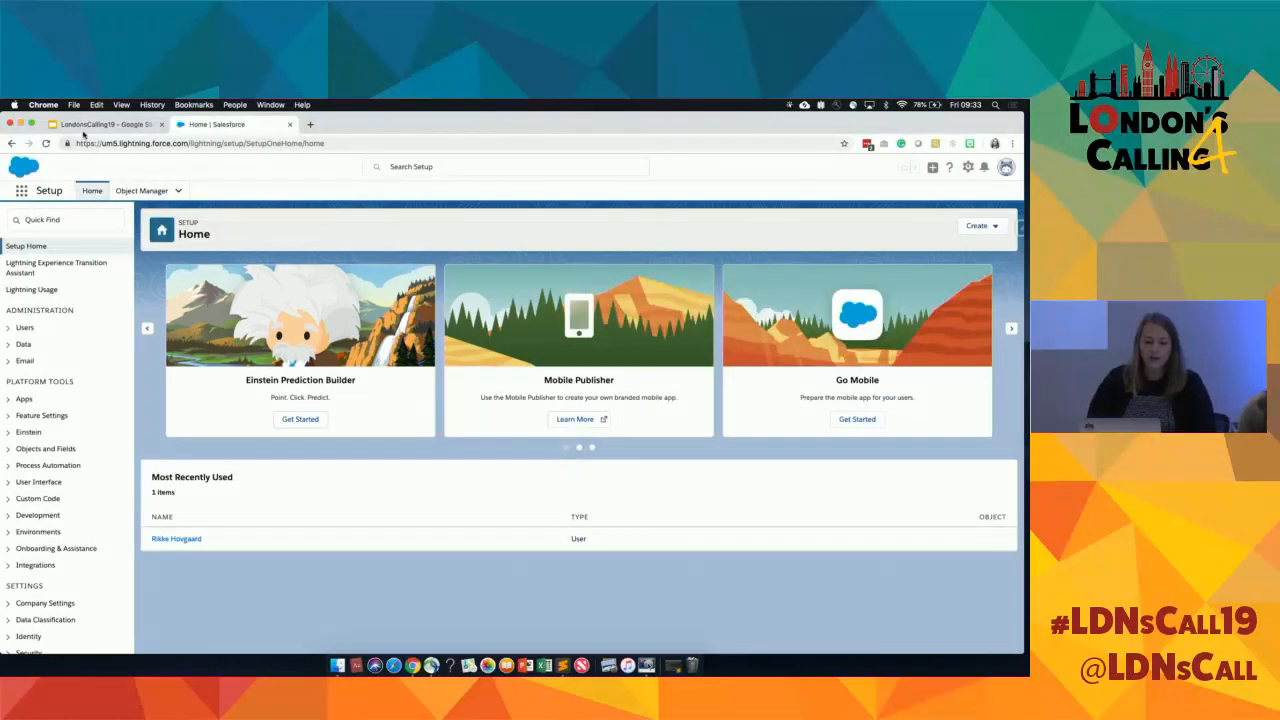
Switch to the LondonsCalling19 presentation and show its title slide with the developer org sign-up link
left_click(120, 31)
scroll(53, 277, "up", 1)
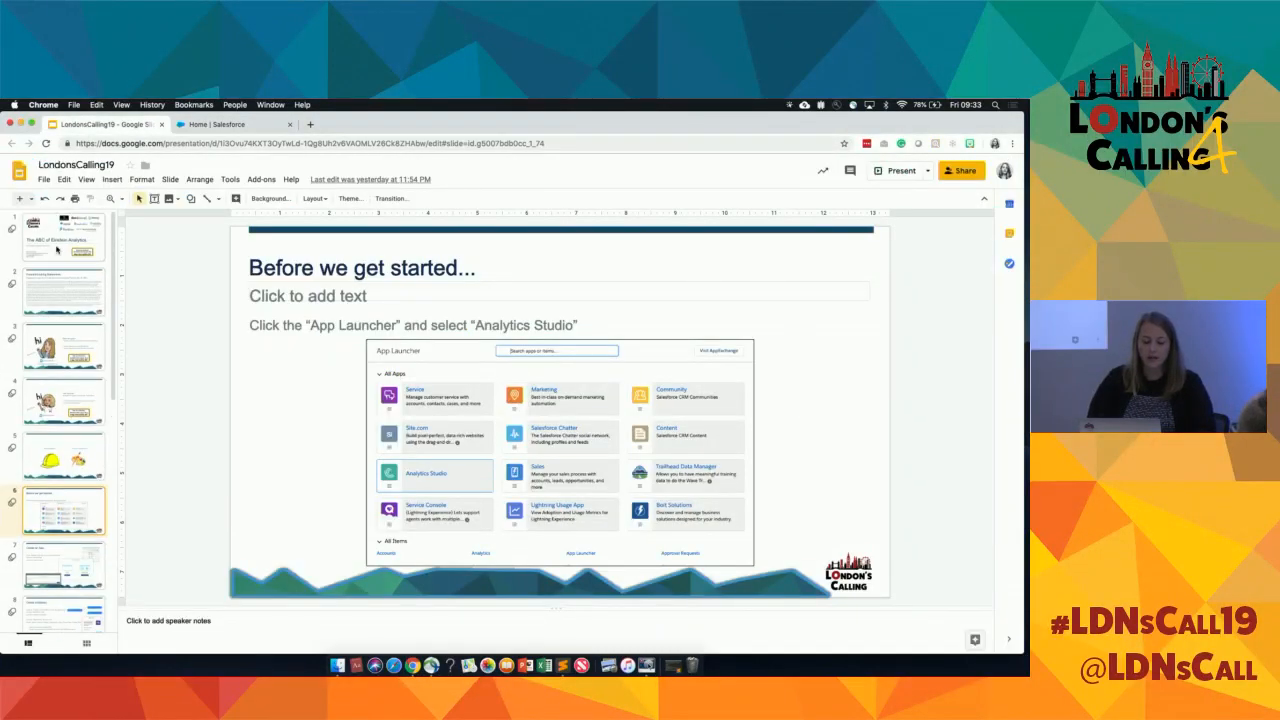
left_click(57, 250)
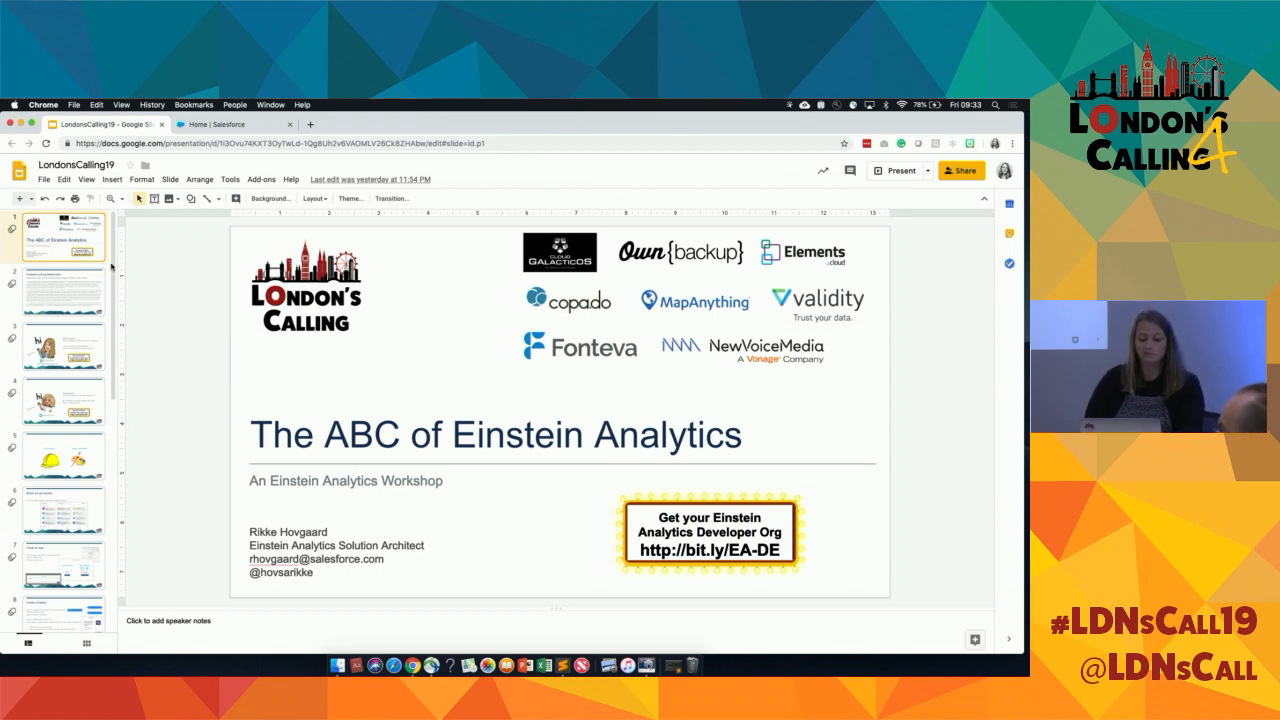
Switch back to Salesforce Setup and launch the Analytics Studio app
left_click(217, 125)
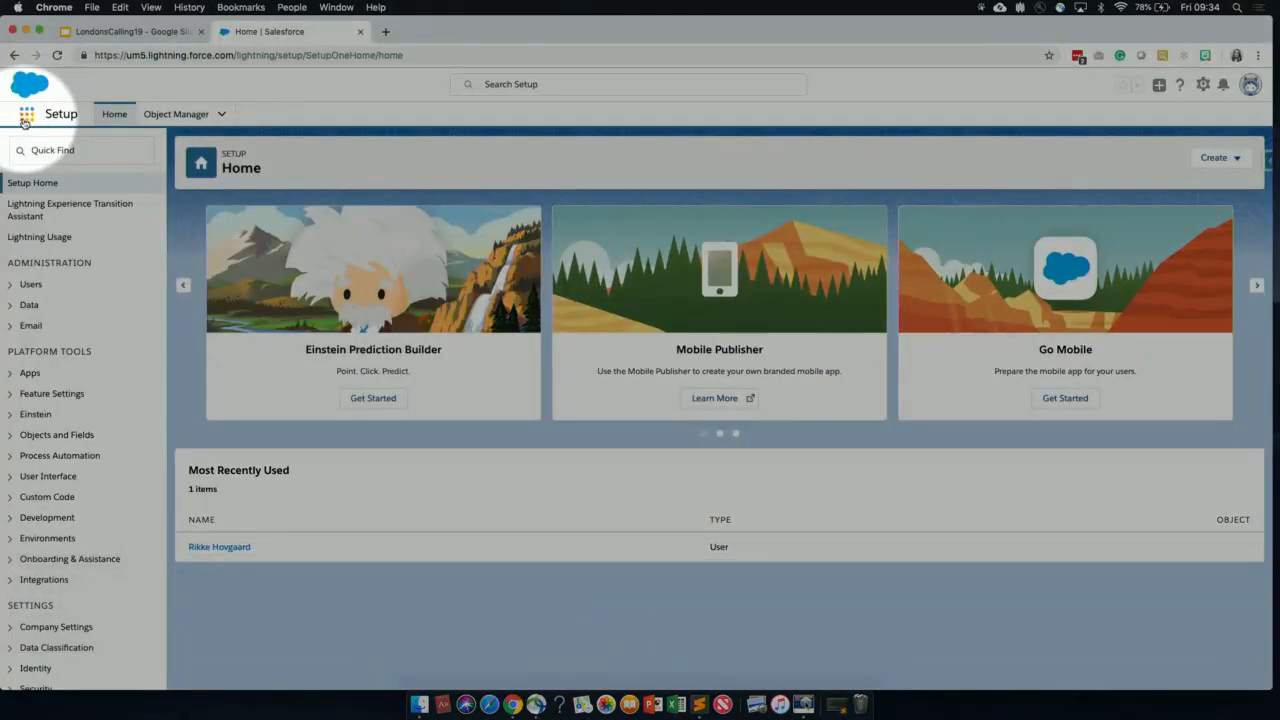
left_click(25, 116)
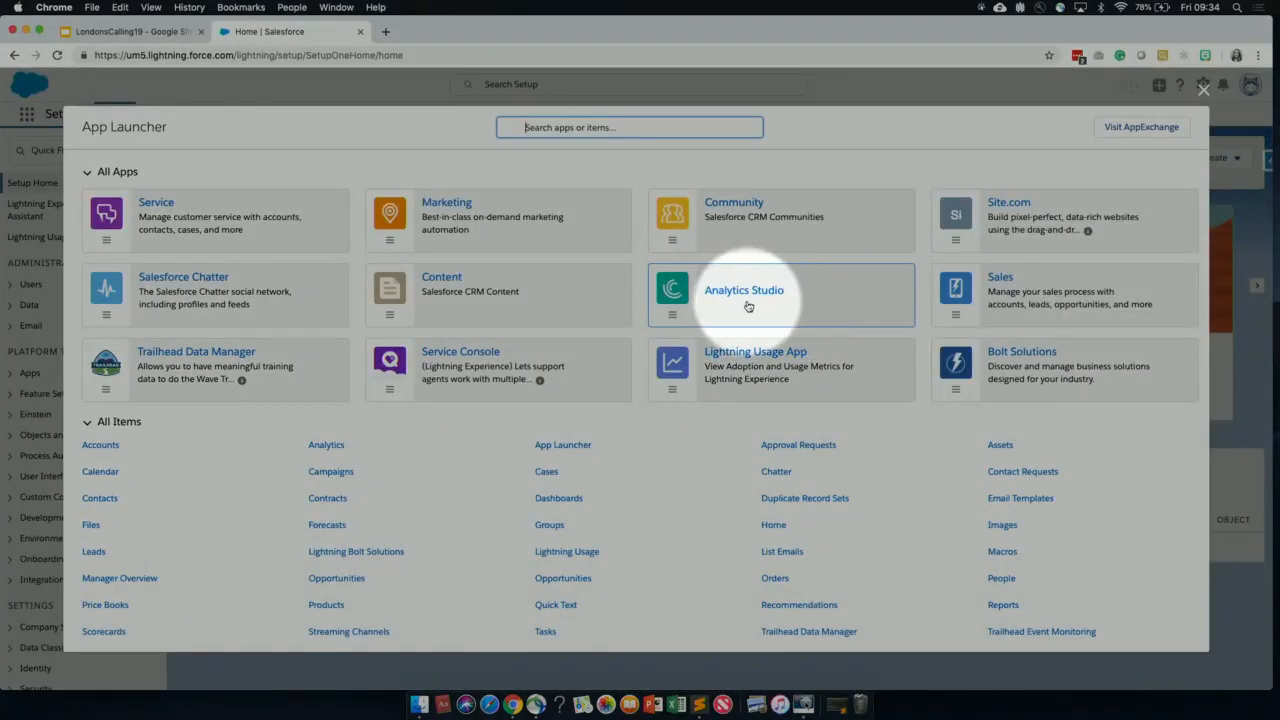
left_click(747, 306)
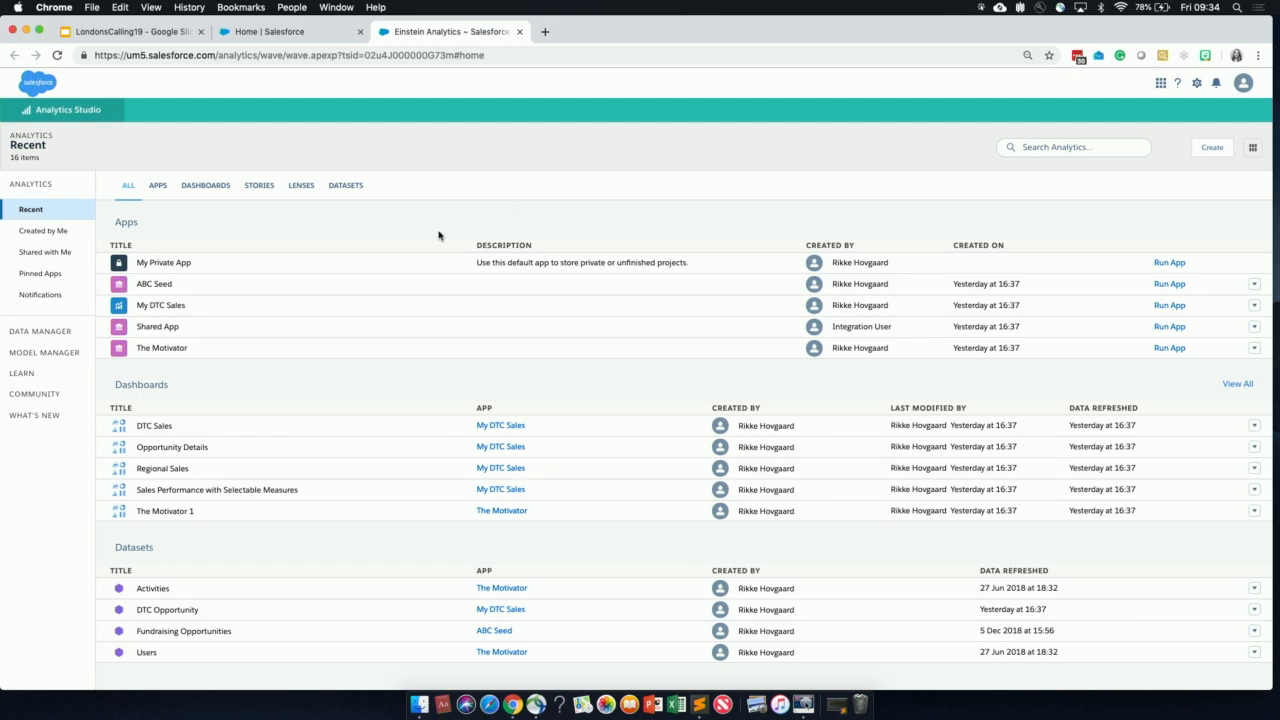
Create a blank analytics app named "London's Calling"
key("F1")
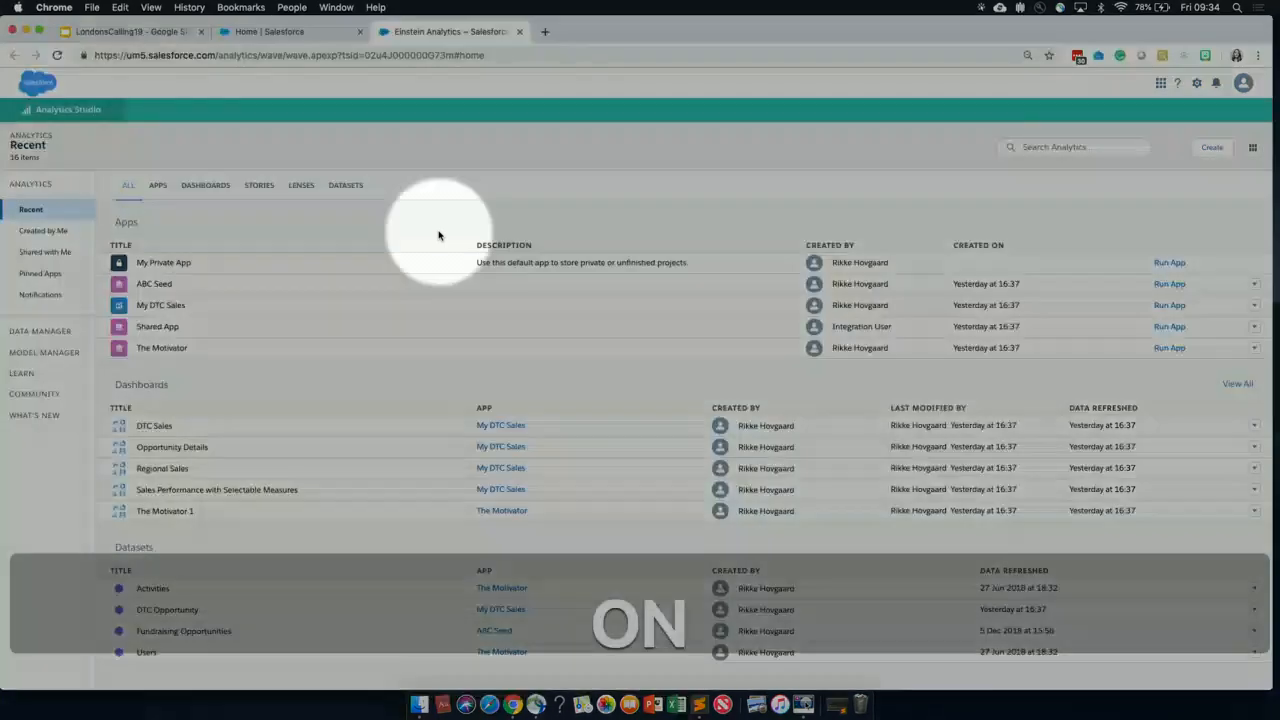
left_click(1210, 150)
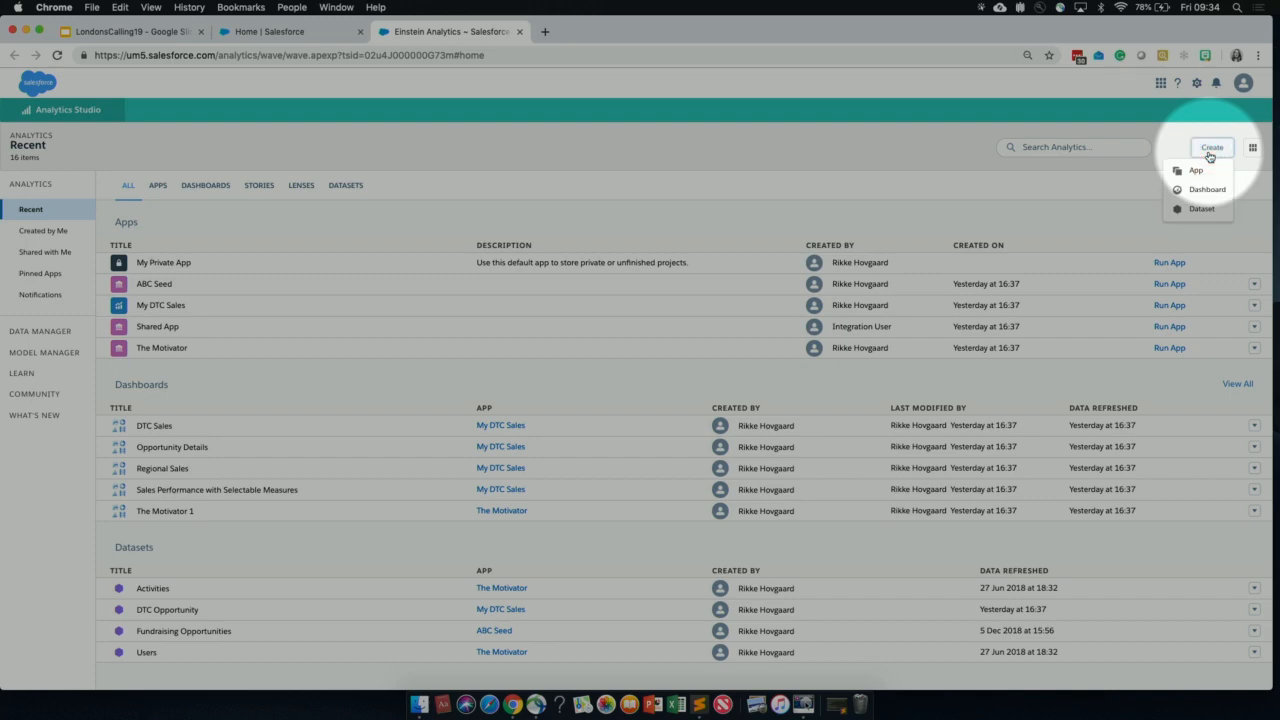
key("F1")
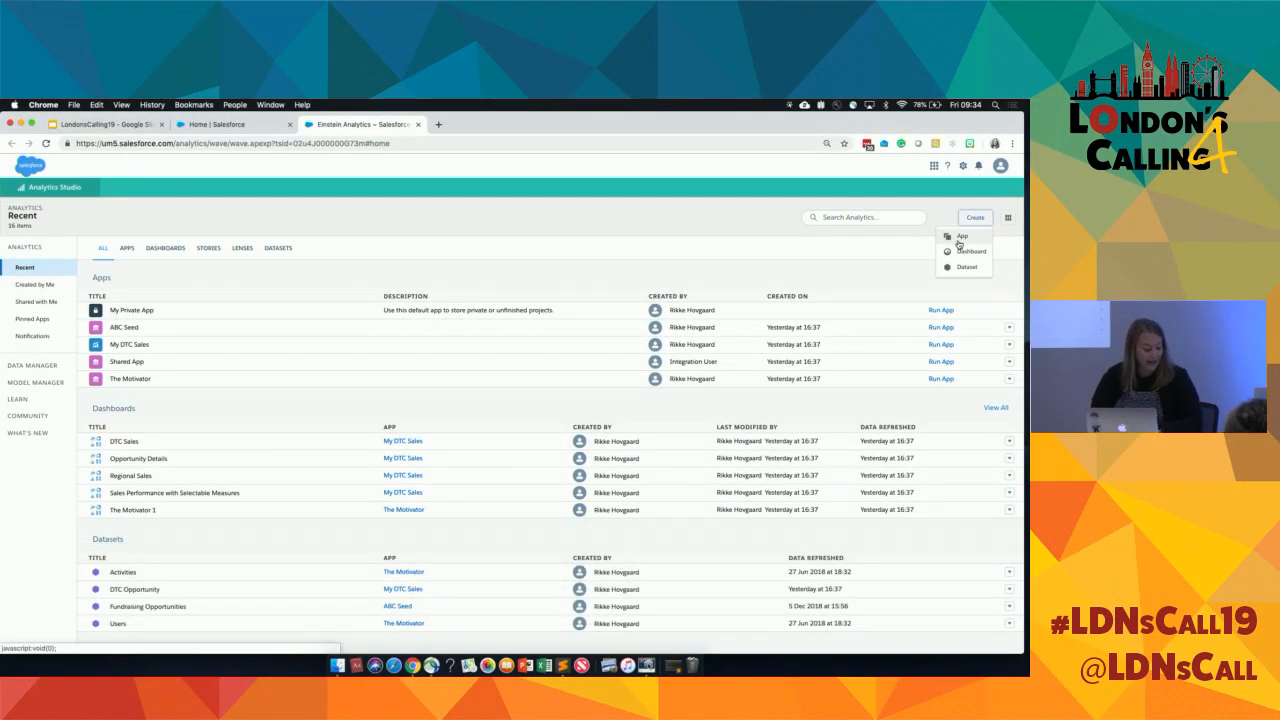
left_click(960, 238)
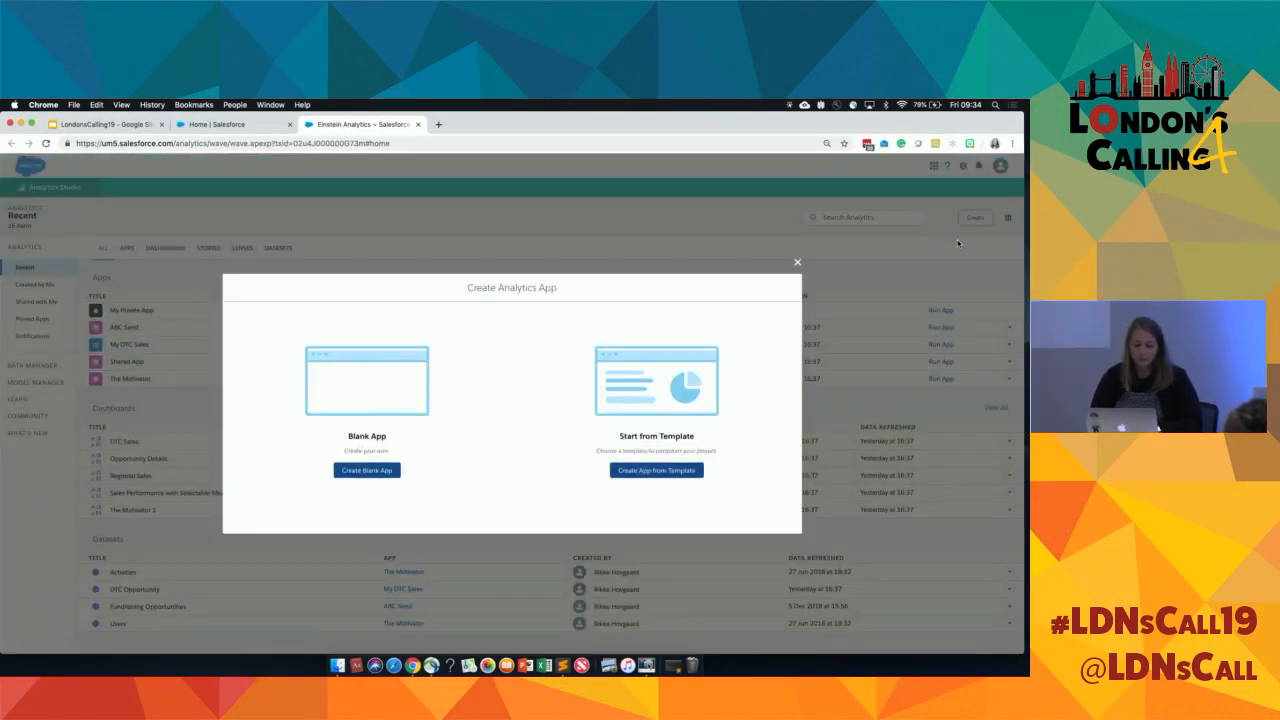
key("F1")
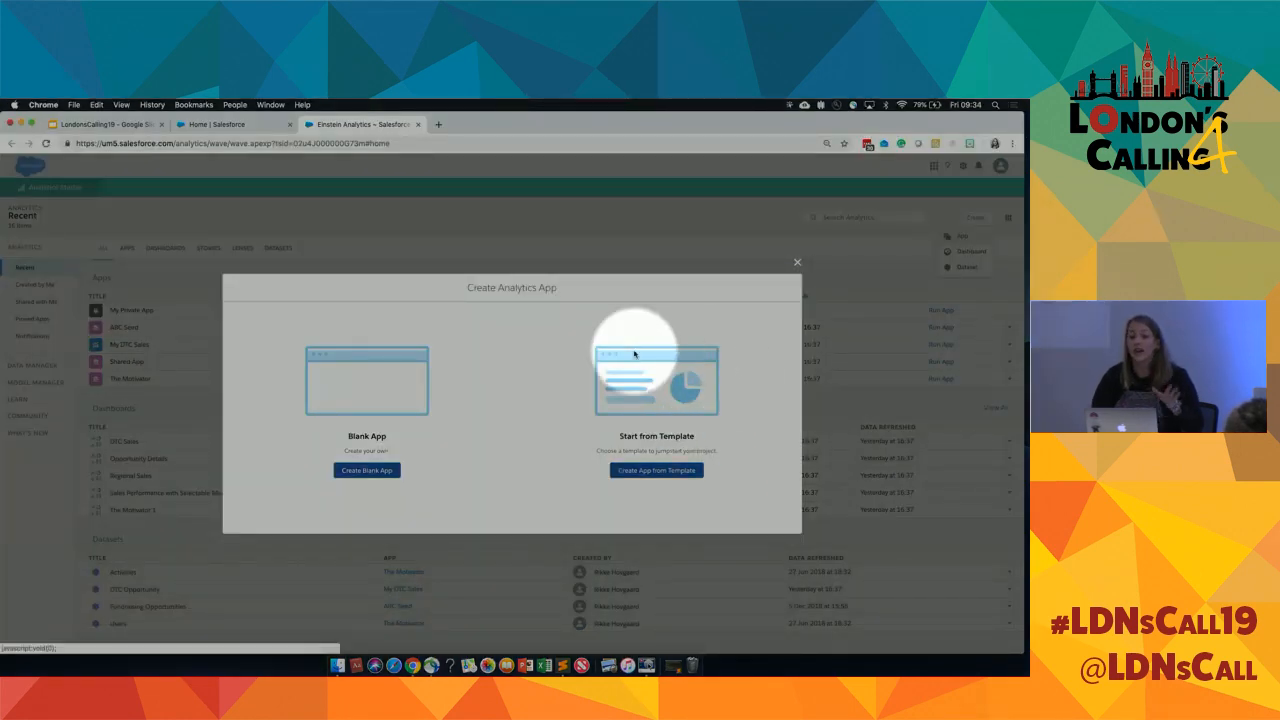
key("F1")
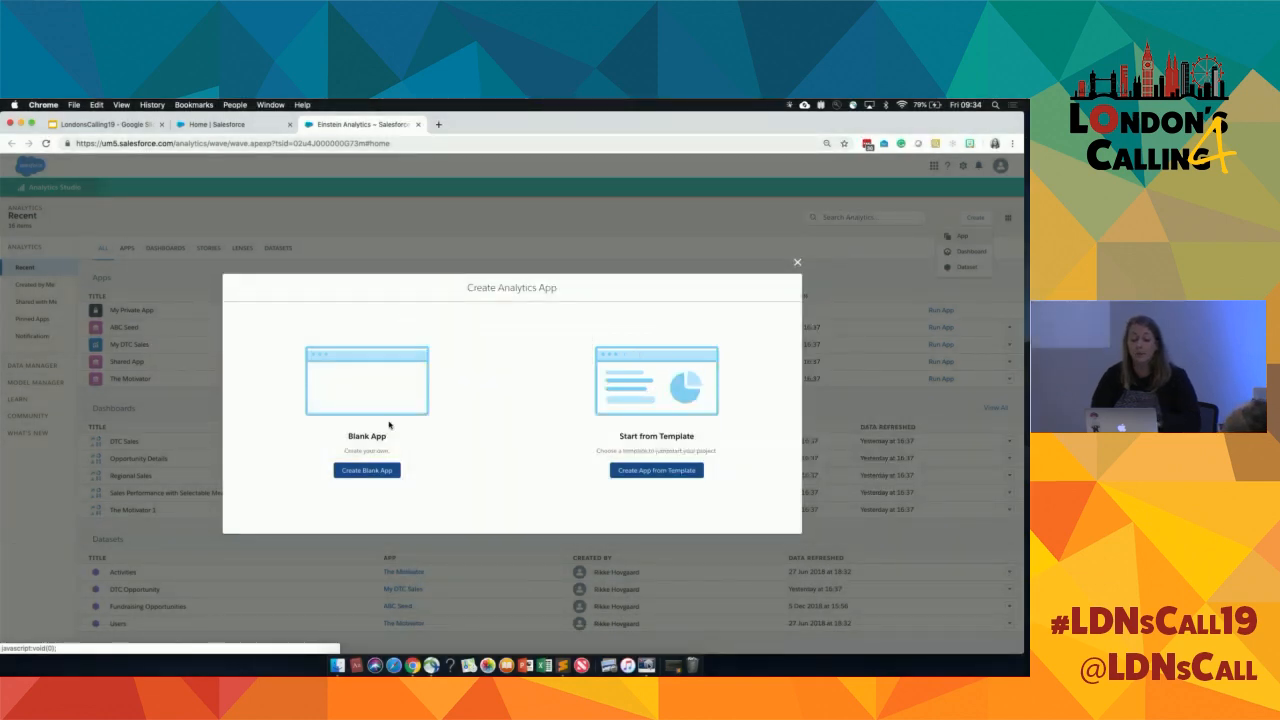
left_click(359, 476)
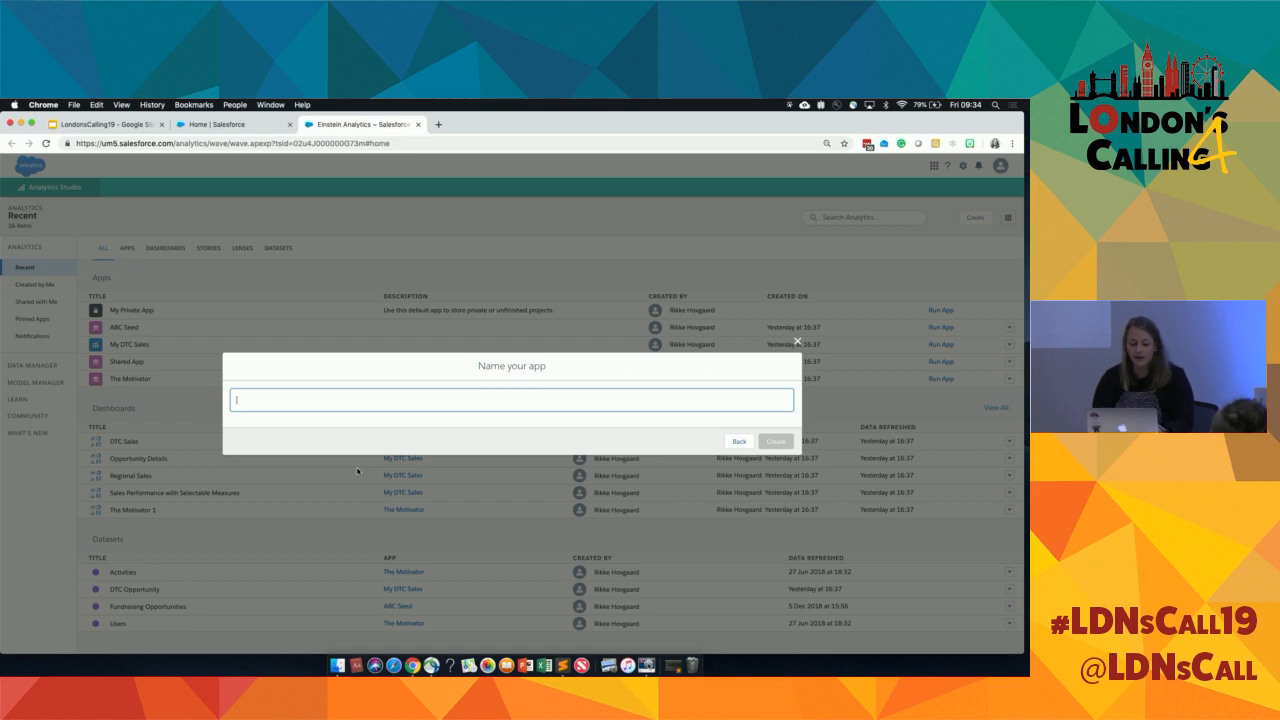
type("London")
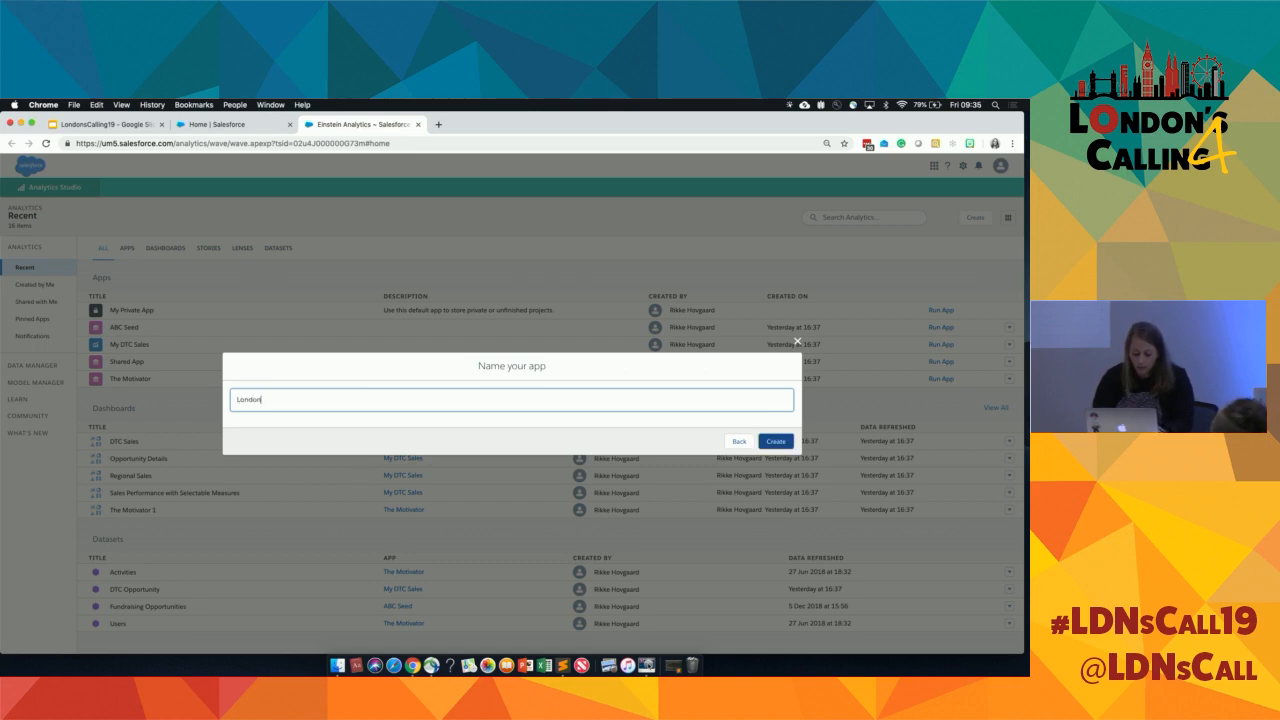
type("'s")
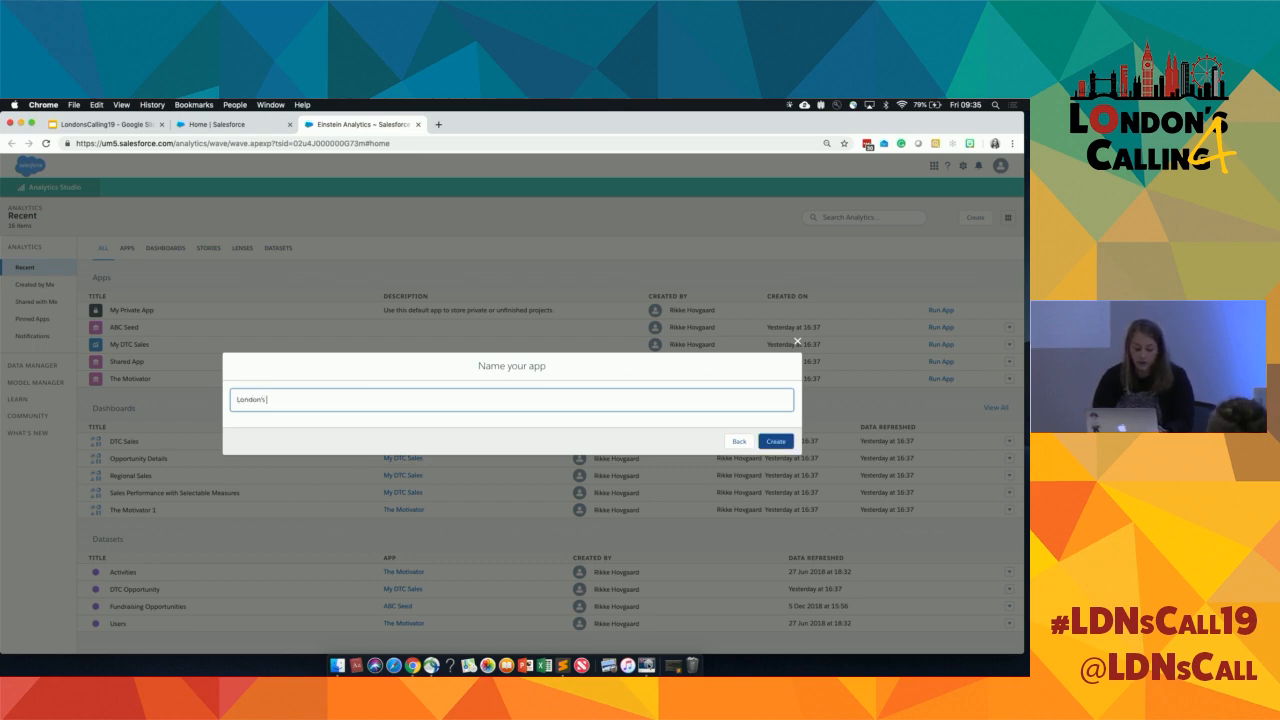
type(" Calling")
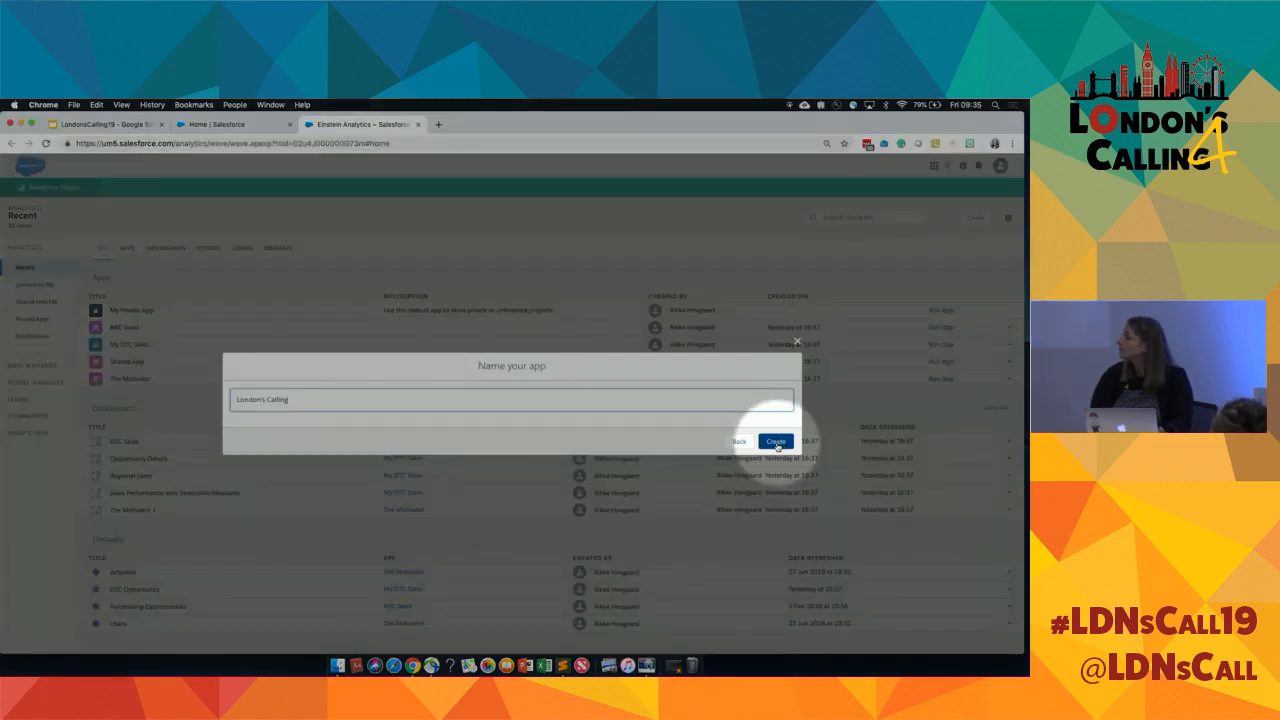
left_click(777, 442)
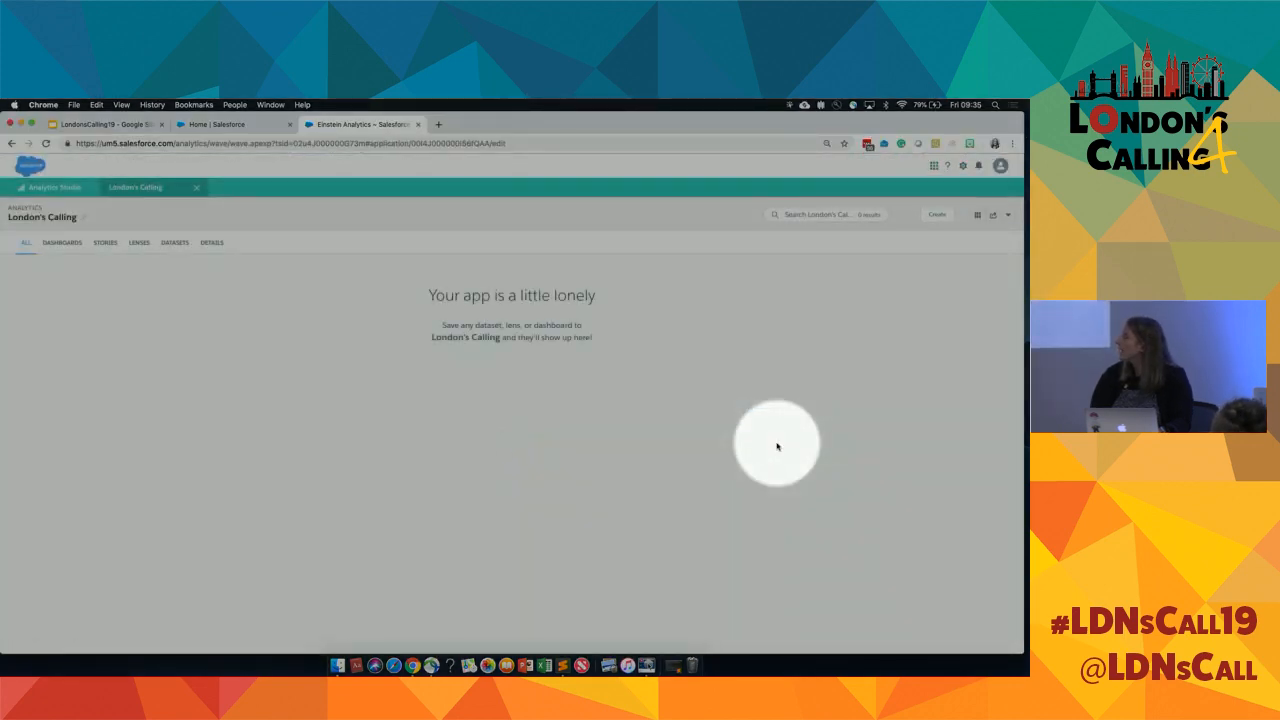
key("F1")
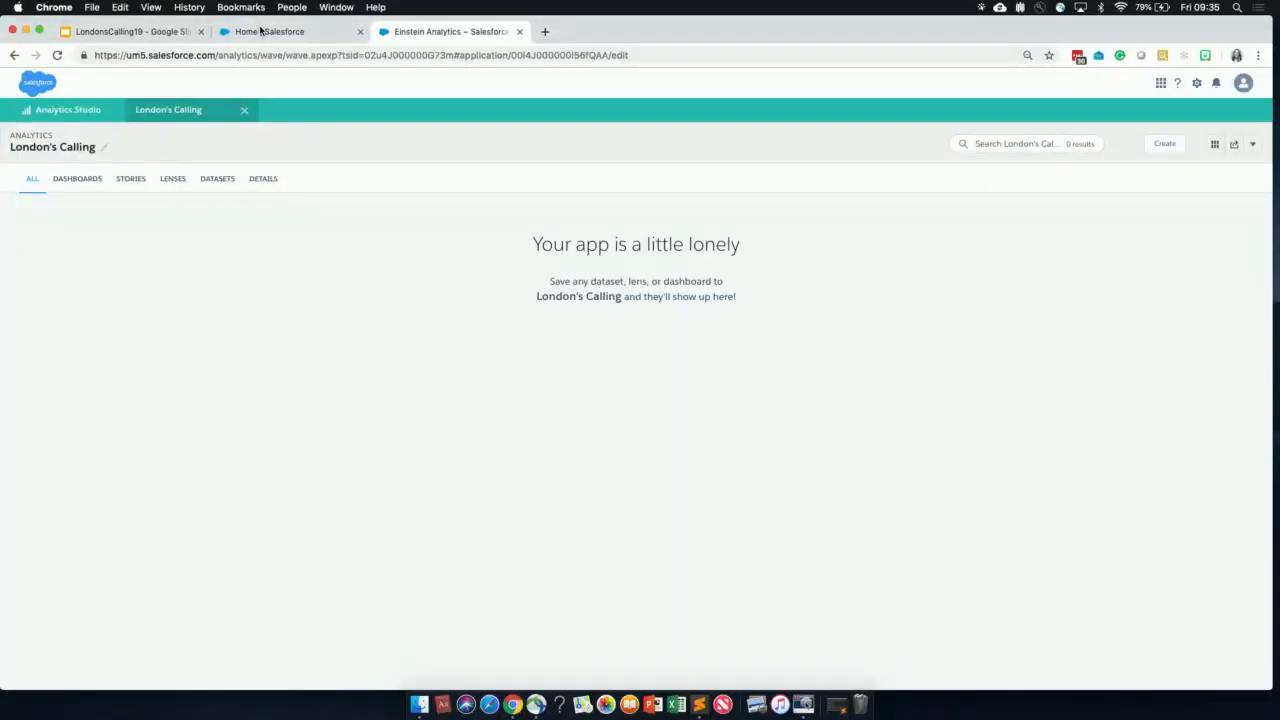
Review where Analytics Studio sits in the Setup page's App Launcher, and return to the London's Calling app
left_click(262, 31)
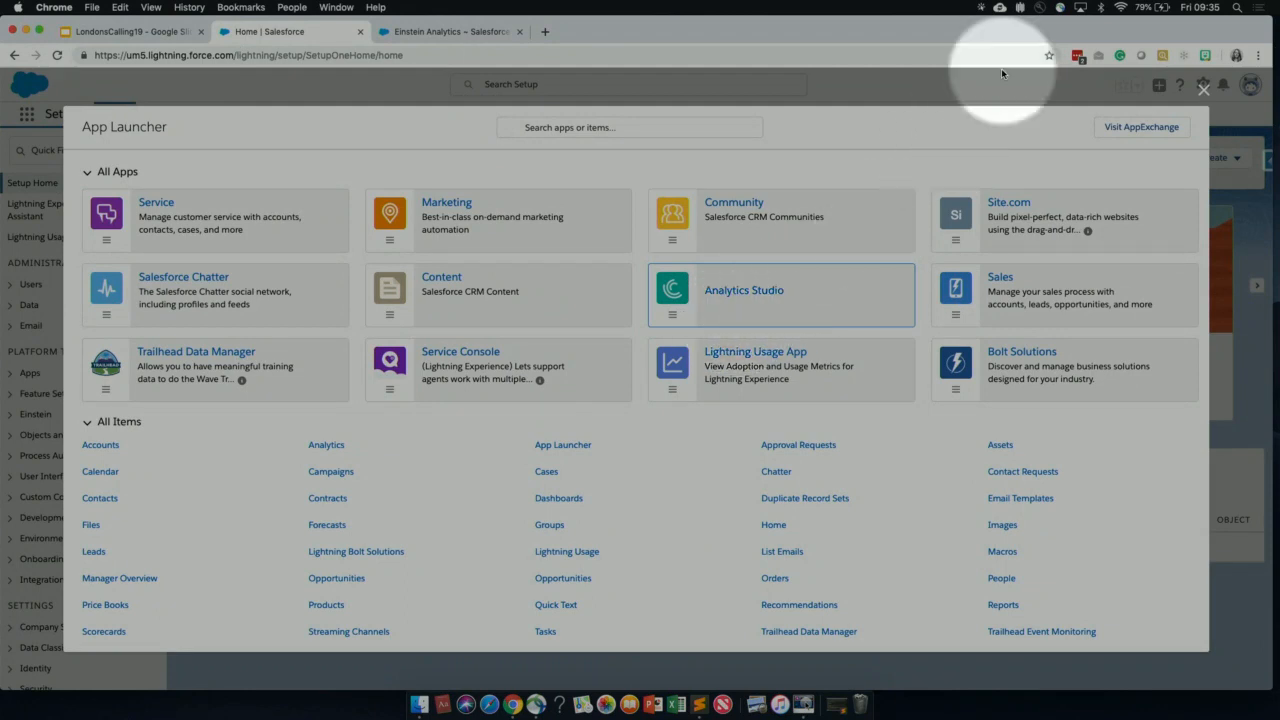
key("F1")
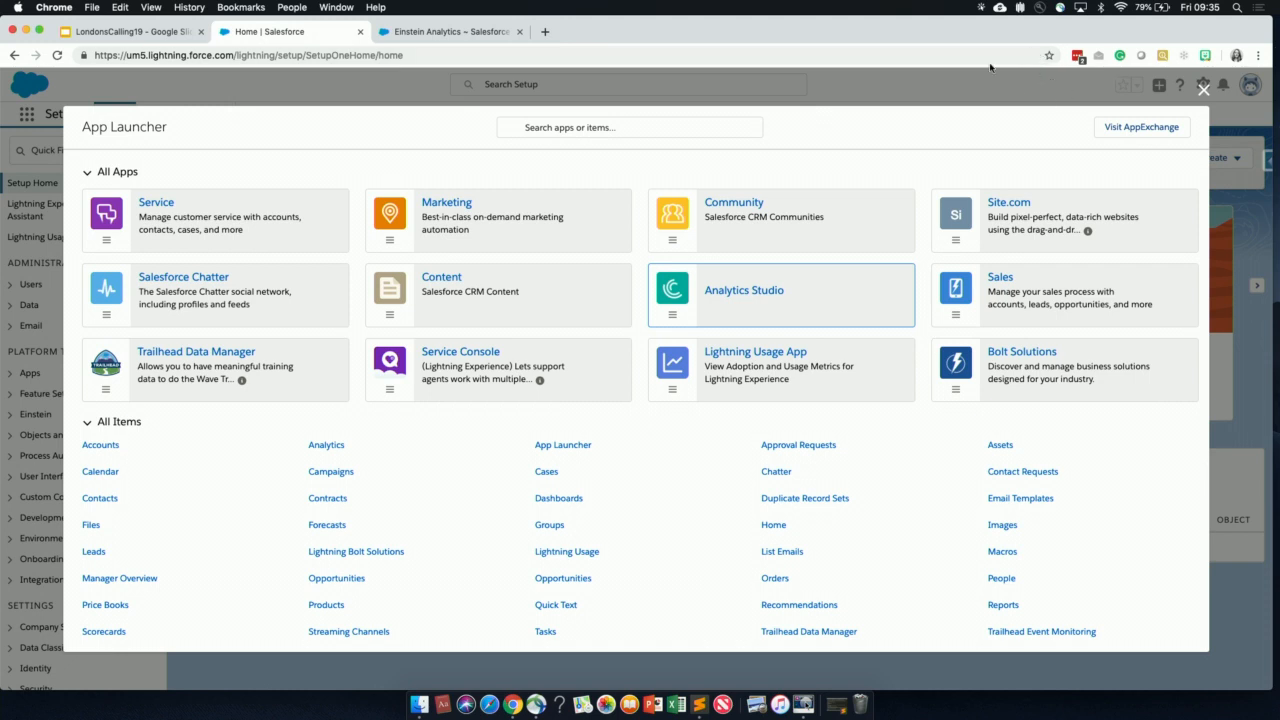
left_click(430, 36)
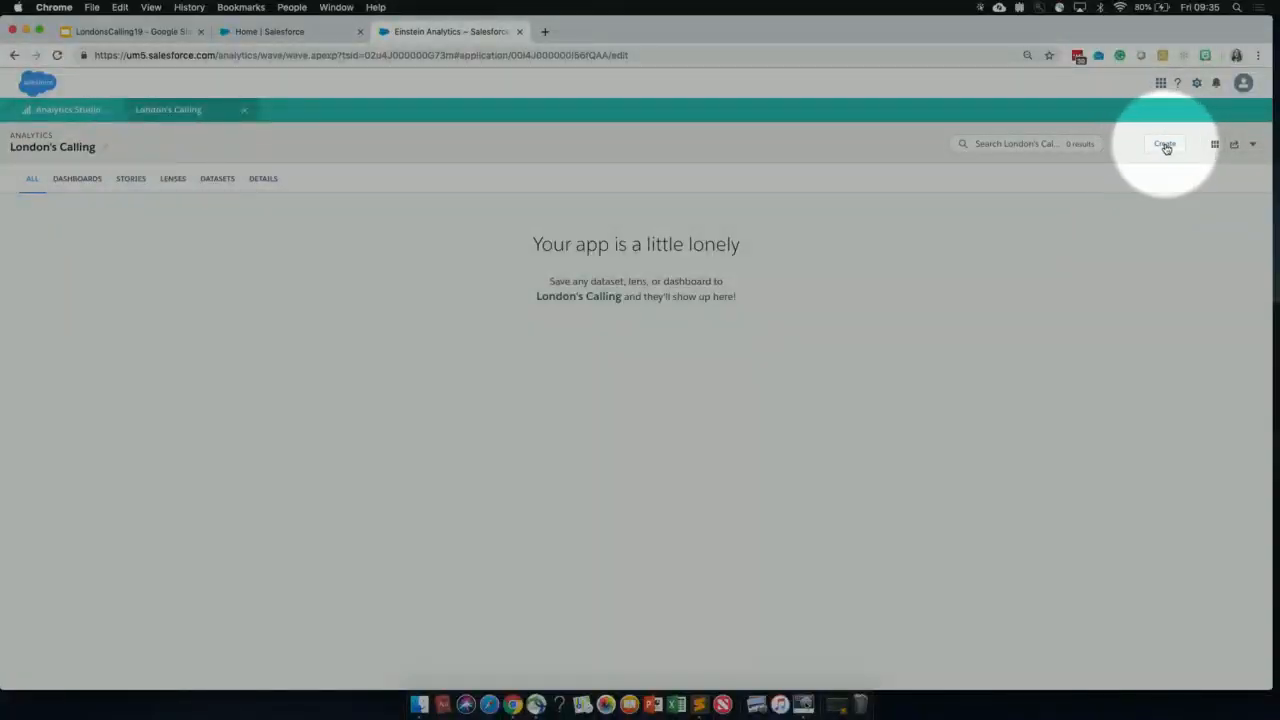
Start a new dataset in the London's Calling app with Salesforce Data as its source
key("F1")
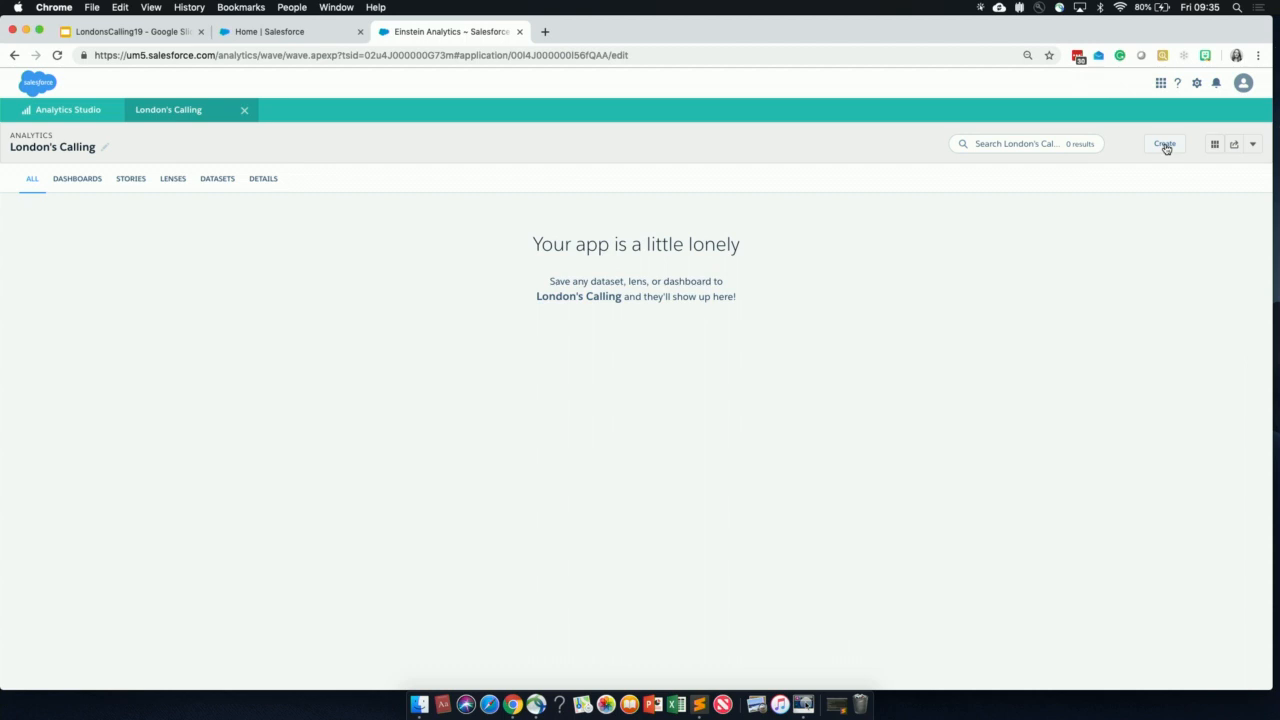
left_click(1165, 146)
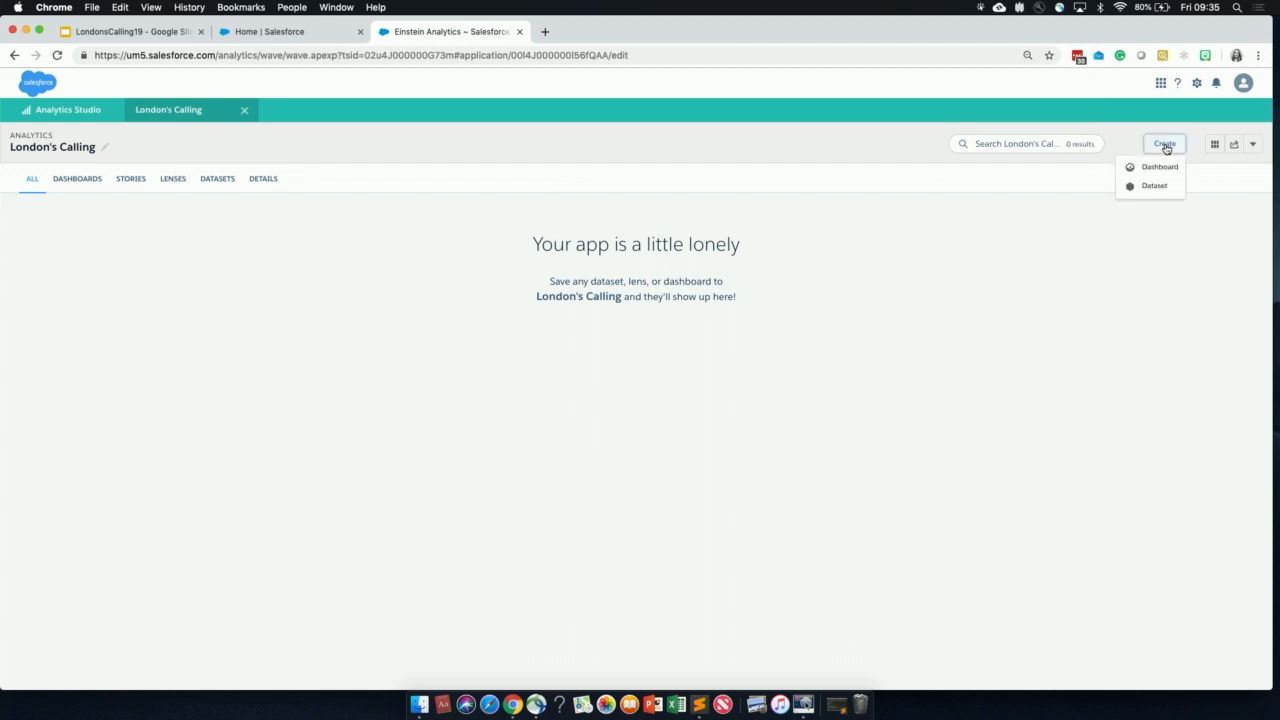
key("F1")
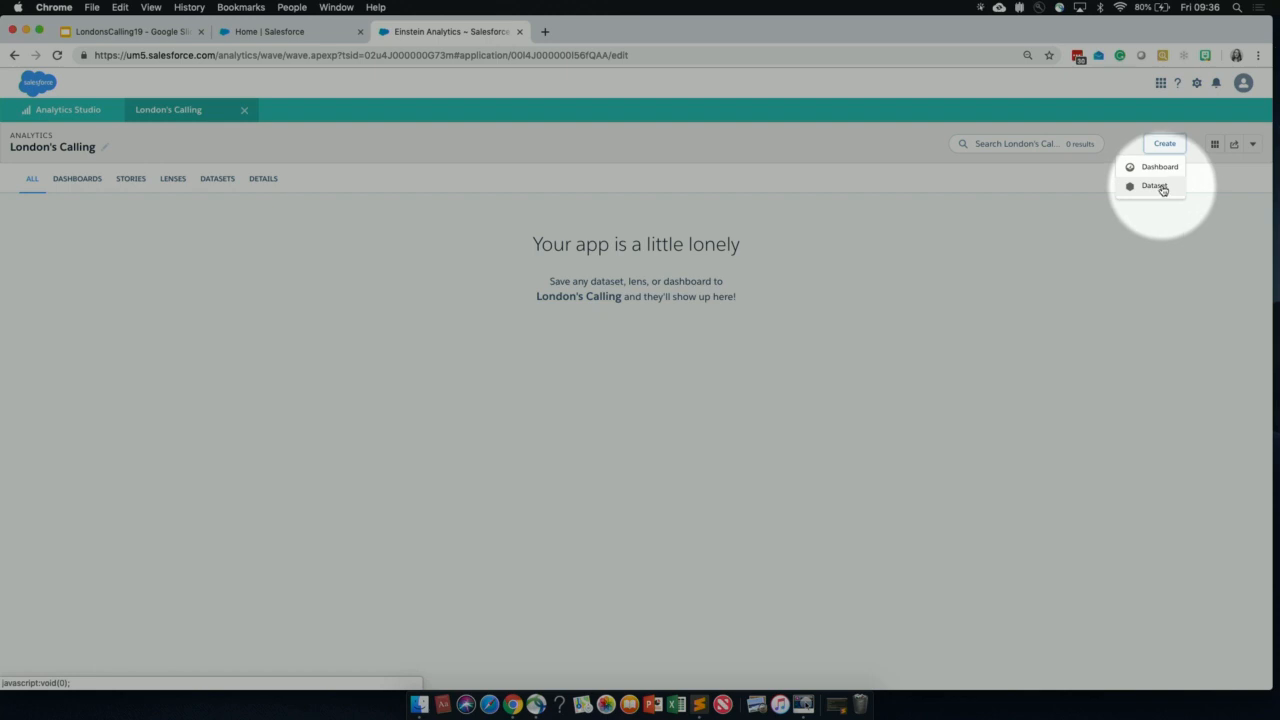
left_click(1158, 187)
key("F1")
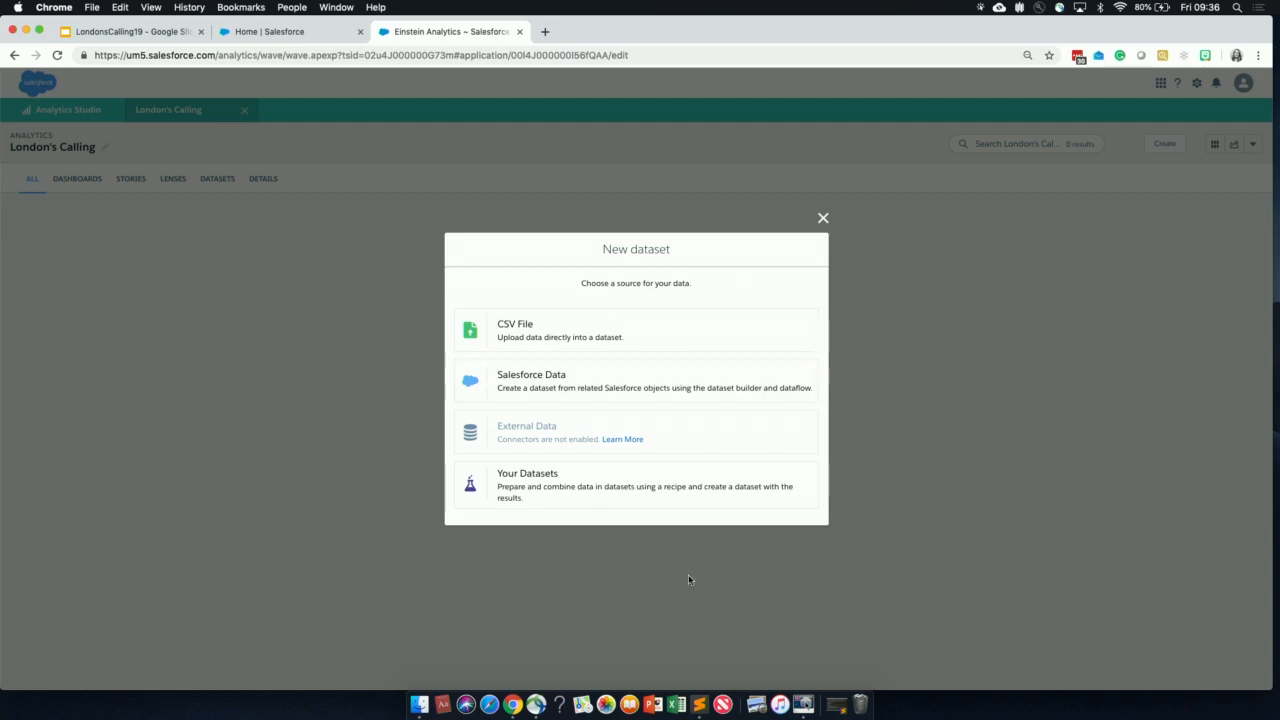
key("F1")
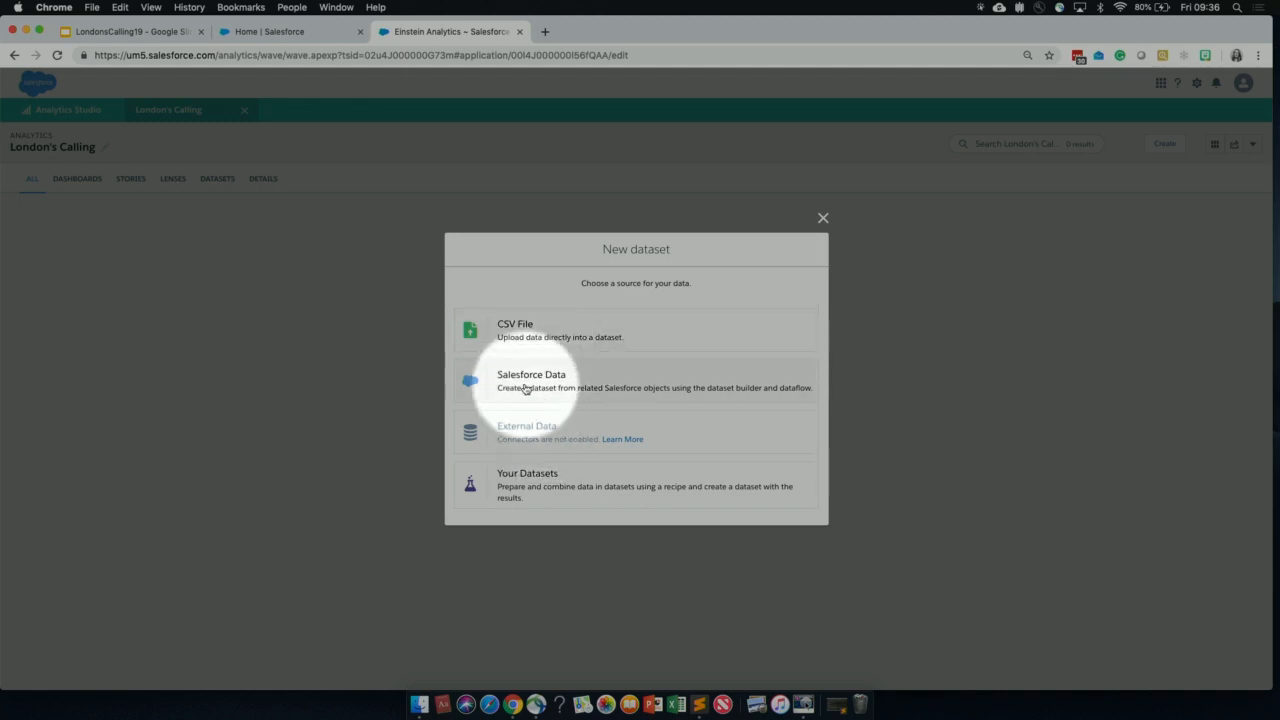
key("F1")
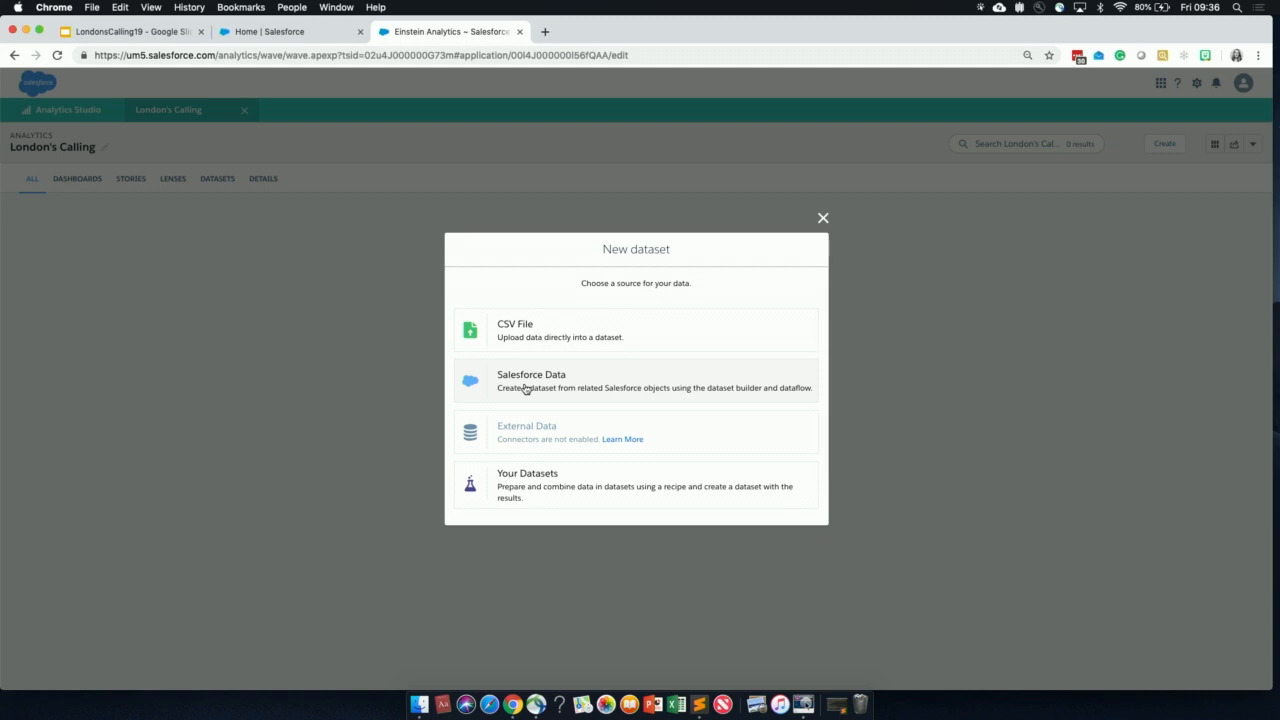
left_click(525, 389)
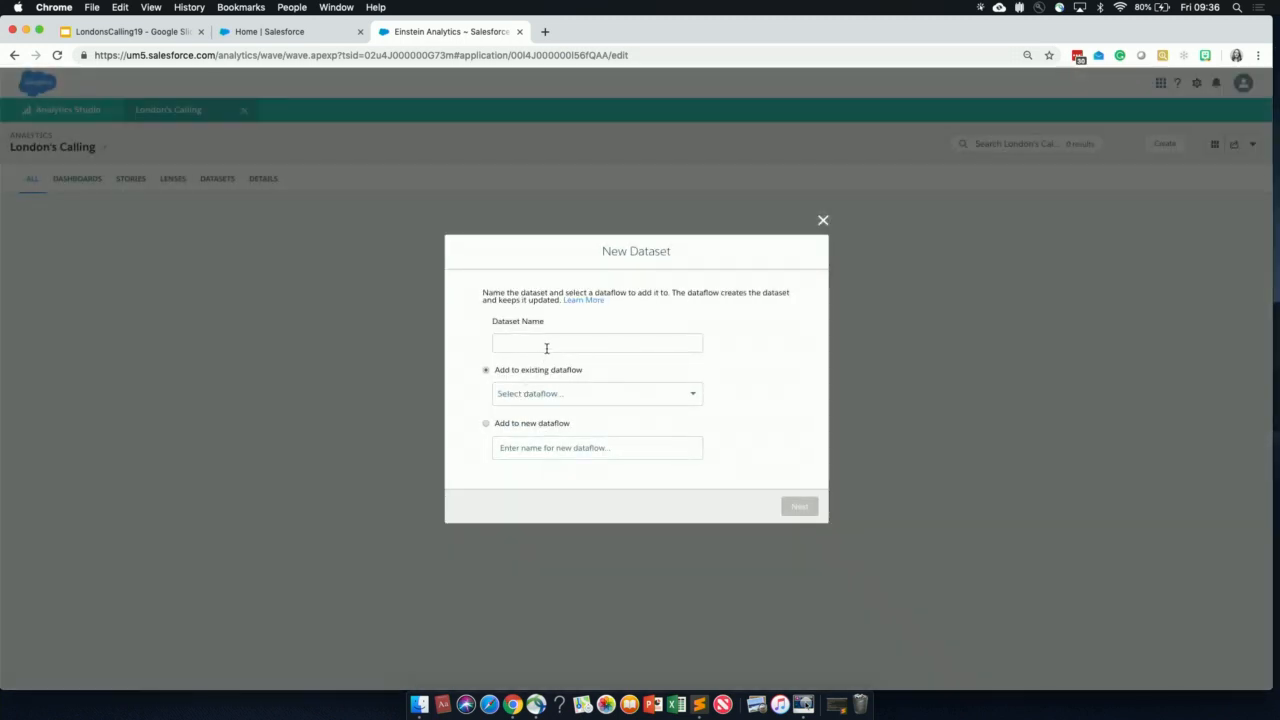
Name the dataset MyOpps, add it to the existing Default Salesforce Dataflow, and continue to the object selection
left_click(546, 346)
type("MyOpps")
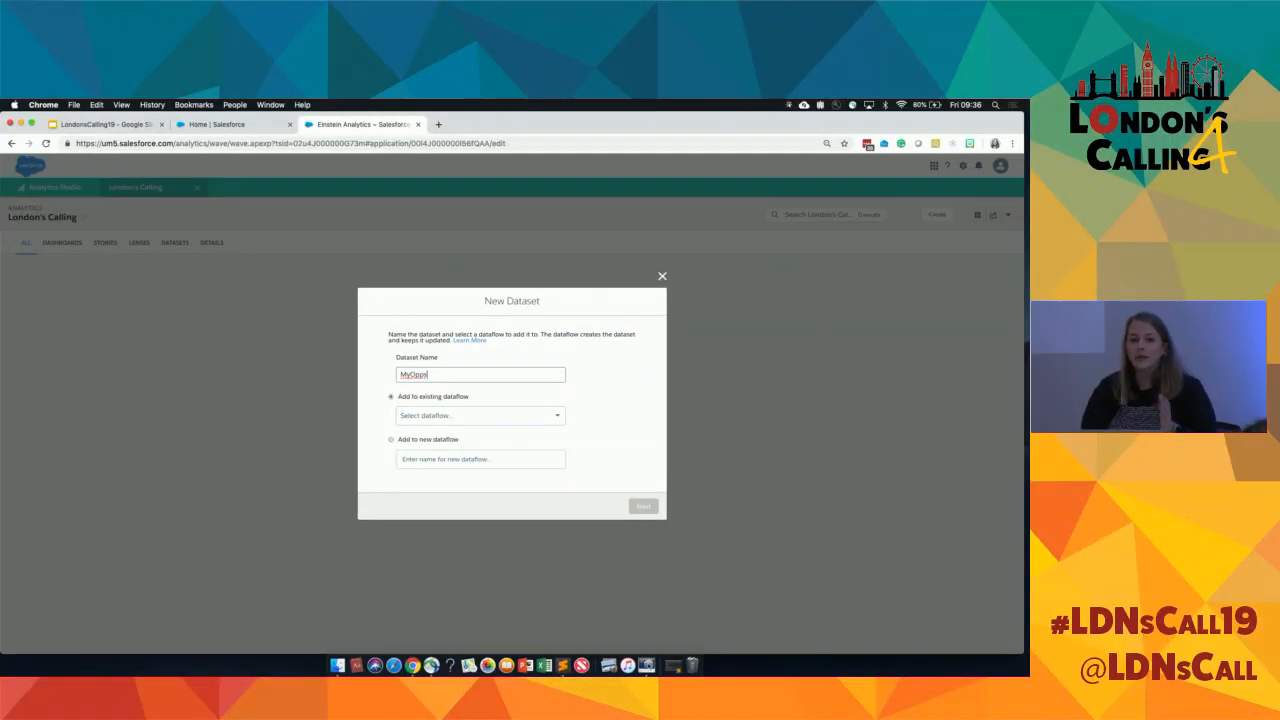
key("F1")
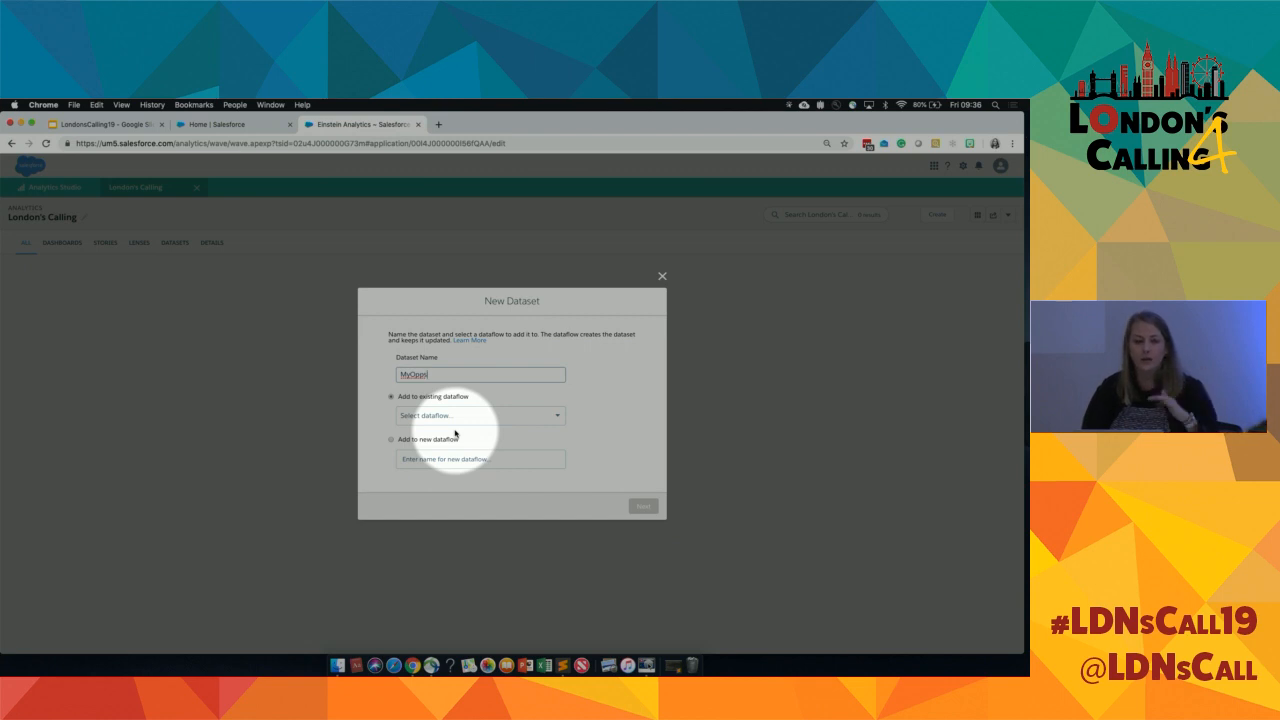
key("F1")
left_click(455, 415)
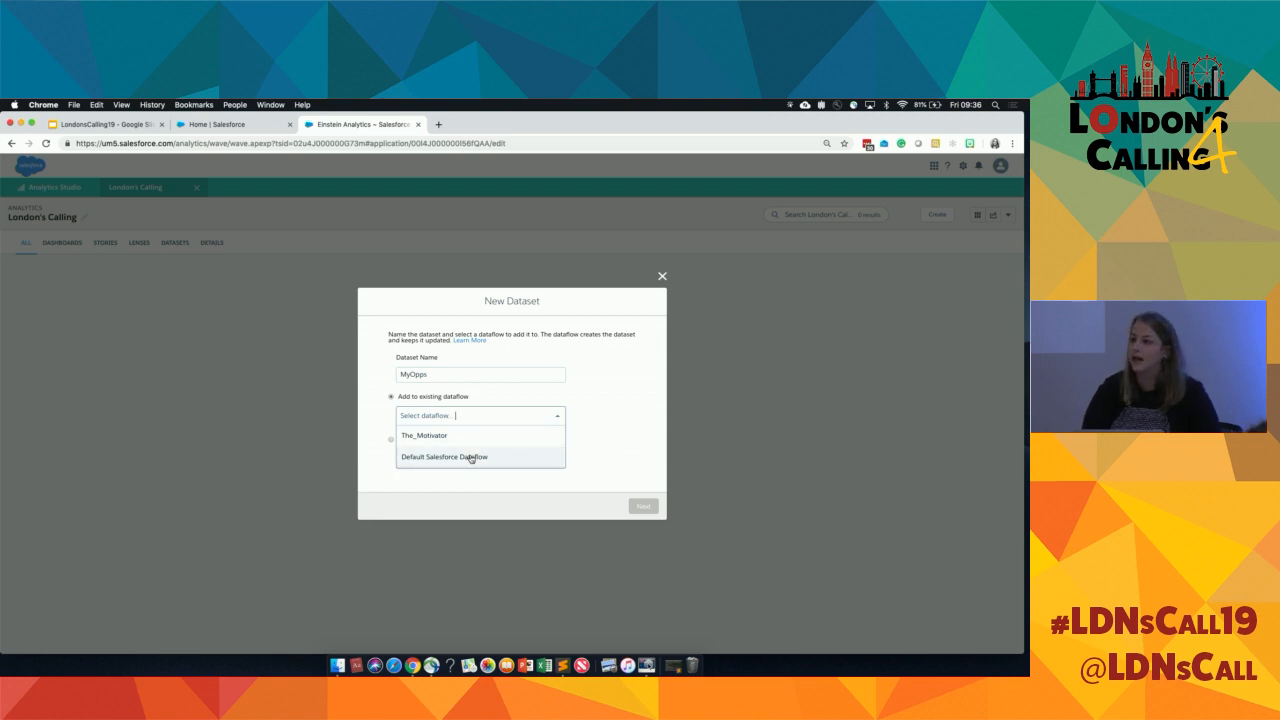
left_click(470, 458)
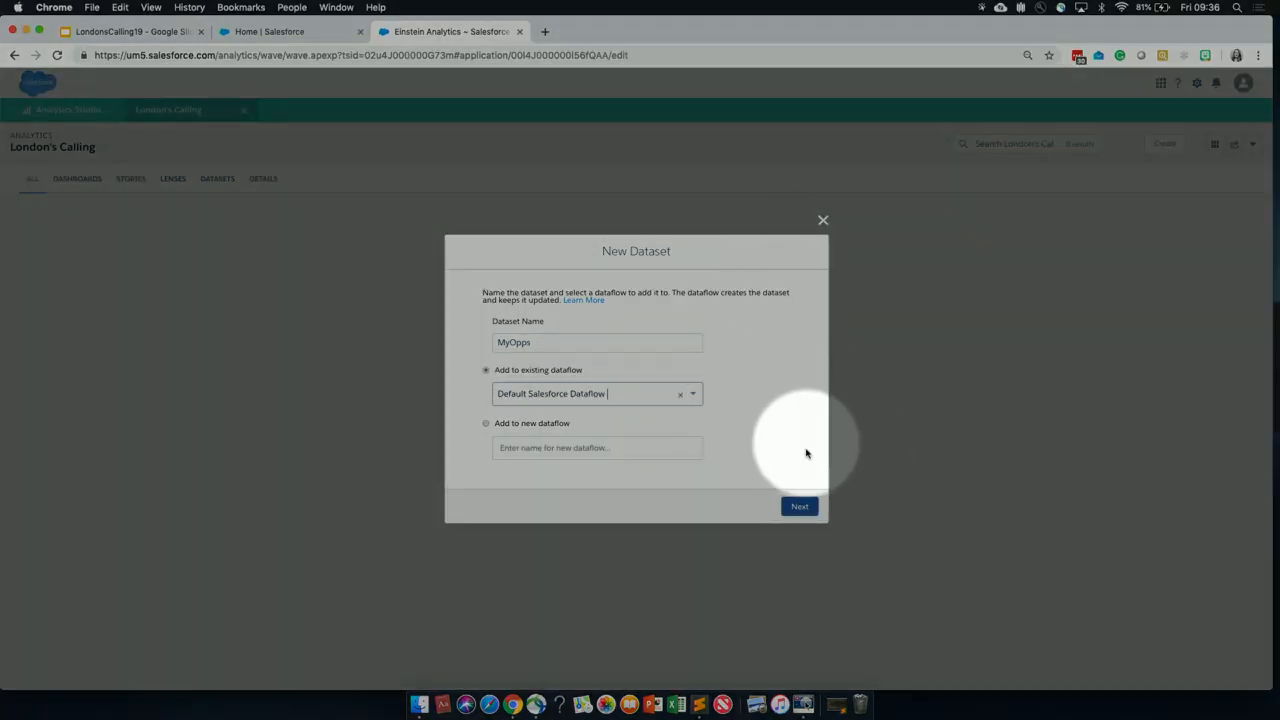
left_click(799, 508)
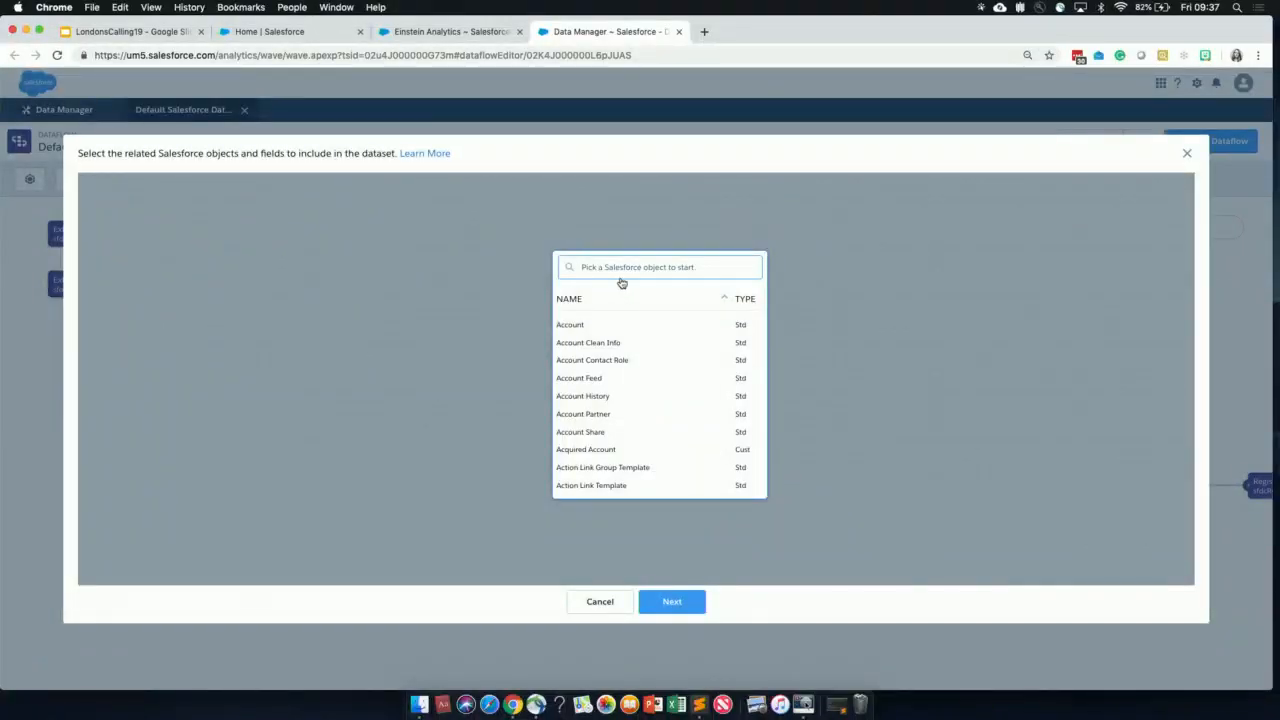
Search for "oppo" and choose the standard Opportunity object as the dataset's root
type("oppo")
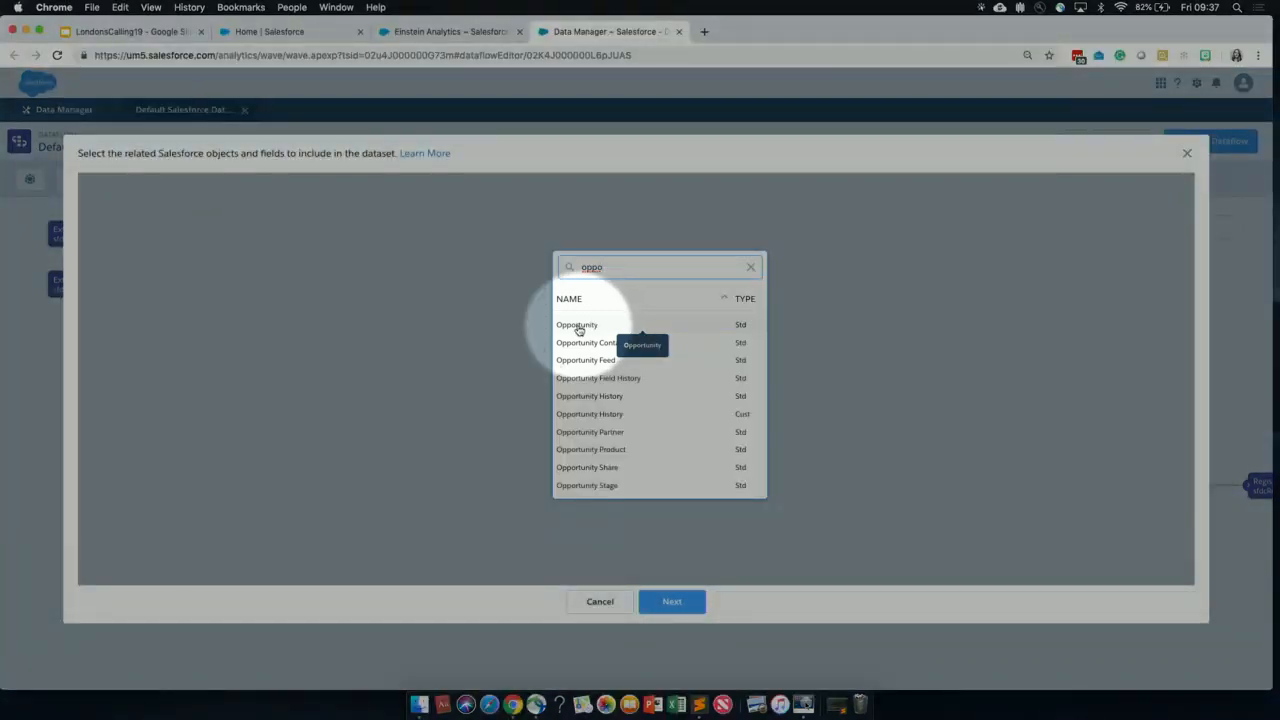
left_click(578, 327)
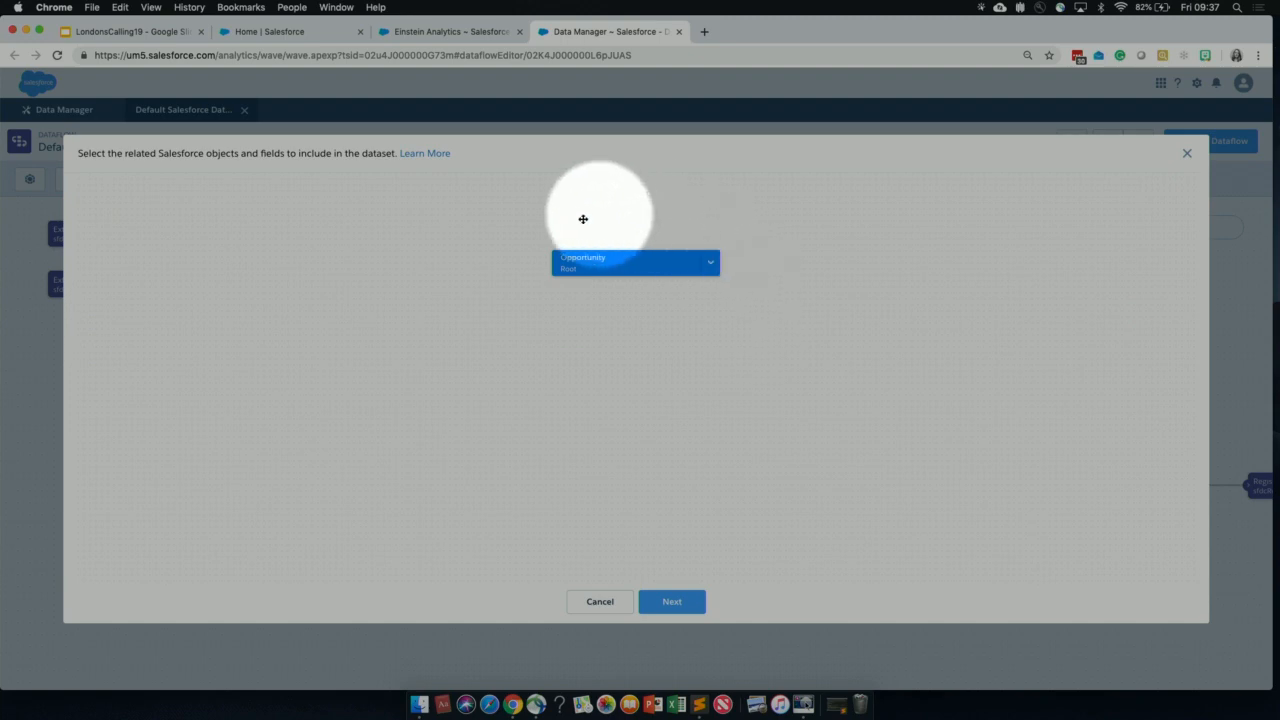
mouse_move(575, 278)
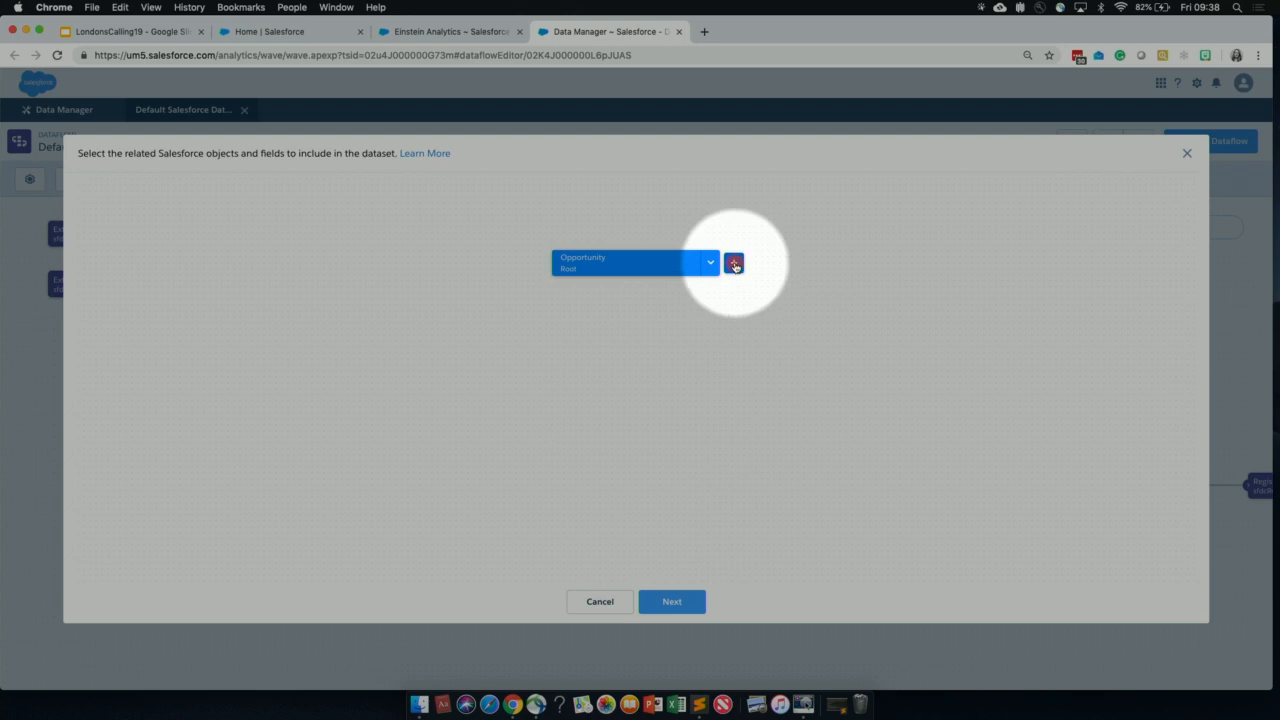
Find and include the Name and Amount fields of the root Opportunity object
left_click(735, 265)
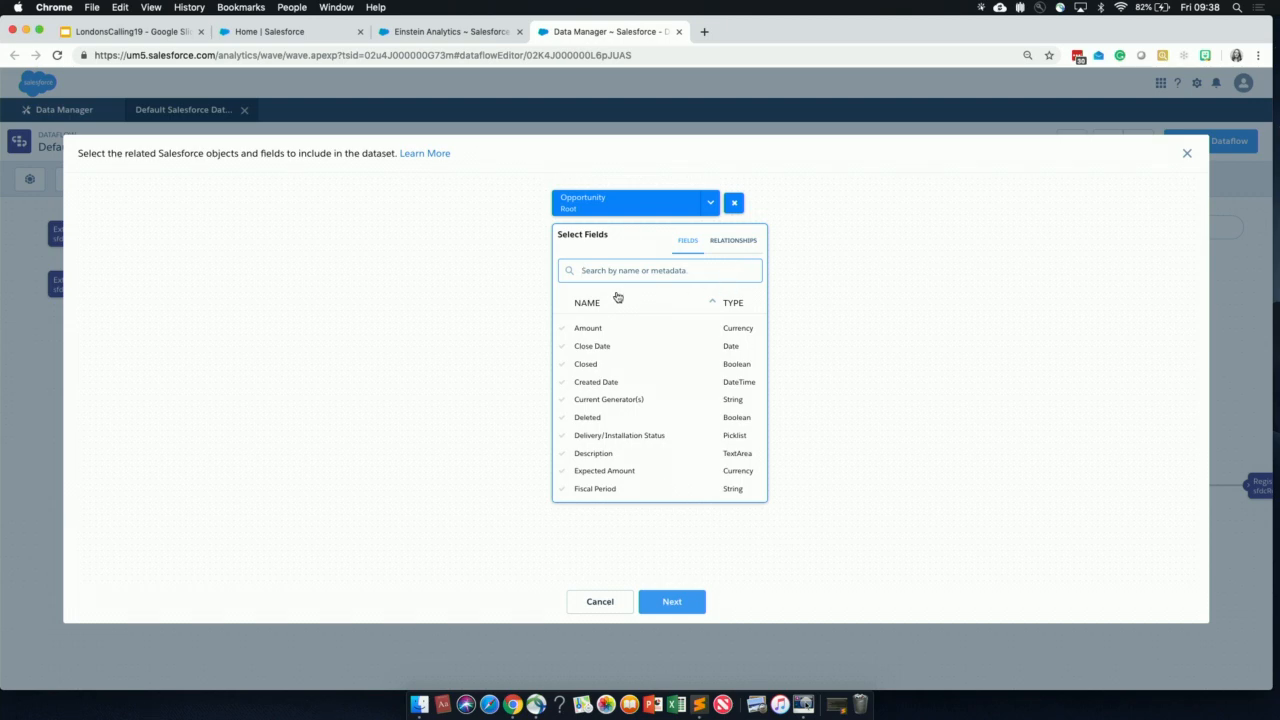
type("name")
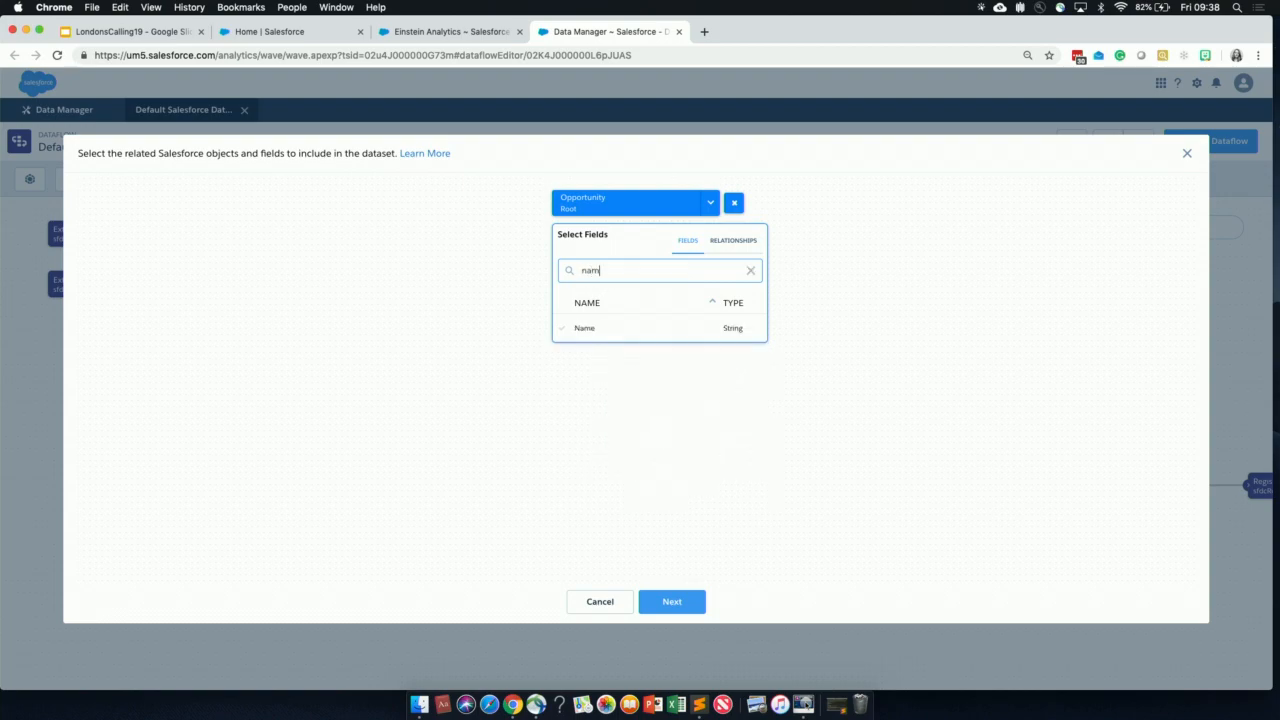
left_click(561, 331)
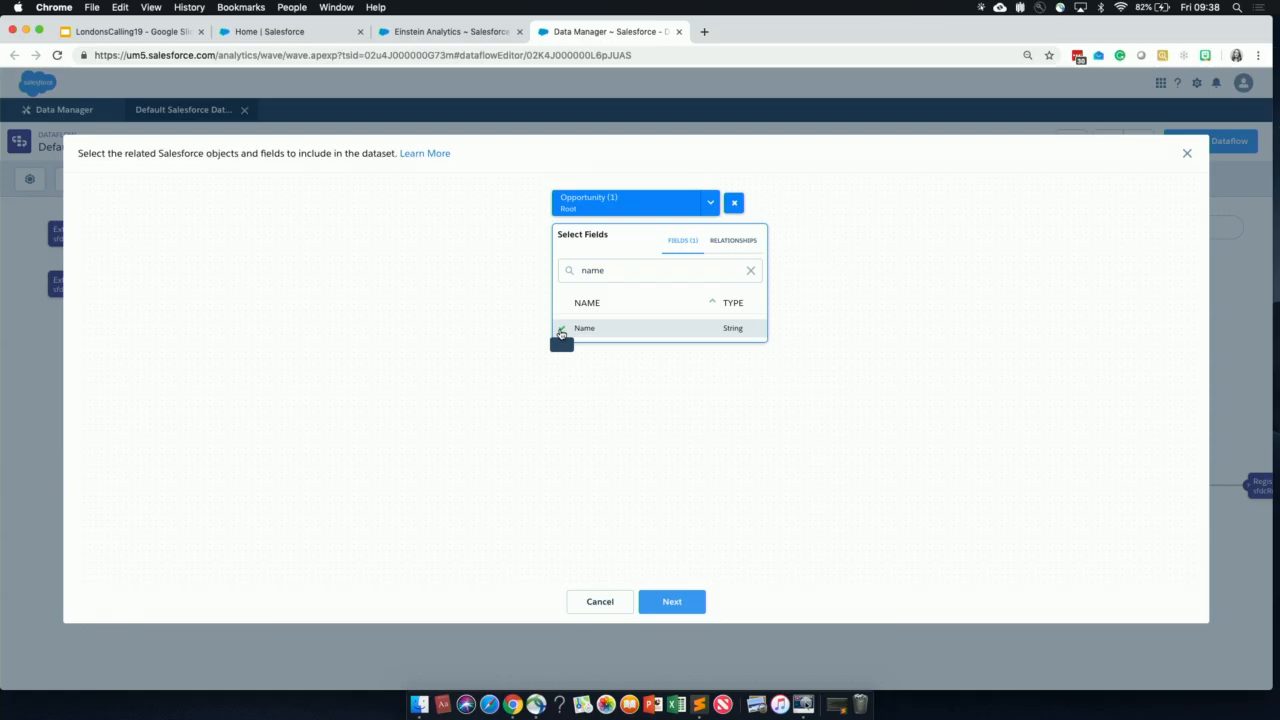
double_click(599, 272)
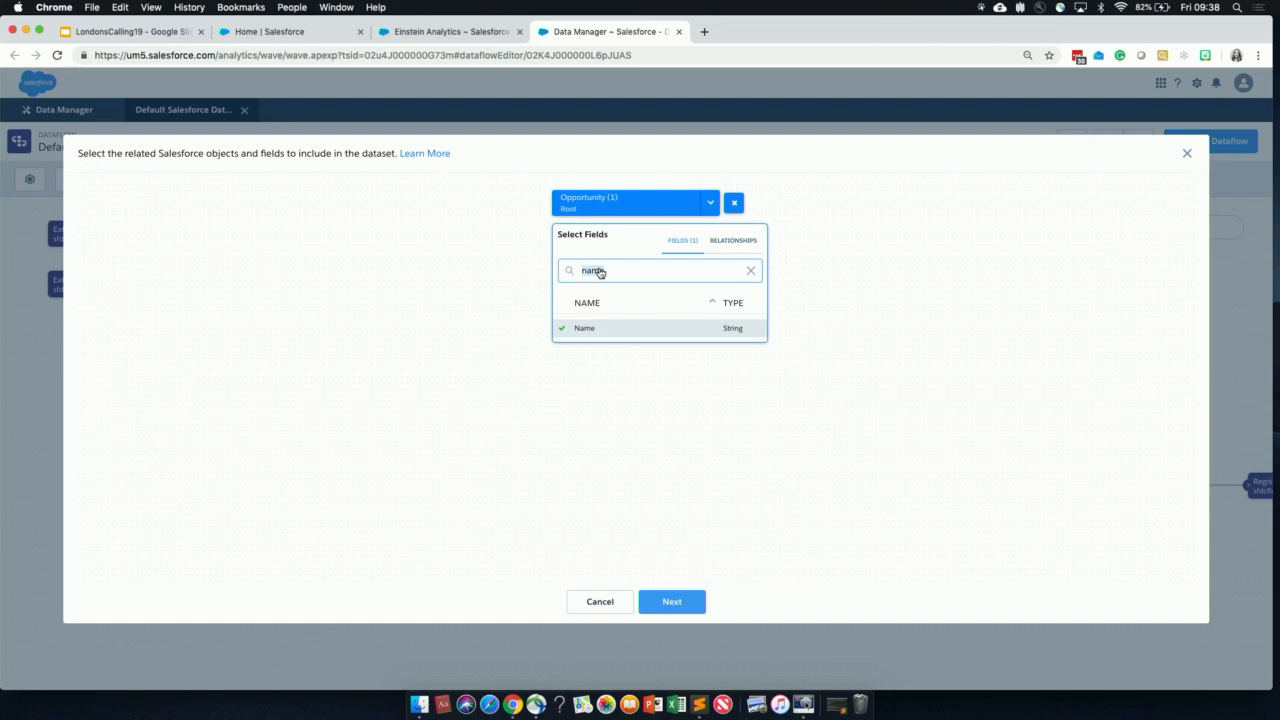
type("amoun")
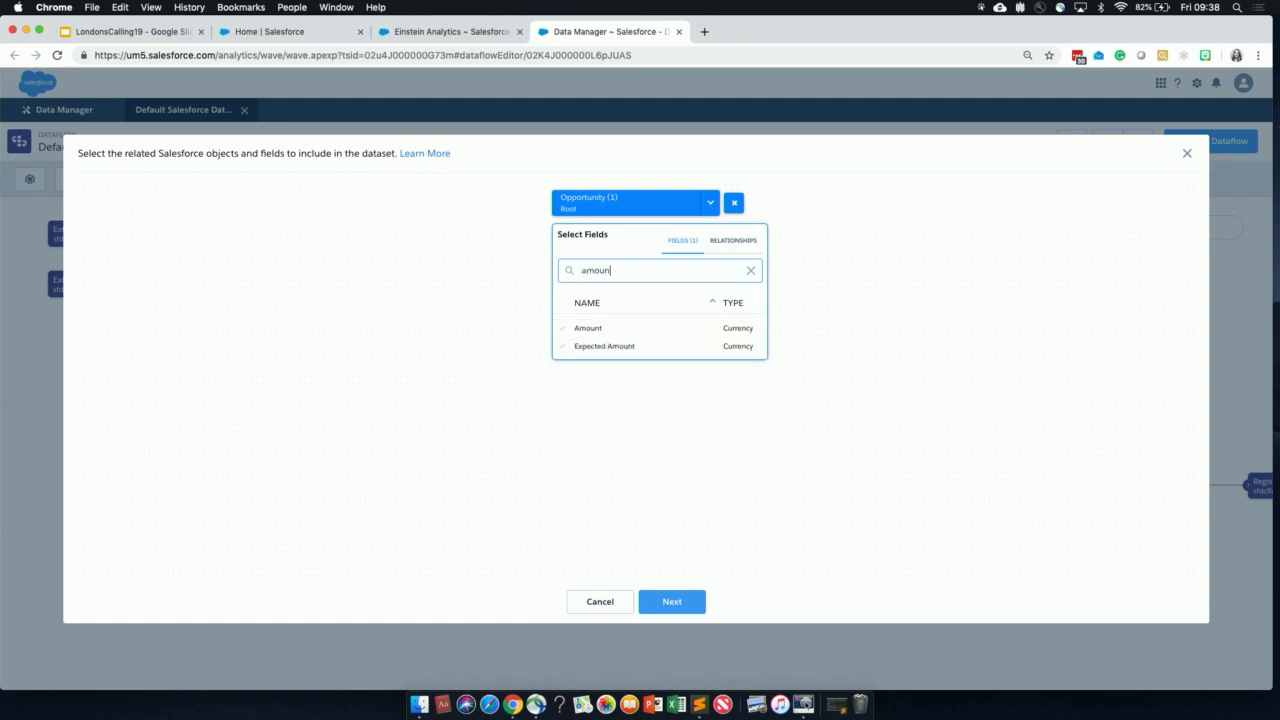
left_click(571, 331)
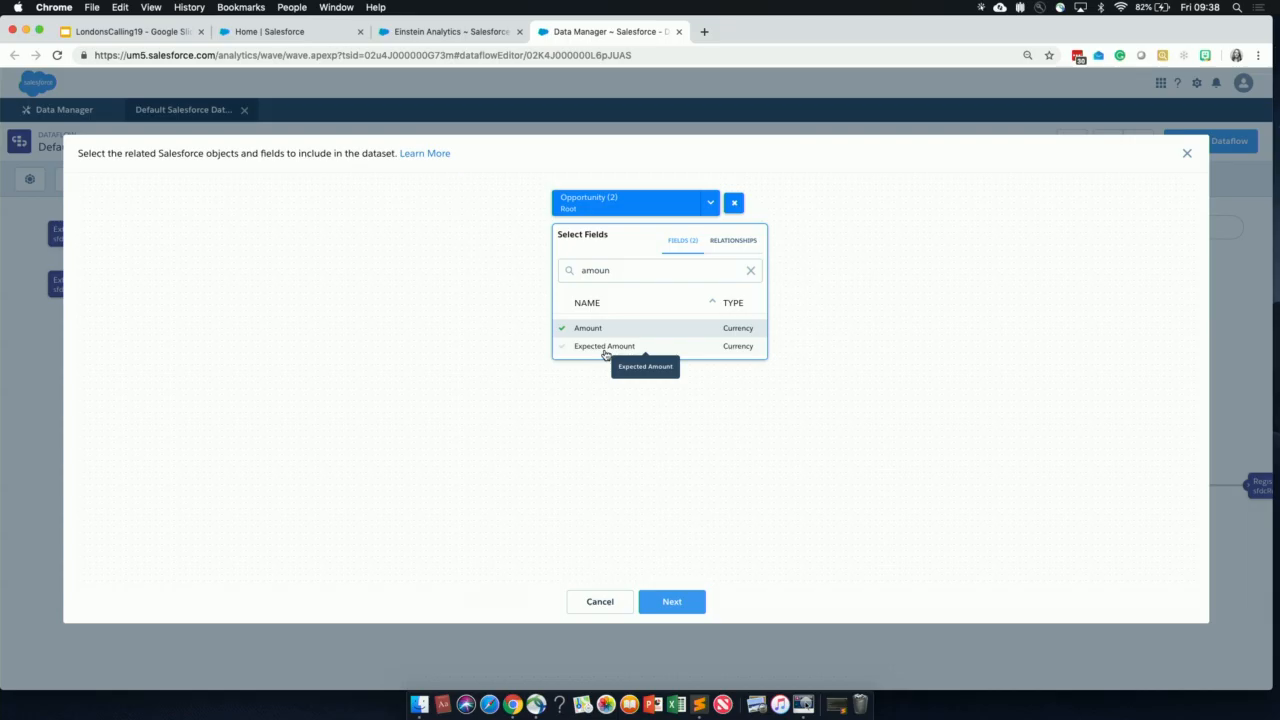
Add the Opportunity Type, Close Date and Created Date fields to the Opportunity selection, and clear the field search
double_click(603, 271)
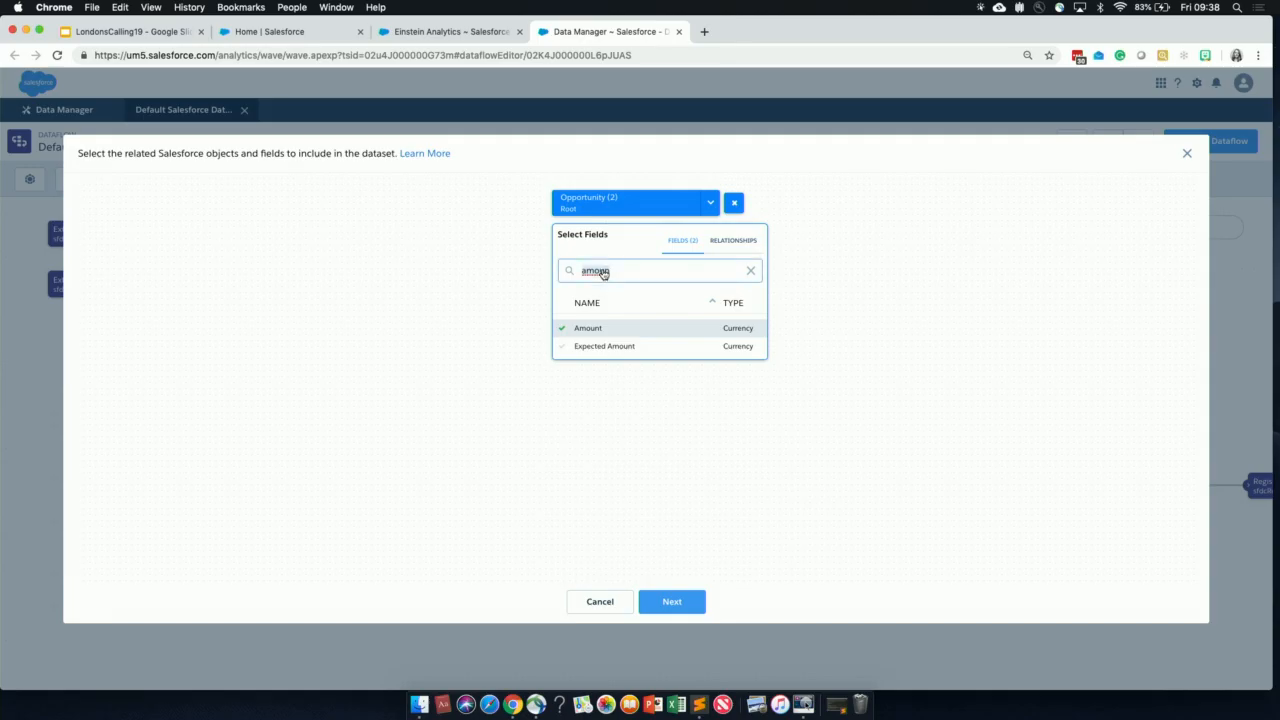
type("type")
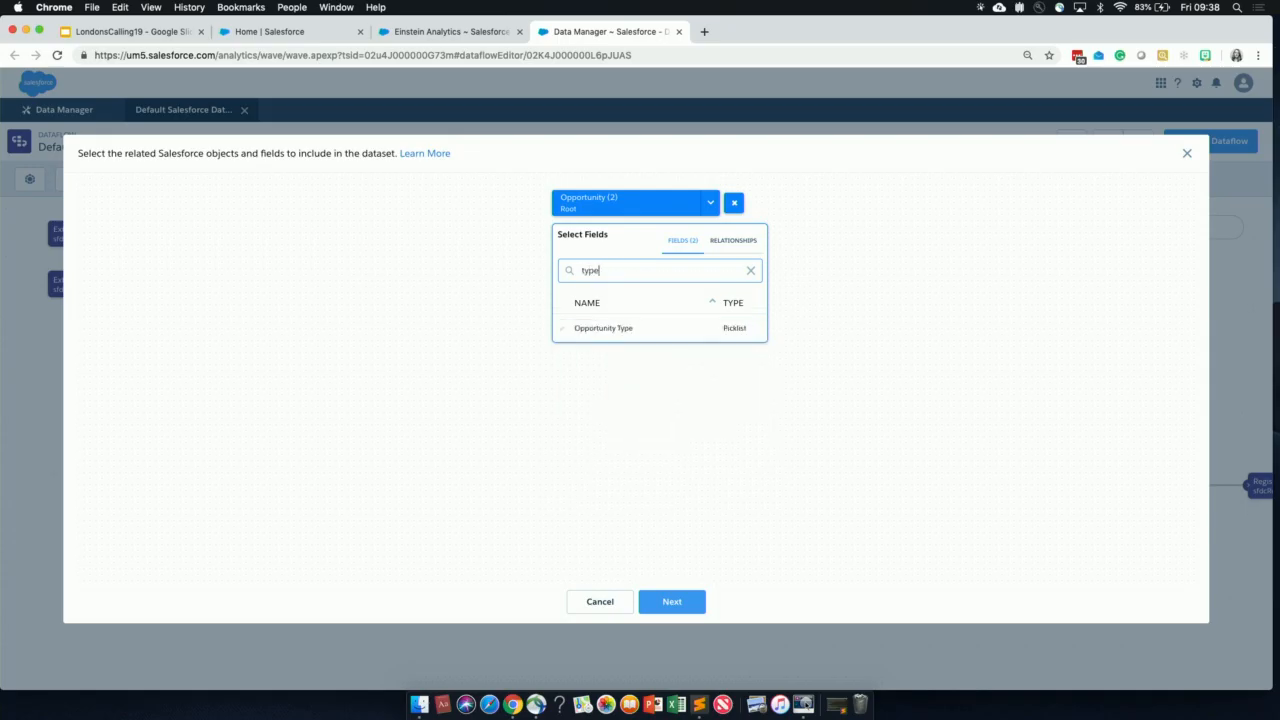
left_click(562, 332)
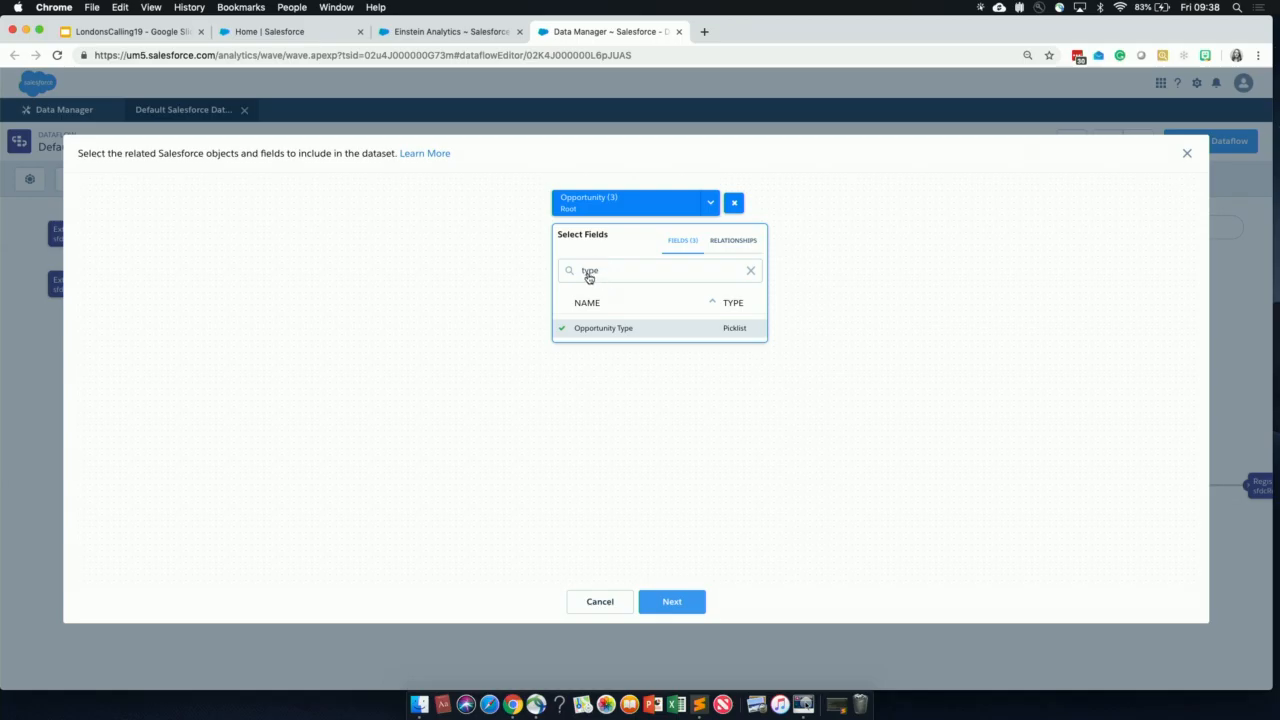
double_click(589, 277)
type("close")
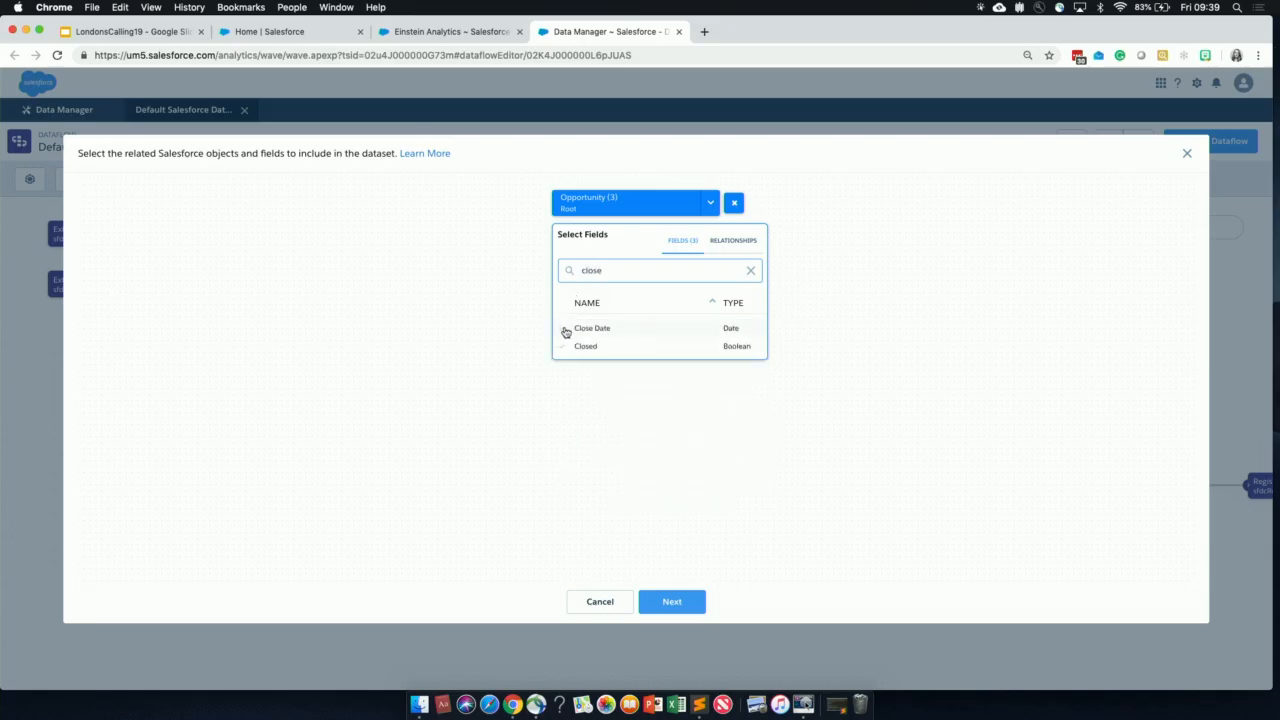
left_click(565, 332)
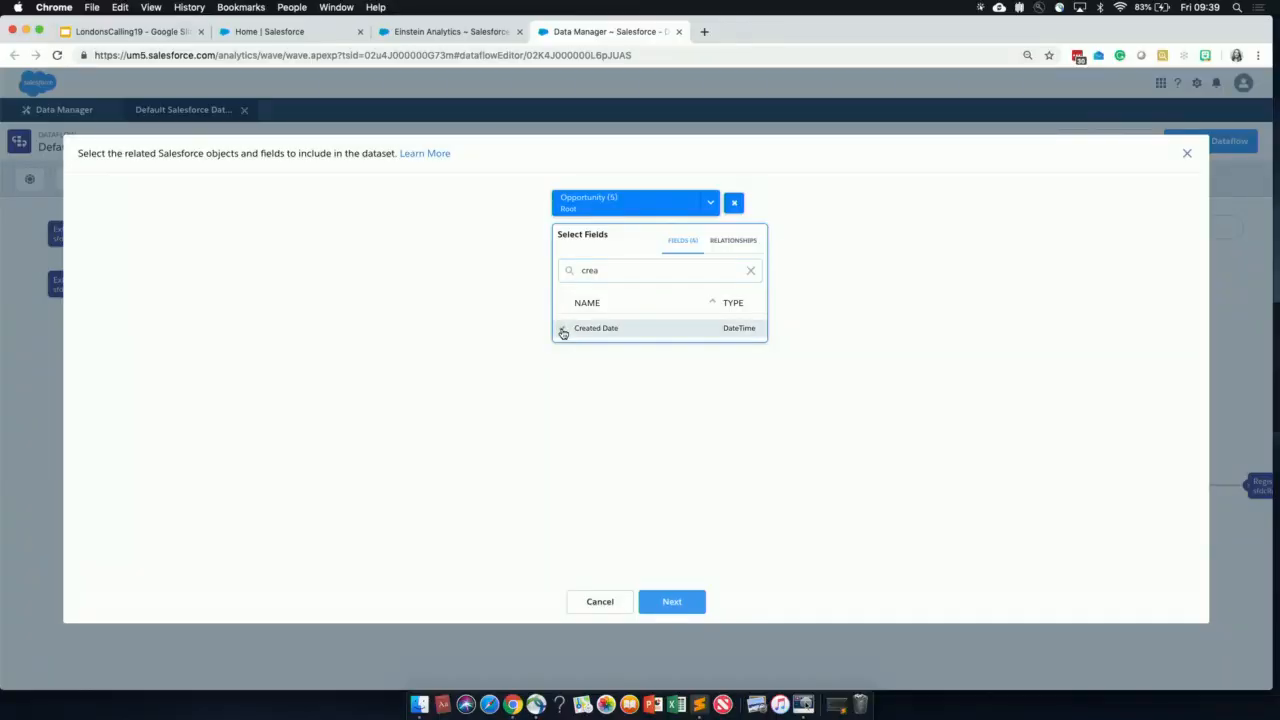
left_click(562, 332)
left_click(752, 272)
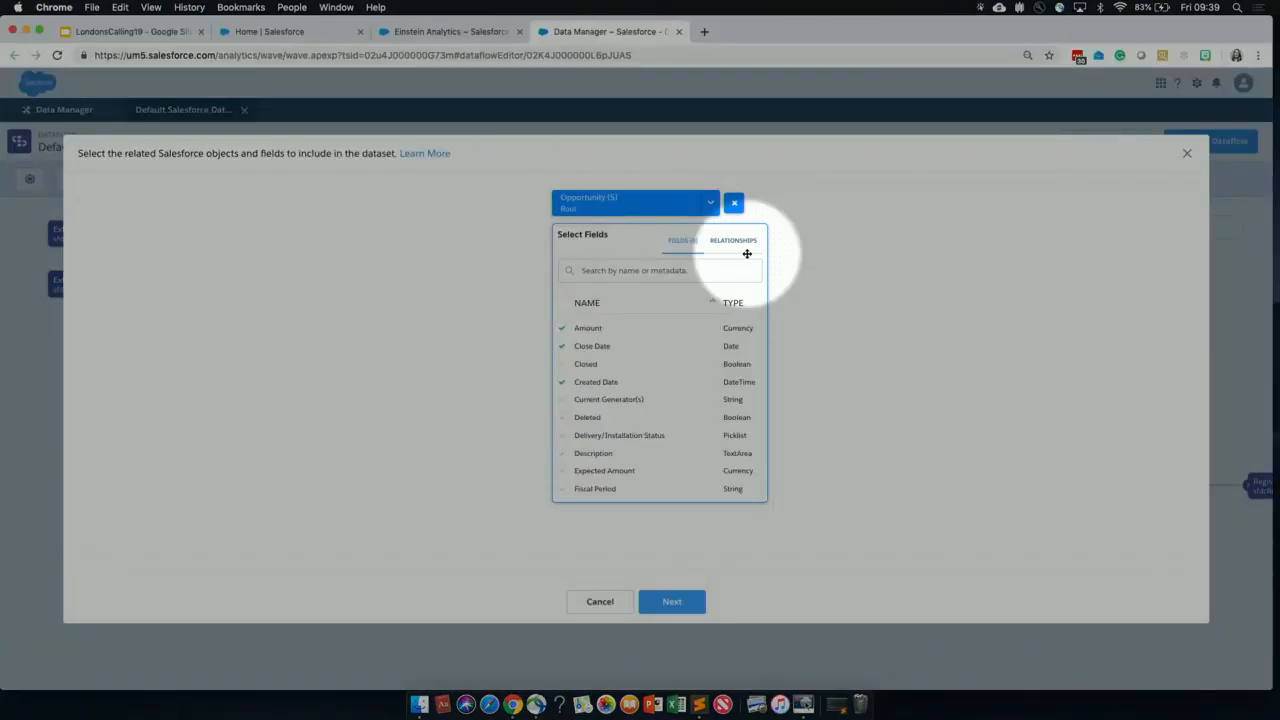
Look through the remaining Opportunity fields, search for "stage" and include the Stage field
key("F1")
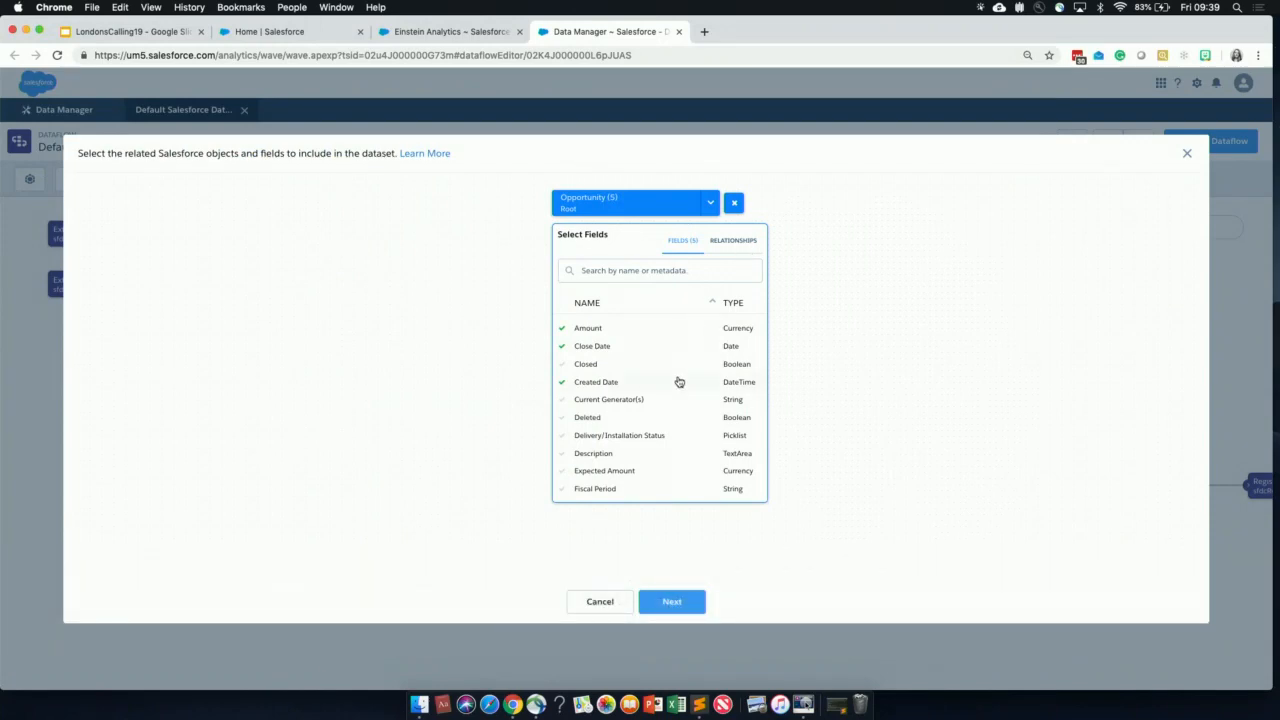
scroll(678, 381, "down", 5)
scroll(678, 381, "down", 8)
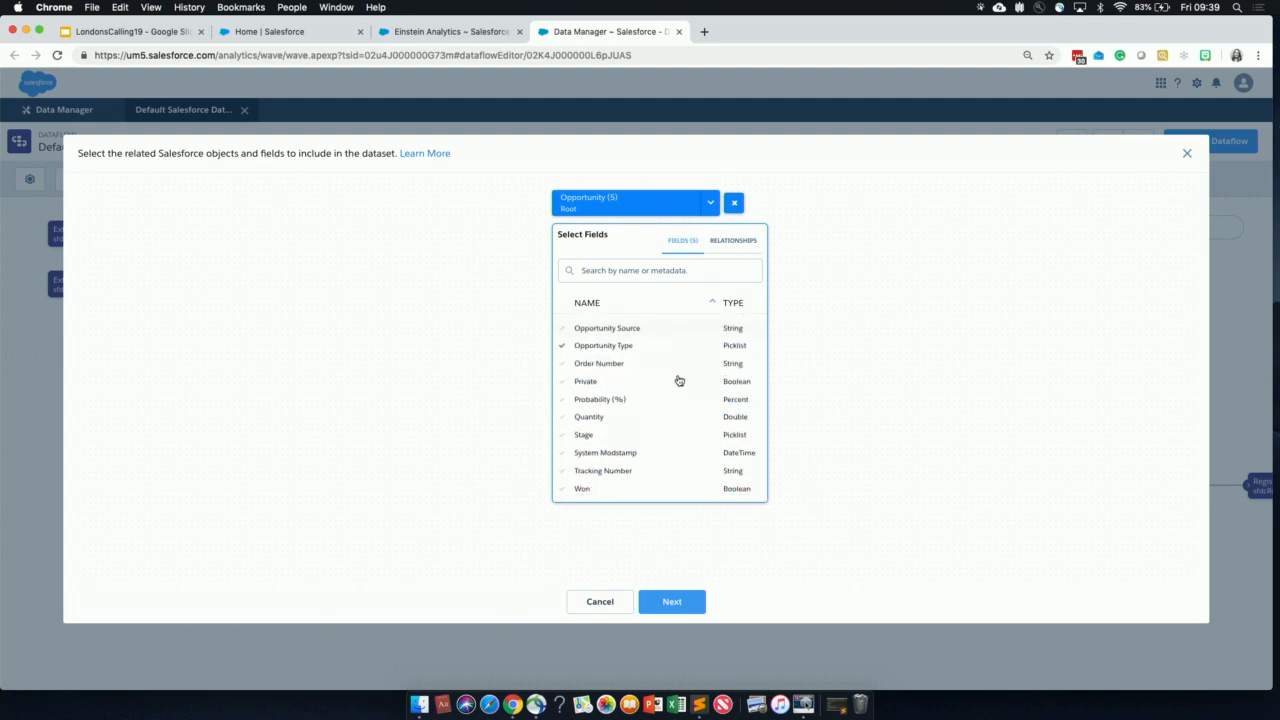
scroll(678, 381, "up", 1)
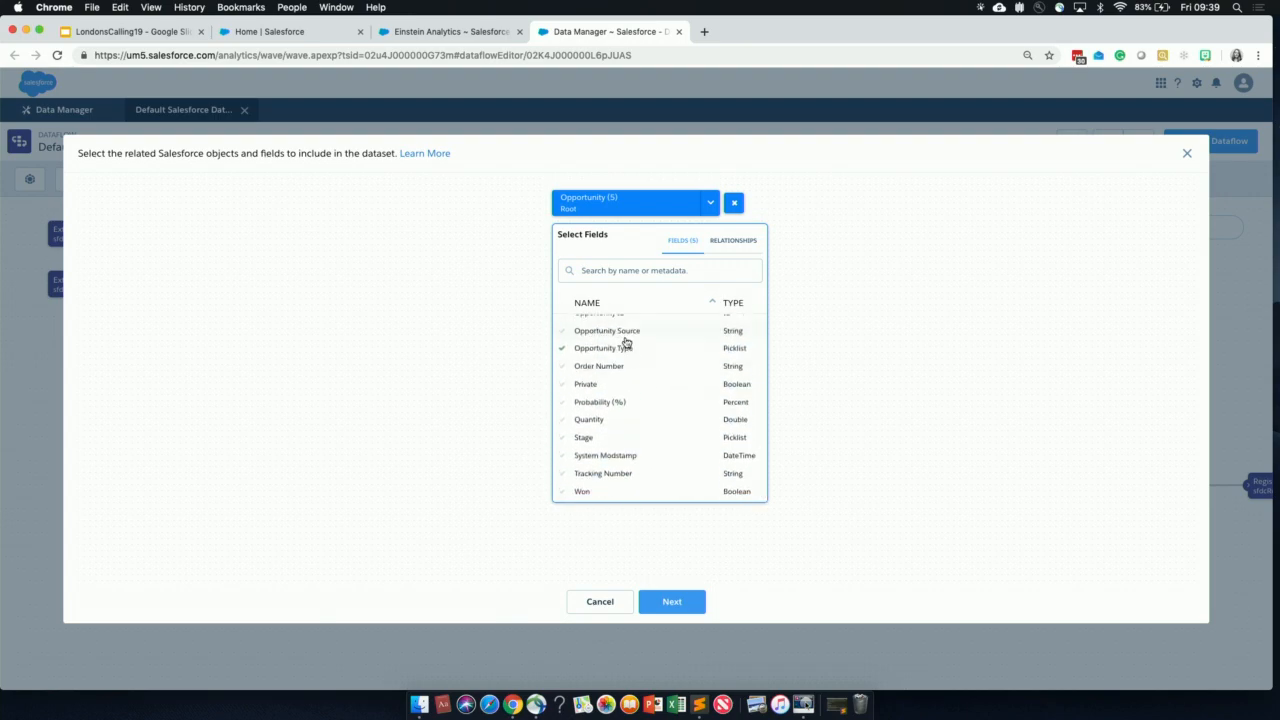
left_click(620, 270)
type("stage")
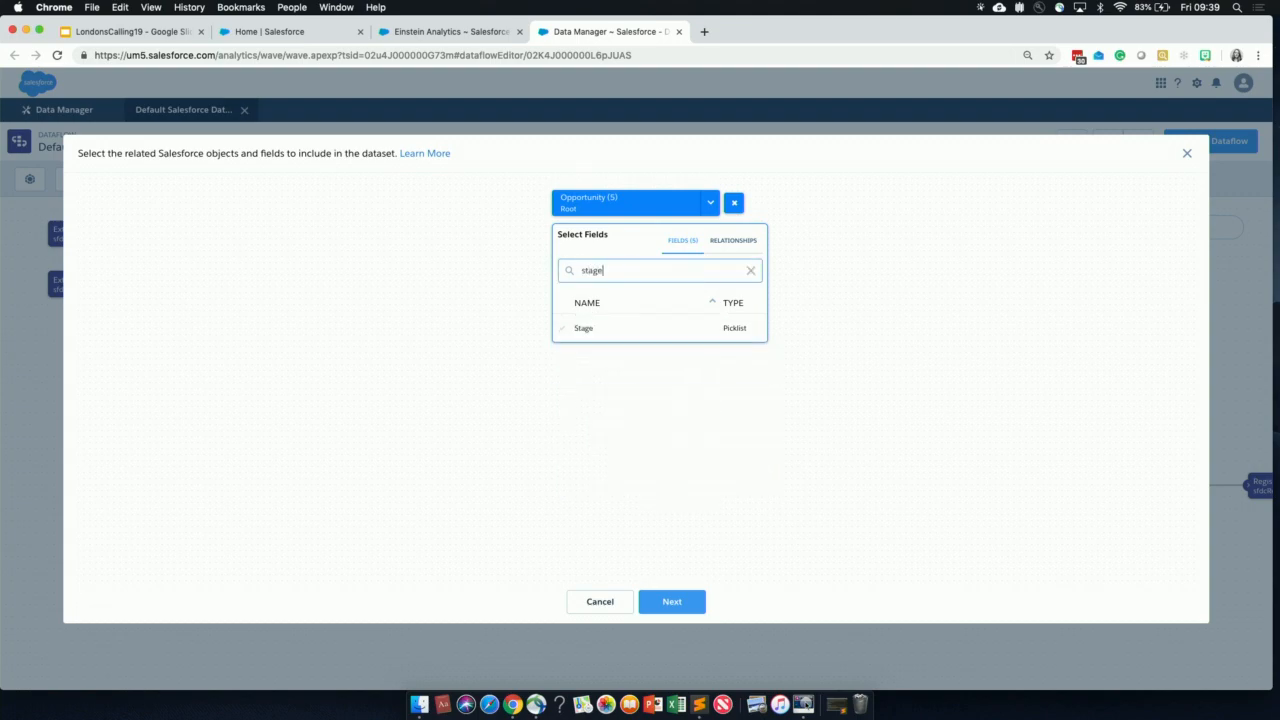
left_click(563, 332)
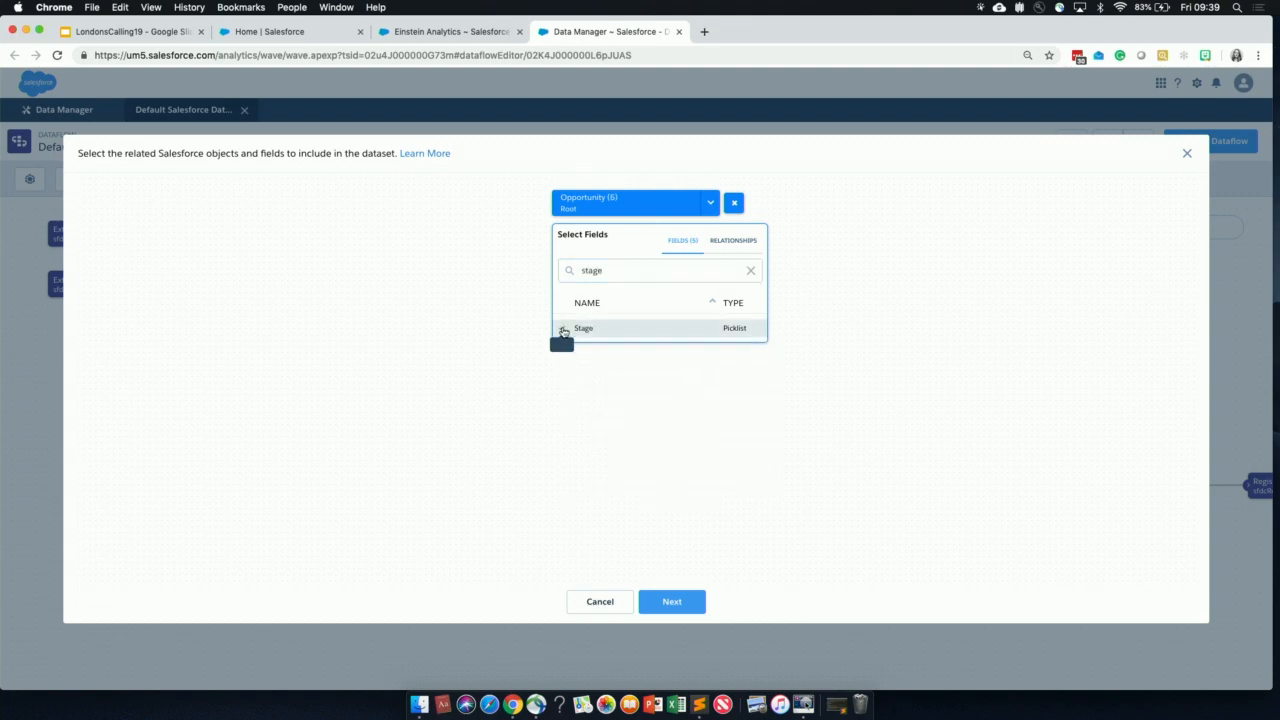
left_click(606, 279)
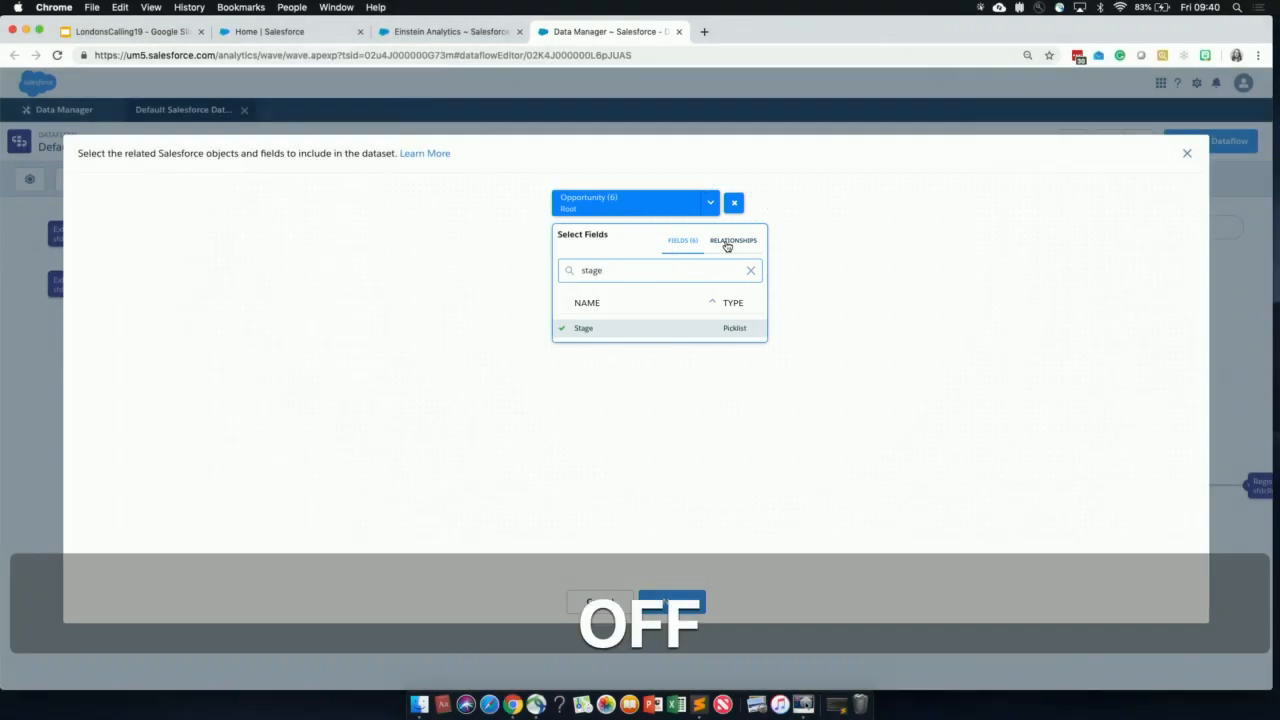
Join the related Account object through Account ID and the User object through Owner ID to Opportunity
left_click(727, 246)
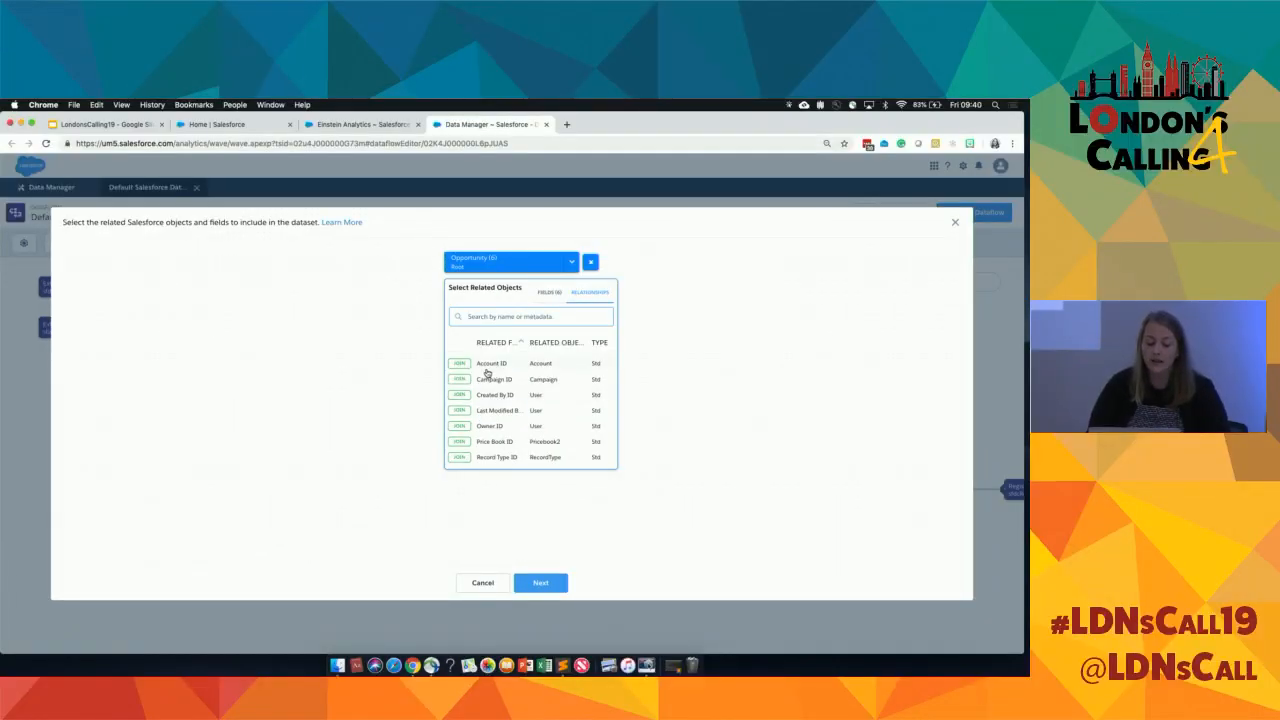
key("F1")
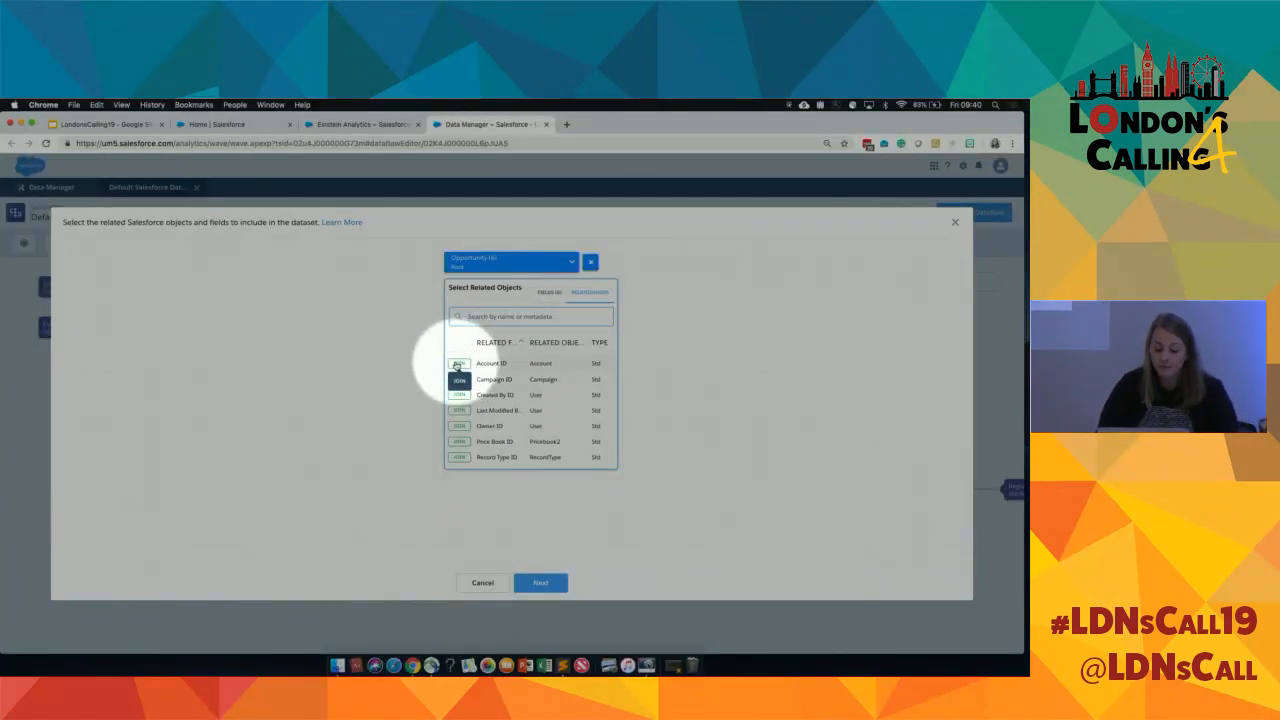
left_click(458, 364)
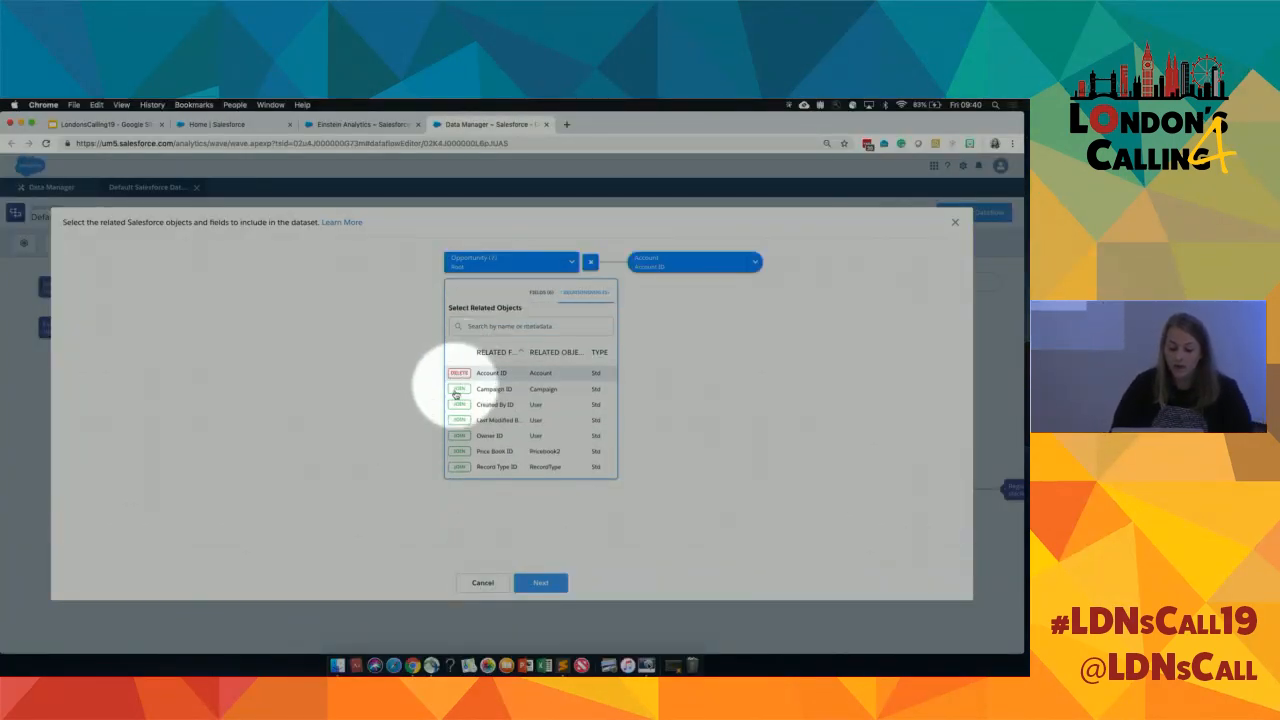
key("F1")
left_click(457, 436)
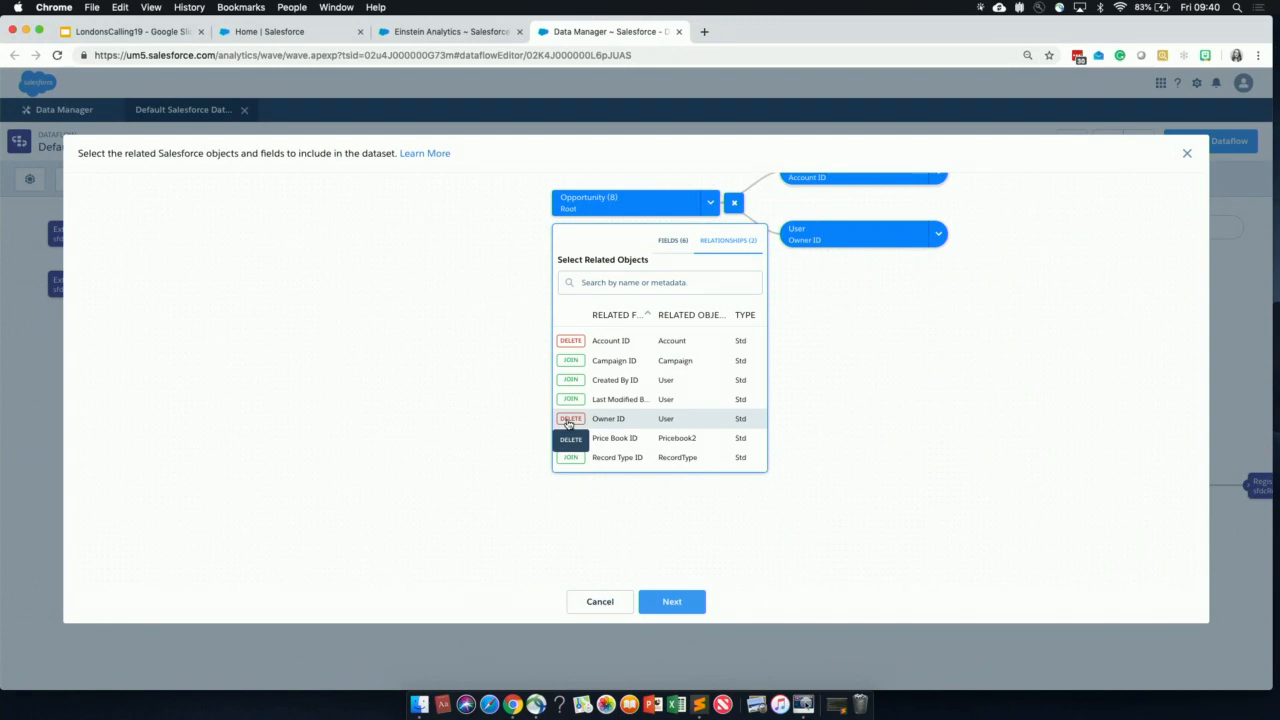
left_click_drag(1043, 309, 895, 445)
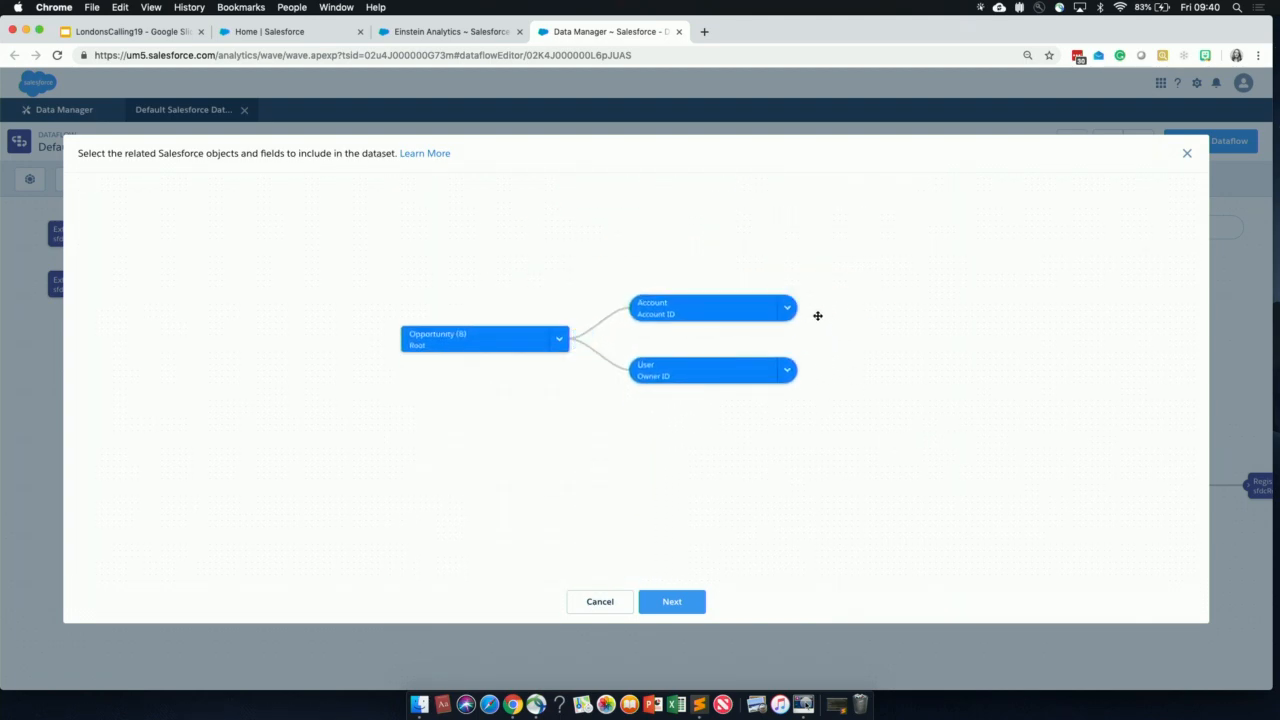
Open the joined Account object's field selection and include Account Name and Industry
mouse_move(776, 317)
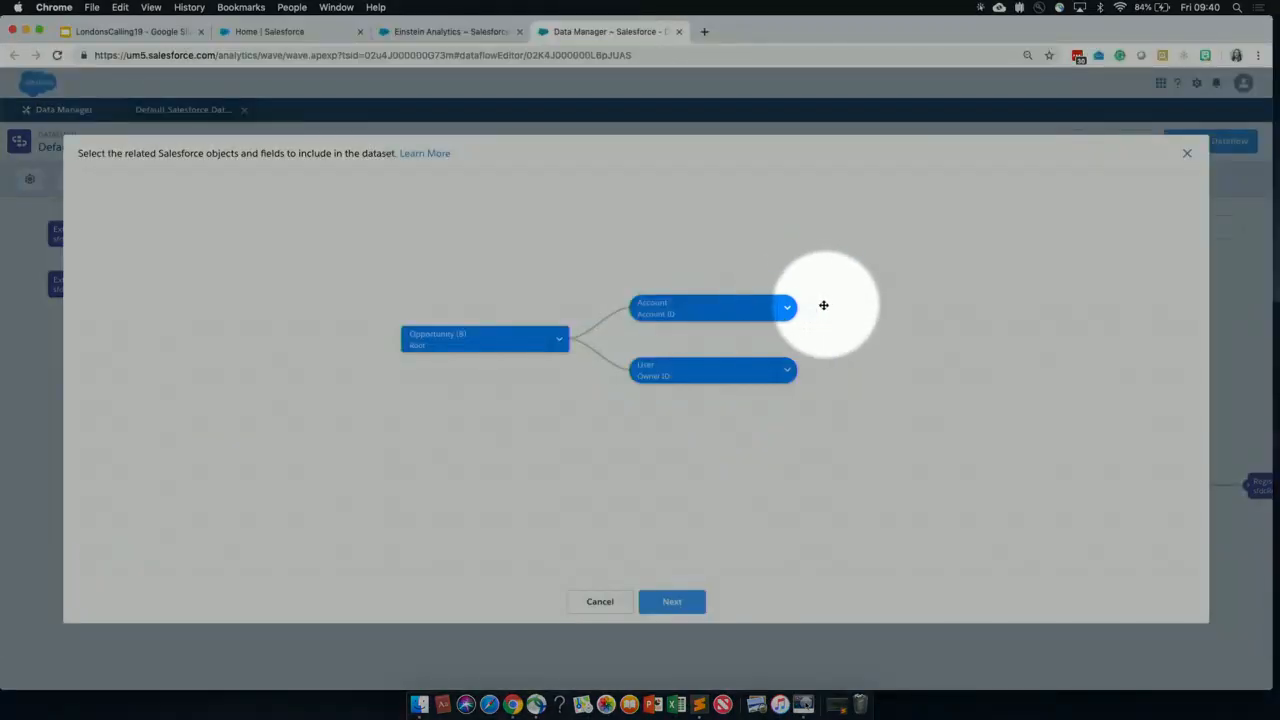
left_click(811, 309)
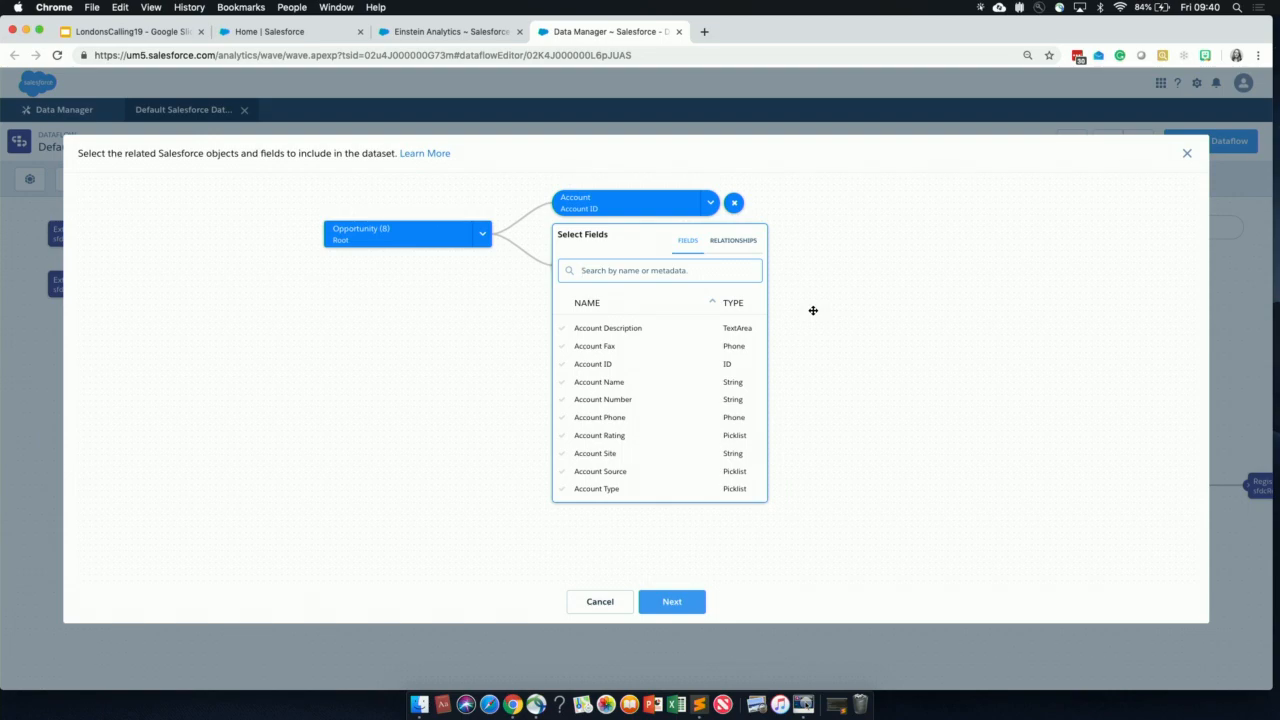
type("name")
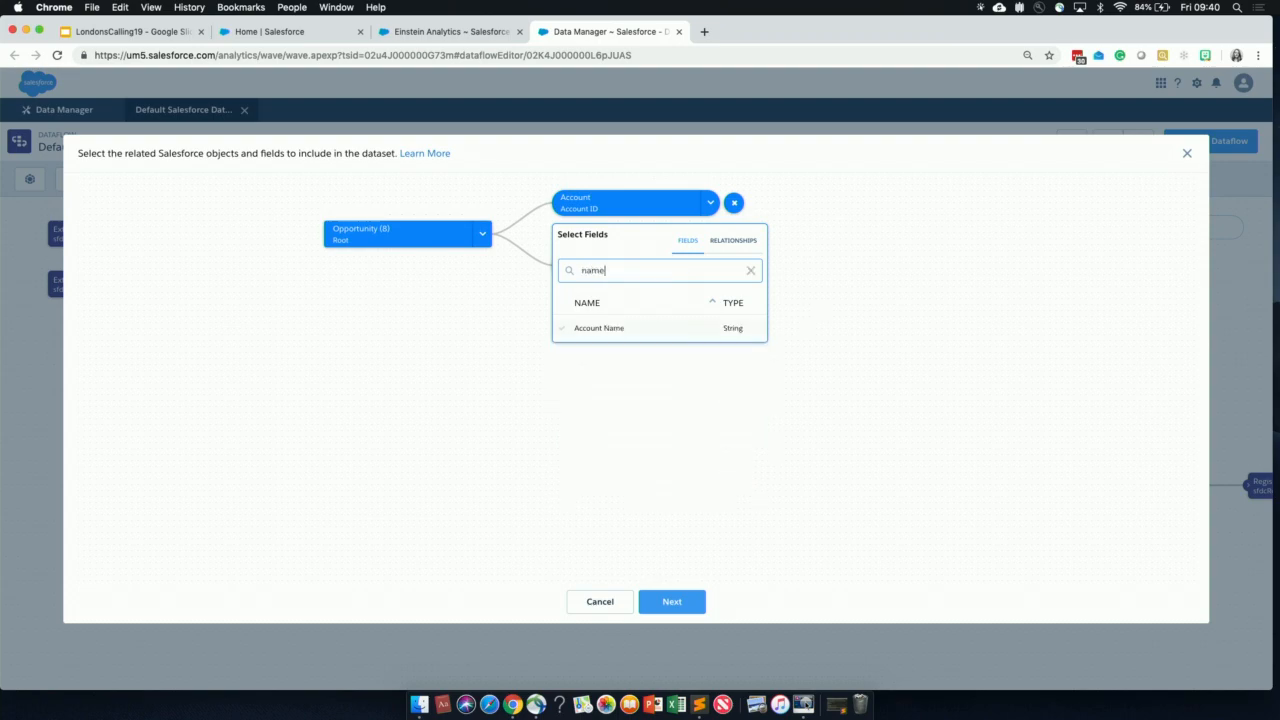
left_click(562, 330)
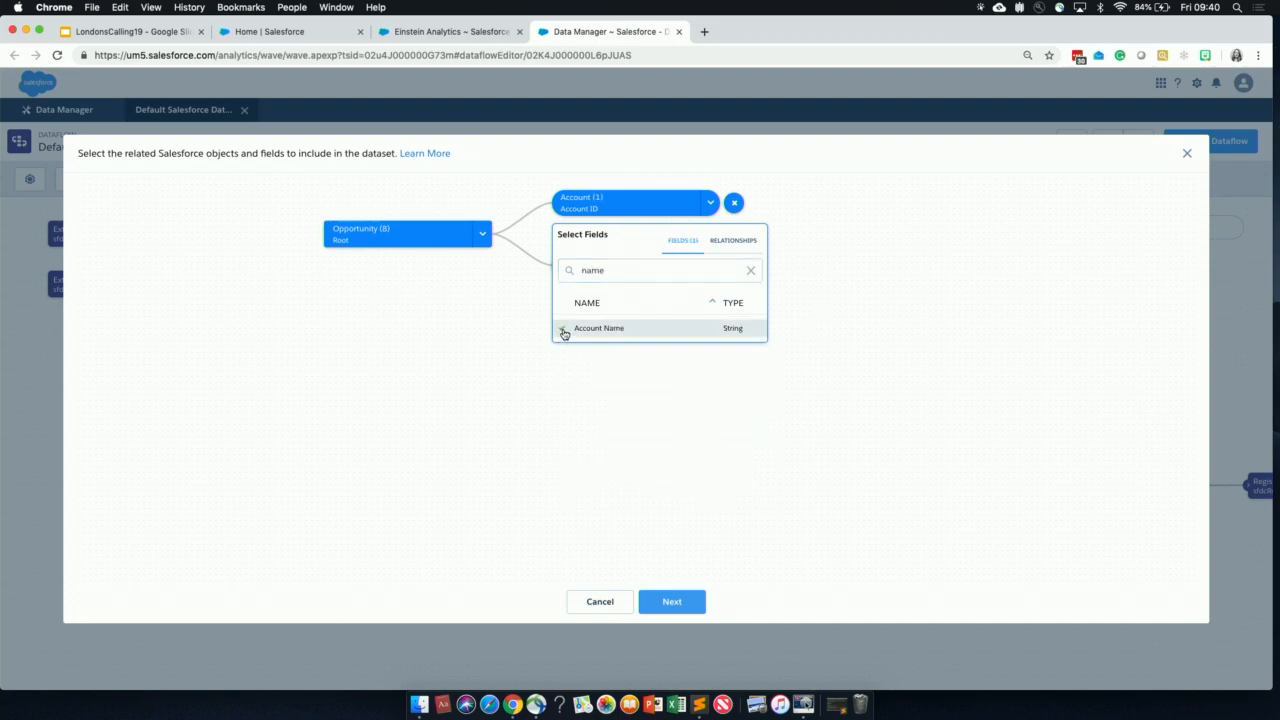
double_click(600, 274)
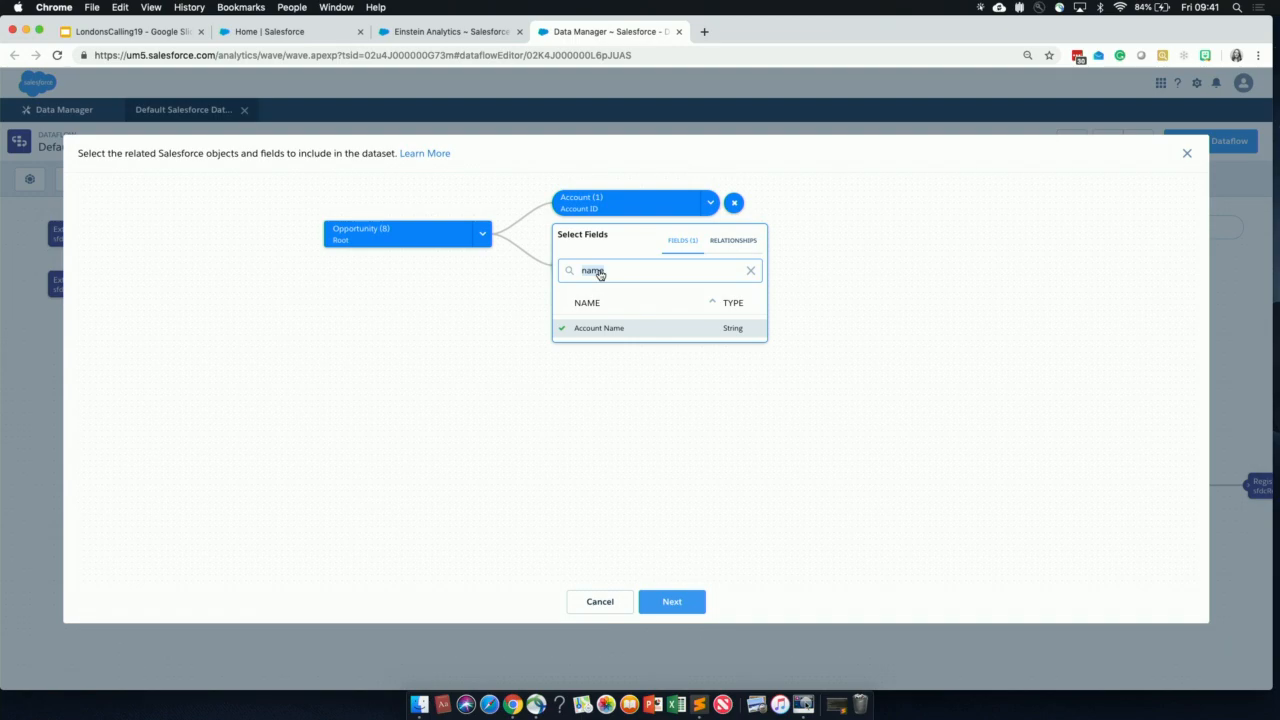
type("indu")
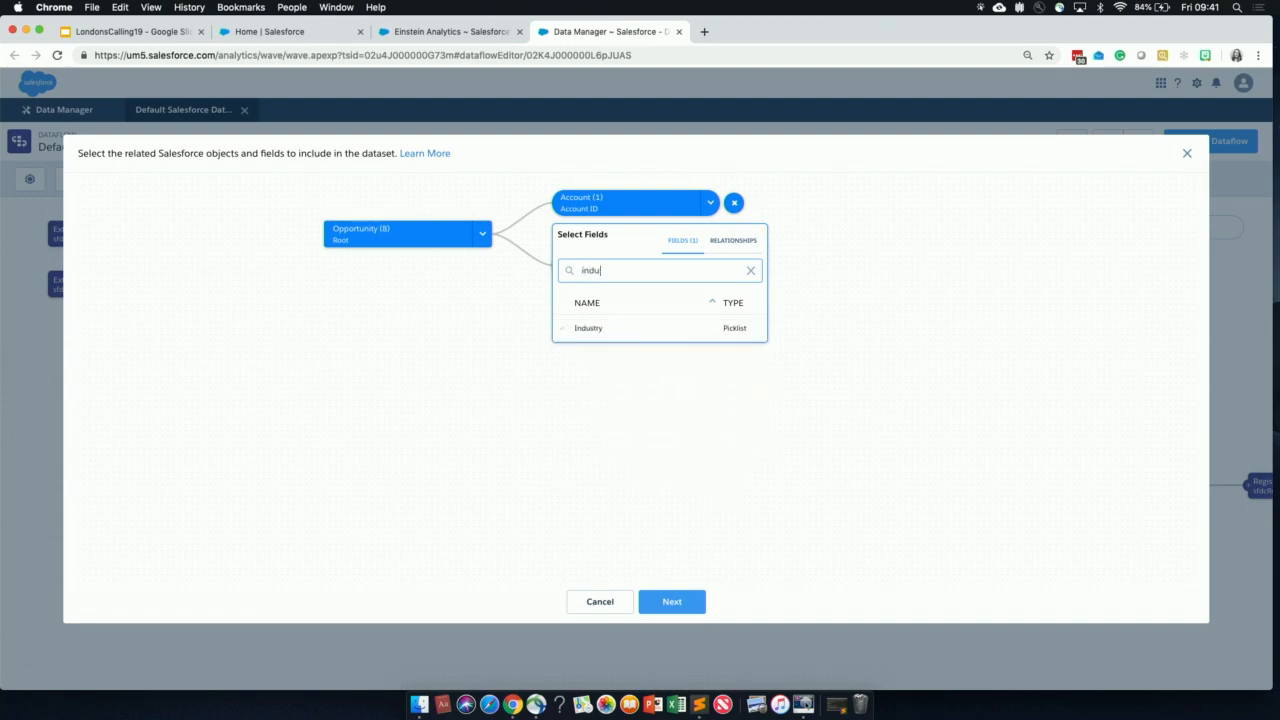
left_click(562, 329)
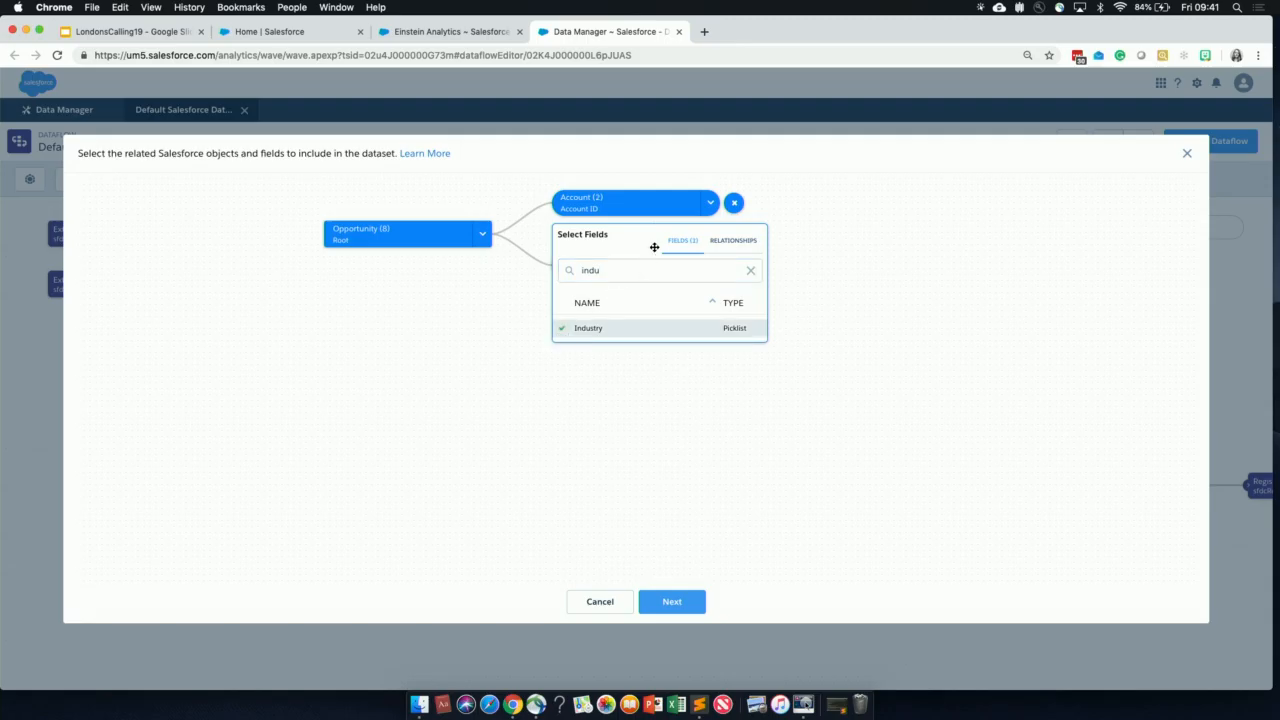
Search the Account fields for "type" and include Account Type
double_click(599, 276)
type("type")
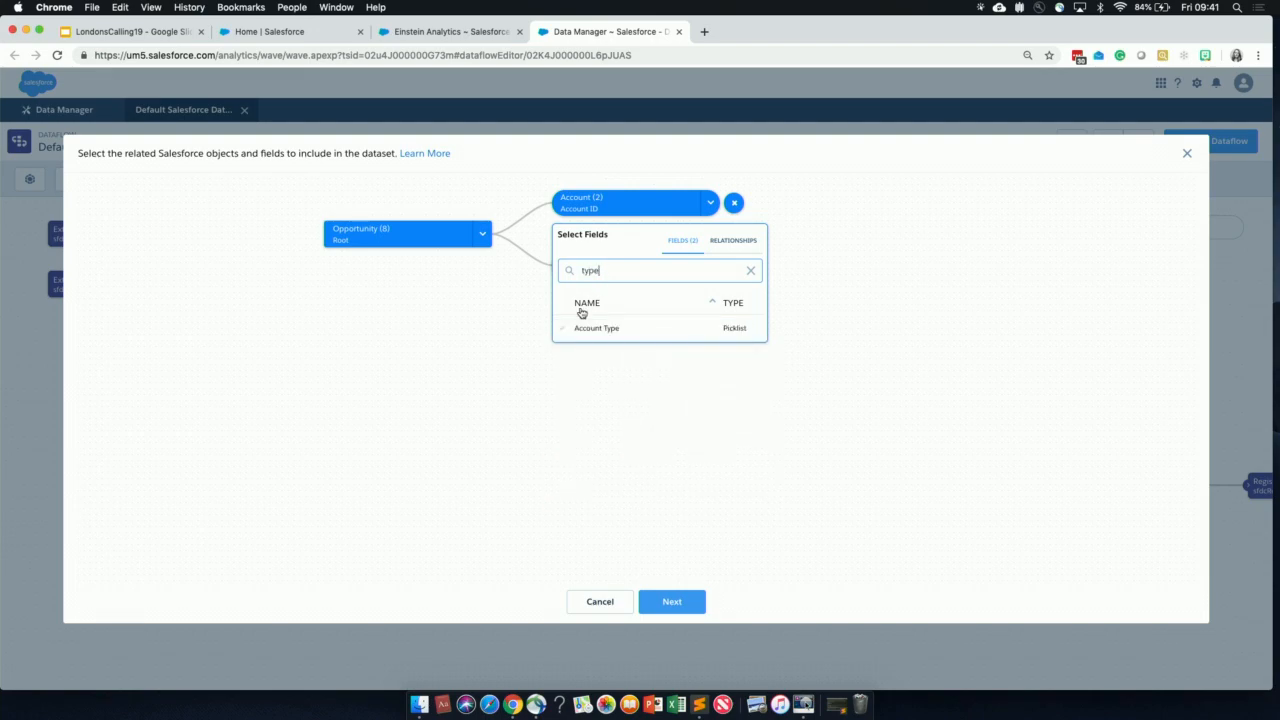
left_click(565, 332)
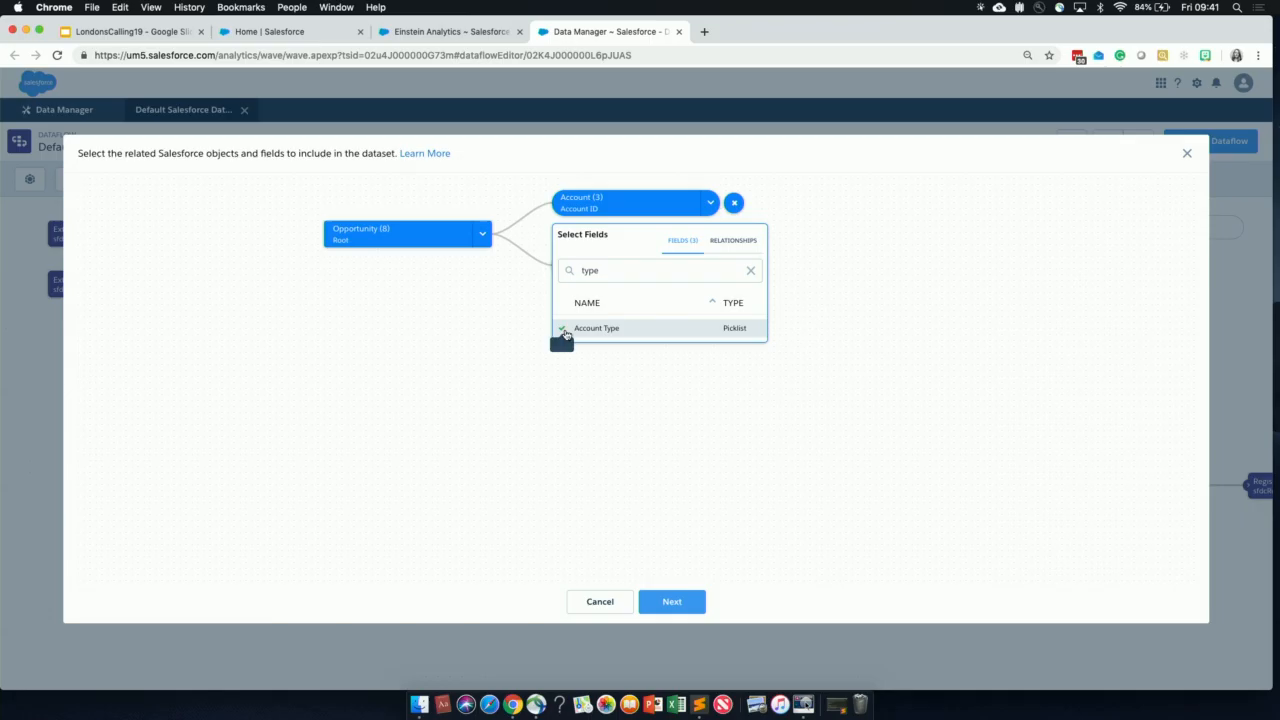
double_click(594, 274)
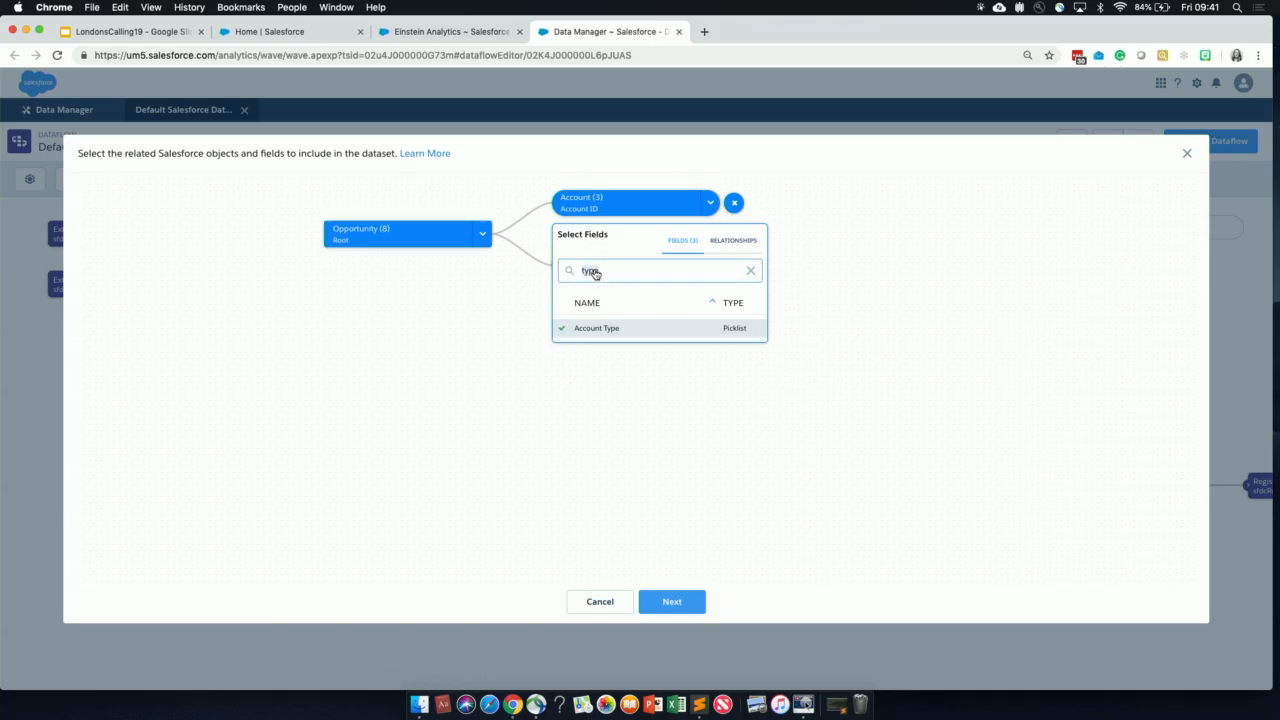
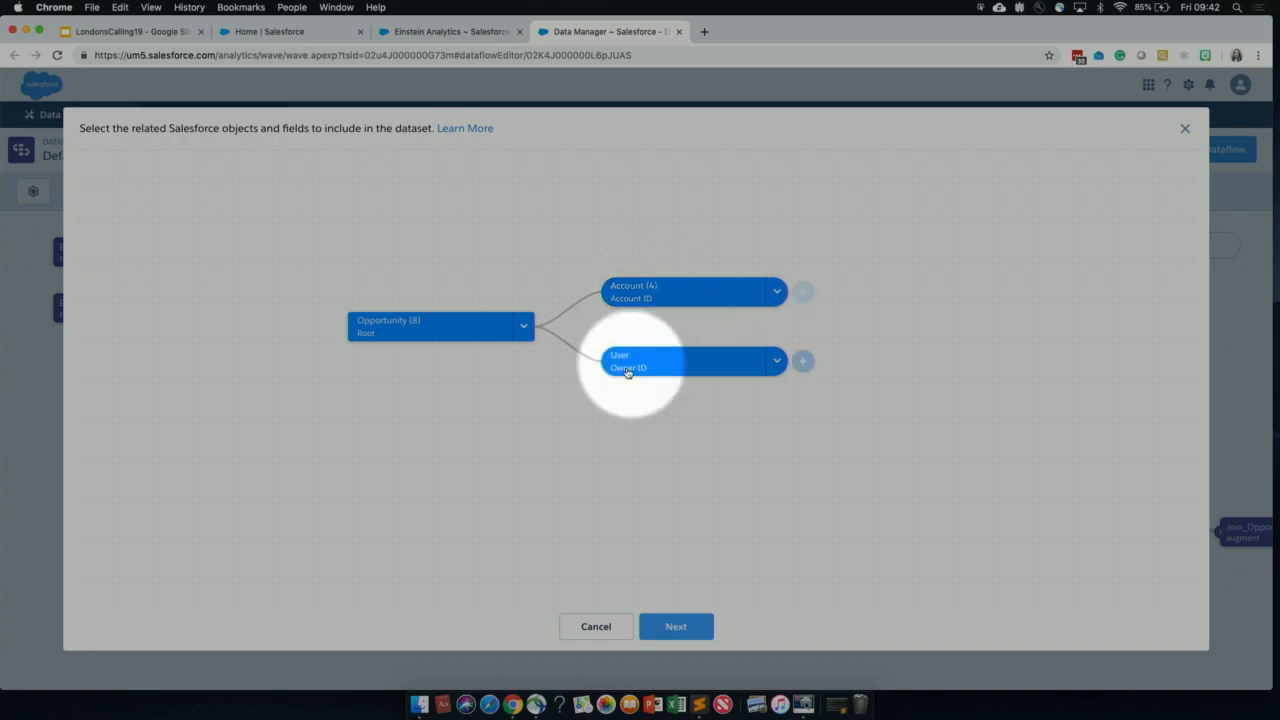
key("F1")
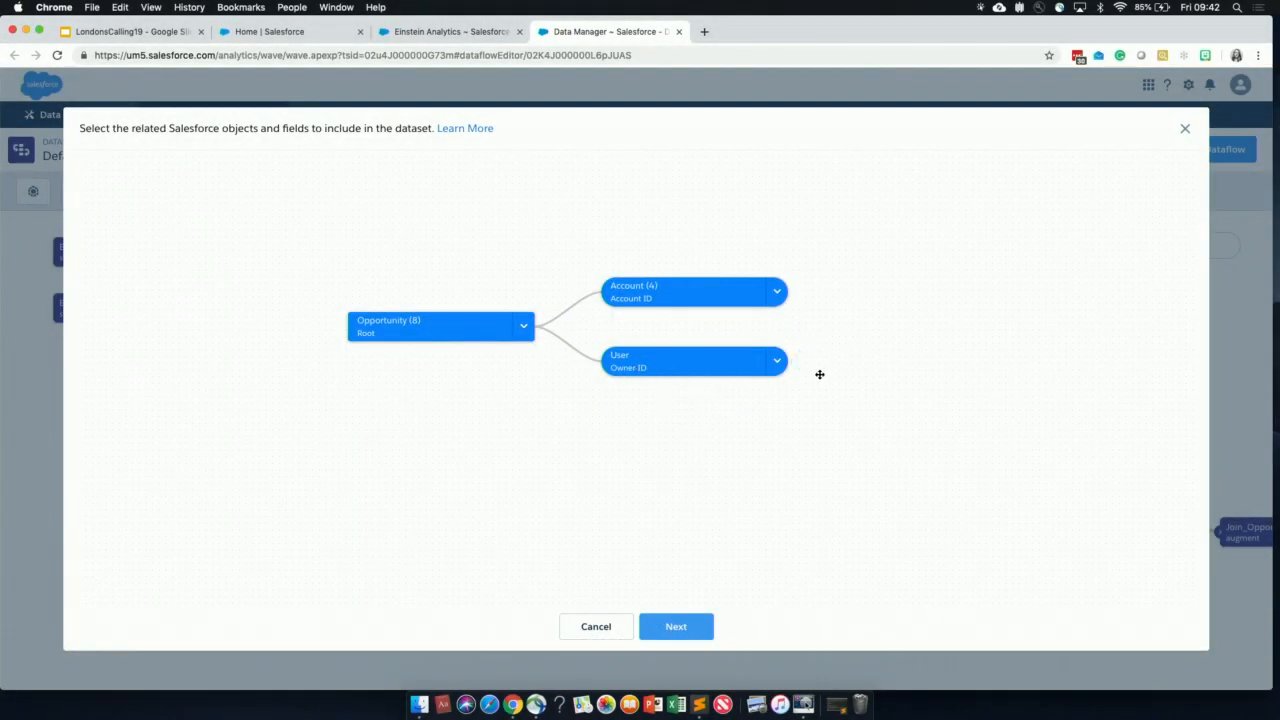
Search the joined User object's fields for "full" and include Full Name
left_click(803, 362)
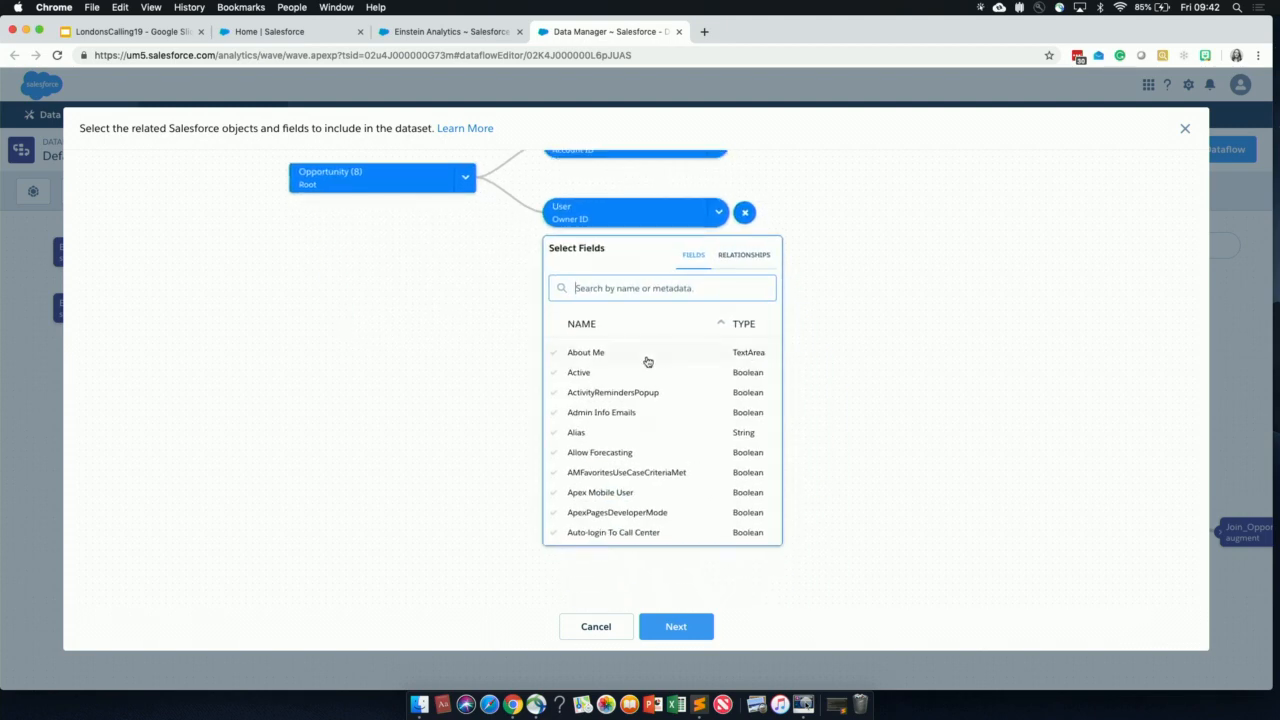
left_click(615, 293)
type("full")
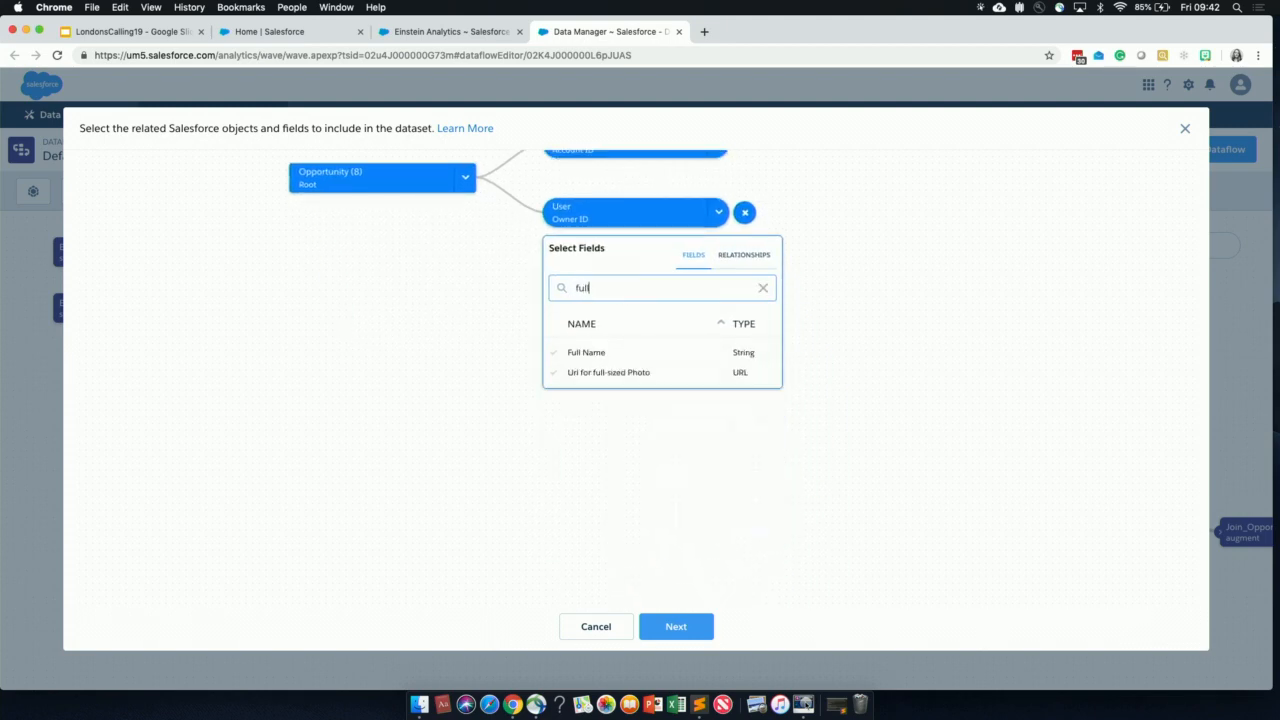
left_click(555, 355)
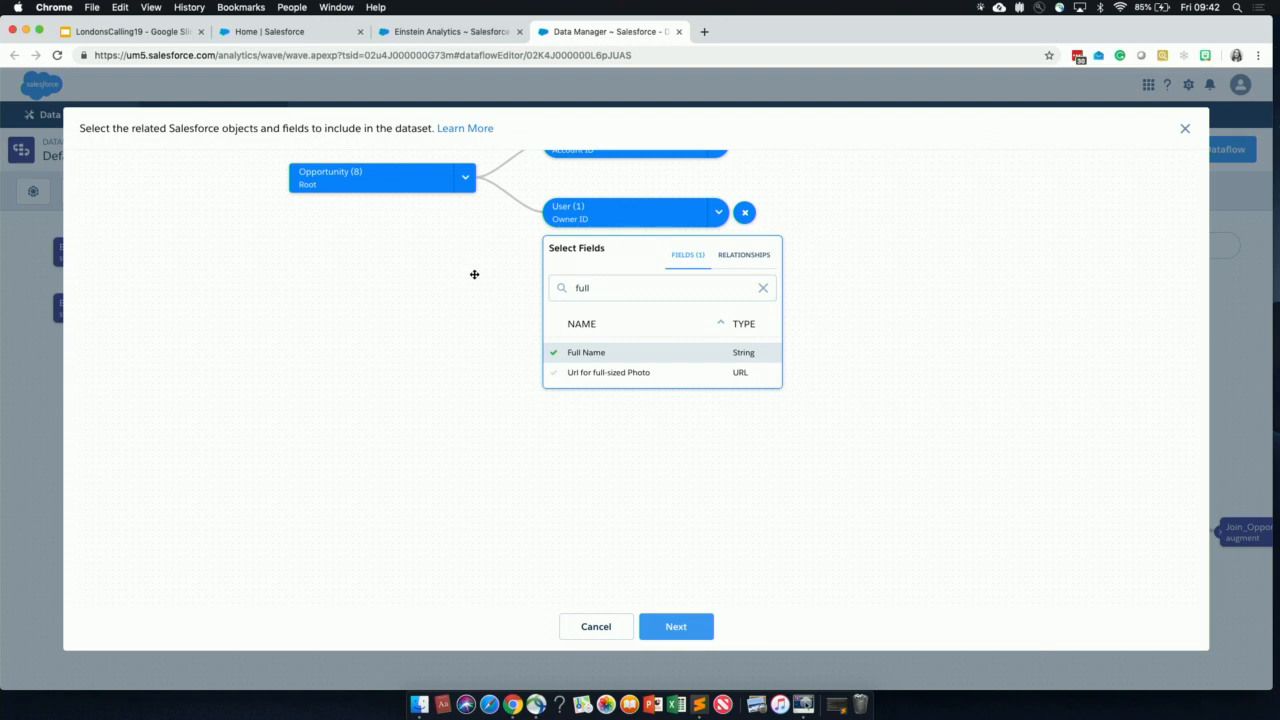
left_click_drag(474, 274, 460, 394)
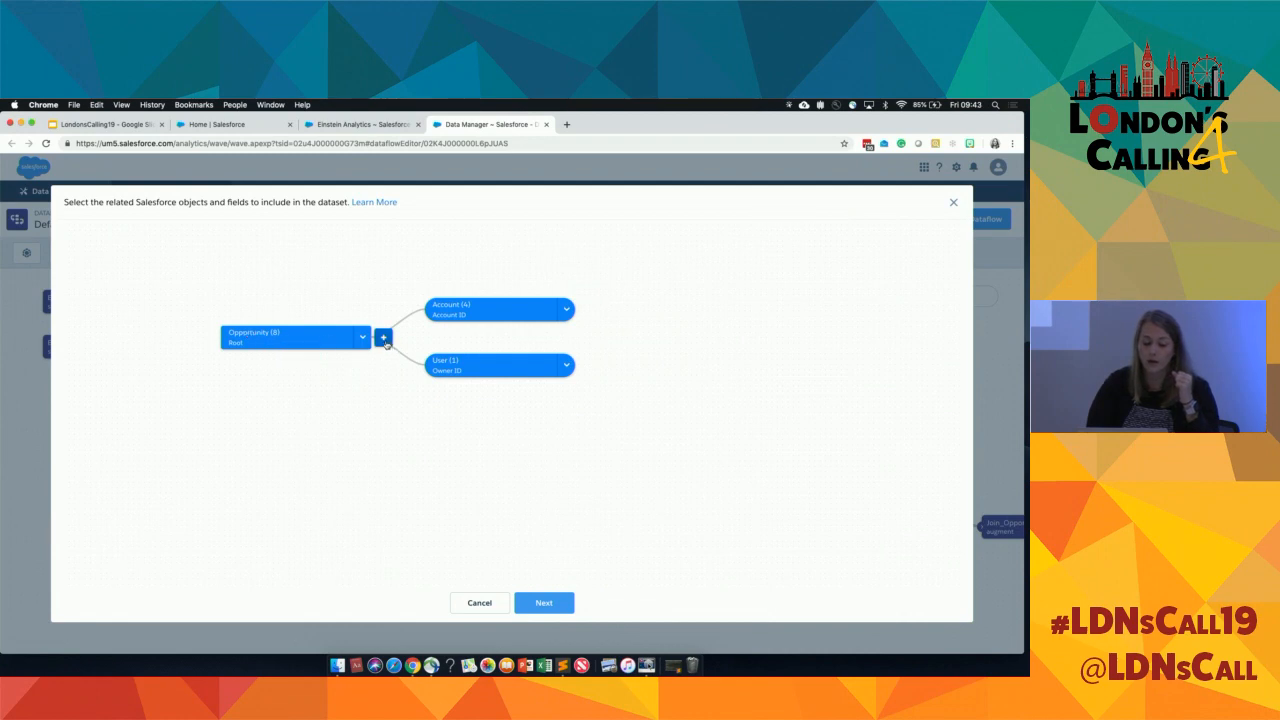
Review the field selection of the root Opportunity object and its joins to Account and User
left_click(383, 340)
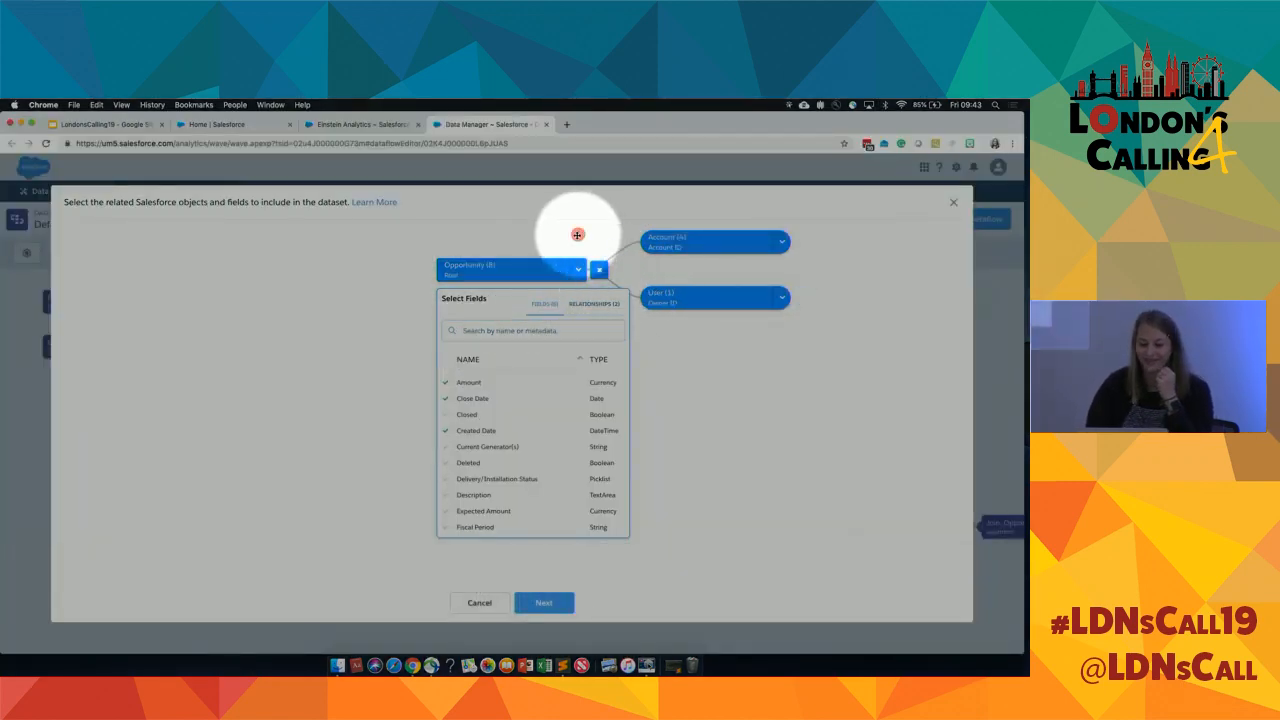
left_click_drag(580, 237, 494, 279)
key("F1")
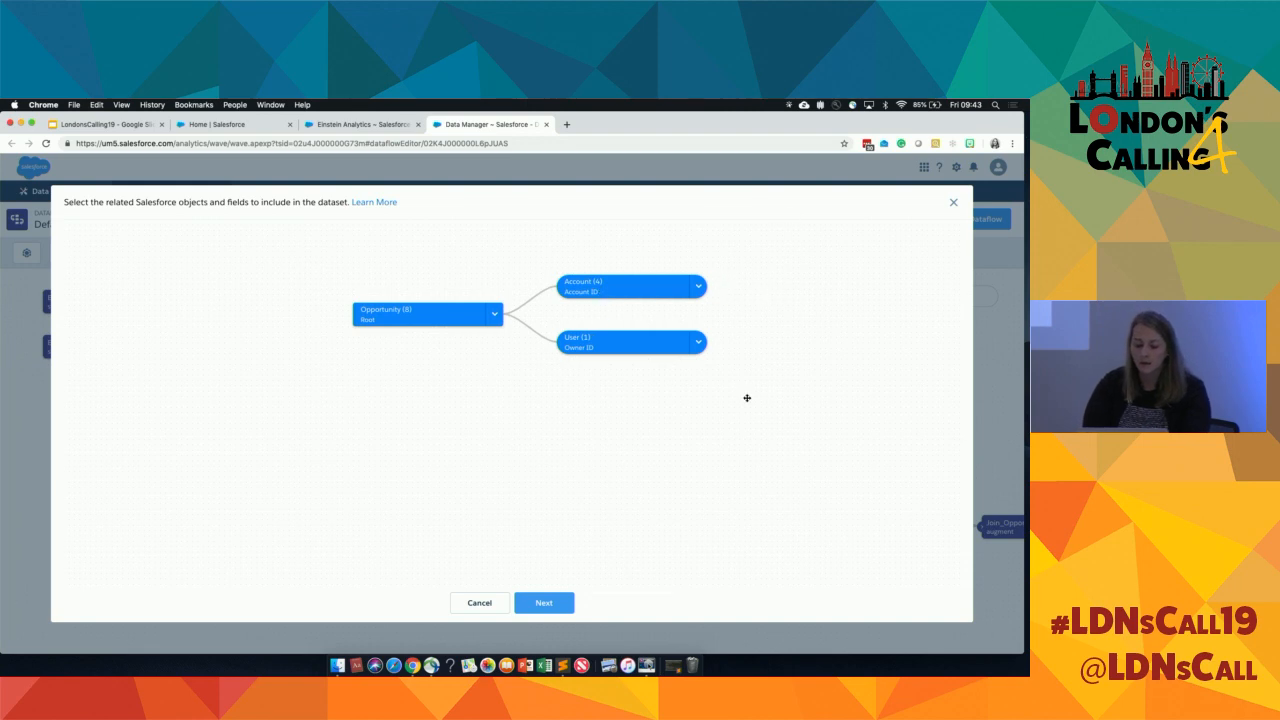
left_click_drag(727, 420, 640, 494)
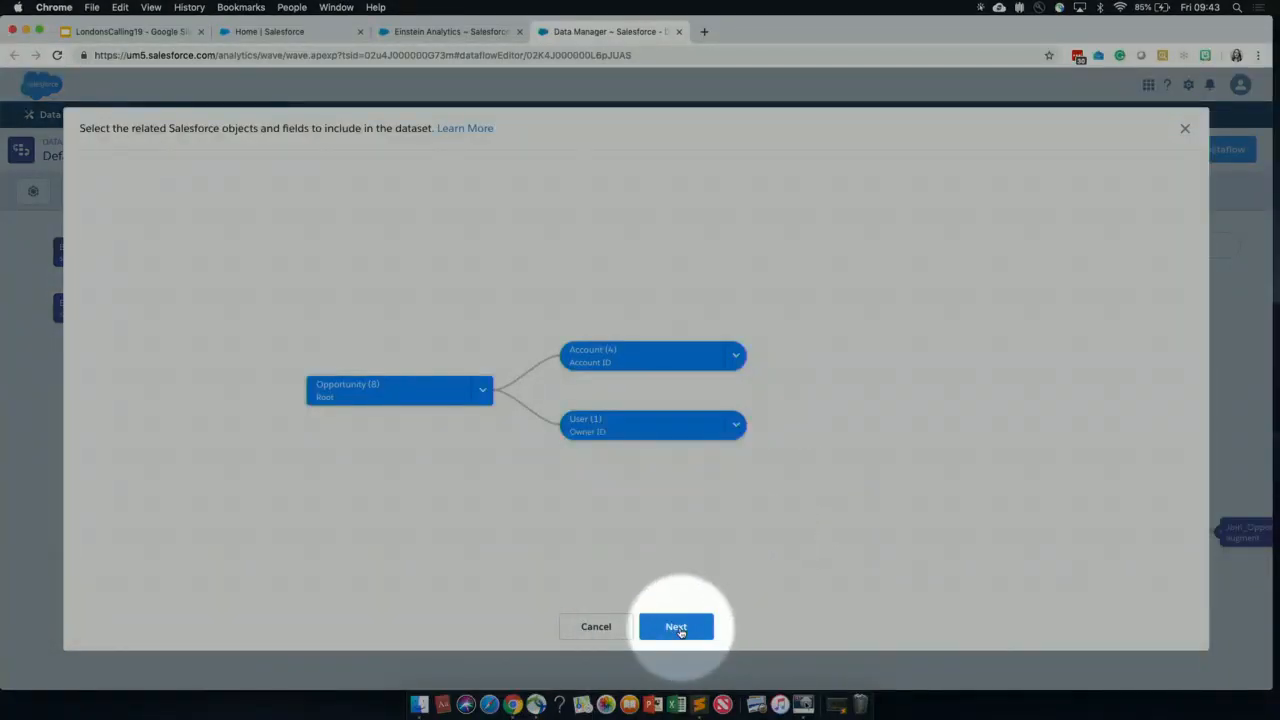
Finish the object and field selection and create the dataset in the London's Calling app
left_click(677, 627)
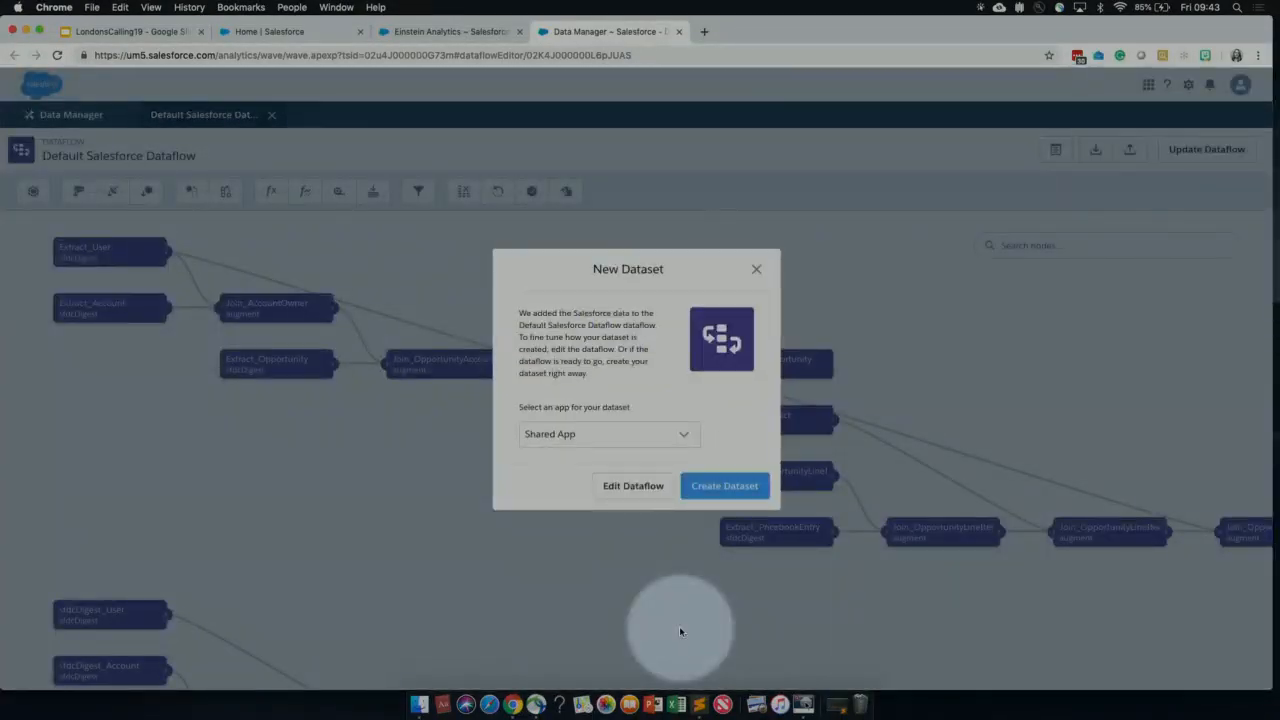
key("F1")
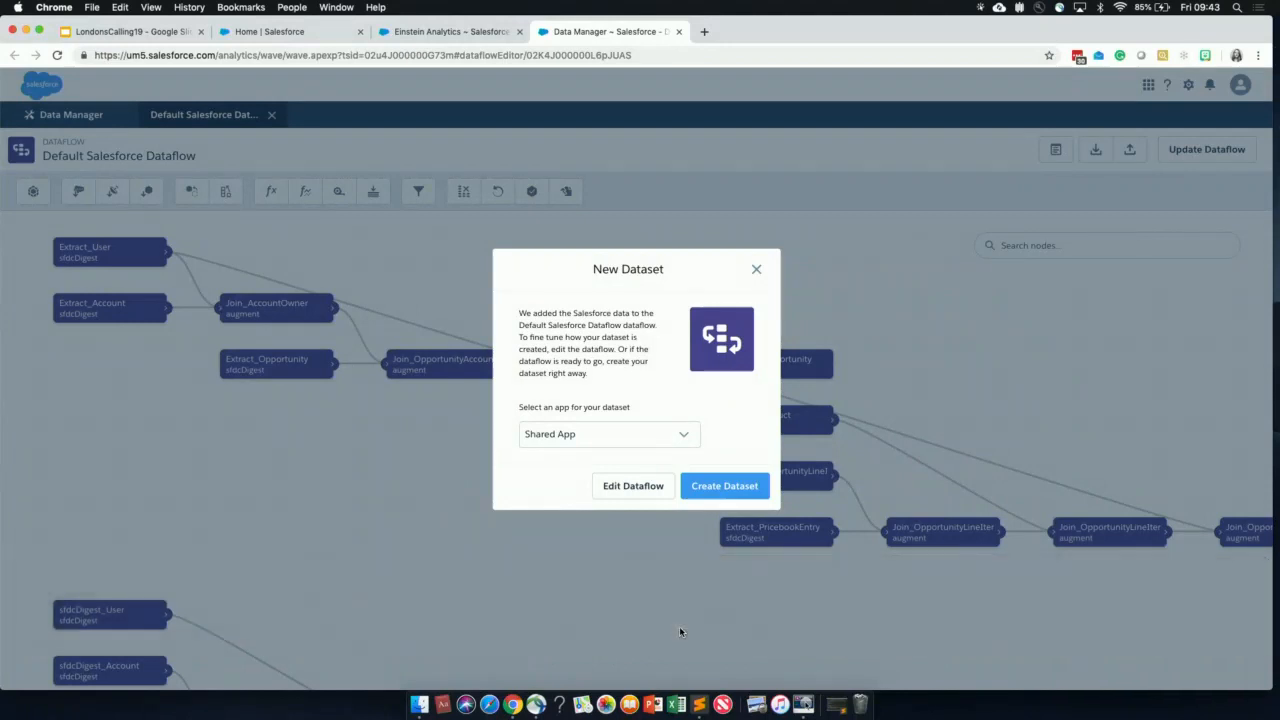
left_click(617, 434)
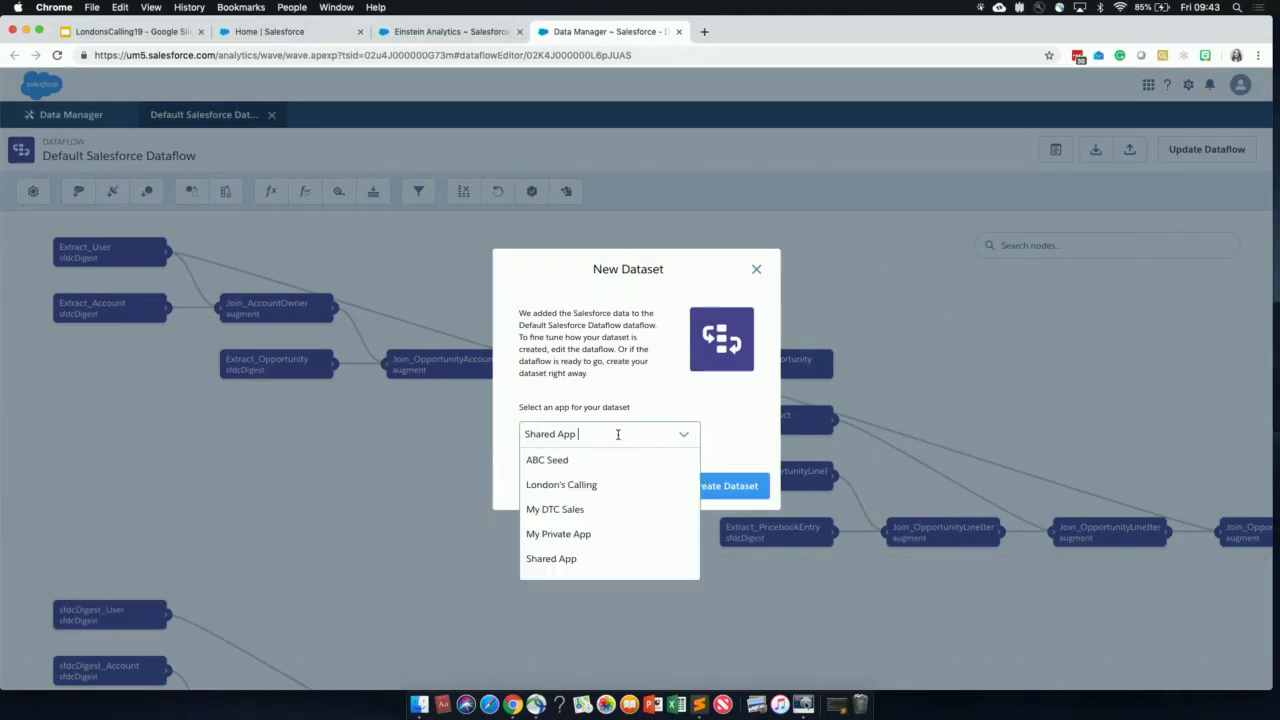
left_click(597, 485)
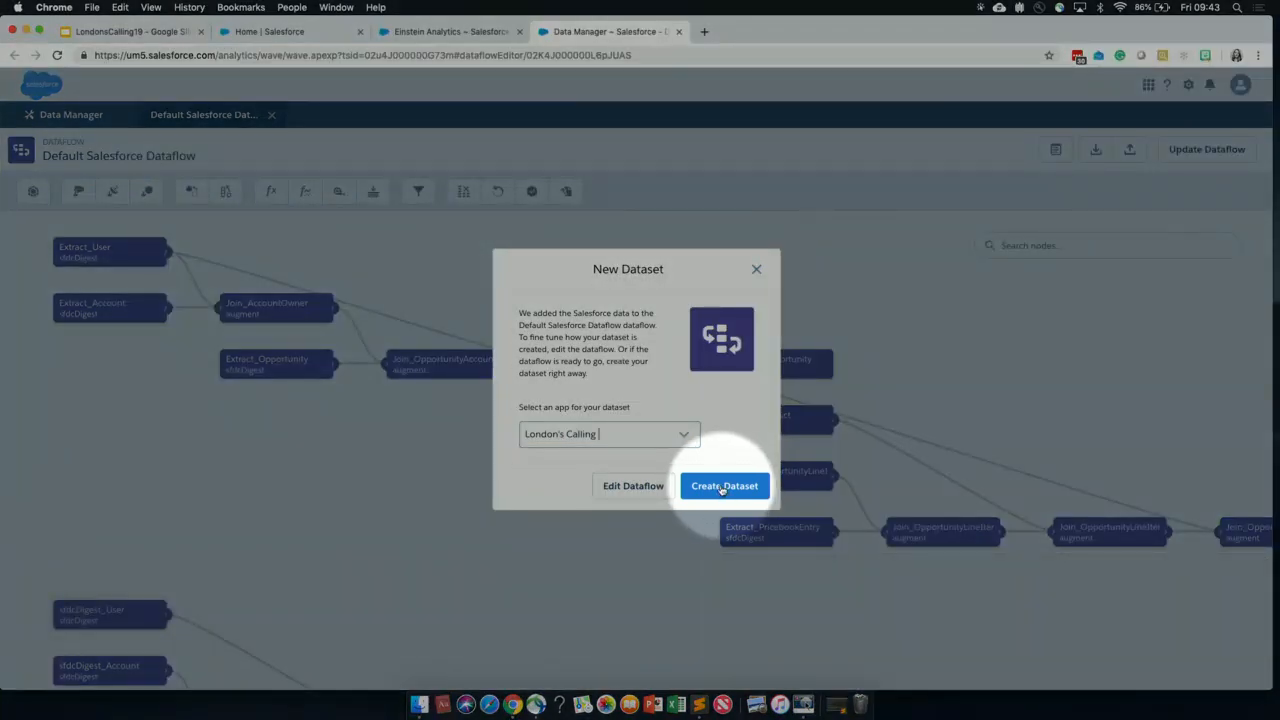
left_click(722, 487)
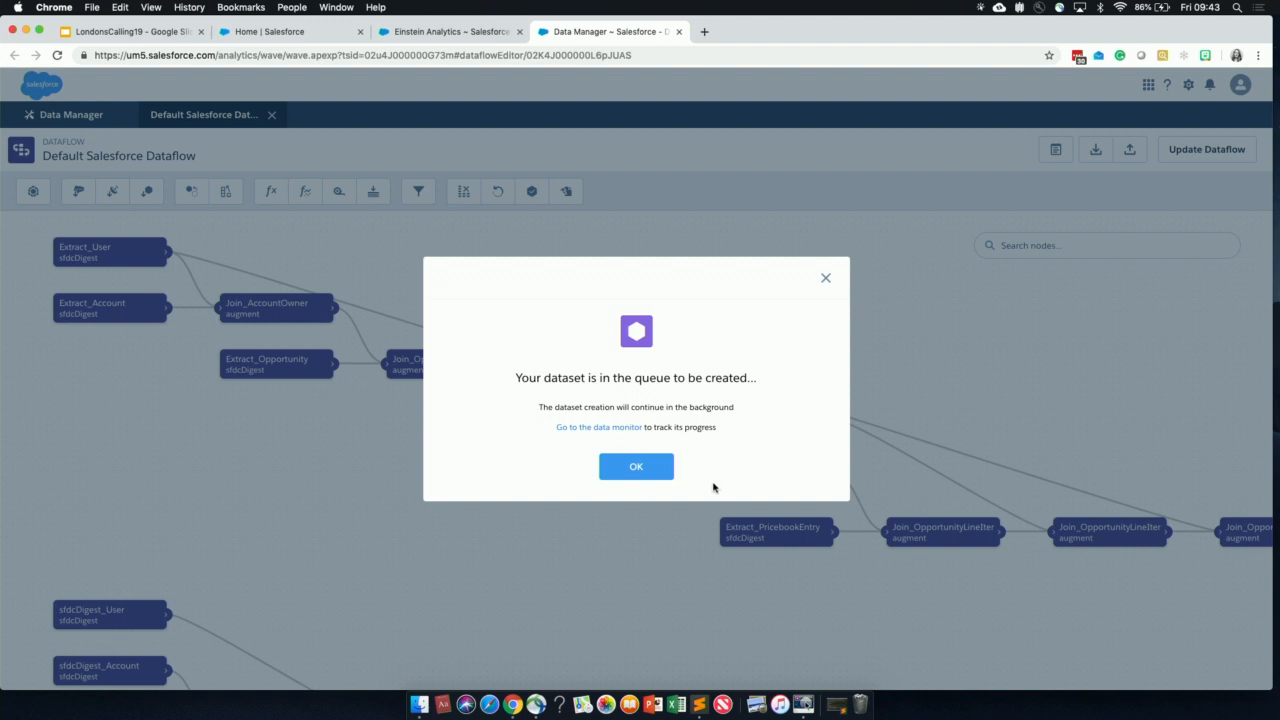
left_click(635, 471)
Check the job monitor and expand the Default Salesforce Dataflow run to examine its nodes' progress
left_click_drag(390, 577, 419, 466)
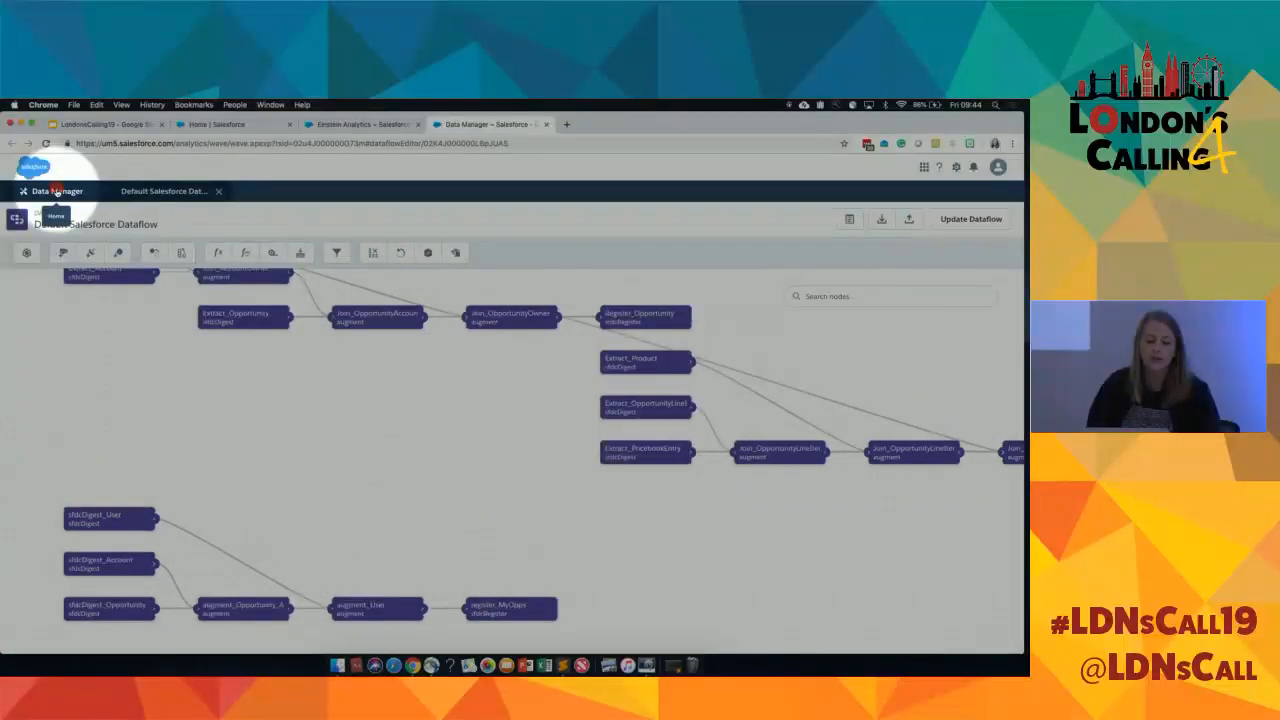
left_click(56, 190)
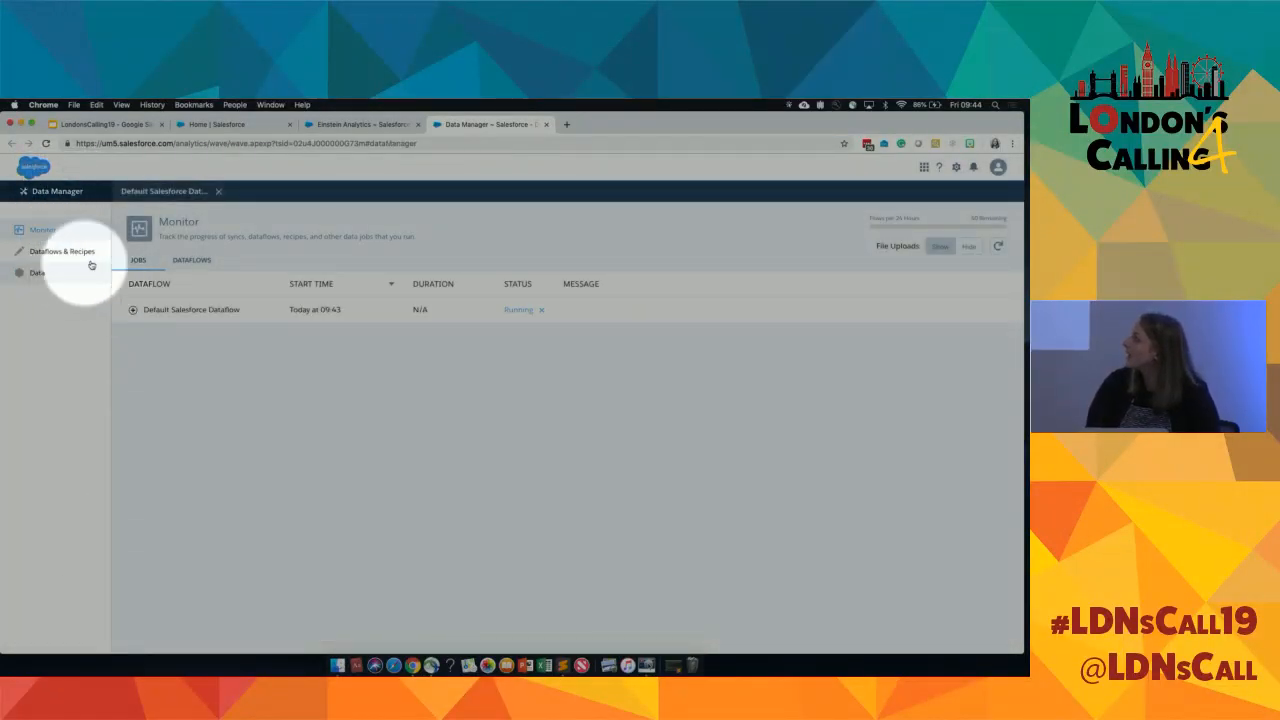
key("F1")
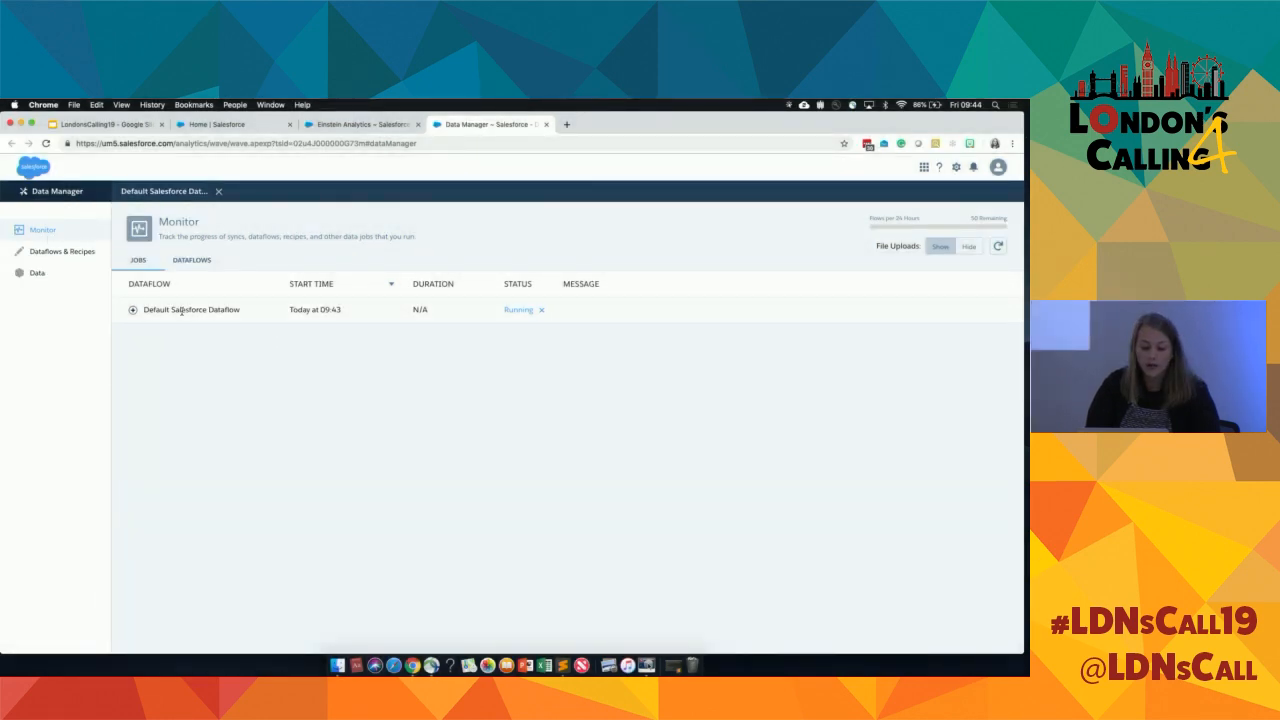
key("F1")
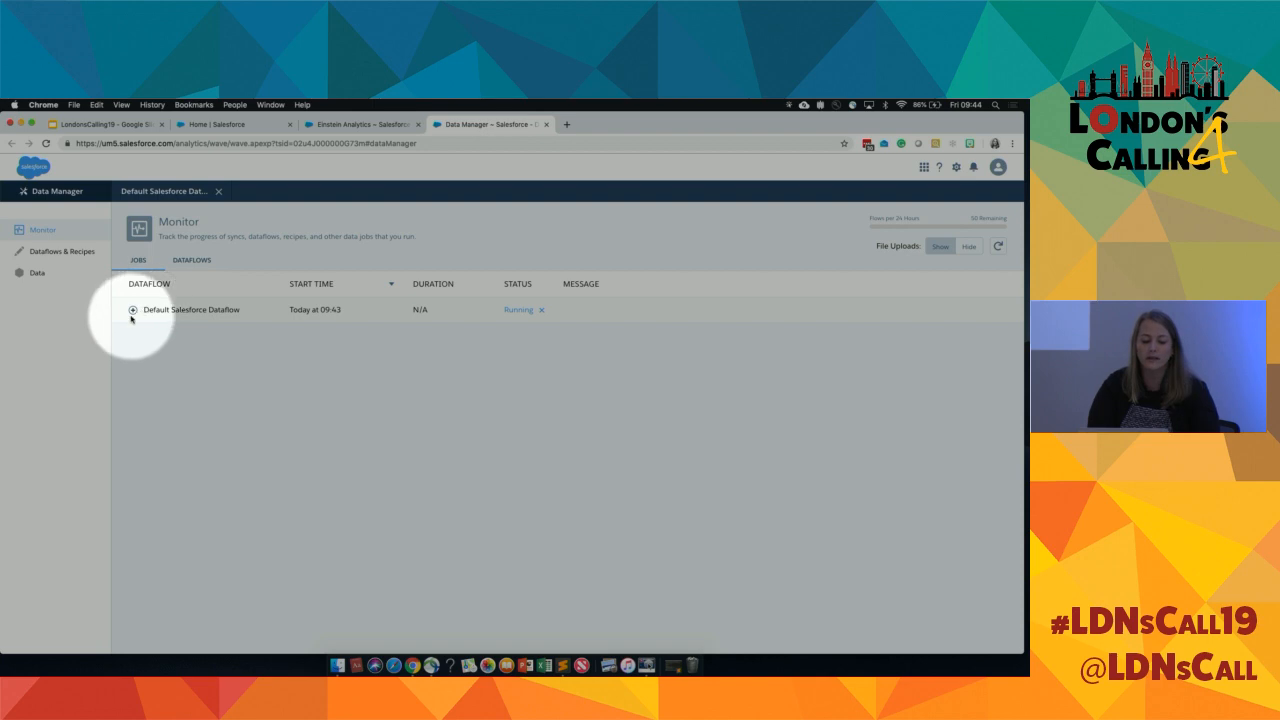
key("F1")
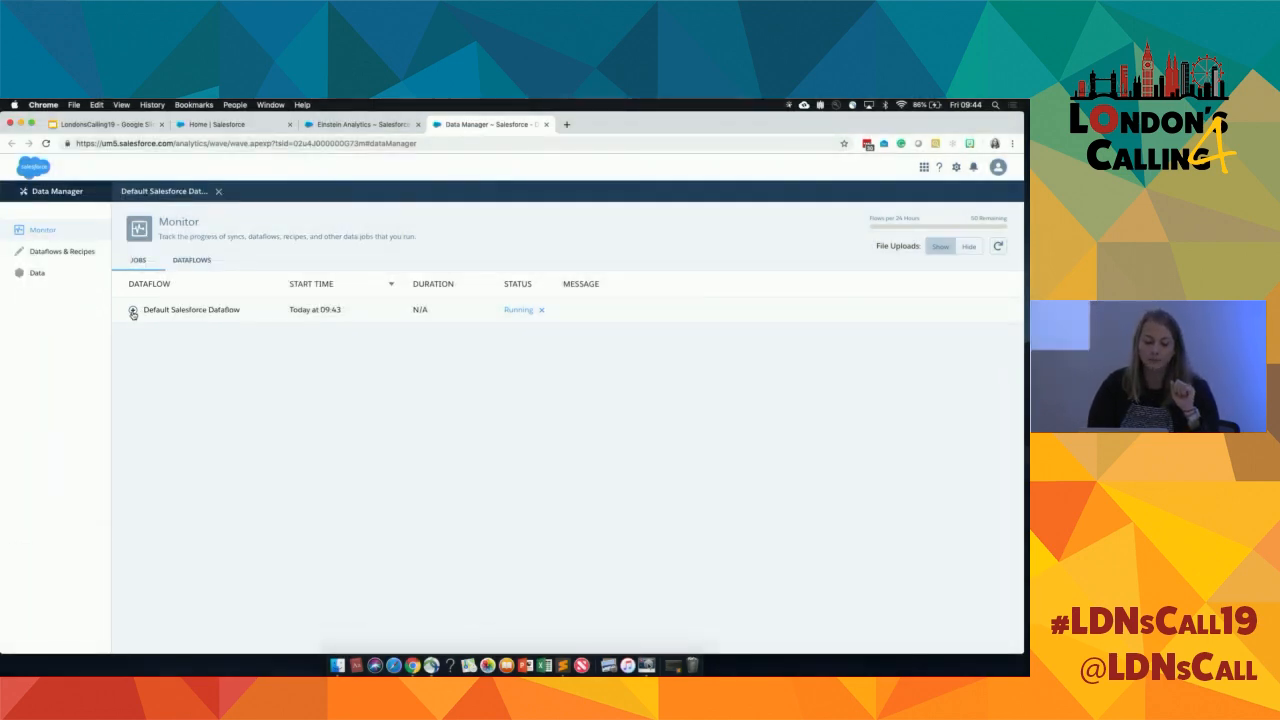
left_click(133, 312)
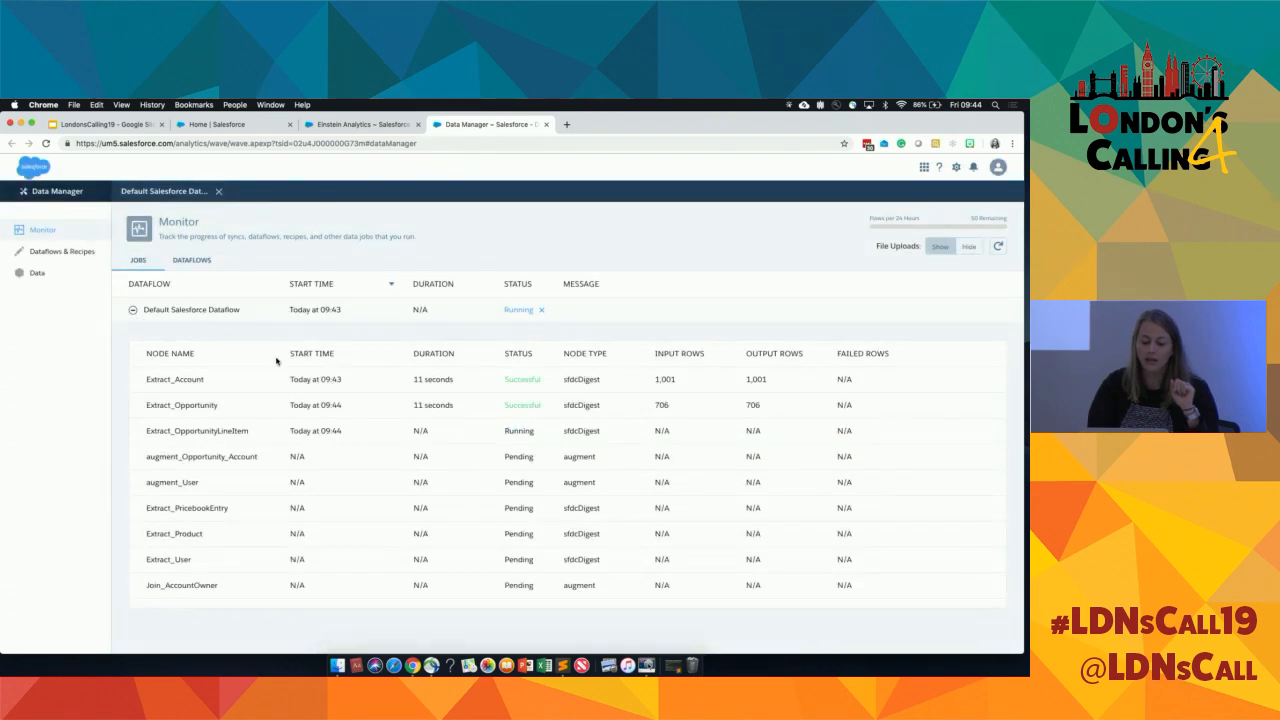
key("F1")
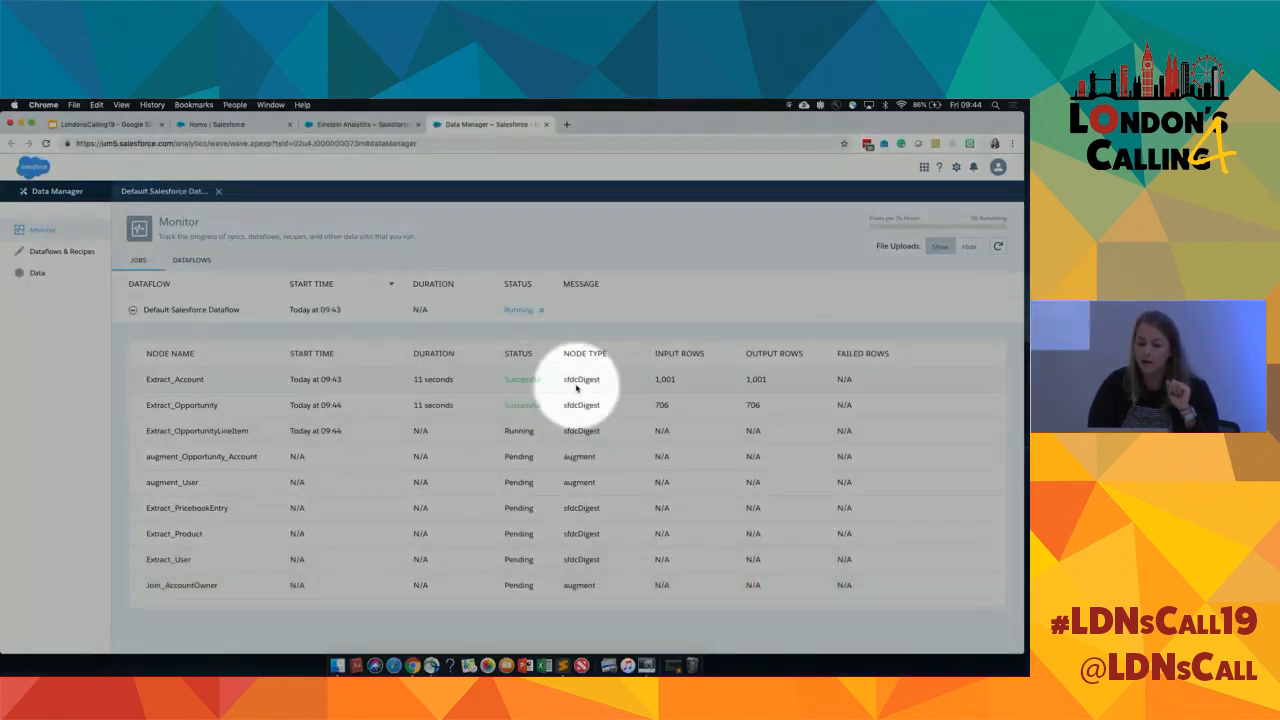
Refresh the job monitor to check the dataflow run's status
left_click(998, 249)
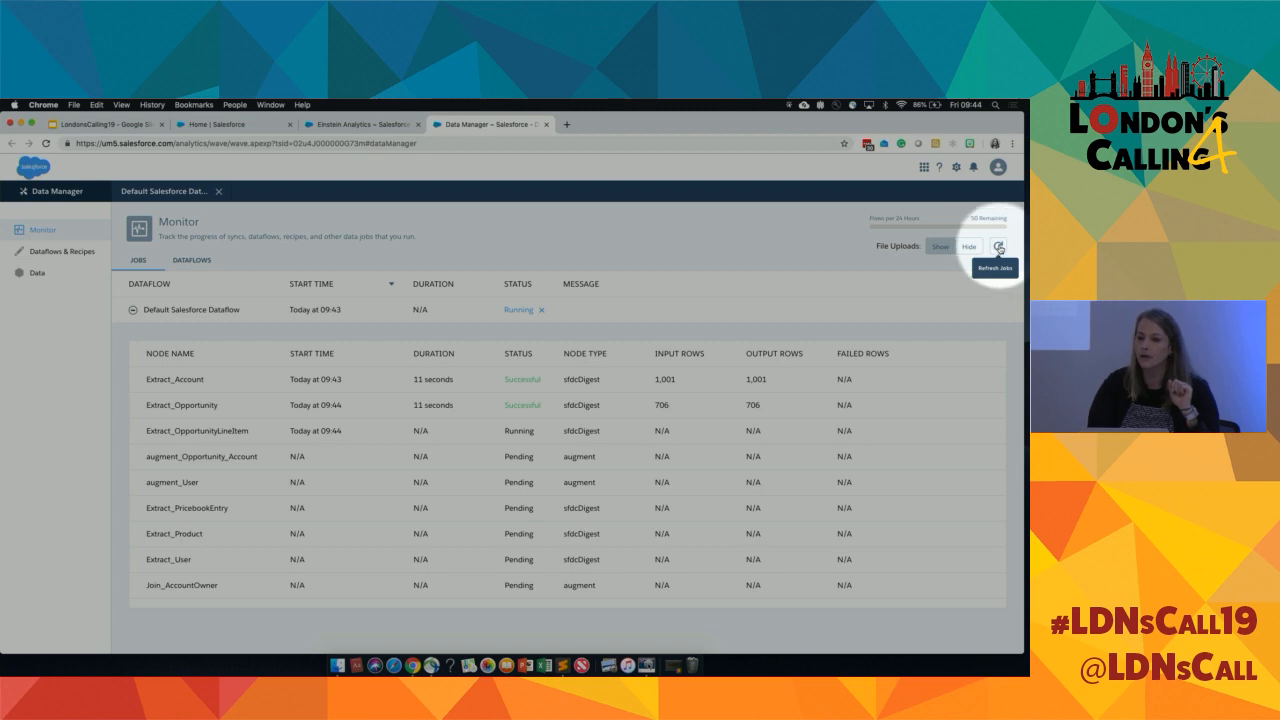
key("F1")
key("F1")
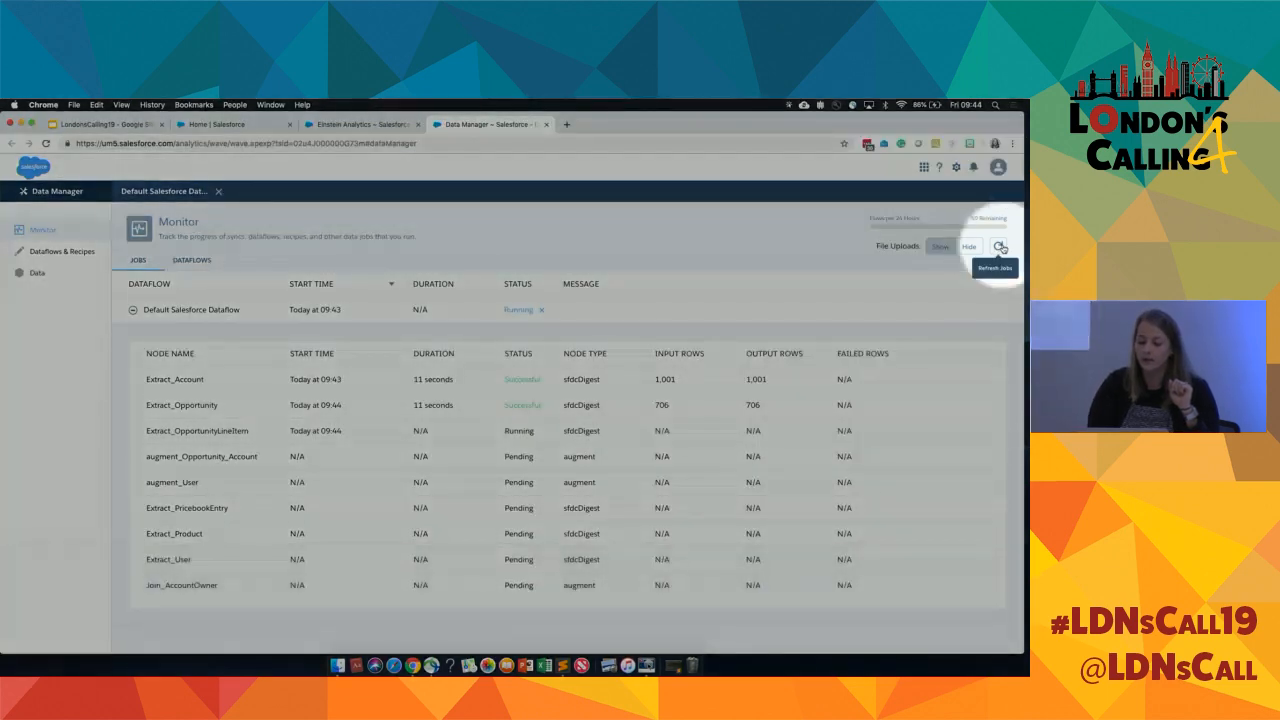
left_click(998, 247)
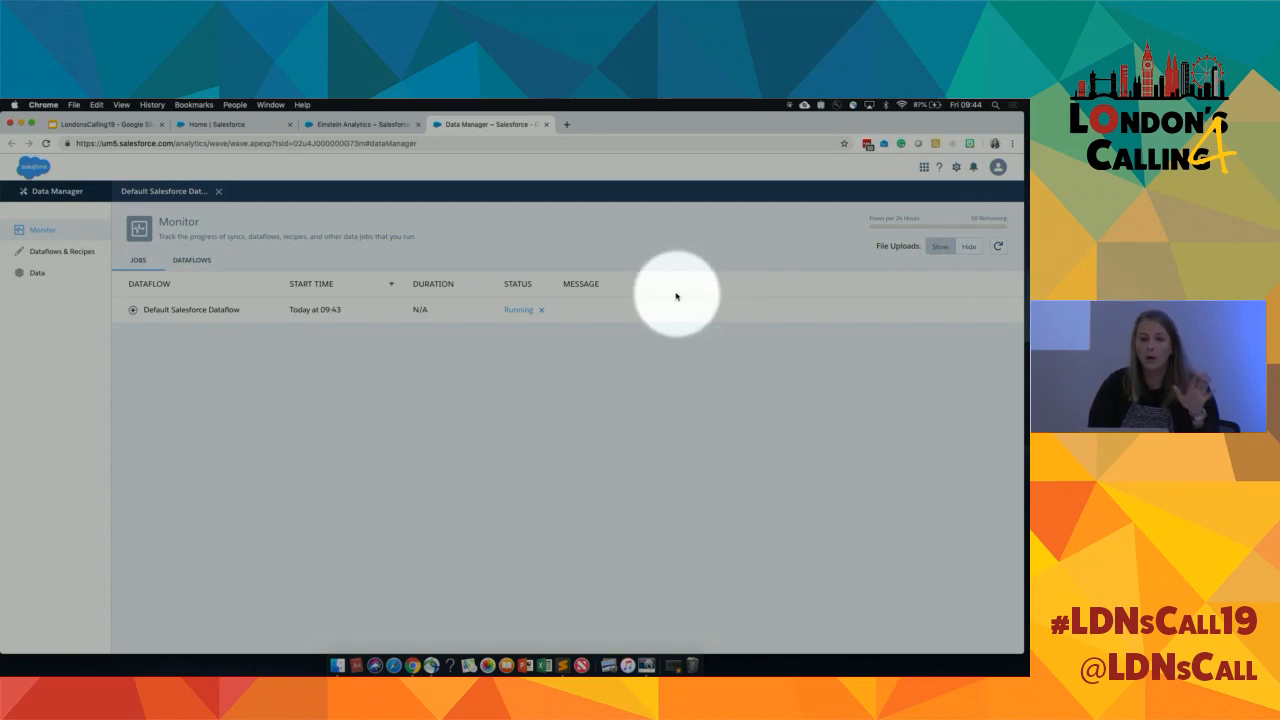
key("F1")
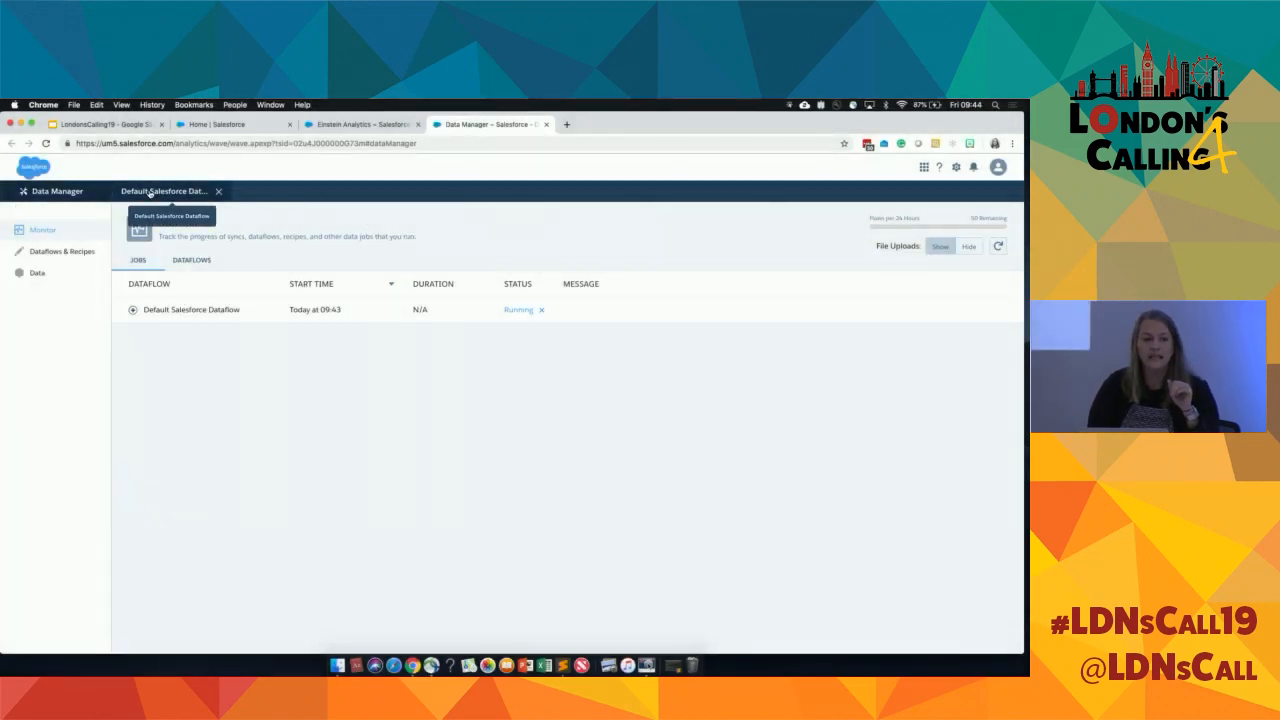
Return to the Default Salesforce Dataflow and examine the node chain leading to register_MyOpps
left_click(150, 192)
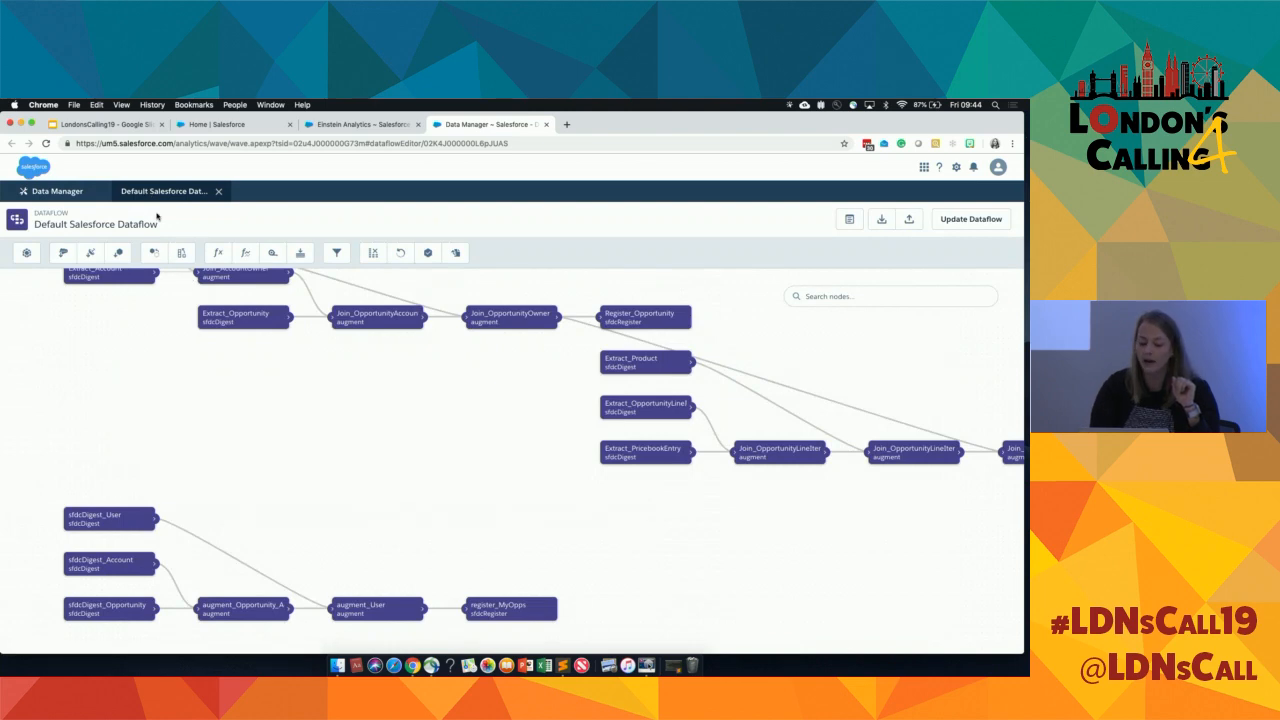
key("F1")
left_click_drag(257, 449, 263, 334)
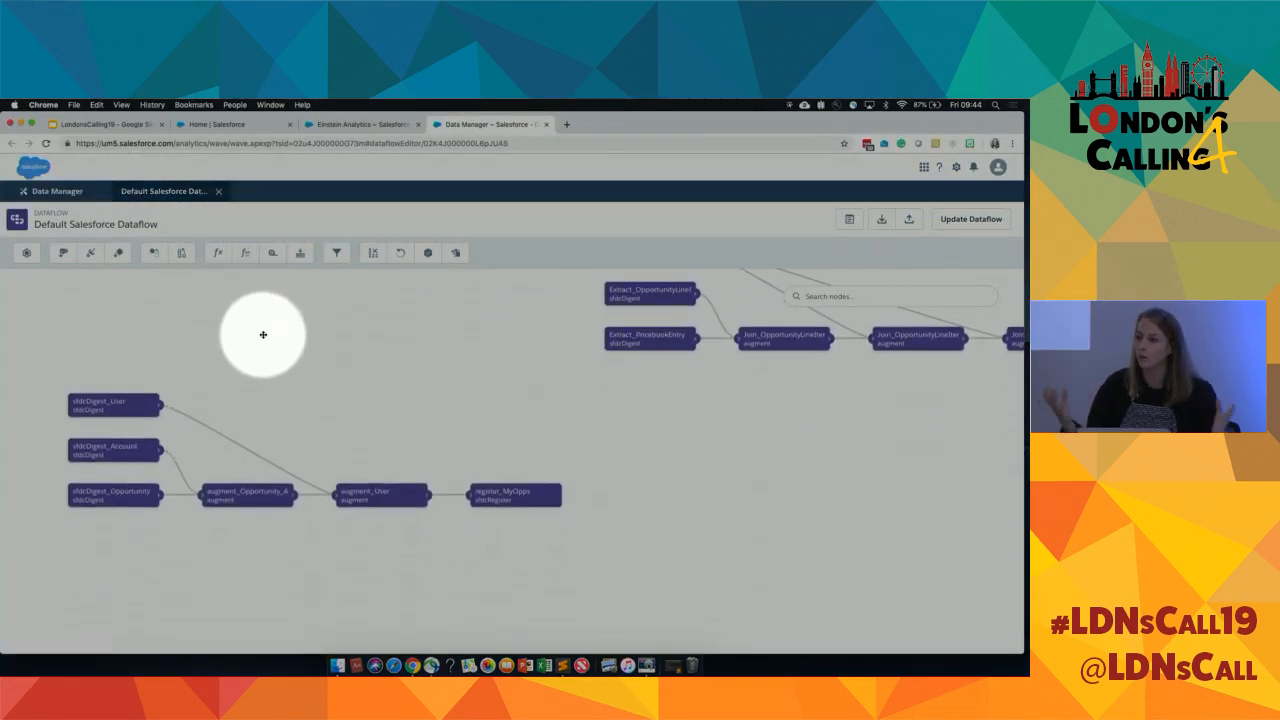
Go back to the job monitor and refresh the Default Salesforce Dataflow's run status
key("F1")
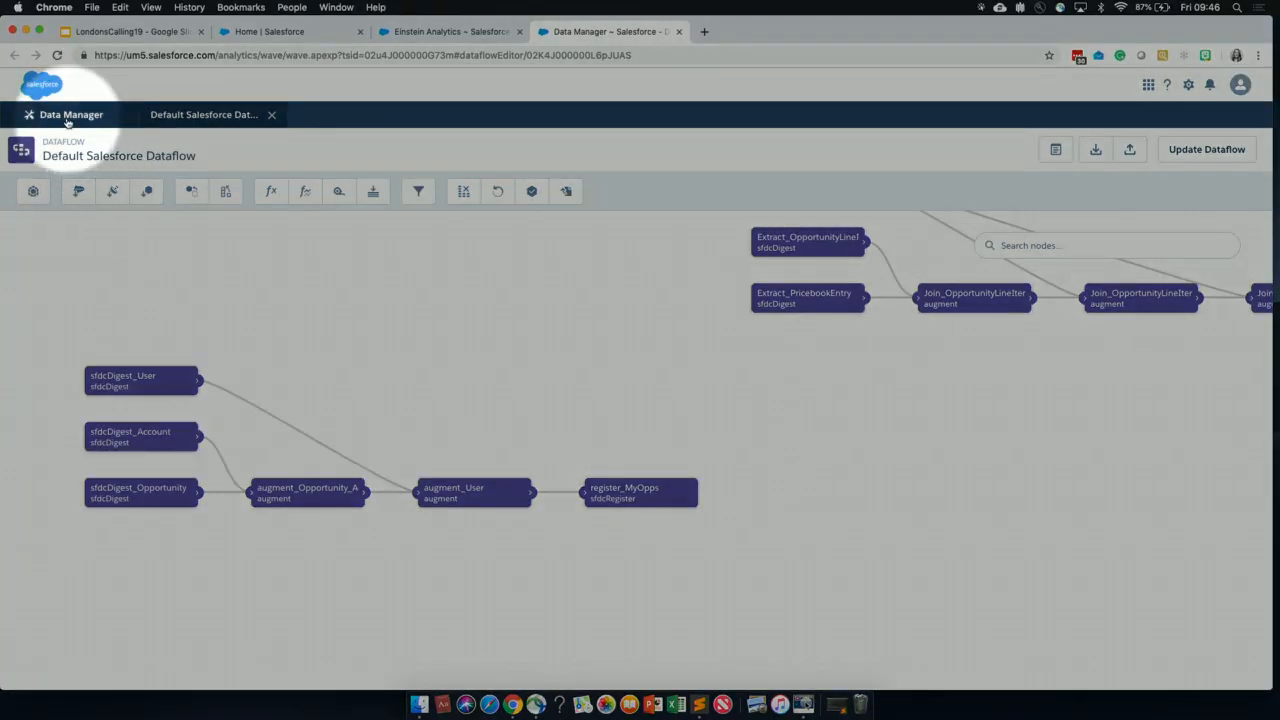
left_click(65, 115)
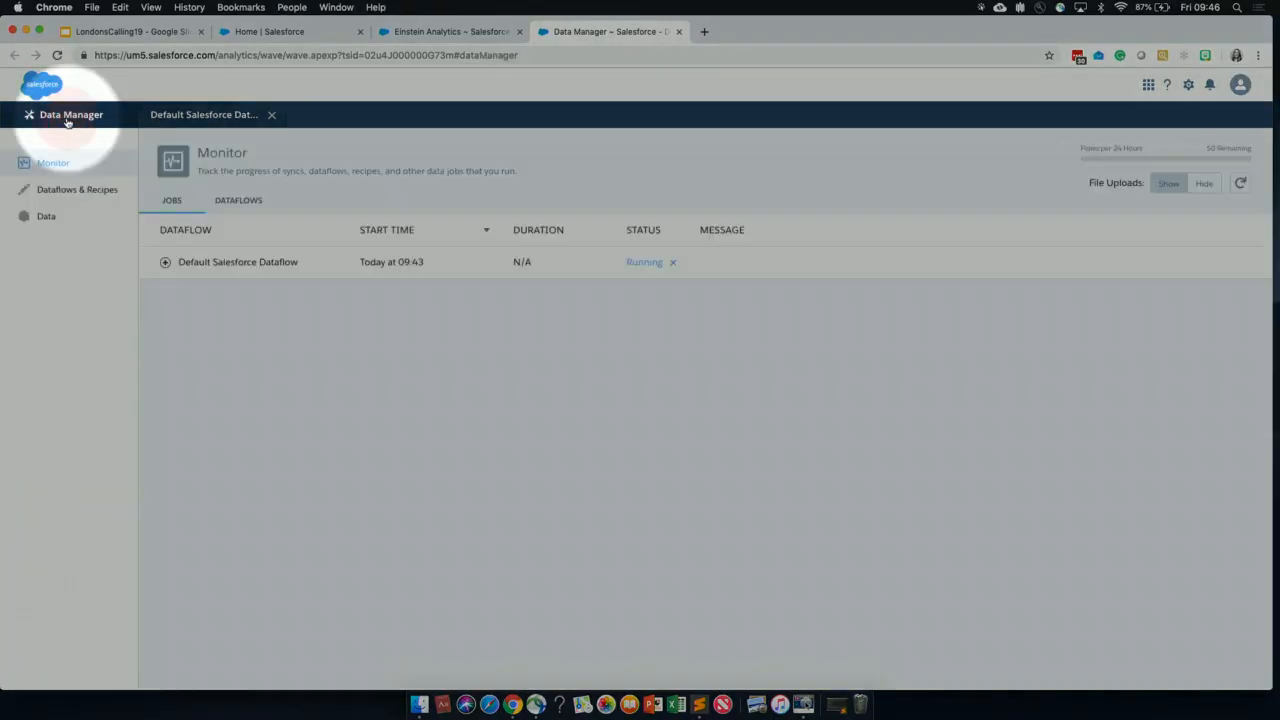
left_click(1241, 185)
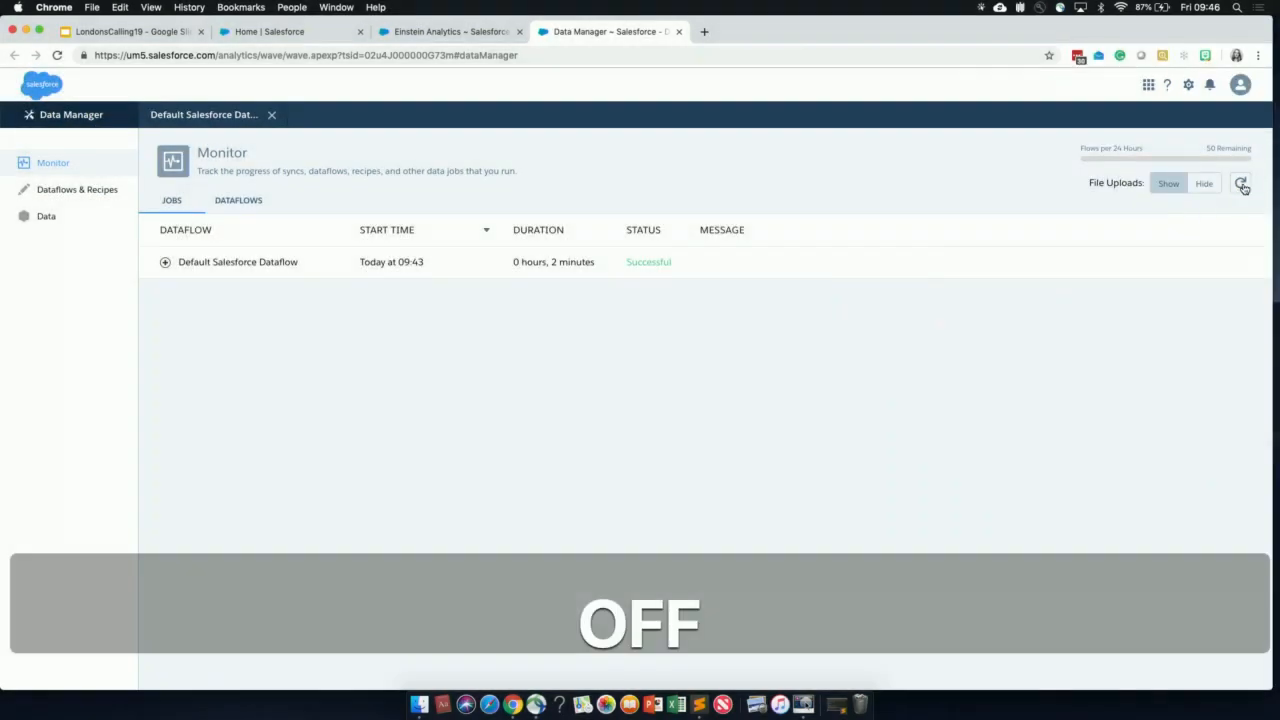
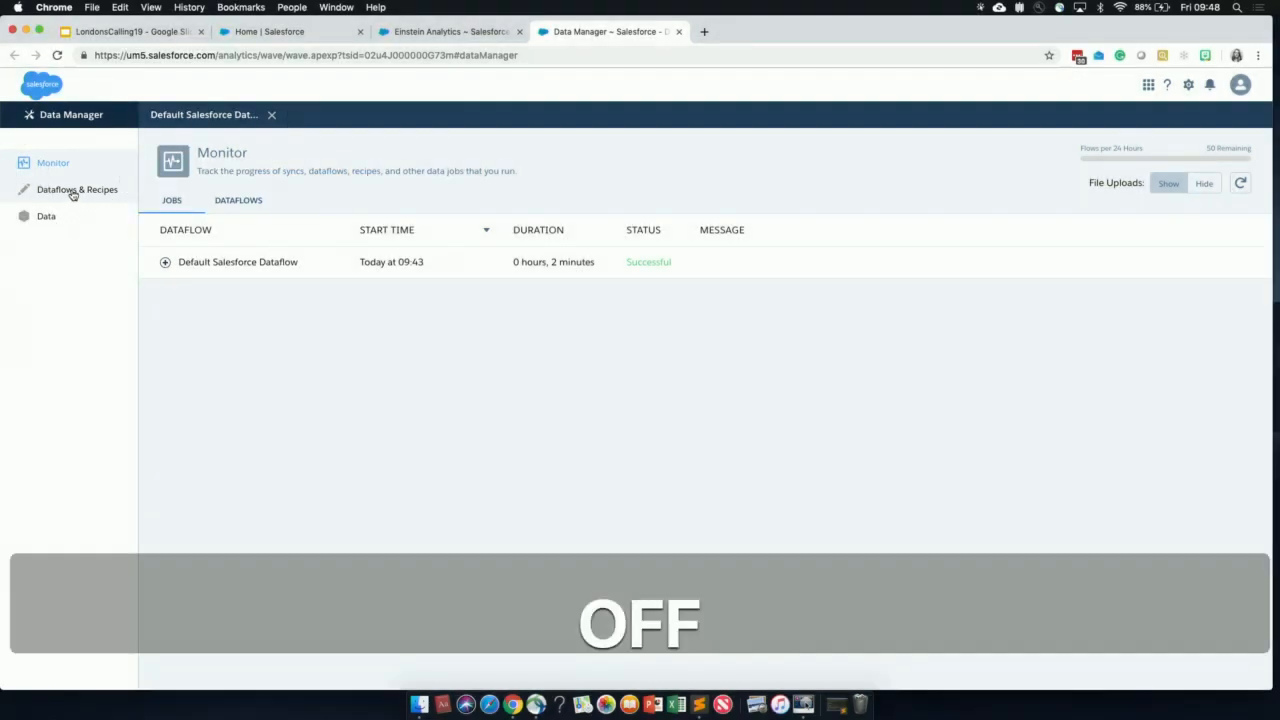
Open the dataset recipes and start creating a new recipe
left_click(73, 192)
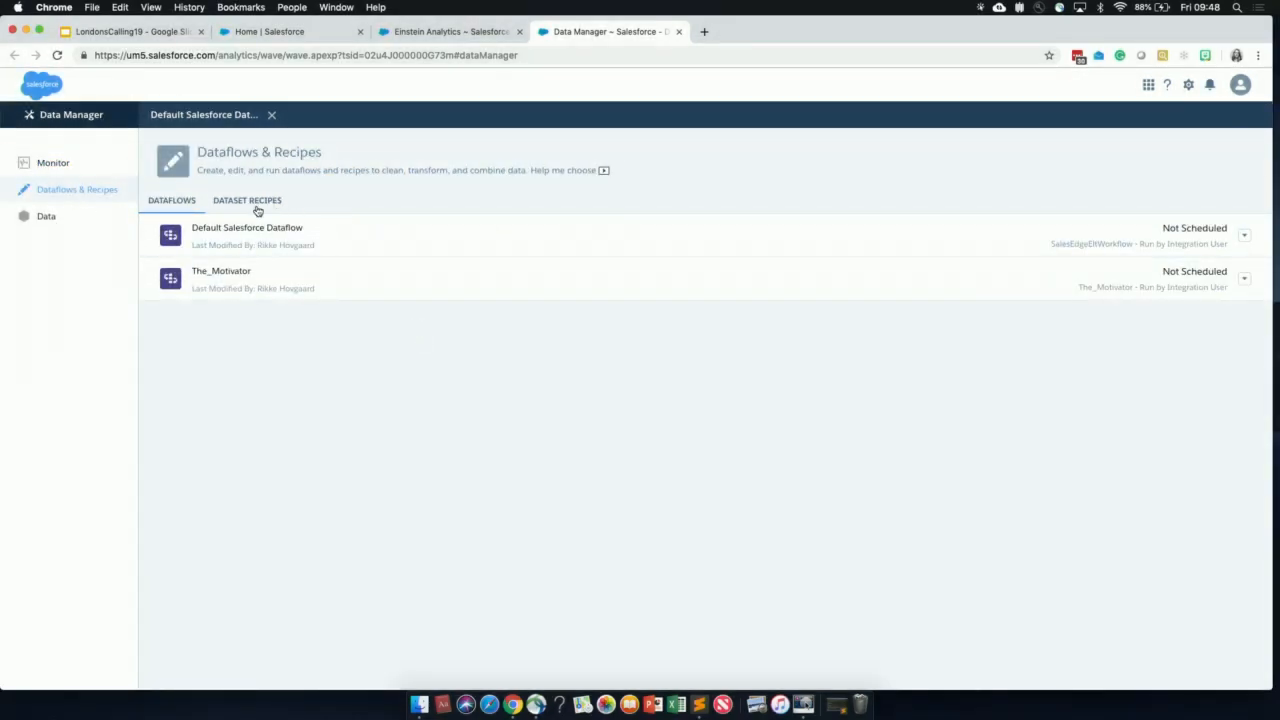
key("F1")
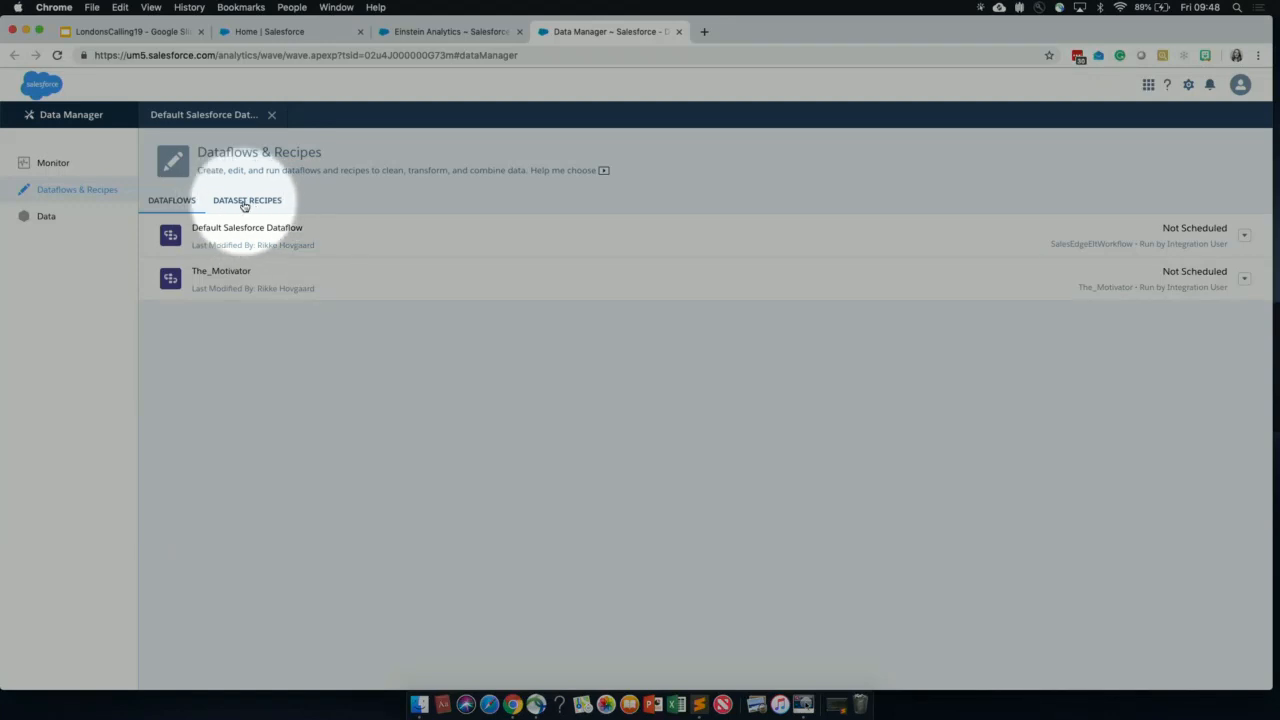
left_click(253, 203)
key("F1")
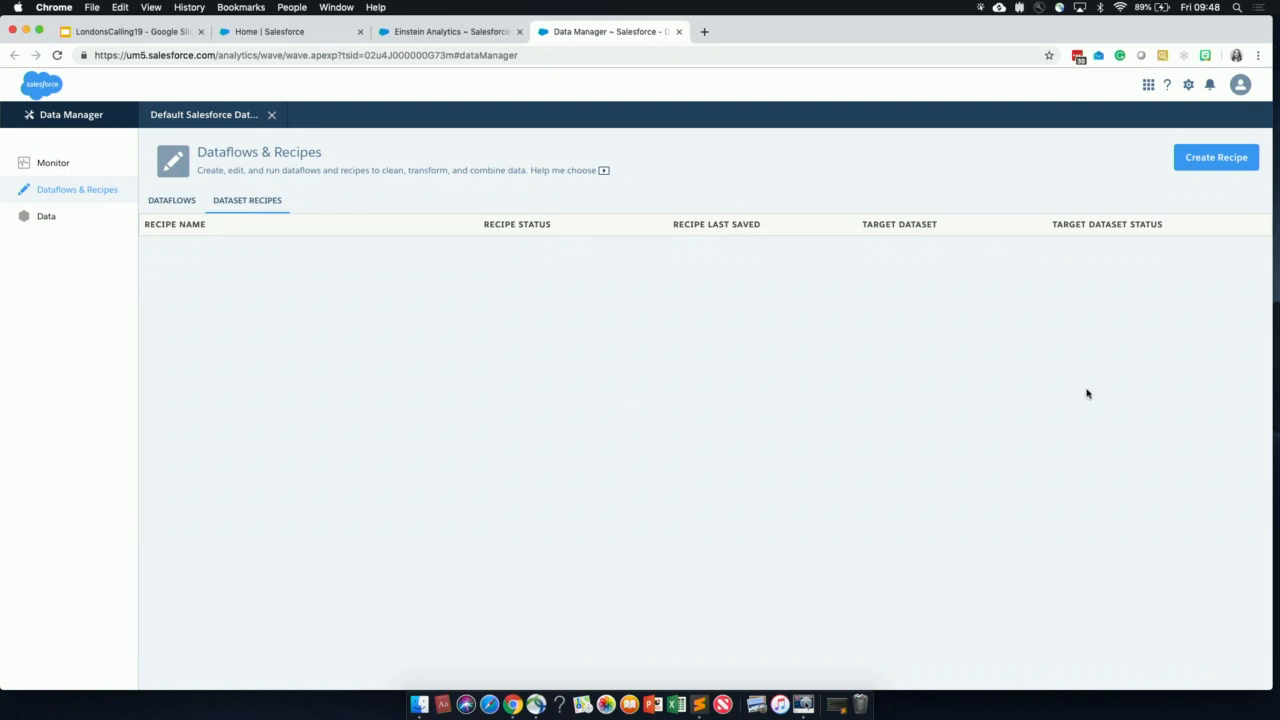
key("F1")
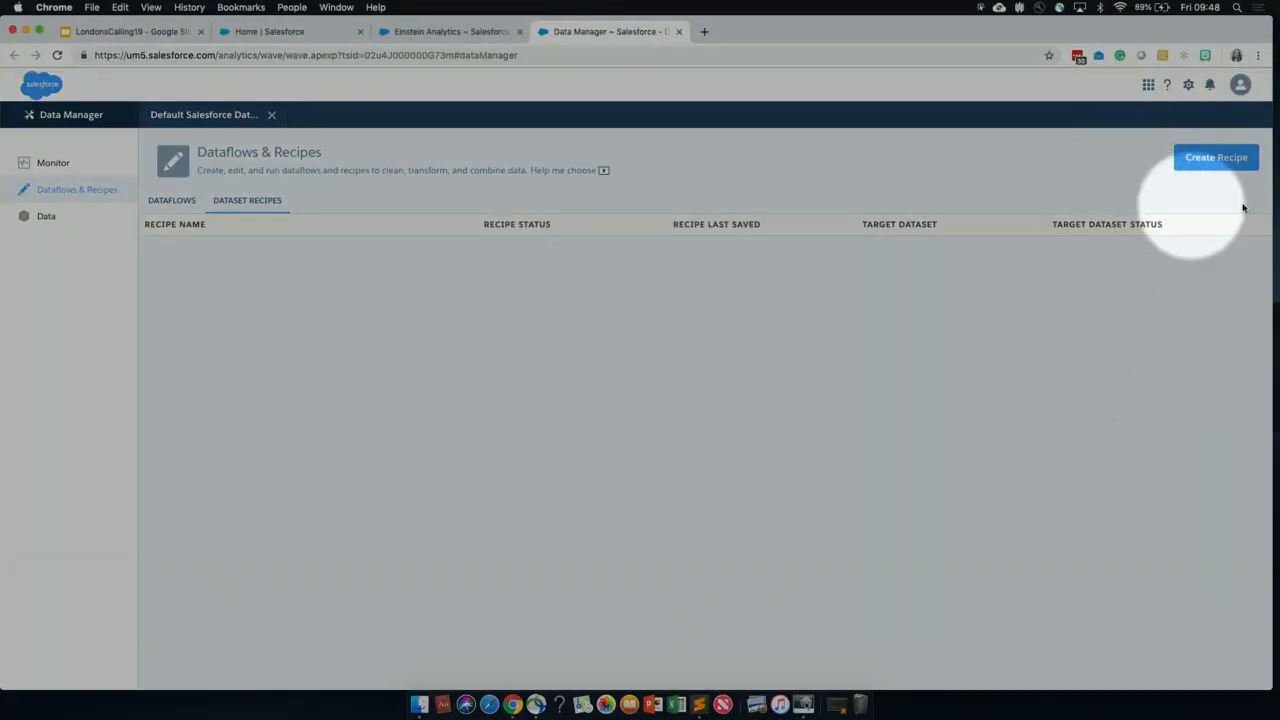
left_click(1216, 158)
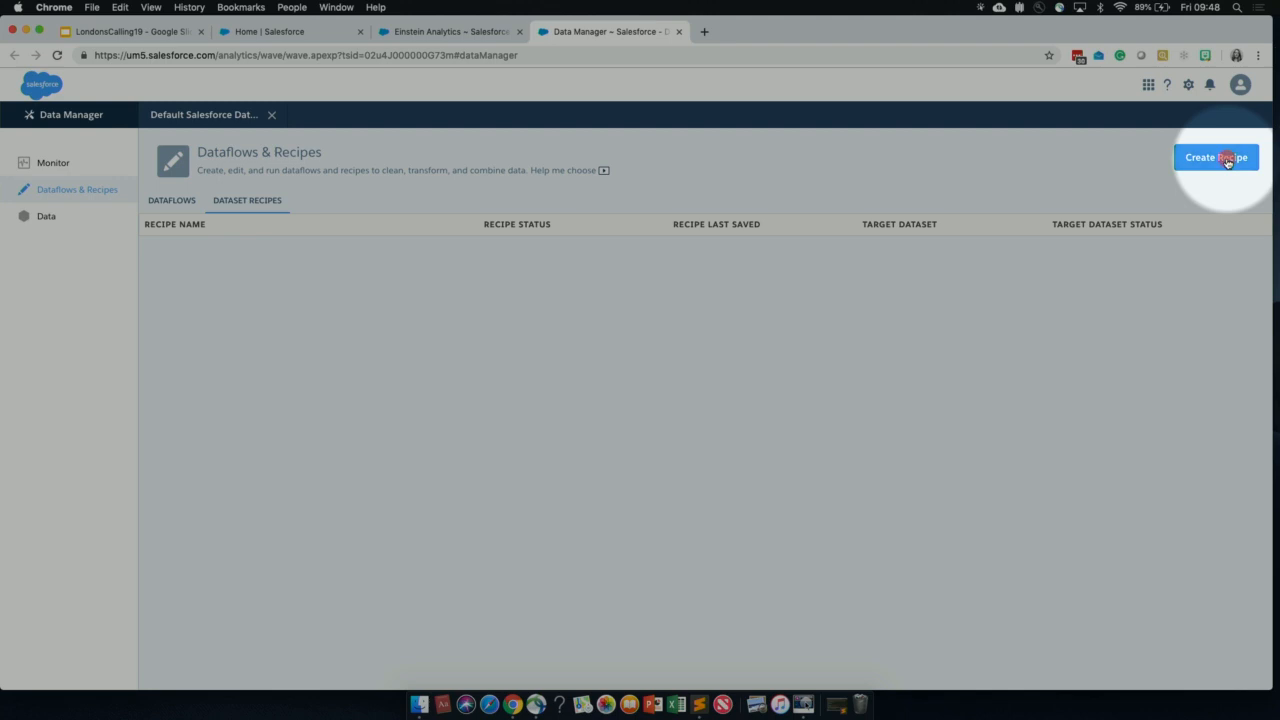
key("F1")
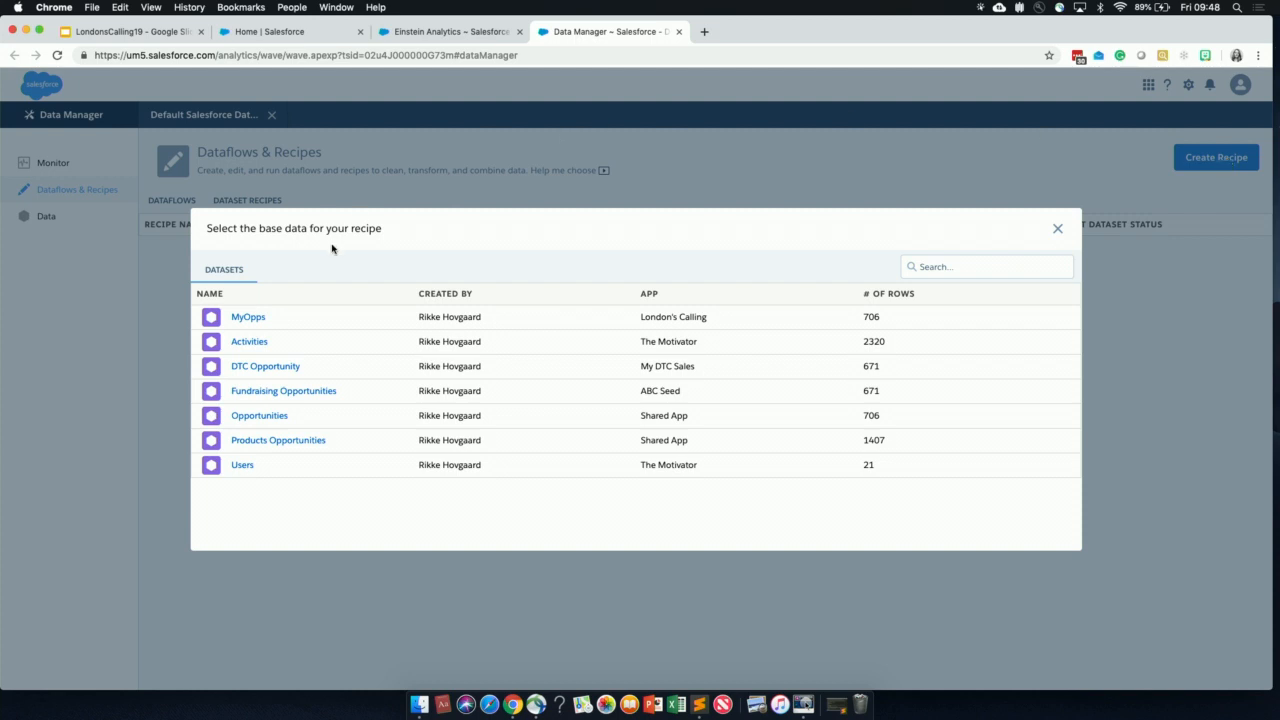
Choose the MyOpps dataset as the base data and create the recipe with the name MyOppsRecipe
key("F1")
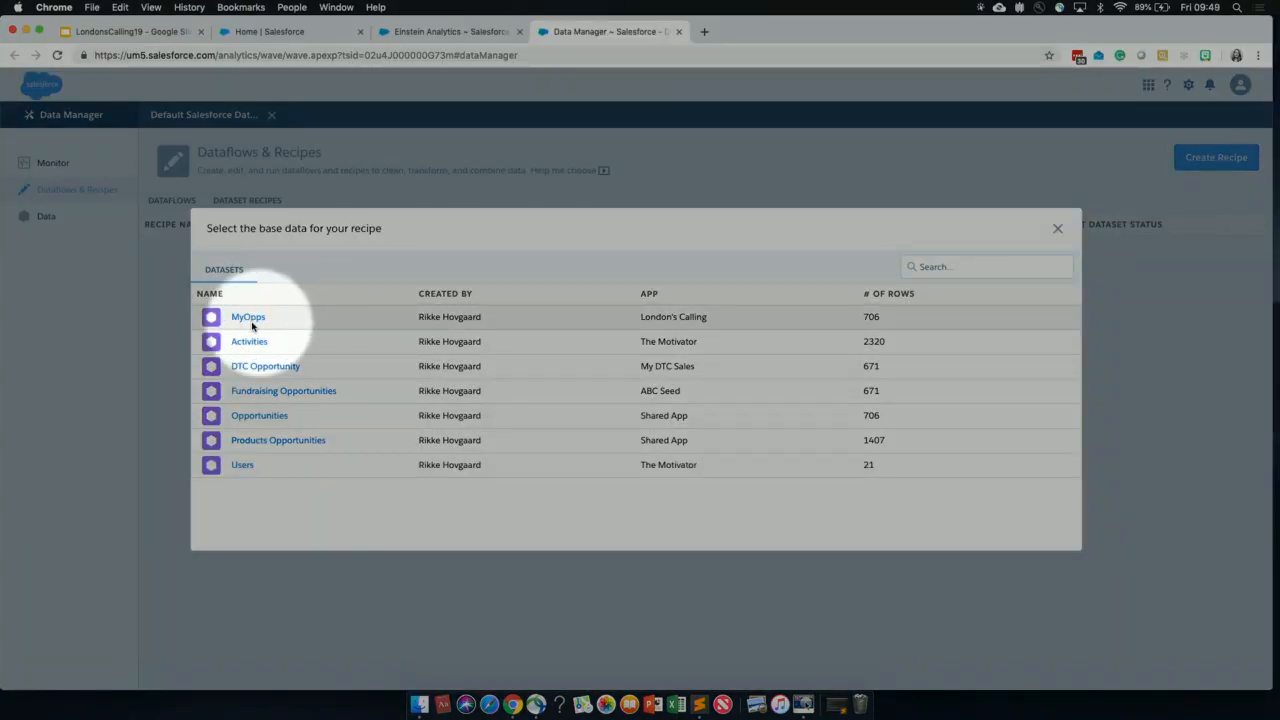
left_click(242, 319)
key("F1")
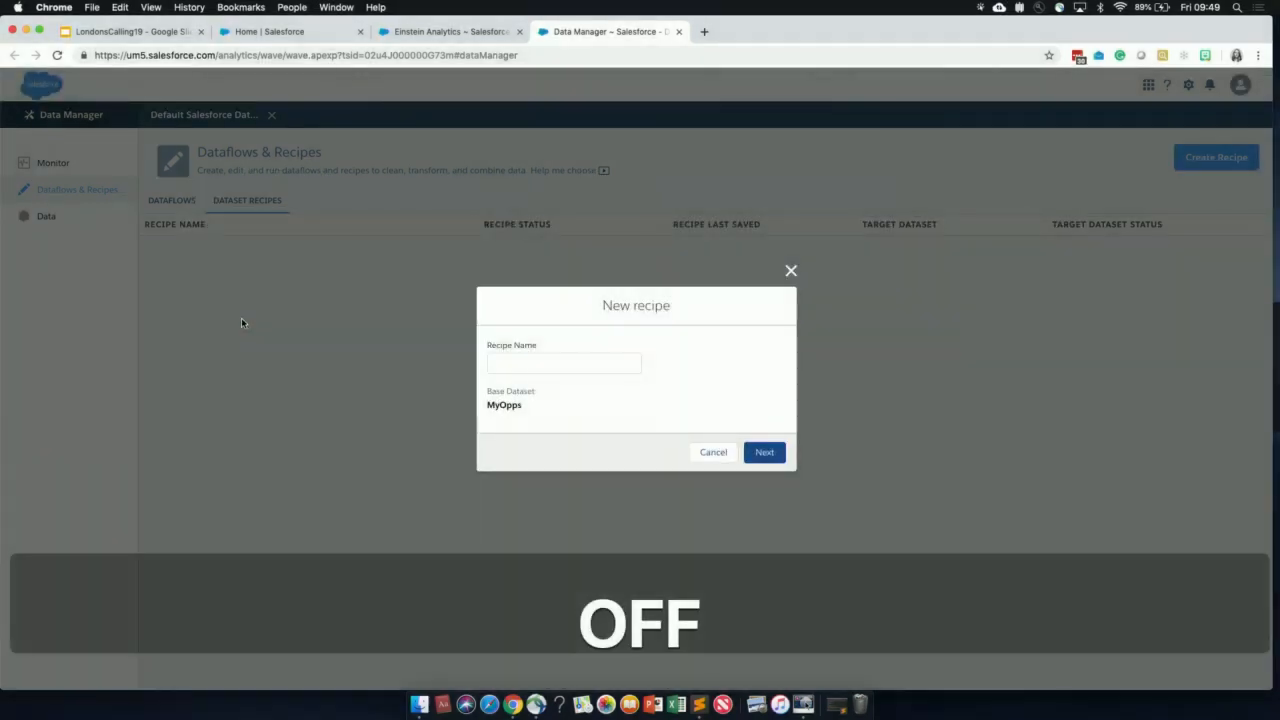
left_click(528, 372)
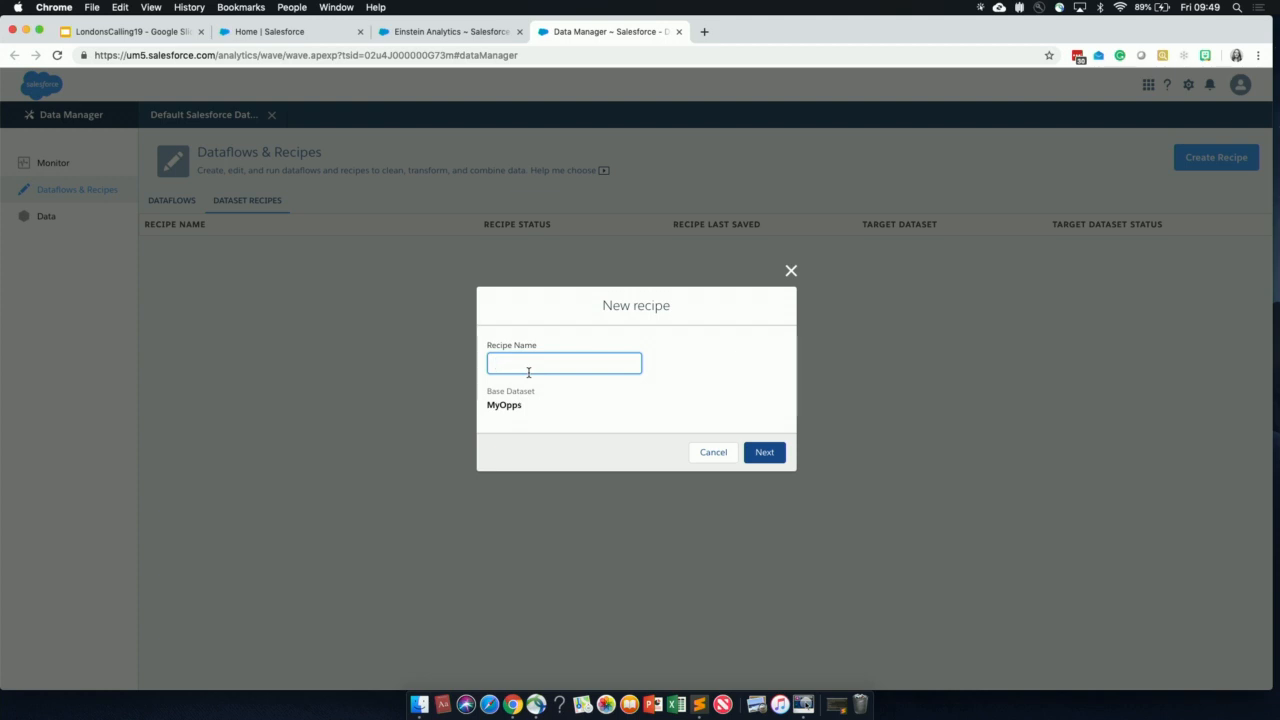
type("MyOppsRecipe")
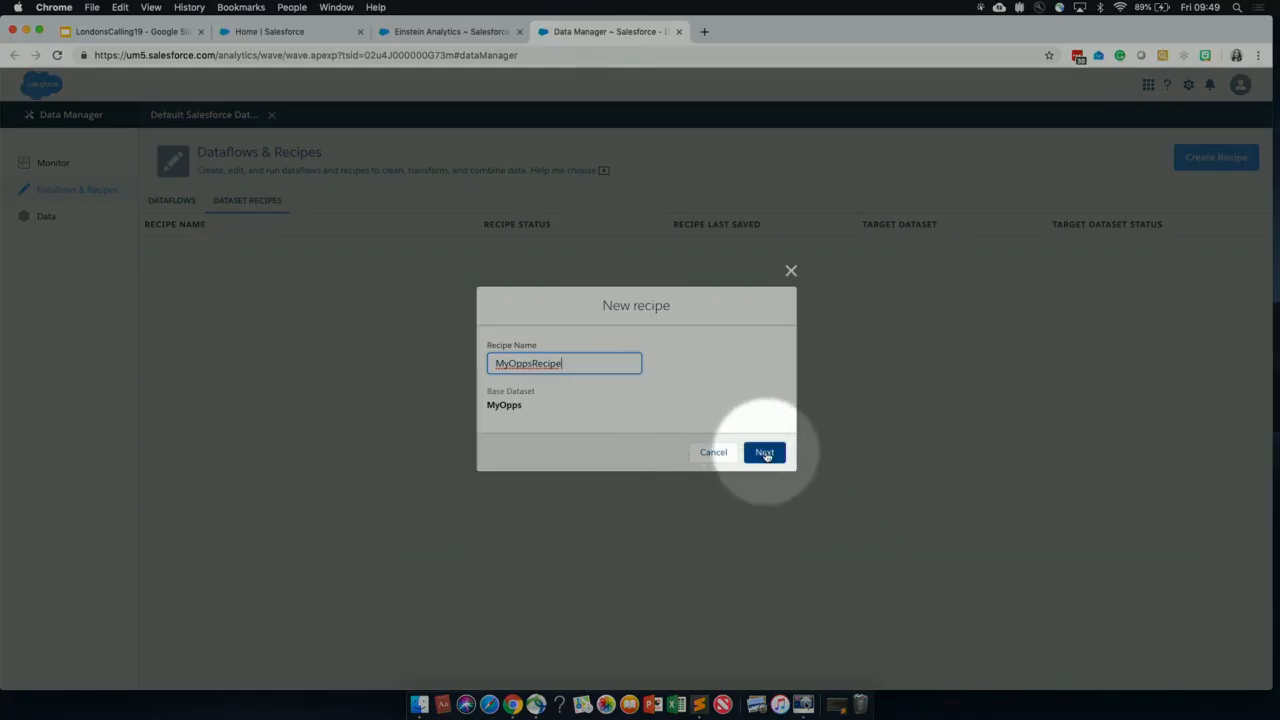
left_click(765, 454)
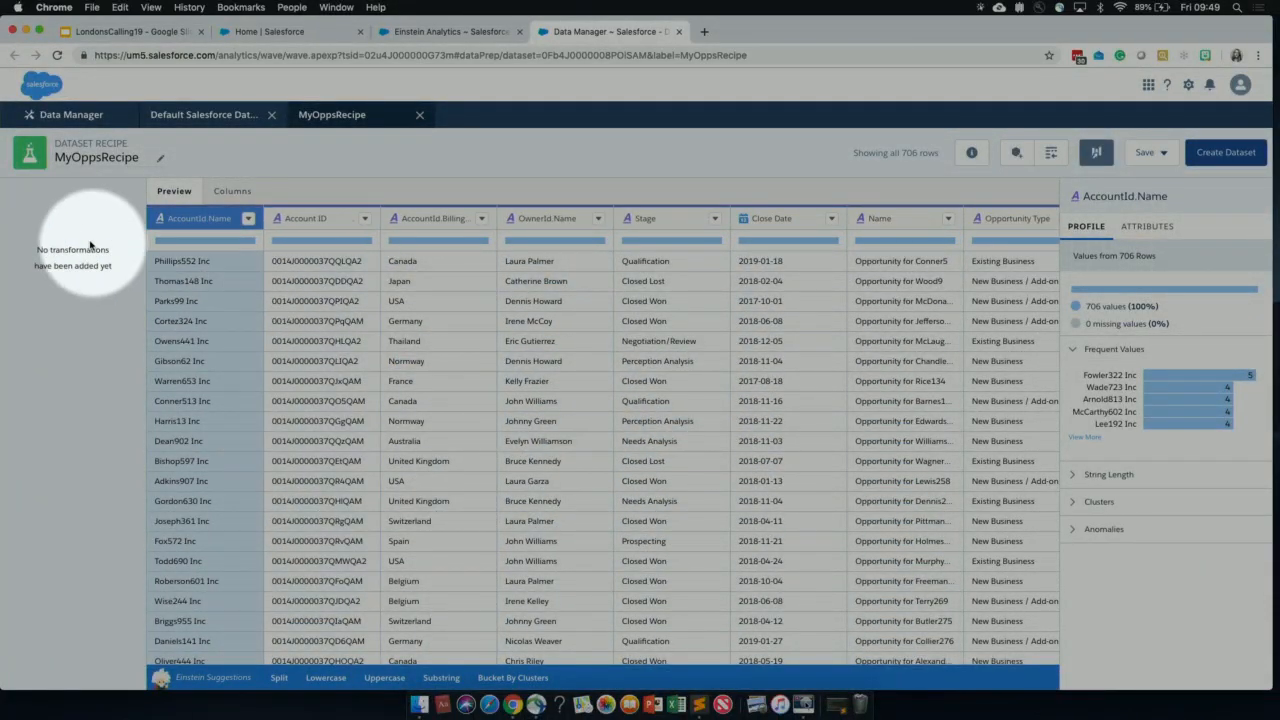
key("F1")
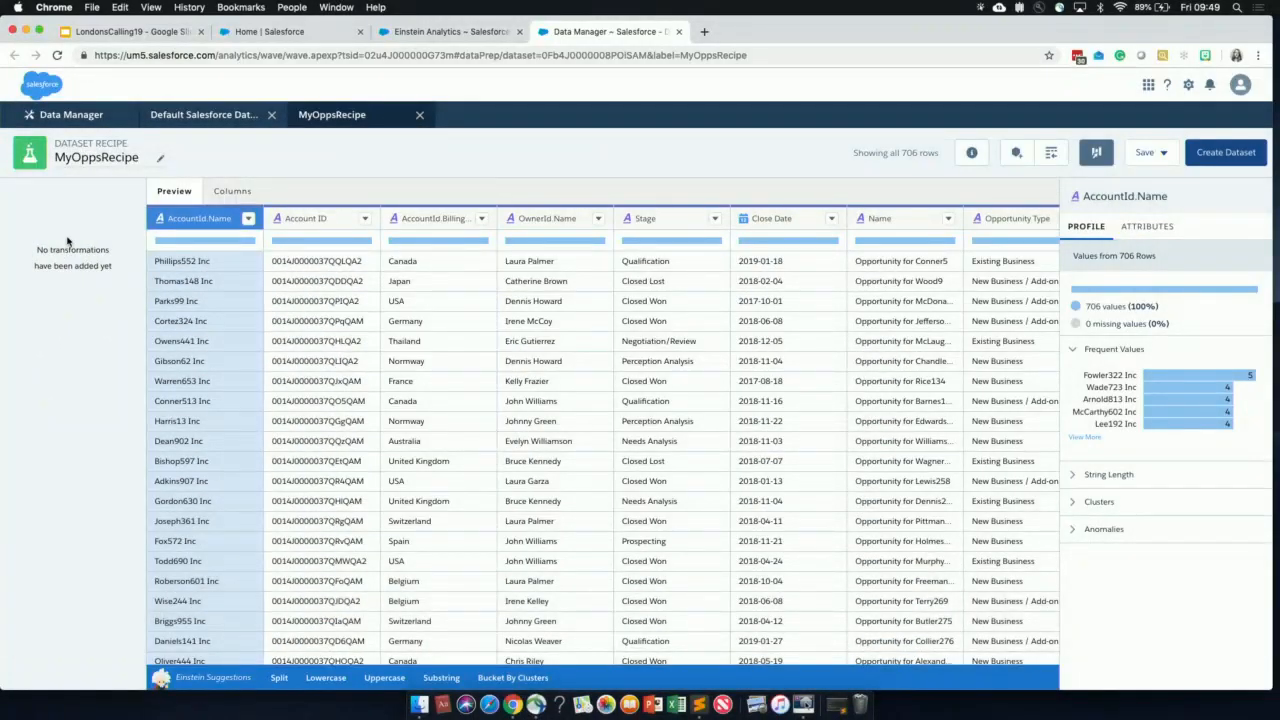
key("F1")
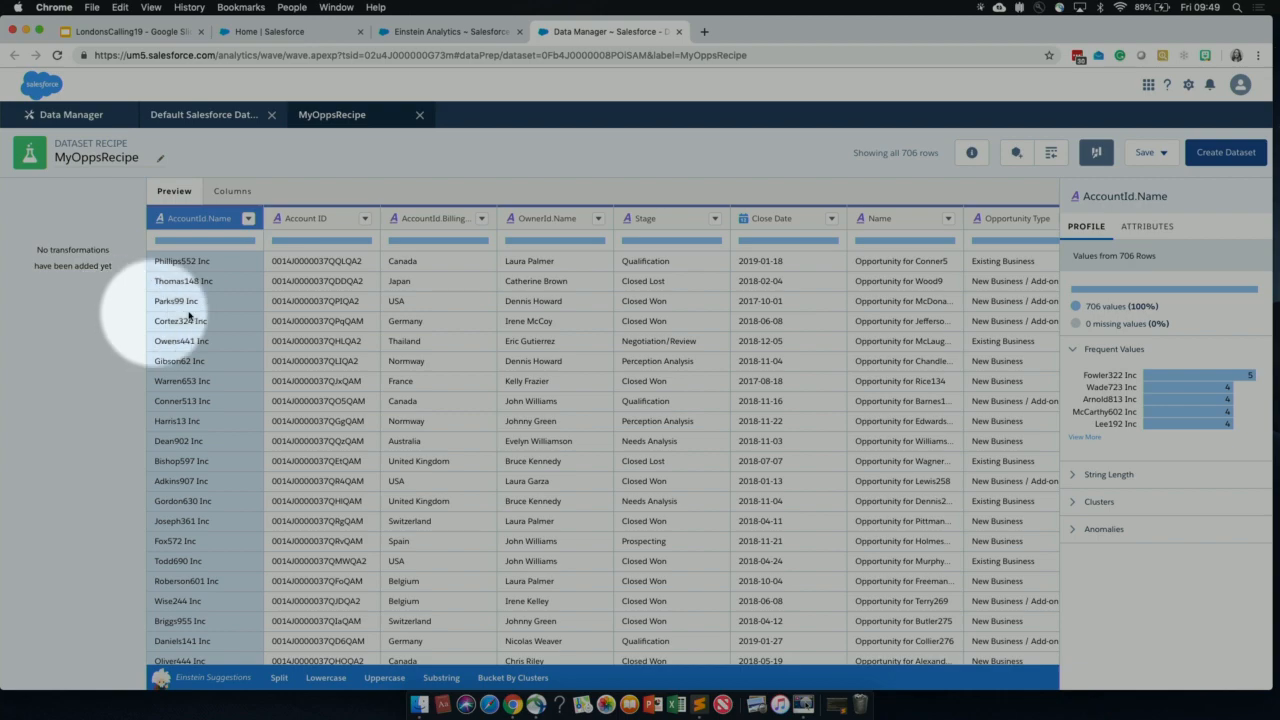
key("F1")
key("F1")
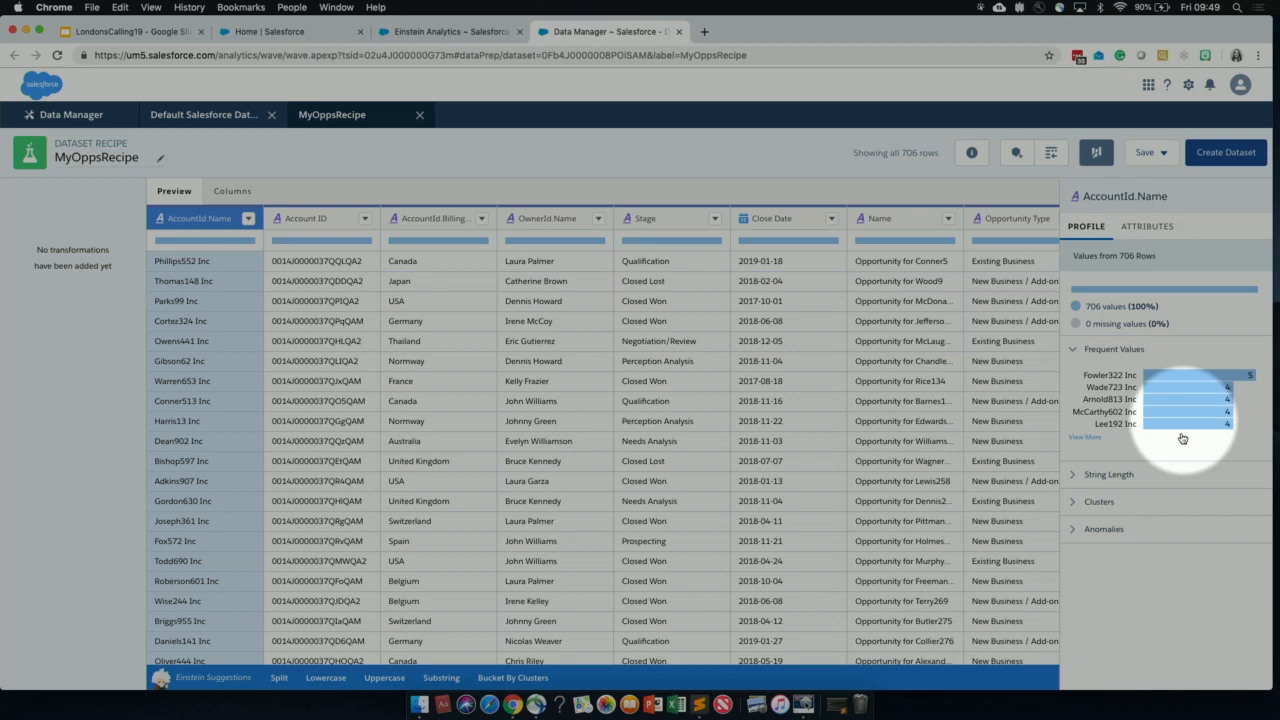
key("F1")
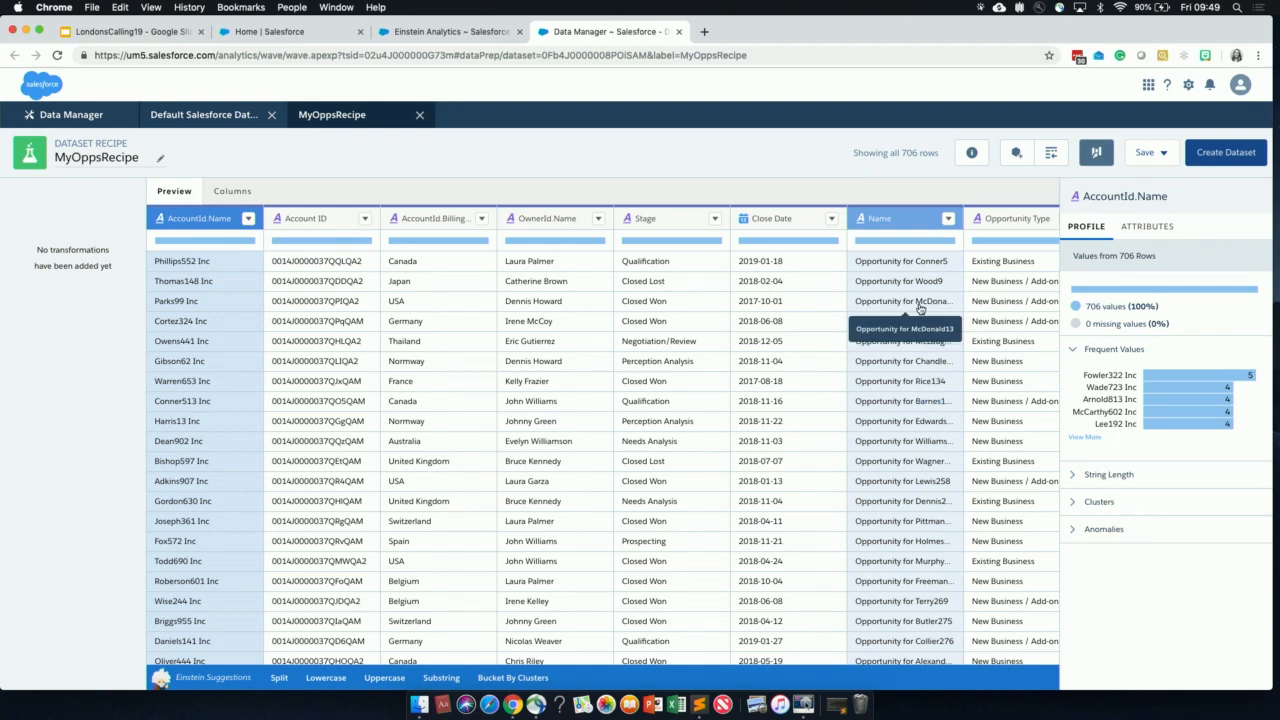
Start a Bucket transformation on the Amount column, with amounts below 1000000 bucketed as Small Deal
scroll(921, 308, "right", 10)
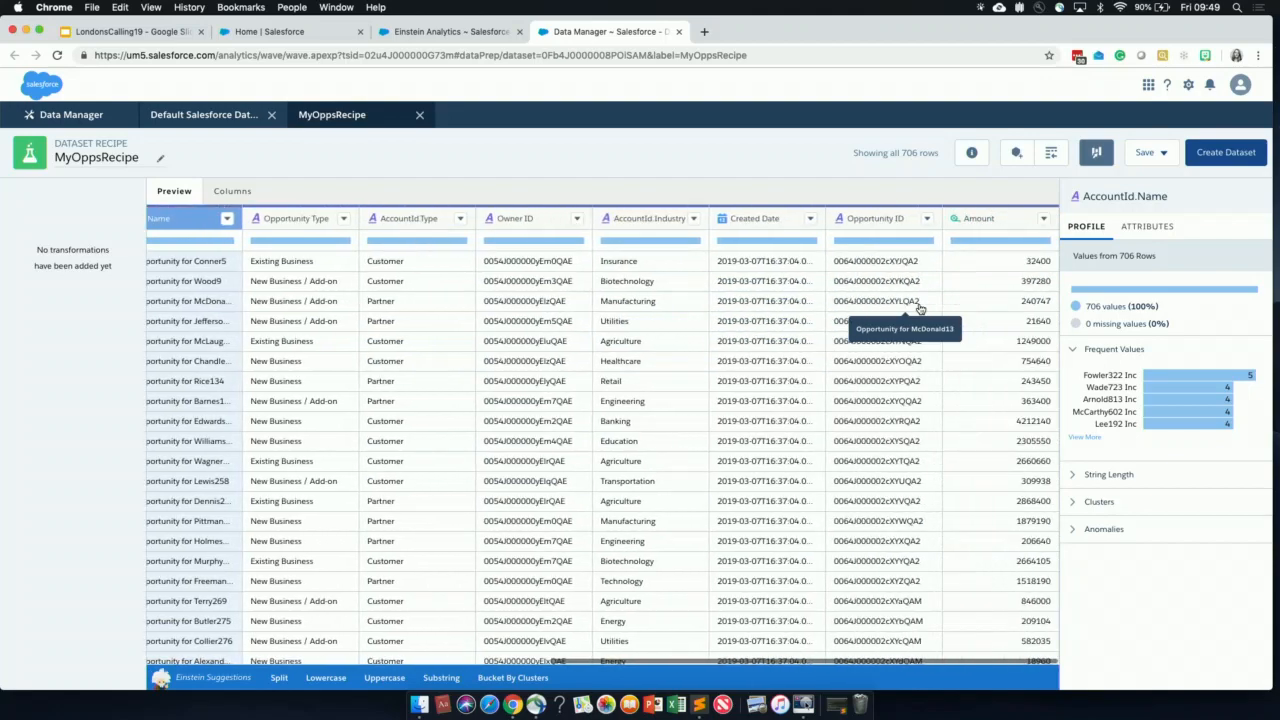
left_click(997, 230)
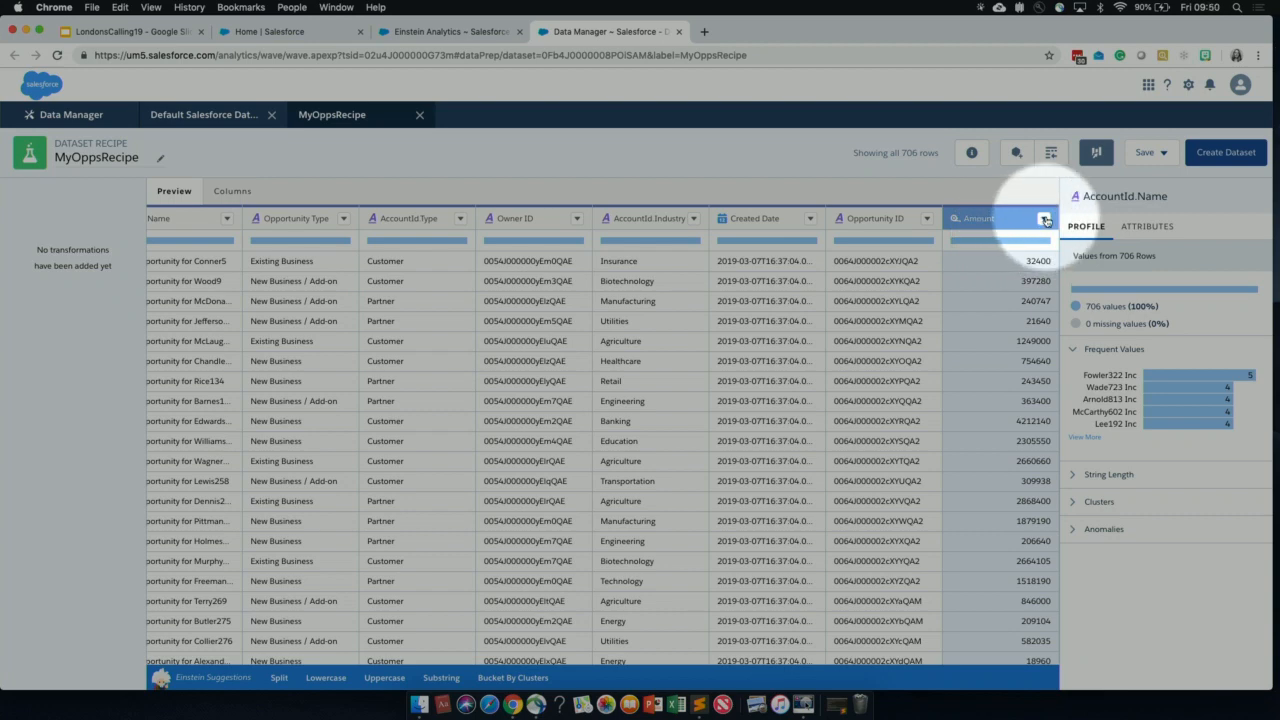
key("F1")
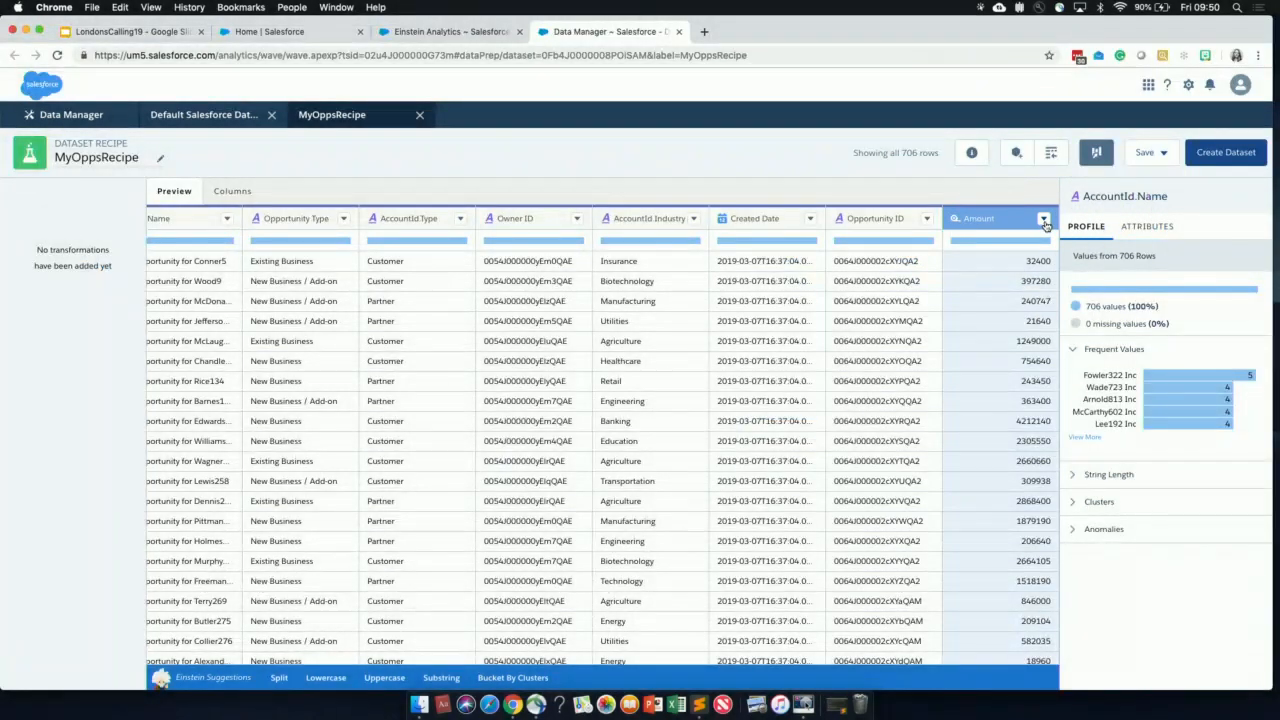
key("F1")
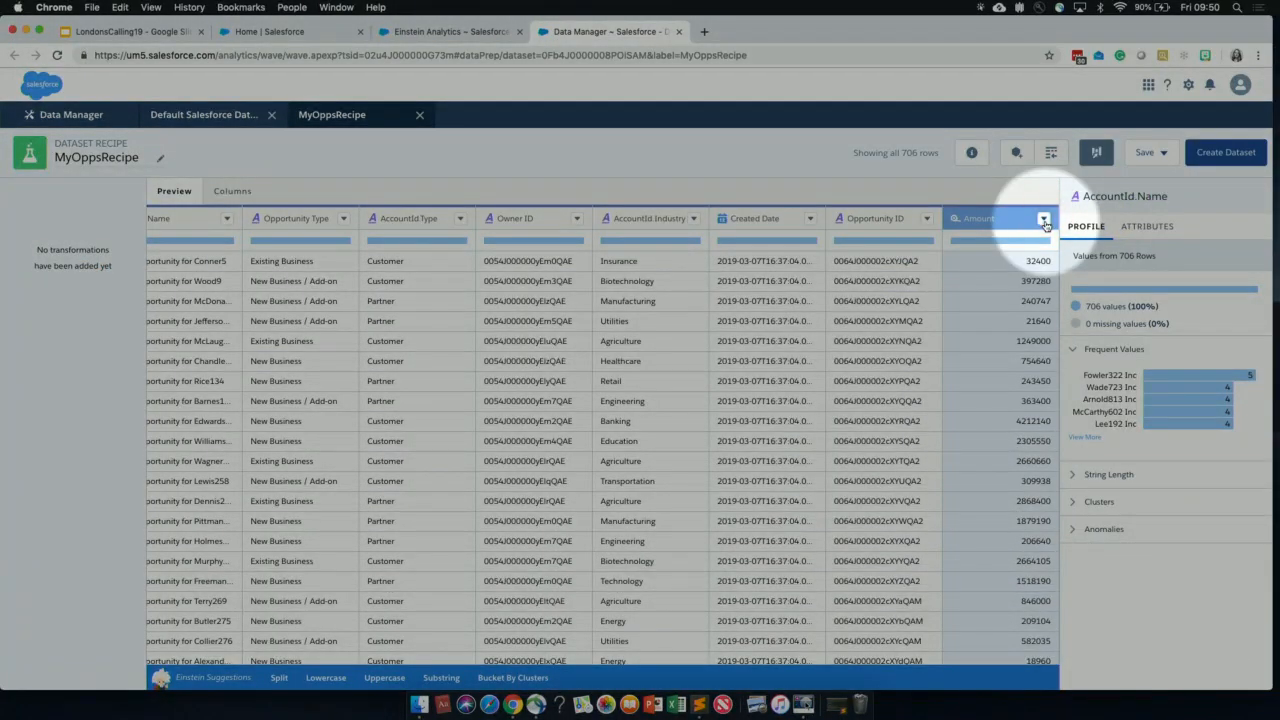
left_click(1044, 221)
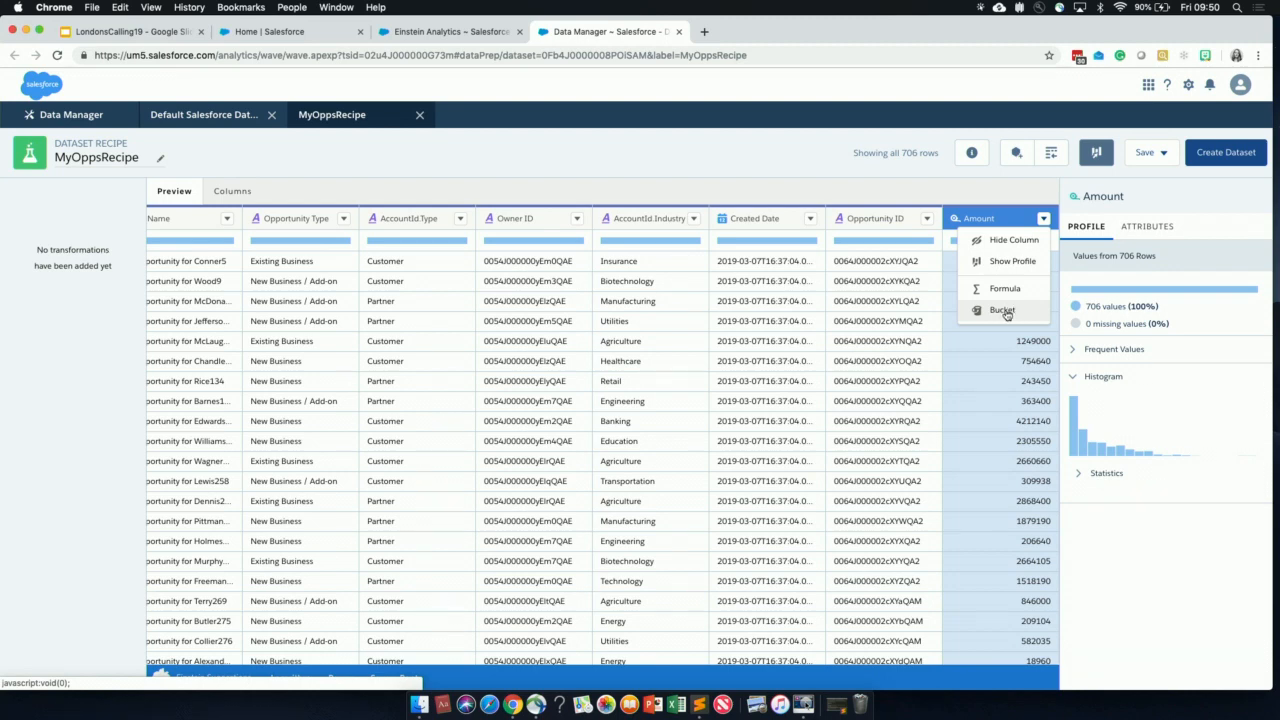
left_click(1002, 311)
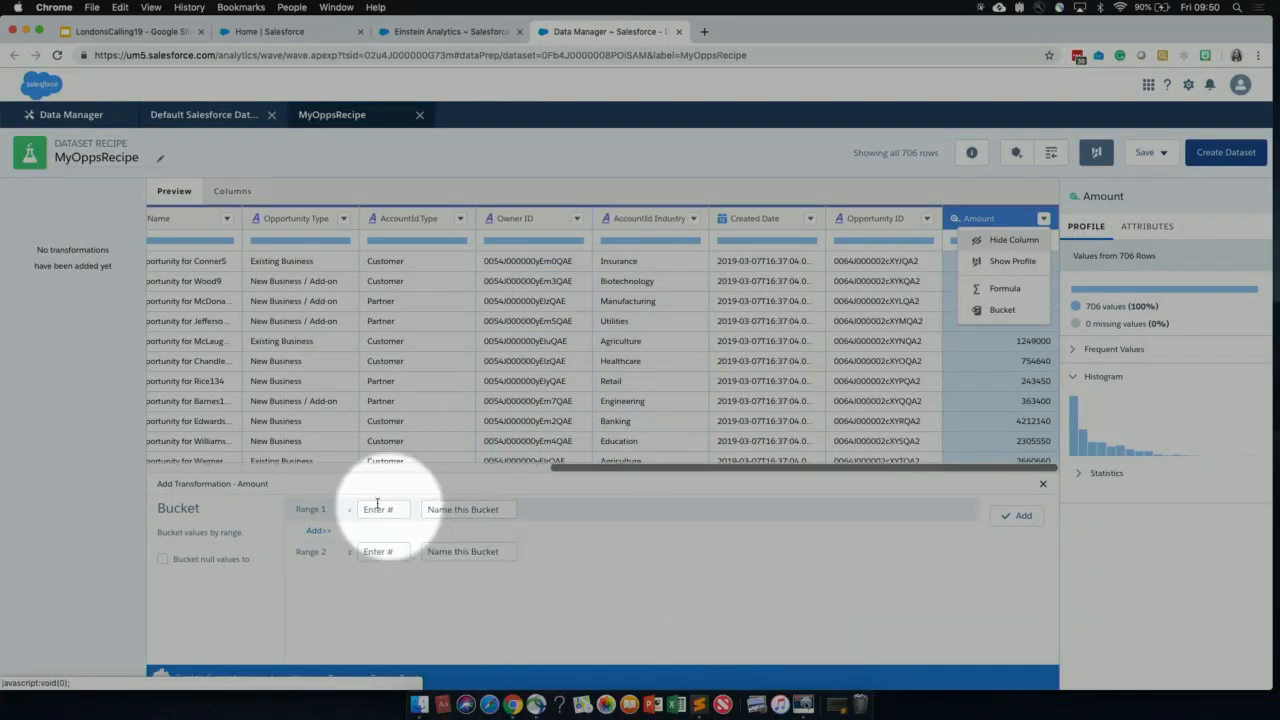
key("F1")
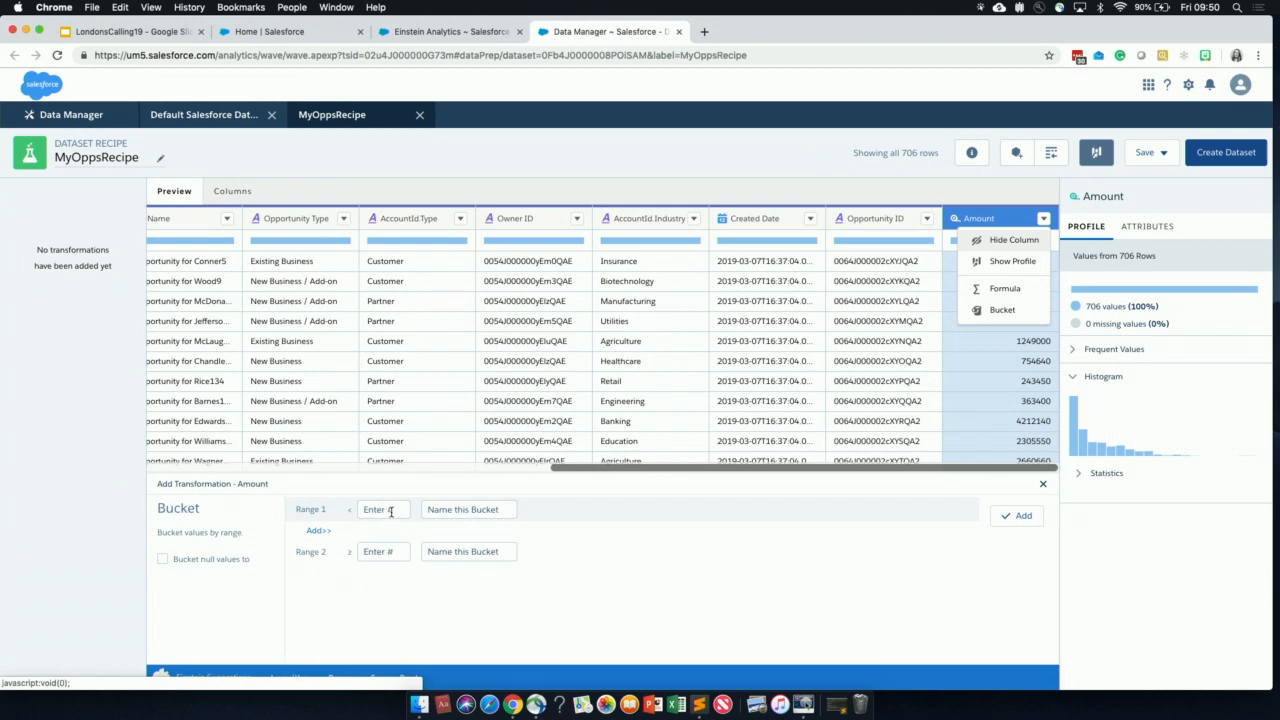
left_click(389, 510)
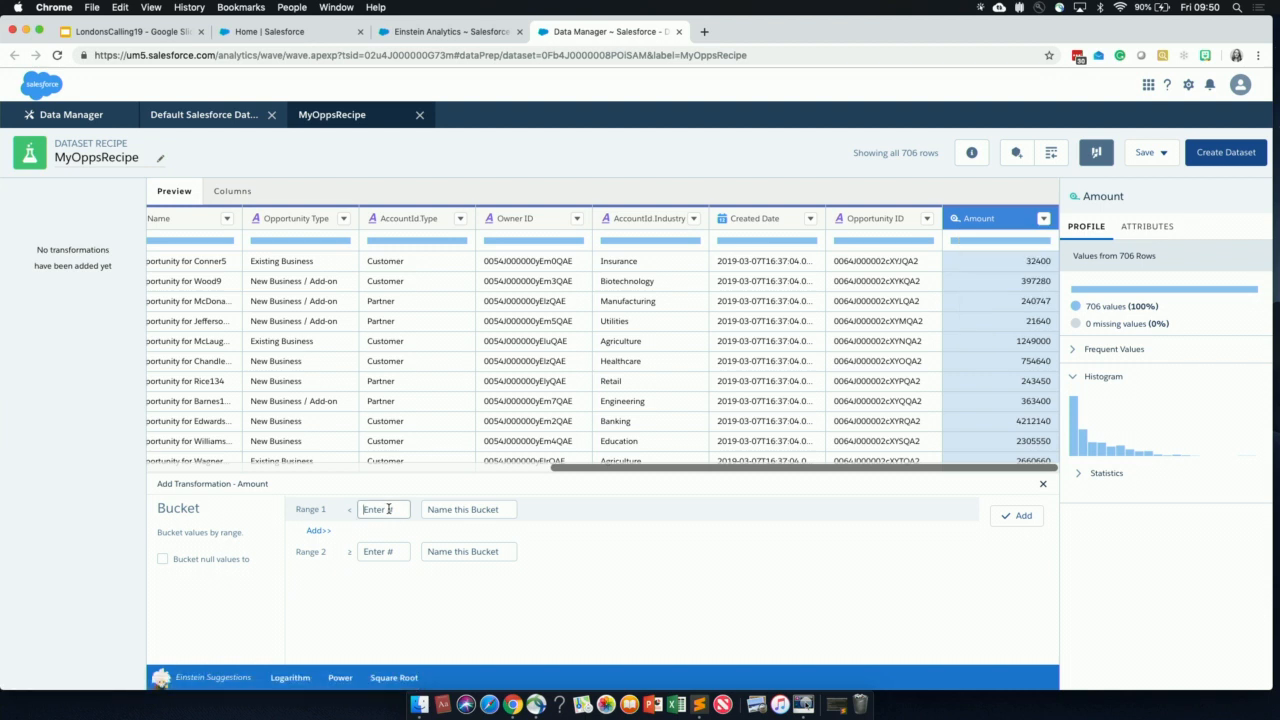
type("1000000")
left_click(430, 509)
type("Small Deal")
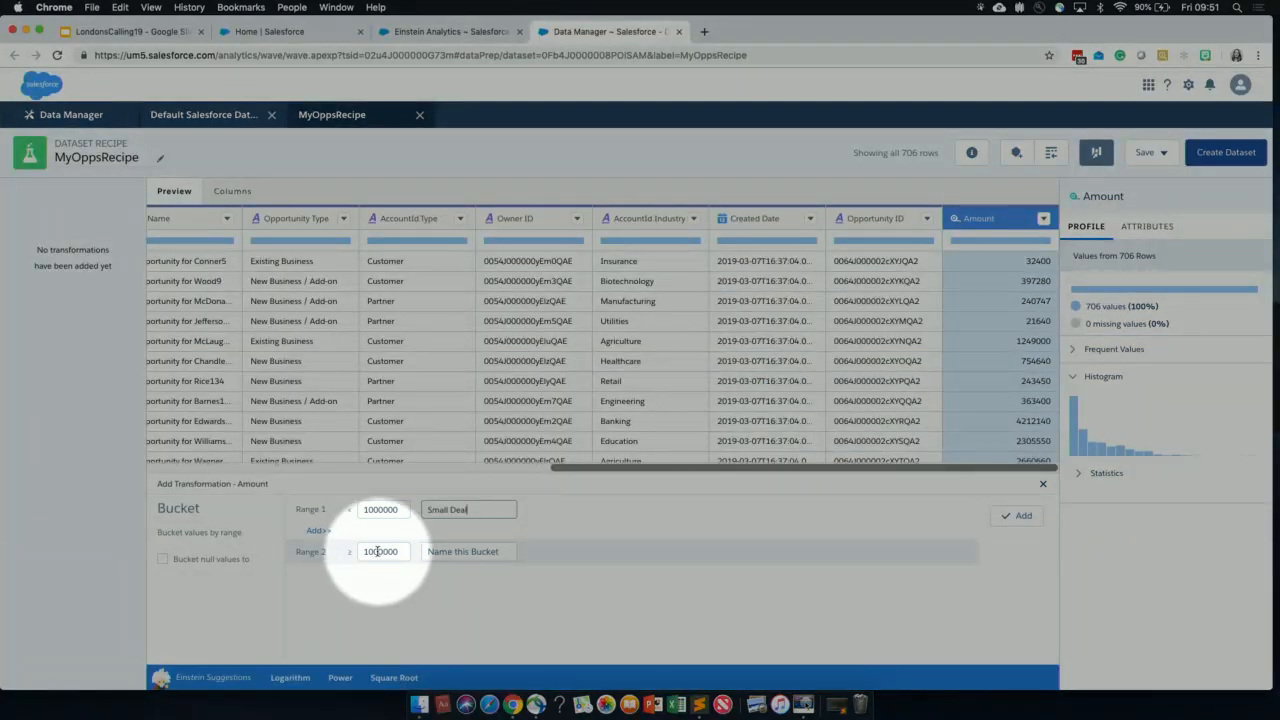
Name the bucket for amounts of 1000000 and above Large Deal, and add the transformation to the recipe
left_click(445, 551)
type("Large Deal")
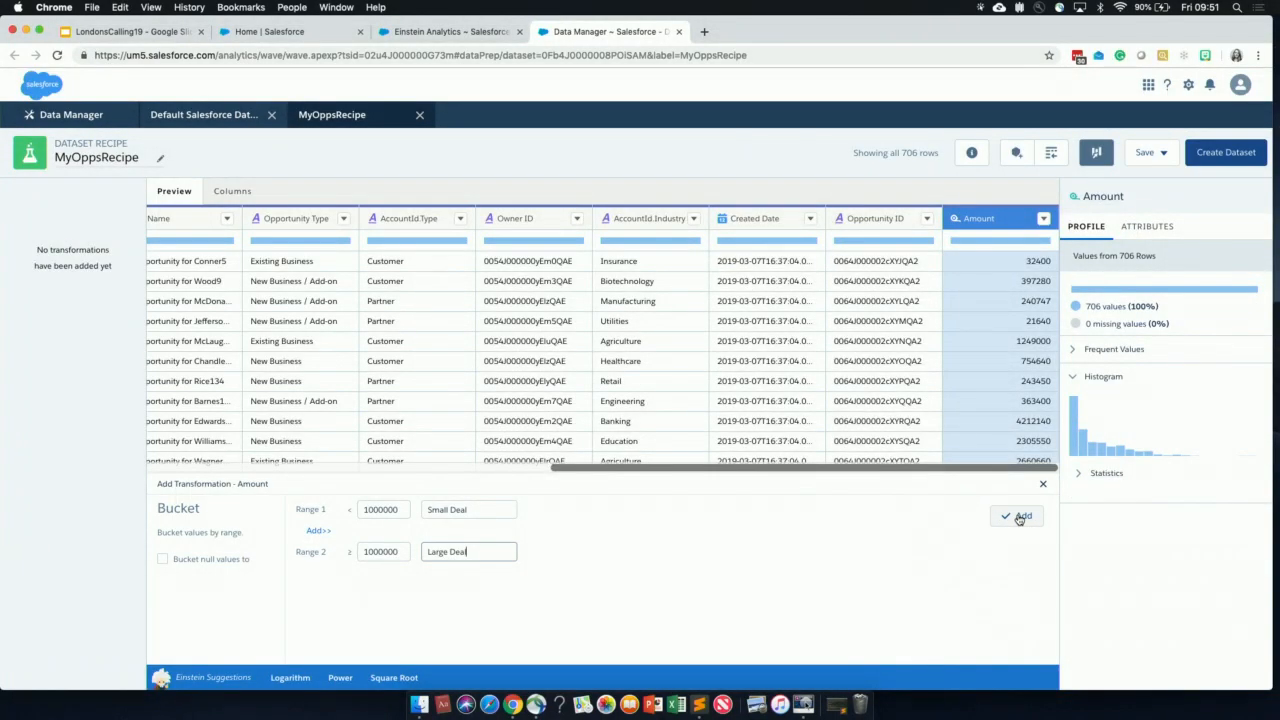
left_click(1019, 517)
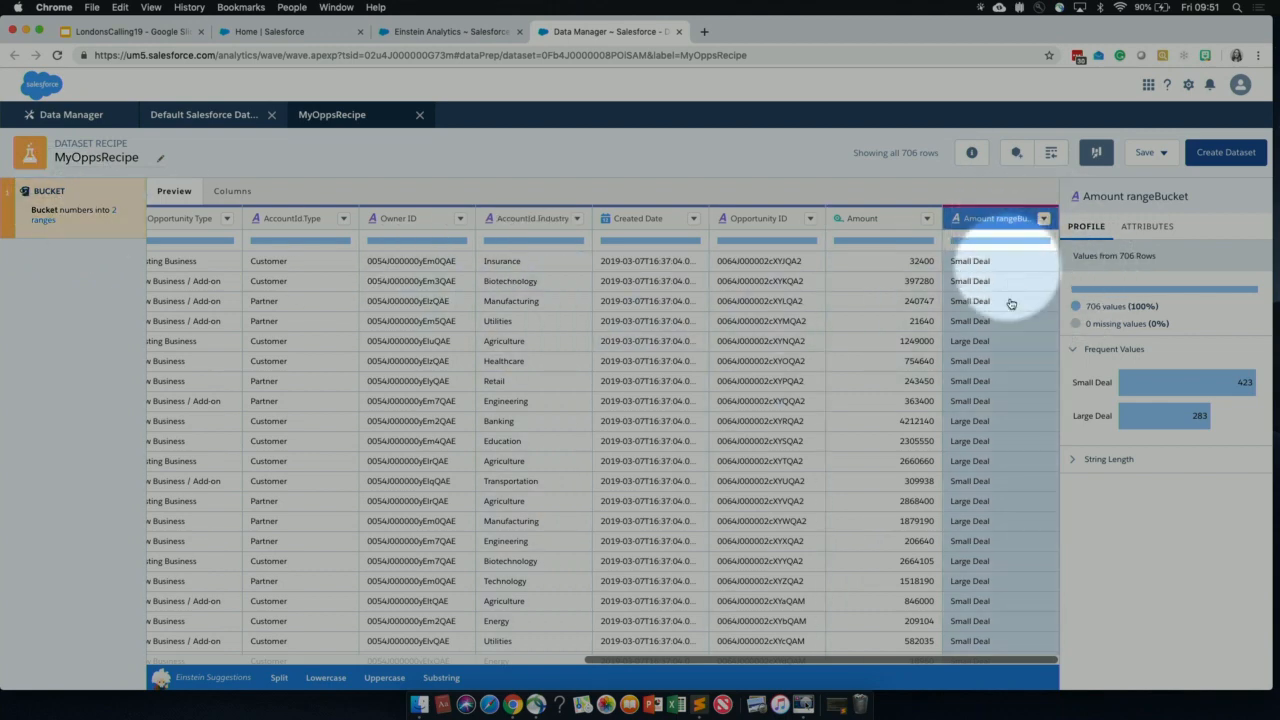
key("F1")
Change the new bucket column's API name to DealSize and its field label to Deal Size
mouse_move(1000, 247)
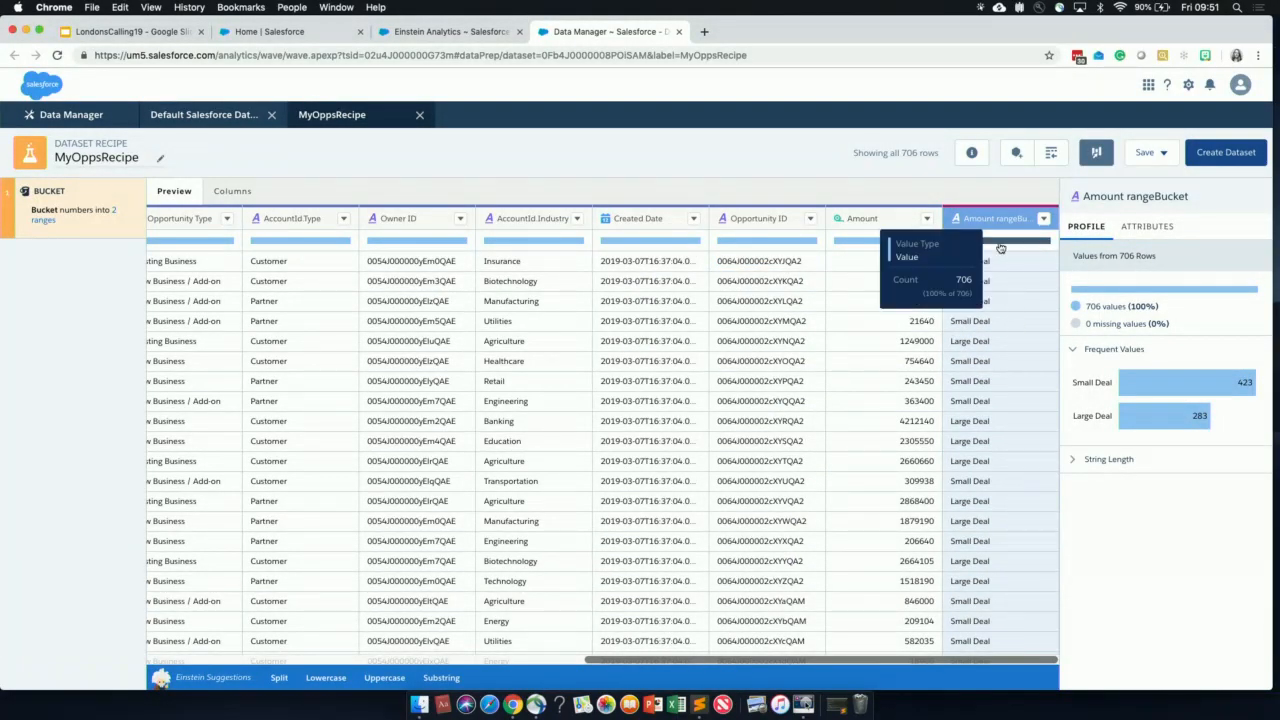
key("F1")
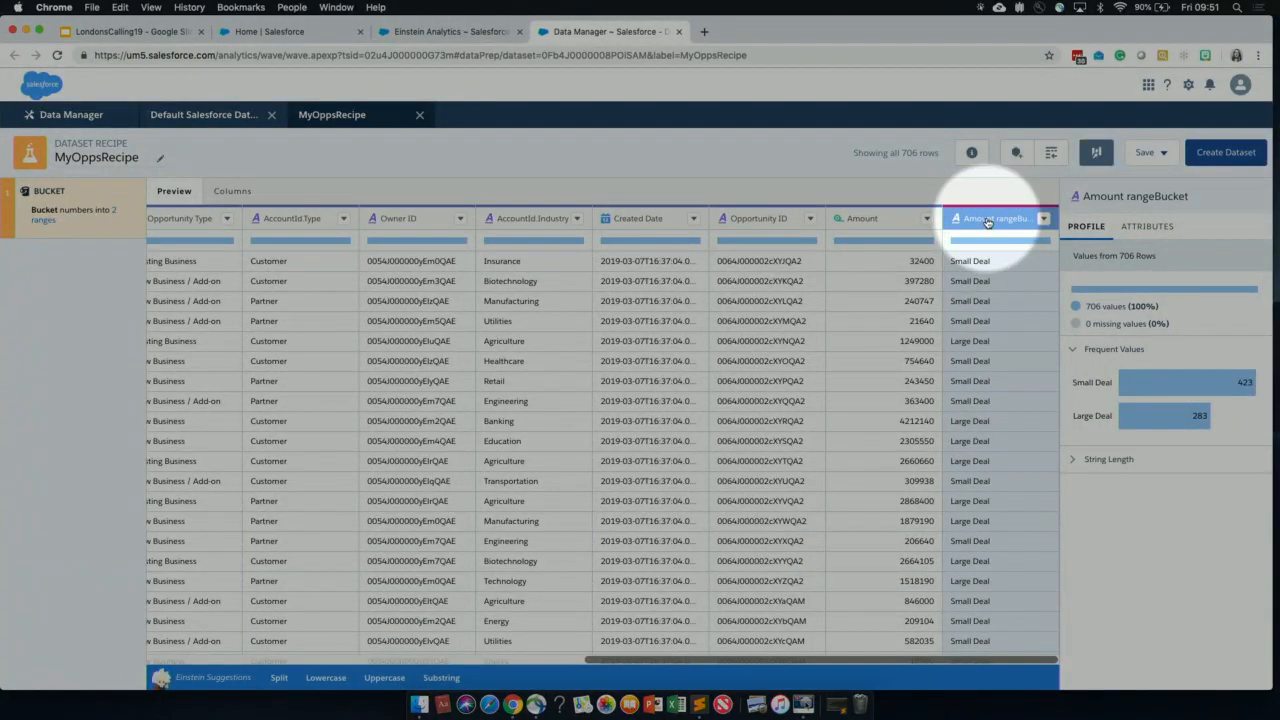
left_click(1147, 227)
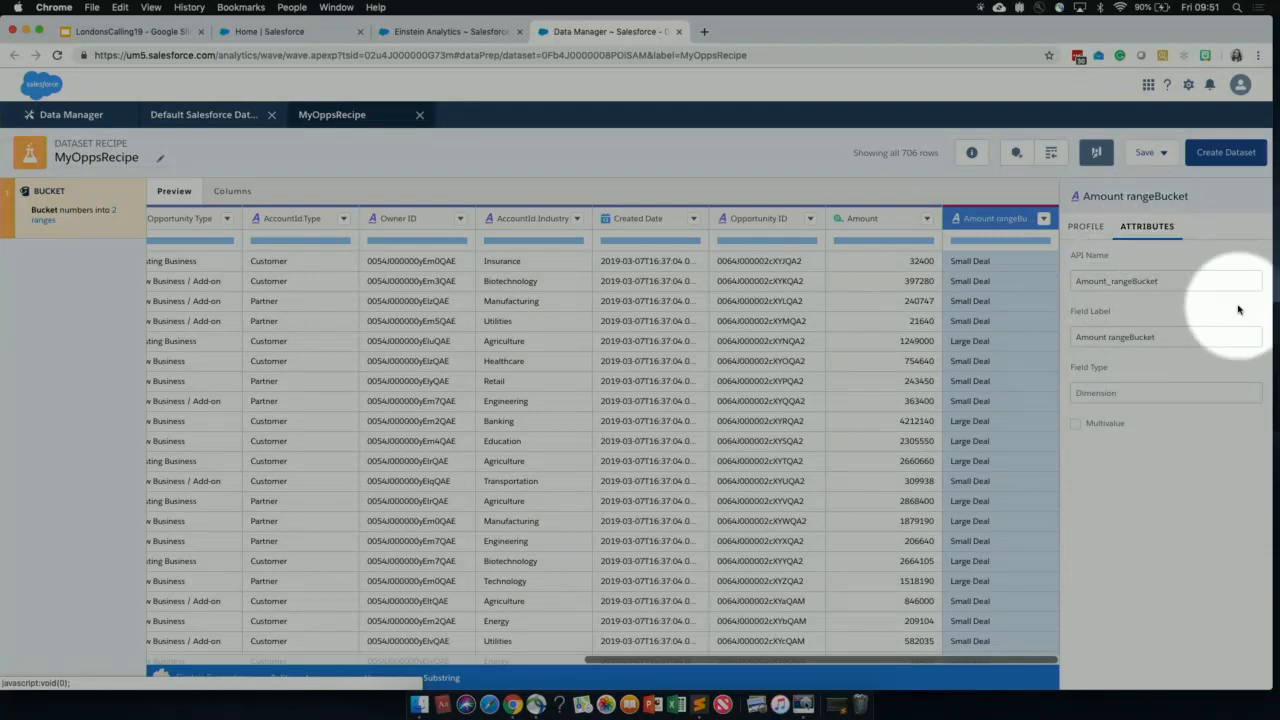
double_click(1133, 280)
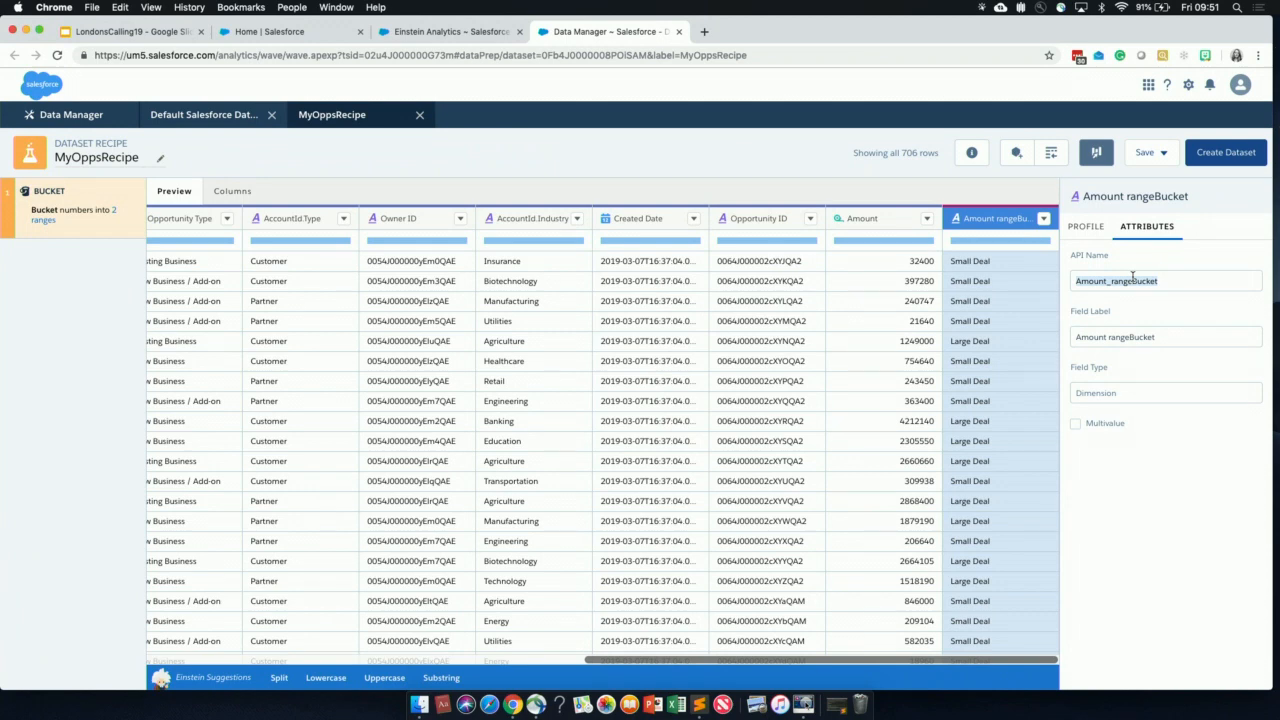
type("DealSize")
triple_click(1110, 338)
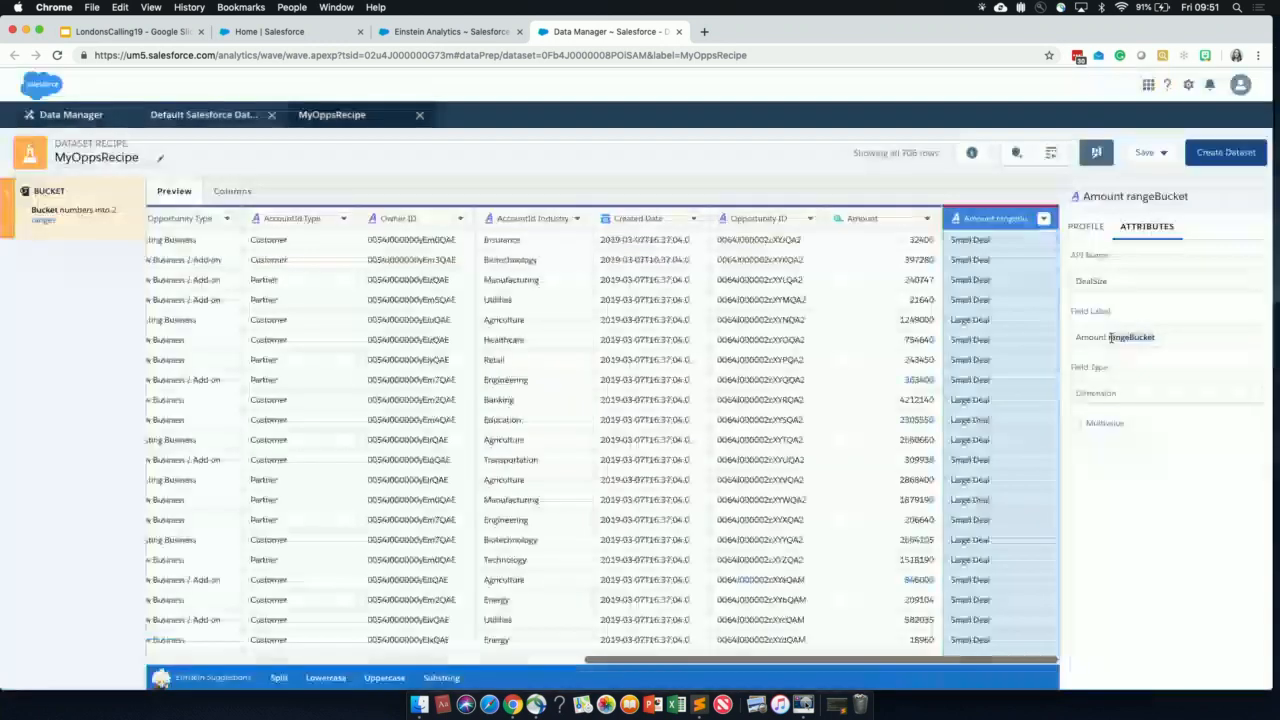
type("Deal")
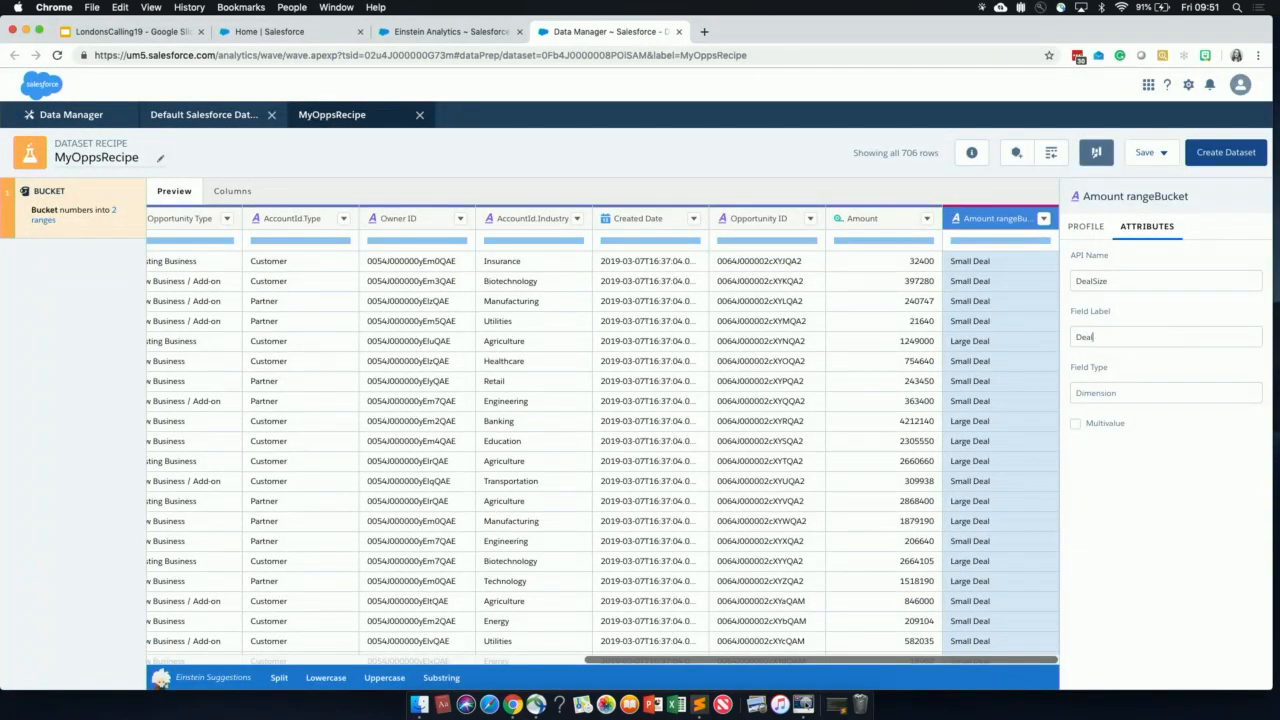
type(" Size")
left_click(1180, 480)
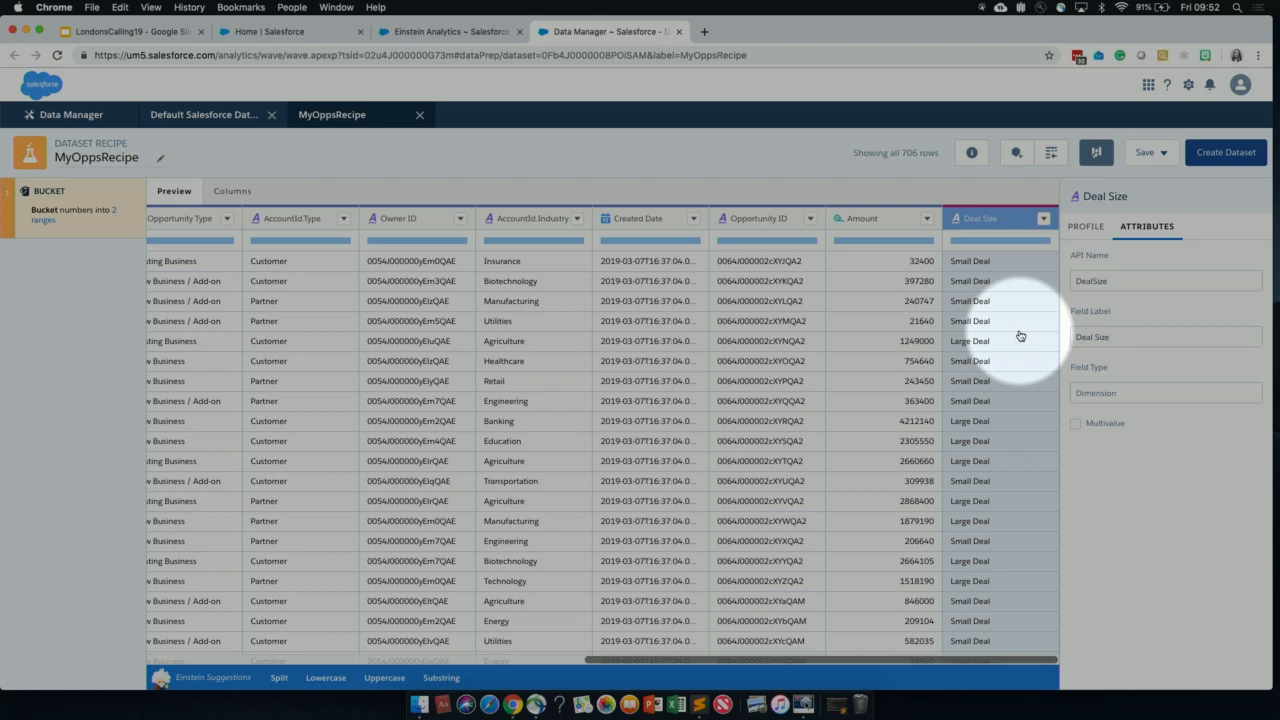
key("F1")
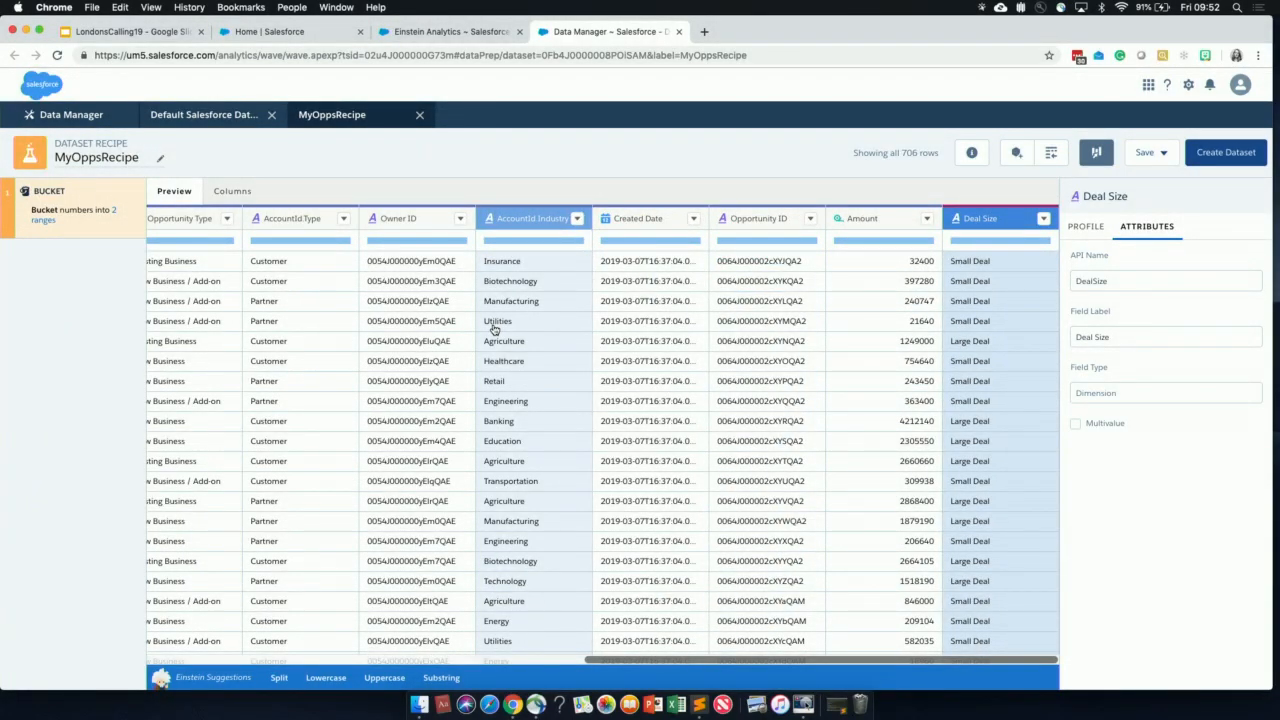
Switch to the London's Calling app in Analytics Studio, explore its MyOpps dataset and group the bars by Stage
left_click(437, 33)
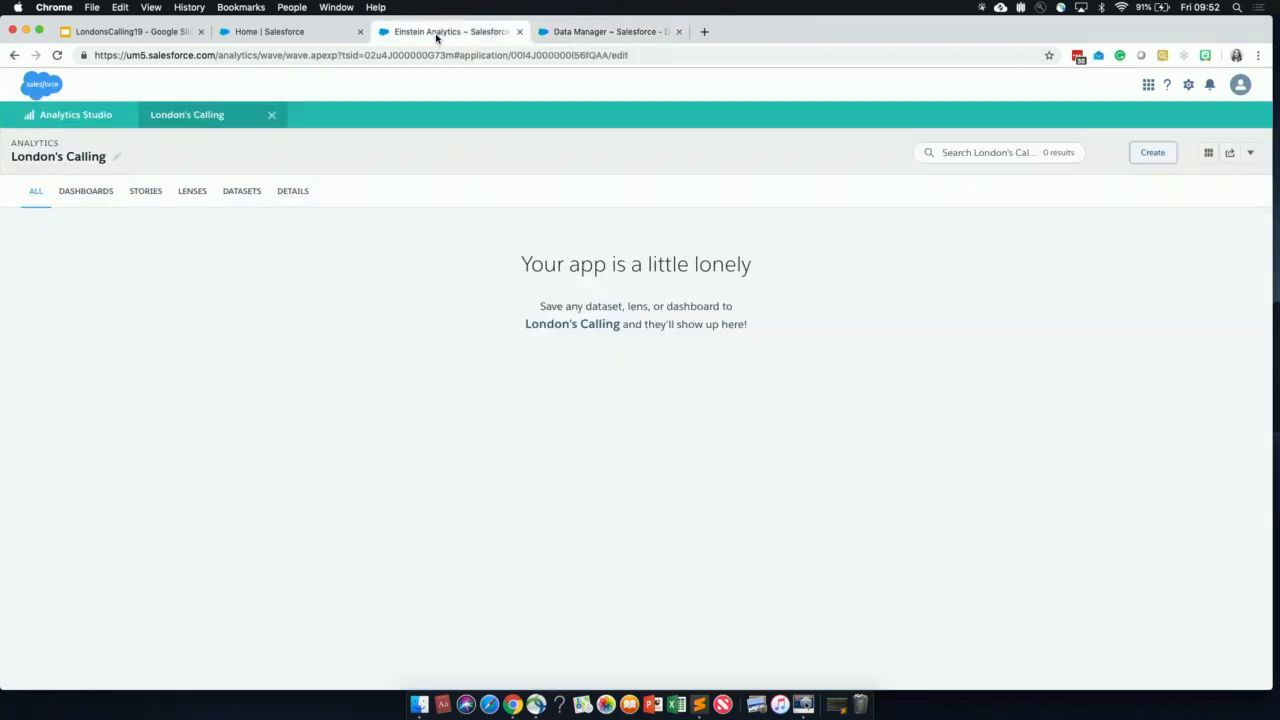
left_click(248, 198)
left_click(52, 238)
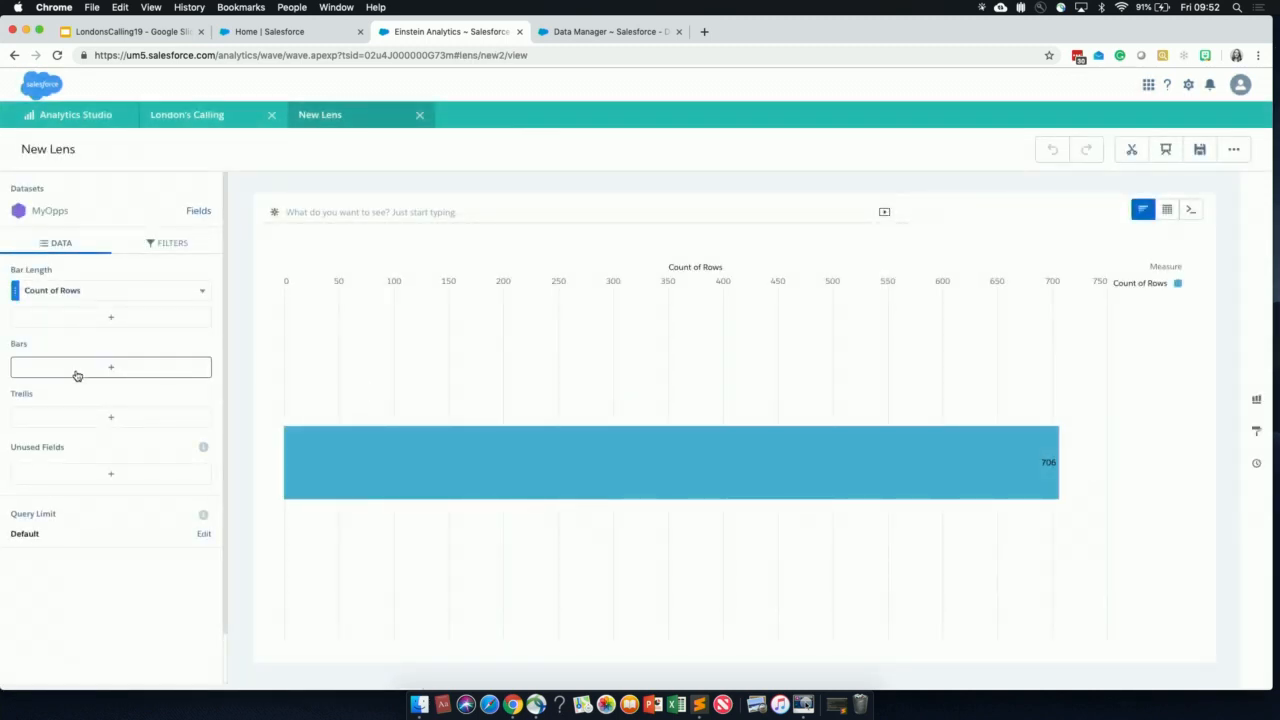
left_click(77, 372)
type("stage")
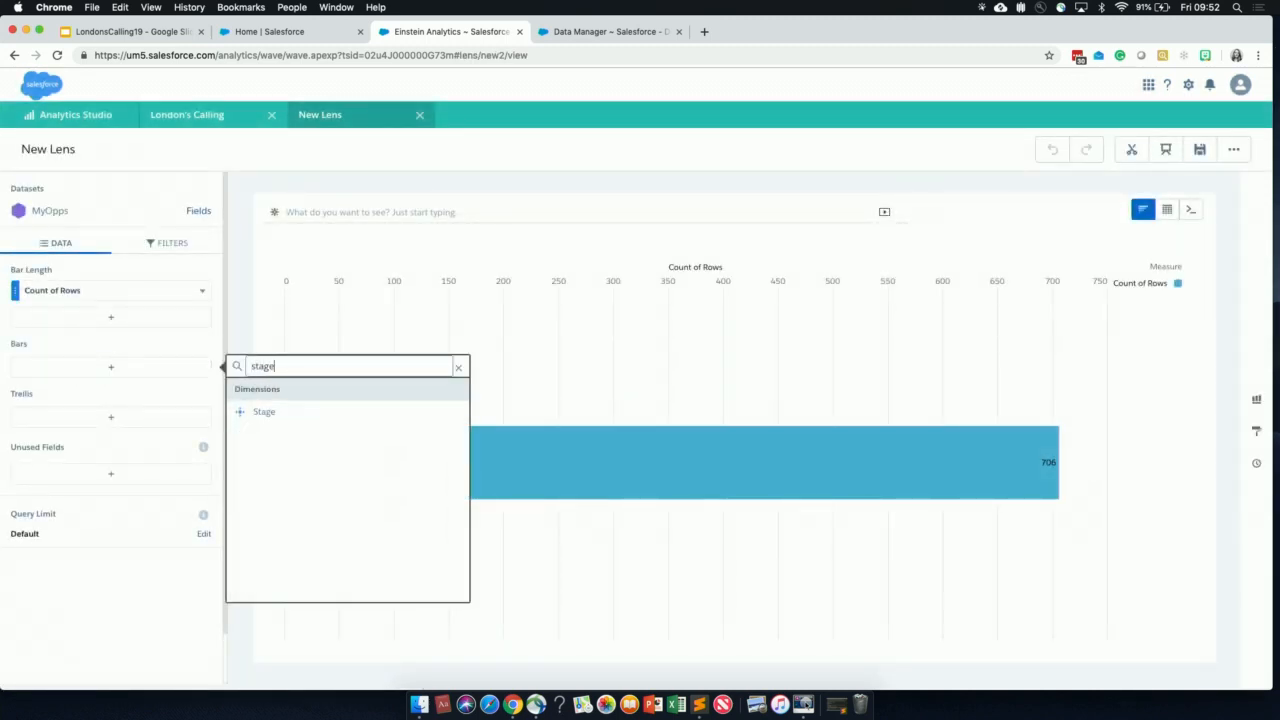
left_click(262, 420)
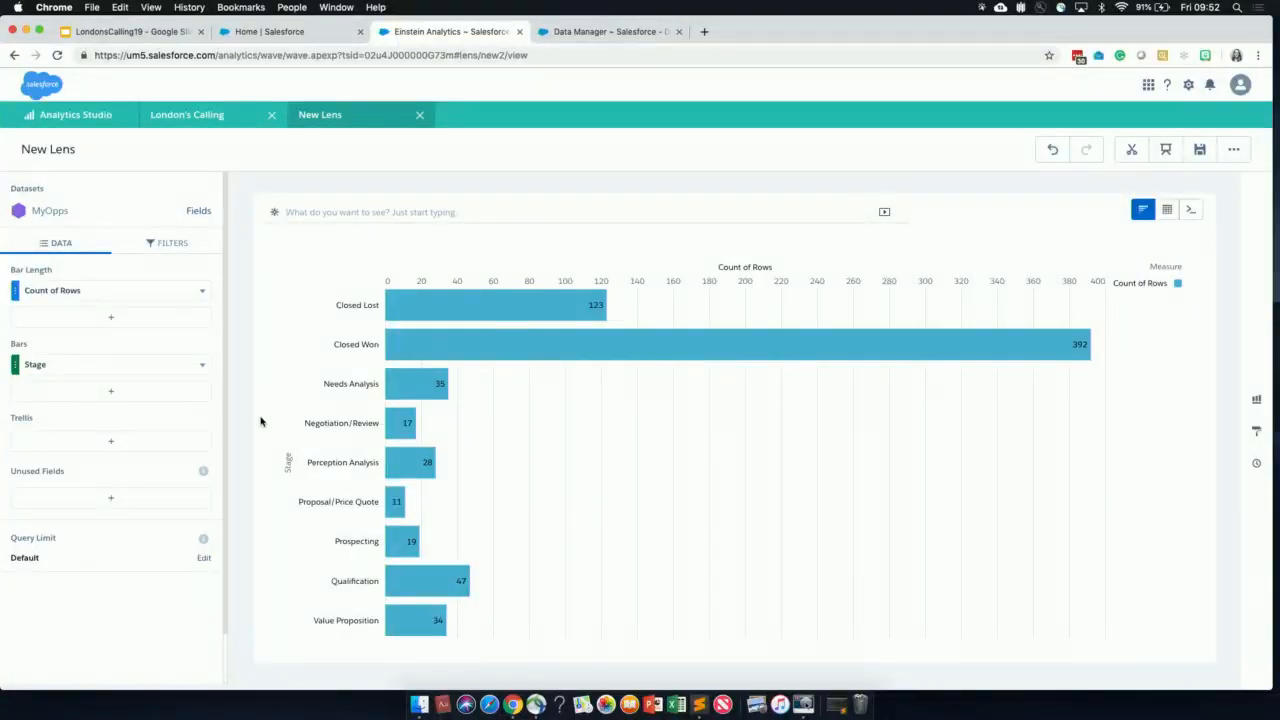
Switch back to MyOppsRecipe in Data Manager and start a Bucket transformation on the Stage column
left_click(572, 36)
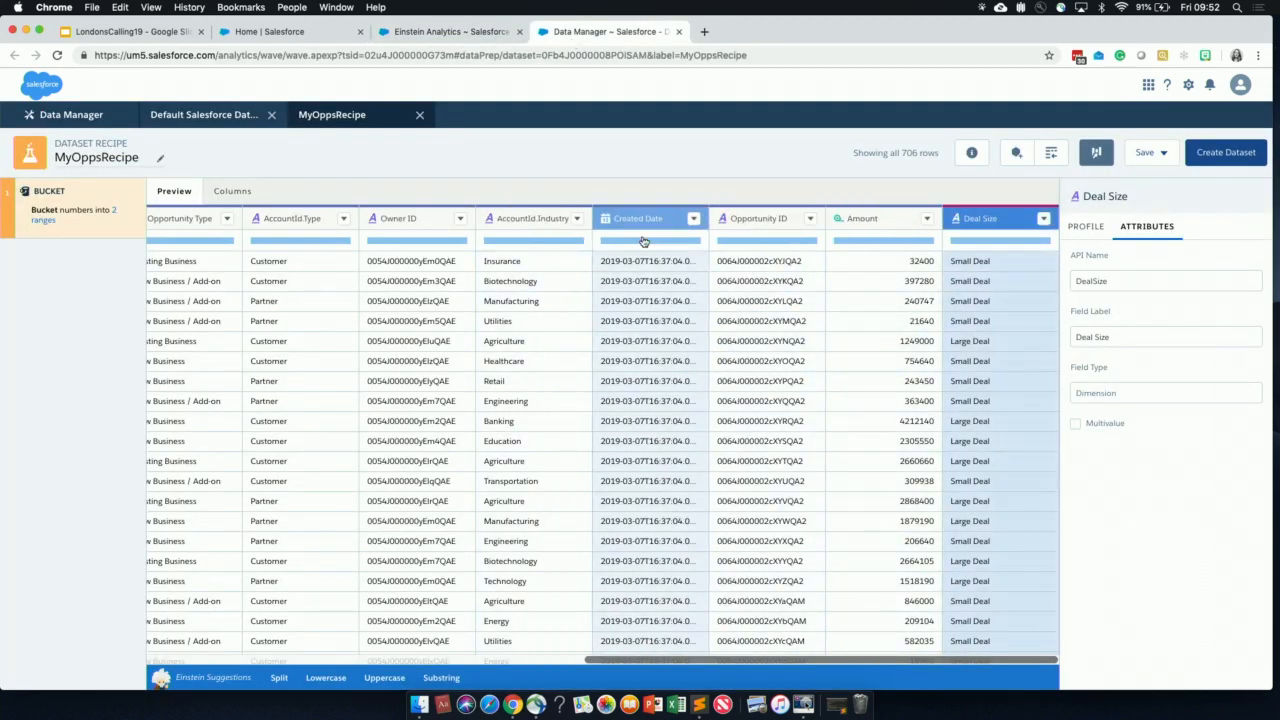
scroll(330, 271, "left", 5)
scroll(333, 271, "left", 5)
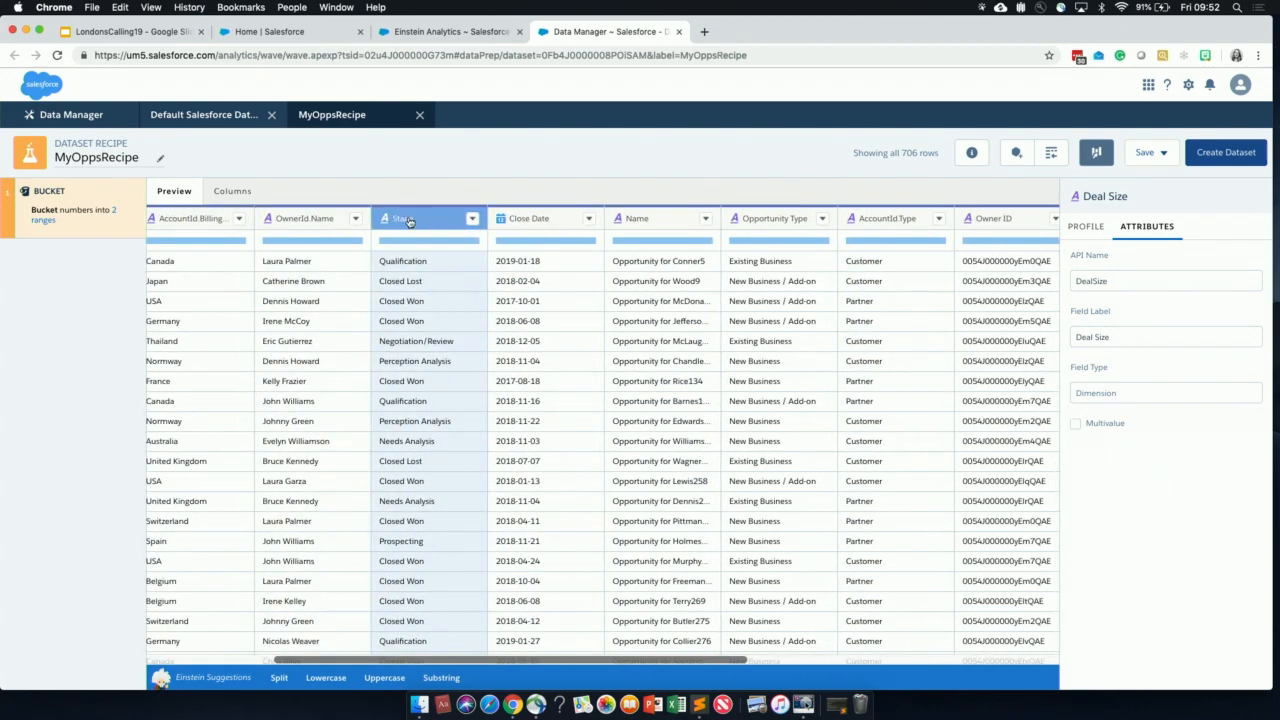
scroll(409, 222, "left", 2)
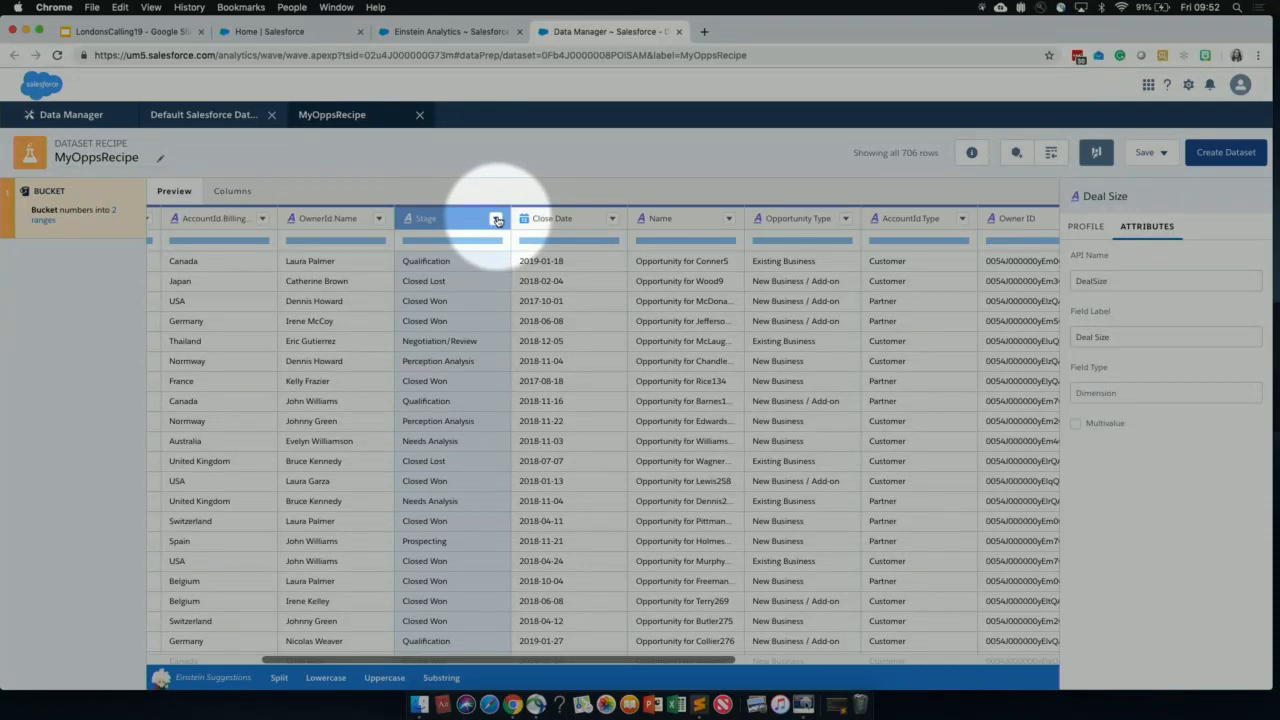
left_click(497, 219)
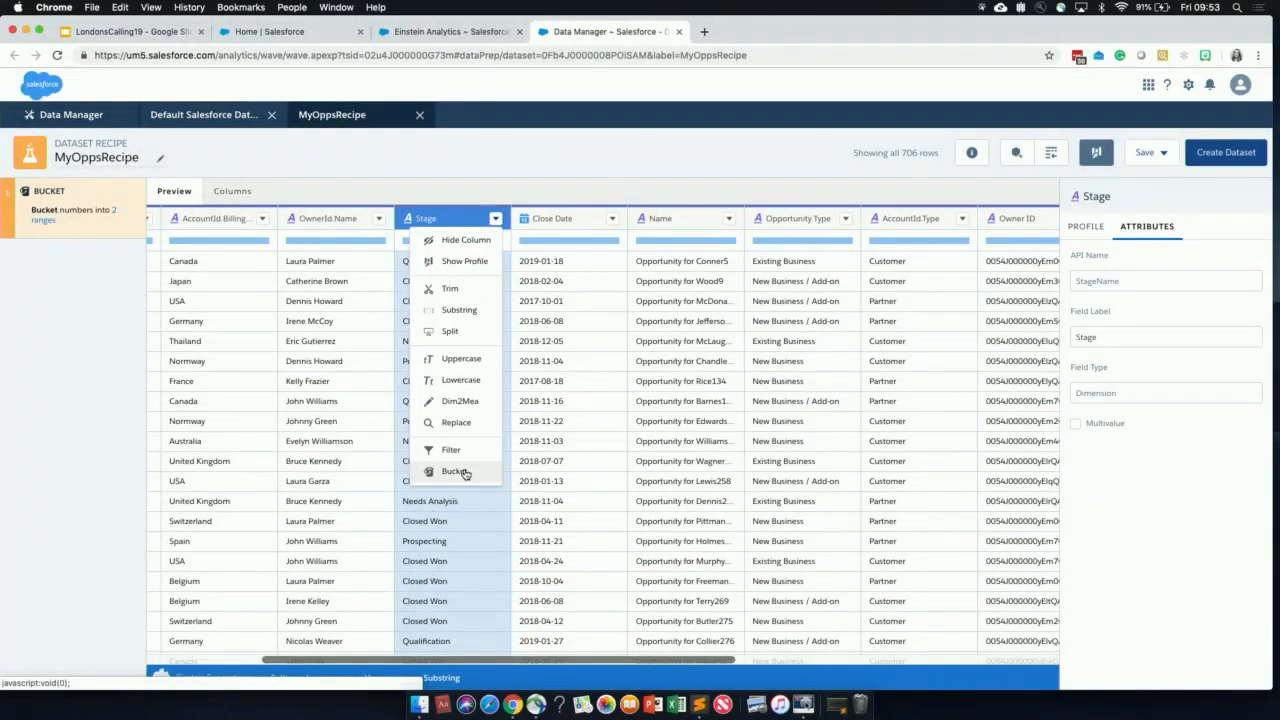
left_click(456, 472)
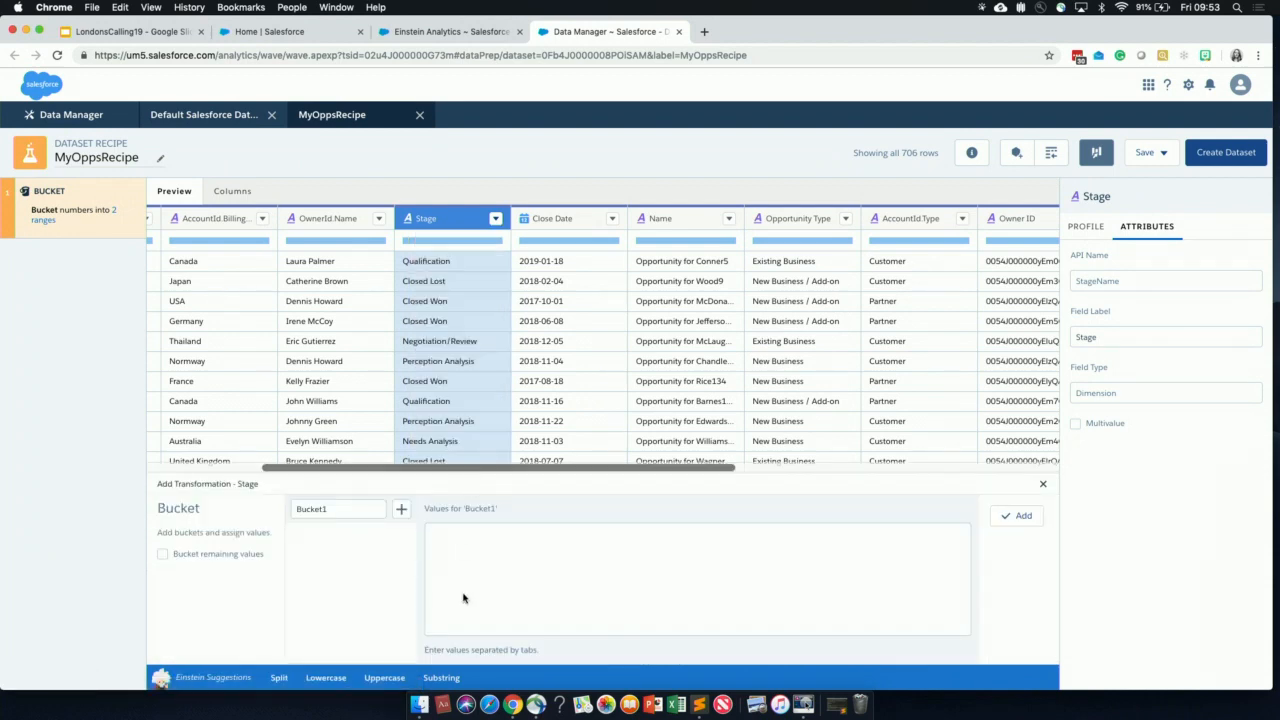
Name the first Stage bucket 1 Prospecting, copying the stage name from the preview data
double_click(310, 510)
scroll(434, 359, "down", 2)
scroll(434, 359, "up", 2)
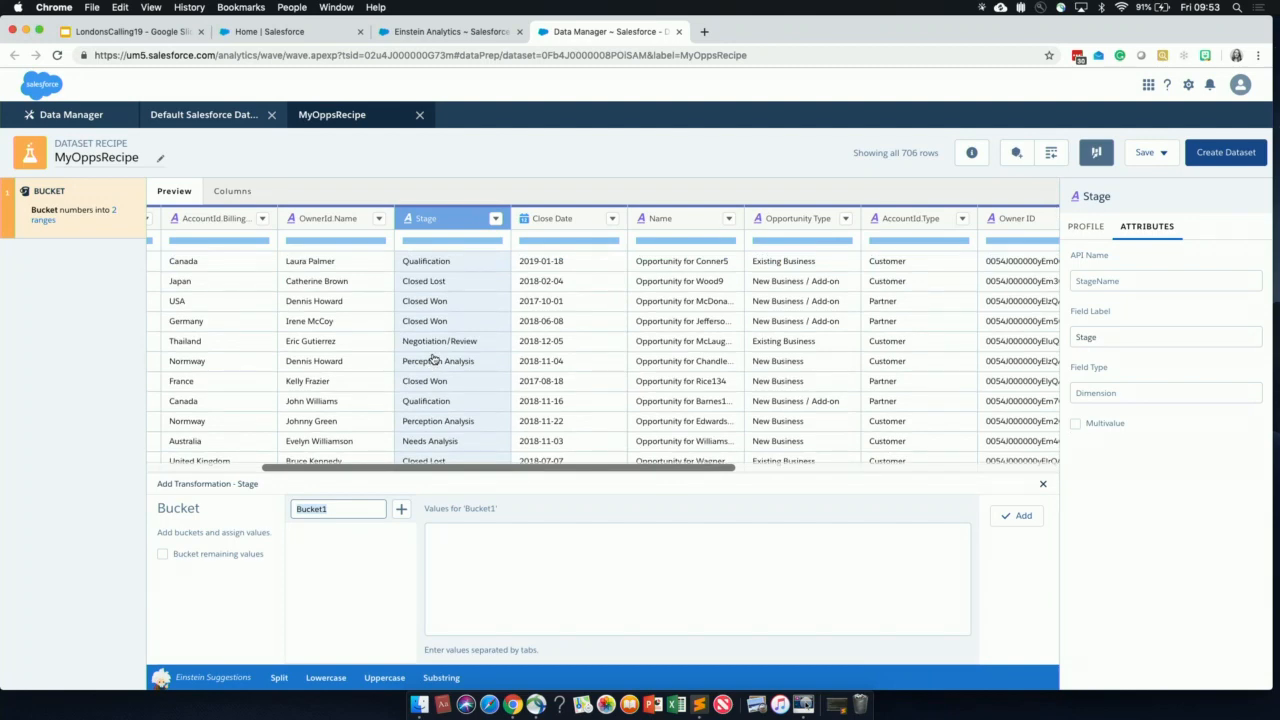
key("F1")
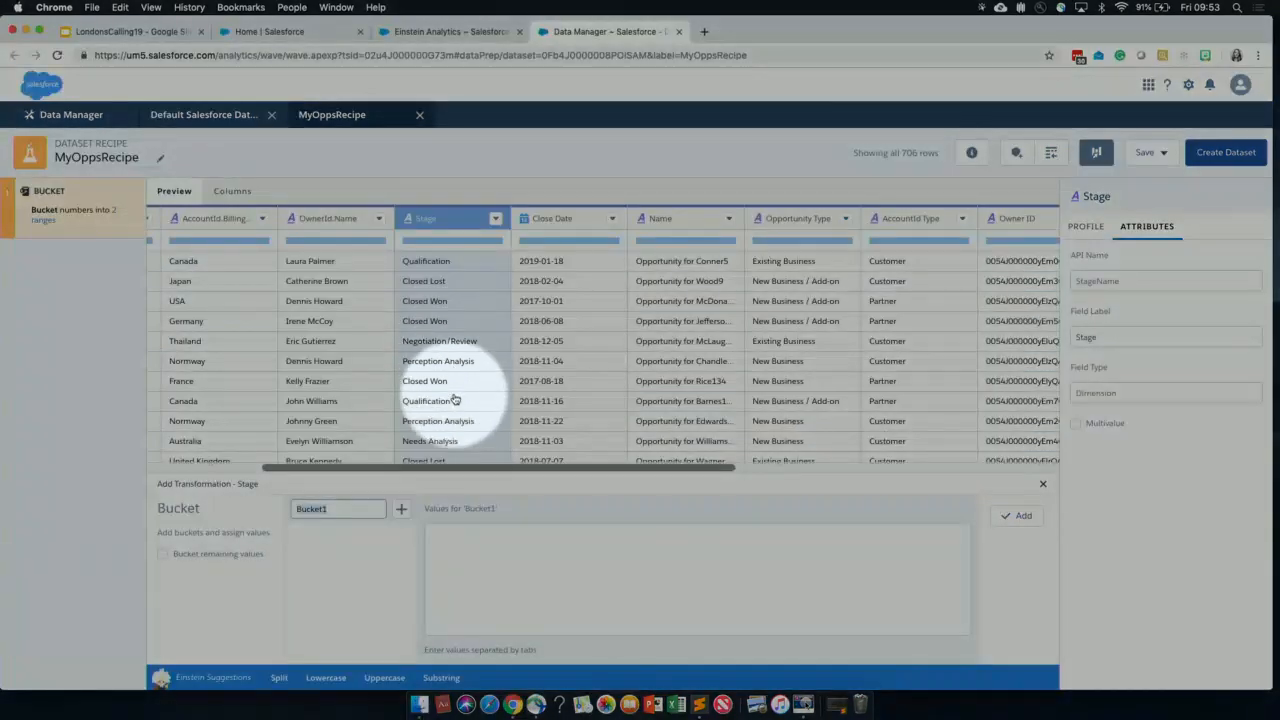
scroll(453, 399, "down", 5)
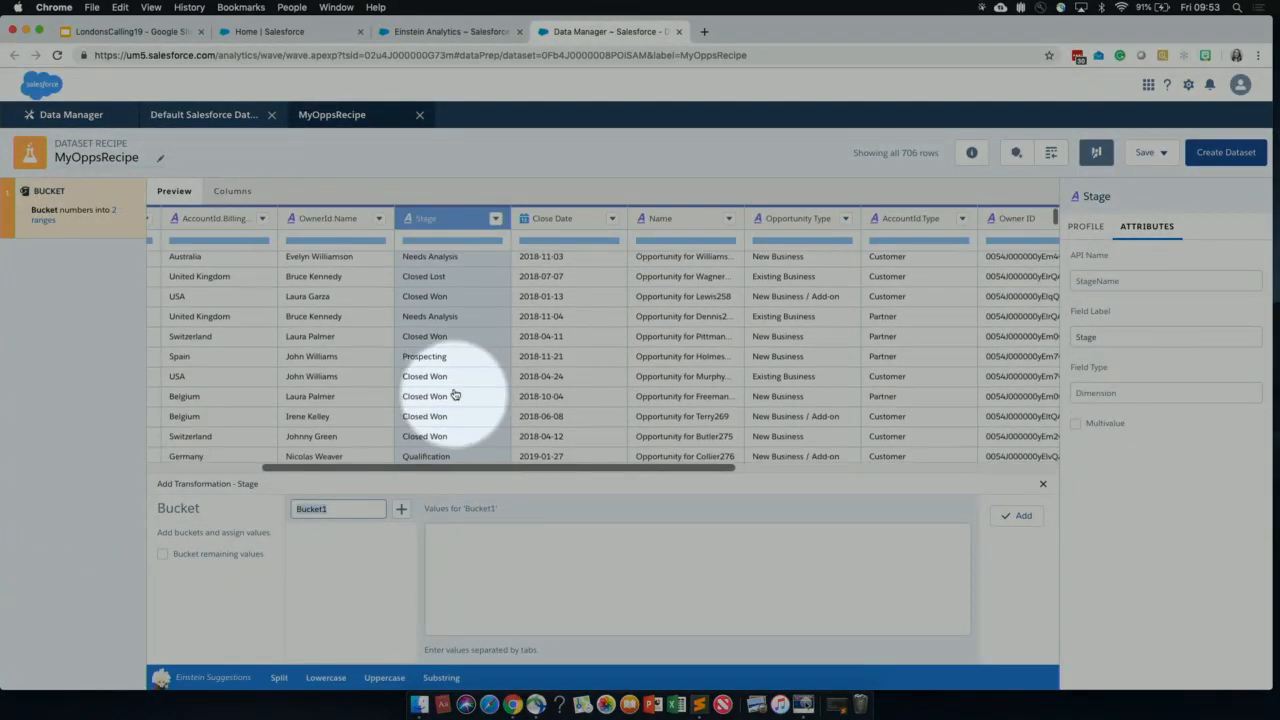
left_click_drag(452, 361, 401, 363)
key("ctrl+c")
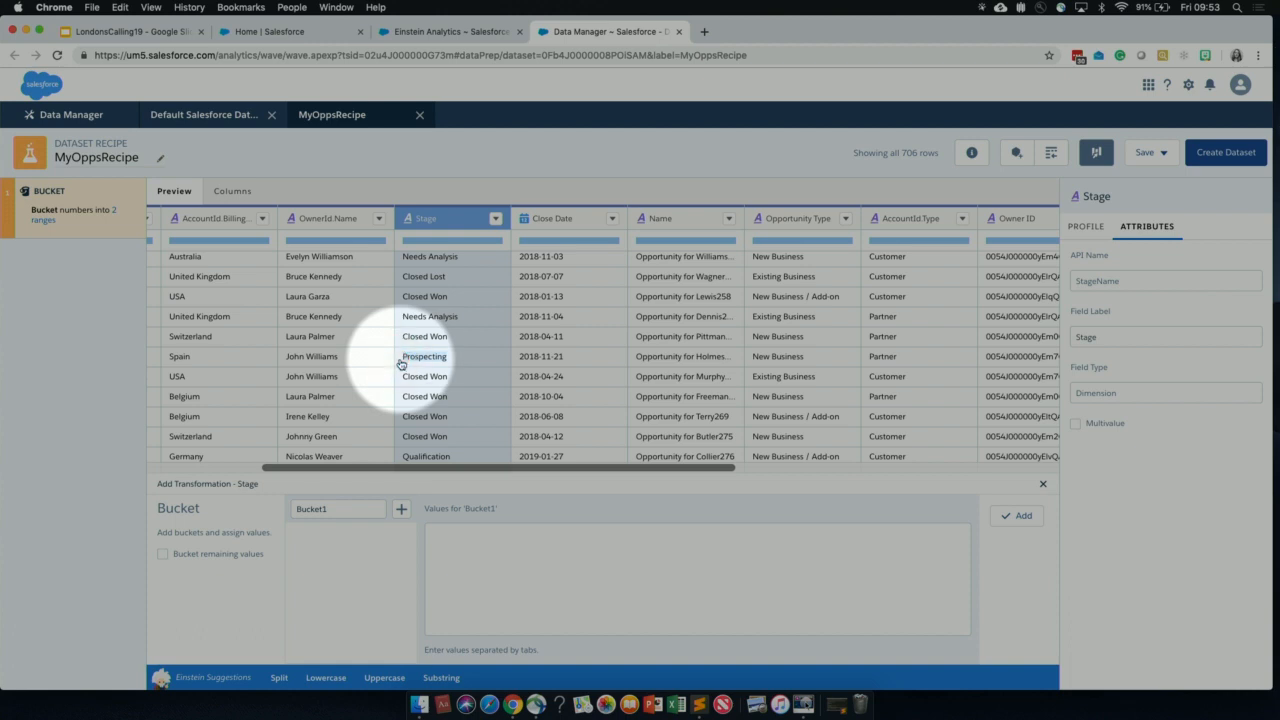
key("F1")
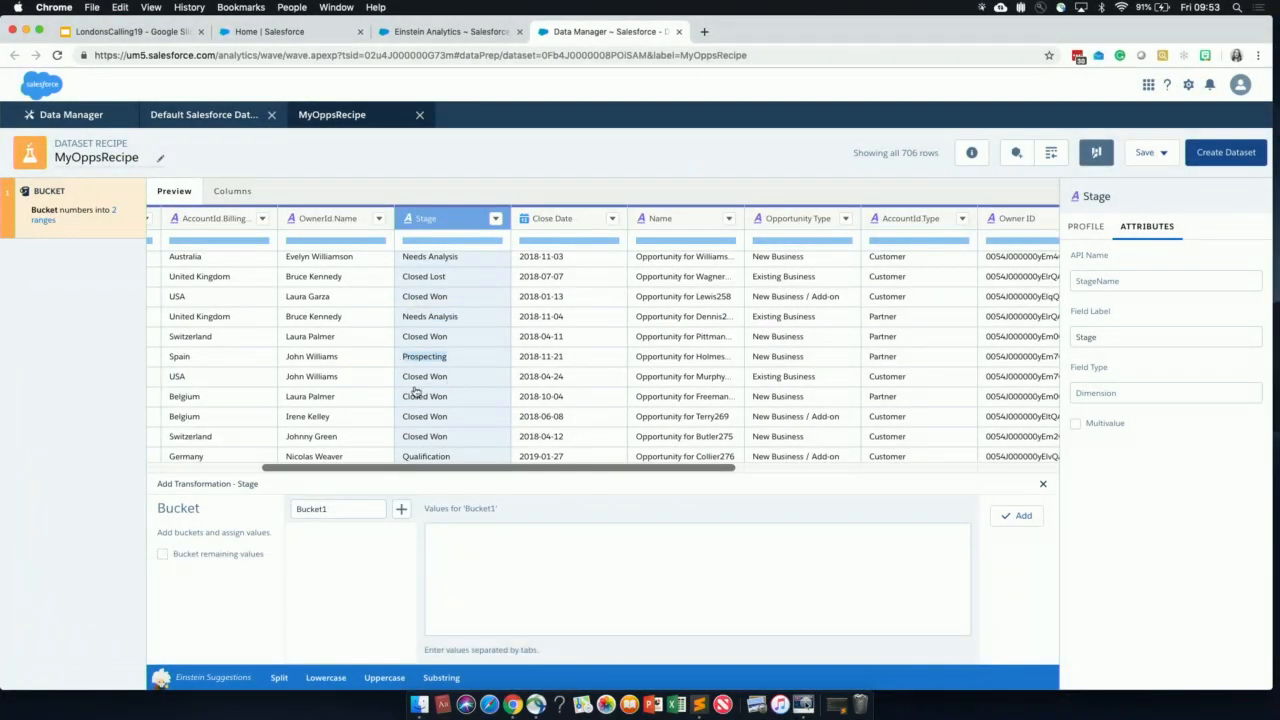
left_click(318, 509)
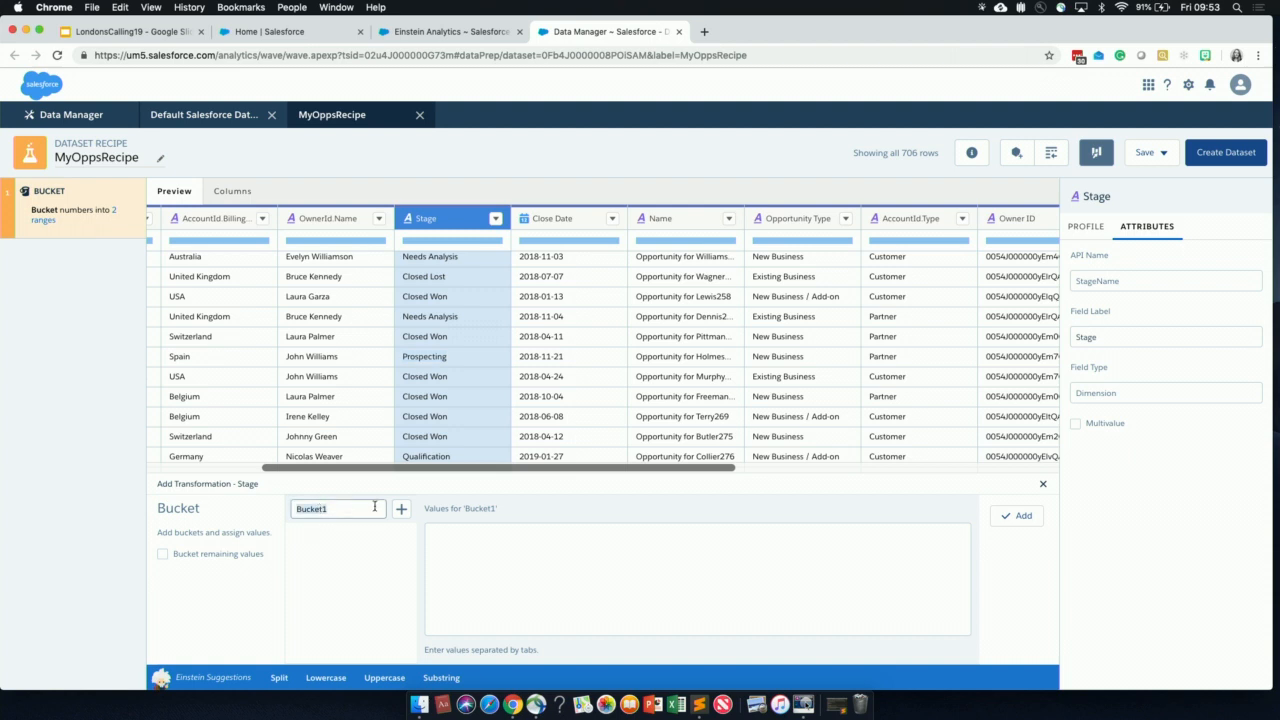
double_click(314, 510)
type("1")
key("ctrl+v")
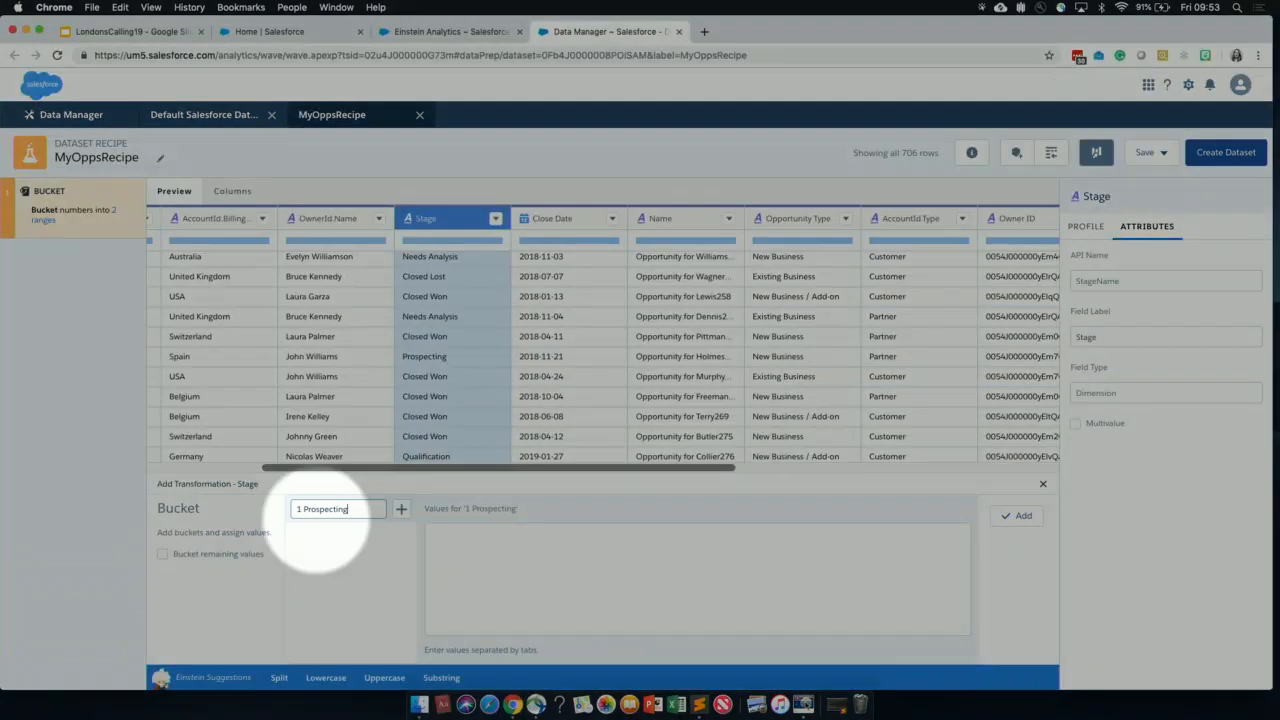
Assign the value Prospecting to the 1 Prospecting bucket
left_click(448, 542)
key("F1")
key("super+v")
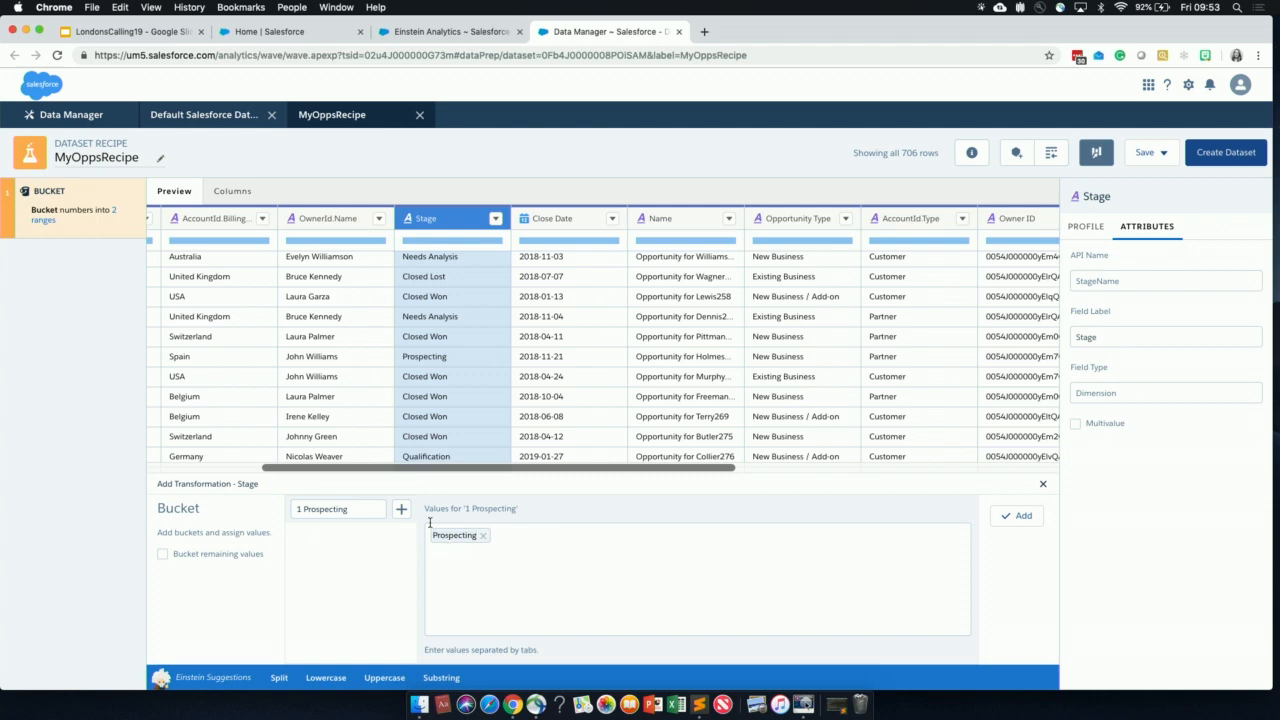
key("F1")
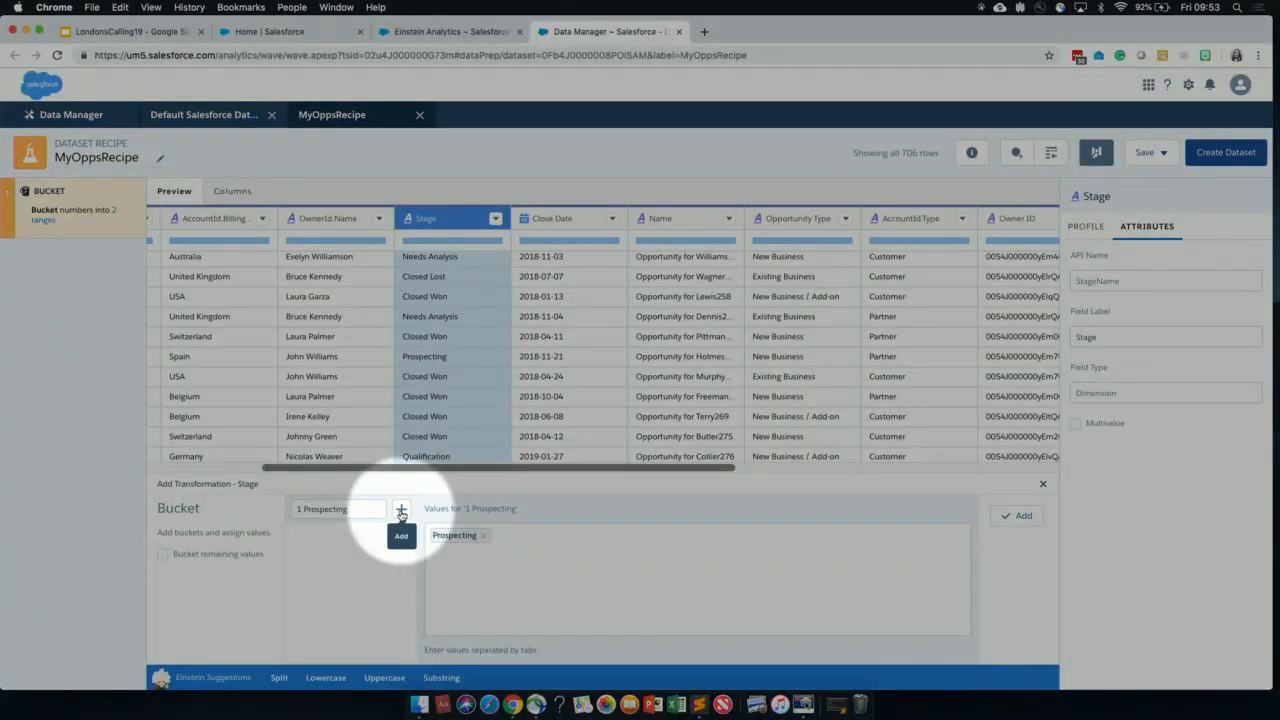
Add a second bucket named 2 Qualification and assign it the value Qualification
left_click(401, 512)
scroll(434, 420, "down", 3)
key("F1")
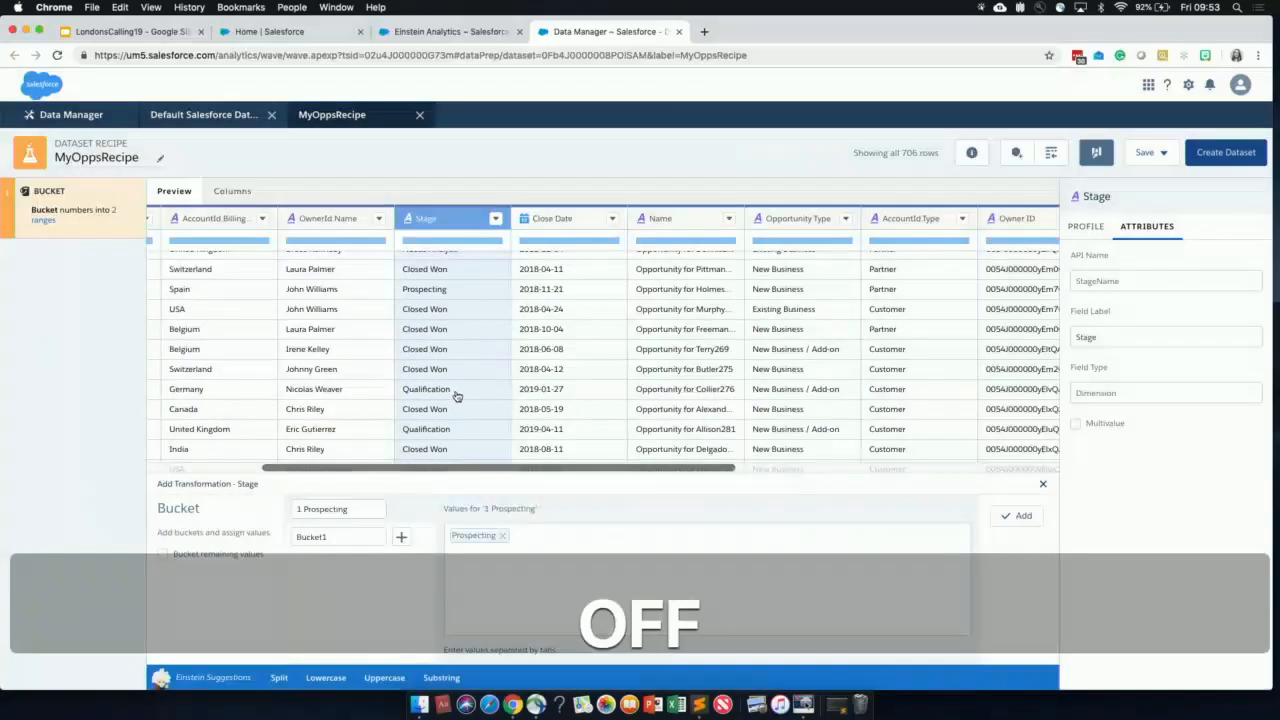
double_click(309, 536)
type("2 Qualification")
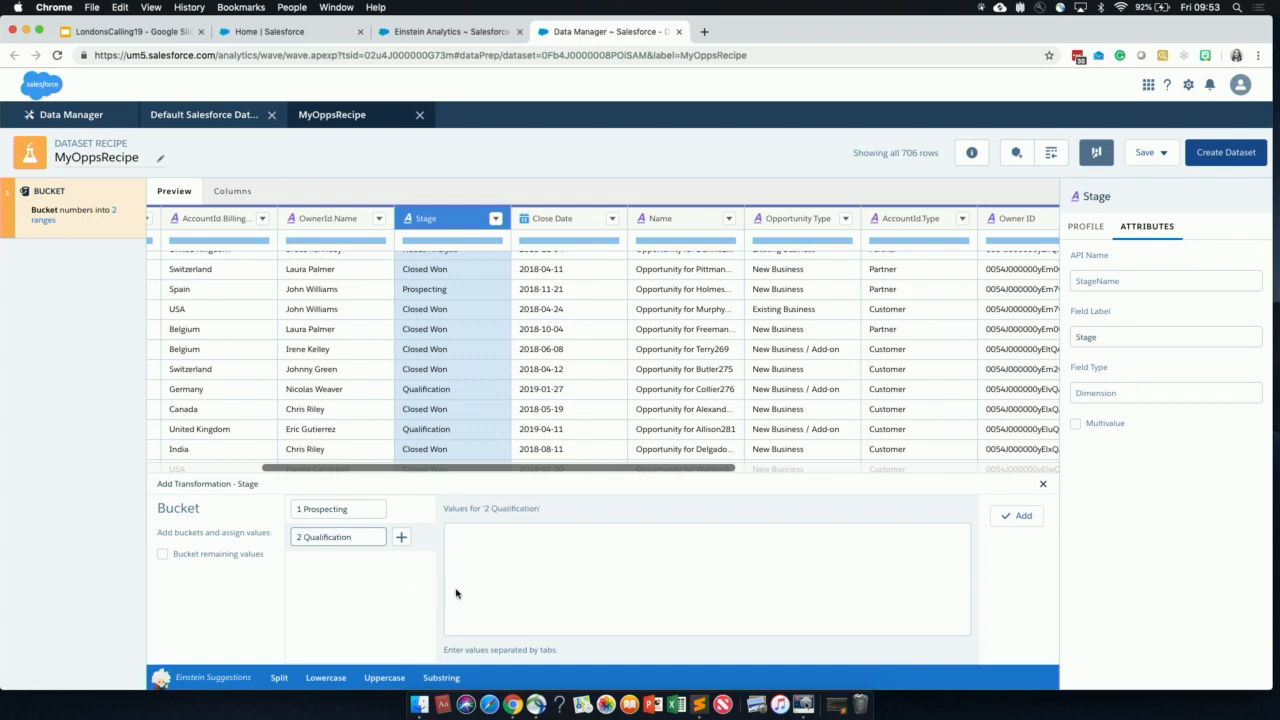
key("F1")
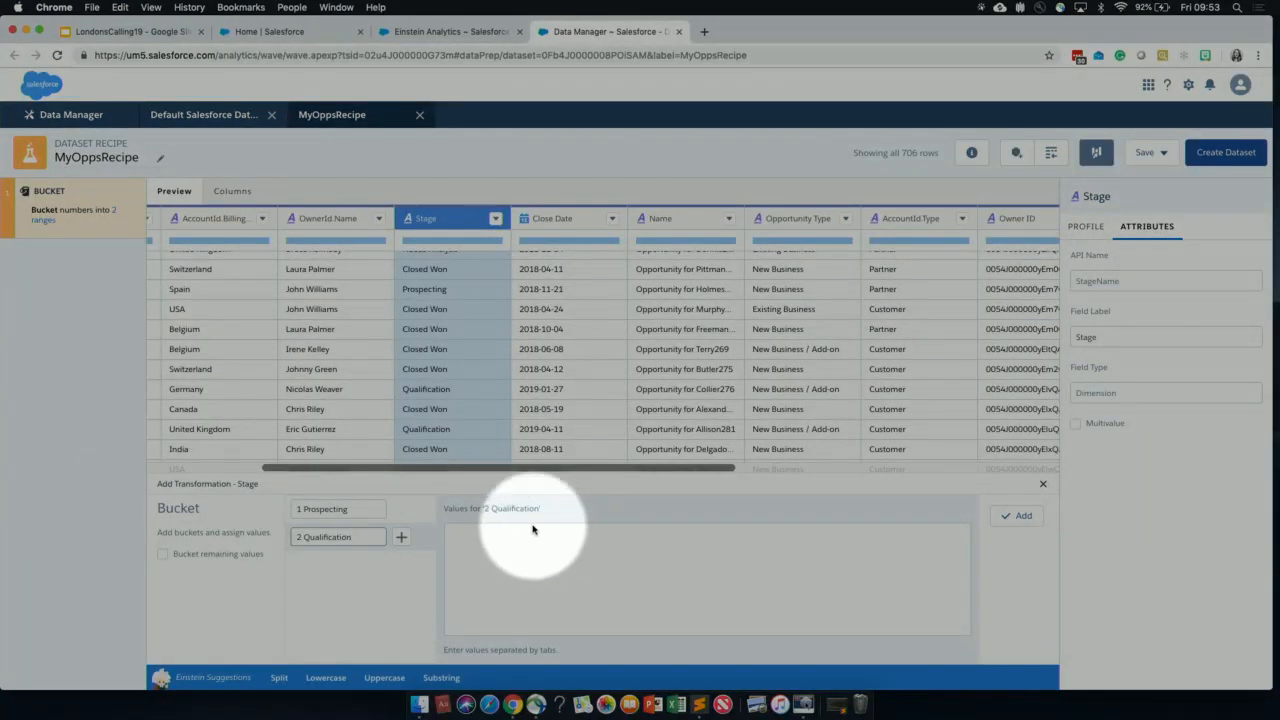
left_click(497, 541)
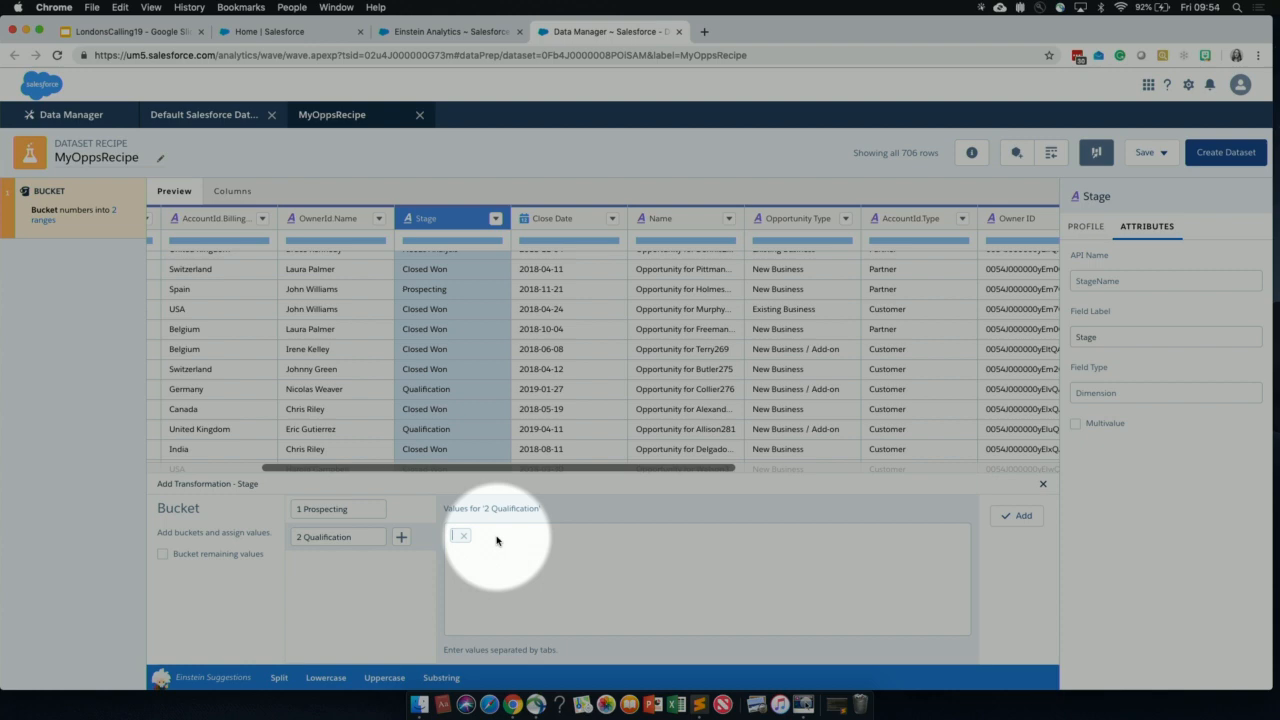
key("F1")
key("super+v")
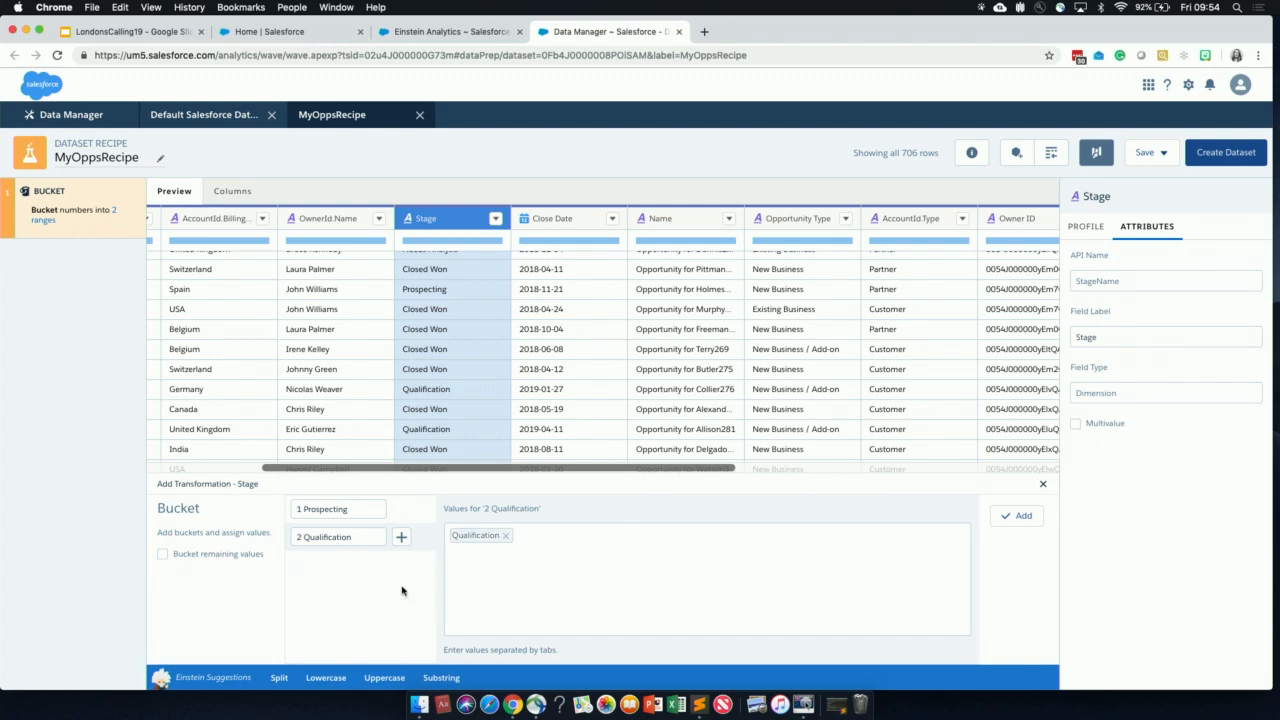
Add a third bucket named 4 Closed Won and assign it the value Closed Won
key("F1")
left_click(400, 540)
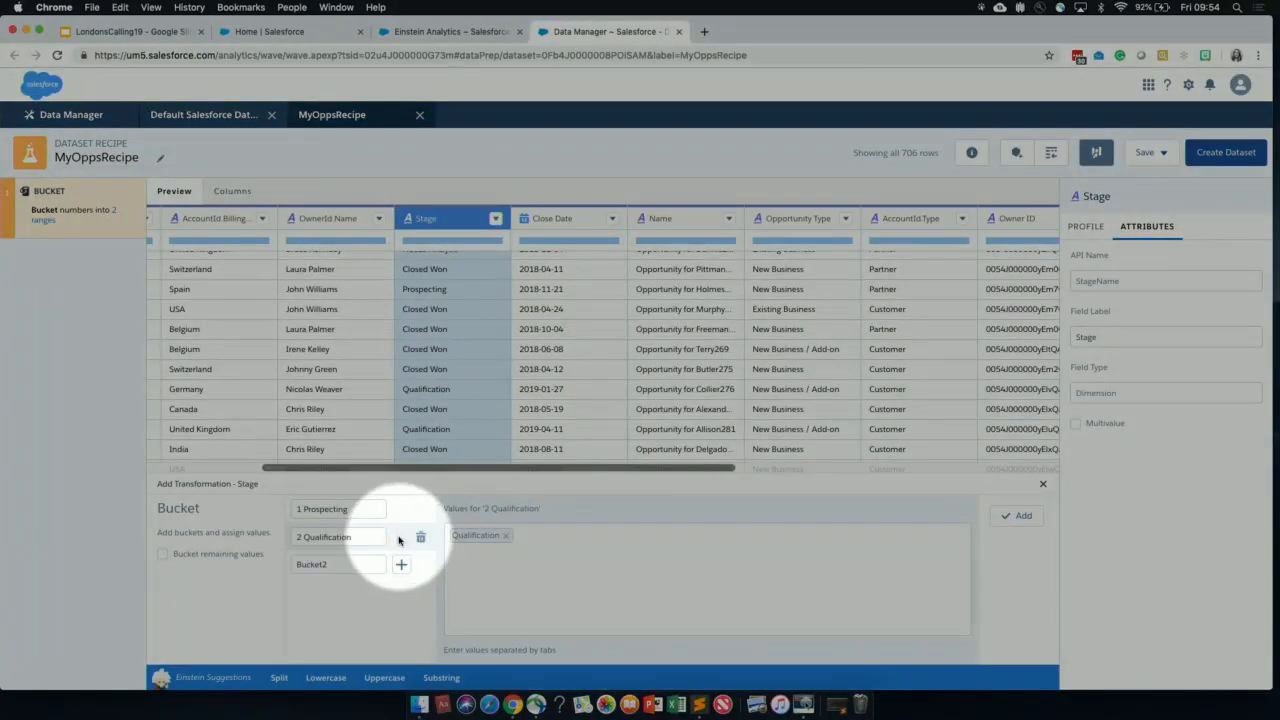
left_click(320, 563)
key("F1")
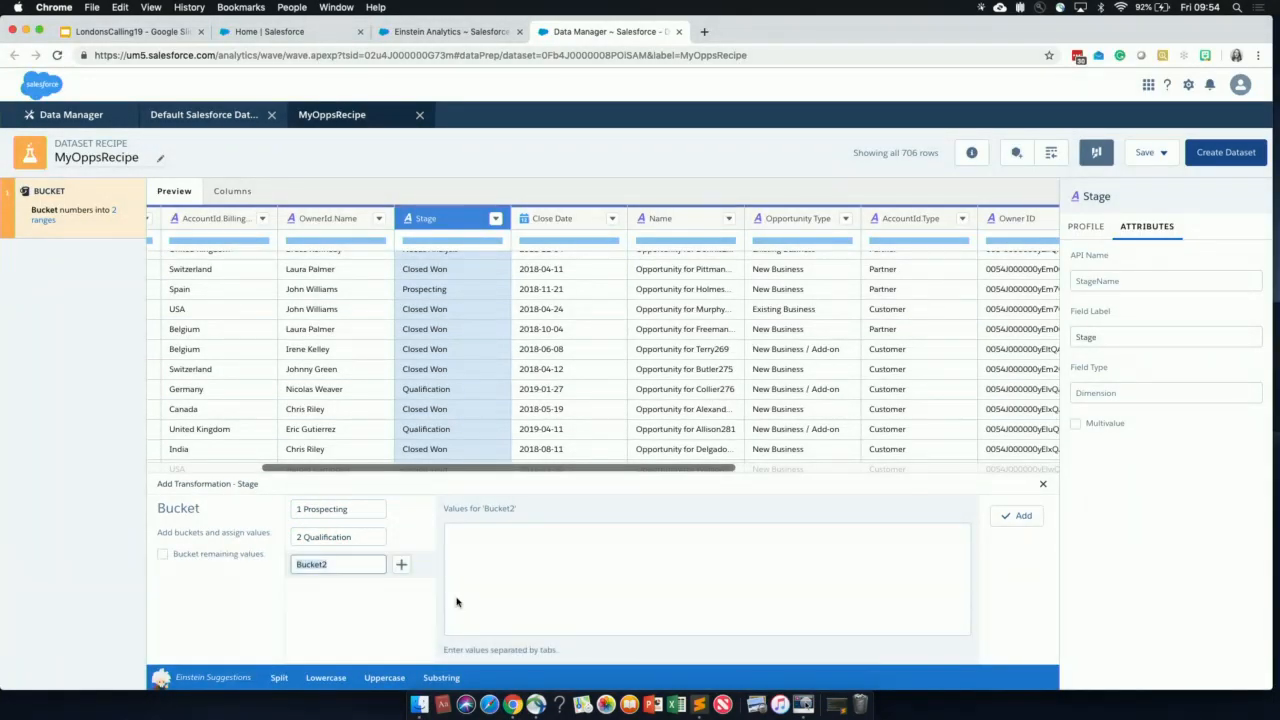
type("4 Closed Won")
scroll(441, 310, "down", 2)
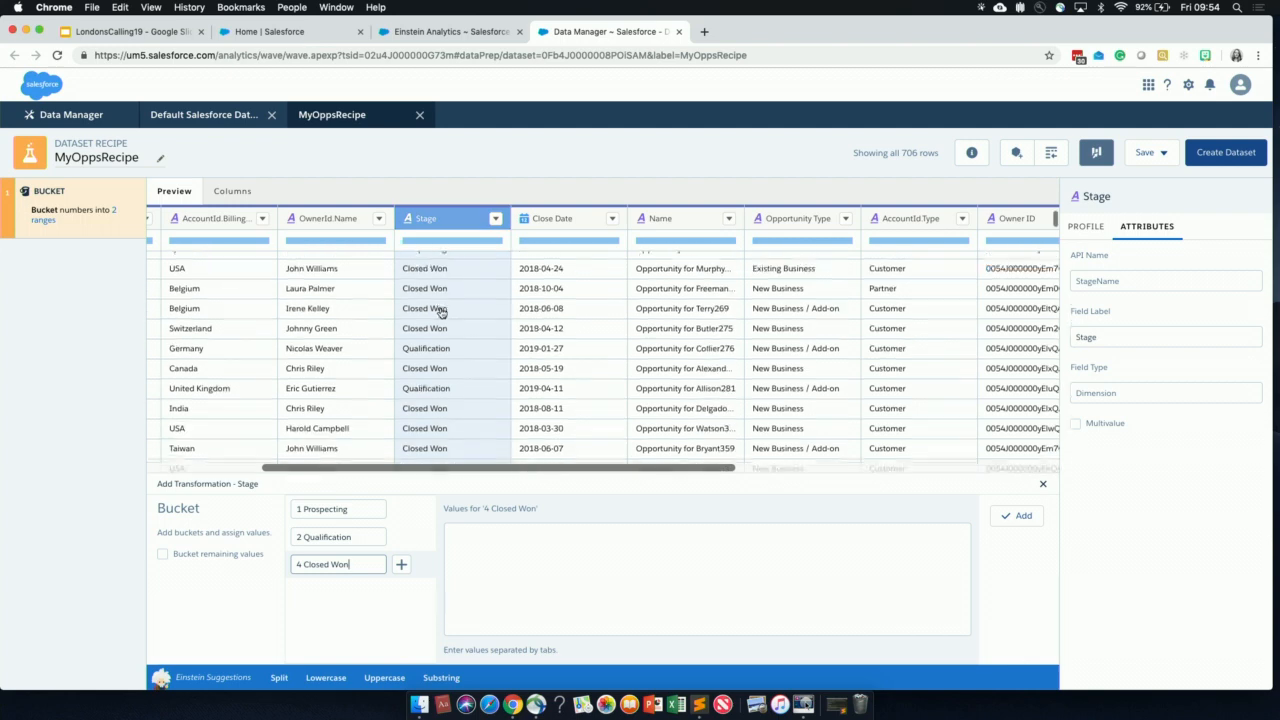
scroll(441, 310, "up", 1)
left_click(463, 537)
type("Clos")
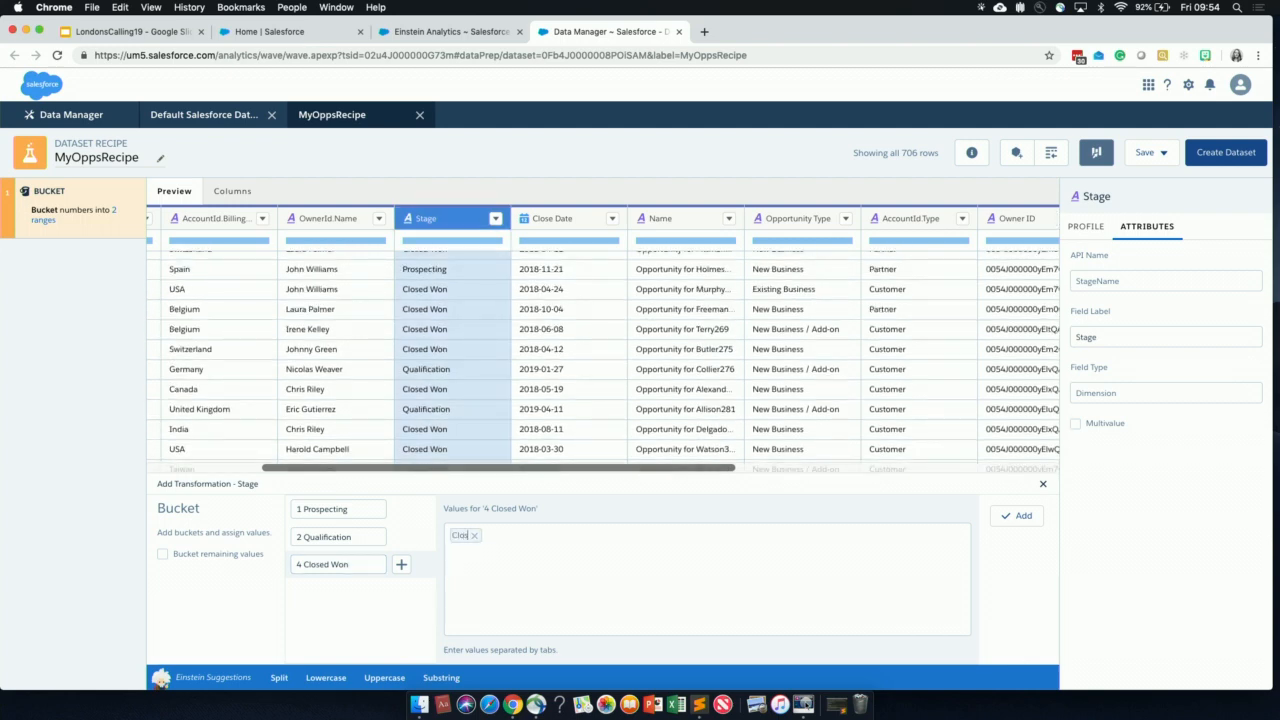
type("ed Won")
Add a fourth bucket named 5 Closed Lost and assign it the value Closed Lost
left_click(401, 564)
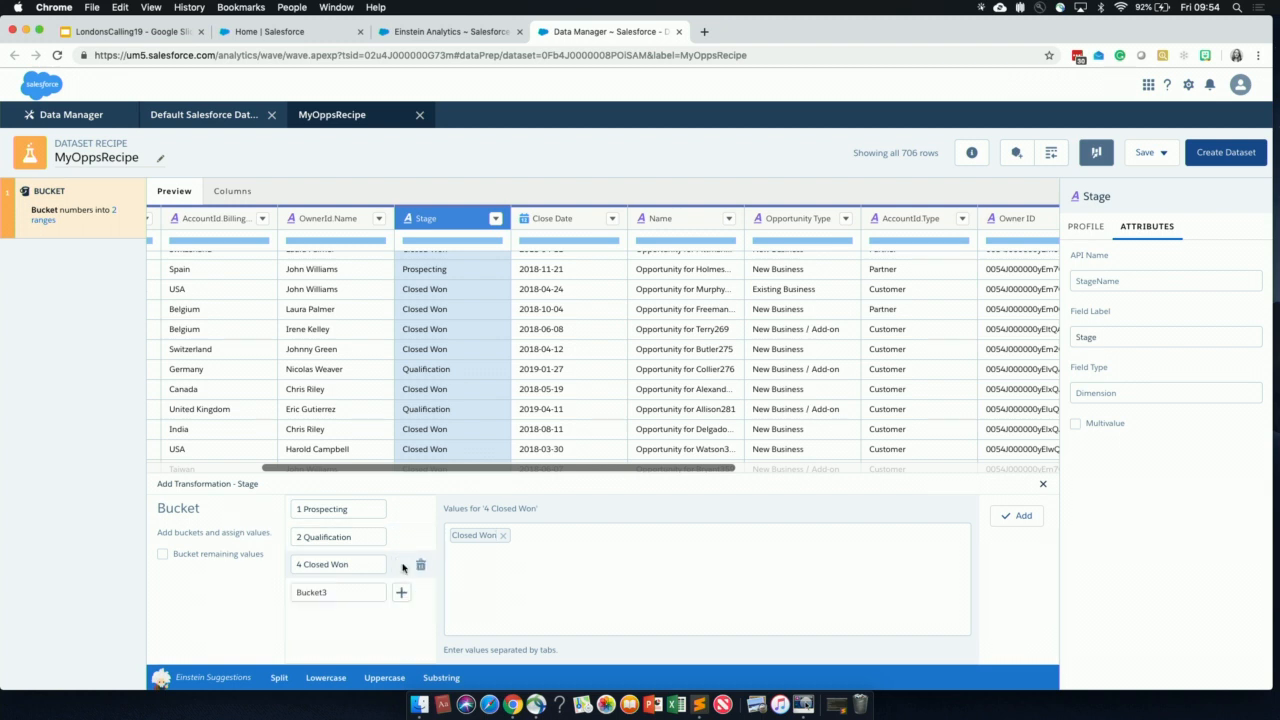
left_click(316, 592)
key("super+a")
type("5 Closed ")
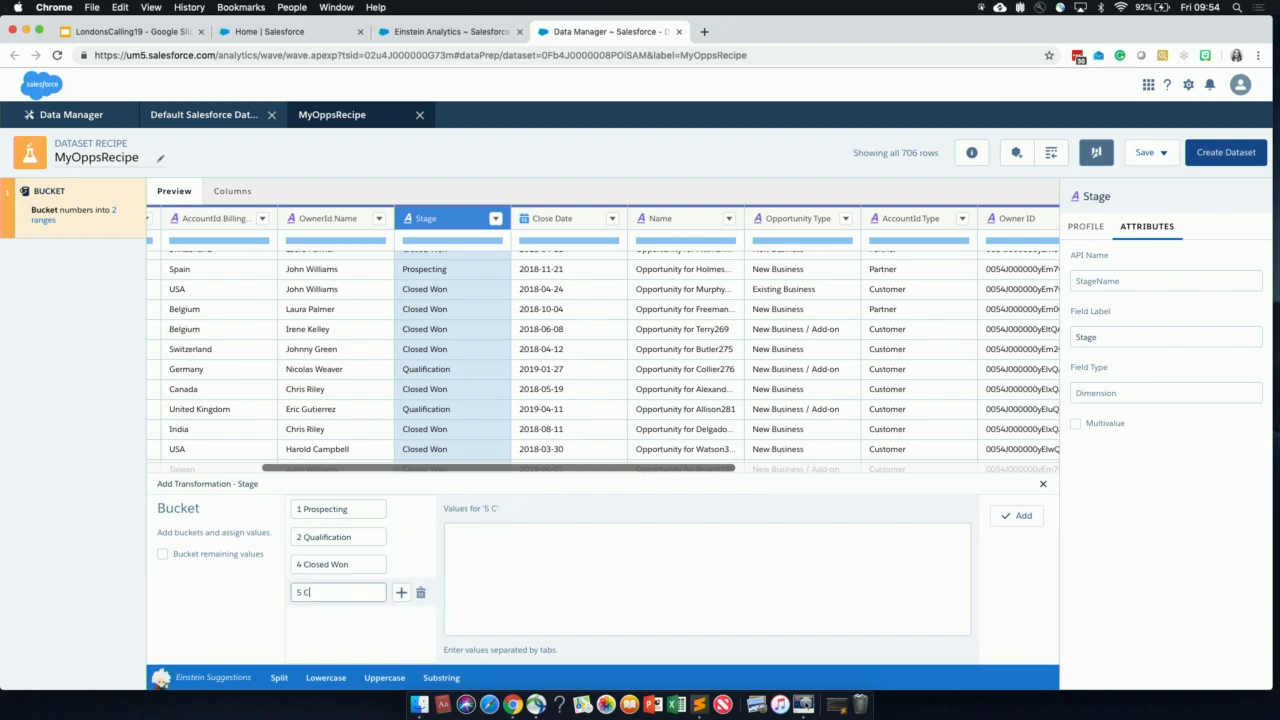
type("Lost")
left_click(477, 547)
type("Closed Lost")
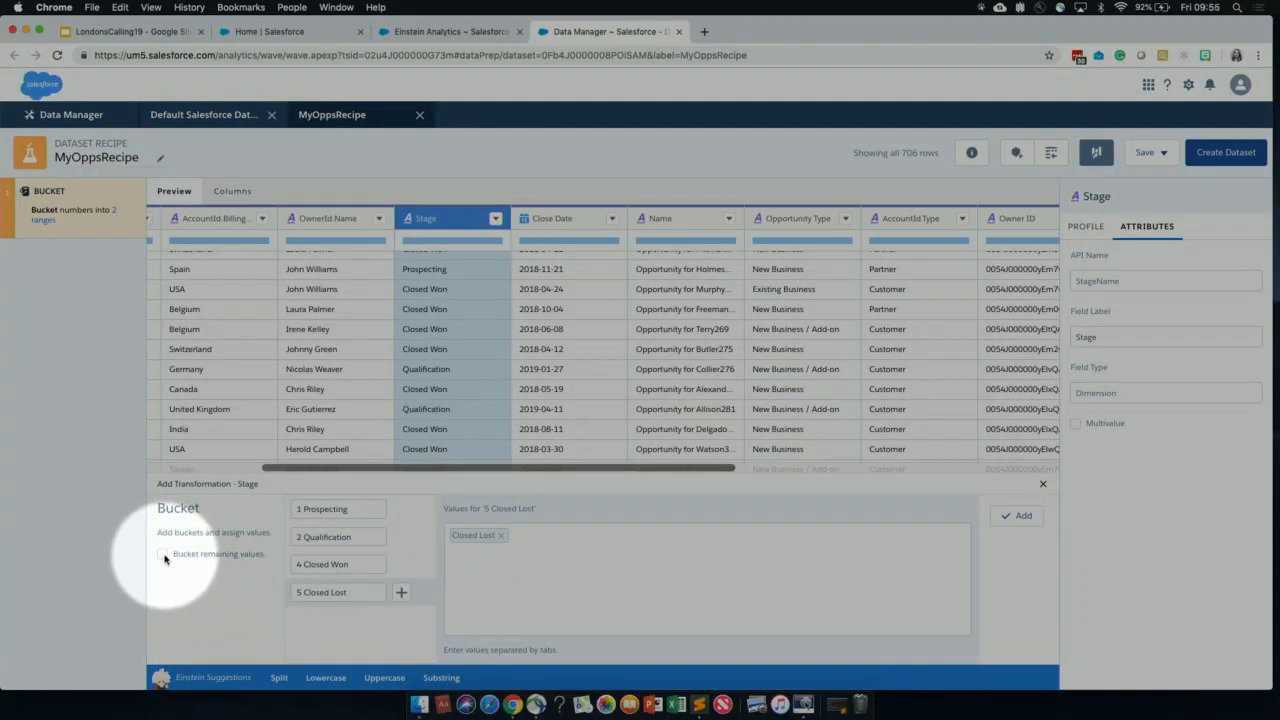
Bucket the remaining Stage values as 3 Proposal and add the transformation to the recipe
left_click(163, 555)
left_click(200, 574)
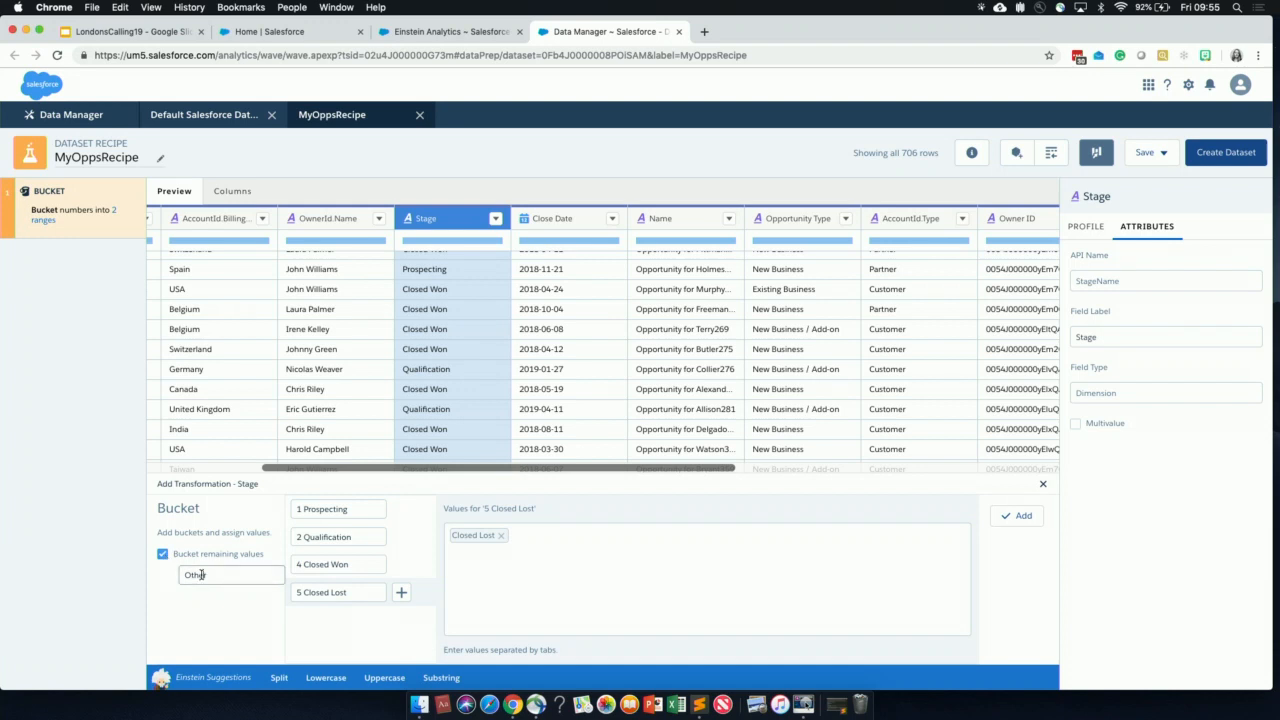
key("BackSpace")
key("BackSpace")
key("BackSpace")
key("BackSpace")
key("BackSpace")
type("3 Proposal")
left_click(216, 635)
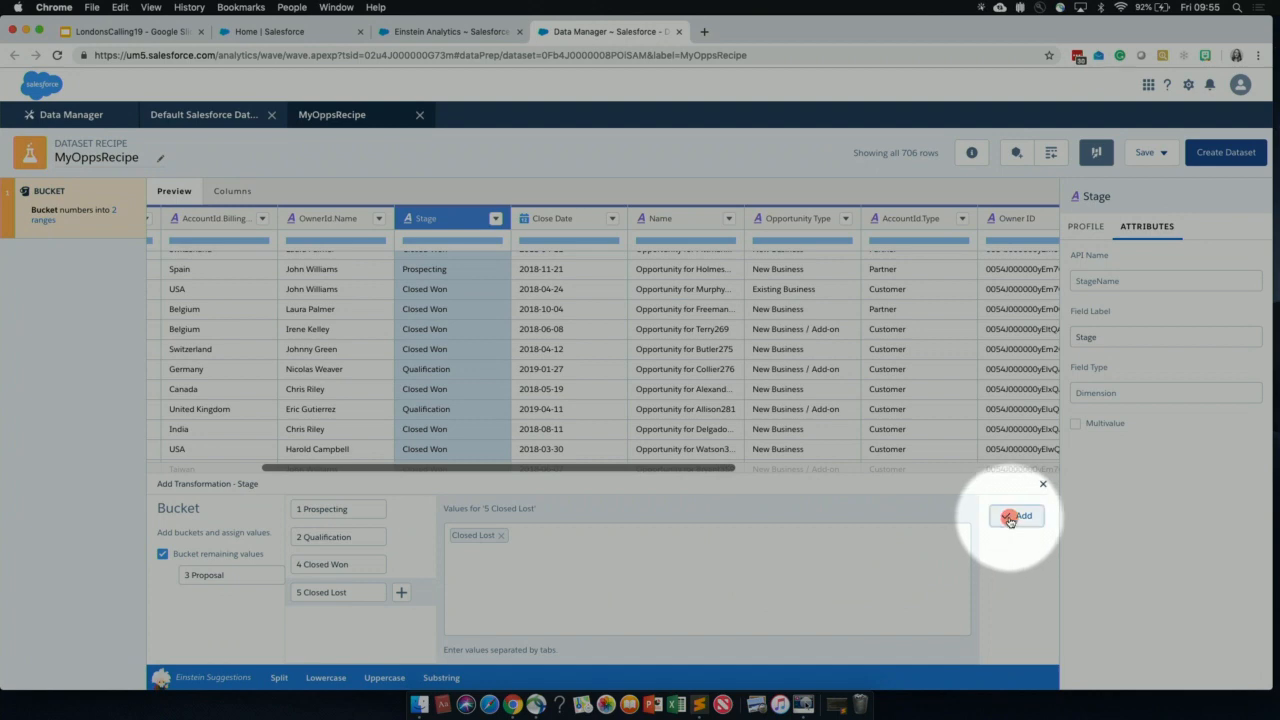
left_click(1007, 525)
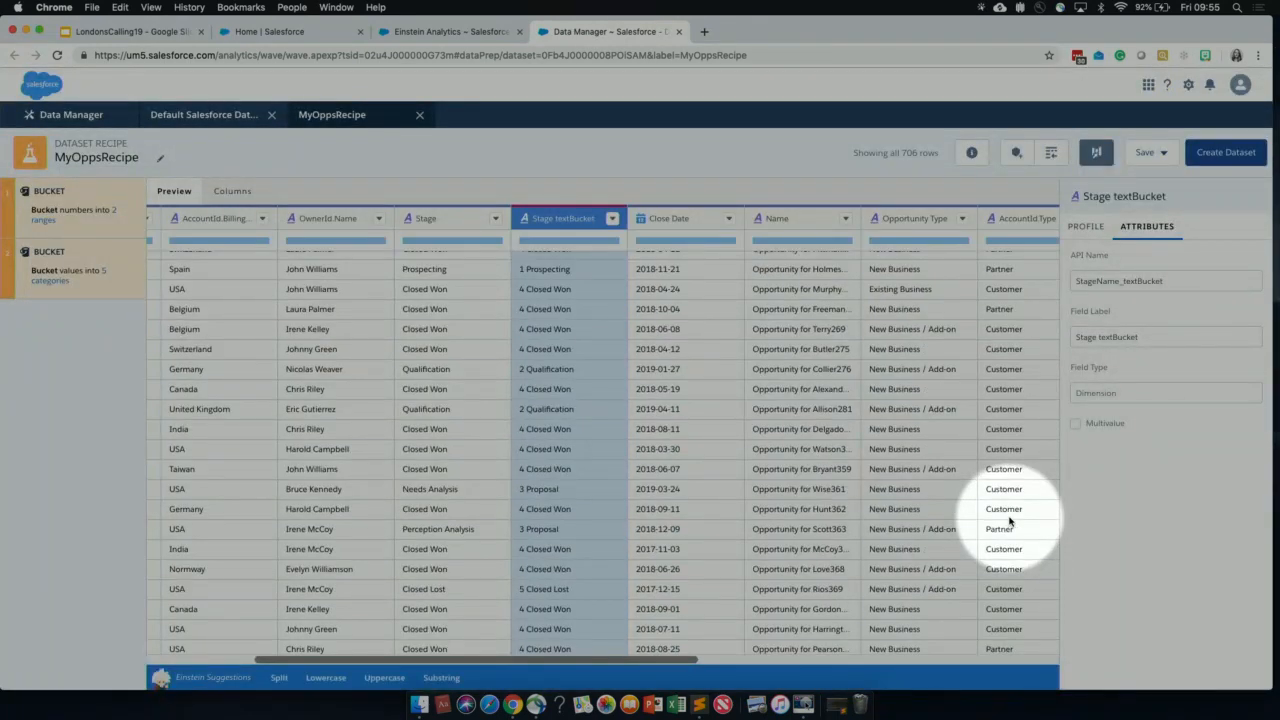
Change the API name of the new Stage bucket column to StortedStage
key("F1")
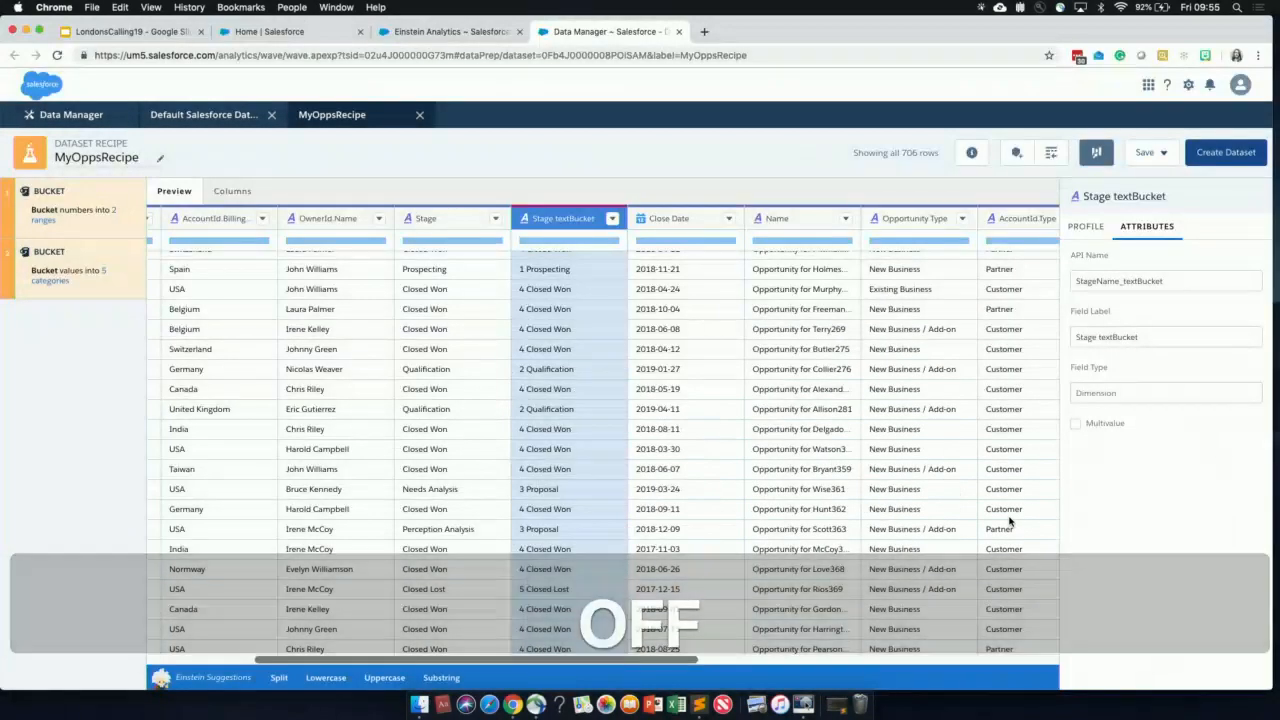
key("F1")
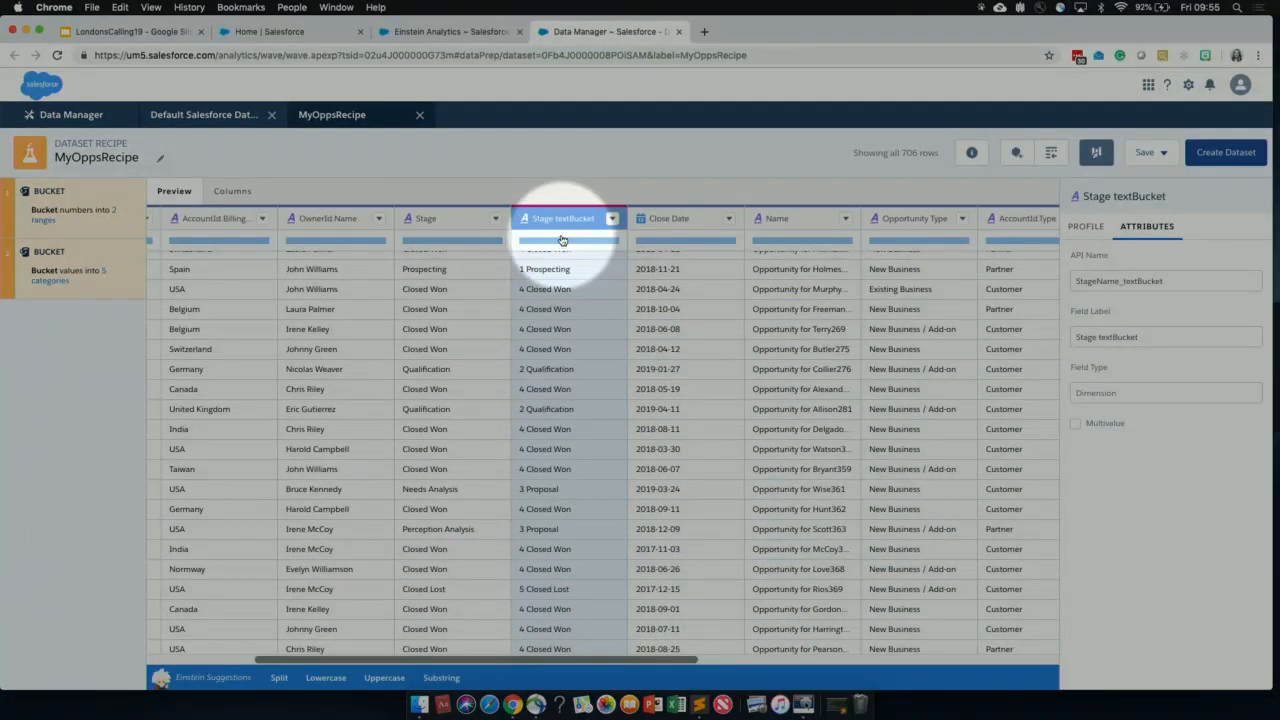
key("F1")
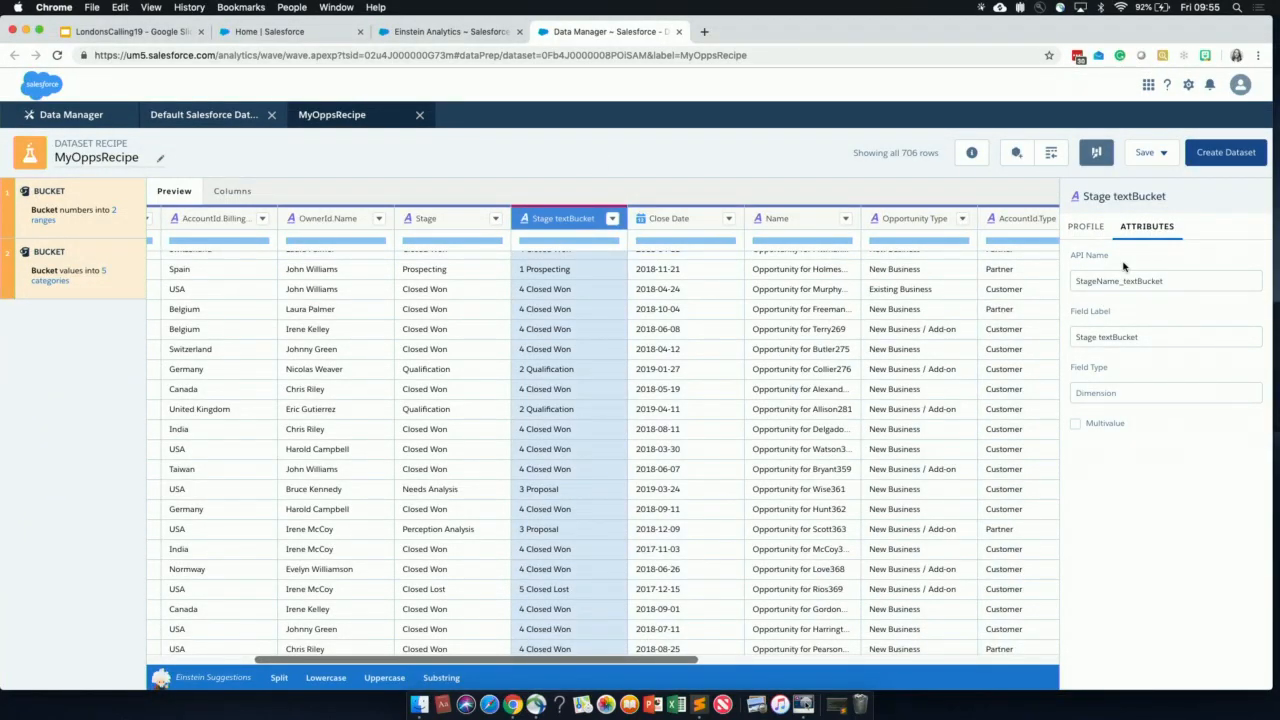
key("F1")
double_click(1095, 283)
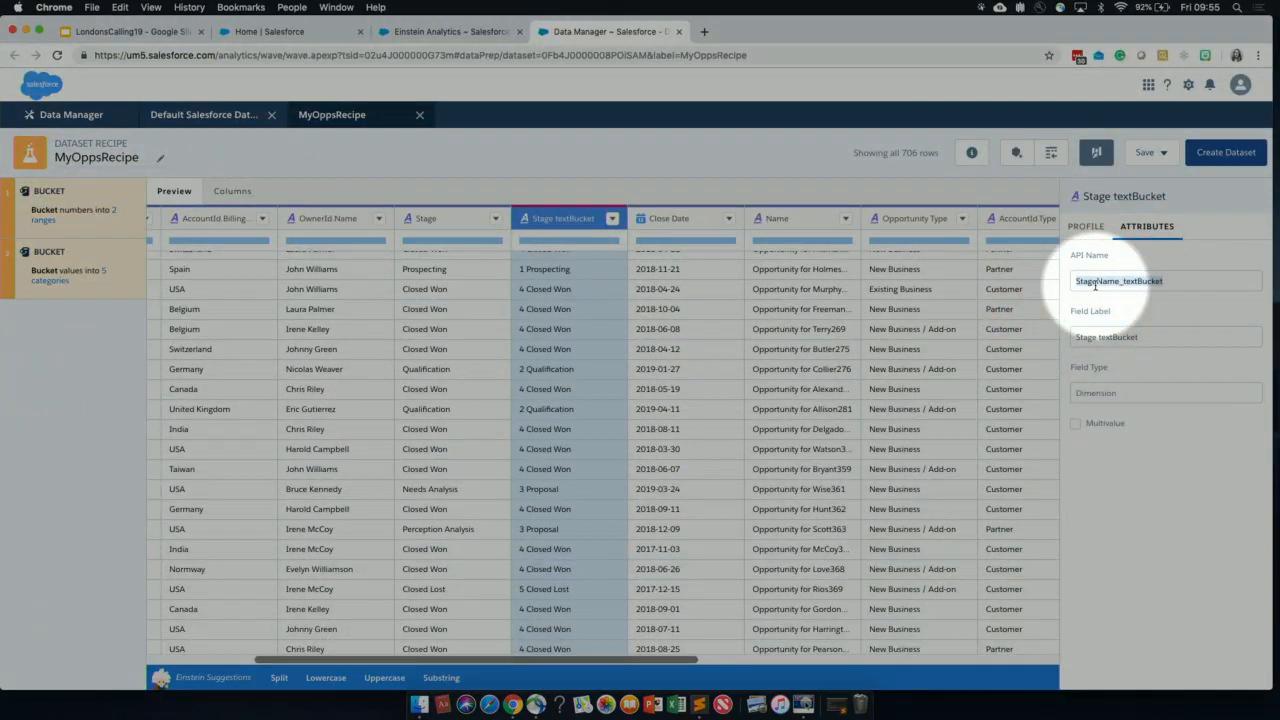
key("F1")
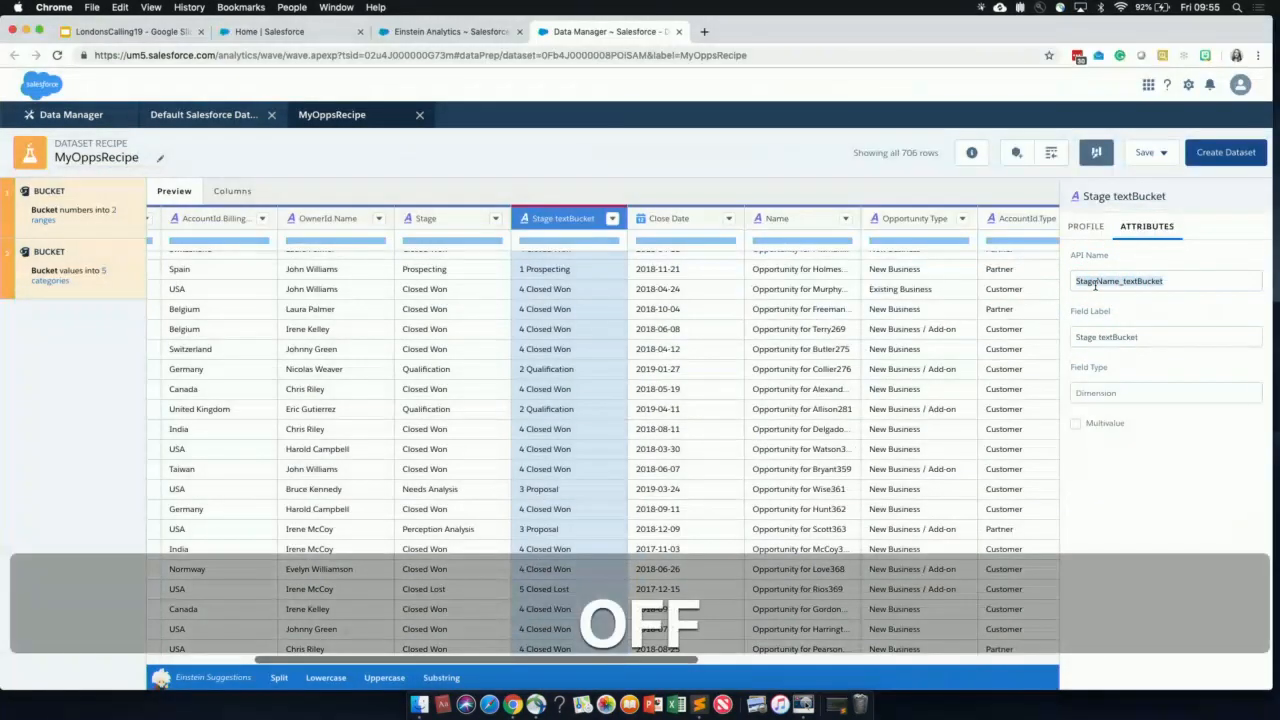
type("StortedStage")
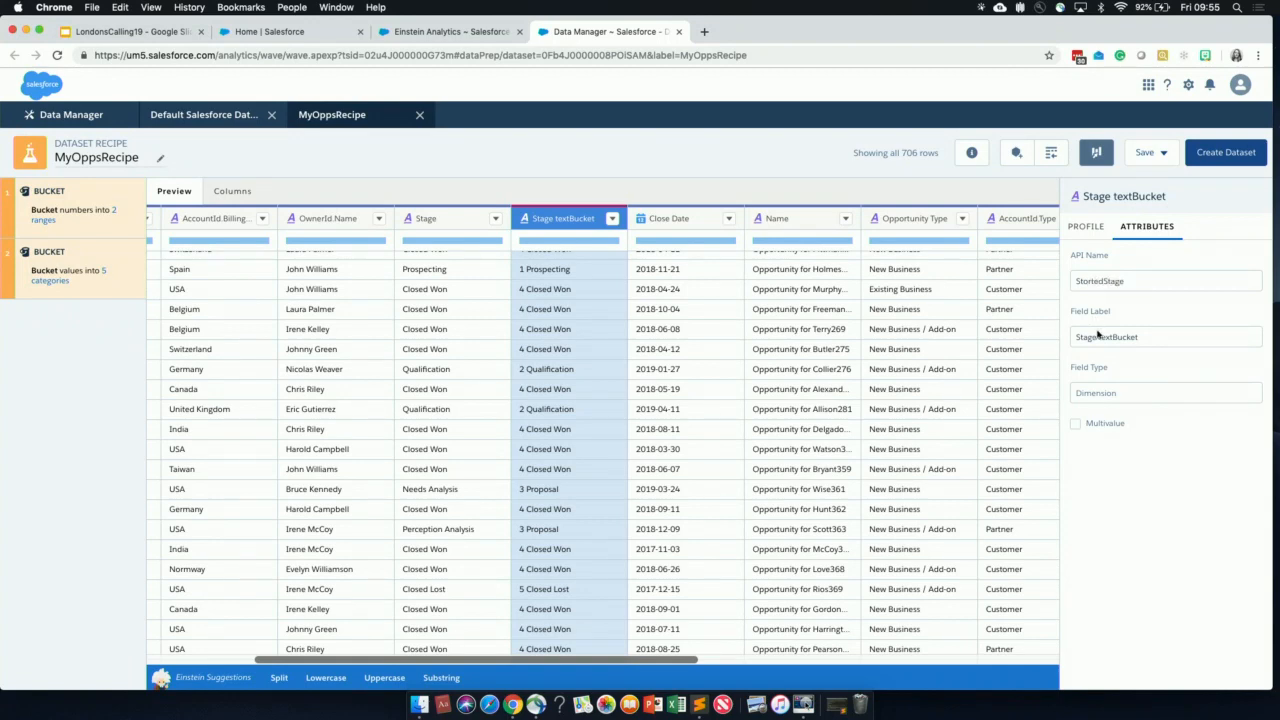
Correct the Stage bucket column's API name to SortedStage and set its field label to SortedStage
left_click(1083, 281)
key("BackSpace")
left_click(1125, 343)
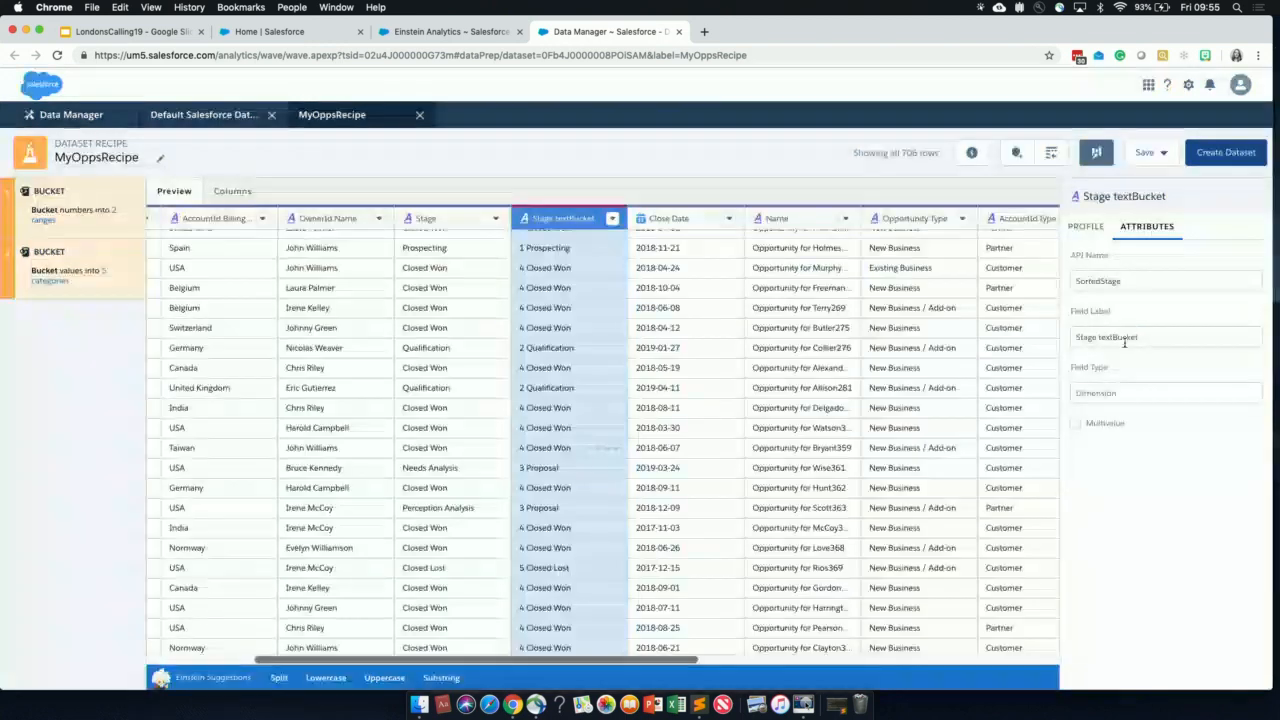
triple_click(1125, 343)
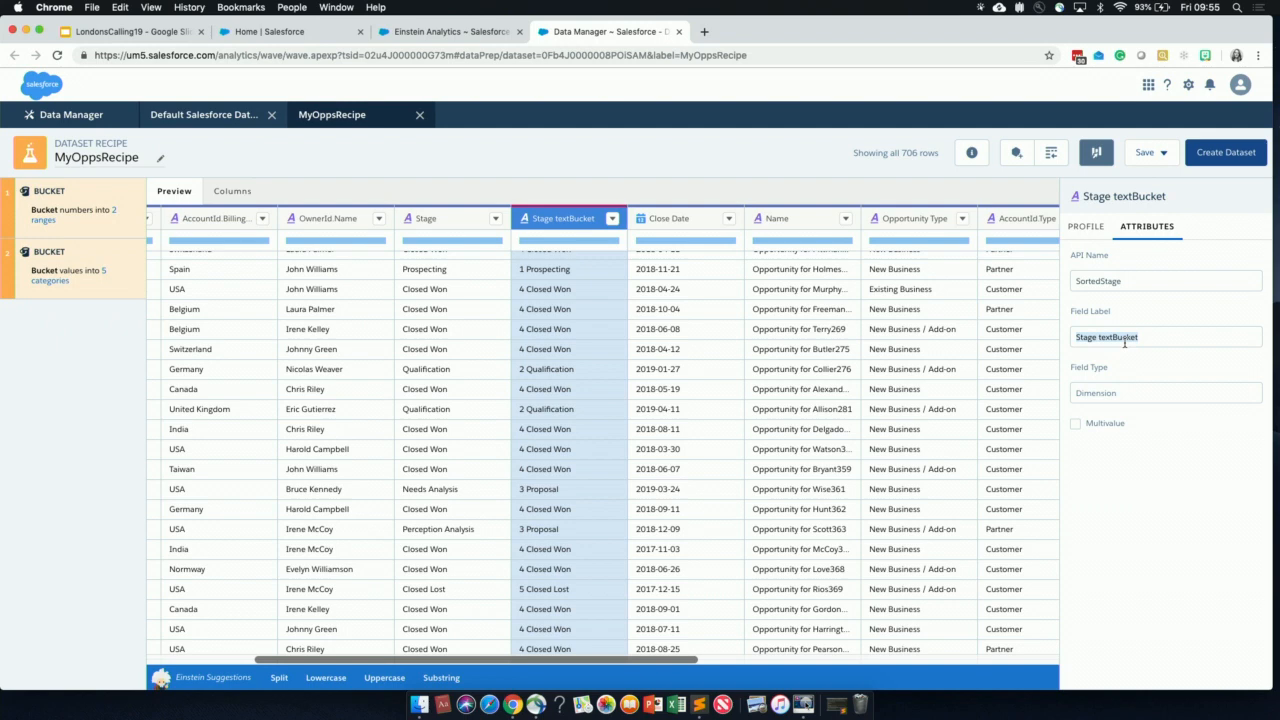
type("SortedStage")
left_click(1147, 479)
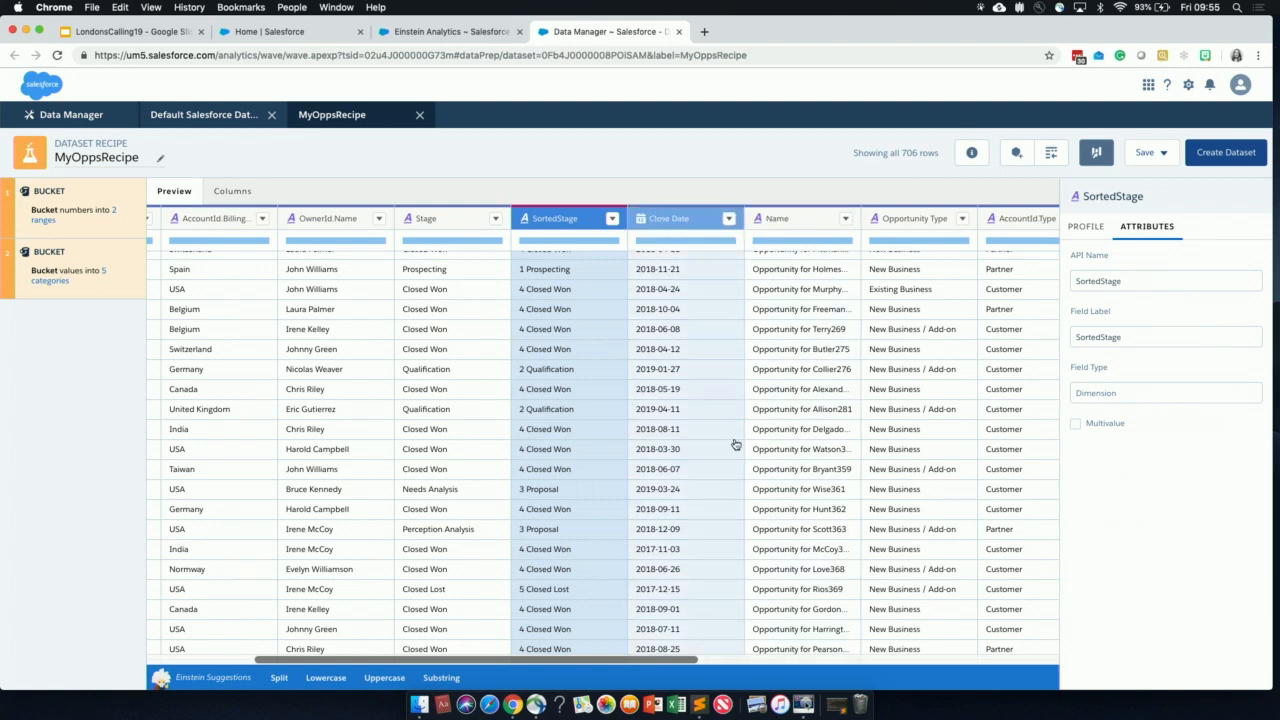
key("F1")
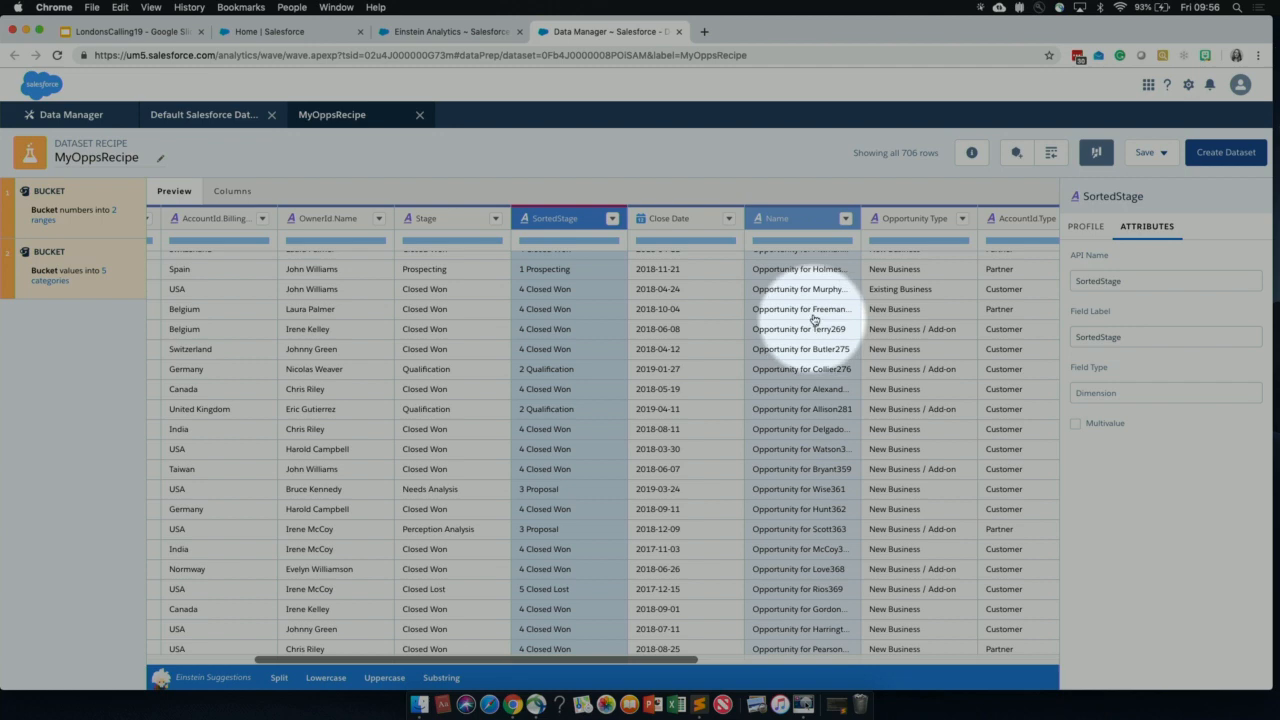
key("F1")
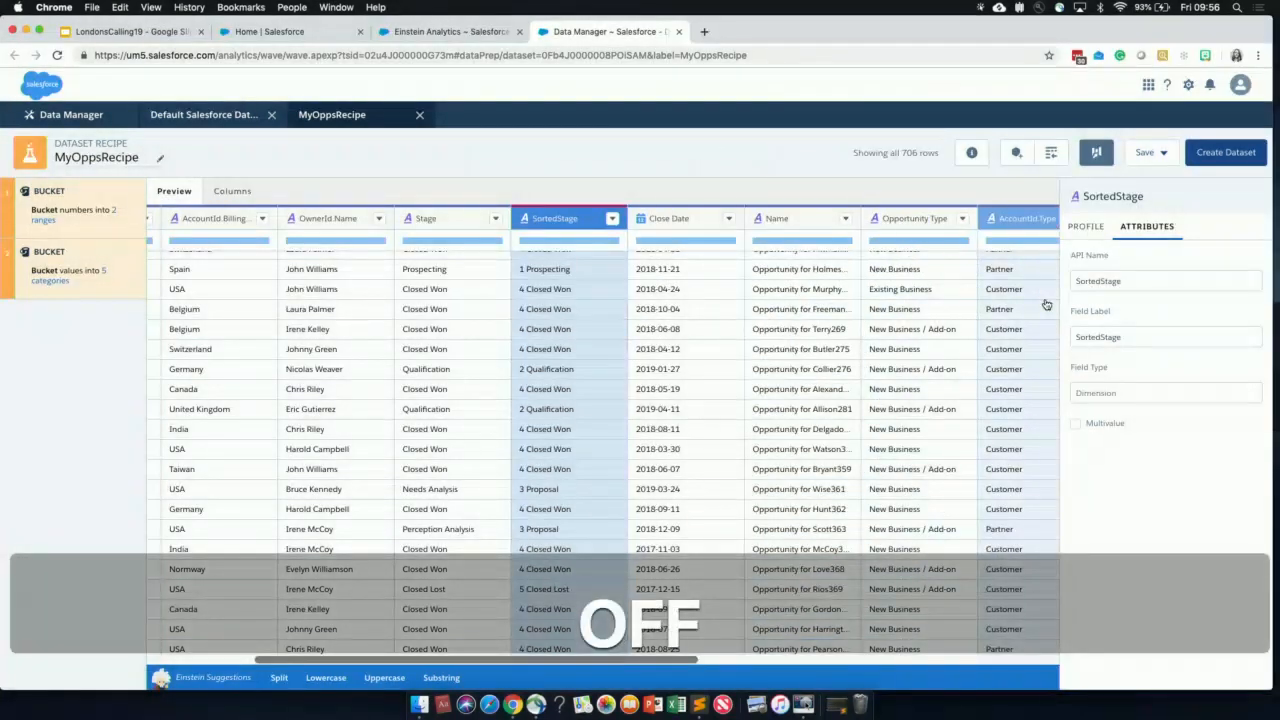
key("F1")
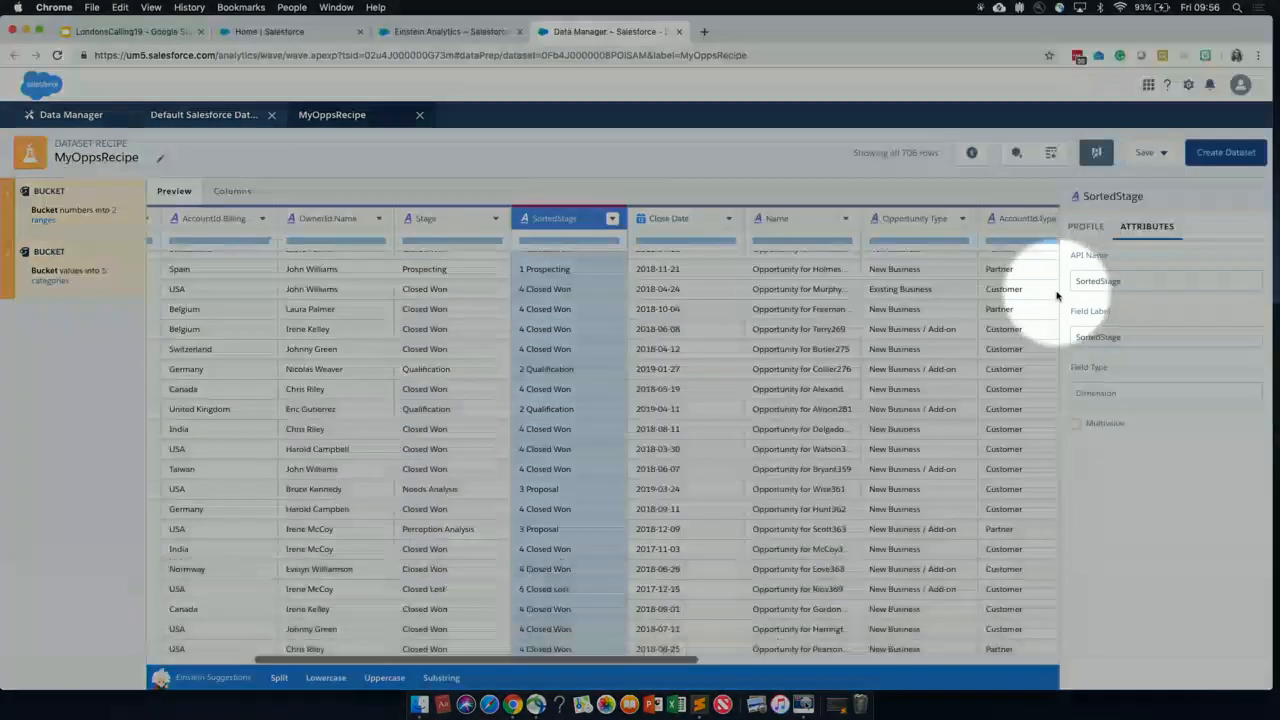
Start creating the MyOppsRecipe target dataset from the recipe and assign it to the London's Calling app
left_click(1217, 160)
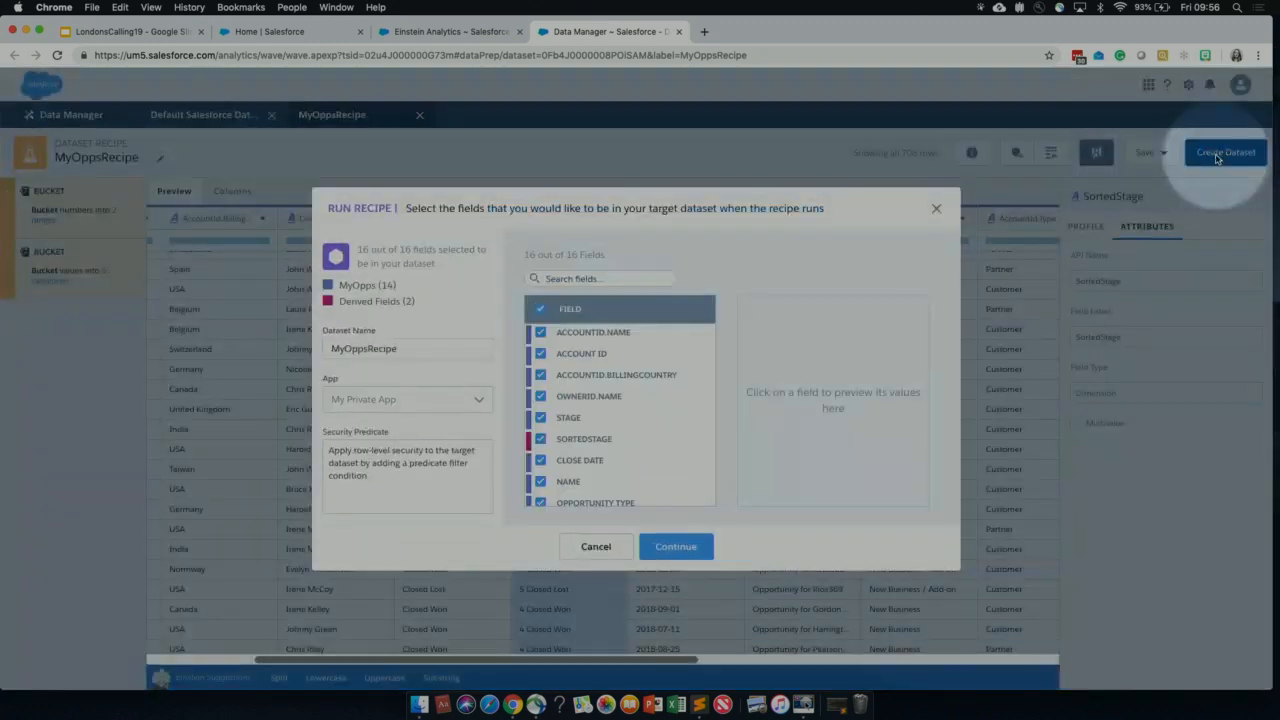
key("F1")
key("F1")
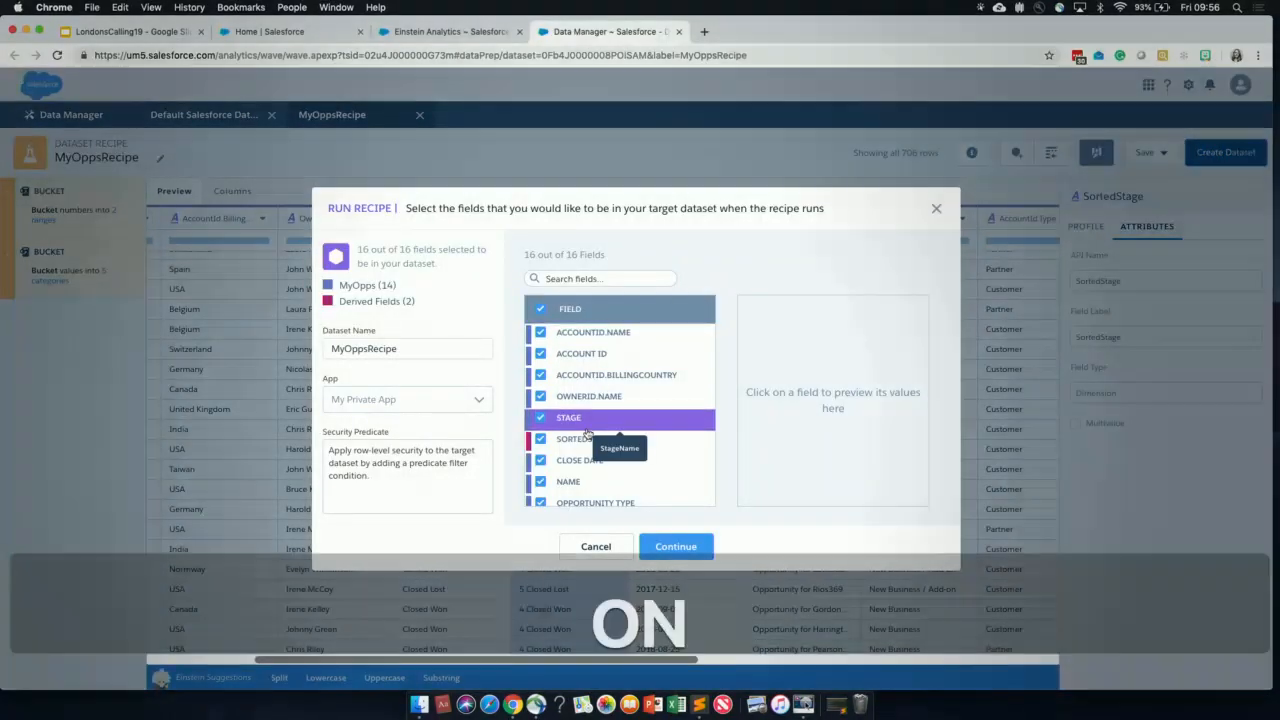
left_click(366, 405)
key("F1")
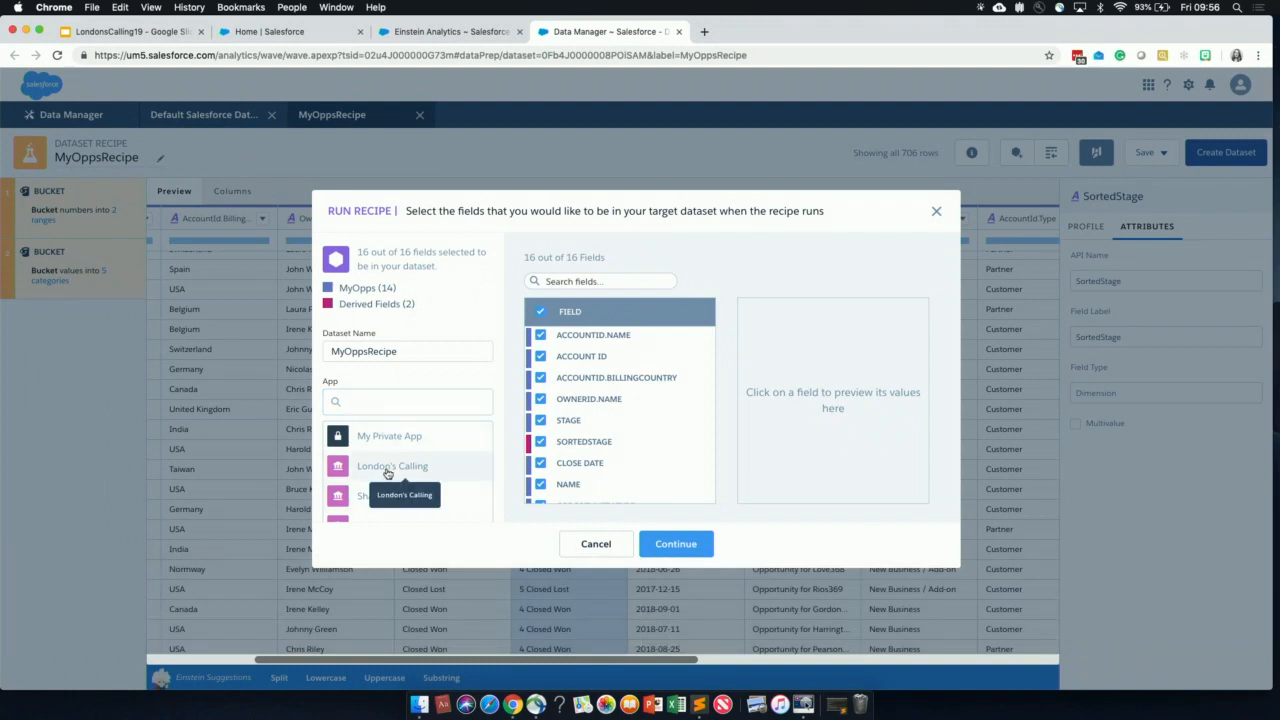
left_click(388, 473)
Keep all fields in the target dataset and run the recipe this time only, without a schedule
scroll(579, 421, "down", 1)
key("F1")
scroll(545, 420, "down", 3)
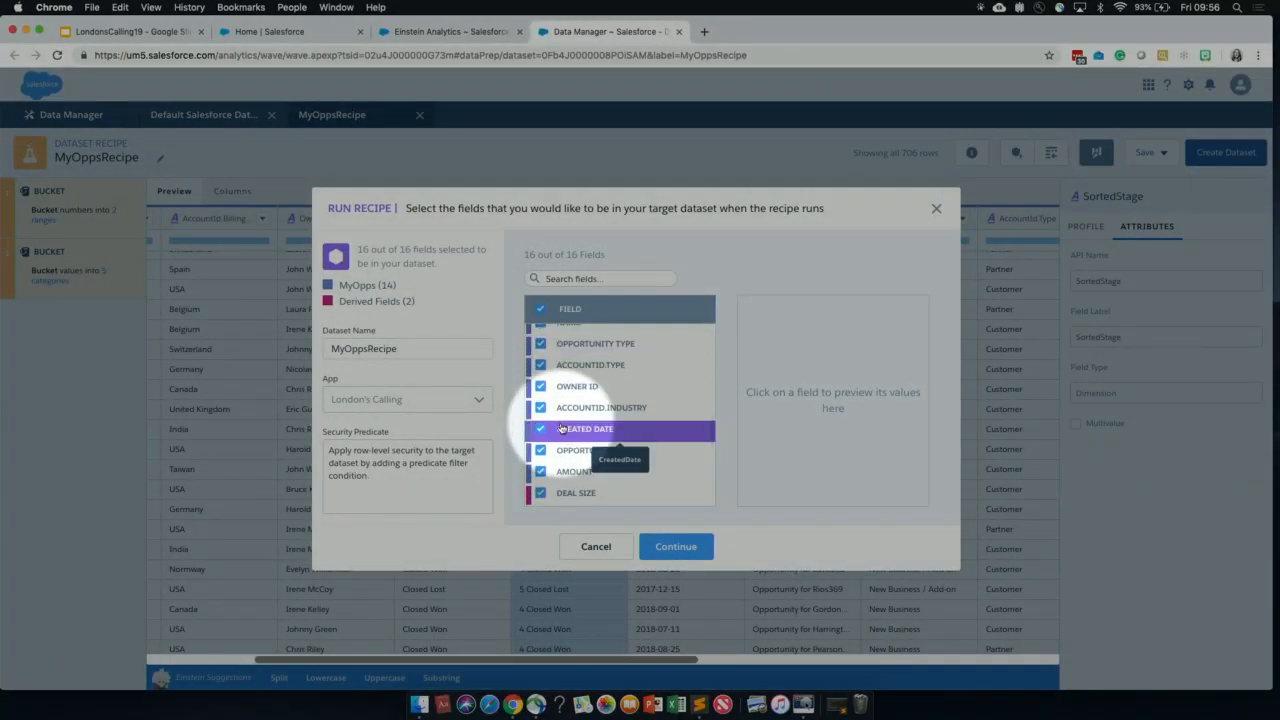
key("F1")
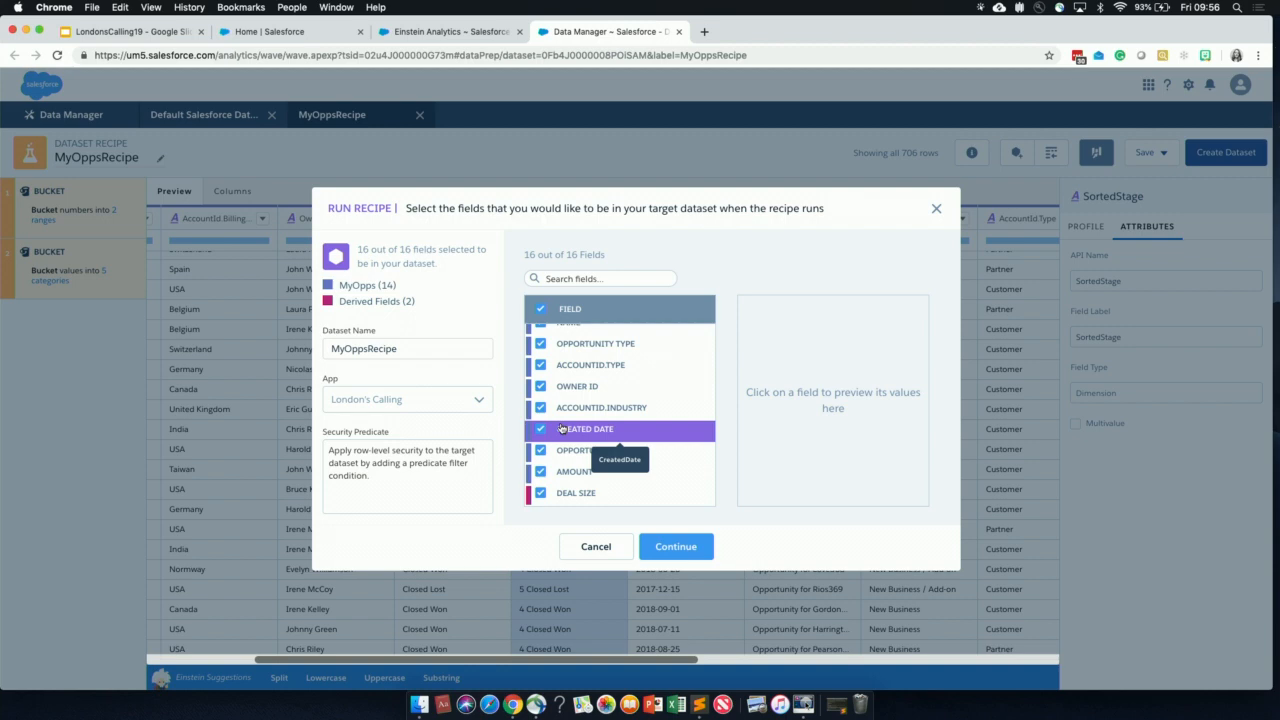
left_click(693, 549)
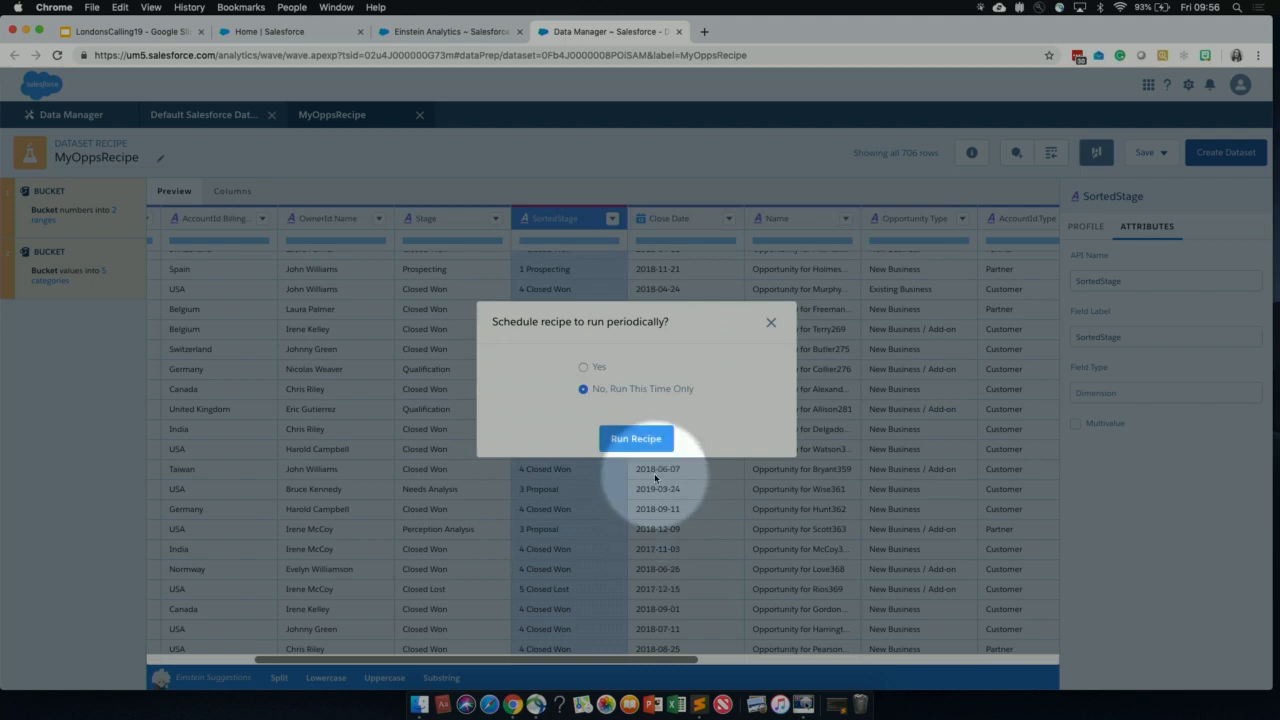
key("F1")
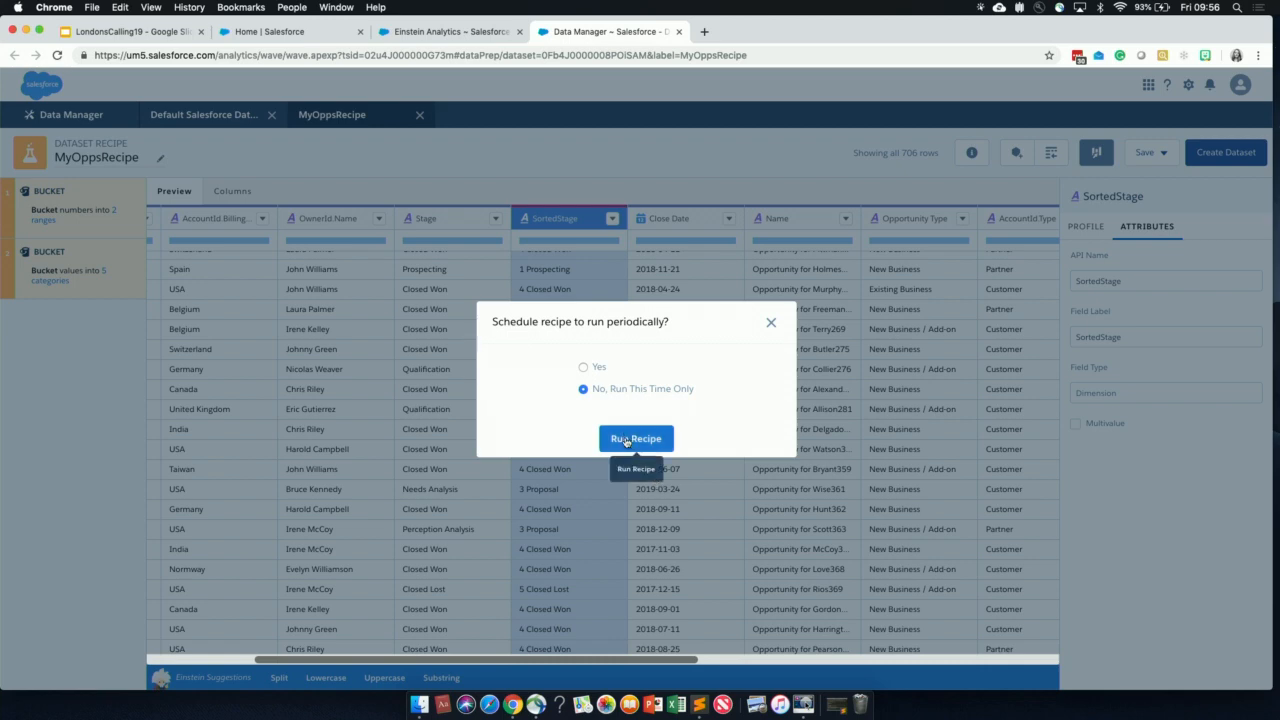
left_click(626, 439)
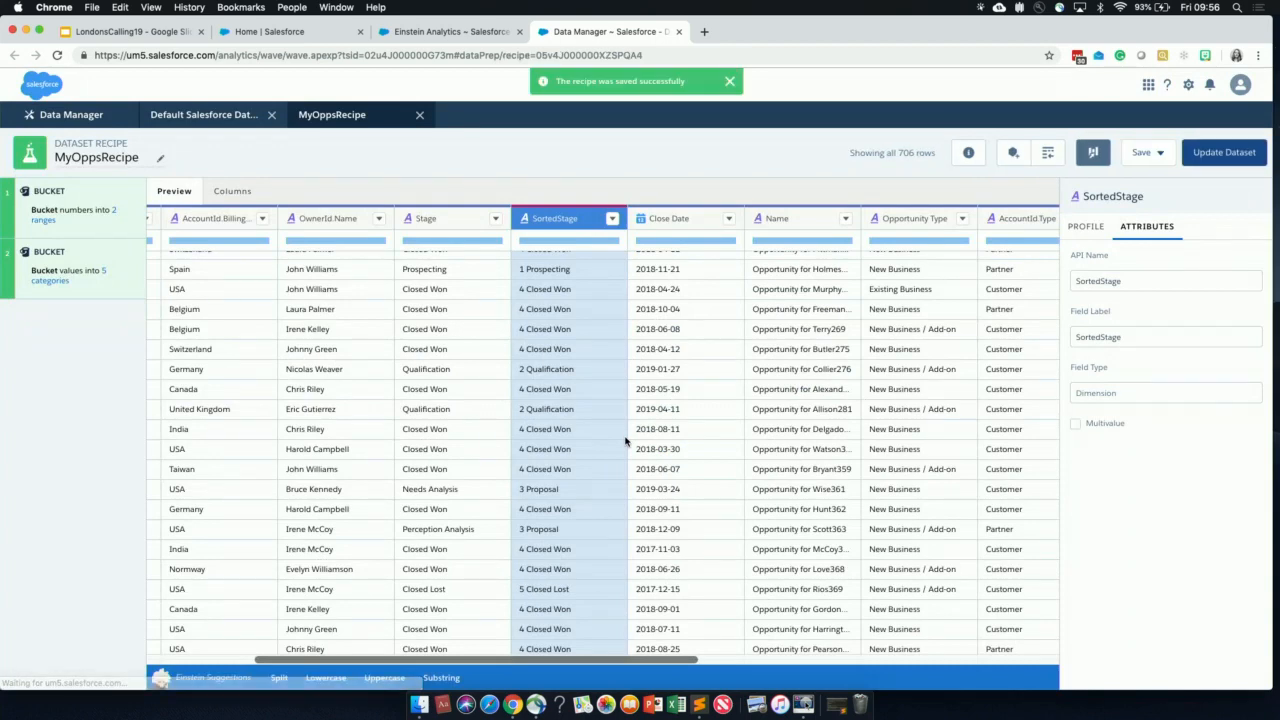
Check the progress of the MyOppsRecipe_recipe job in the Data Manager monitor, refreshing the job list
left_click(204, 115)
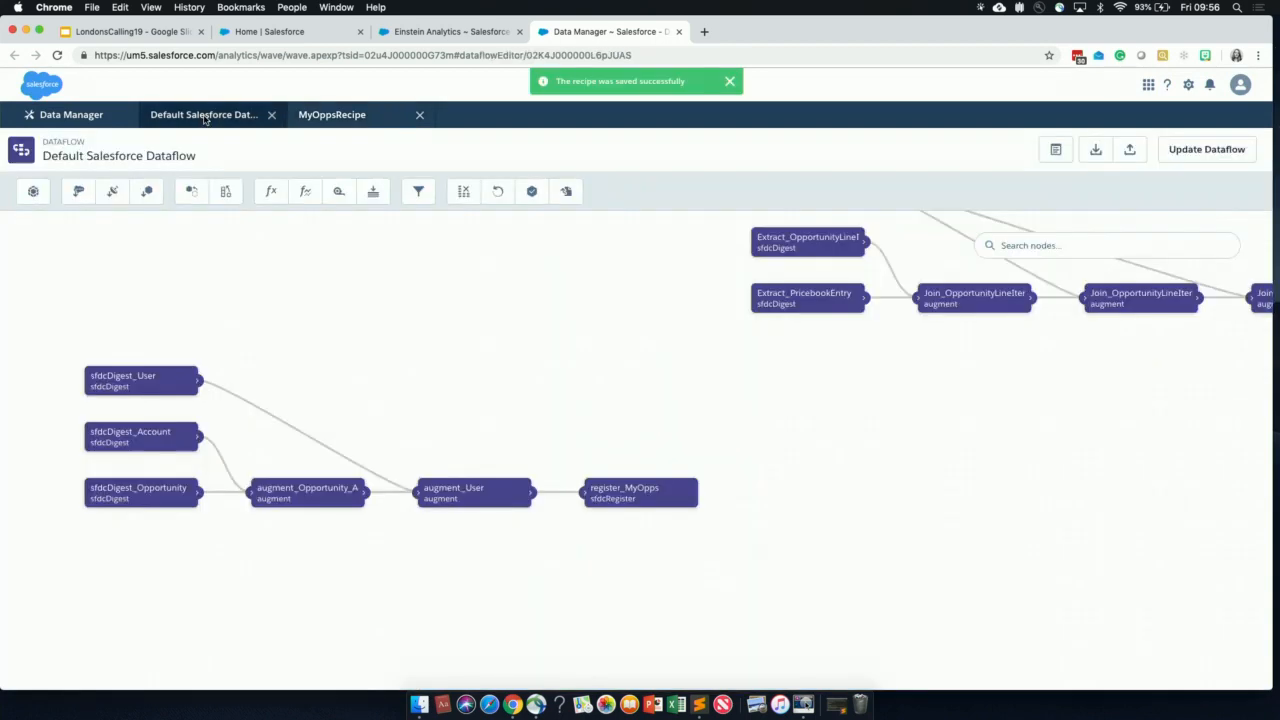
left_click(51, 112)
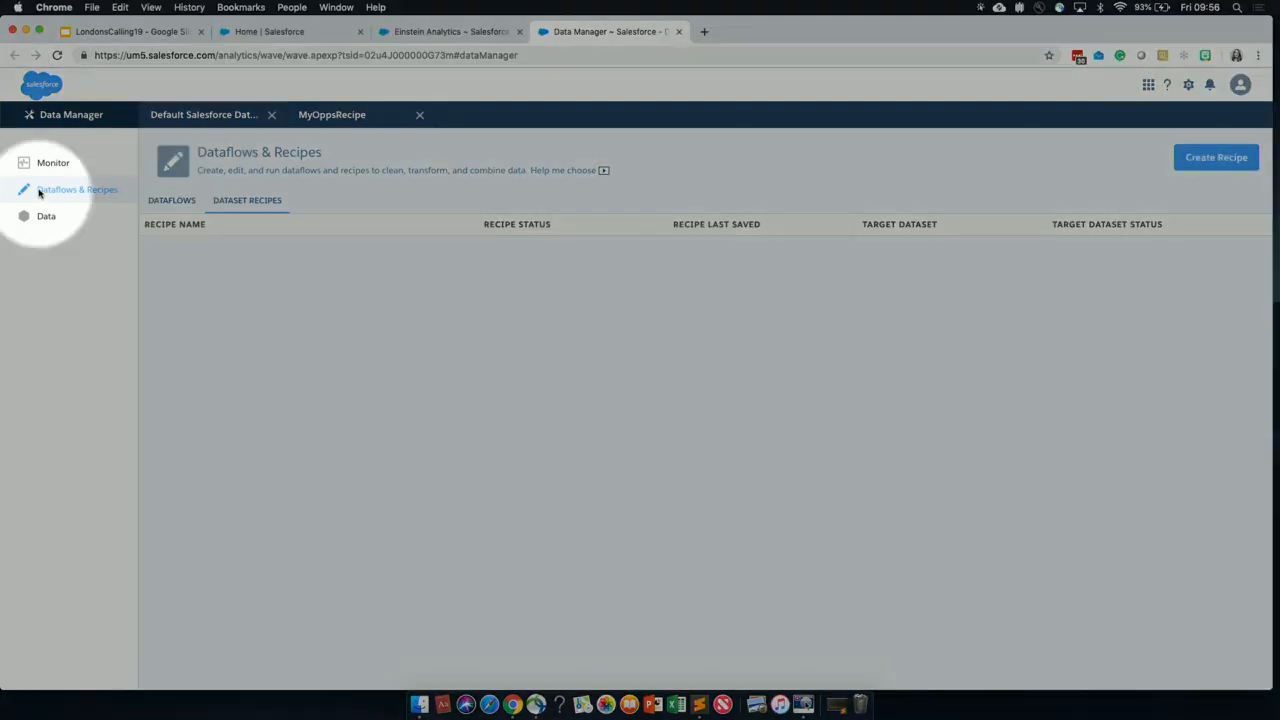
left_click(50, 166)
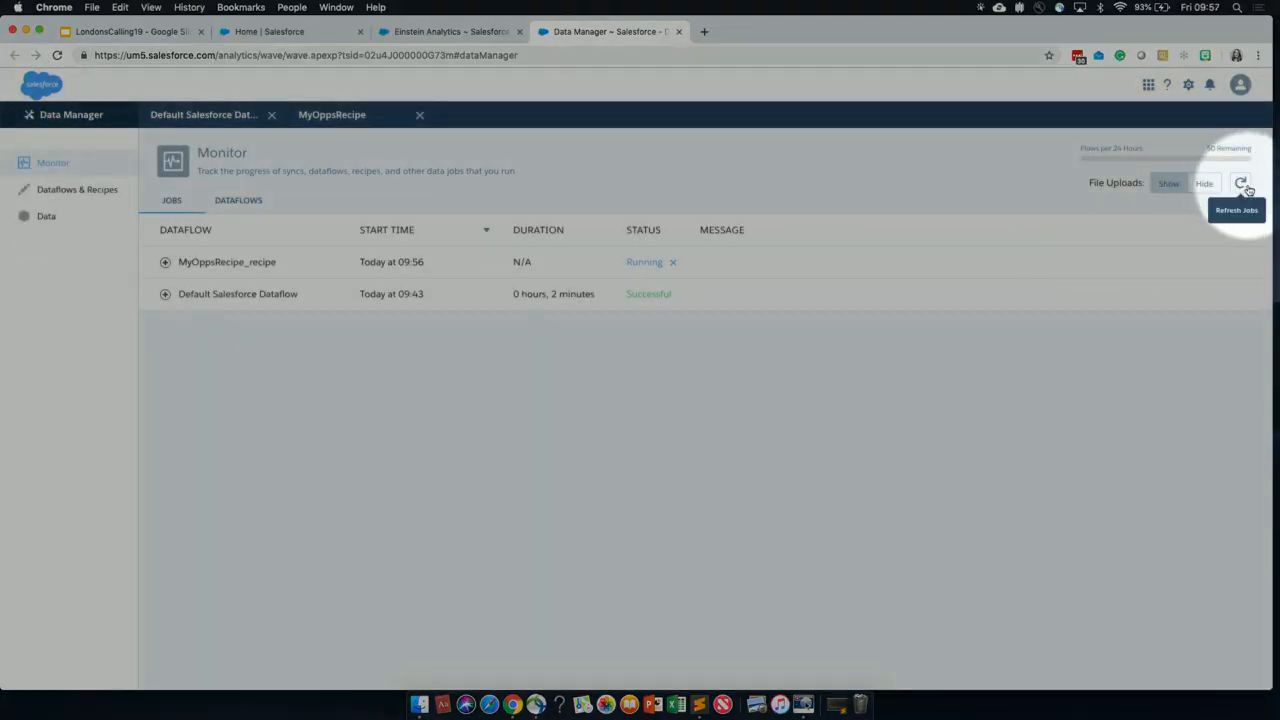
left_click(1240, 184)
key("F1")
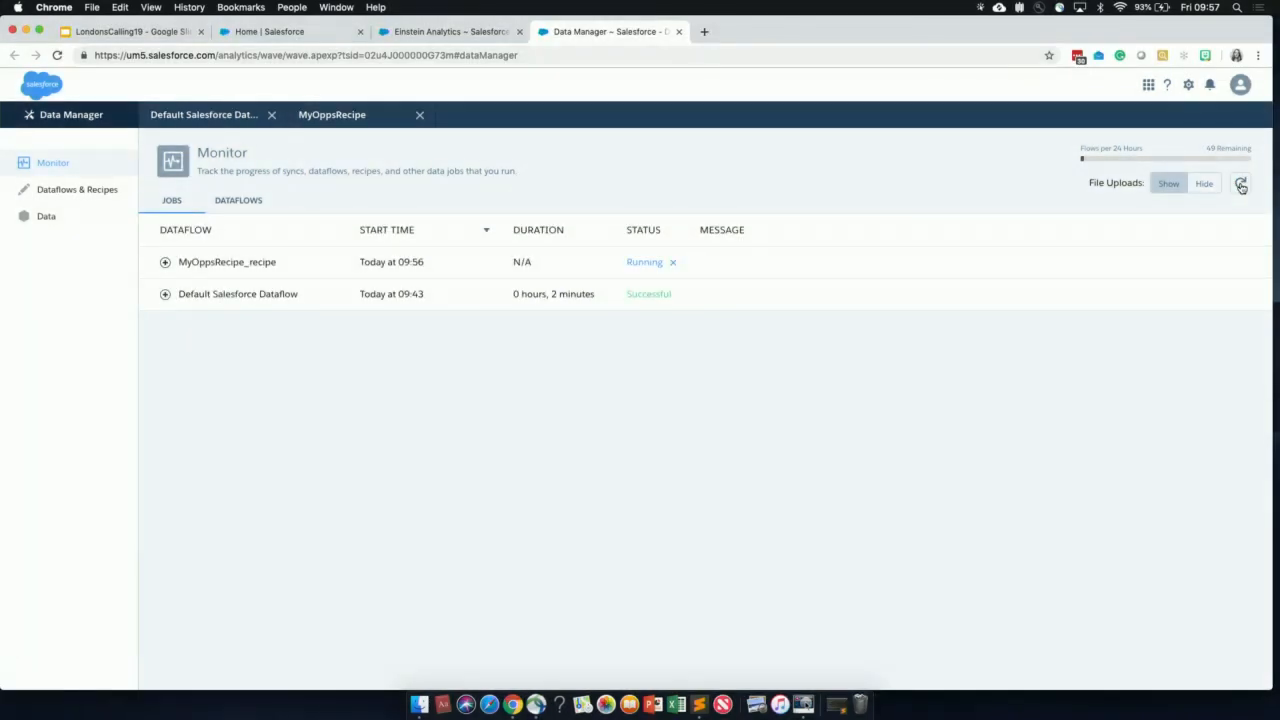
left_click(1240, 184)
left_click(1240, 185)
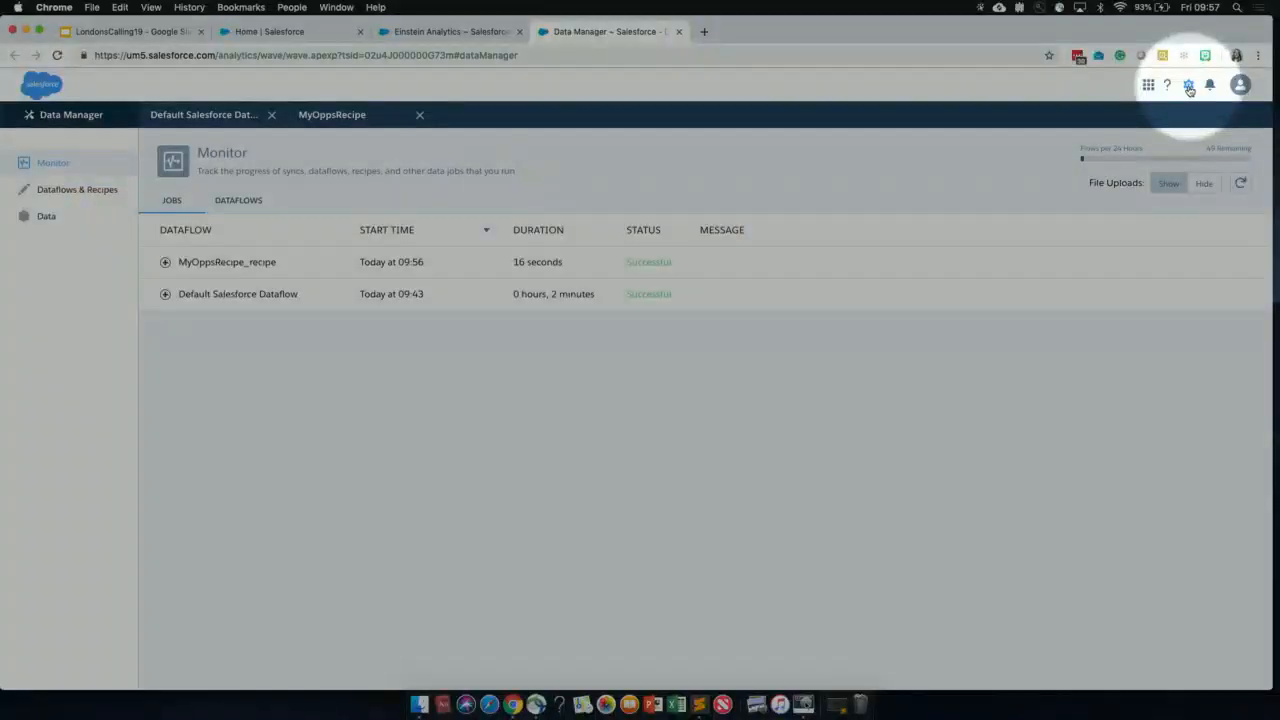
Go to Analytics Studio and open the MyOppsRecipe dataset in a new lens
left_click(1189, 87)
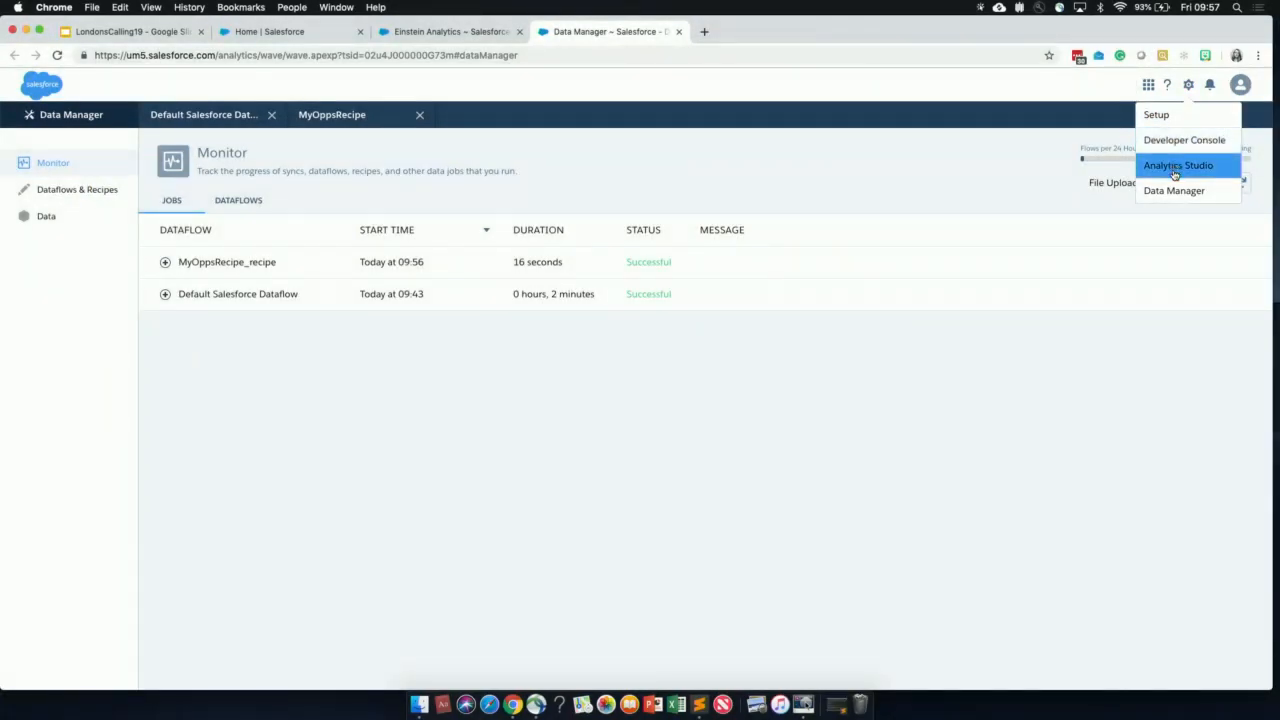
left_click(1175, 167)
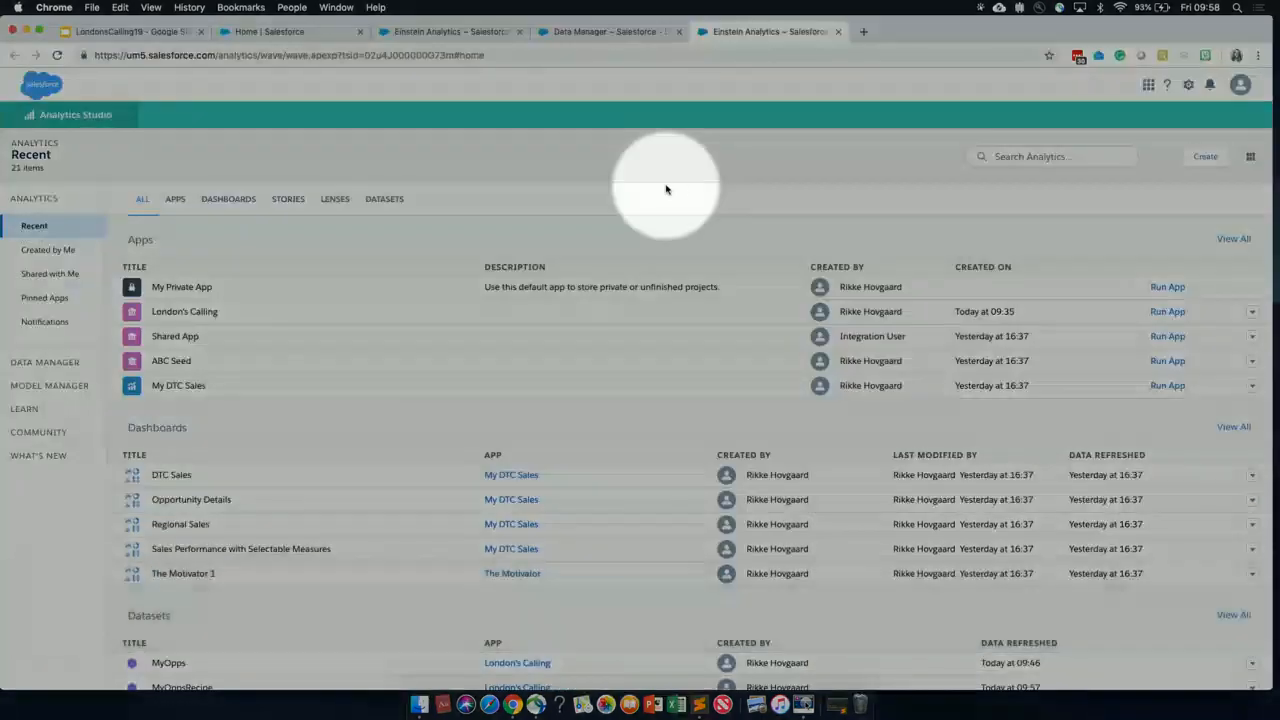
left_click(382, 200)
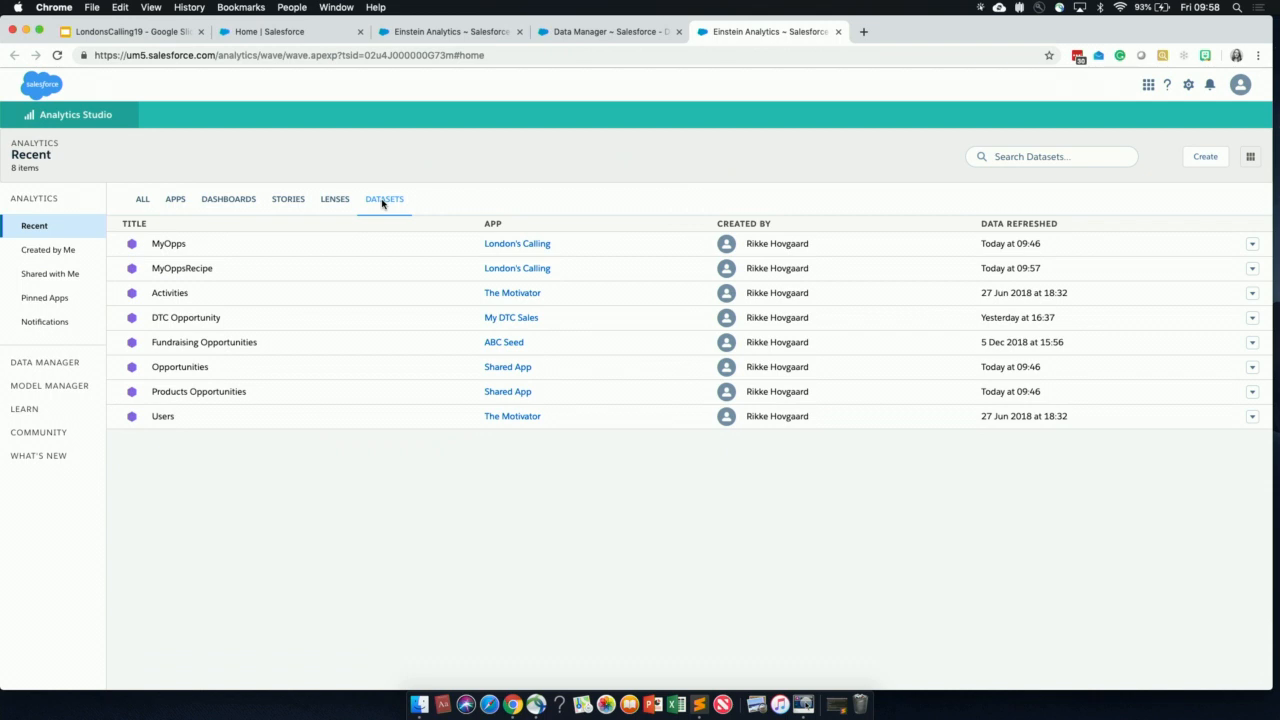
left_click(182, 268)
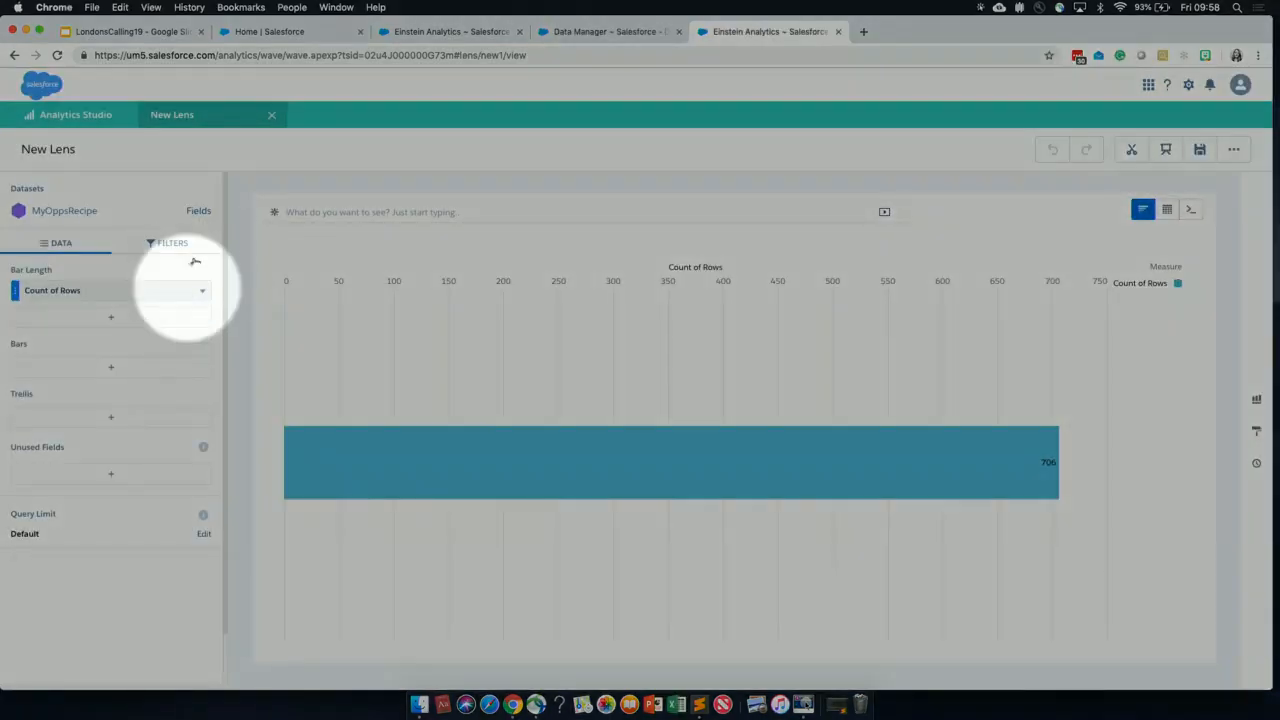
left_click(53, 111)
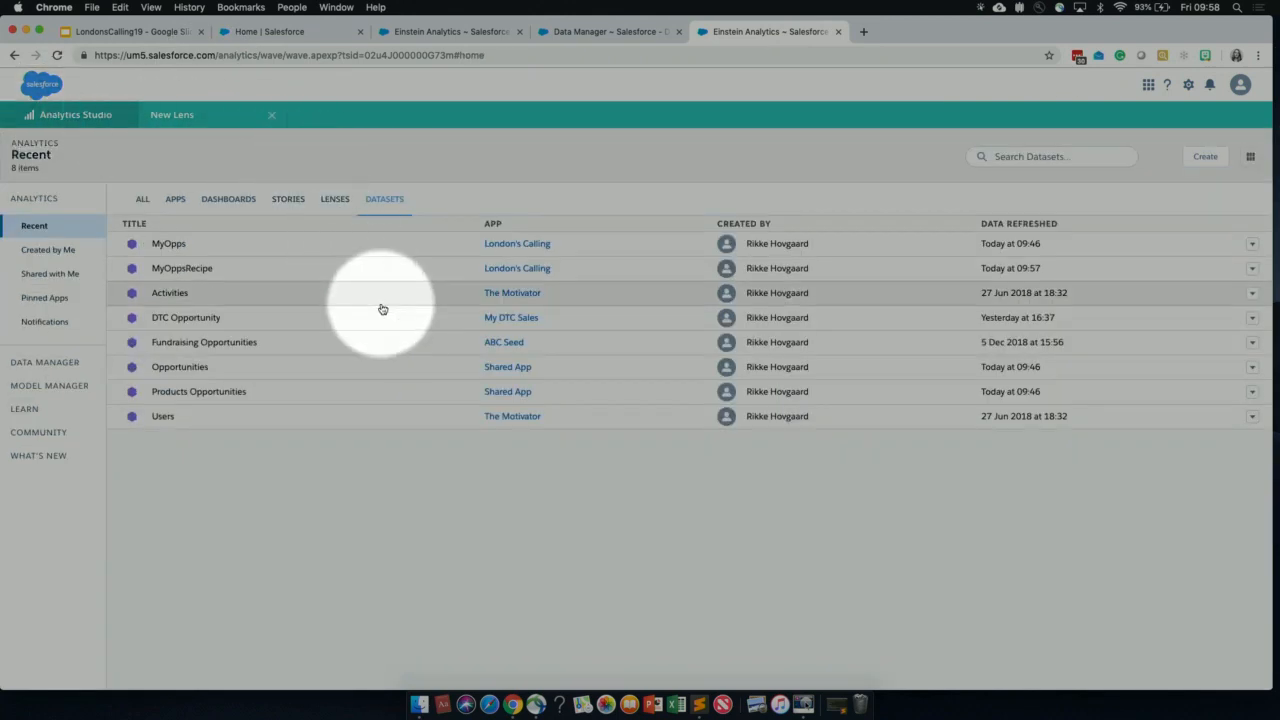
left_click(603, 35)
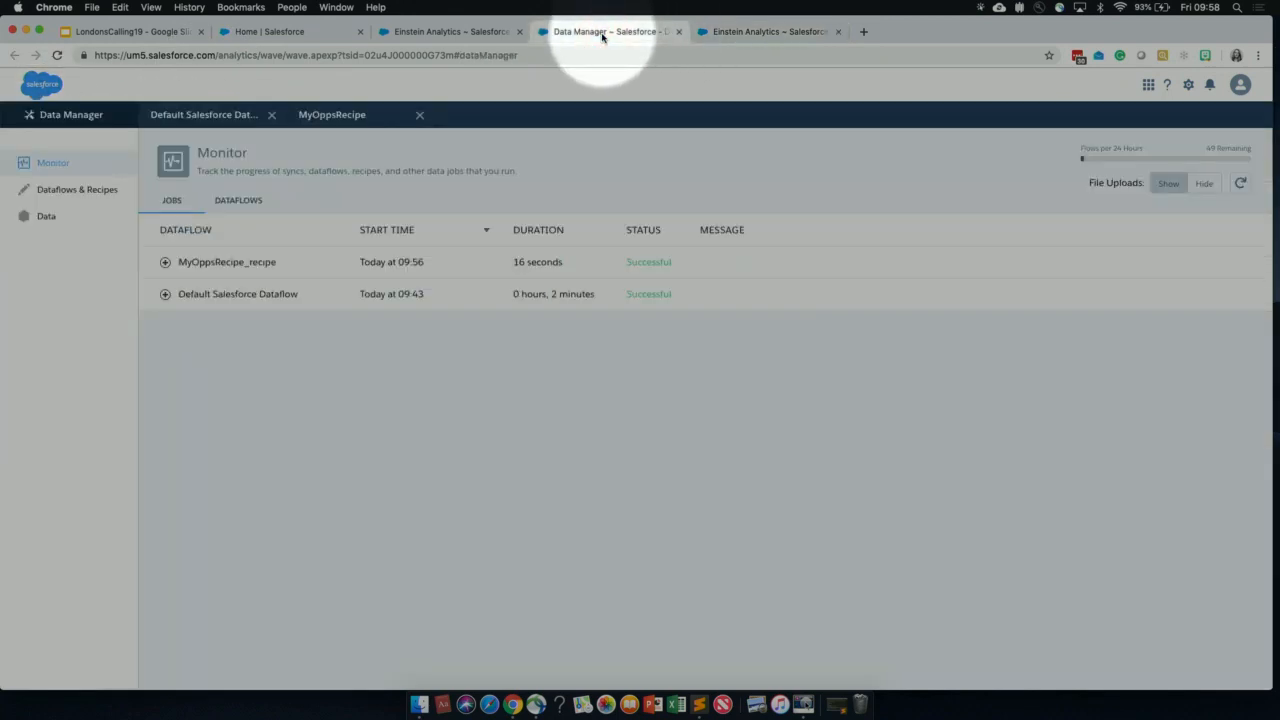
key("F1")
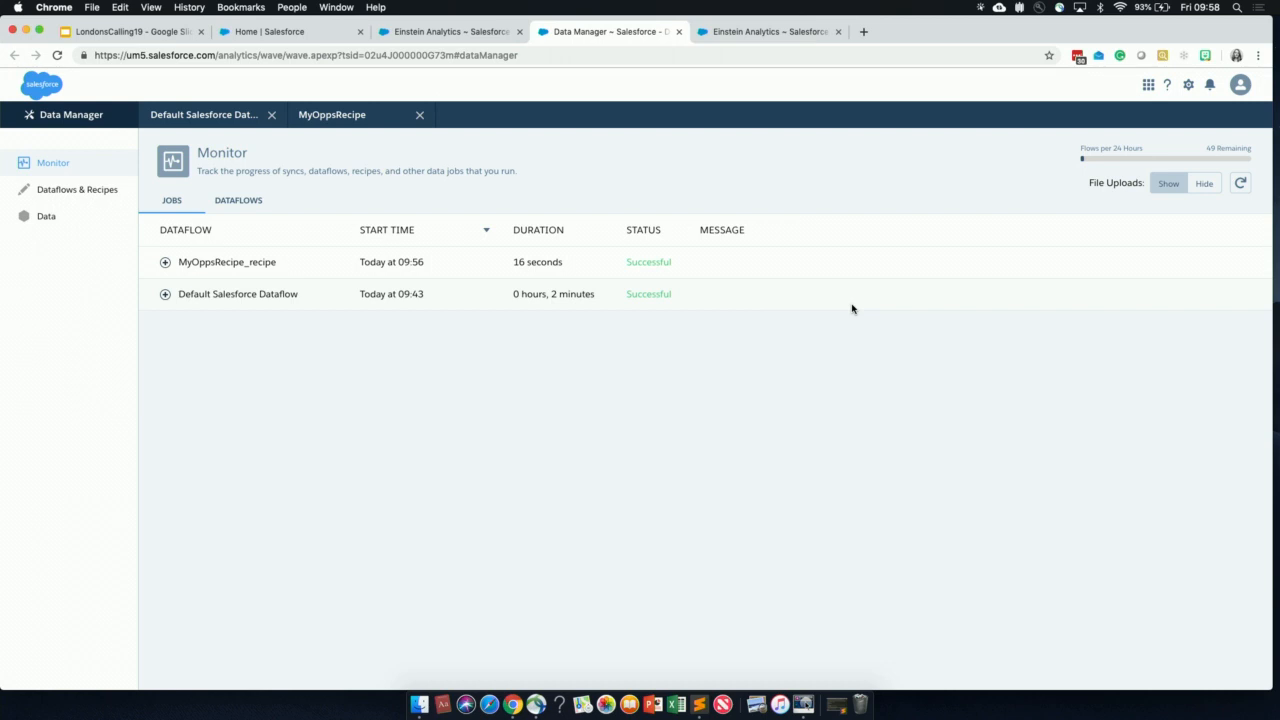
left_click(1188, 85)
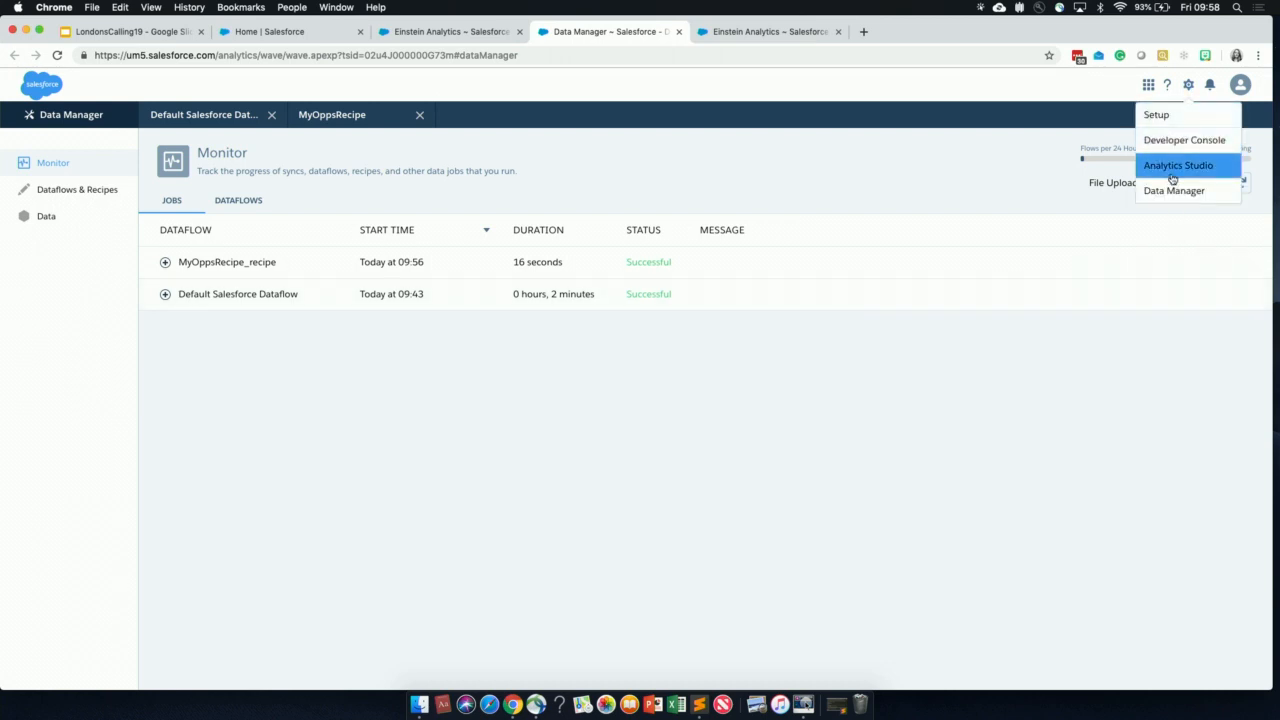
left_click(771, 31)
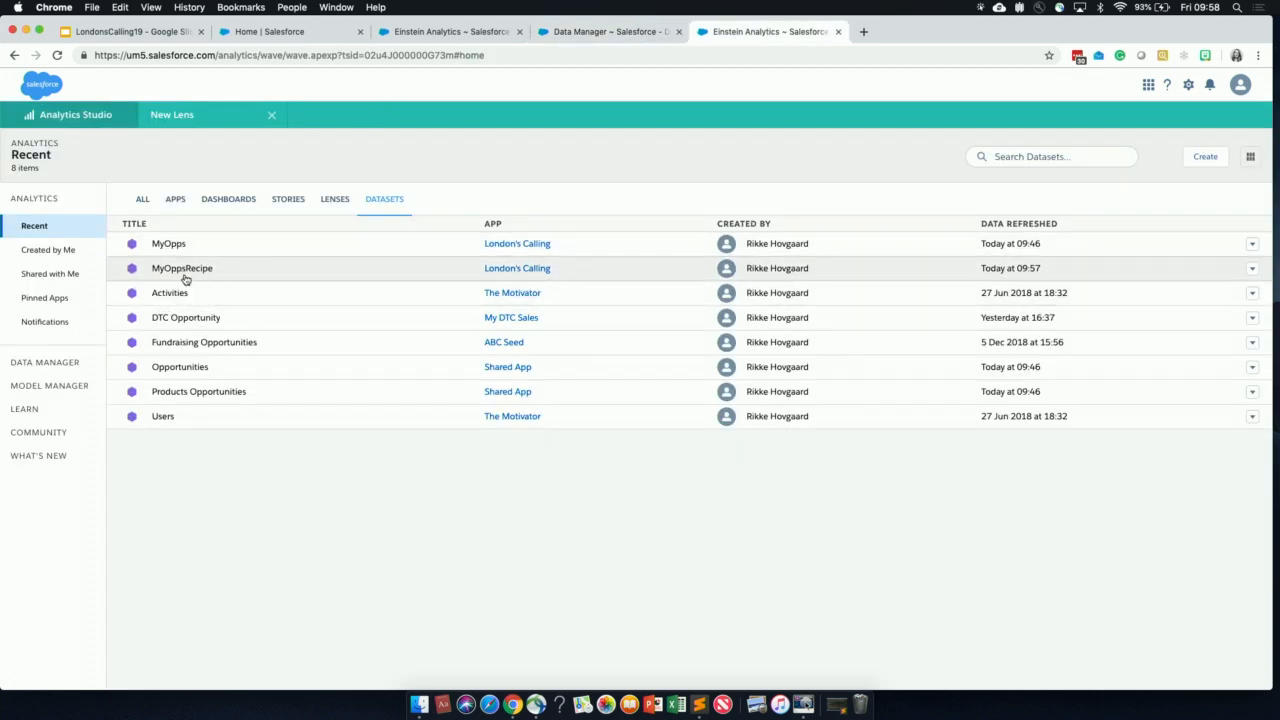
left_click(183, 124)
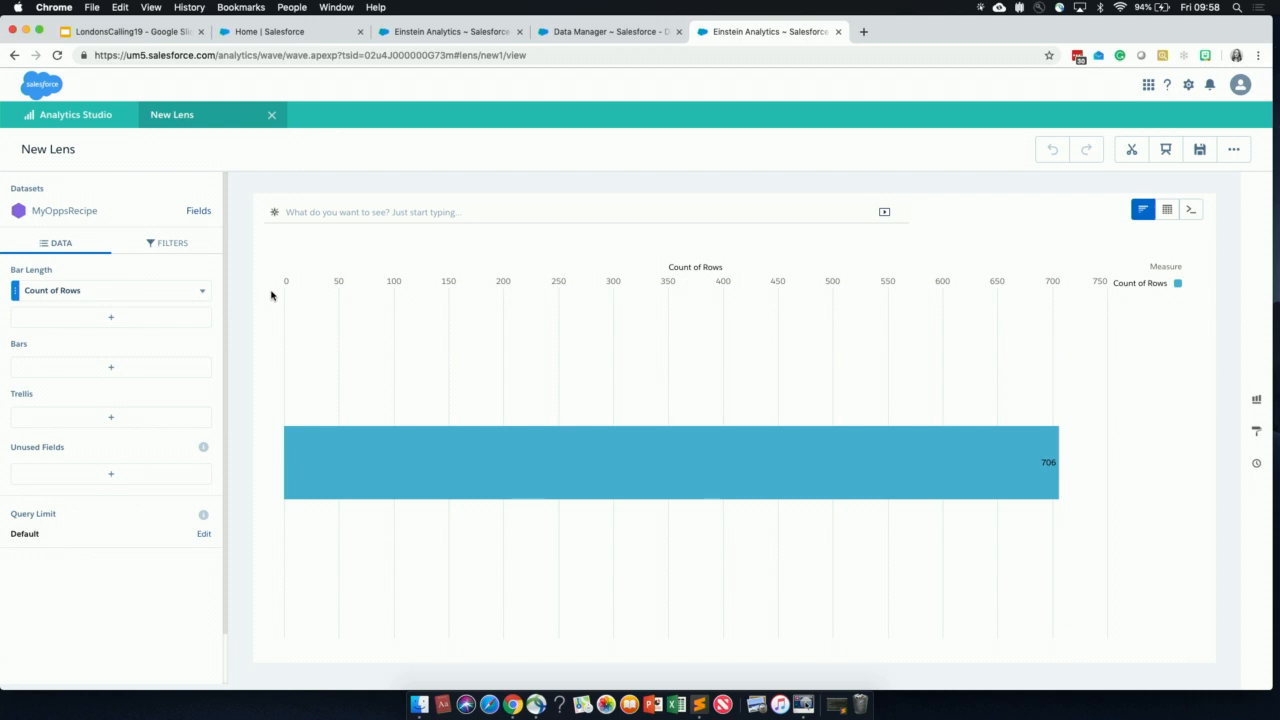
Set the lens's bar length to Sum of Amount and group the bars by SortedStage
left_click(60, 290)
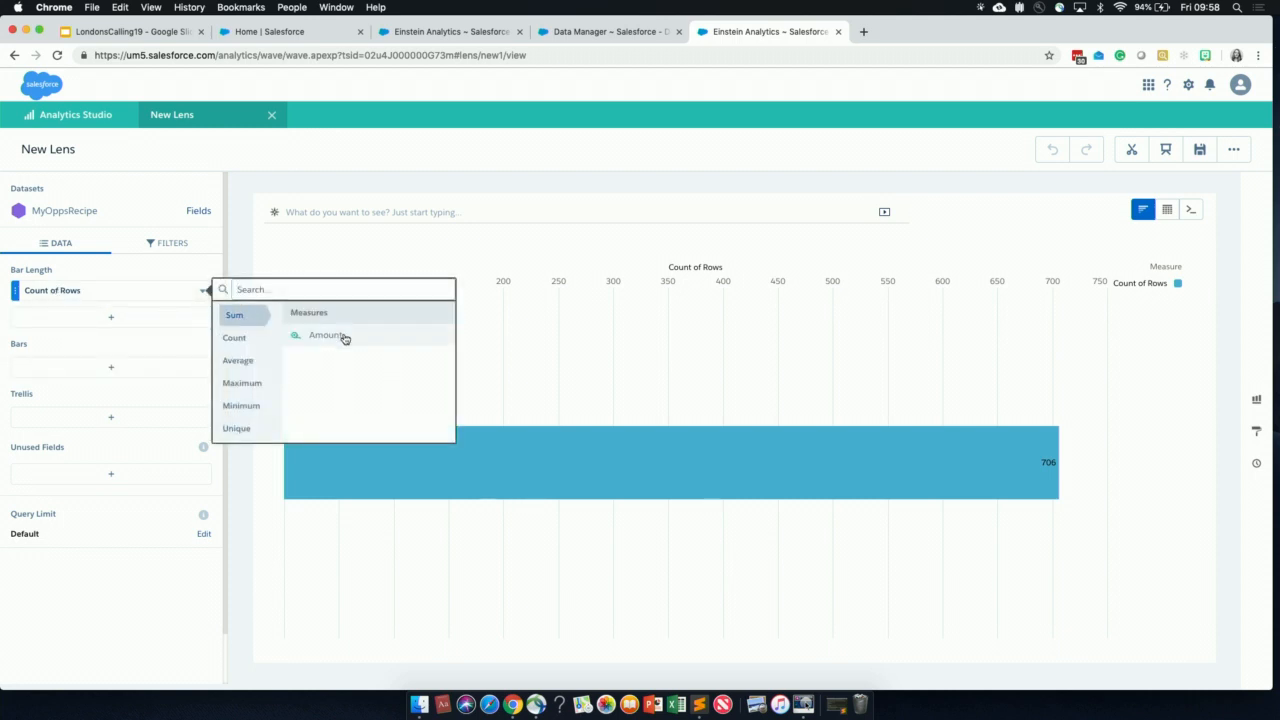
left_click(328, 335)
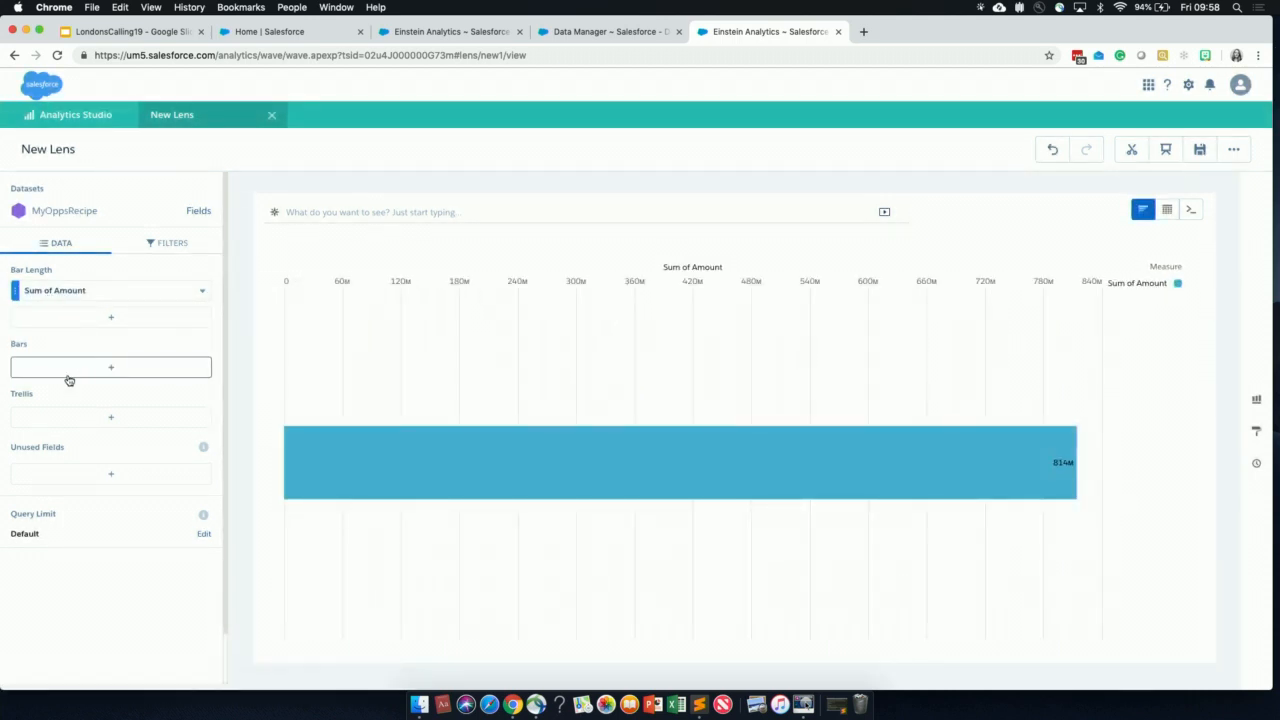
left_click(64, 372)
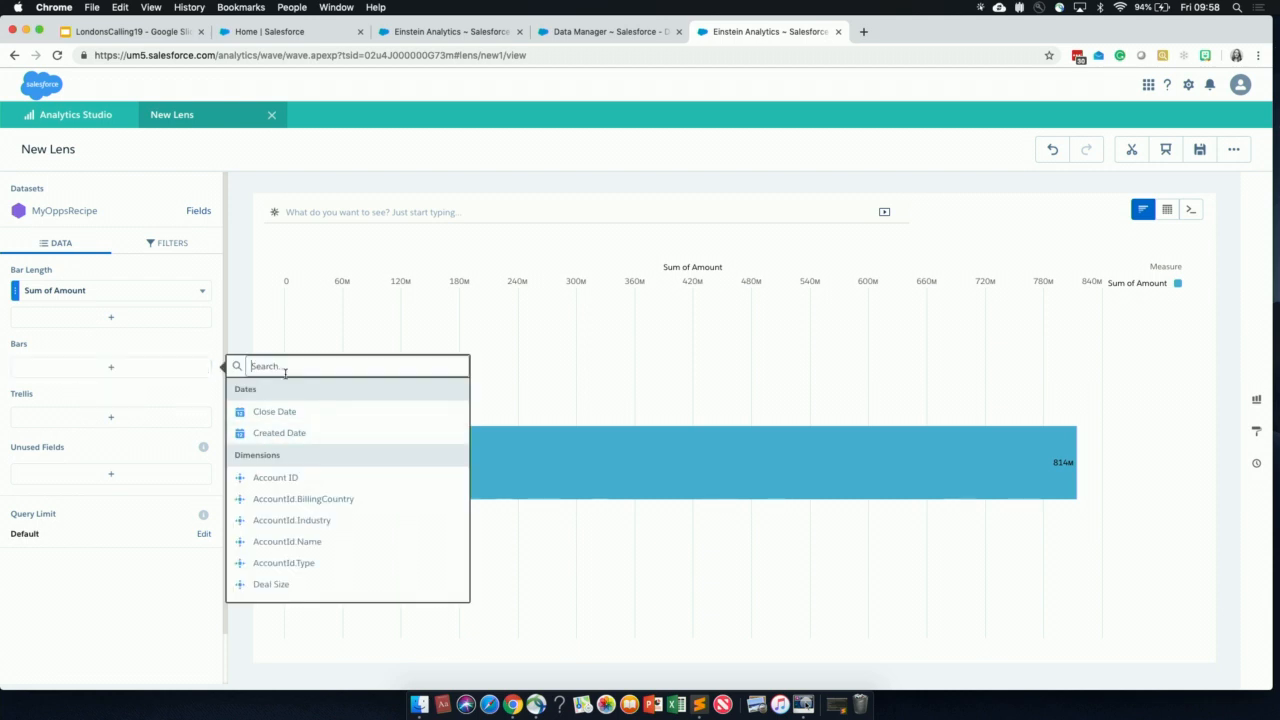
type("stage")
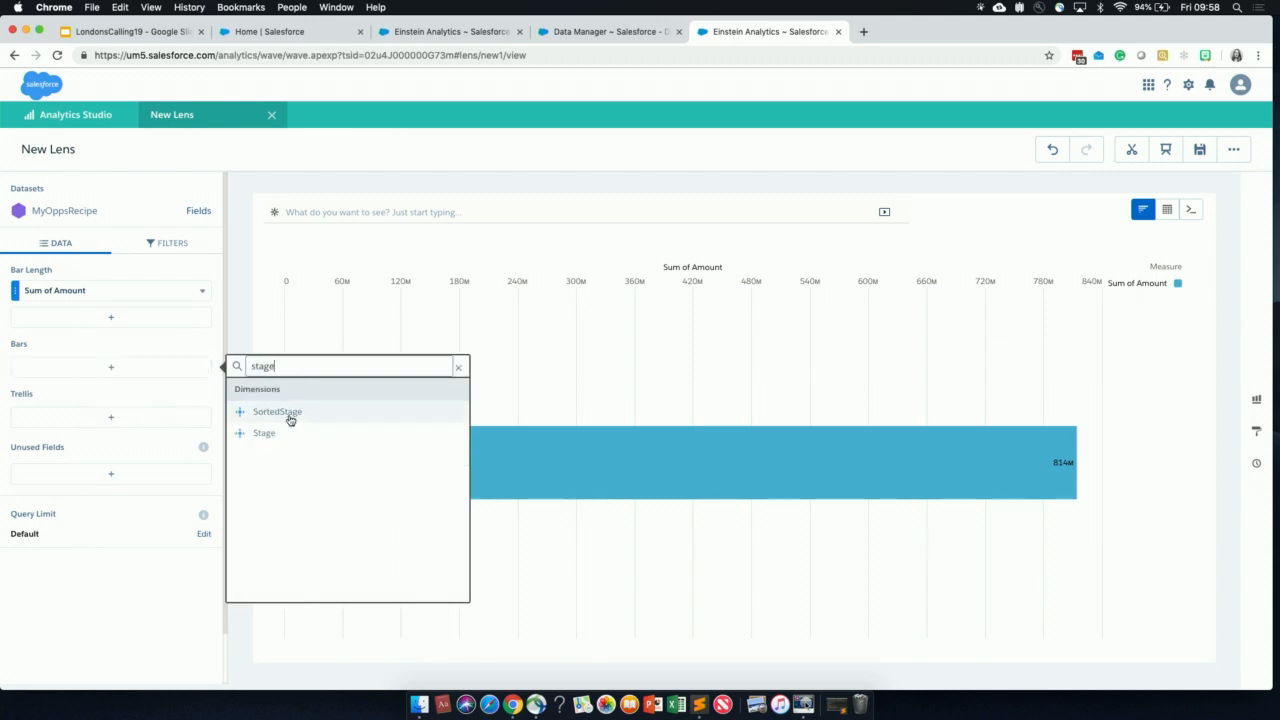
left_click(289, 414)
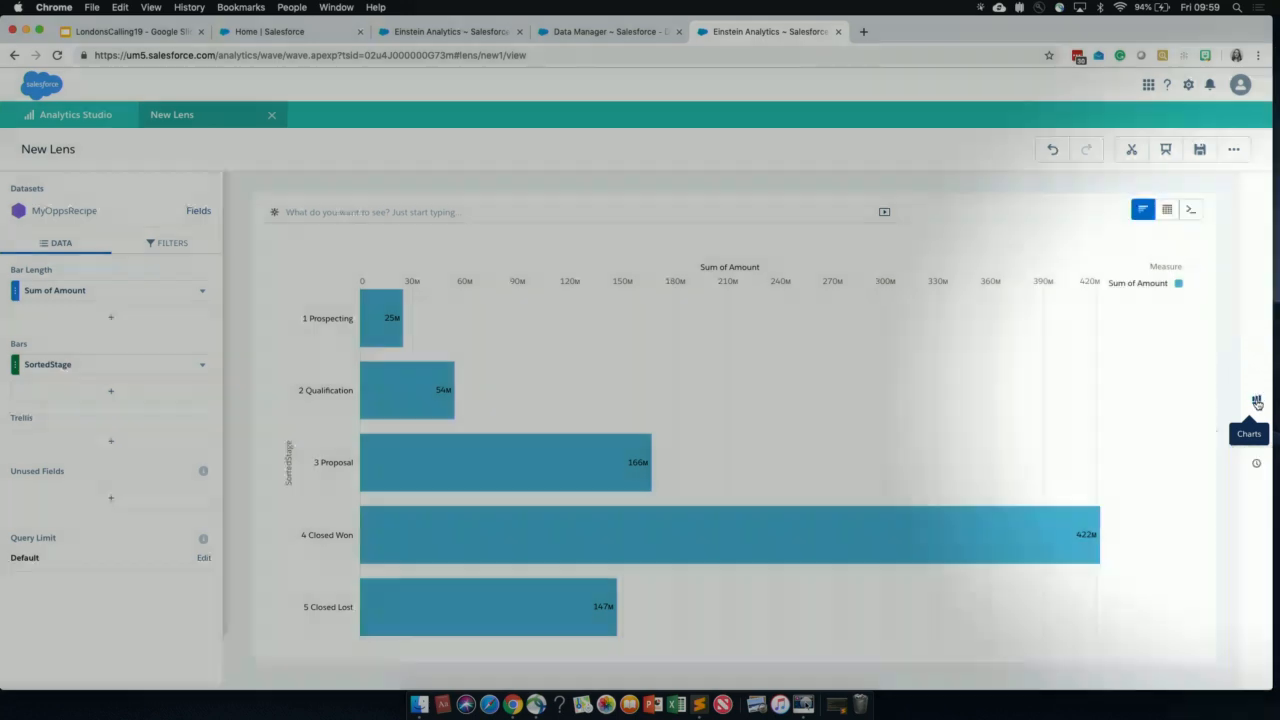
Change the lens chart from a bar chart to a Donut chart
left_click(1257, 398)
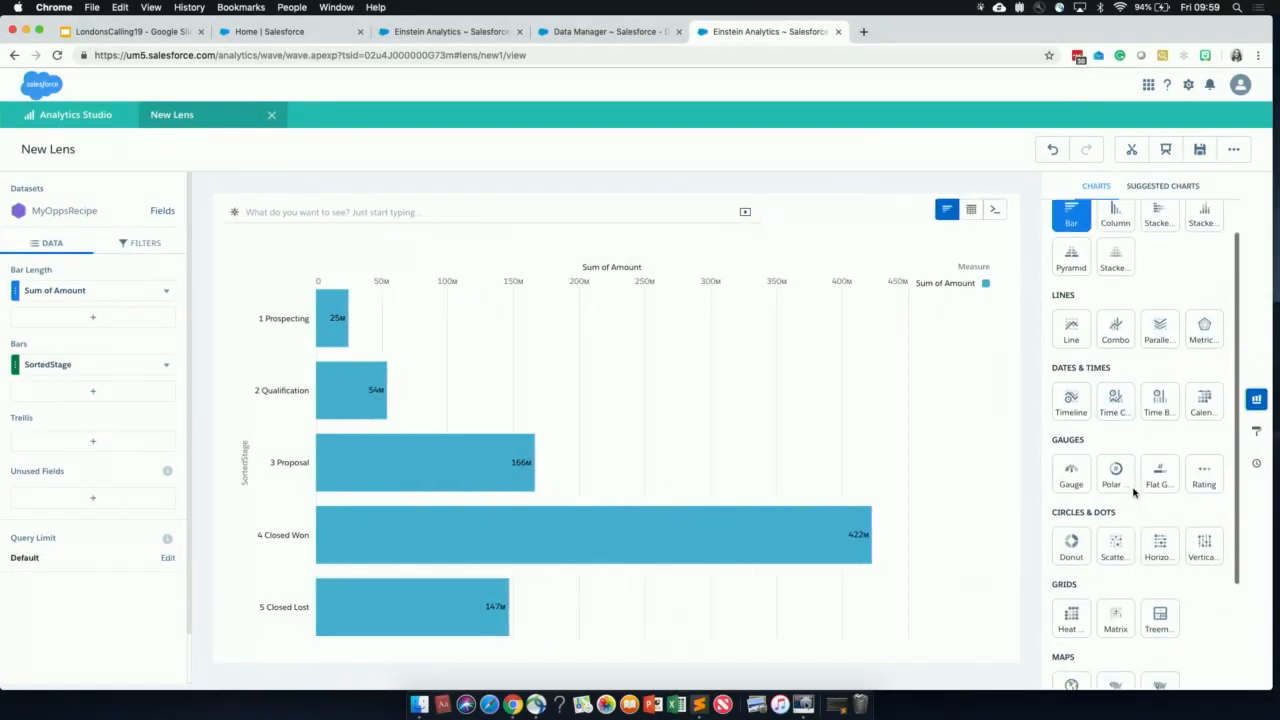
scroll(1150, 400, "up", 1)
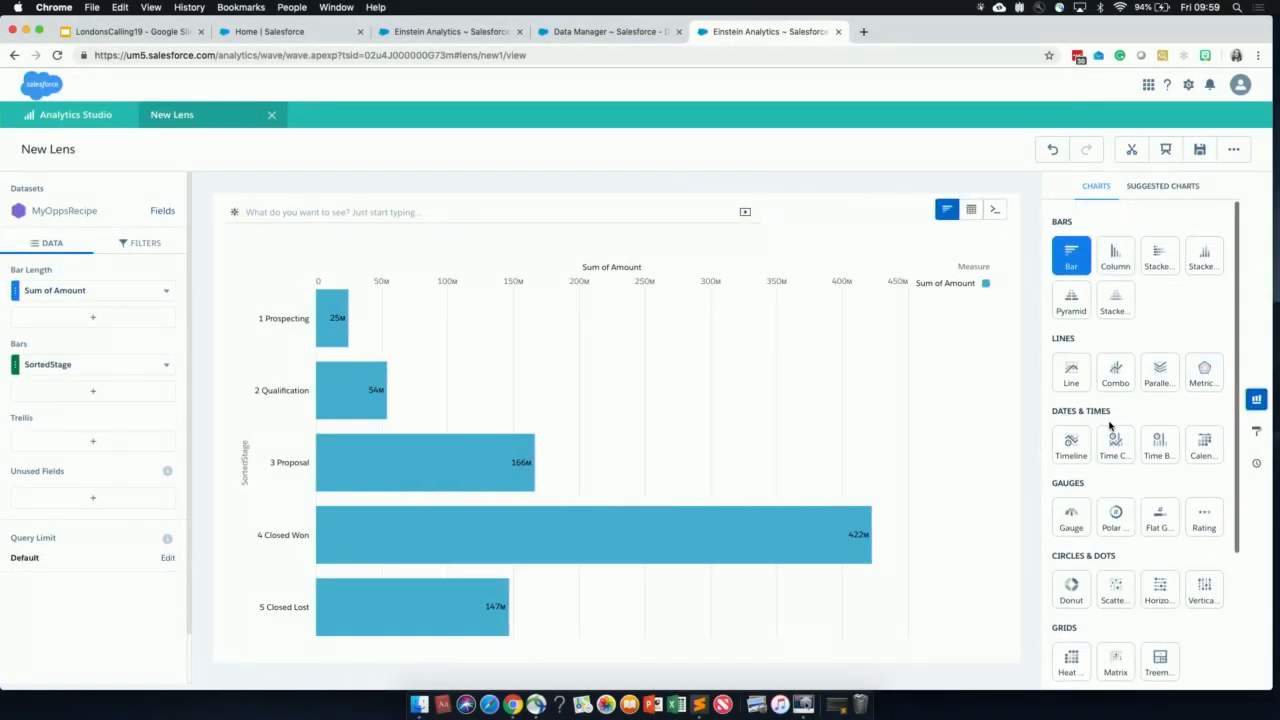
scroll(1100, 425, "down", 3)
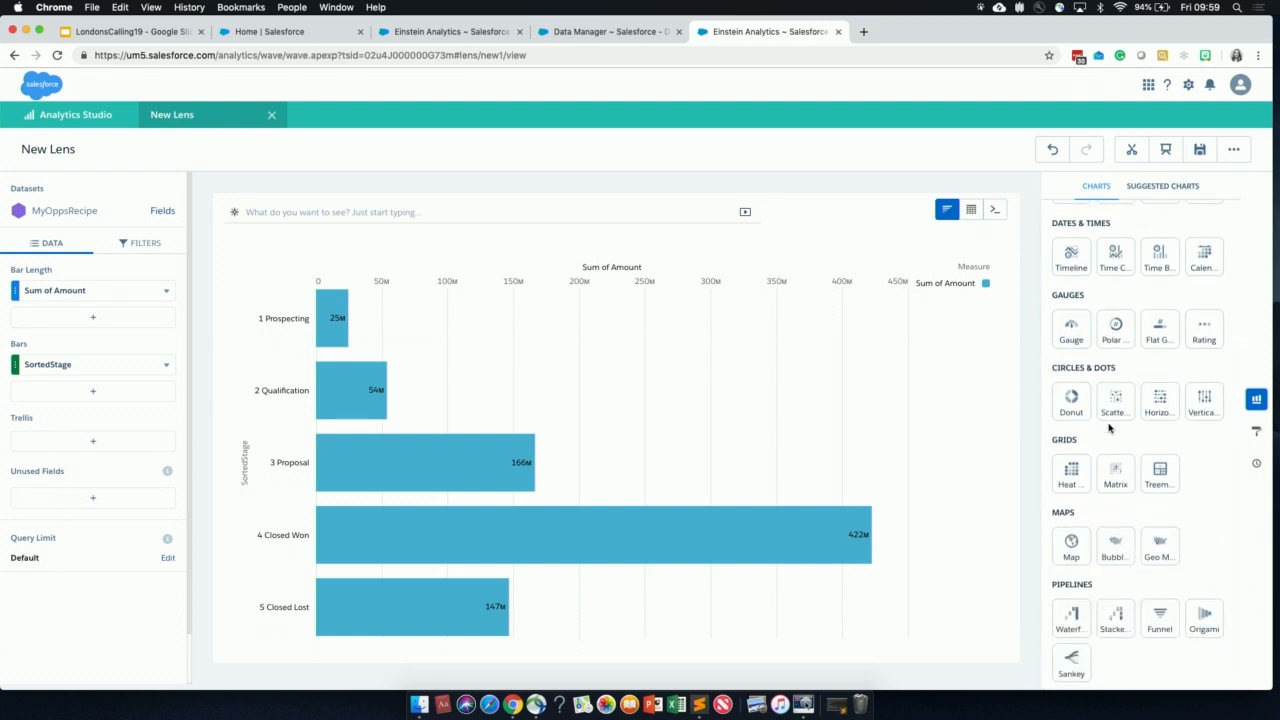
scroll(1100, 450, "up", 4)
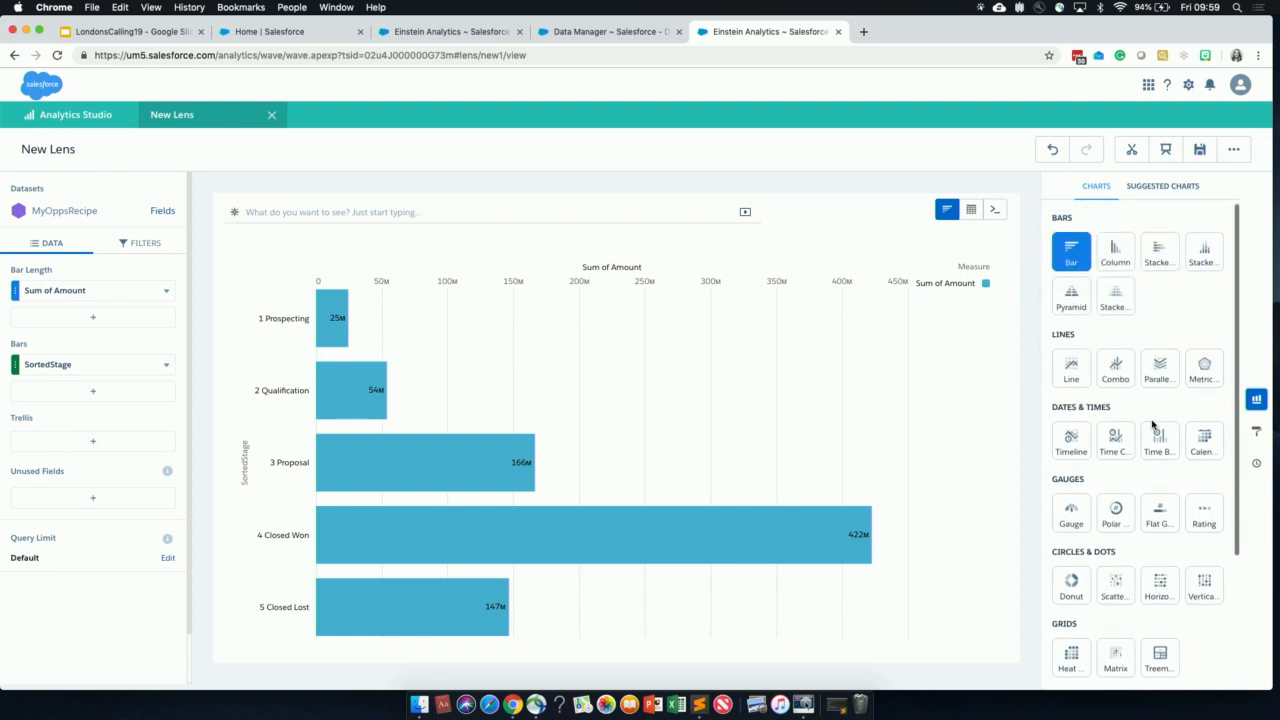
scroll(1163, 334, "down", 3)
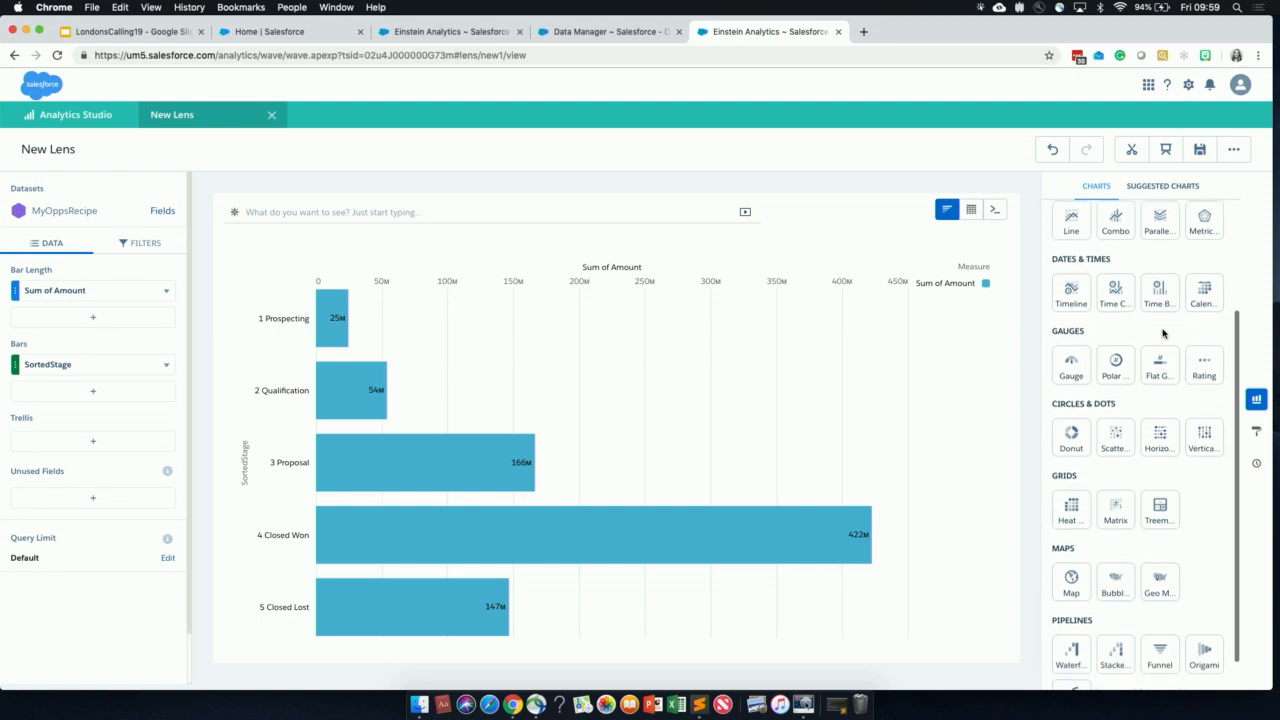
left_click(1071, 424)
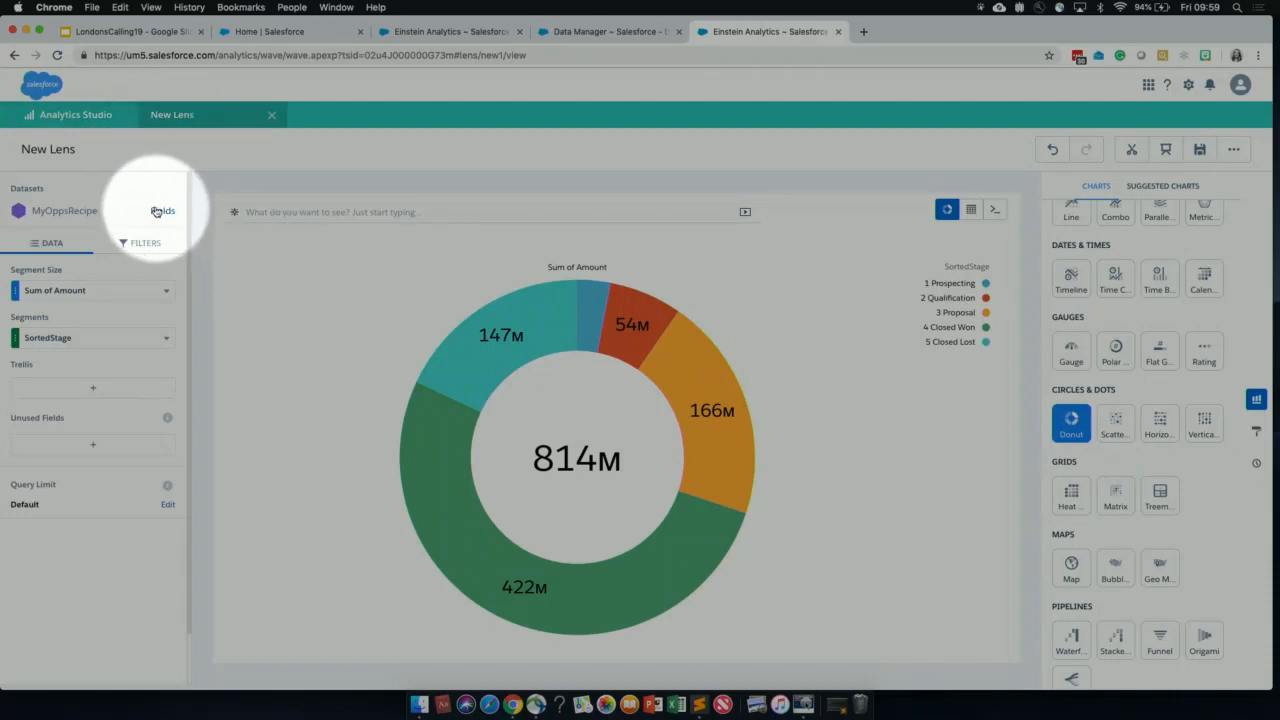
In the MyOppsRecipe dataset fields, rename the AccountId.Name dimension as Account Name
left_click(159, 210)
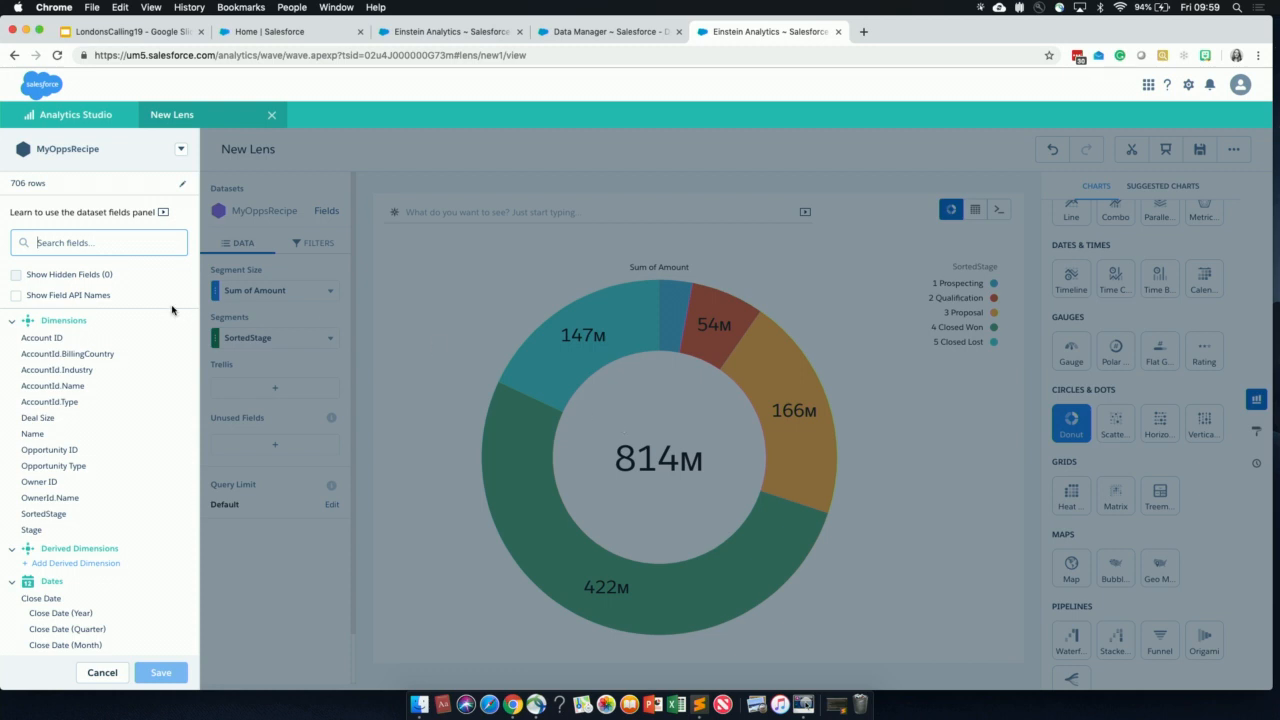
double_click(62, 388)
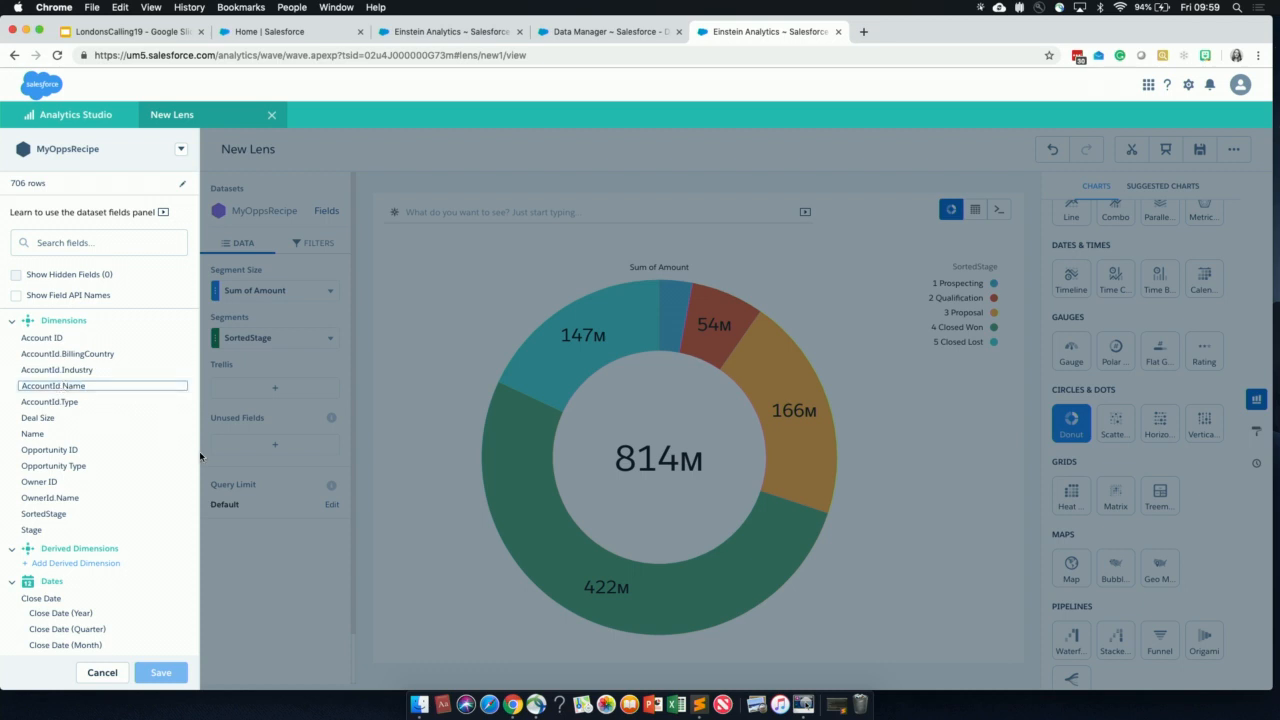
key("BackSpace")
key("BackSpace")
key("BackSpace")
left_click(157, 302)
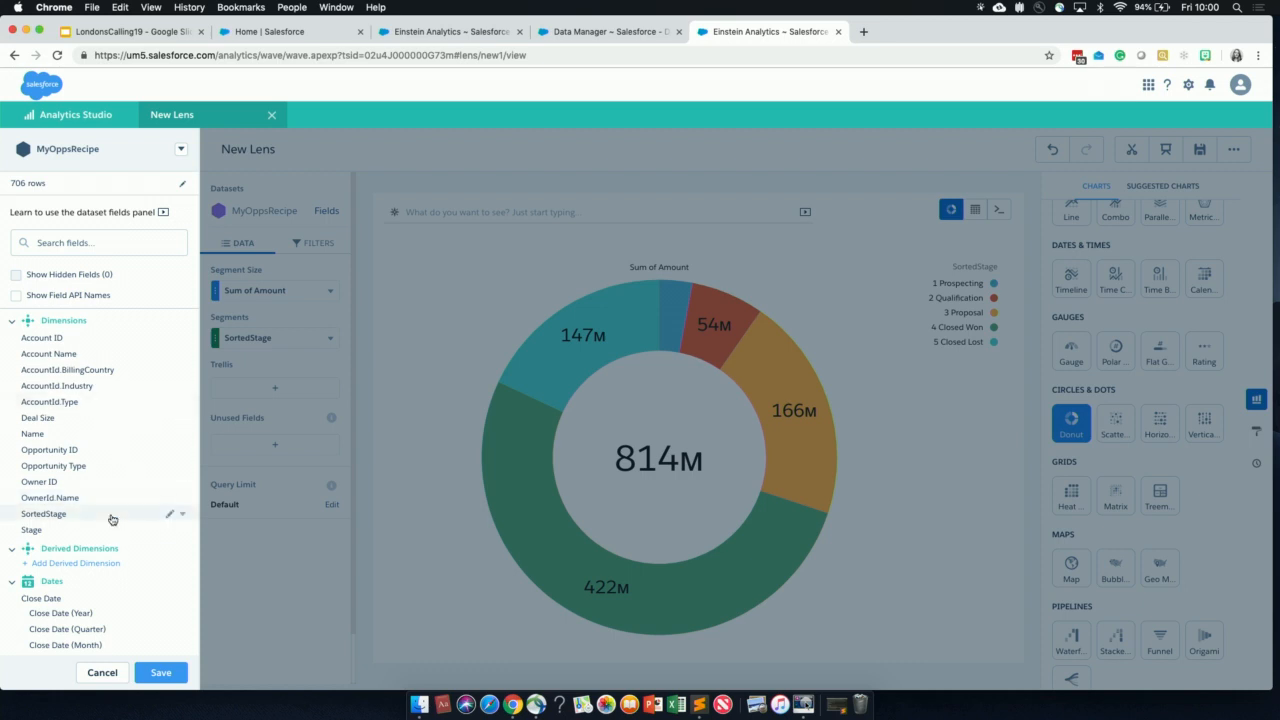
Open the values of the SortedStage dimension for editing
key("F1")
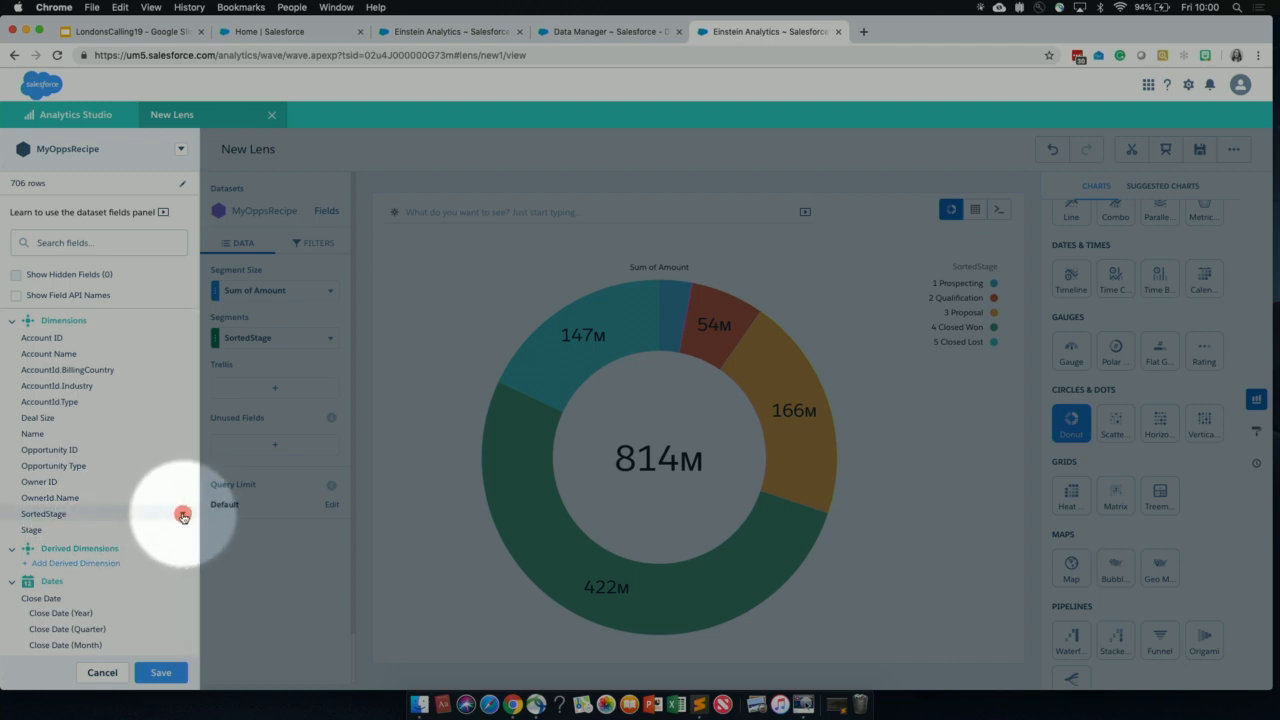
key("F1")
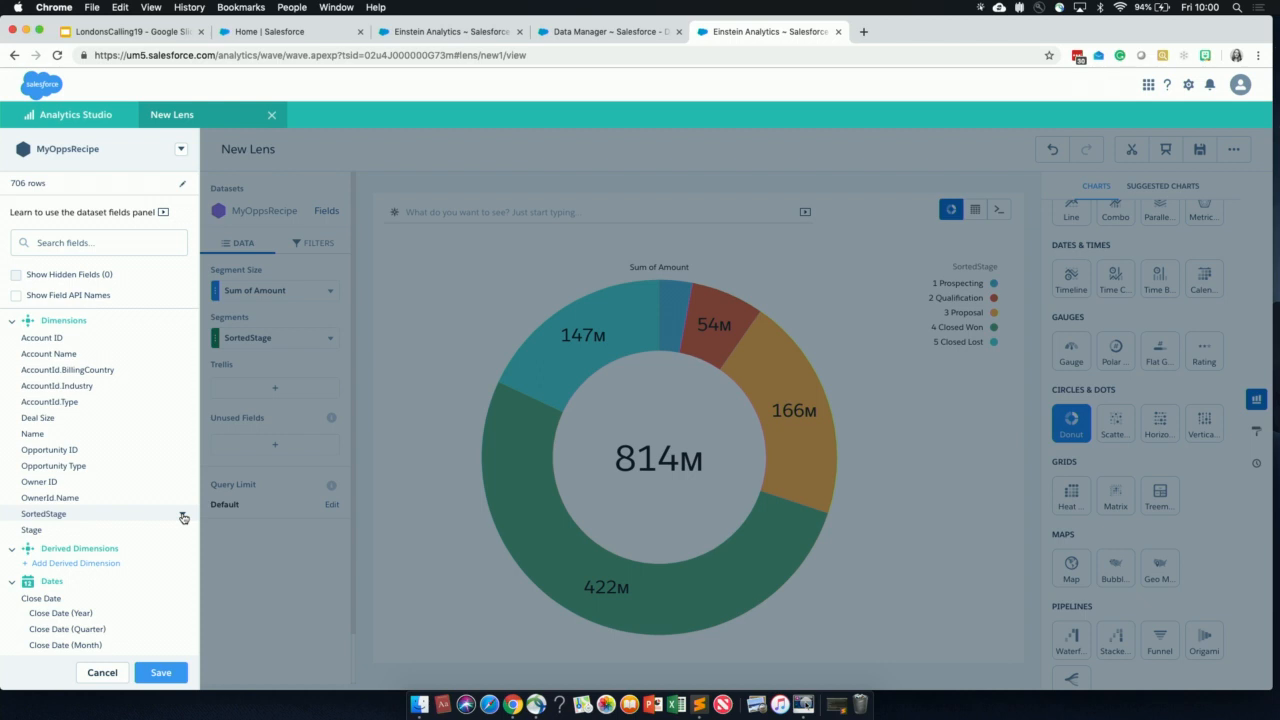
key("F1")
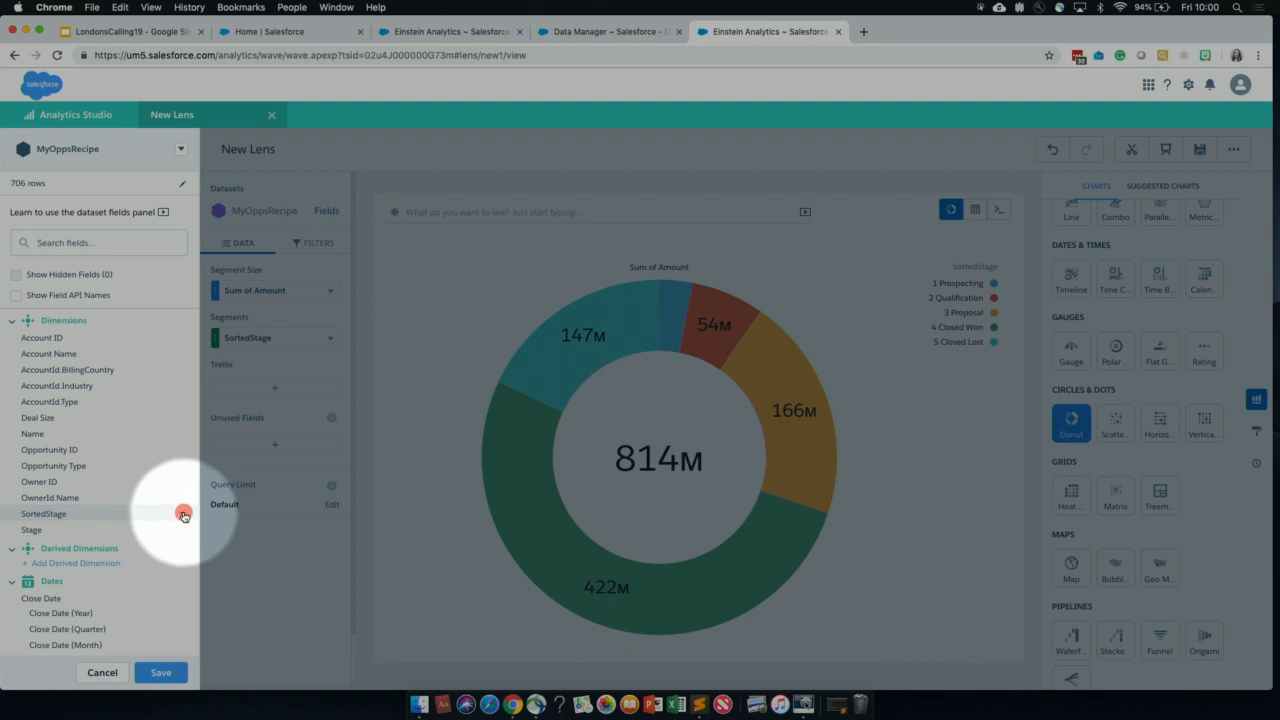
key("F1")
left_click(183, 514)
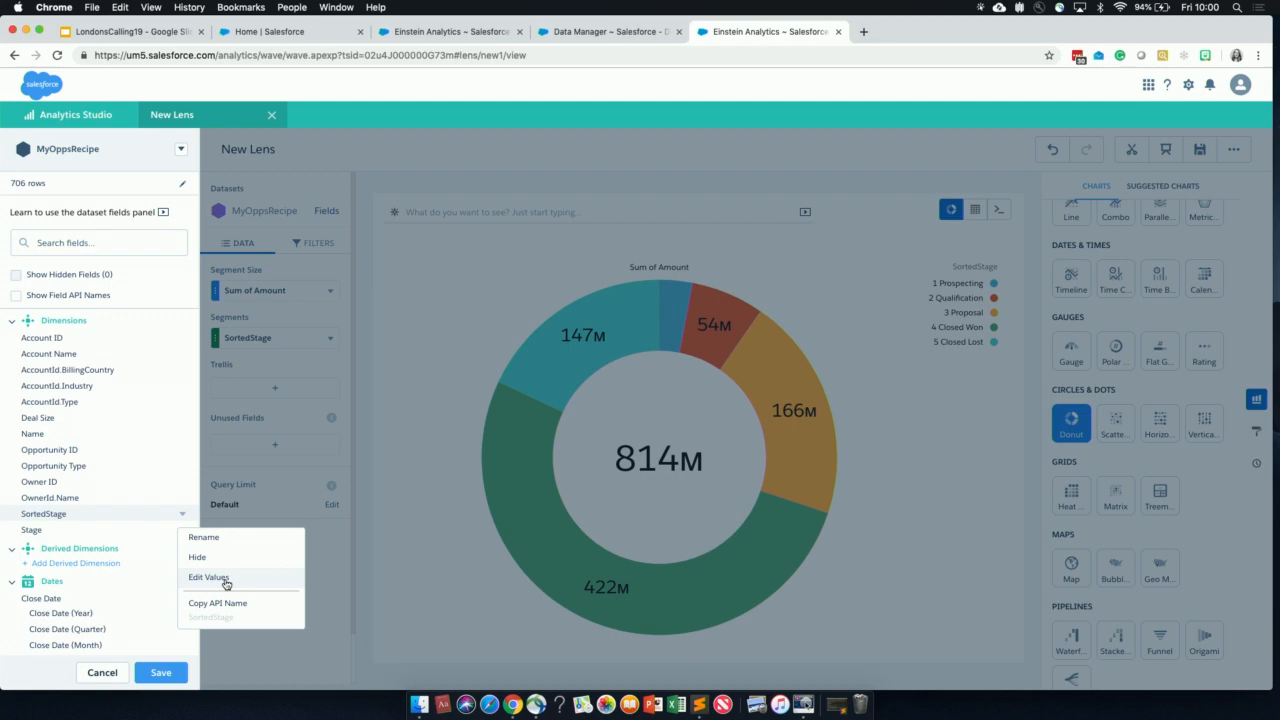
left_click(225, 582)
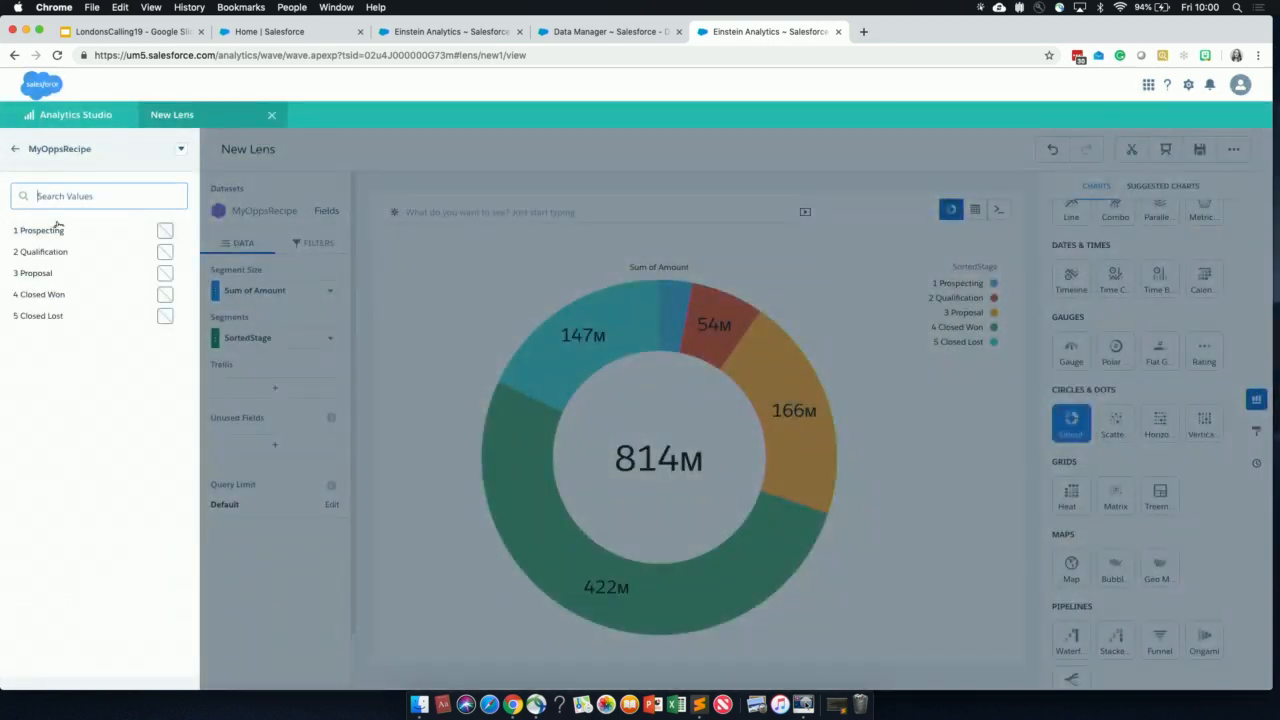
Relabel the first two SortedStage values without their number prefixes, as Prospecting and Qualification
key("F1")
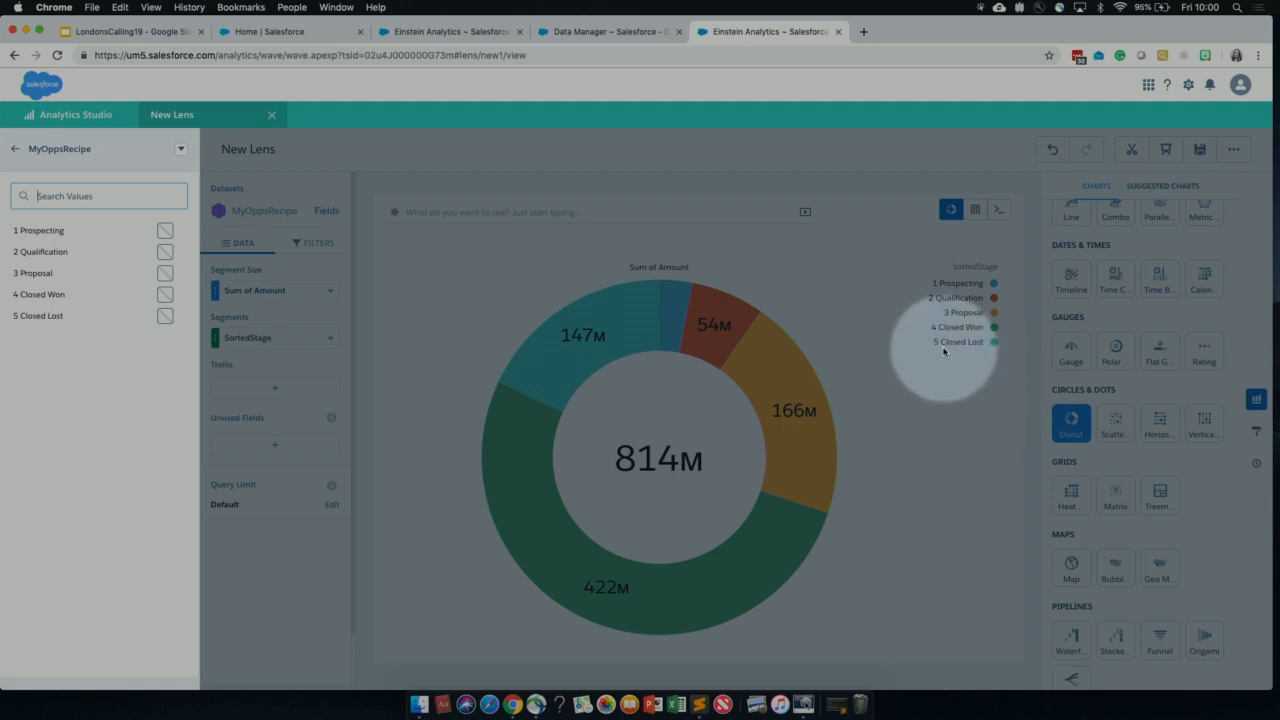
key("F1")
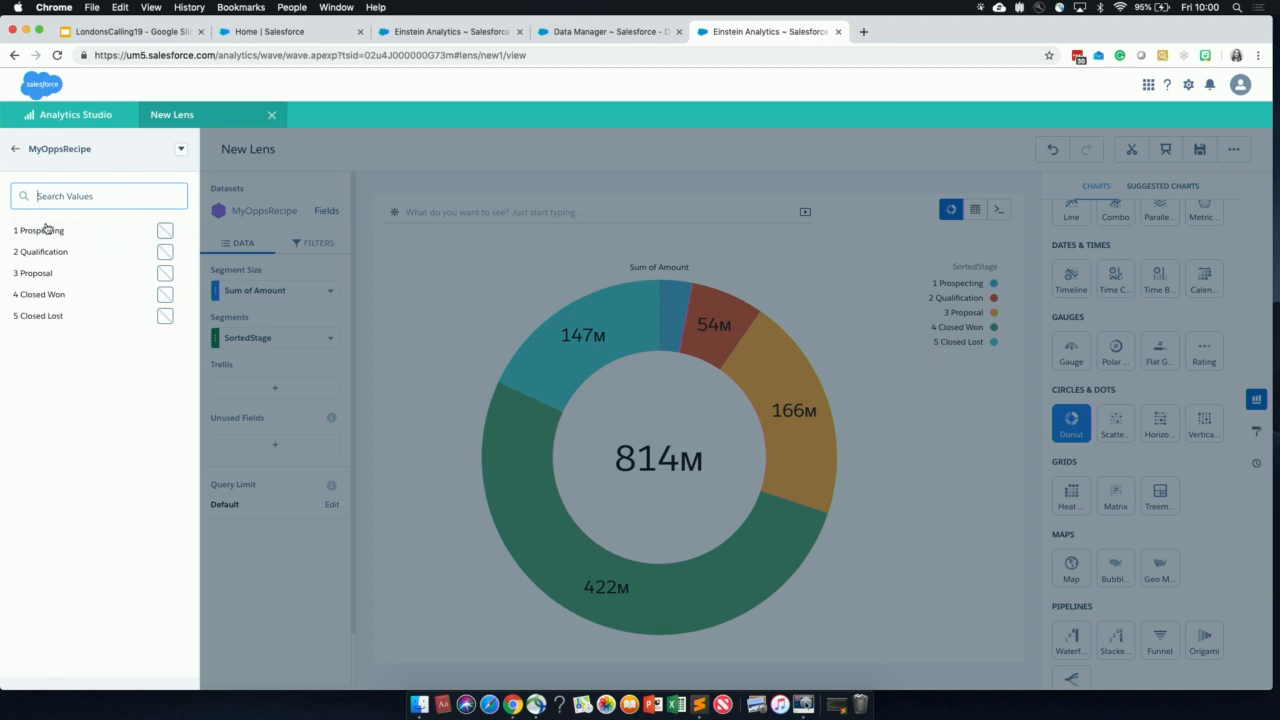
key("F1")
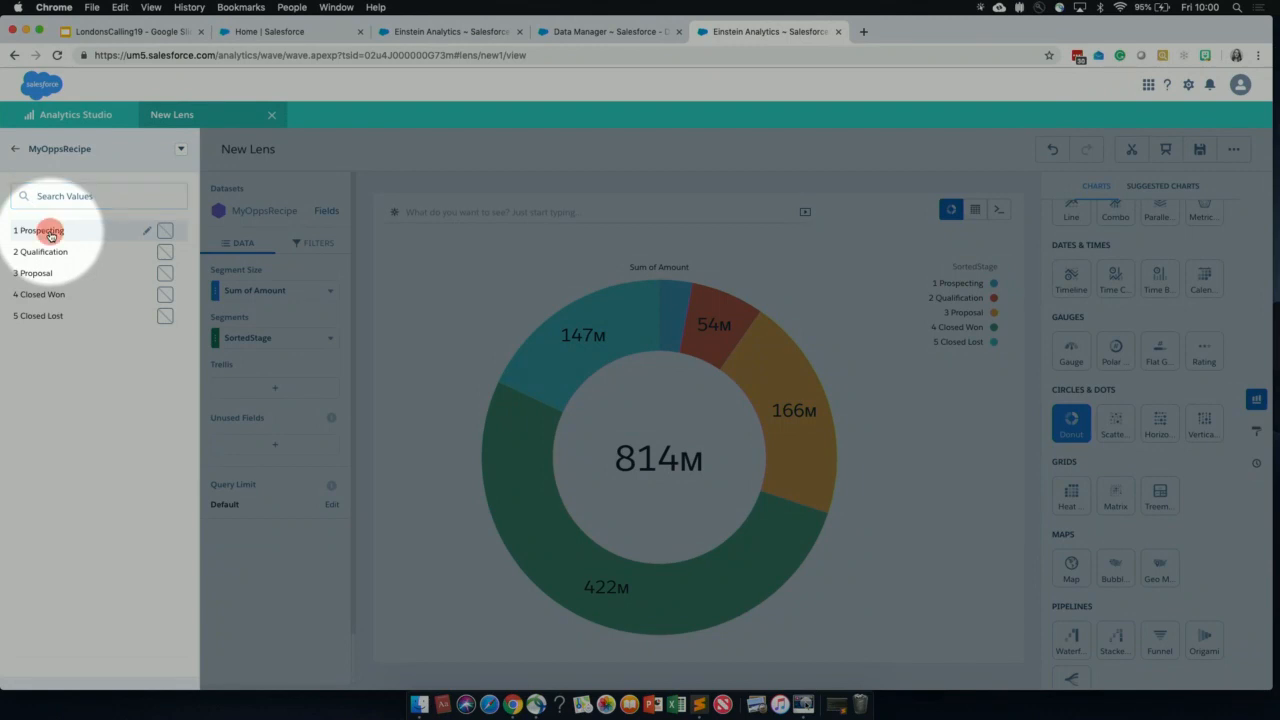
left_click(29, 230)
key("BackSpace")
key("BackSpace")
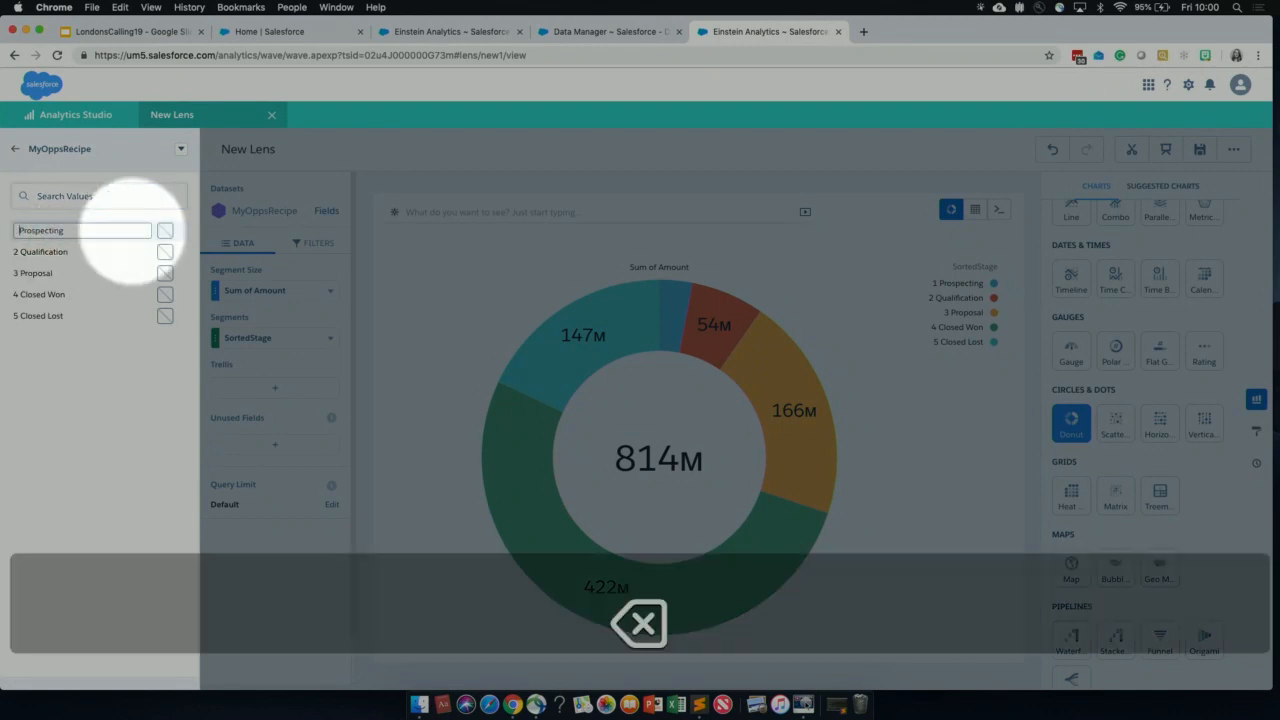
key("F1")
left_click(23, 259)
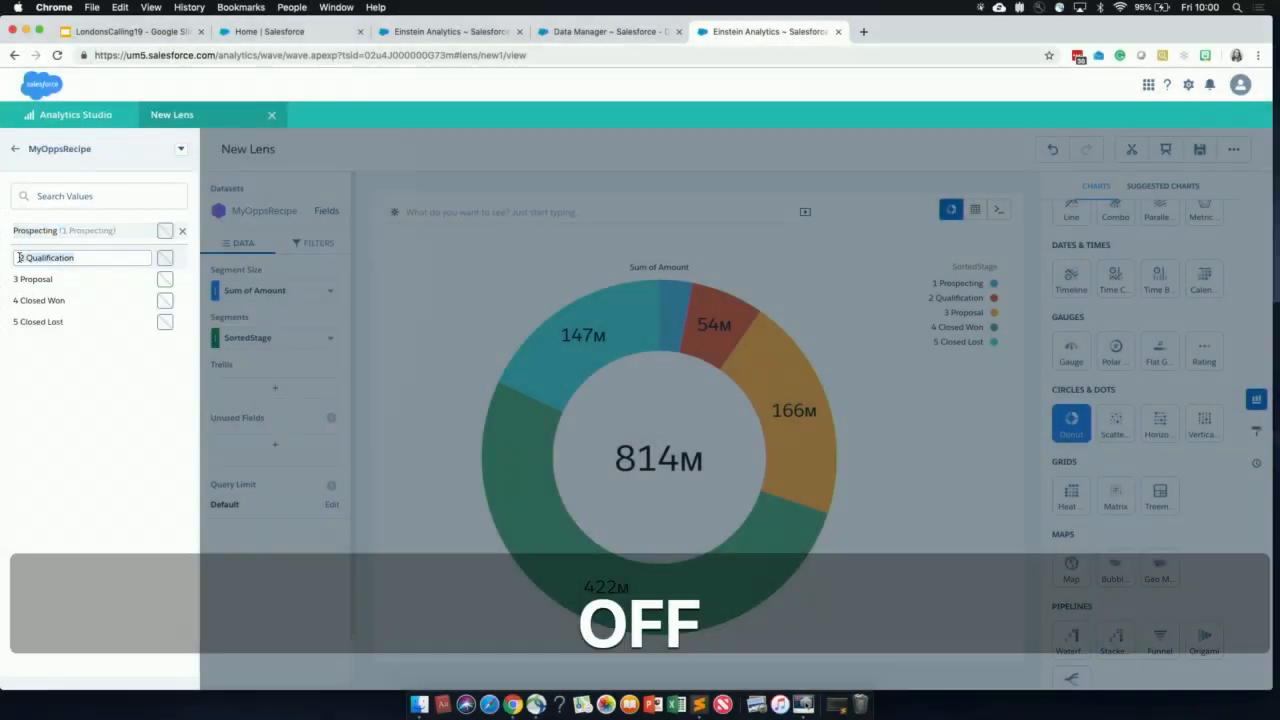
key("BackSpace")
key("BackSpace")
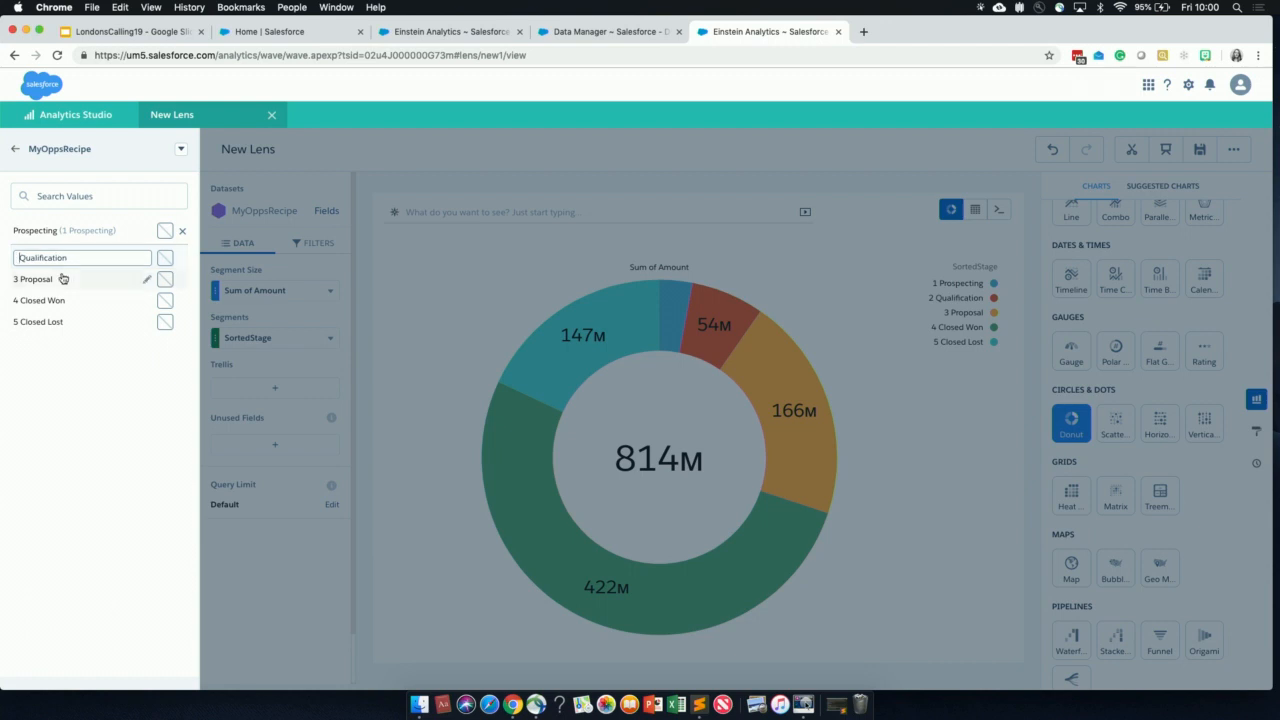
Relabel the remaining SortedStage values without their number prefixes, as Proposal, Closed Won and Closed Lost
left_click(23, 278)
key("BackSpace")
key("BackSpace")
left_click(19, 303)
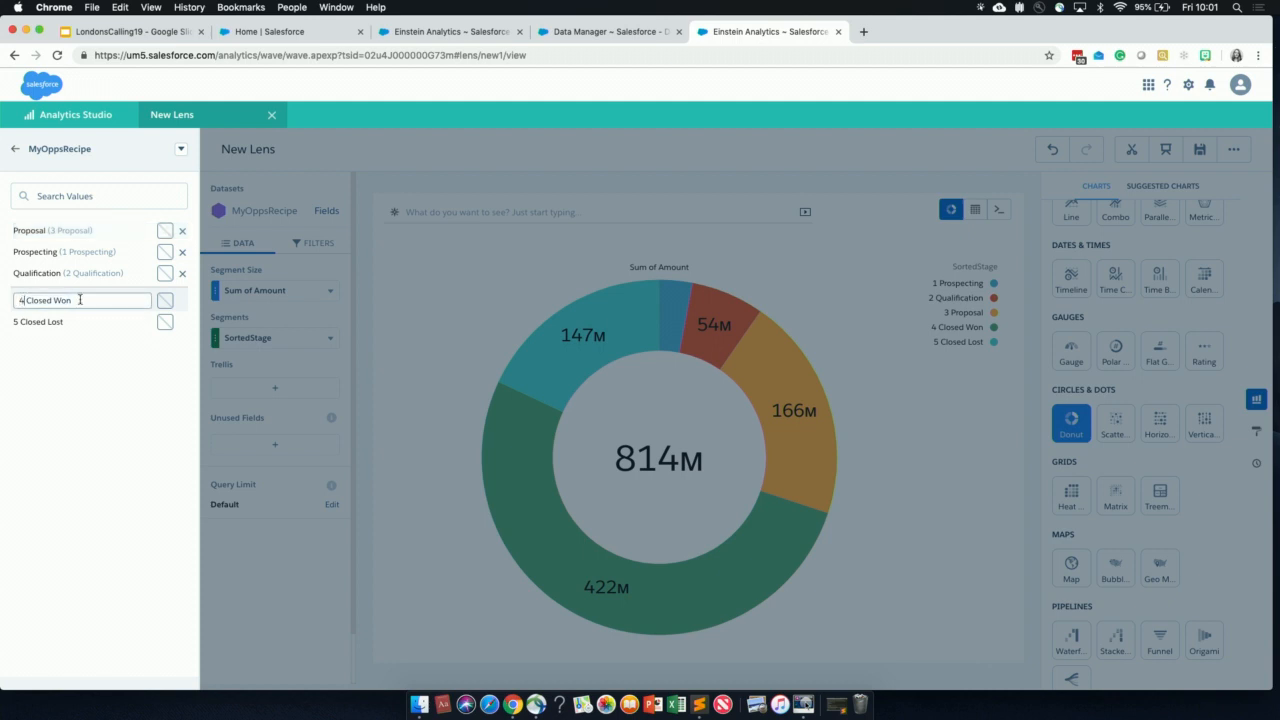
key("BackSpace")
key("BackSpace")
left_click(19, 329)
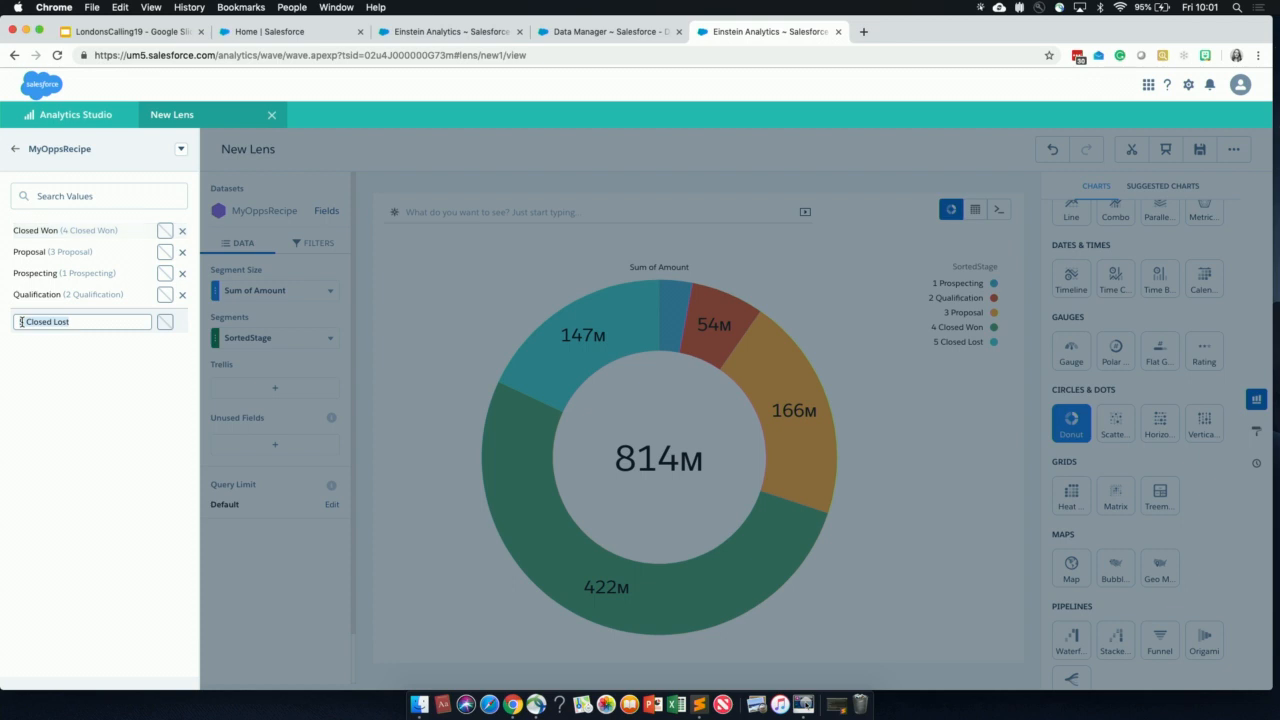
key("BackSpace")
key("BackSpace")
left_click(91, 357)
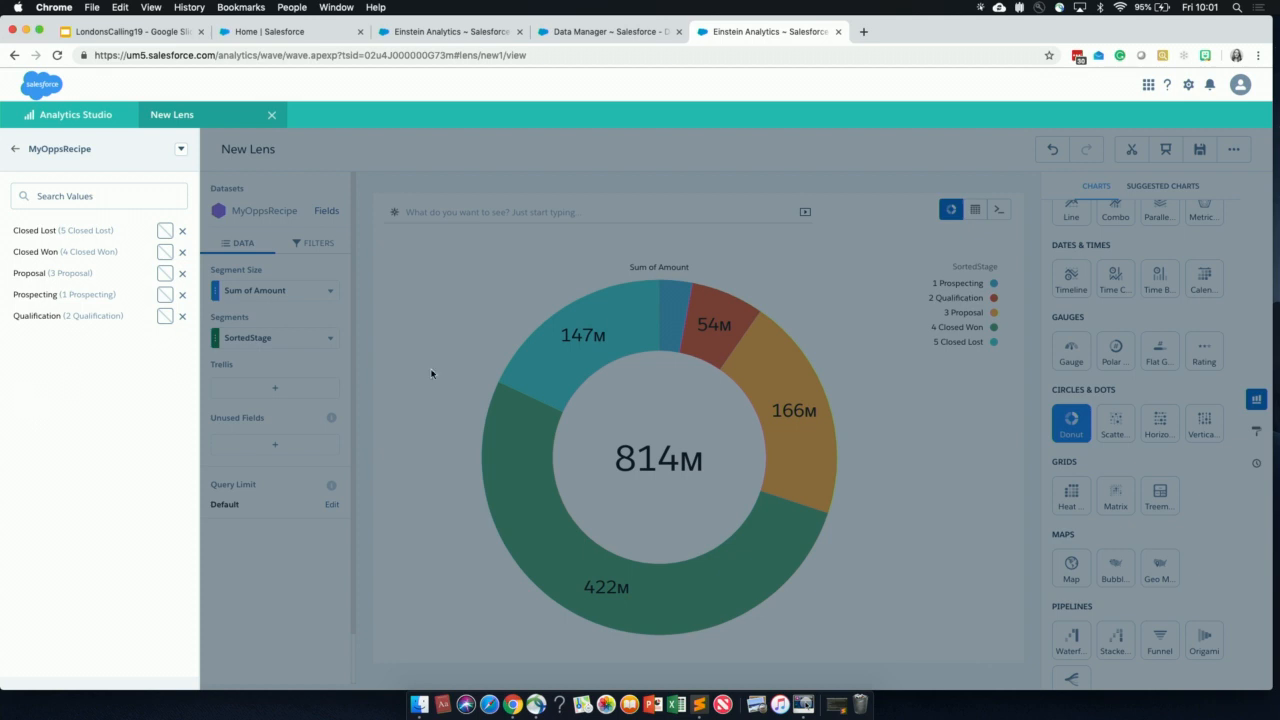
Assign green to the Closed Won value and red to the Closed Lost value of SortedStage
key("F1")
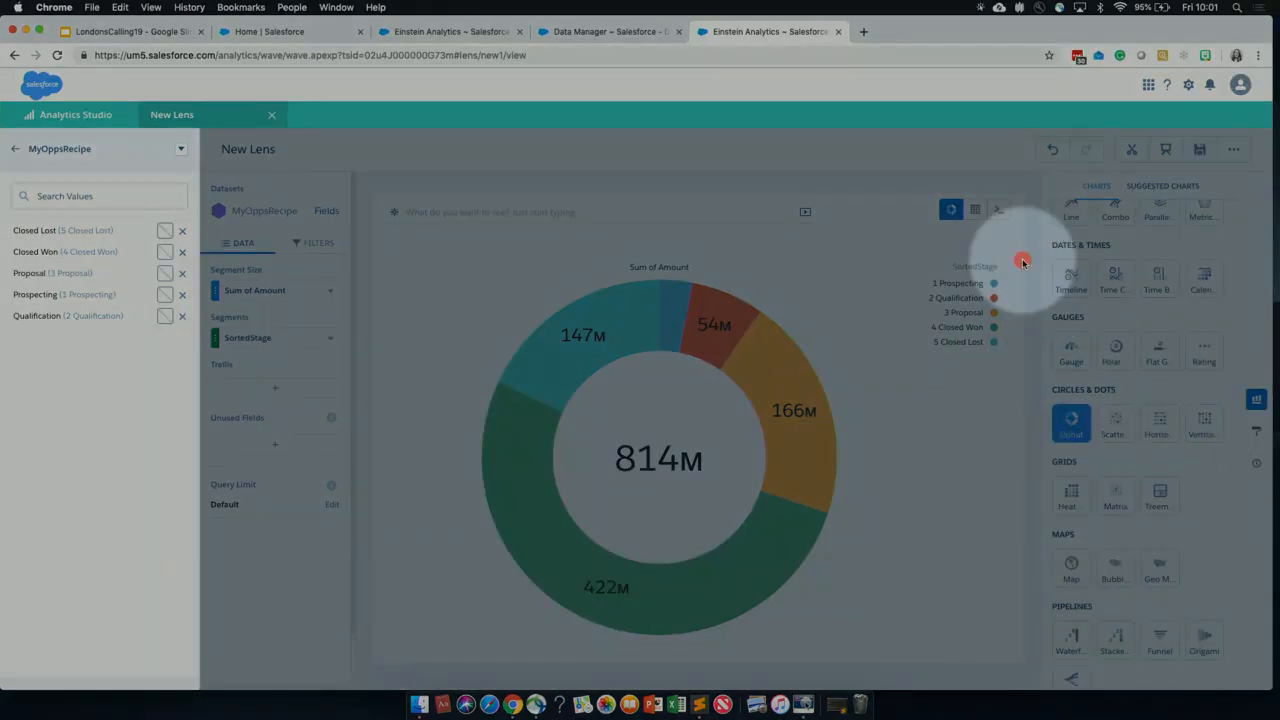
key("F1")
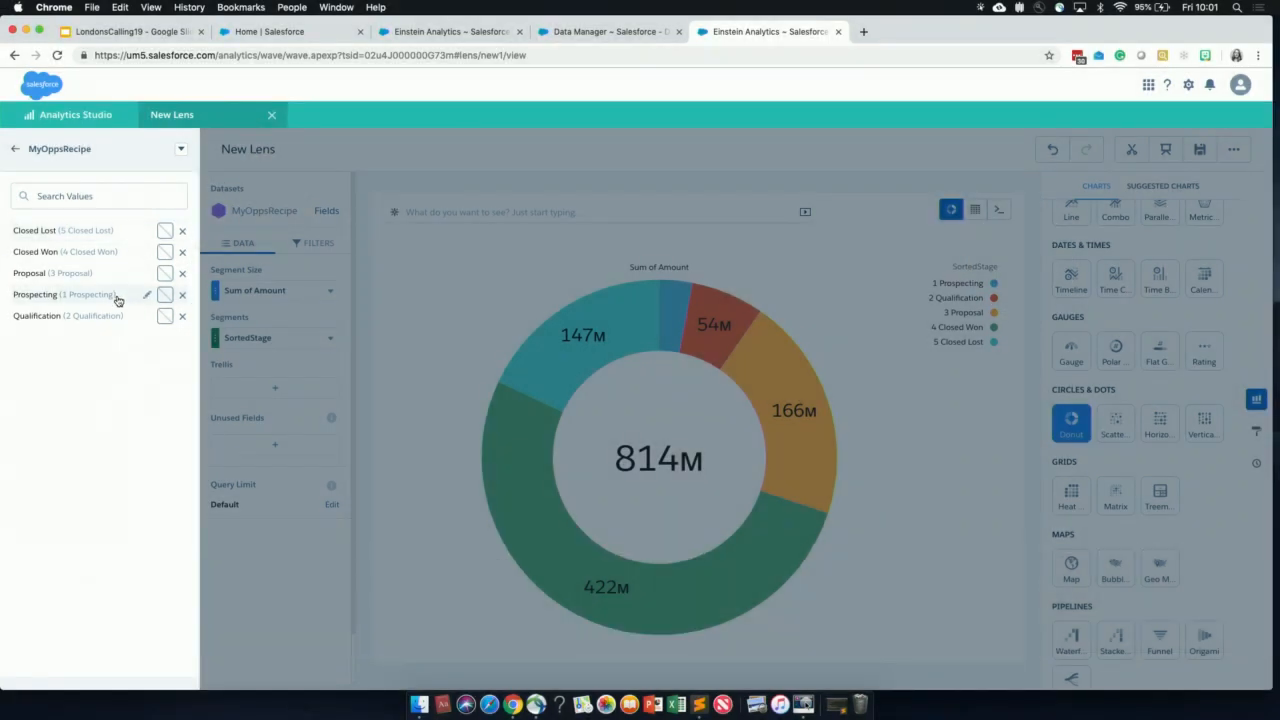
key("F1")
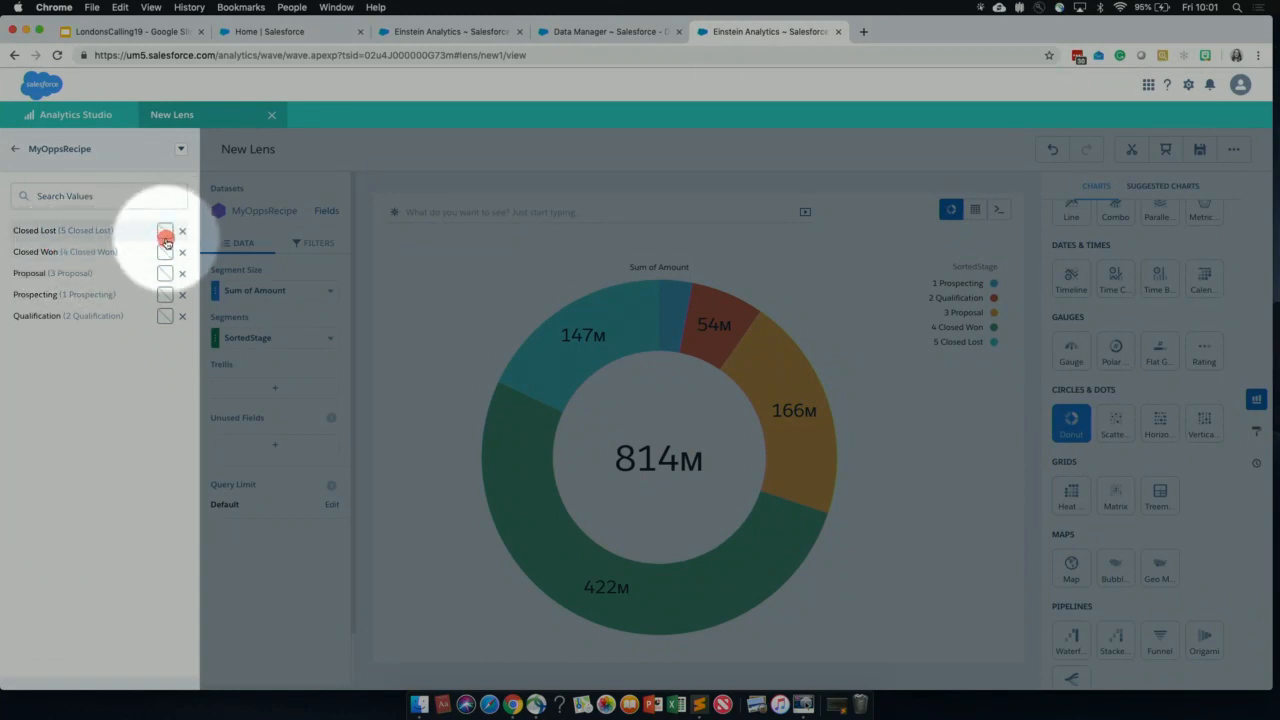
key("F1")
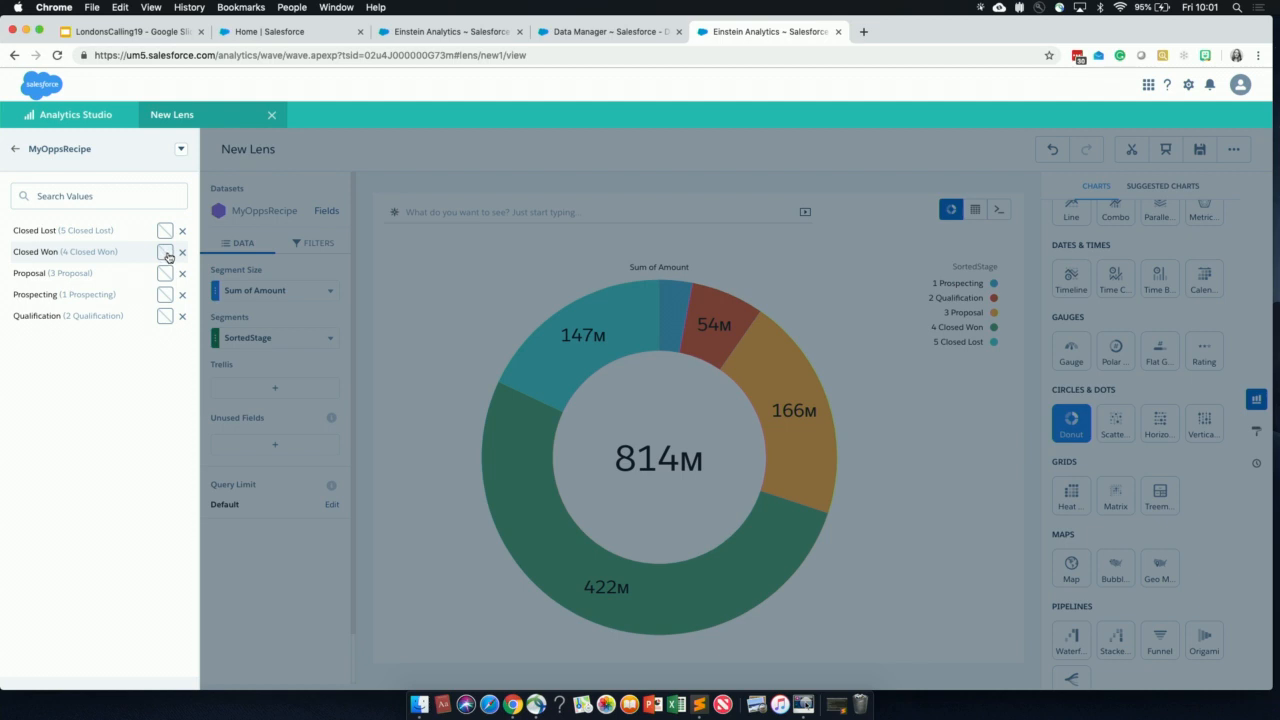
left_click(166, 253)
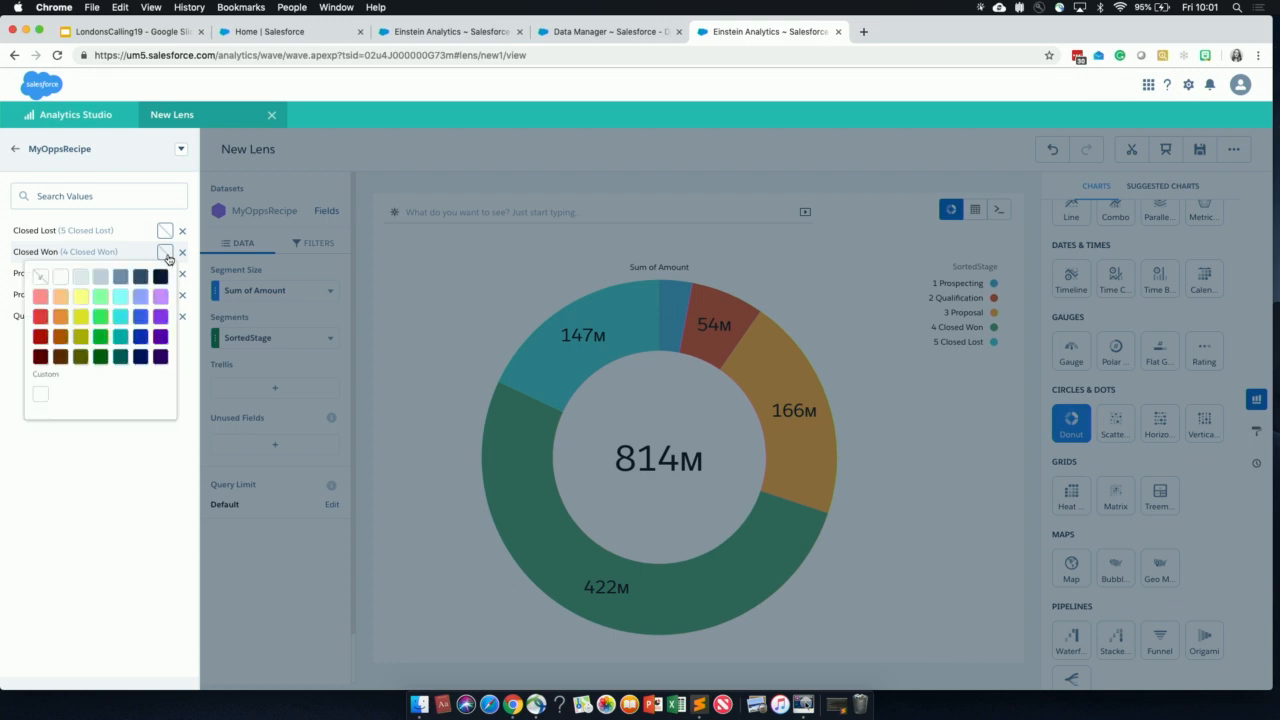
left_click(100, 337)
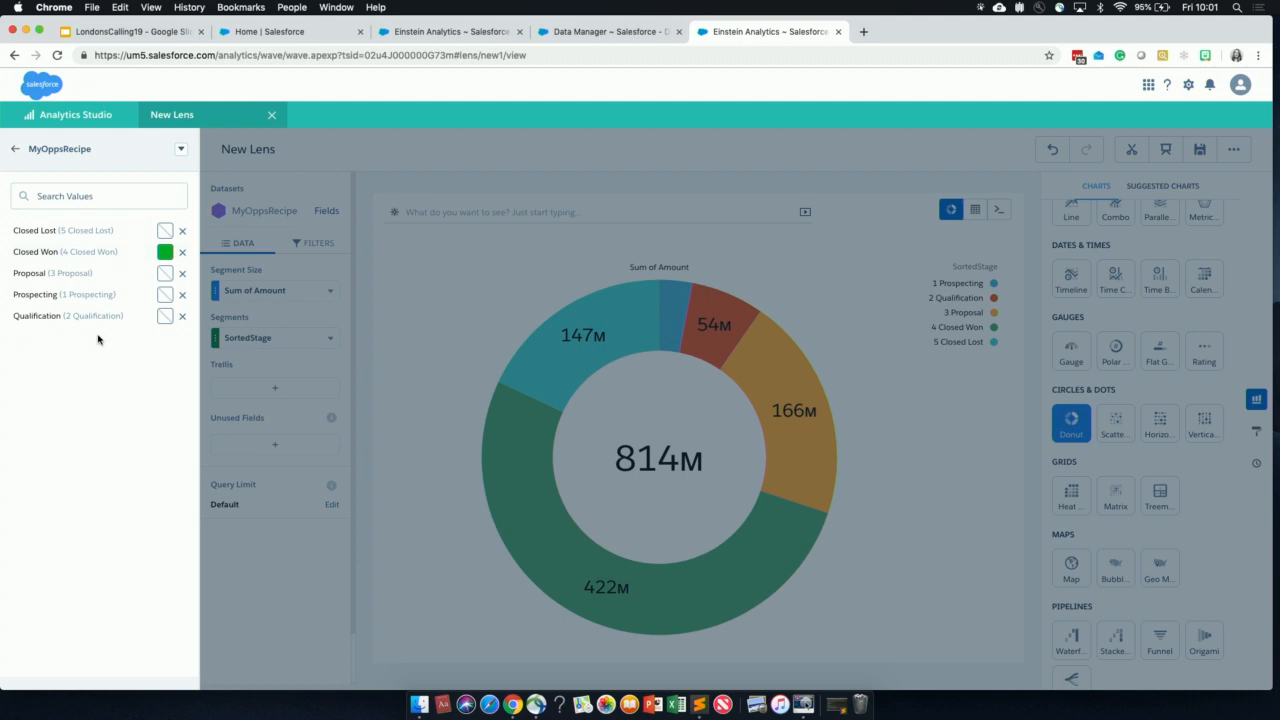
left_click(165, 231)
left_click(40, 297)
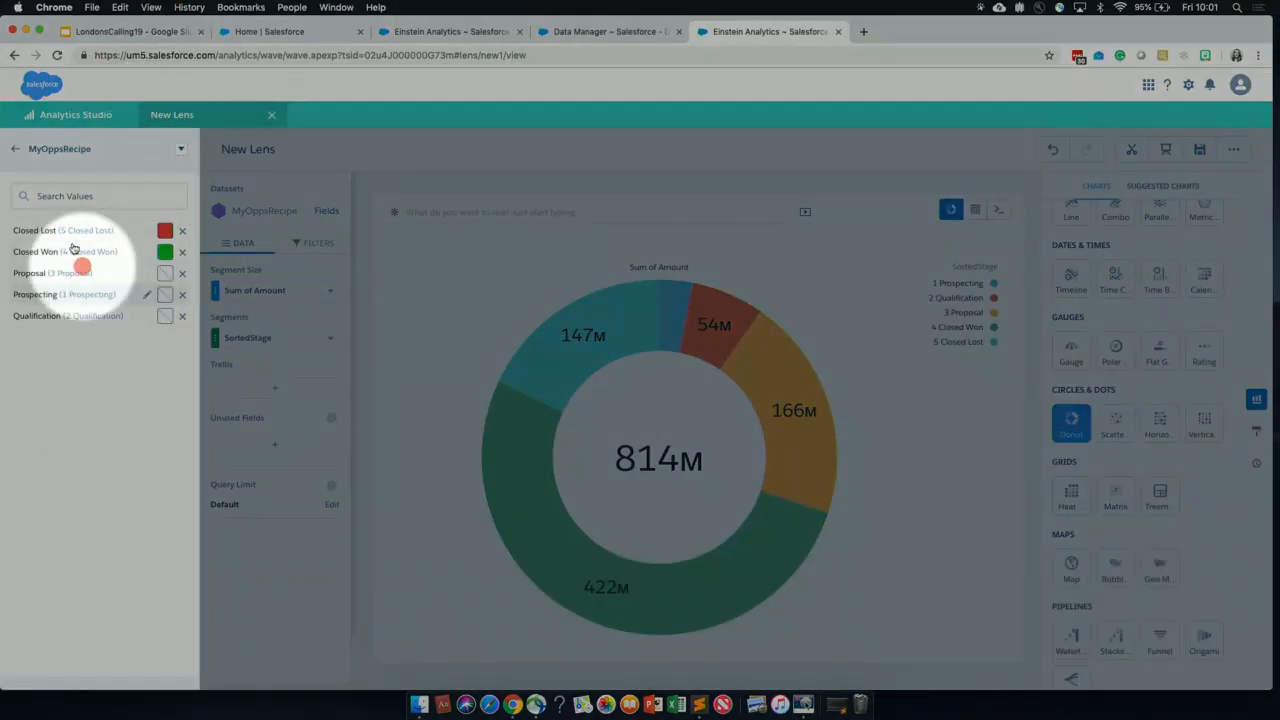
Return to the field list and save the changes for all dashboards and lenses using the MyOppsRecipe dataset
key("F1")
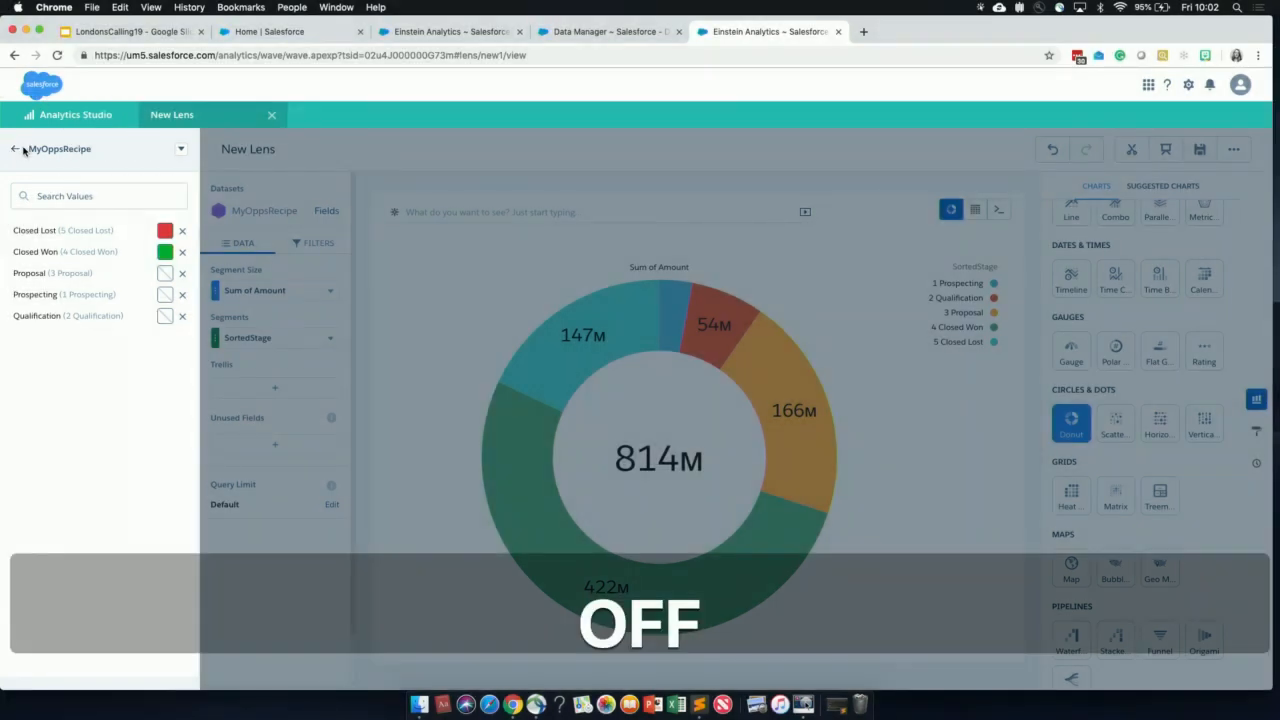
left_click(14, 152)
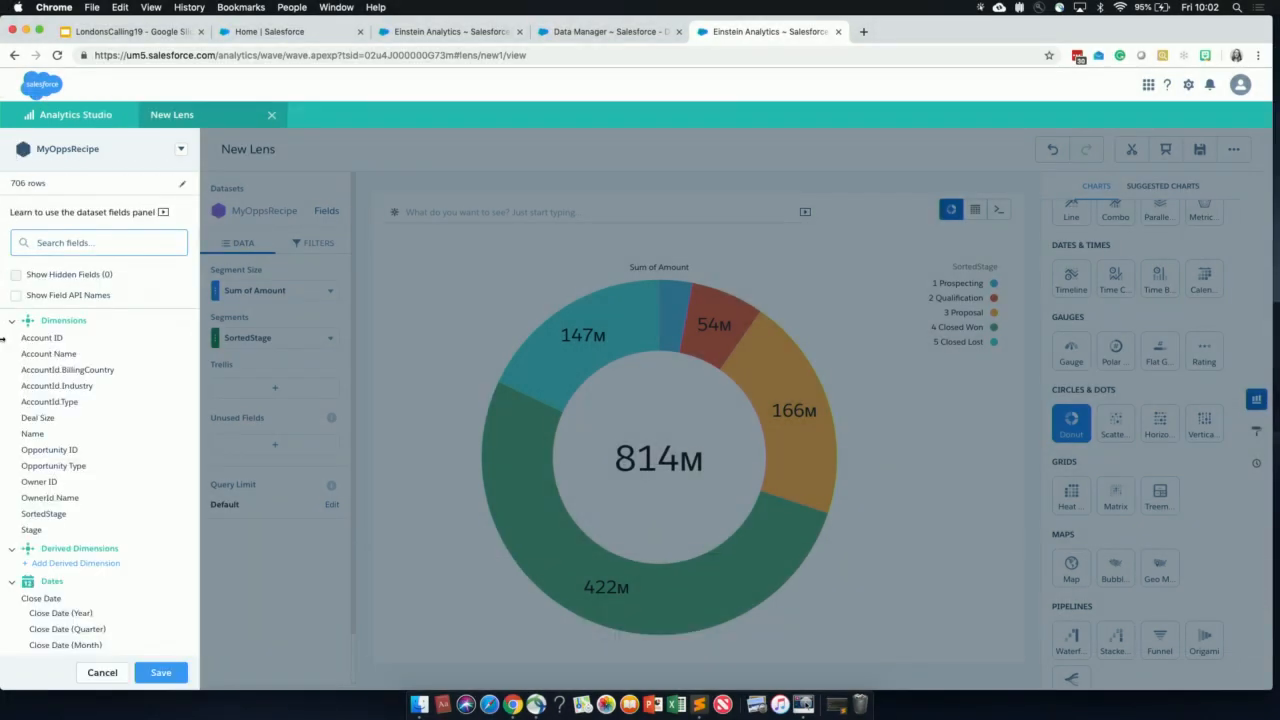
key("F1")
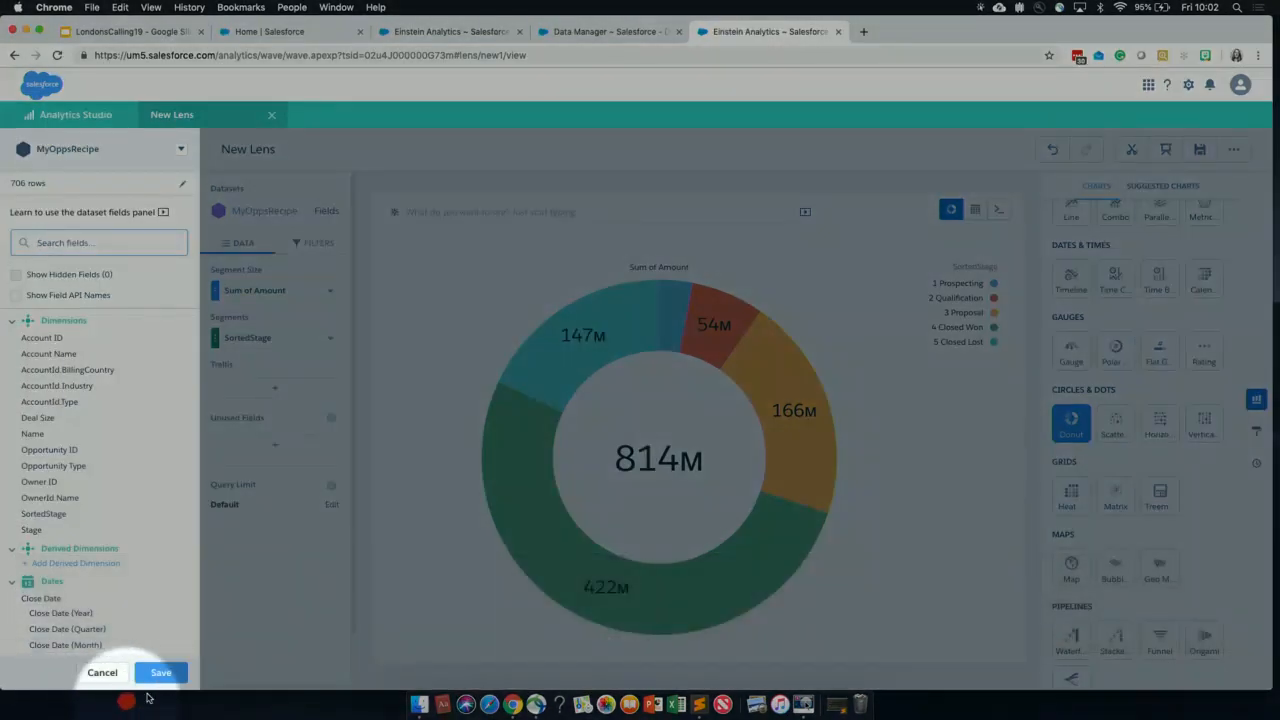
left_click(168, 678)
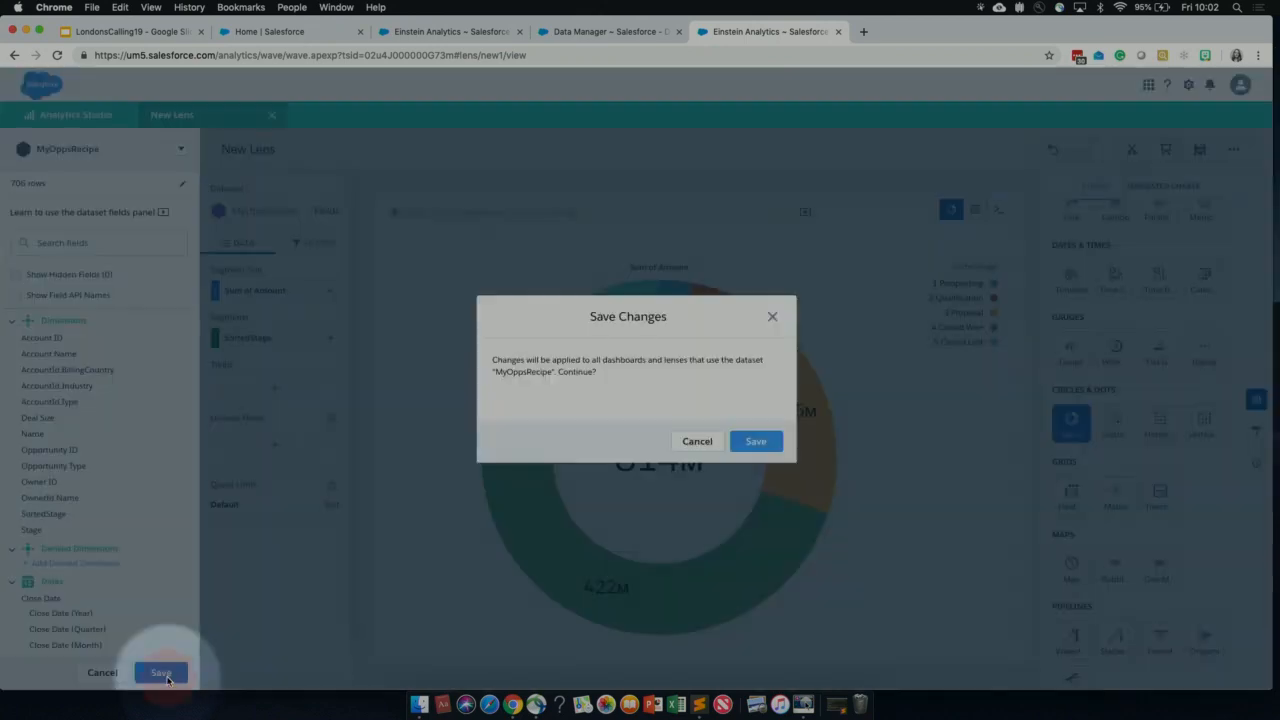
left_click(757, 442)
key("F1")
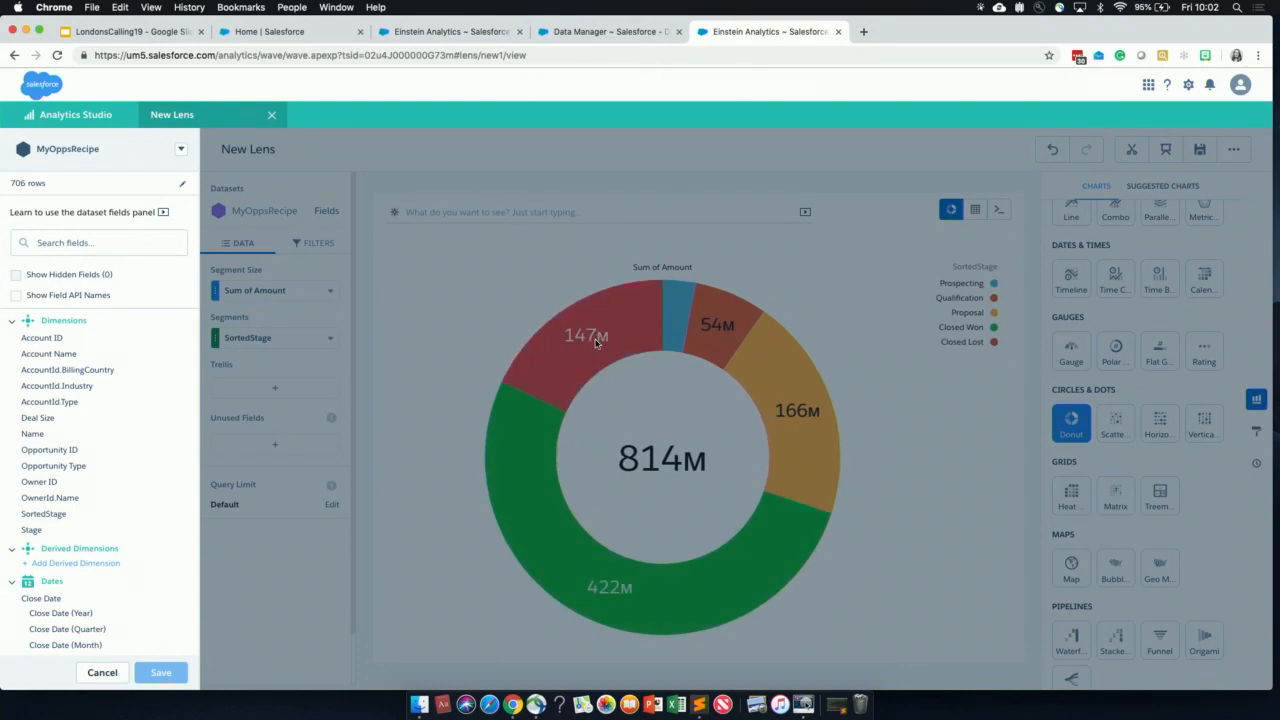
key("F1")
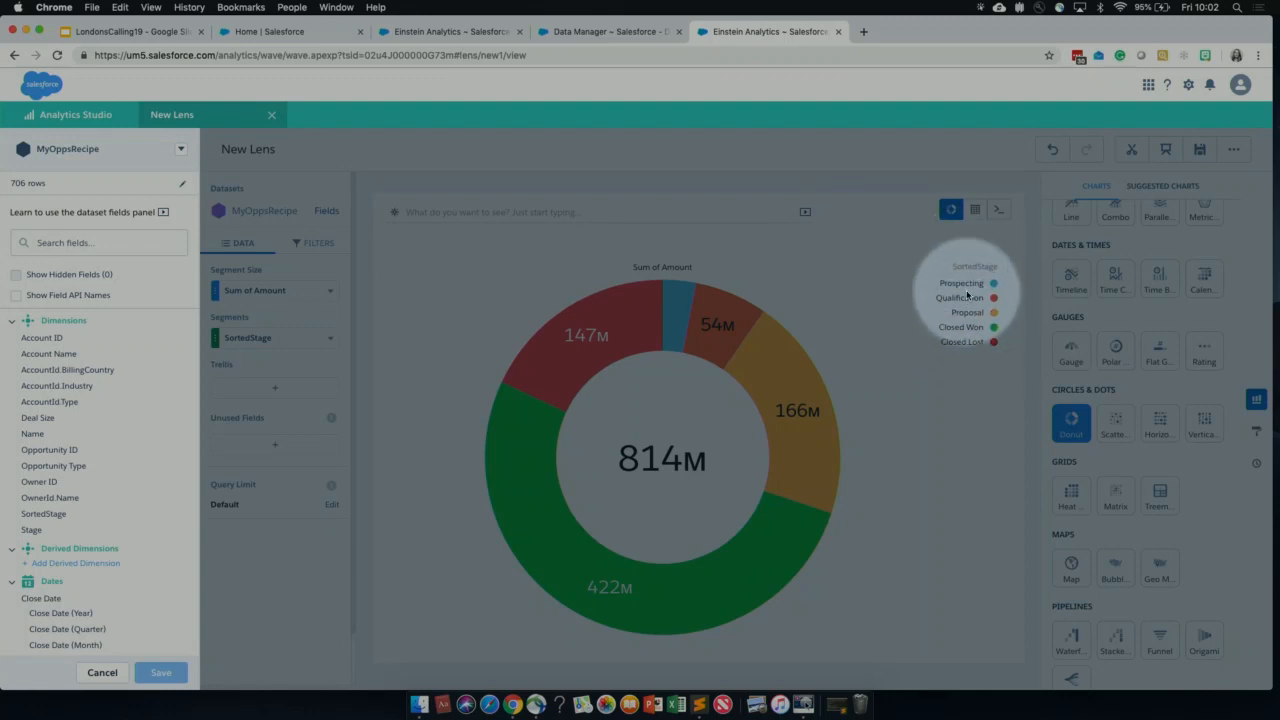
key("F1")
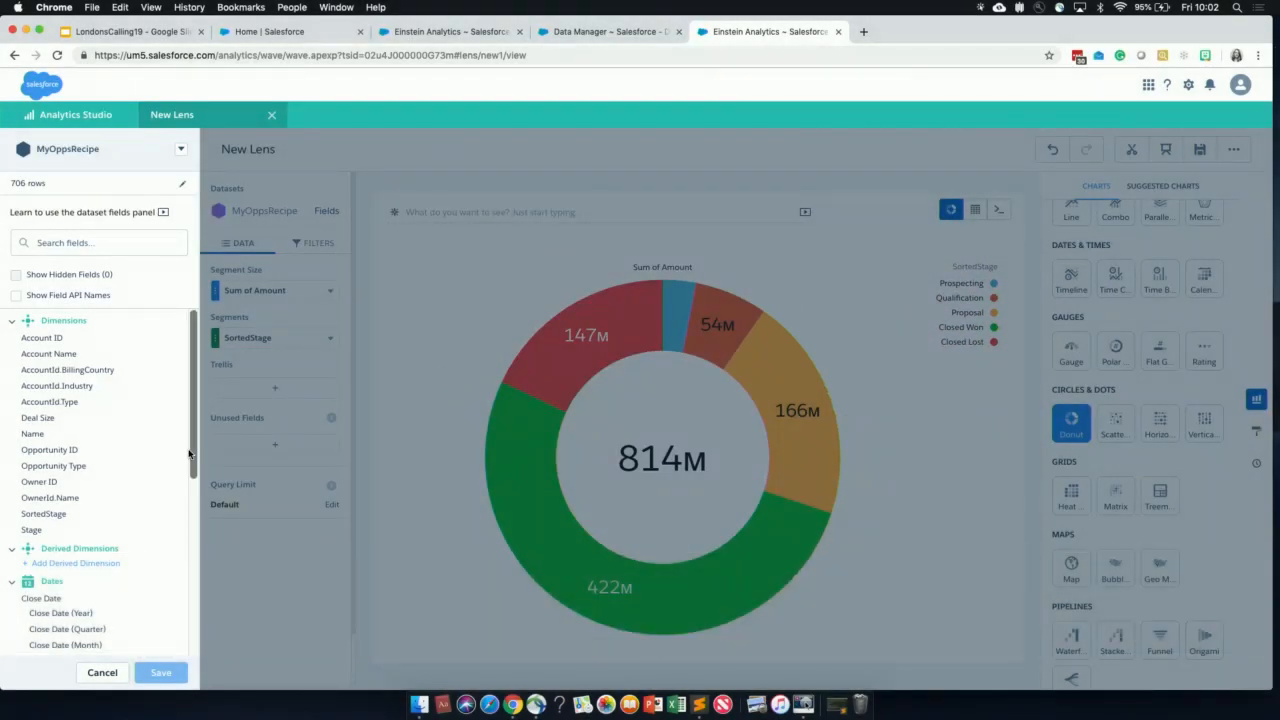
Give the Amount measure the custom number format £#,### based on the whole-number currency format
scroll(114, 524, "down", 5)
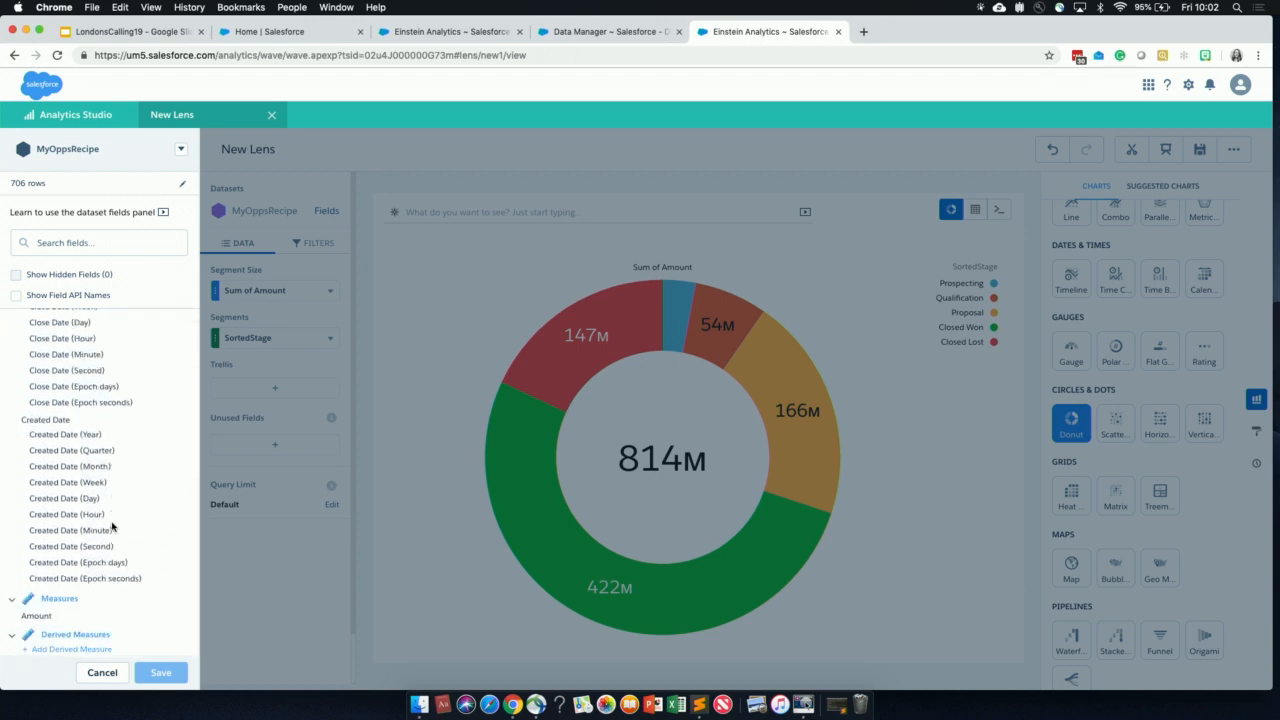
key("F1")
mouse_move(53, 618)
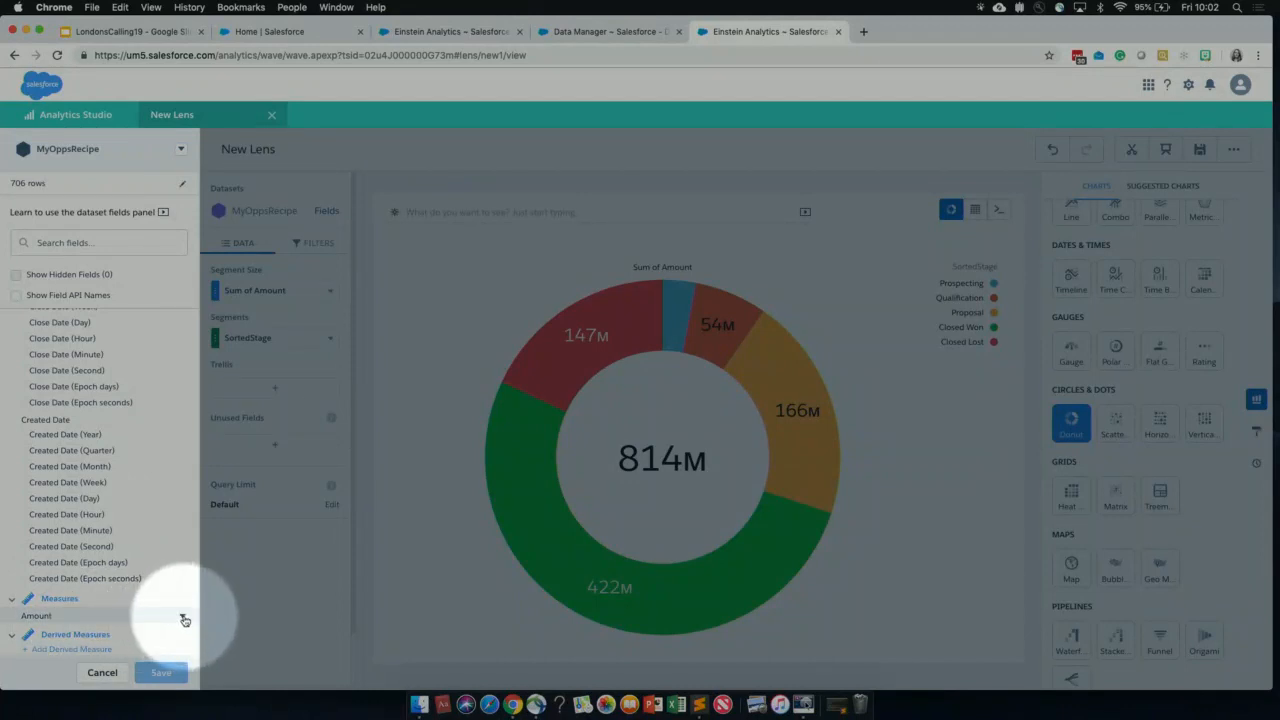
key("F1")
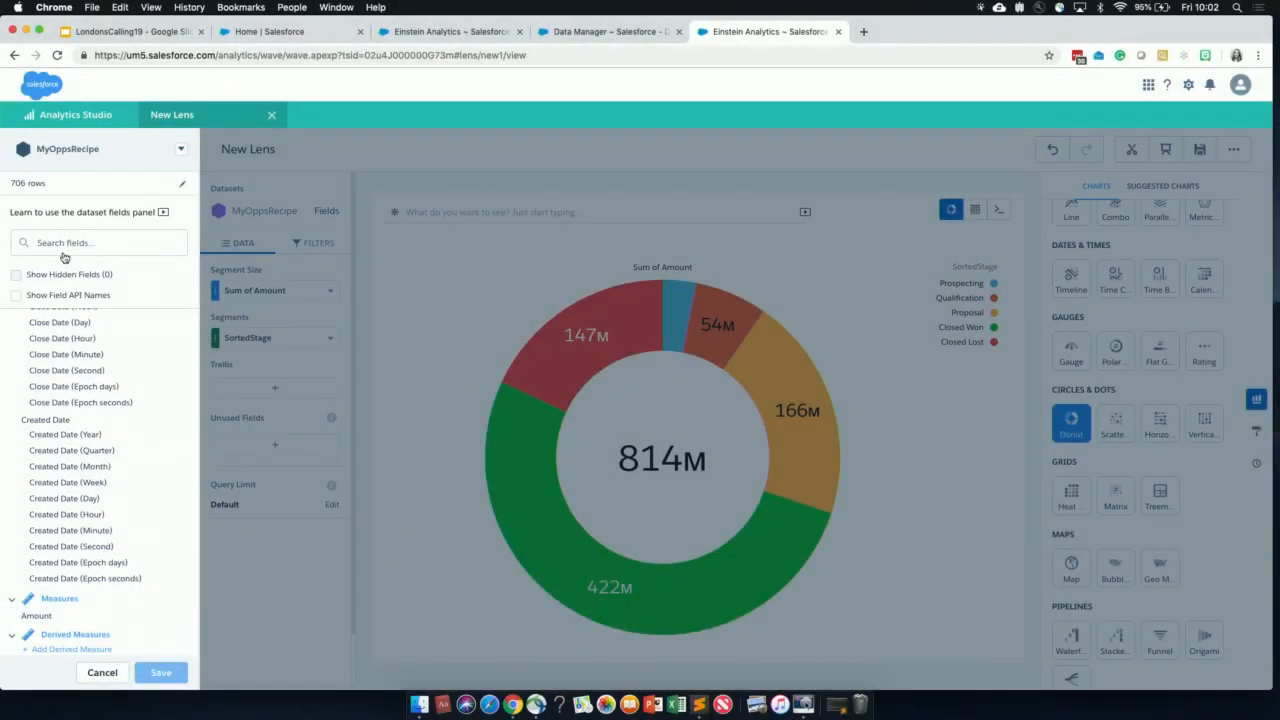
key("F1")
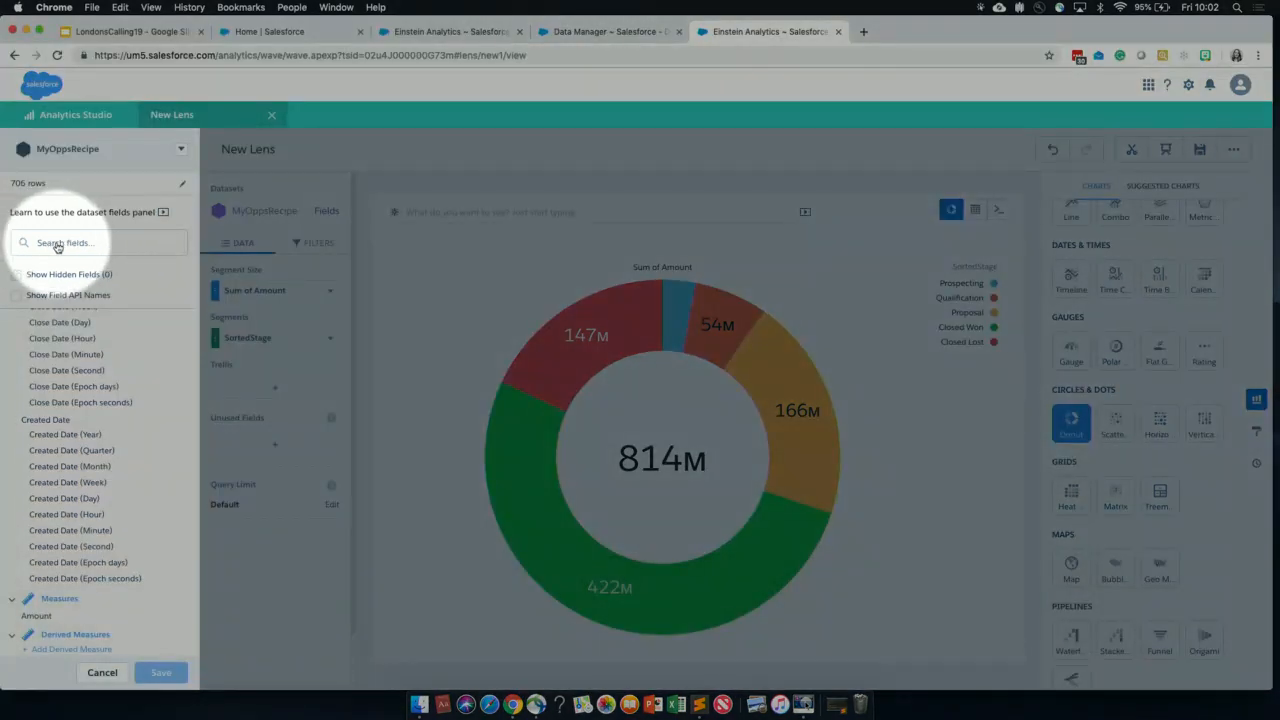
key("F1")
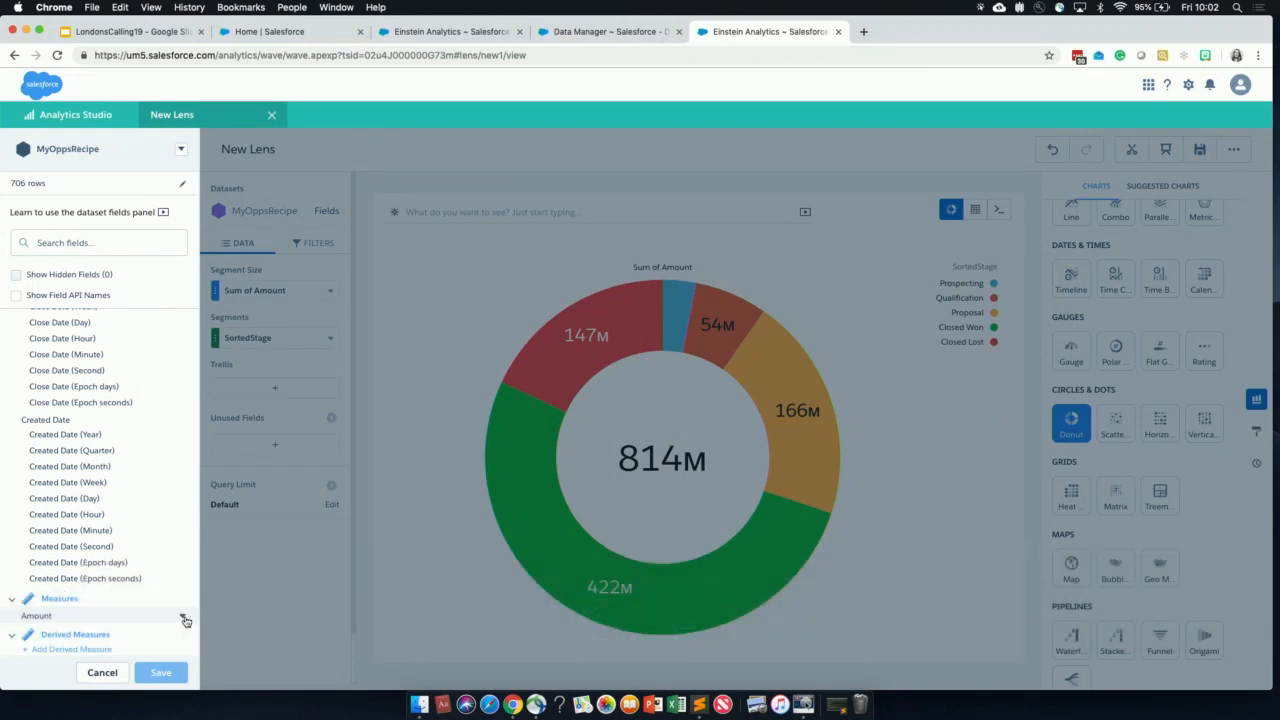
left_click(184, 620)
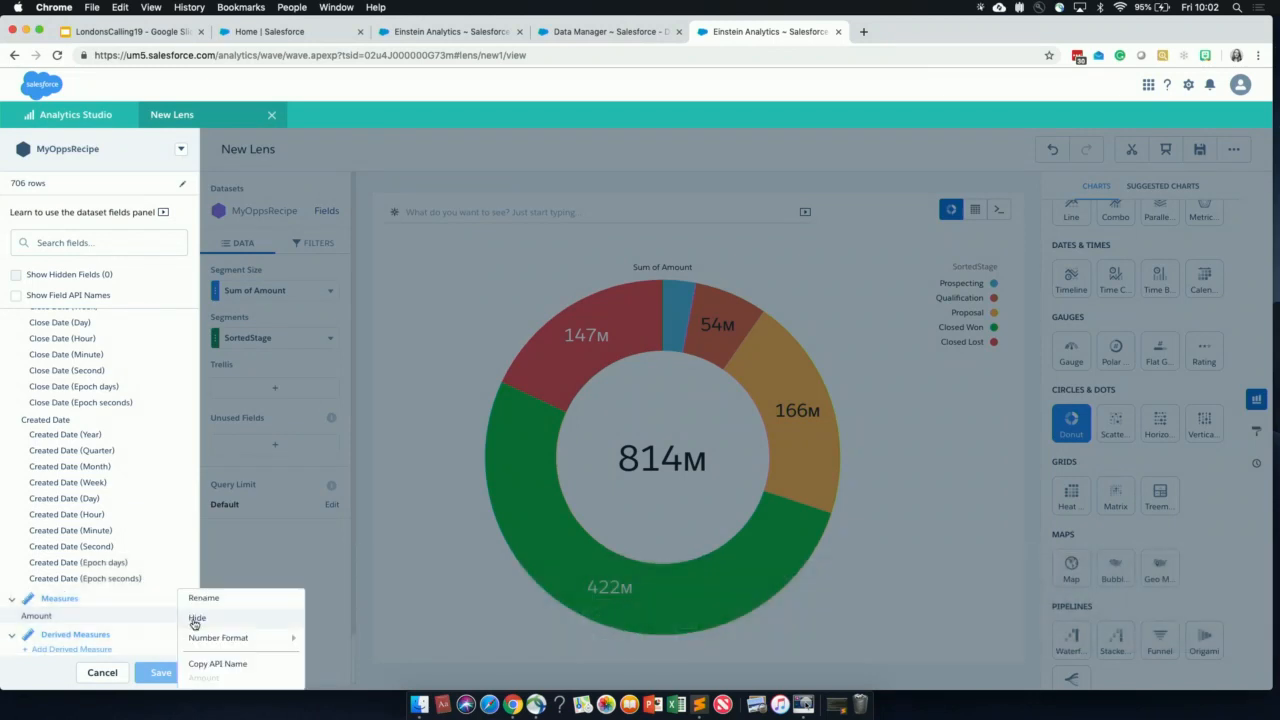
mouse_move(213, 645)
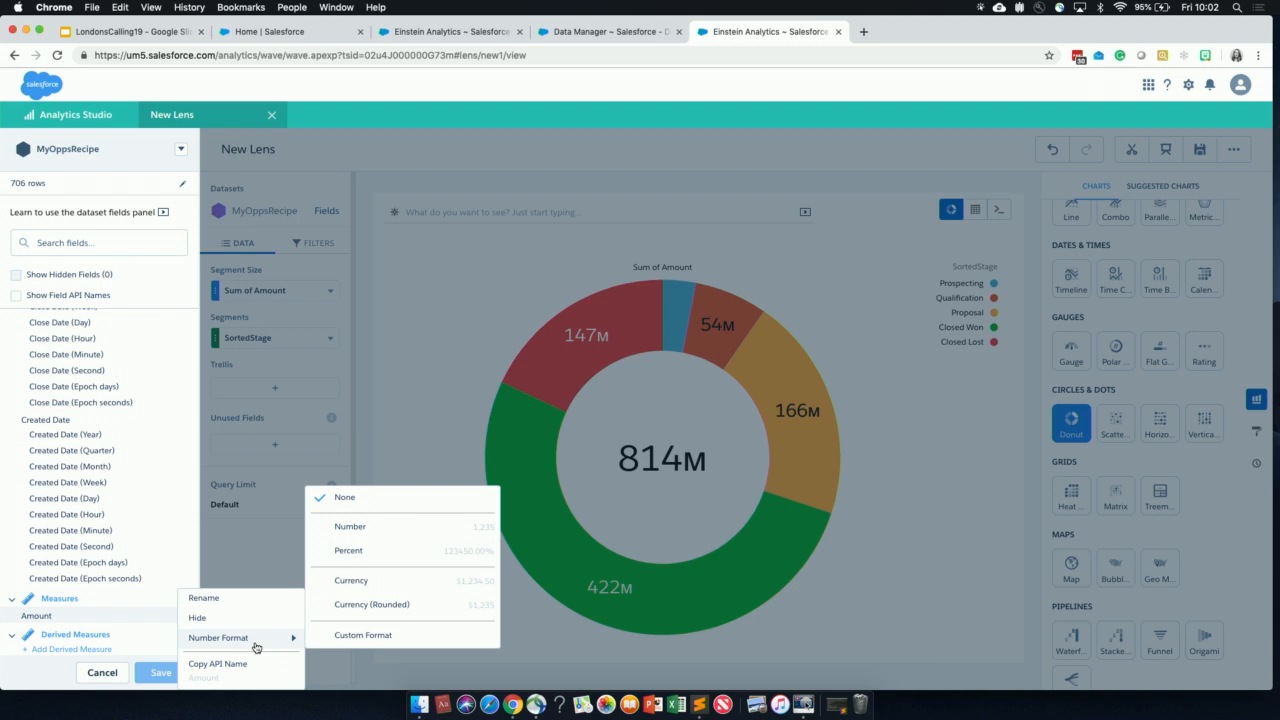
left_click(369, 639)
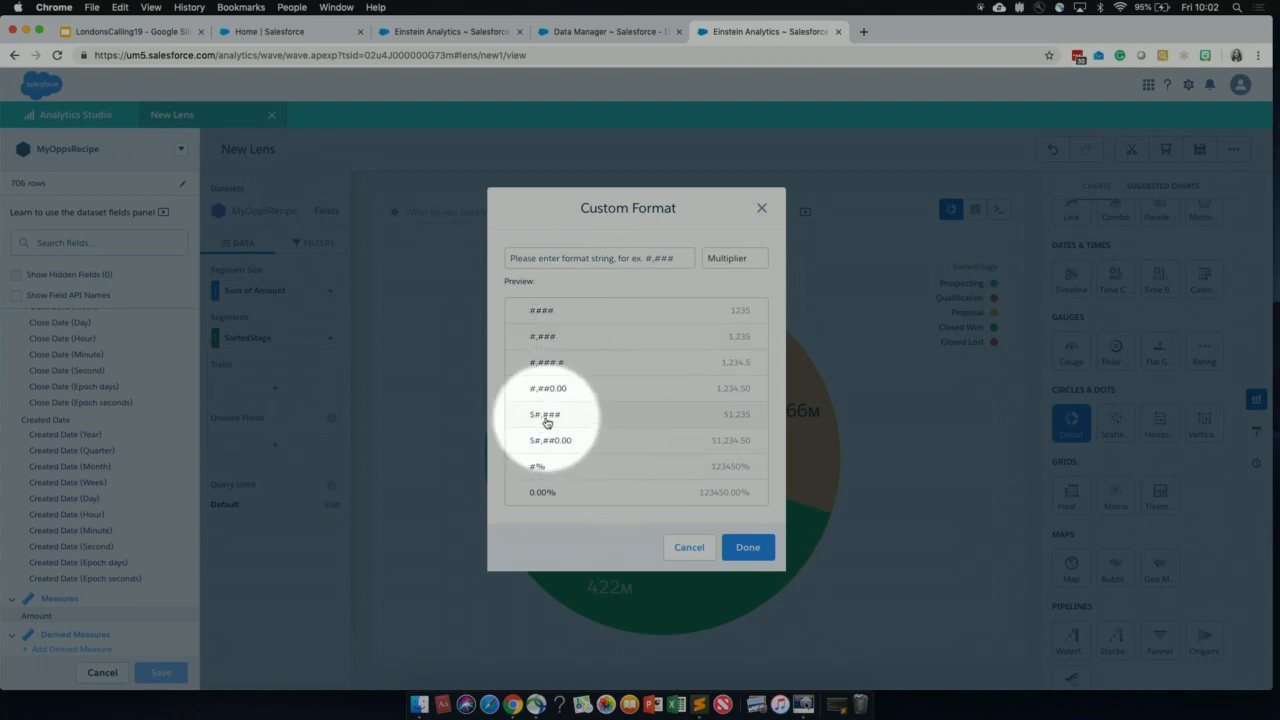
left_click(548, 416)
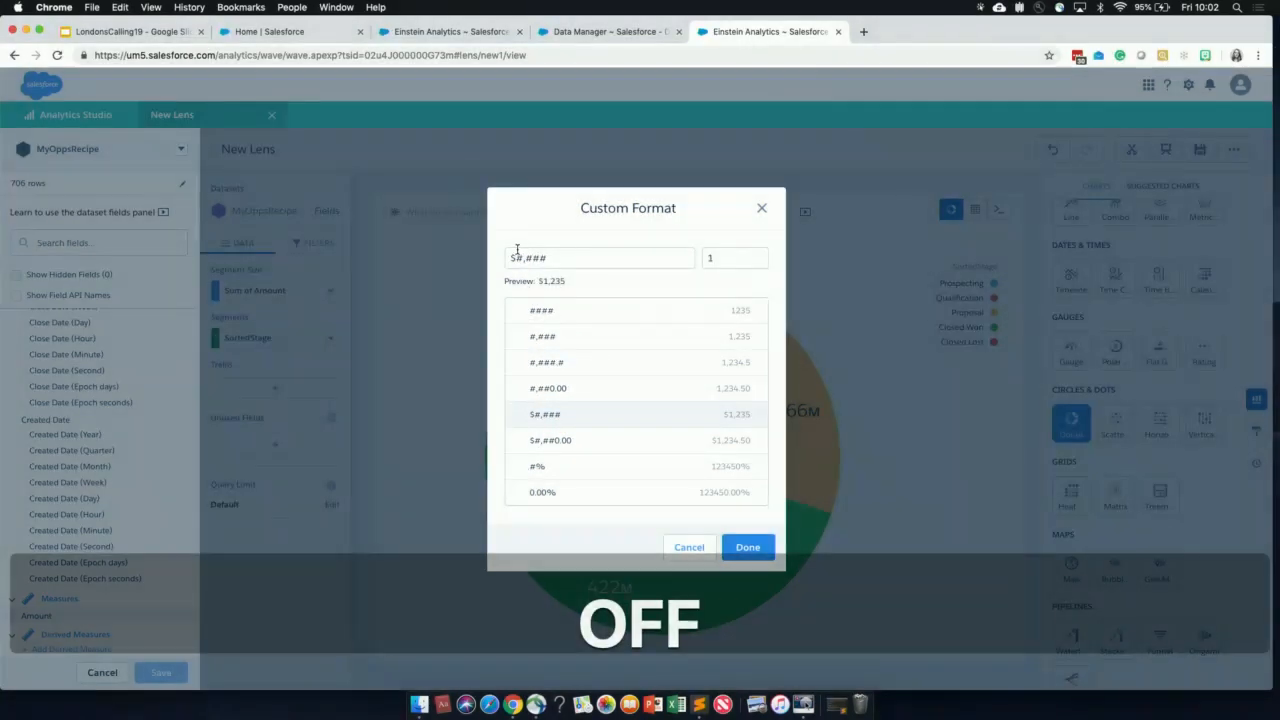
left_click(512, 258)
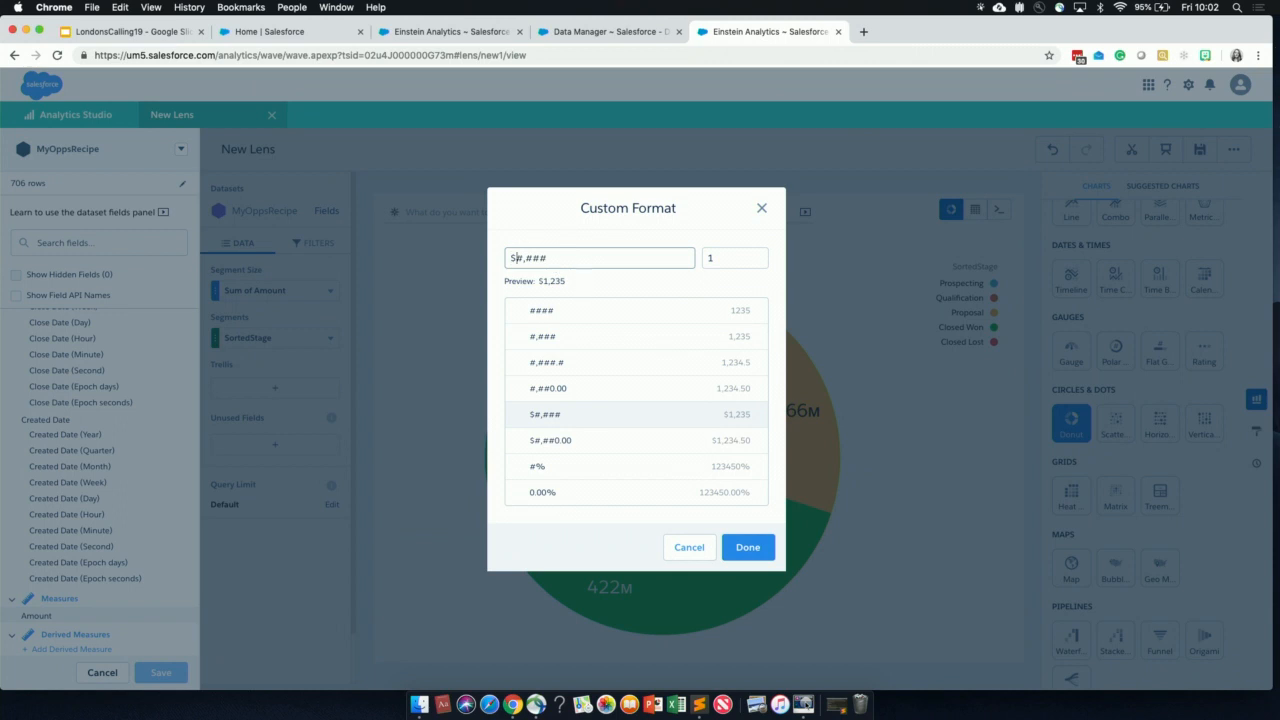
key("BackSpace")
type("£")
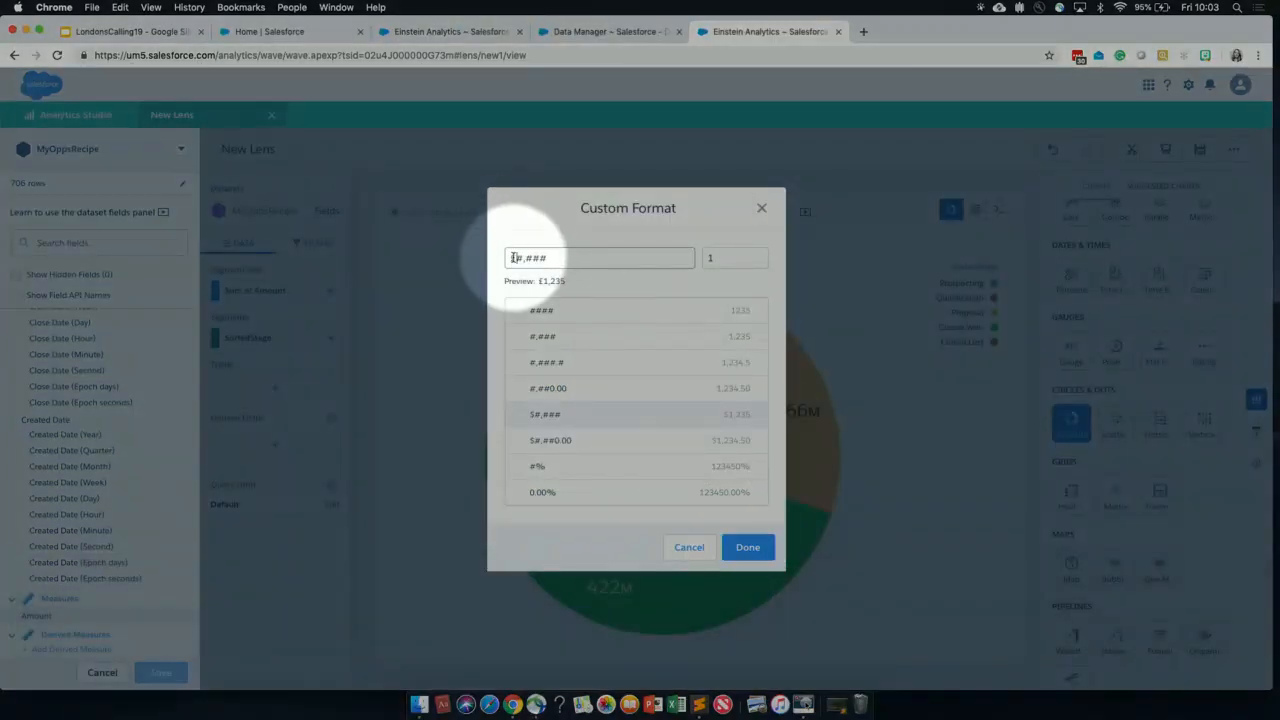
left_click(748, 547)
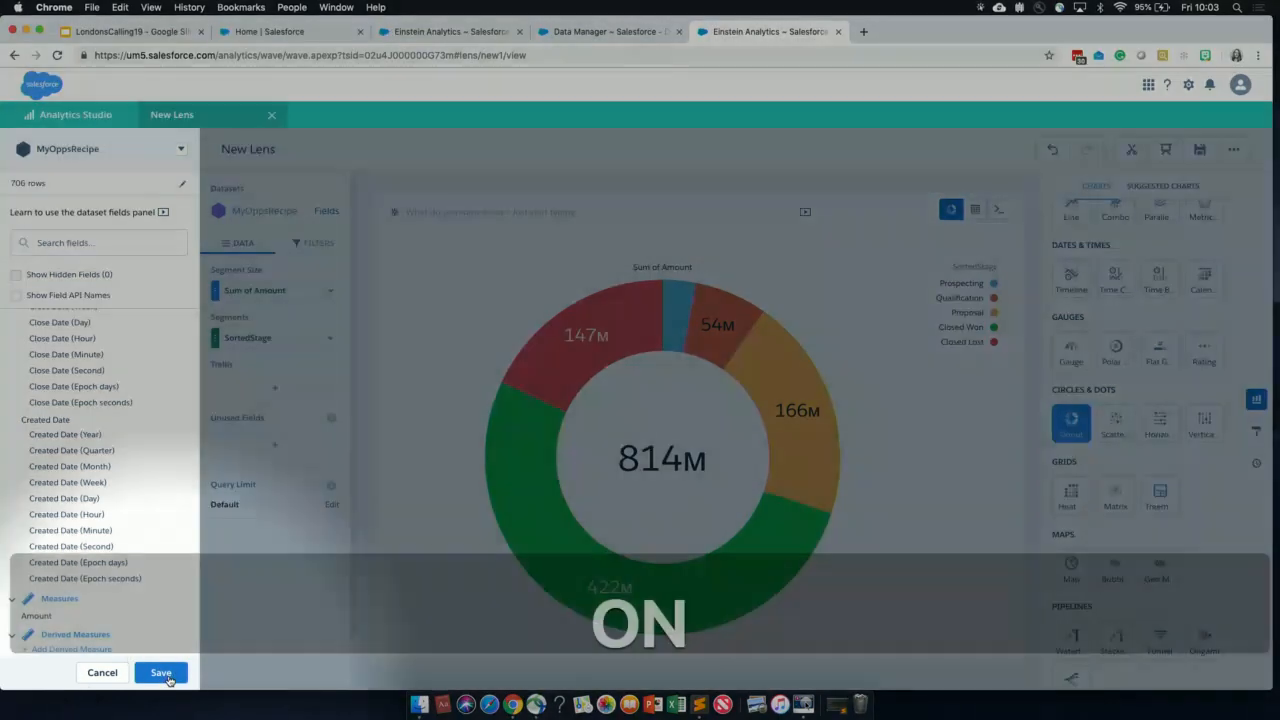
Save the Amount format for all dashboards and lenses using MyOppsRecipe, and close the field list and the lens
left_click(163, 673)
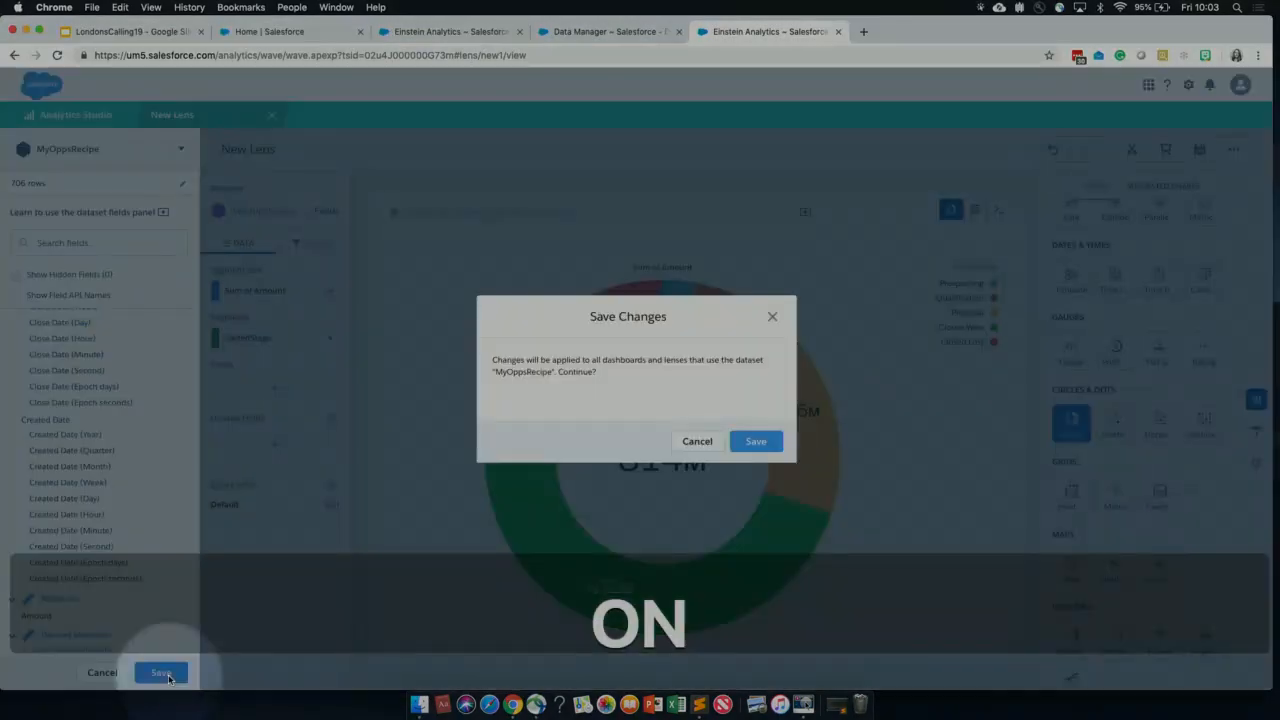
left_click(756, 444)
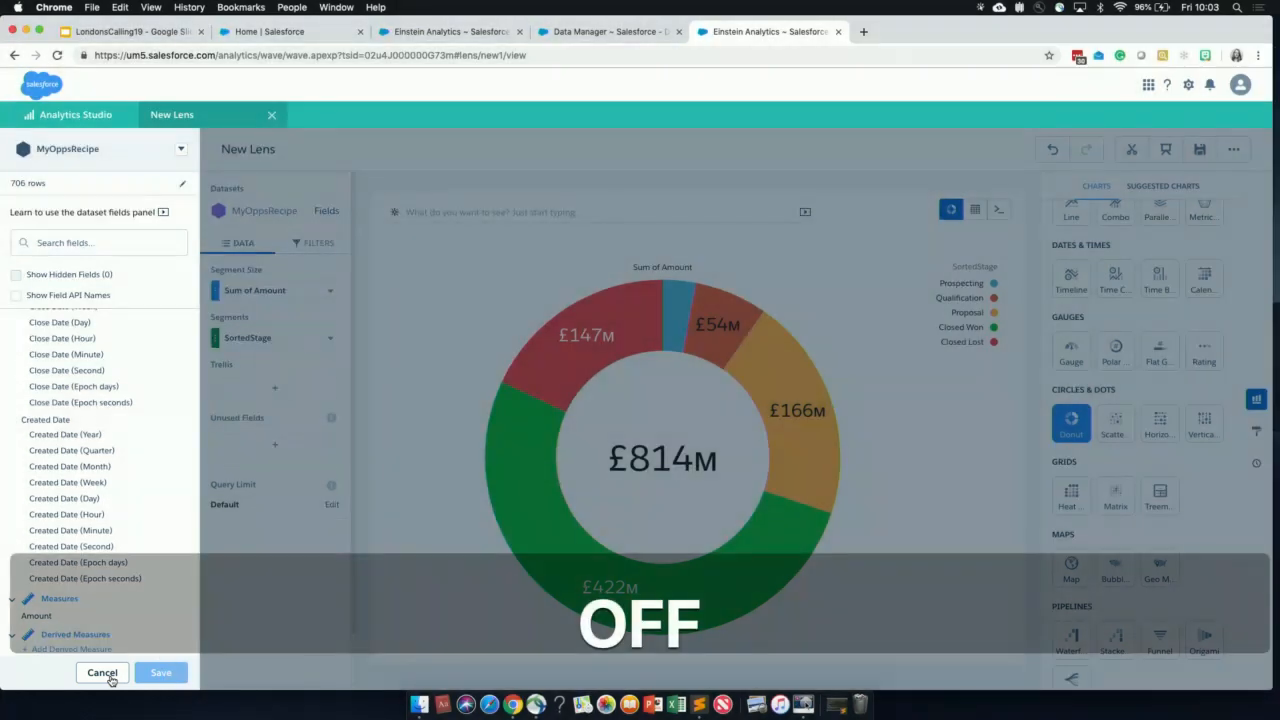
left_click(102, 672)
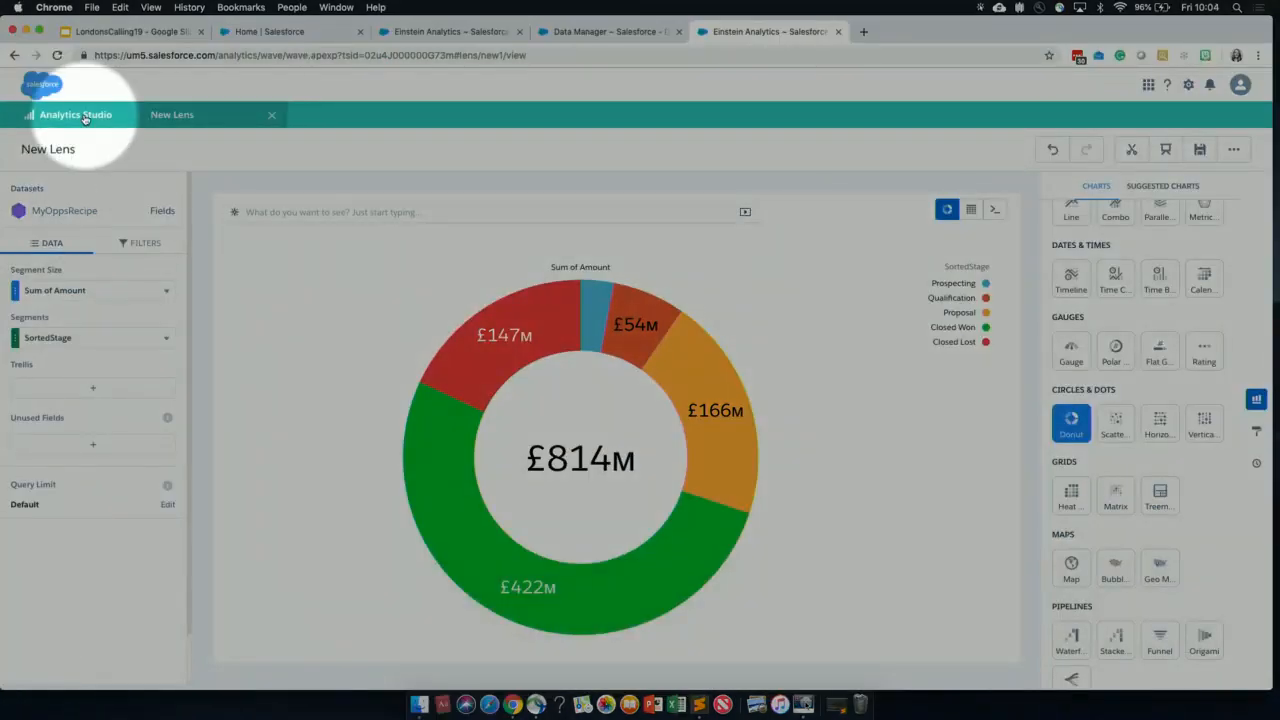
left_click(271, 117)
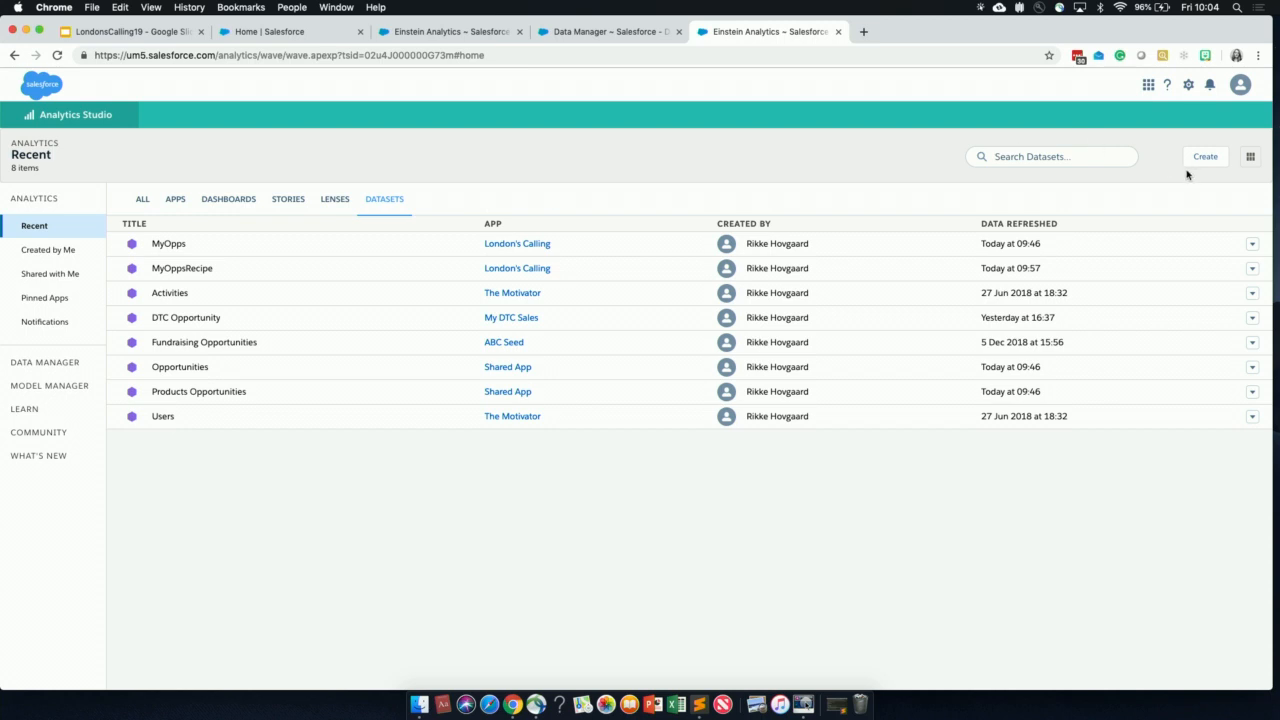
Start creating a new analytics dashboard from a template
key("F1")
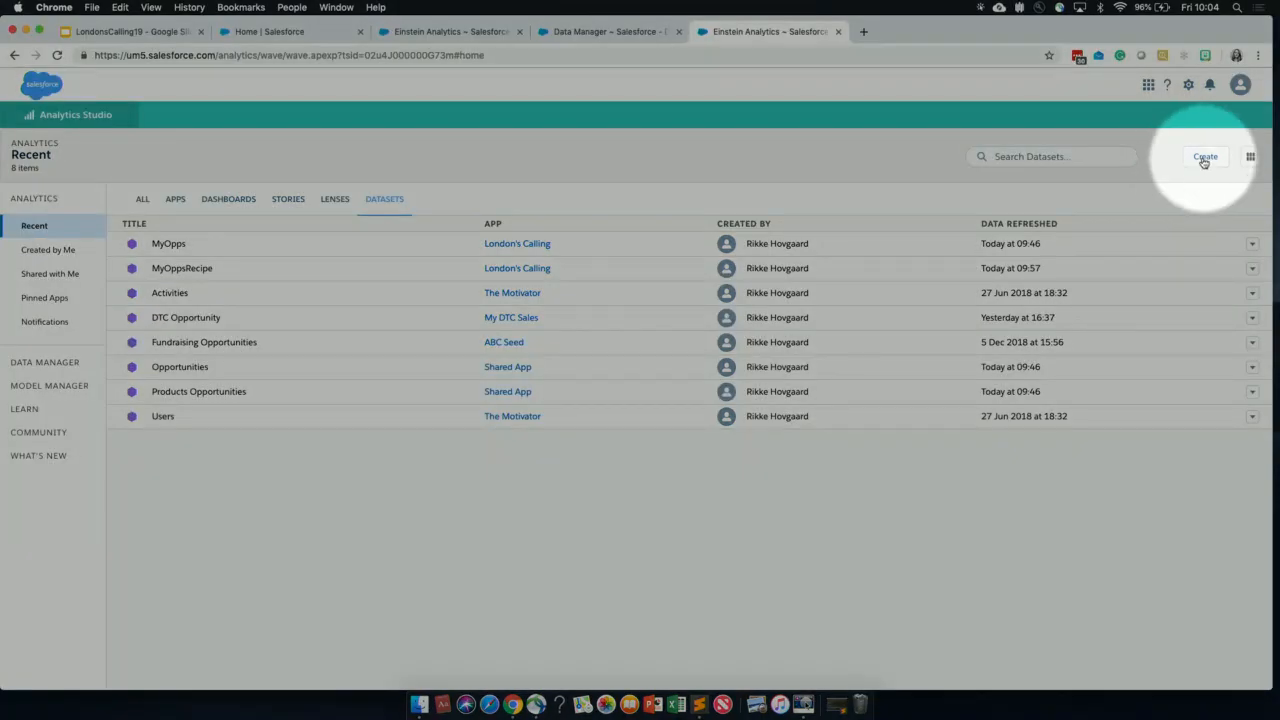
left_click(1204, 160)
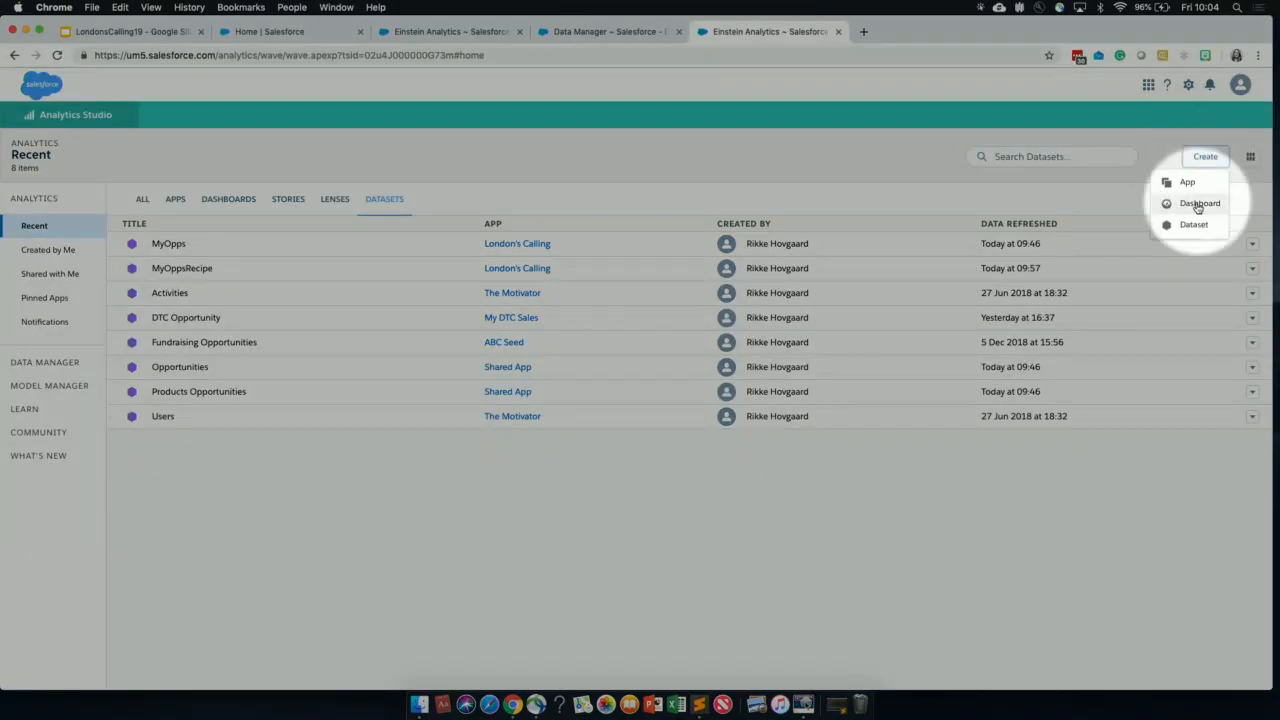
left_click(1197, 203)
key("F1")
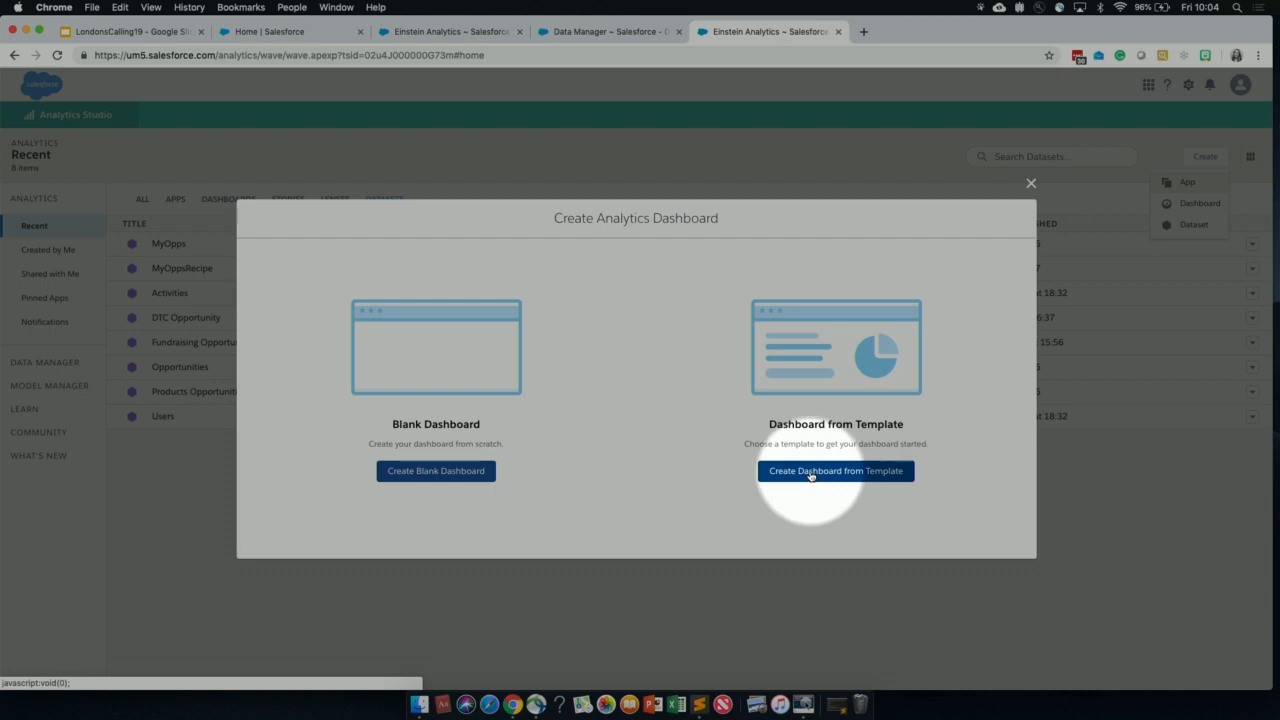
left_click(810, 474)
left_click(810, 474)
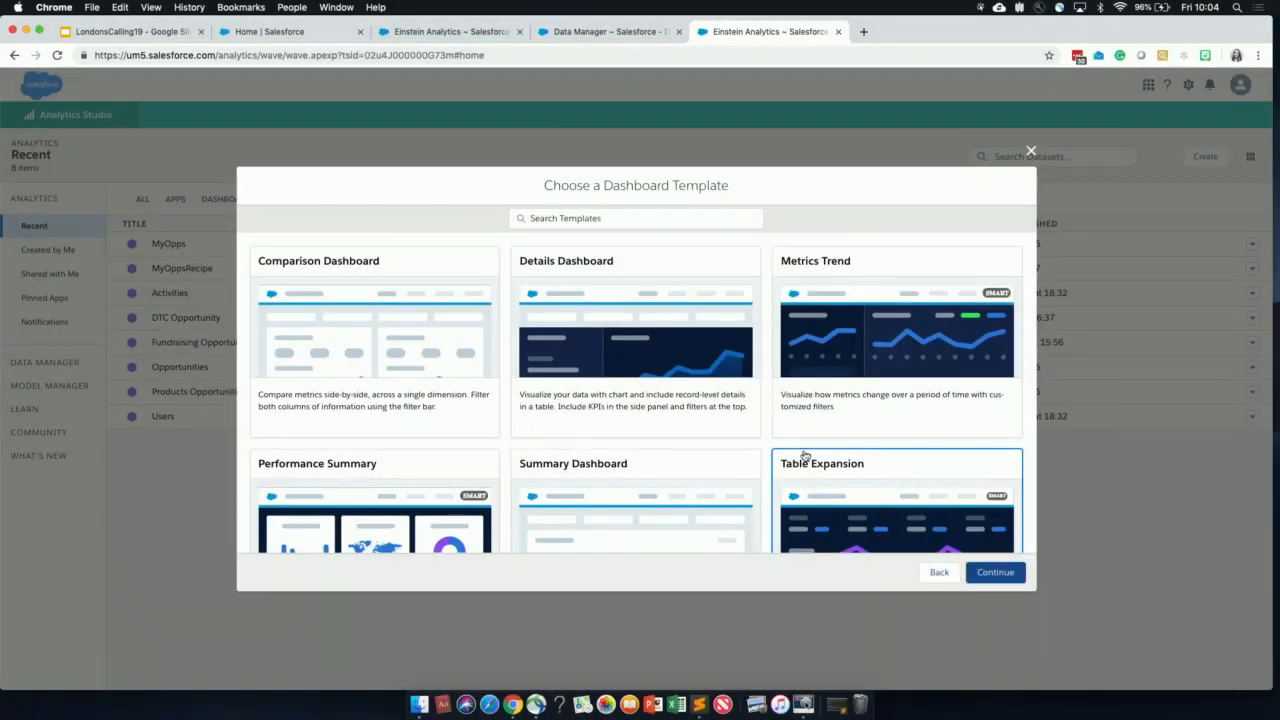
Look through the available dashboard templates, including Comparison Dashboard, Details Dashboard, Metrics Trend and Table Expansion
left_click(664, 402)
scroll(664, 402, "down", 1)
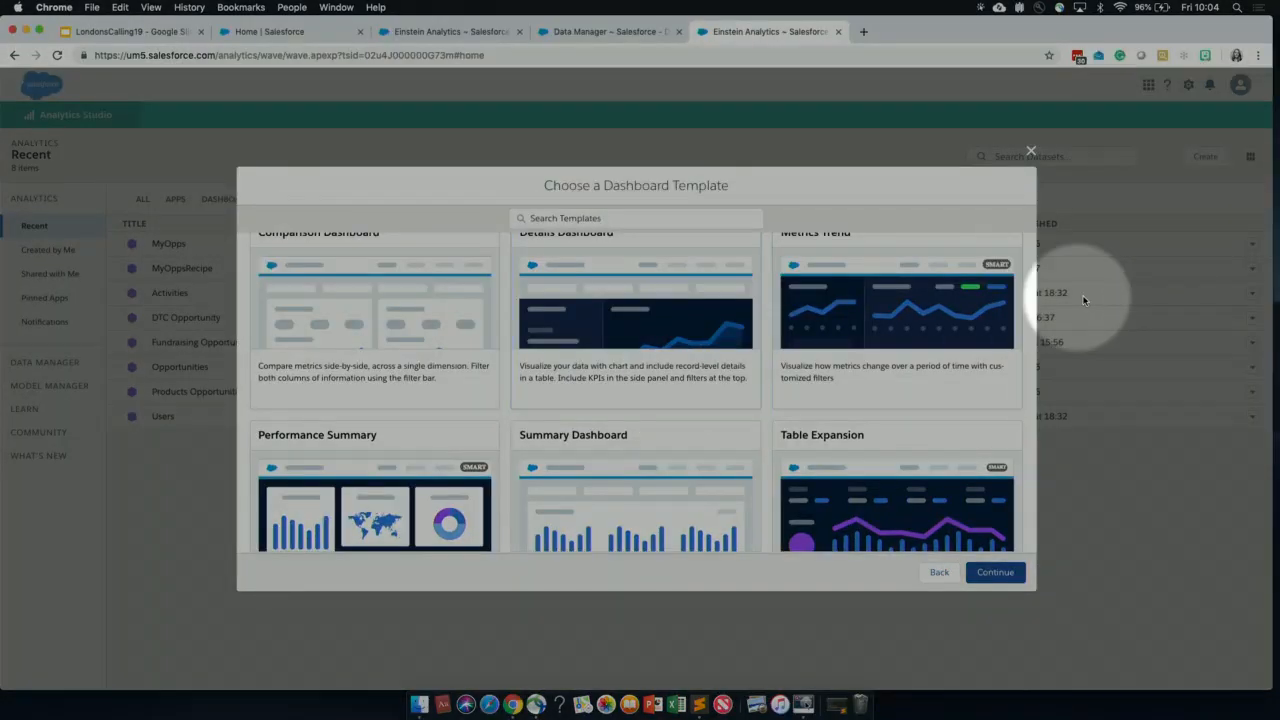
left_click(635, 453)
left_click(986, 275)
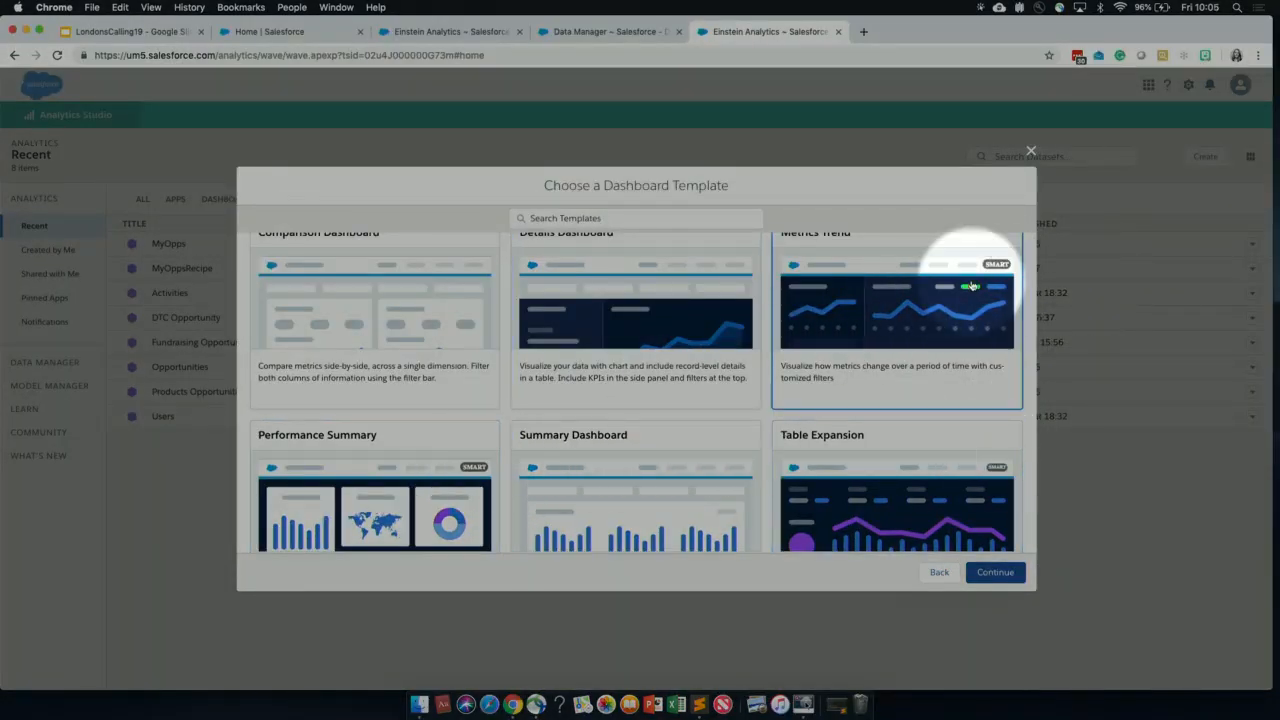
left_click(985, 443)
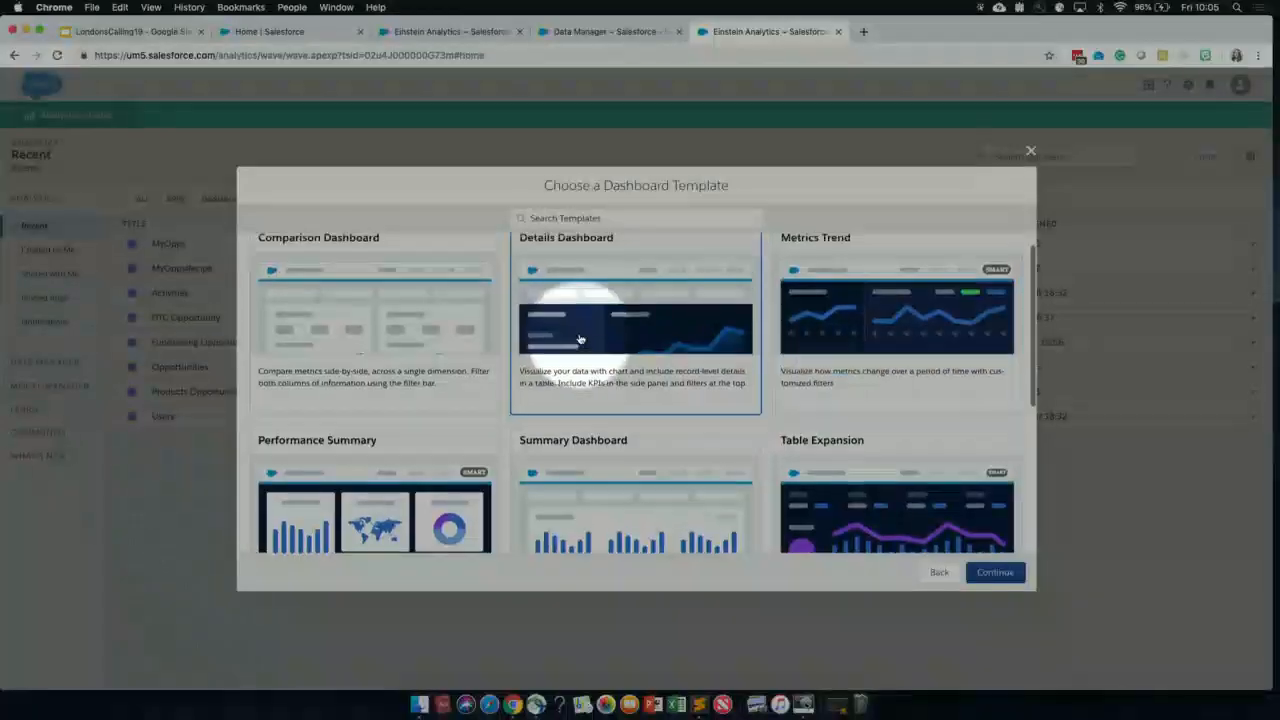
scroll(420, 352, "up", 1)
left_click(426, 390)
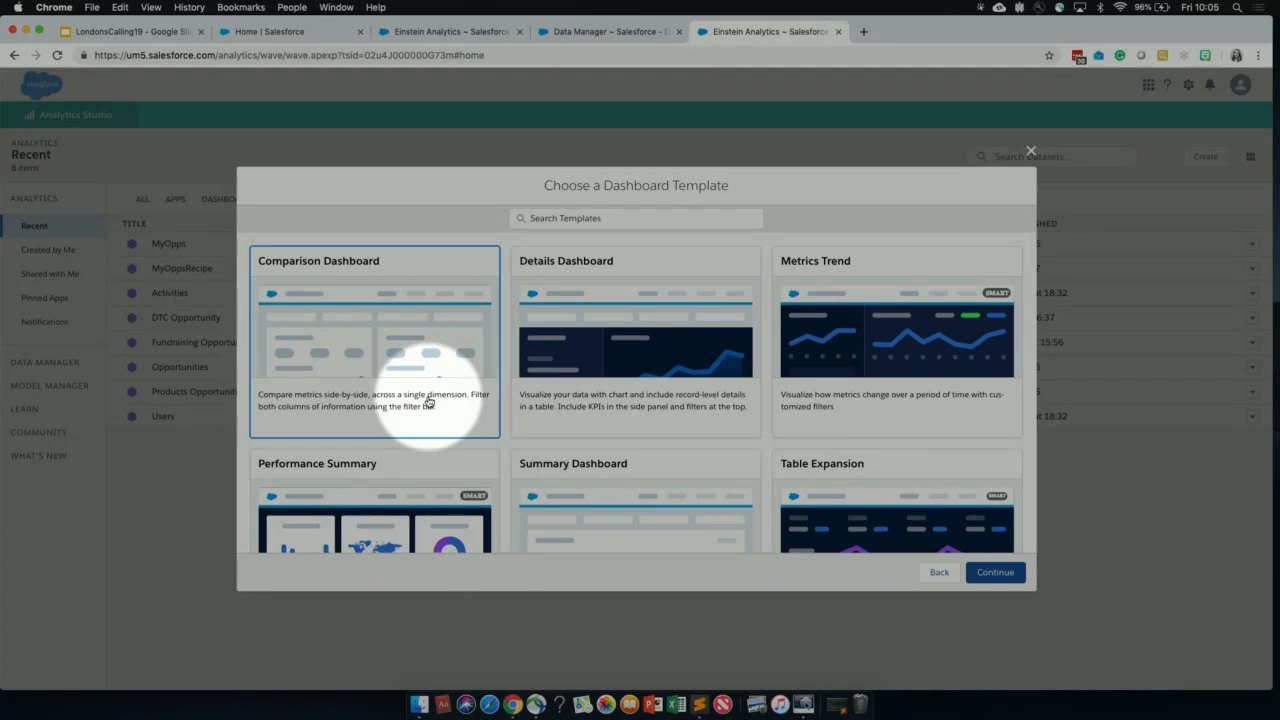
key("F1")
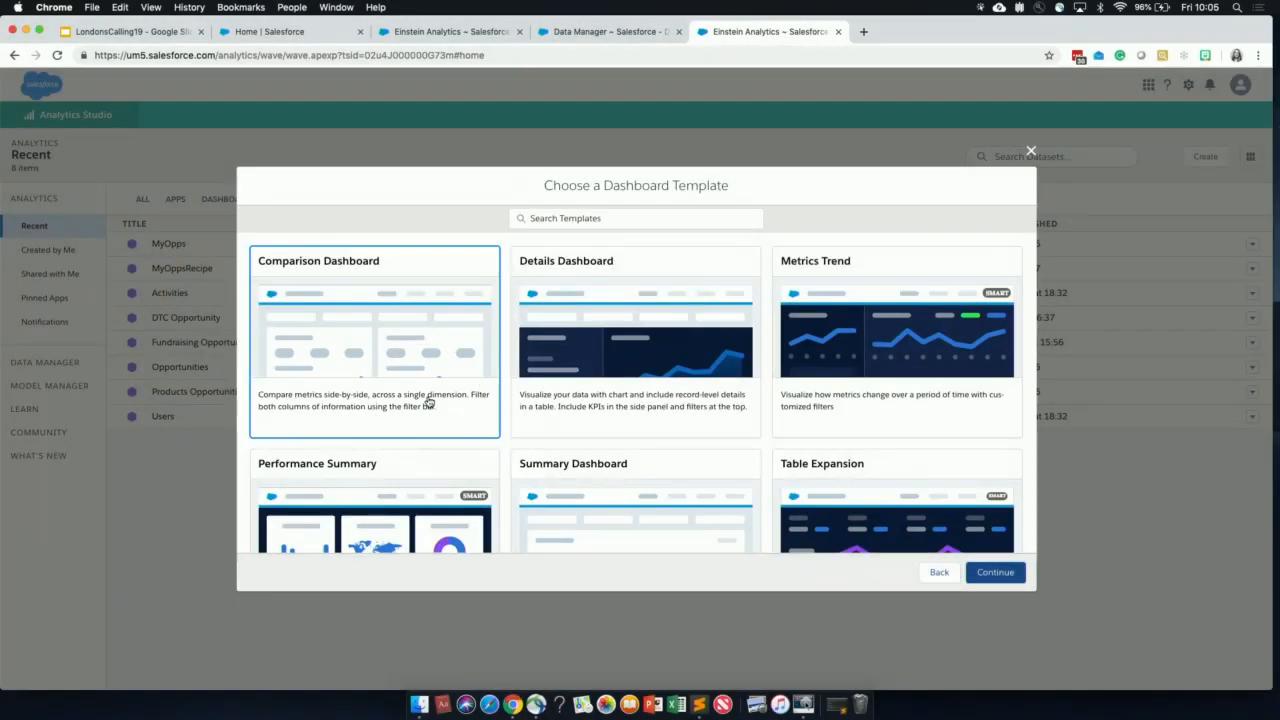
scroll(720, 492, "down", 3)
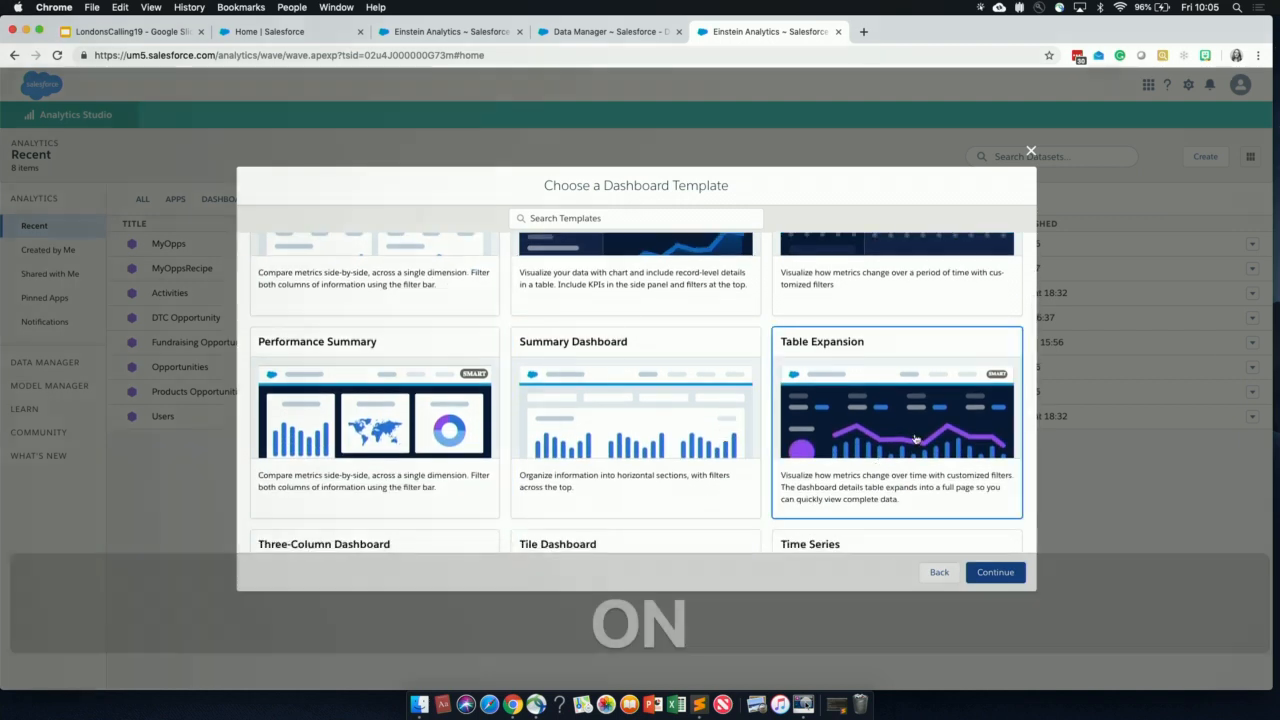
key("F1")
Choose the Table Expansion template for the dashboard and continue to its personalization settings
left_click(855, 400)
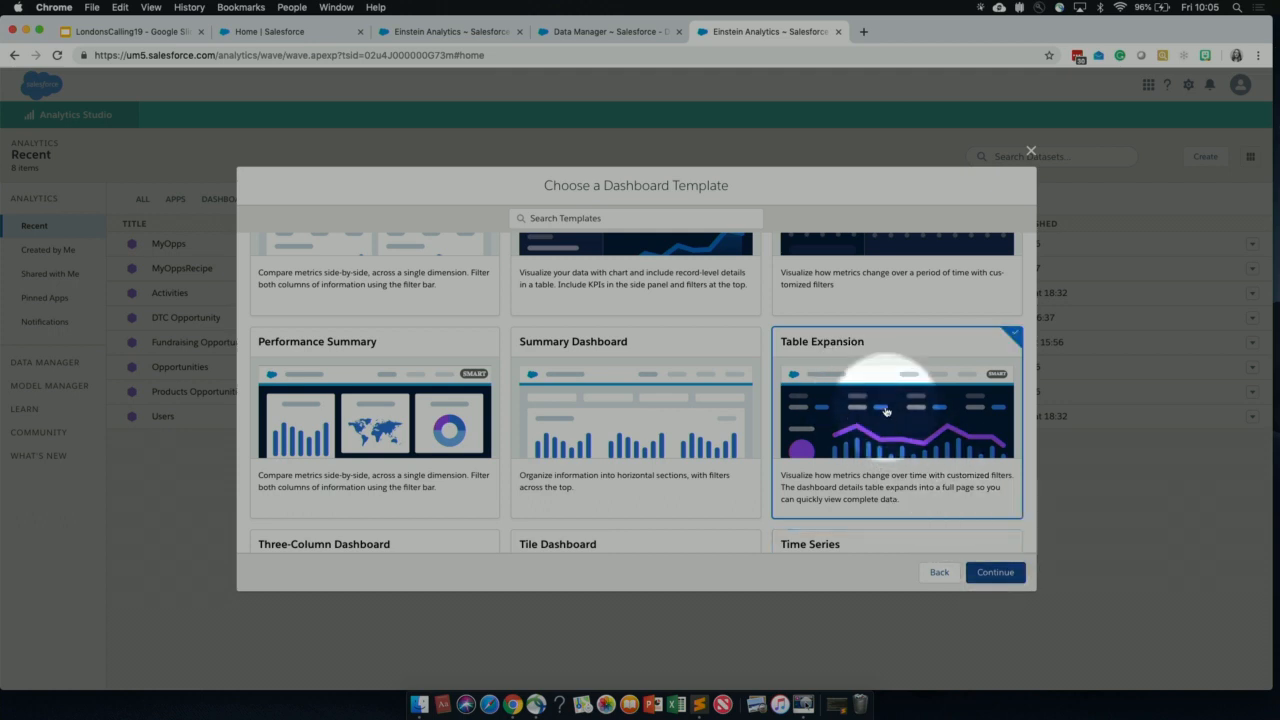
scroll(885, 410, "down", 1)
key("F1")
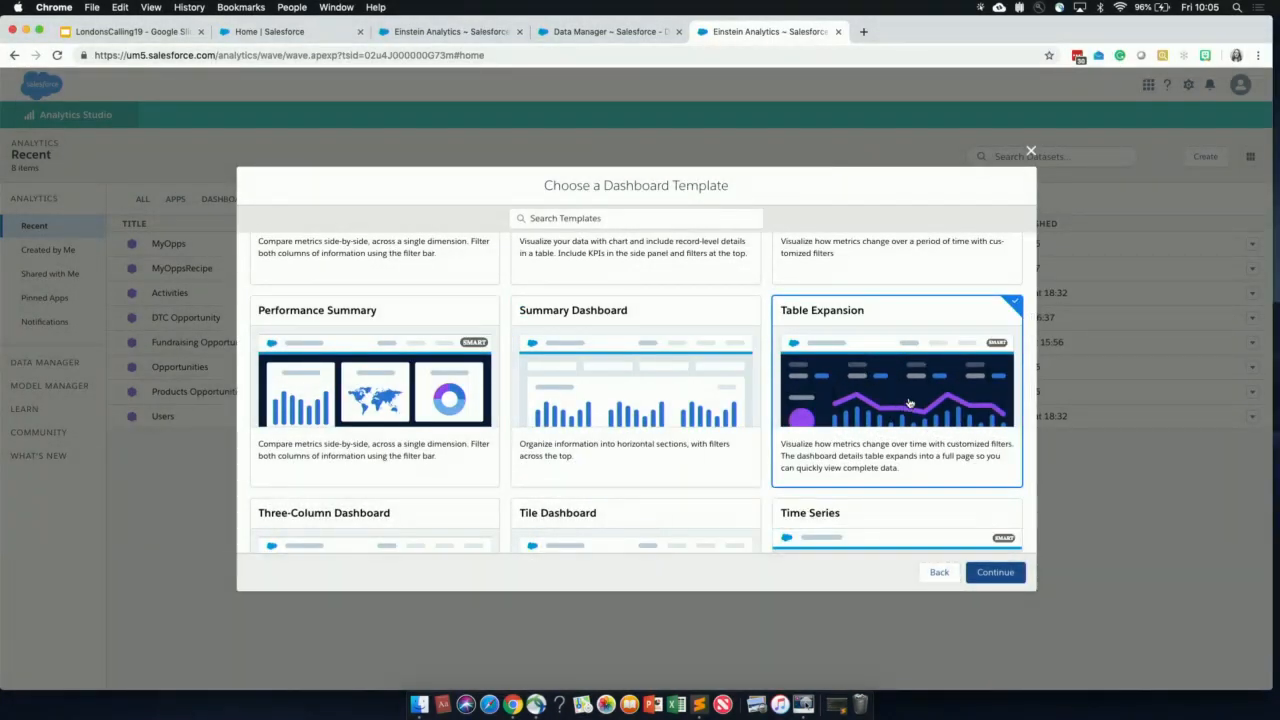
key("F1")
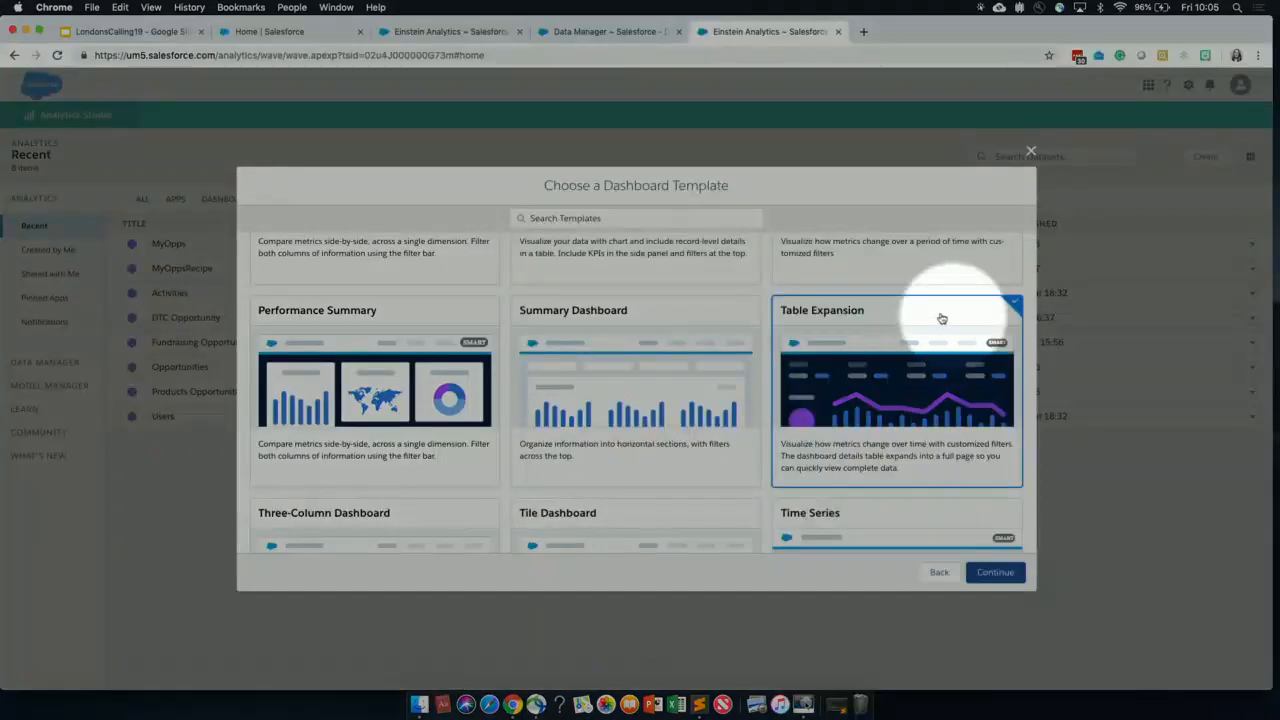
left_click(995, 573)
key("F1")
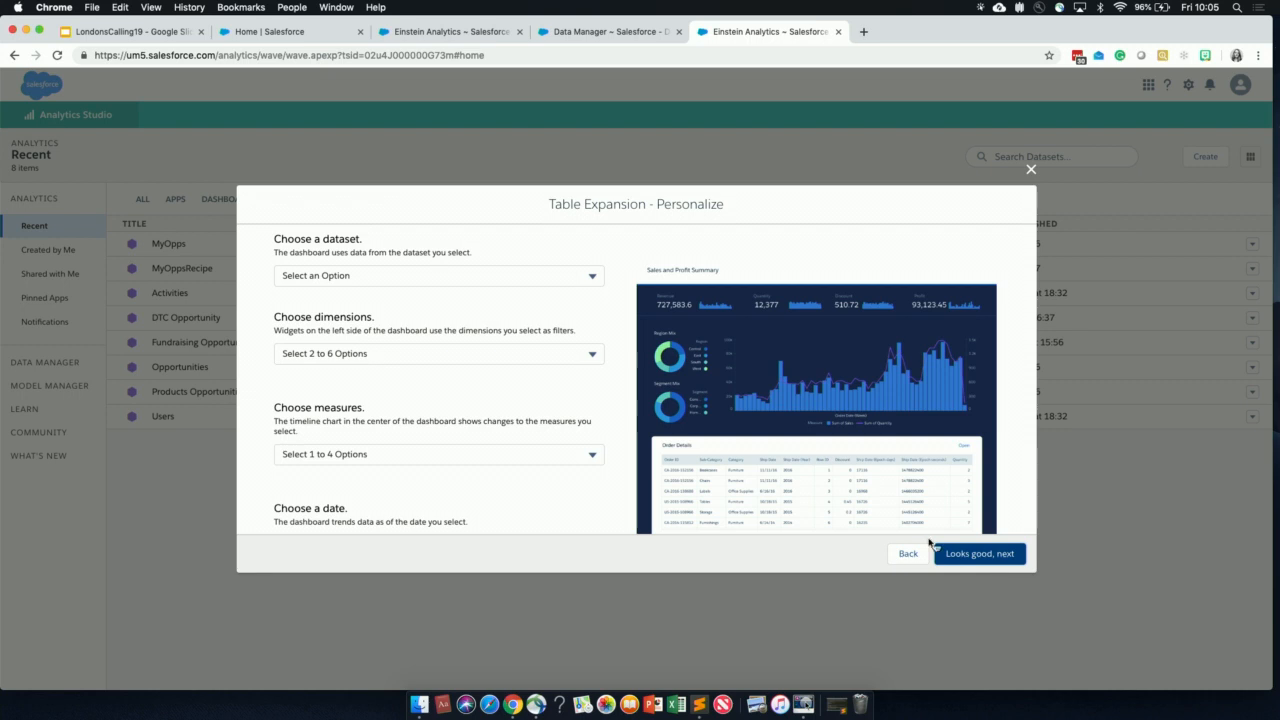
Use MyOppsRecipe (London's Calling) as the template's dataset and add Deal Size and Opportunity Type as dimensions
left_click(366, 277)
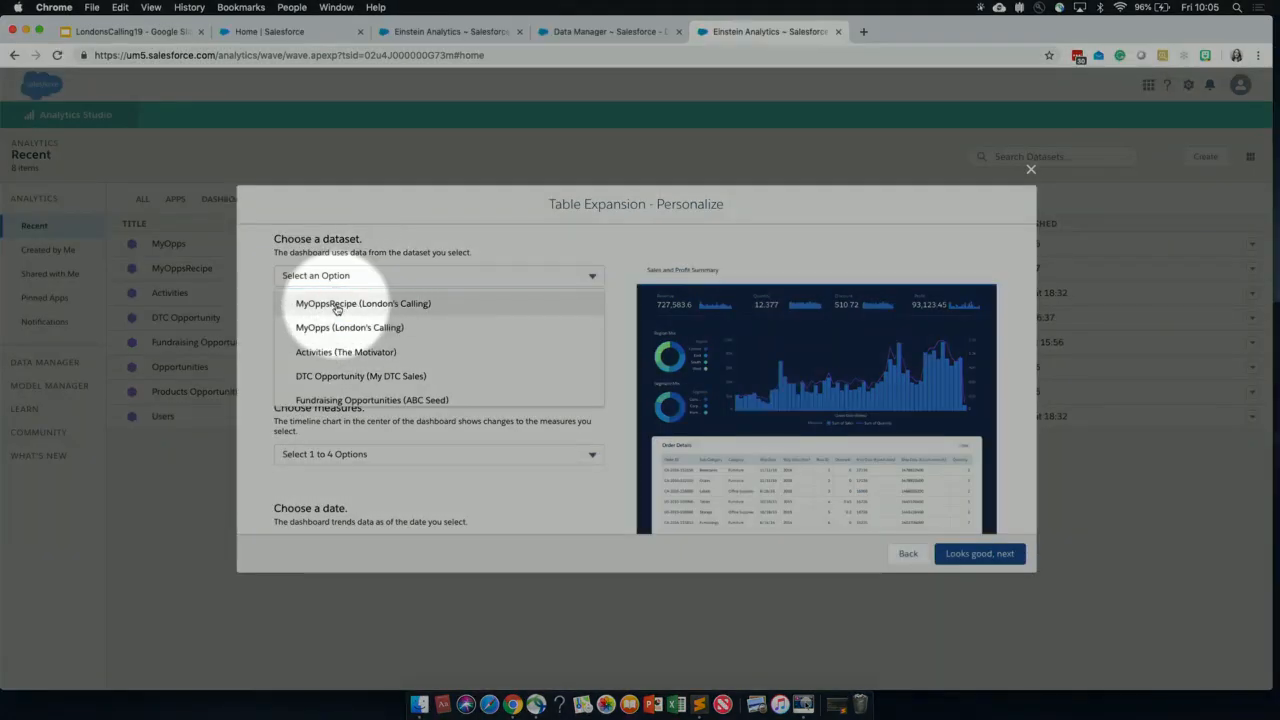
left_click(340, 305)
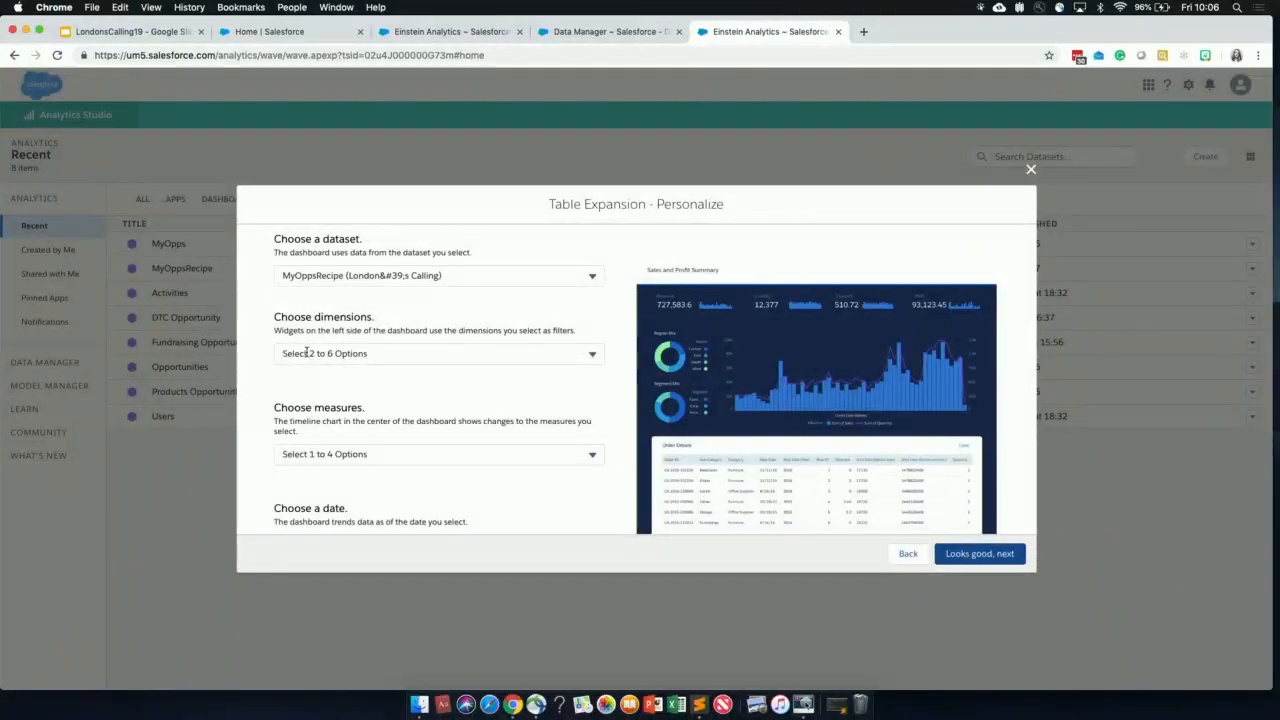
left_click(324, 357)
type("deal")
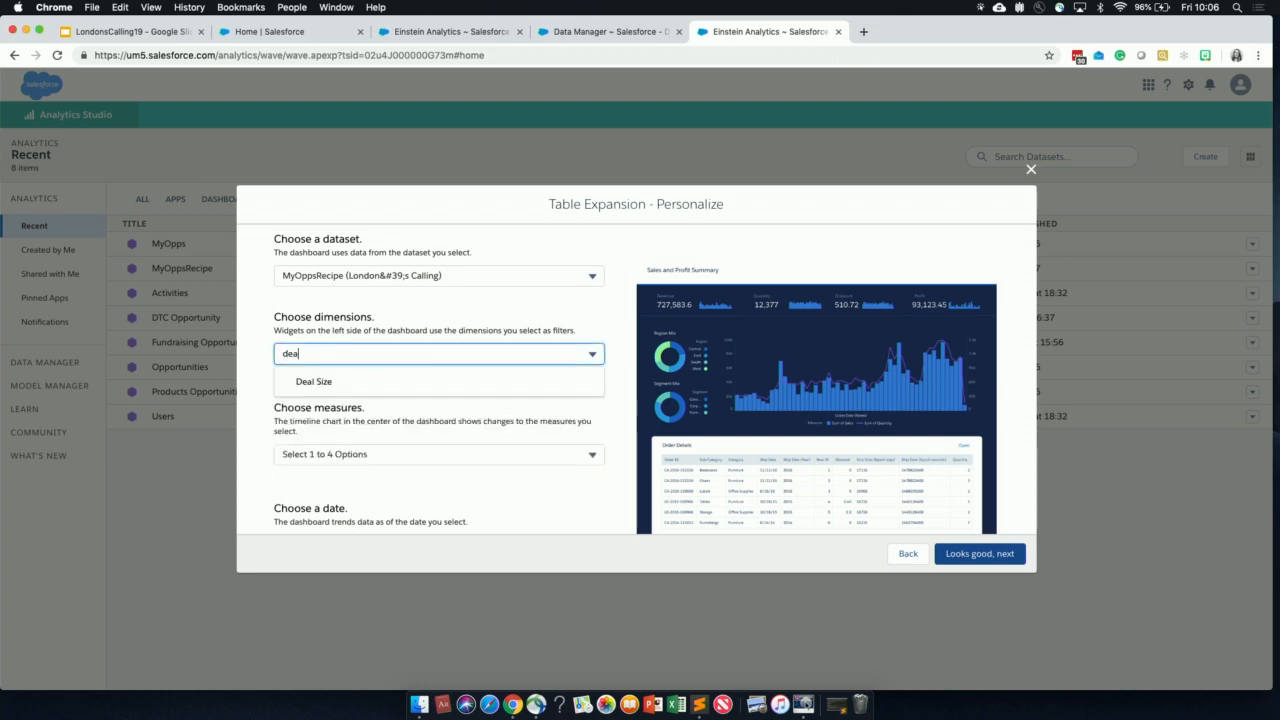
left_click(327, 387)
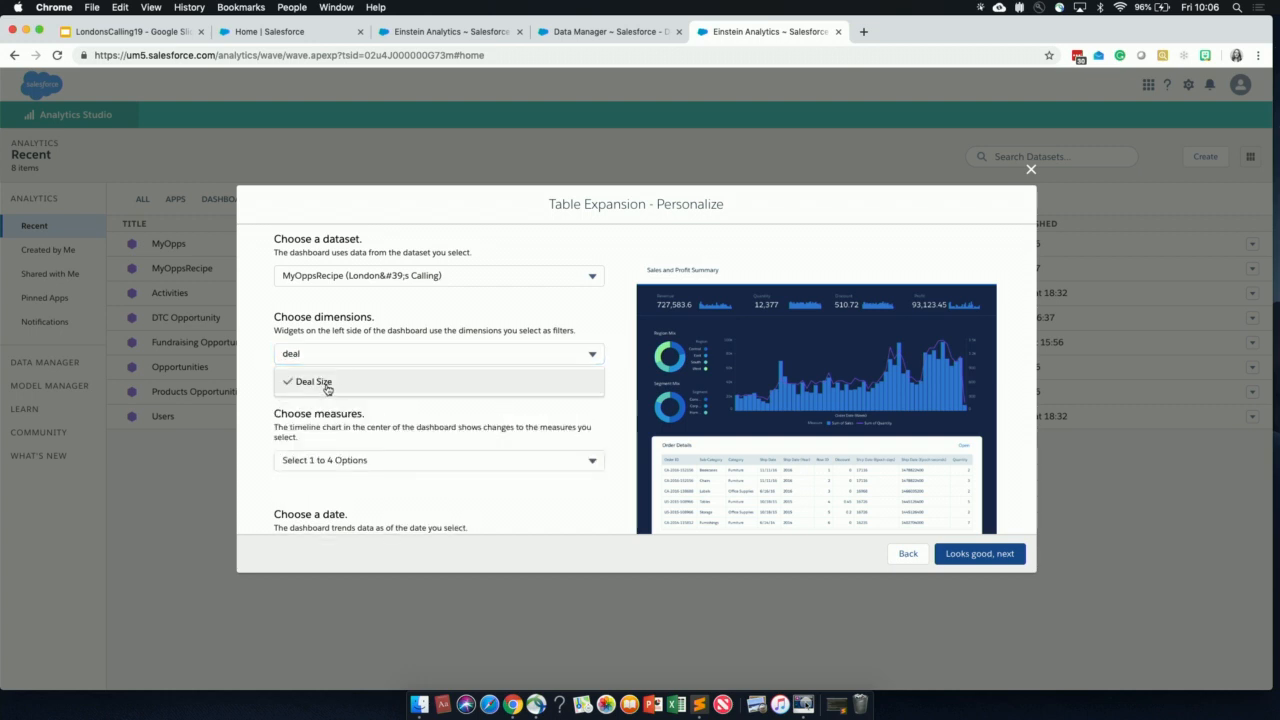
left_click(295, 354)
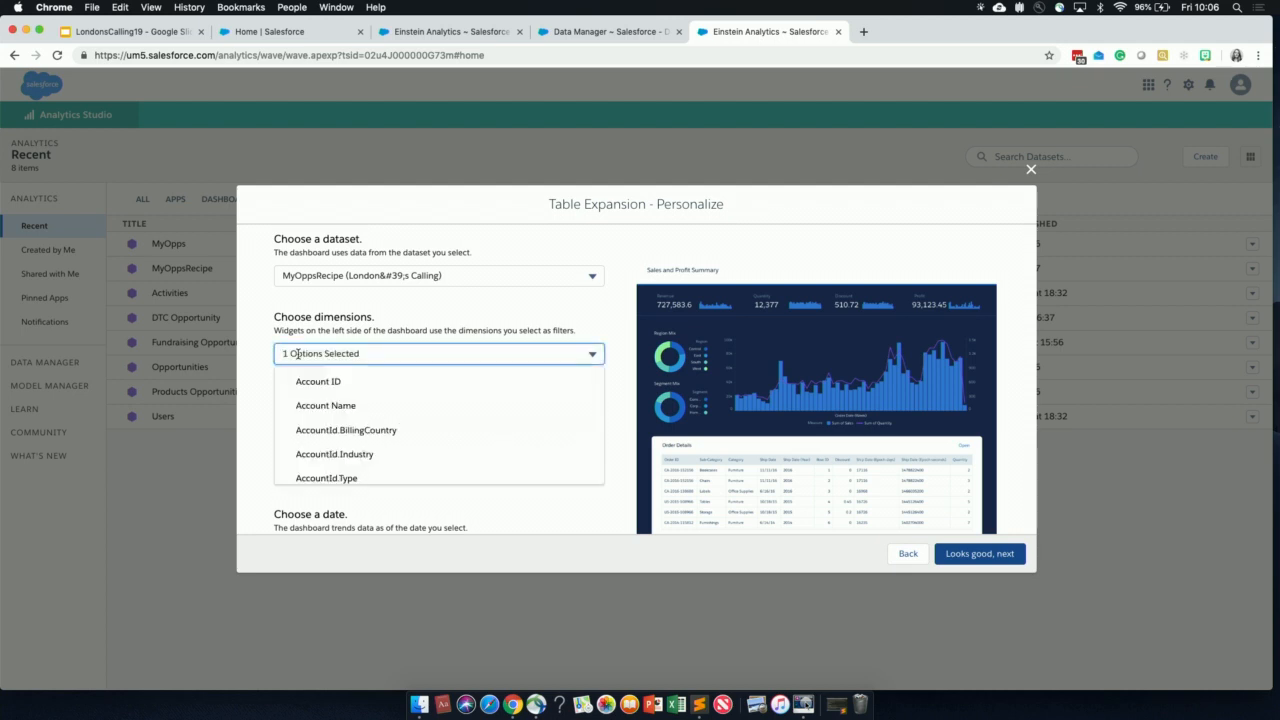
type("op")
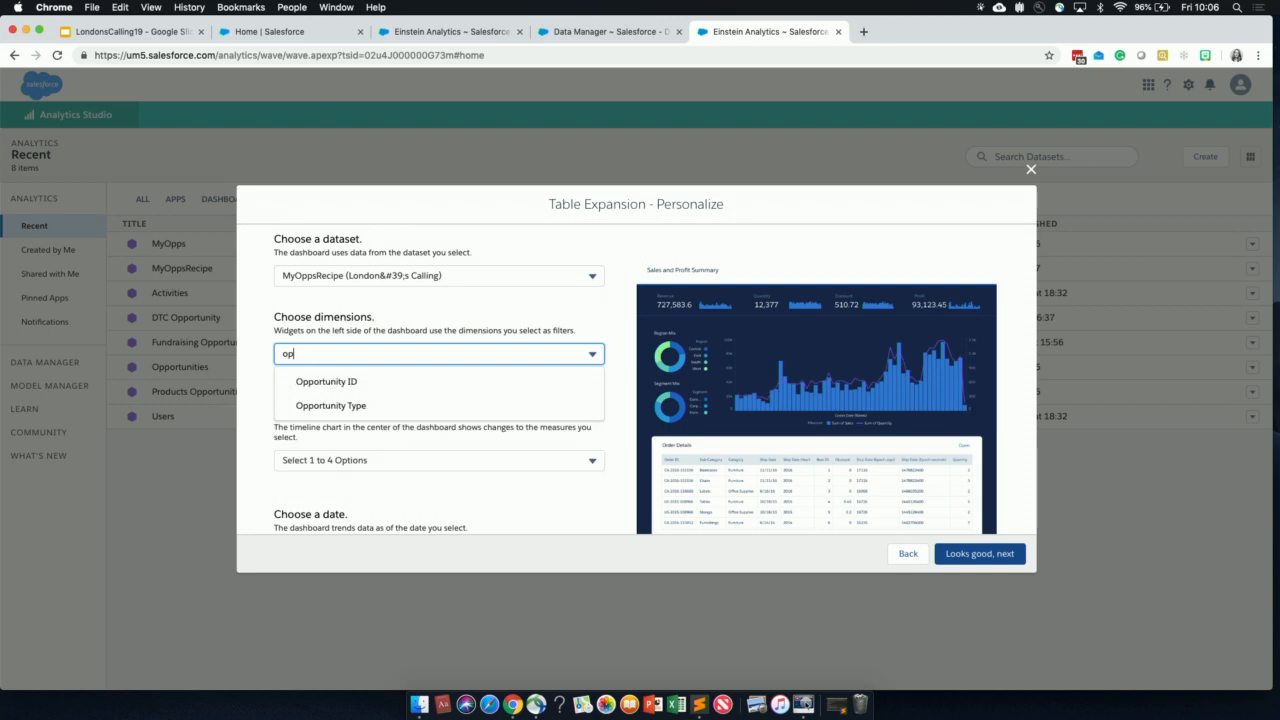
left_click(322, 406)
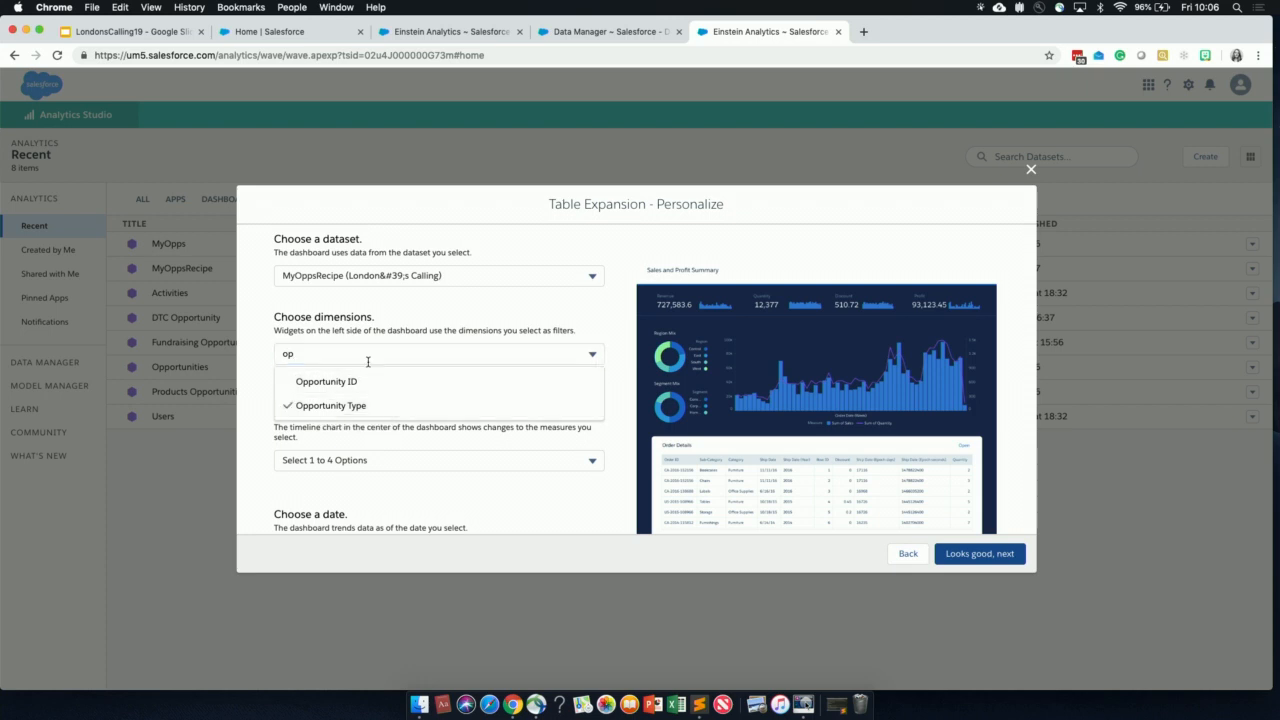
Add Name and Account Name to the template's selected dimensions
left_click(321, 352)
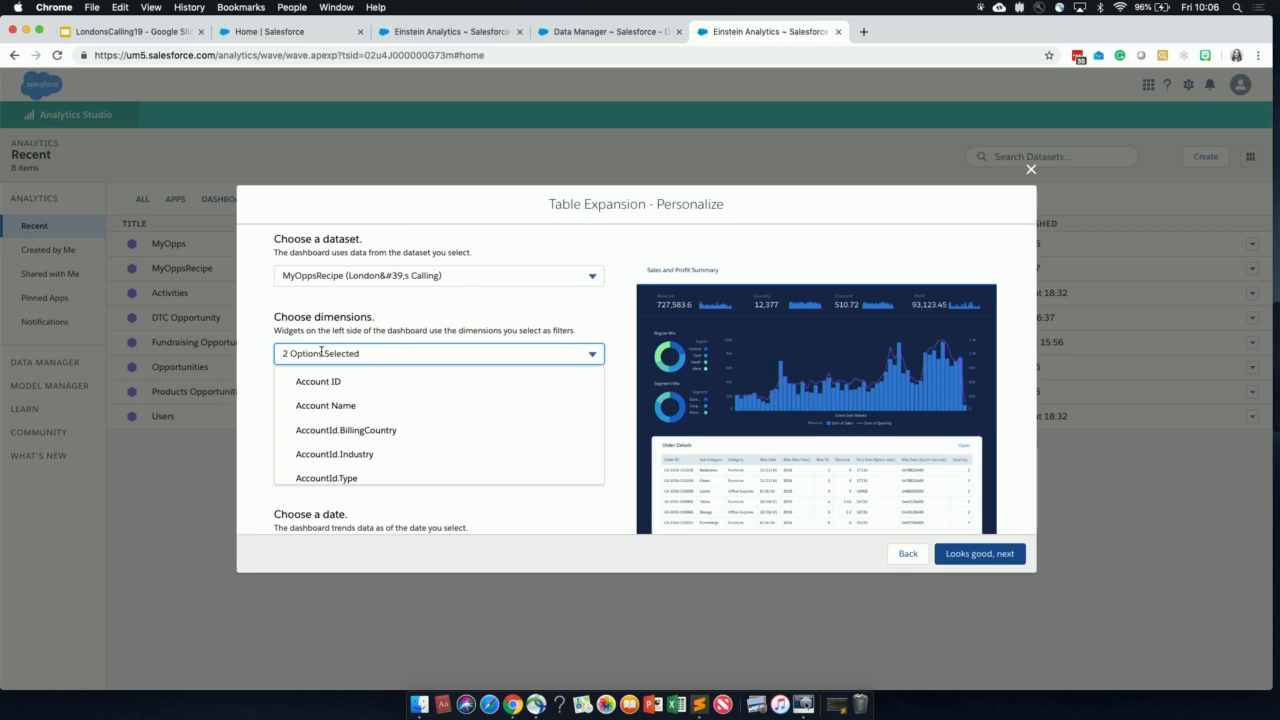
type("name")
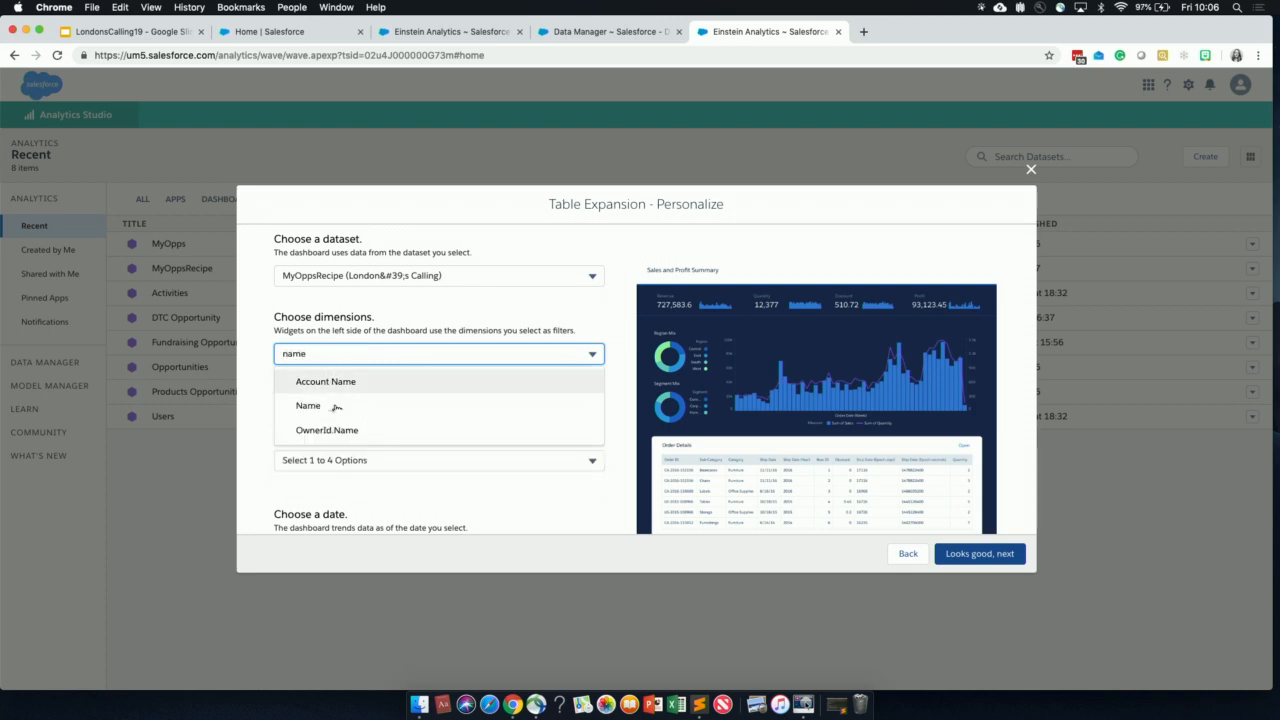
left_click(308, 408)
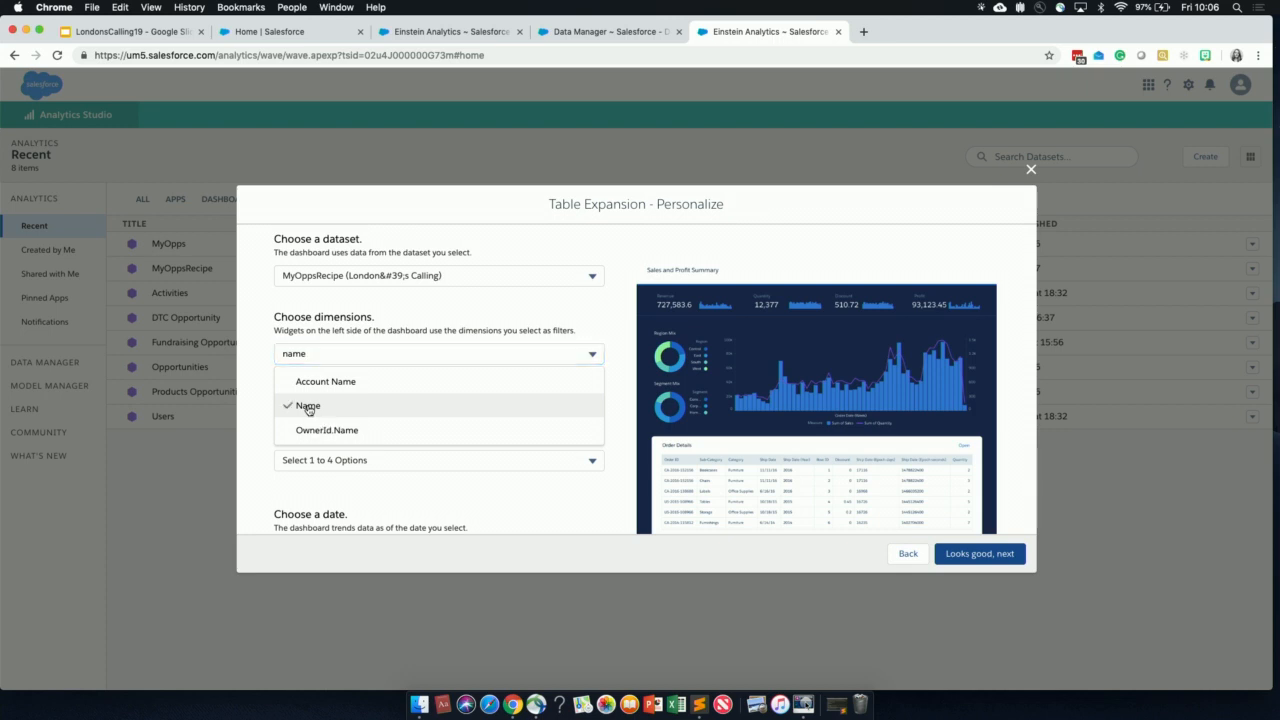
left_click(291, 356)
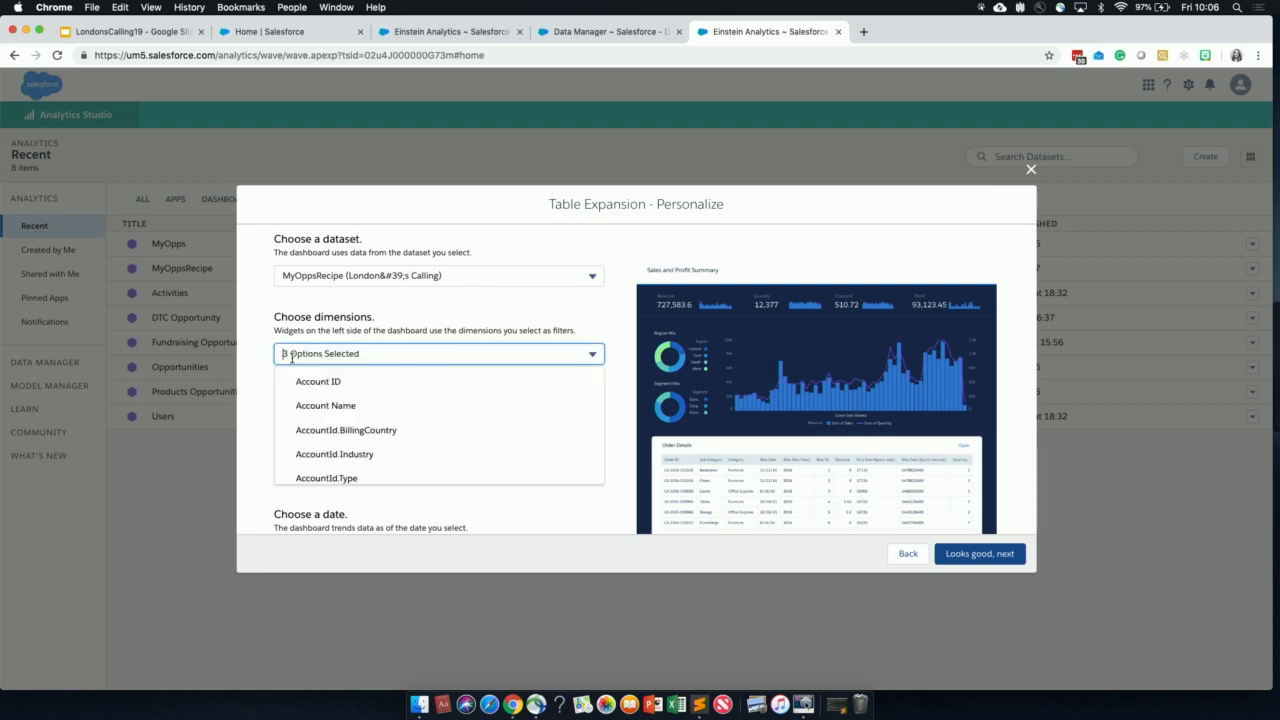
type("name")
left_click(301, 383)
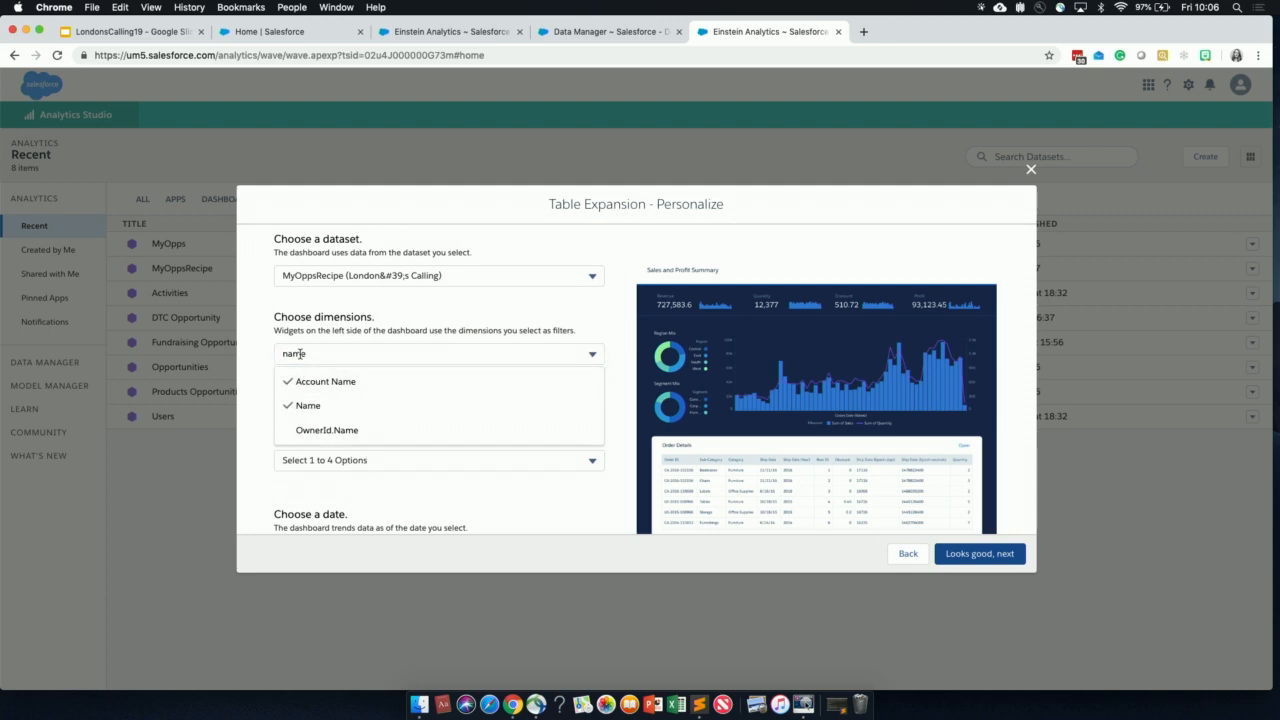
Add SortedStage and AccountId.BillingCountry to complete the template's dimension selection
left_click(300, 354)
left_click(300, 354)
type("st")
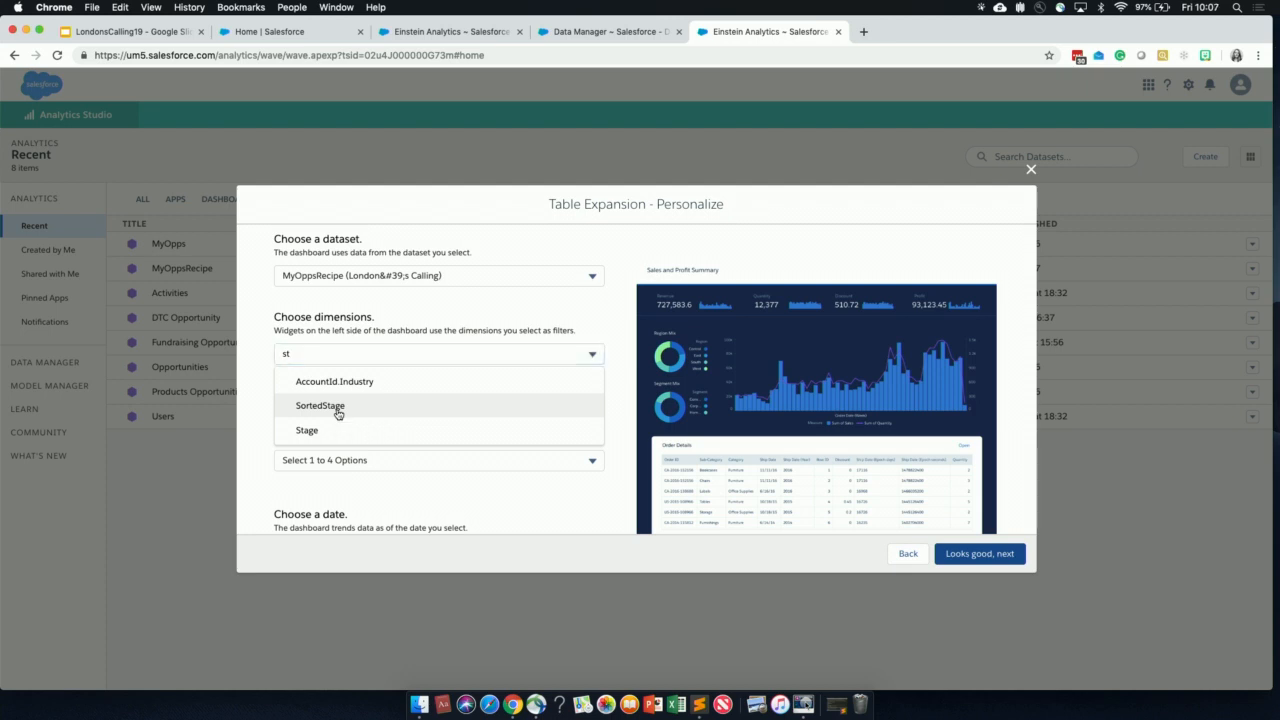
left_click(316, 354)
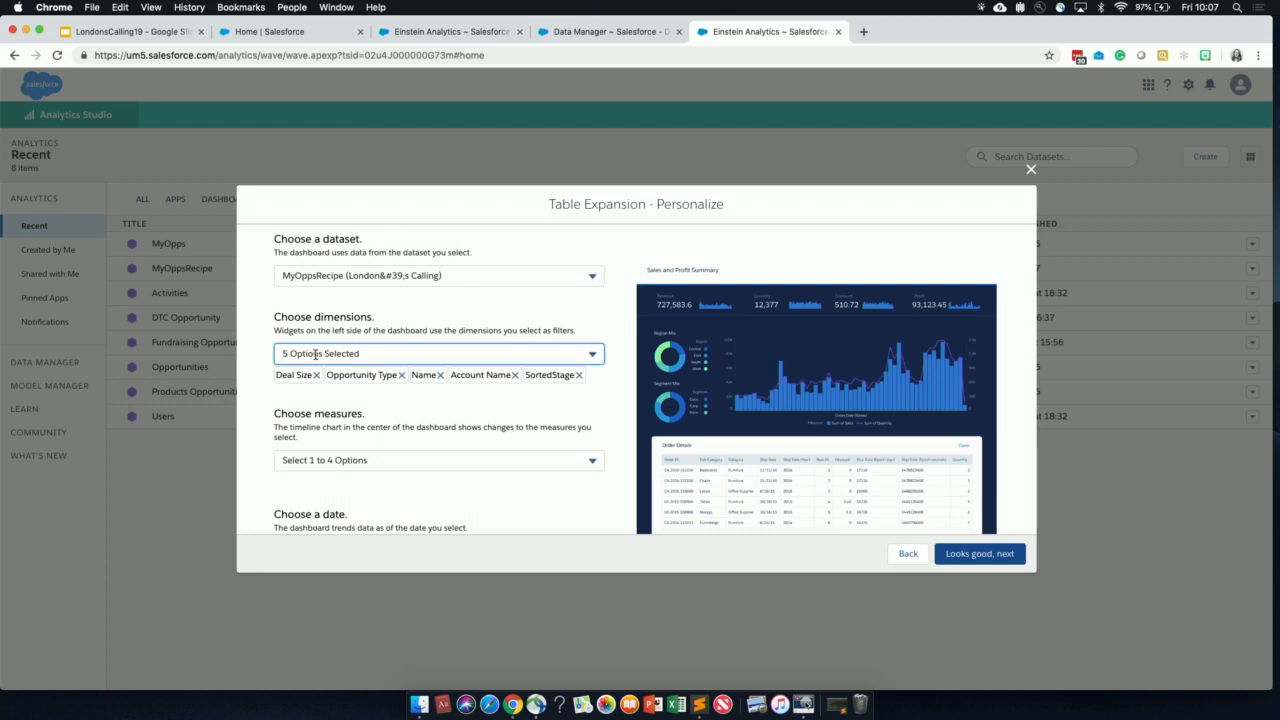
type("bill")
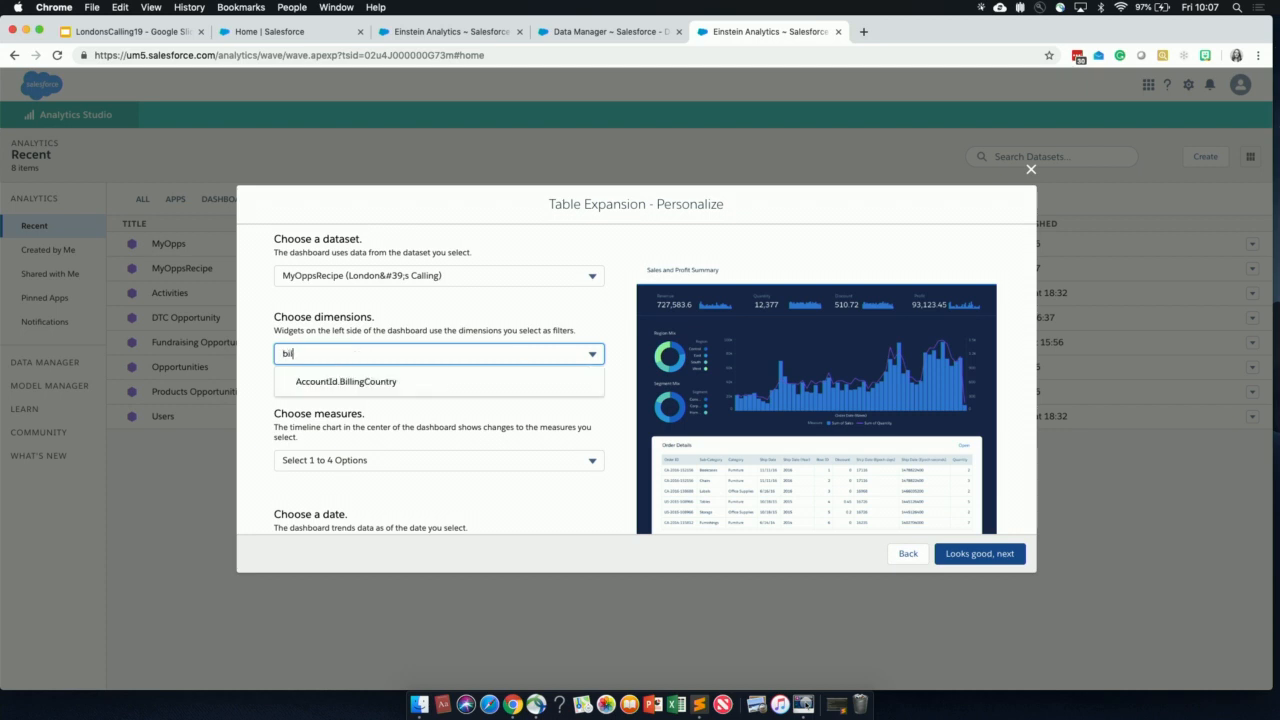
left_click(357, 388)
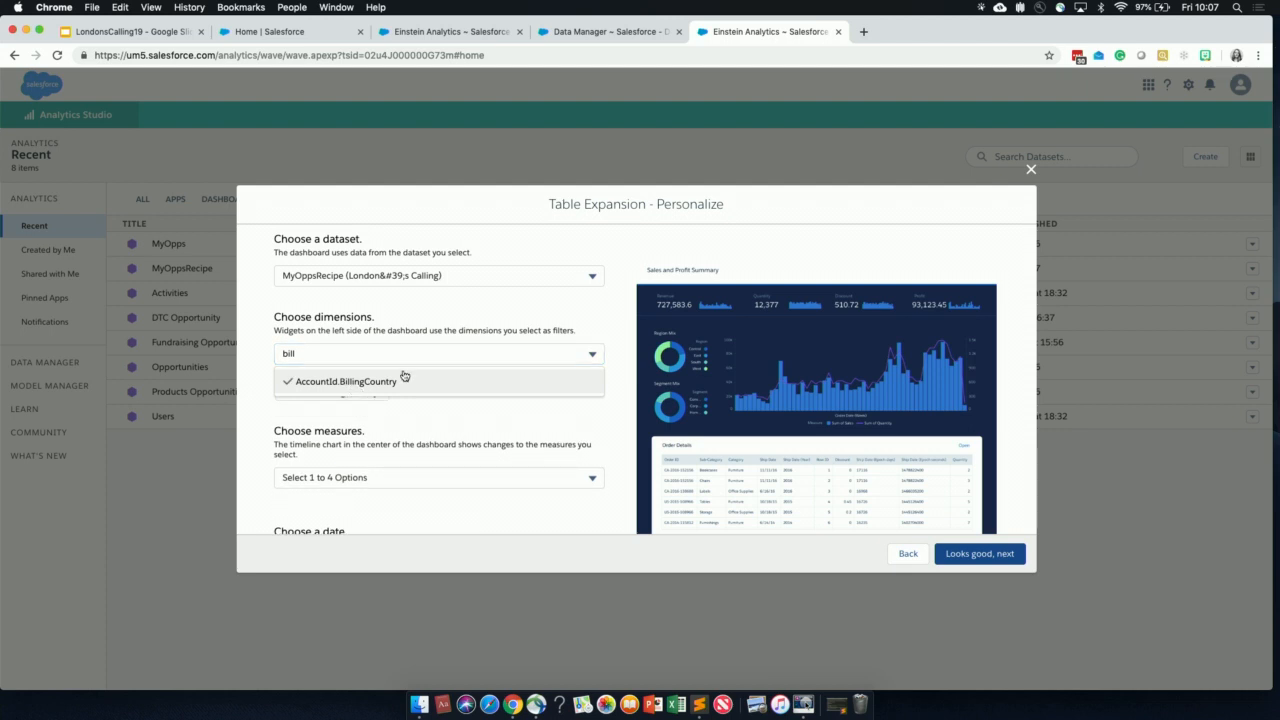
left_click(538, 323)
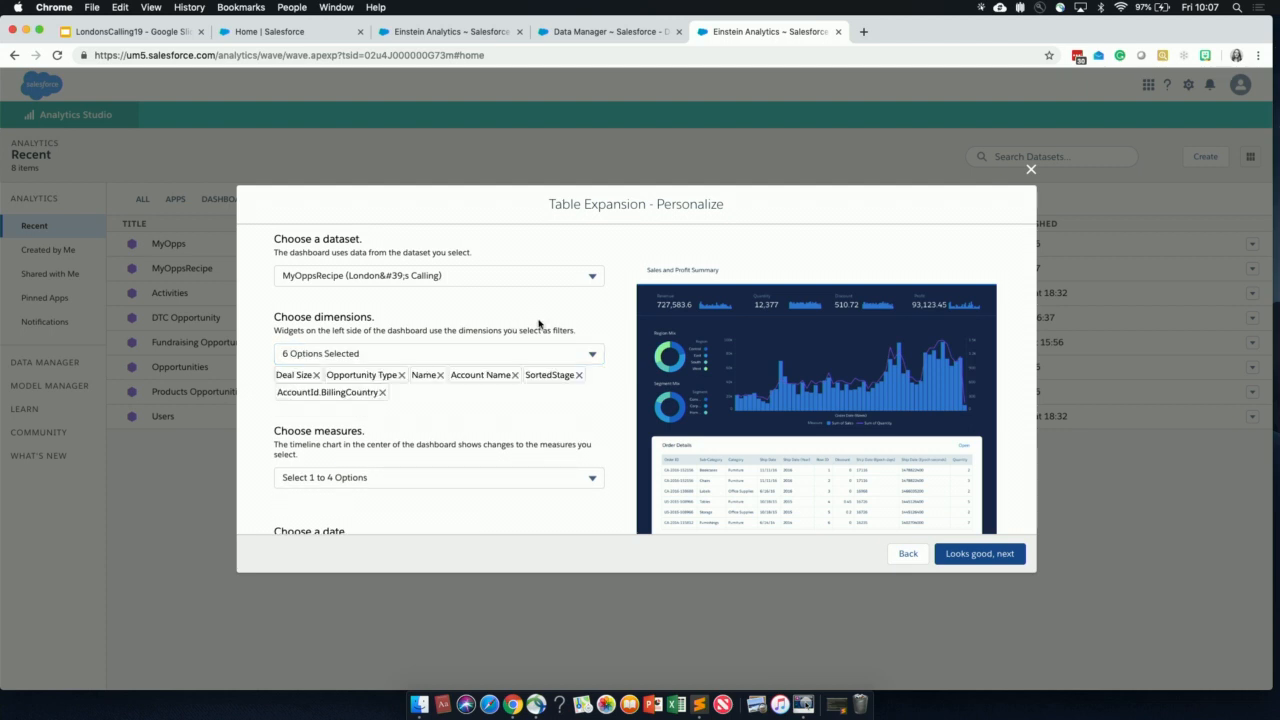
Choose Amount as the measure and Close Date as the date, and accept the template personalization
scroll(394, 440, "down", 2)
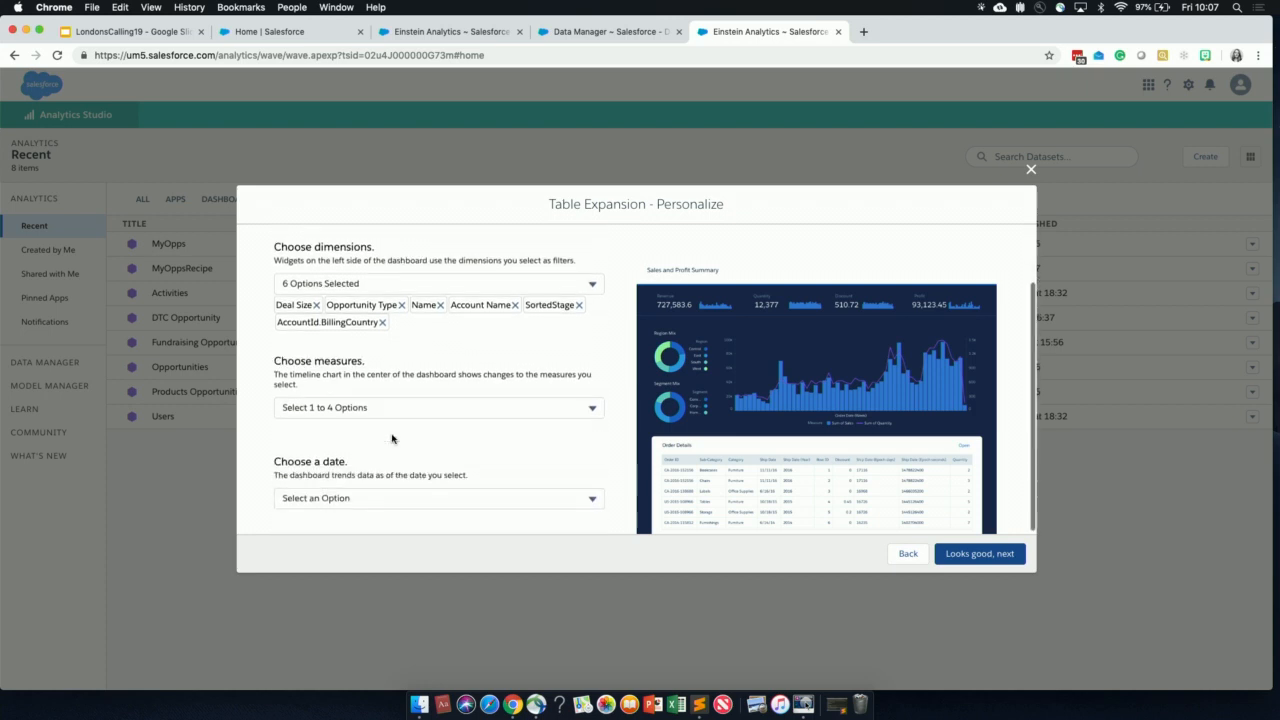
left_click(333, 408)
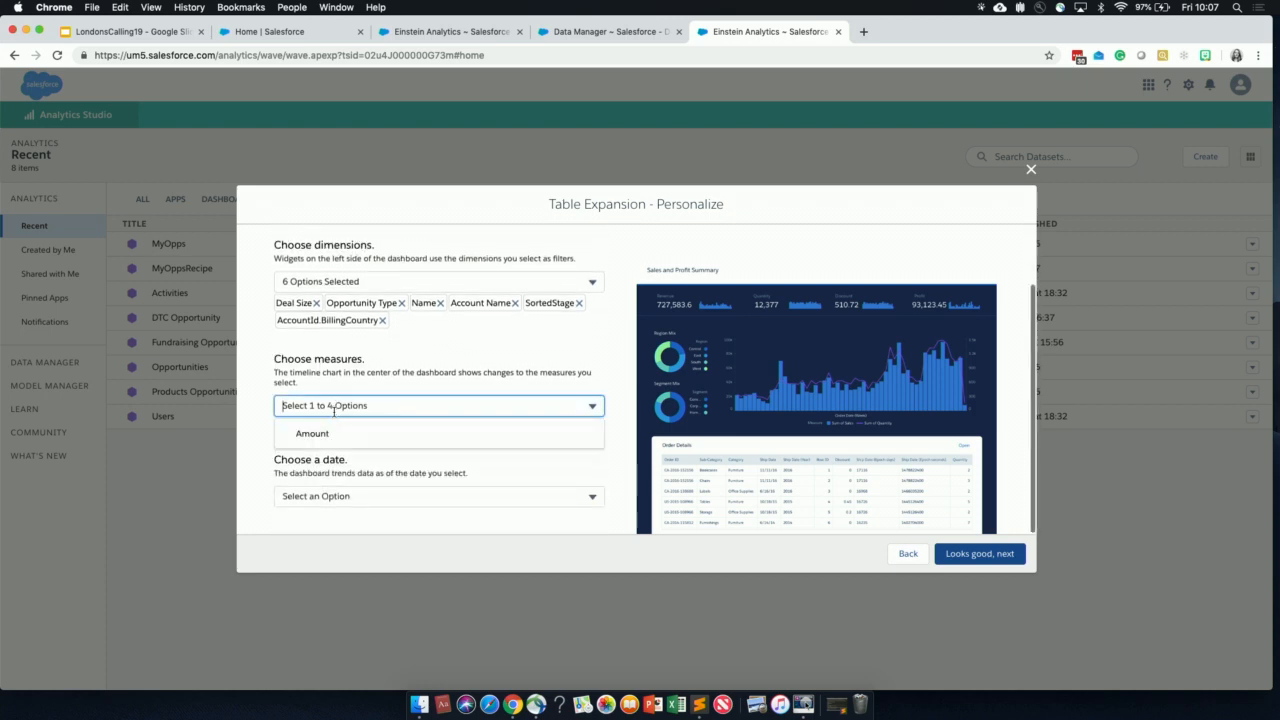
left_click(320, 436)
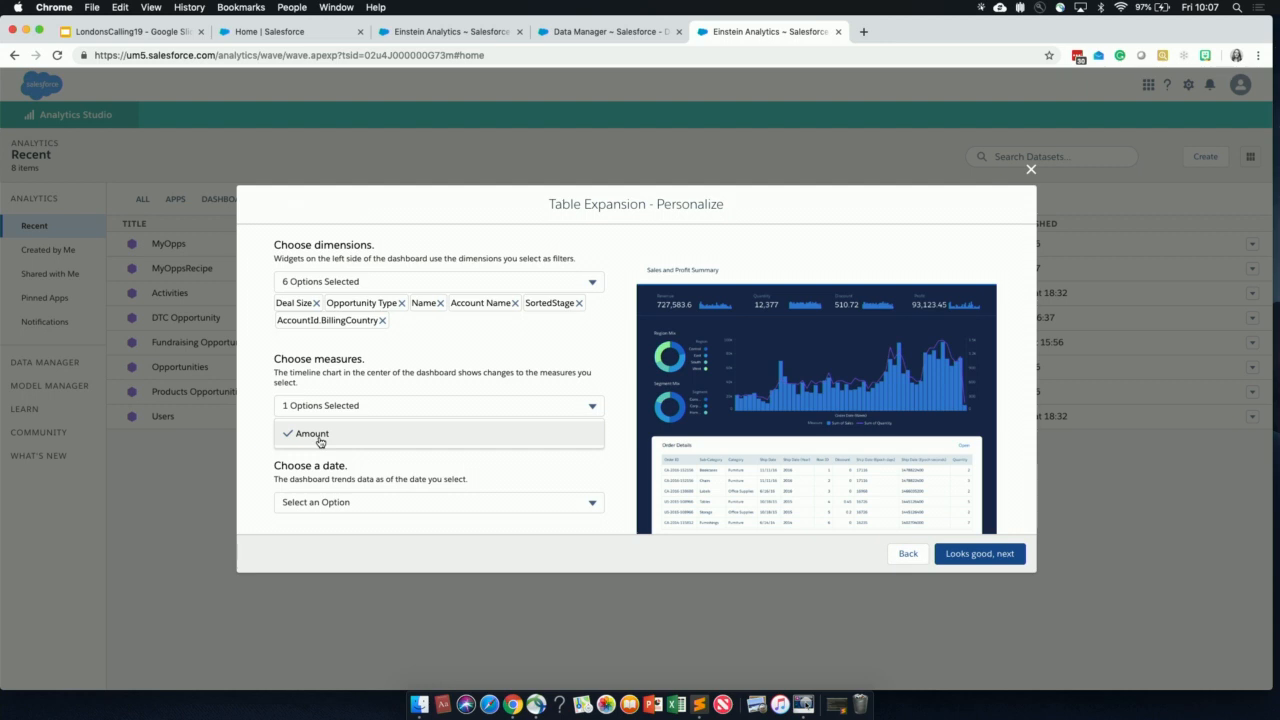
scroll(338, 356, "up", 1)
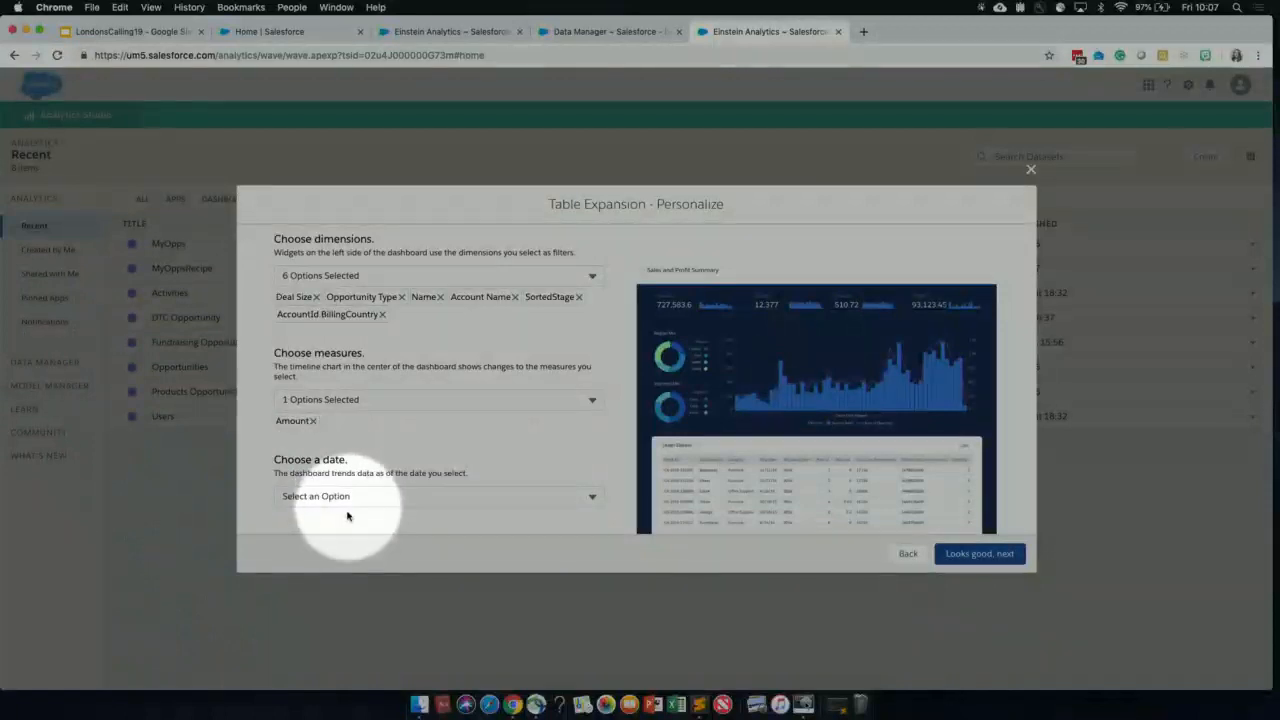
left_click(329, 497)
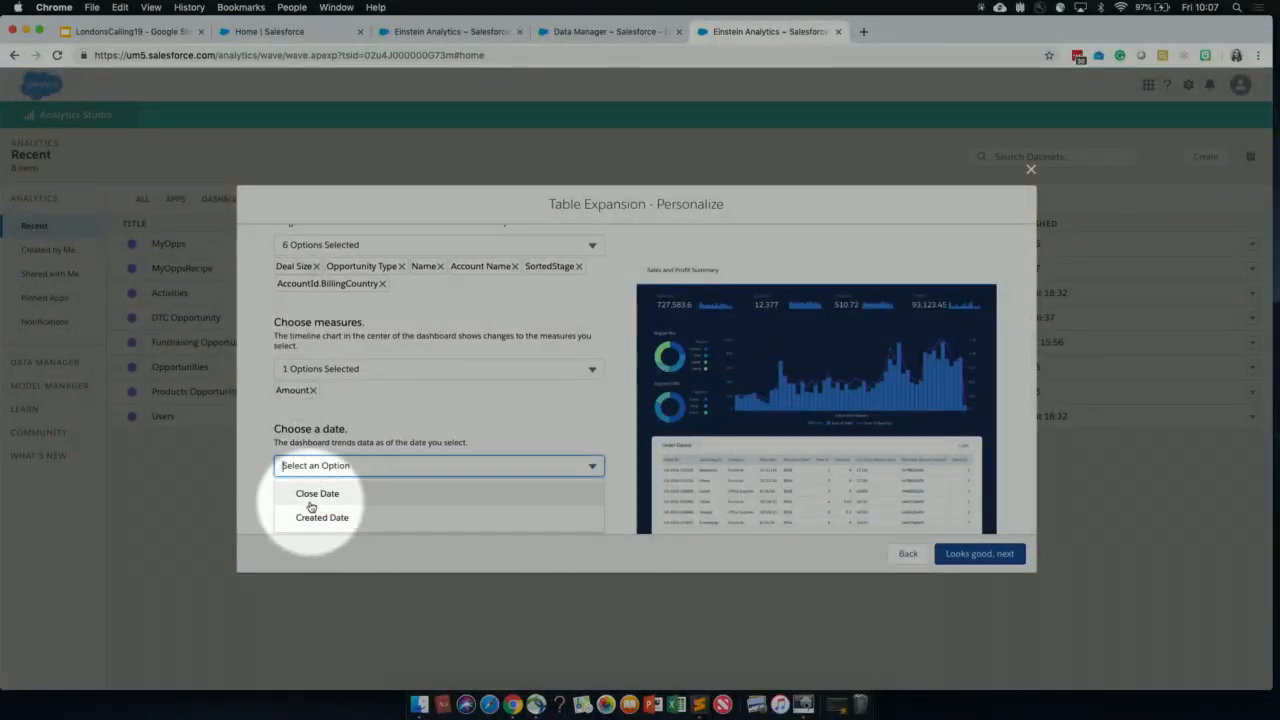
left_click(327, 497)
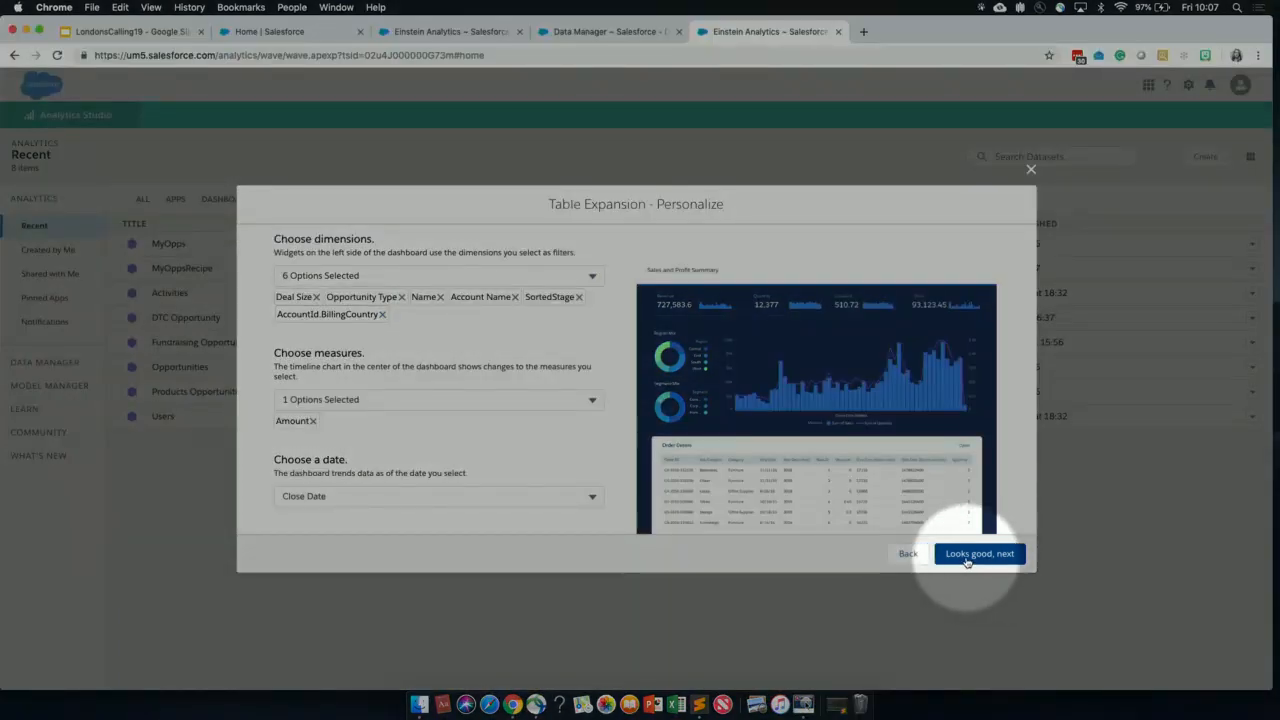
left_click(967, 555)
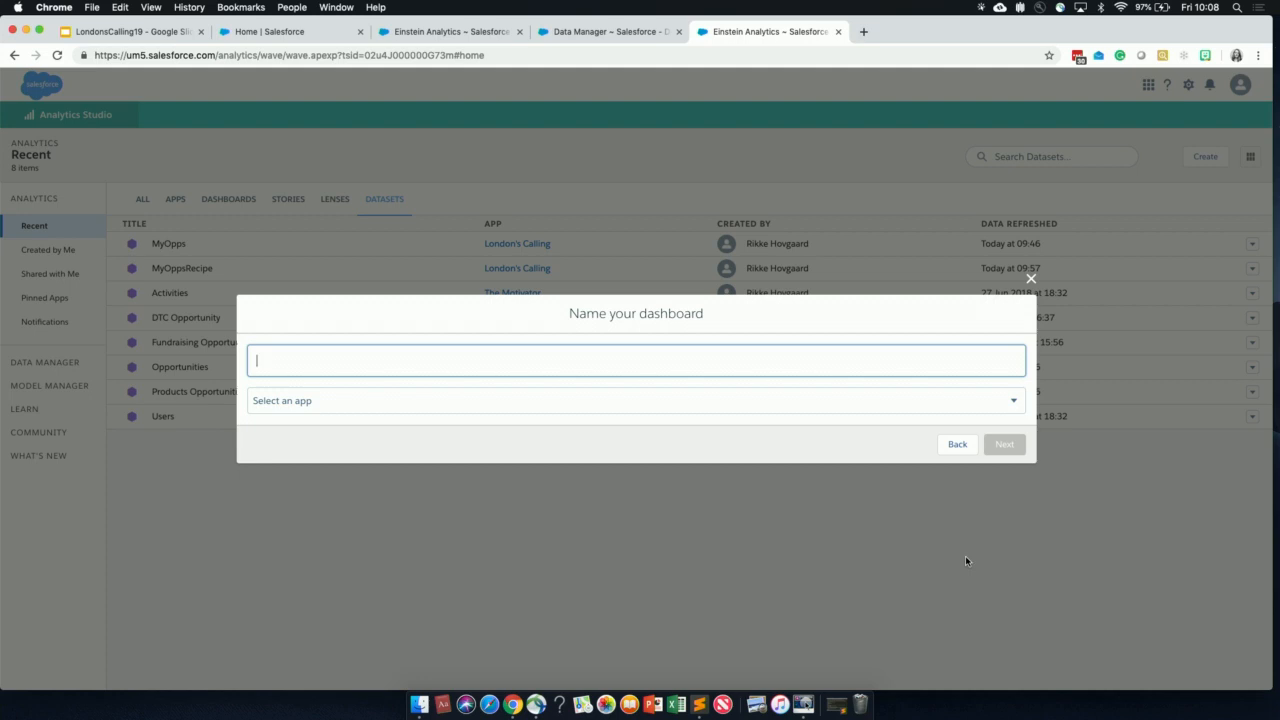
Name the dashboard London's Calling, assign it to the London's Calling app and create it
type("London's Calling")
left_click(297, 405)
left_click(327, 373)
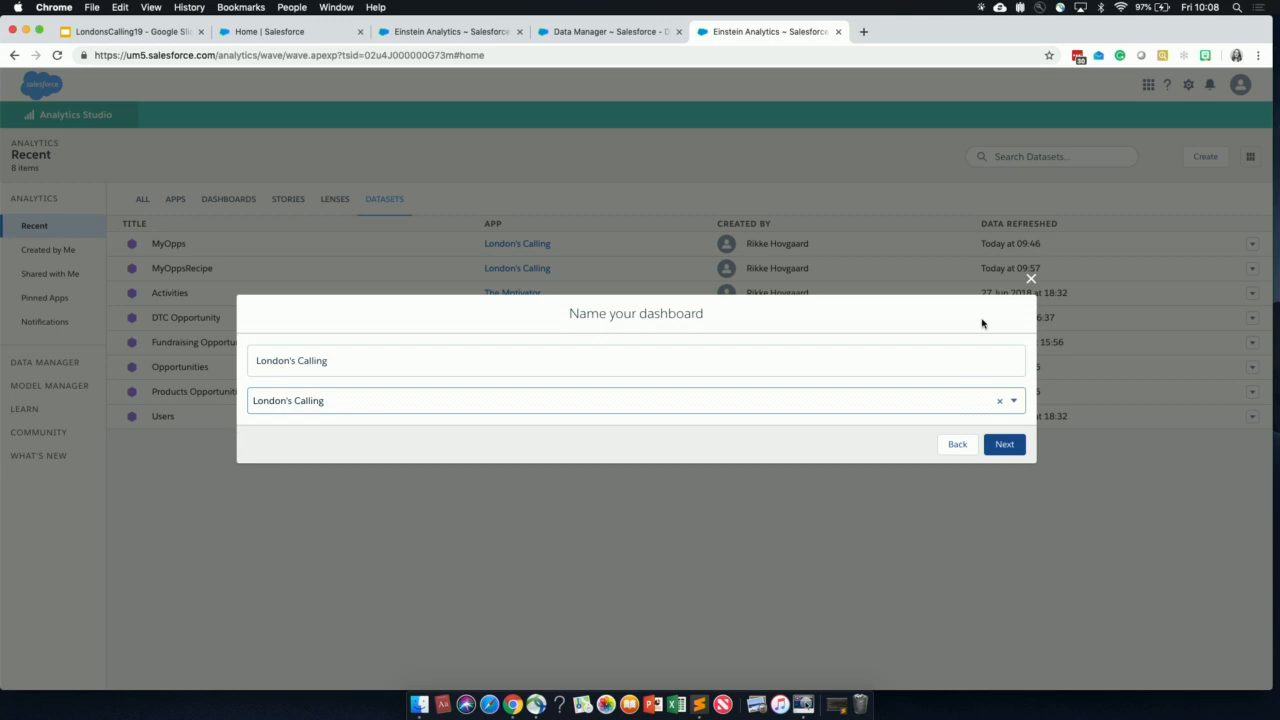
left_click(1006, 452)
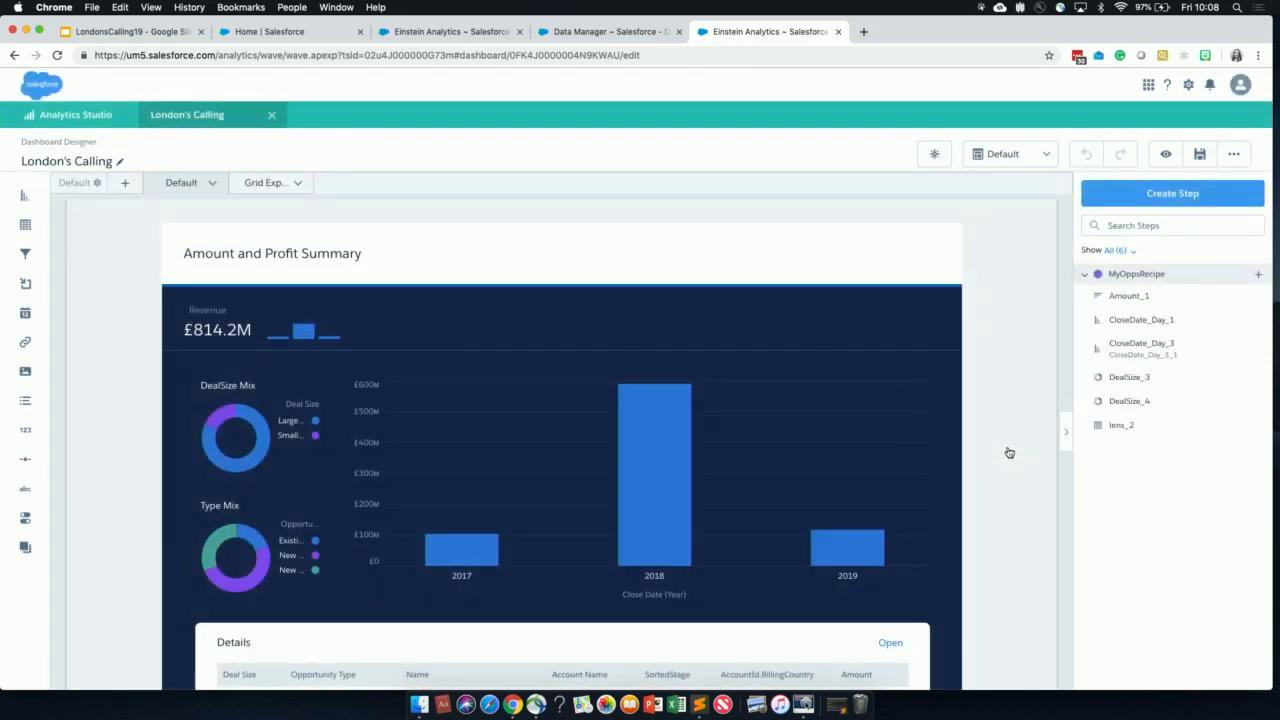
Preview the new dashboard, expand its Details table to inspect the records and collapse it again
key("F1")
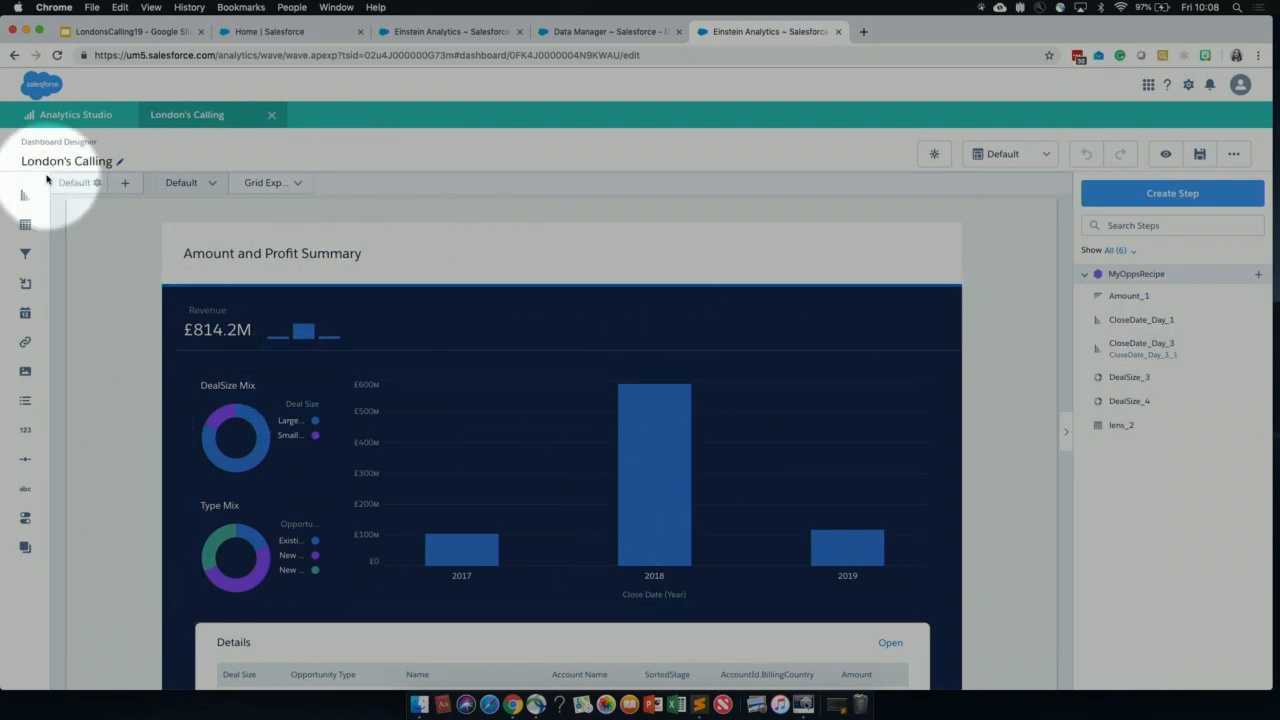
key("F1")
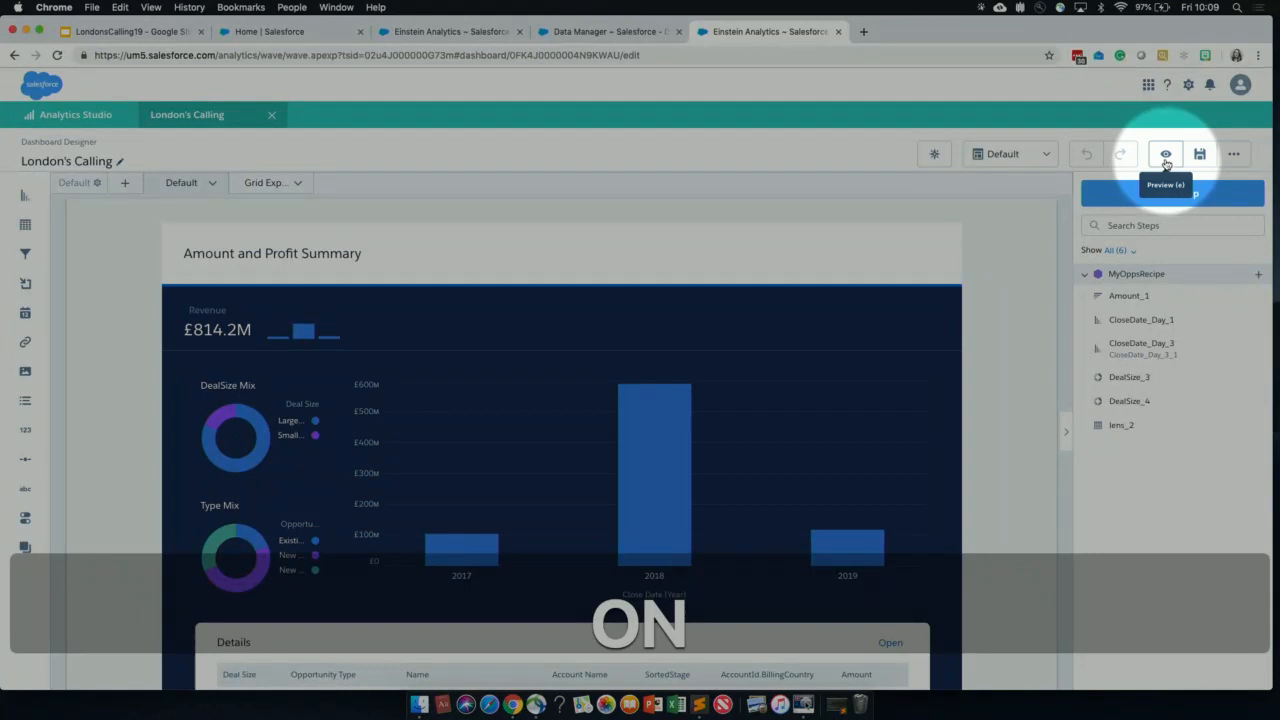
left_click(1165, 156)
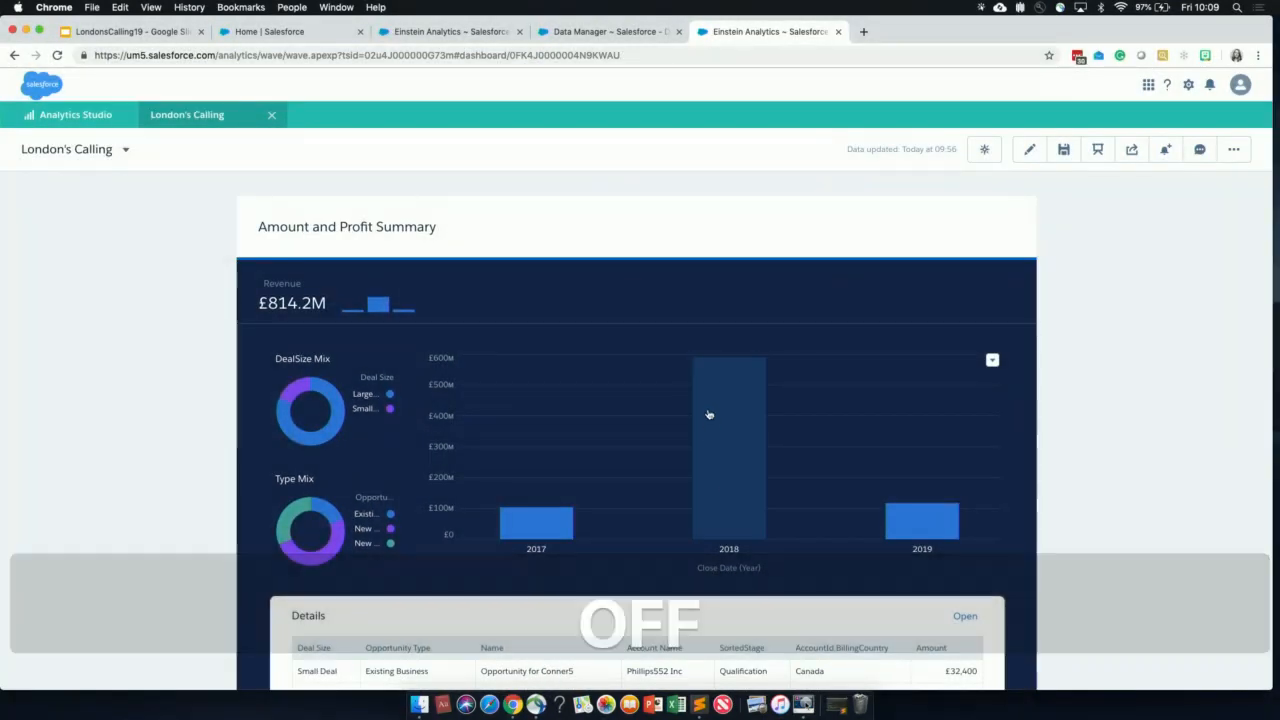
scroll(473, 451, "down", 2)
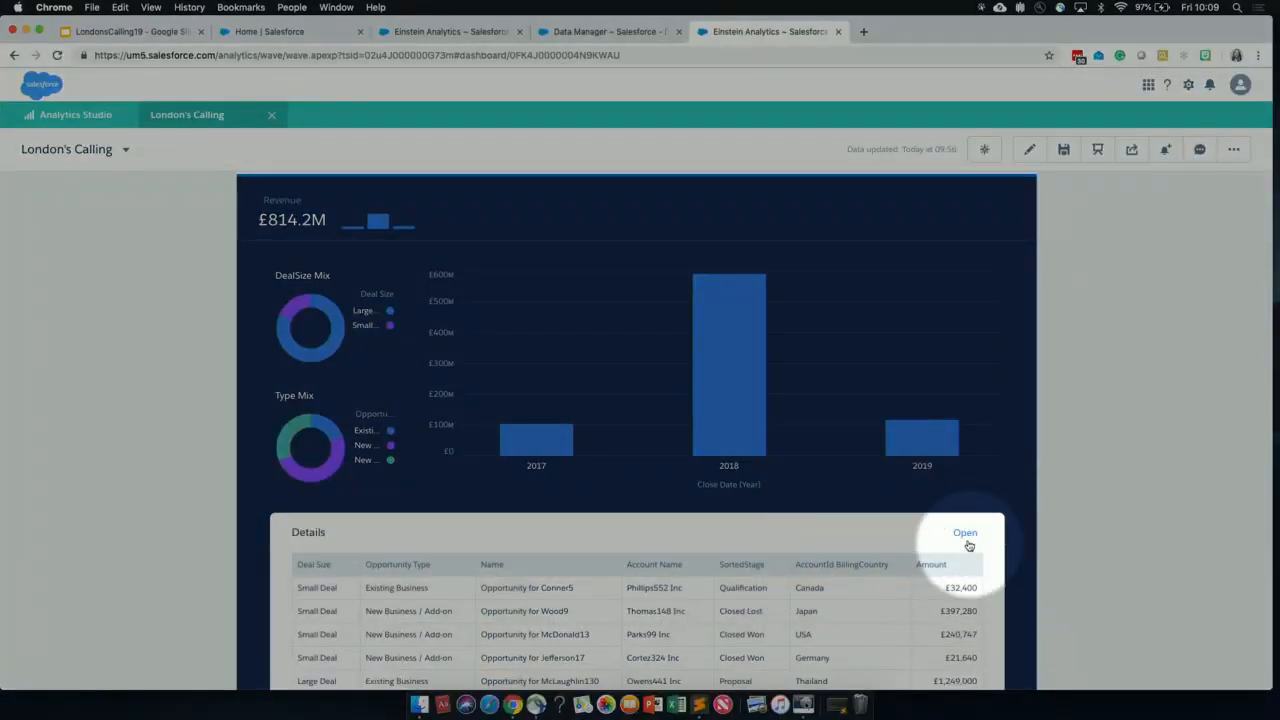
left_click(966, 536)
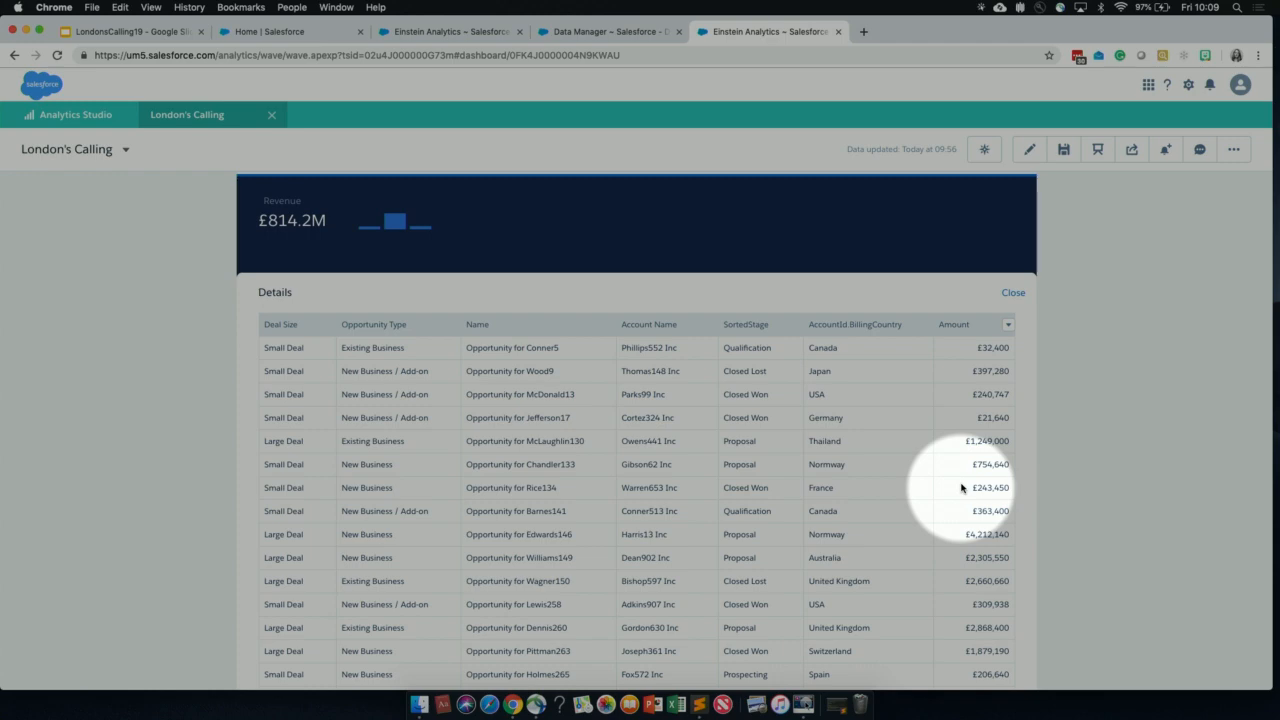
left_click(1010, 292)
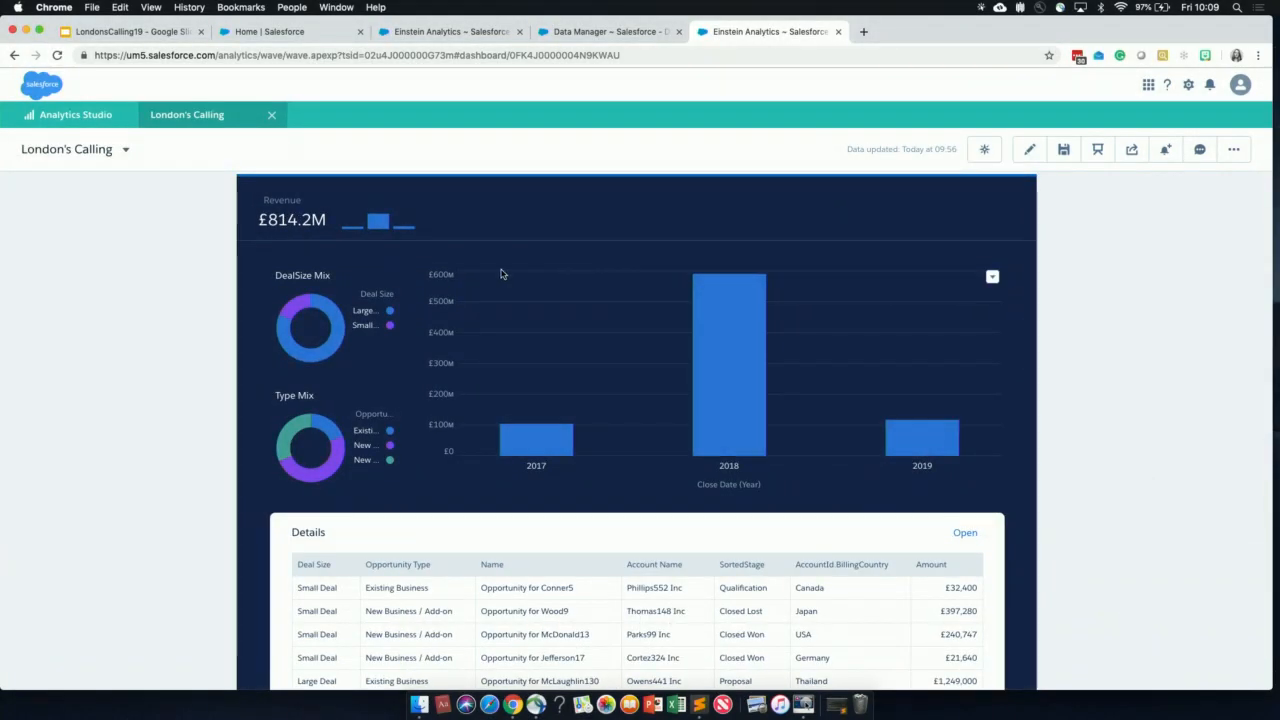
Filter the previewed dashboard to Large Deal in DealSize Mix and New Business in Type Mix
mouse_move(341, 336)
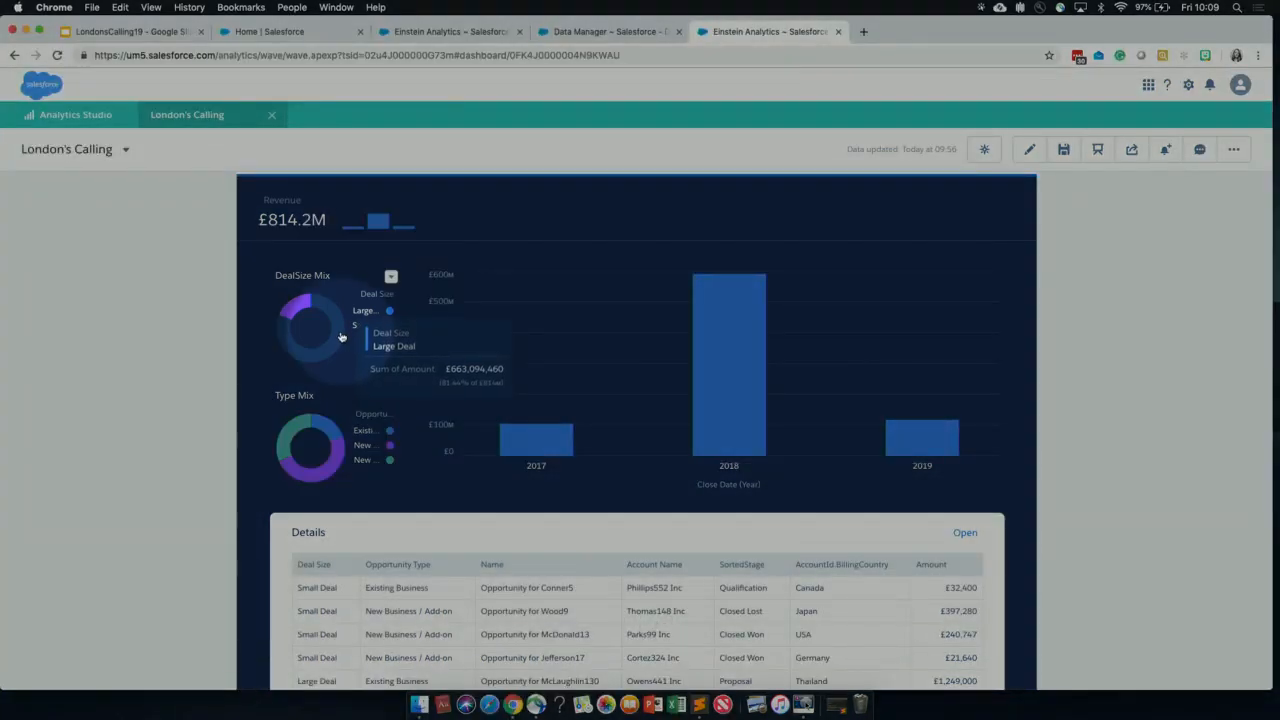
left_click(341, 336)
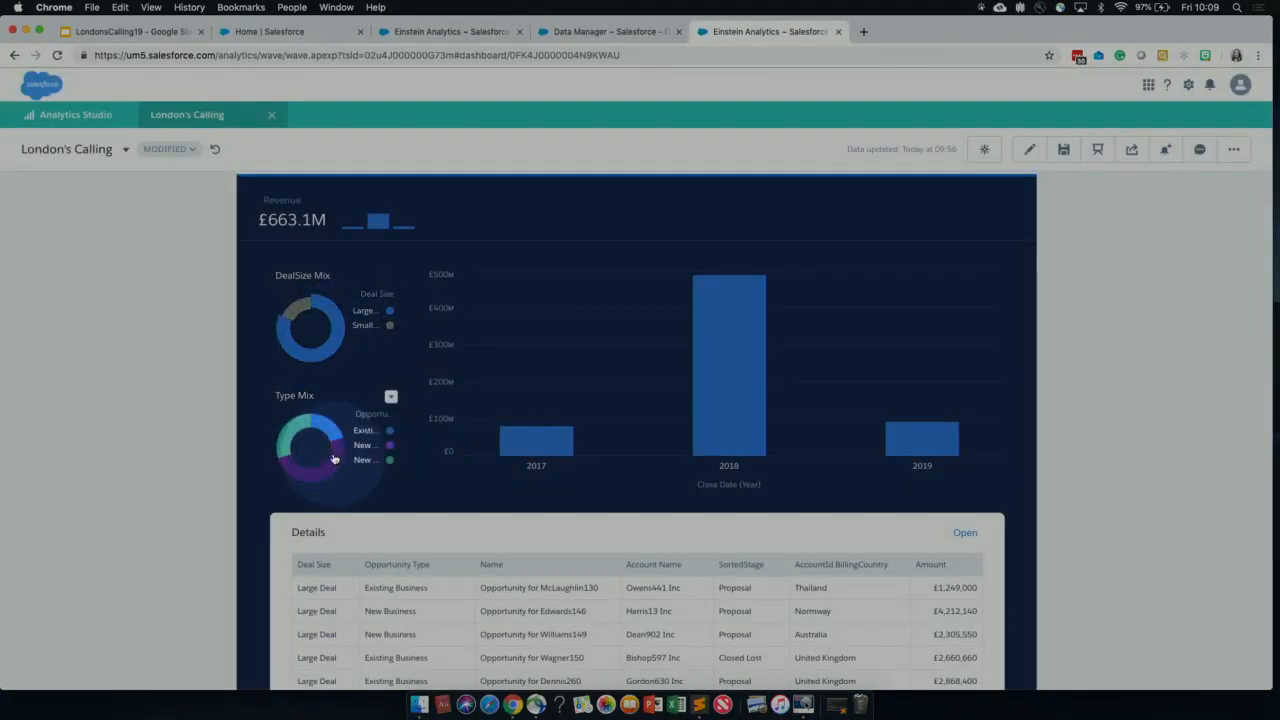
left_click(336, 458)
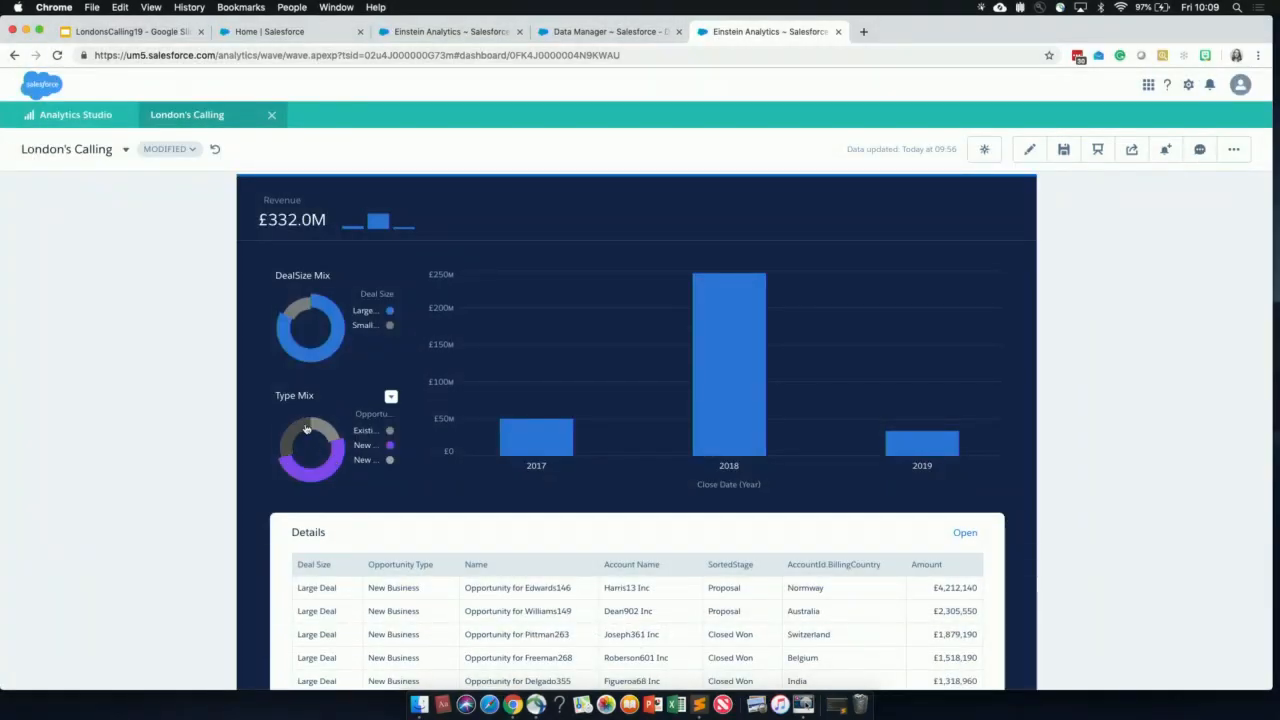
Filter the previewed dashboard to the 2017 close year in the bar chart, and open the dashboard for editing
left_click(520, 452)
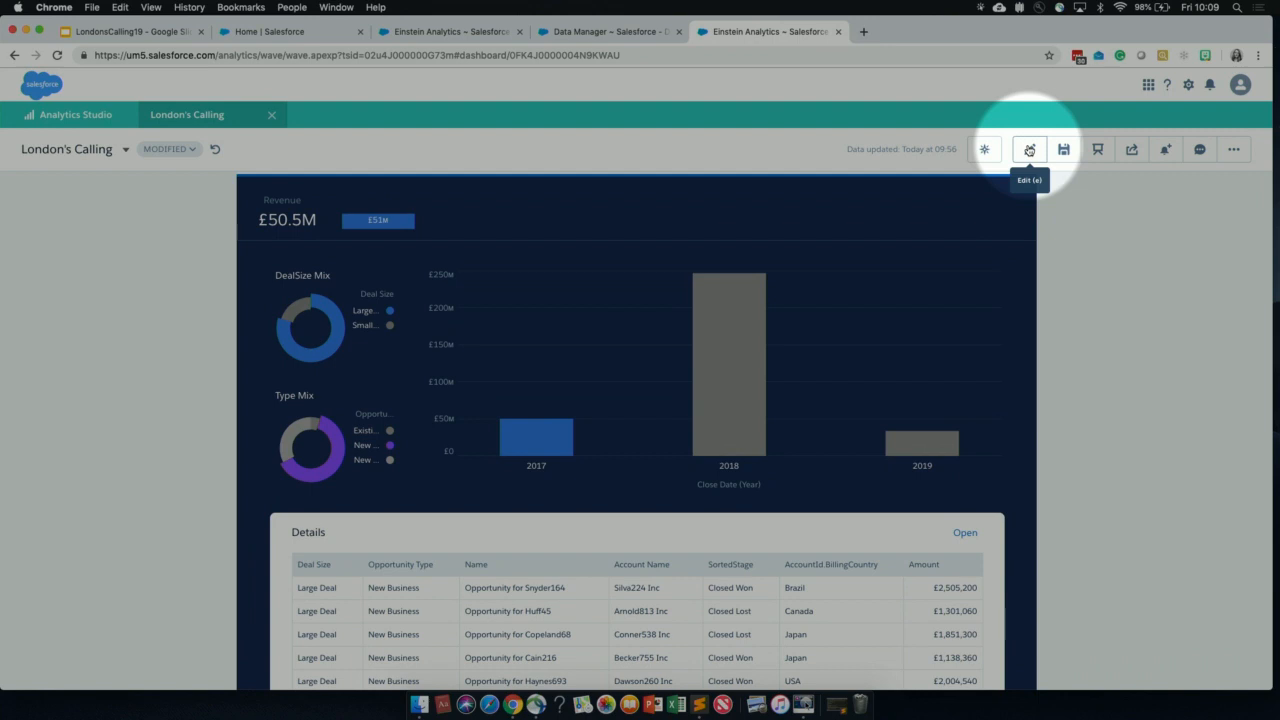
left_click(1030, 151)
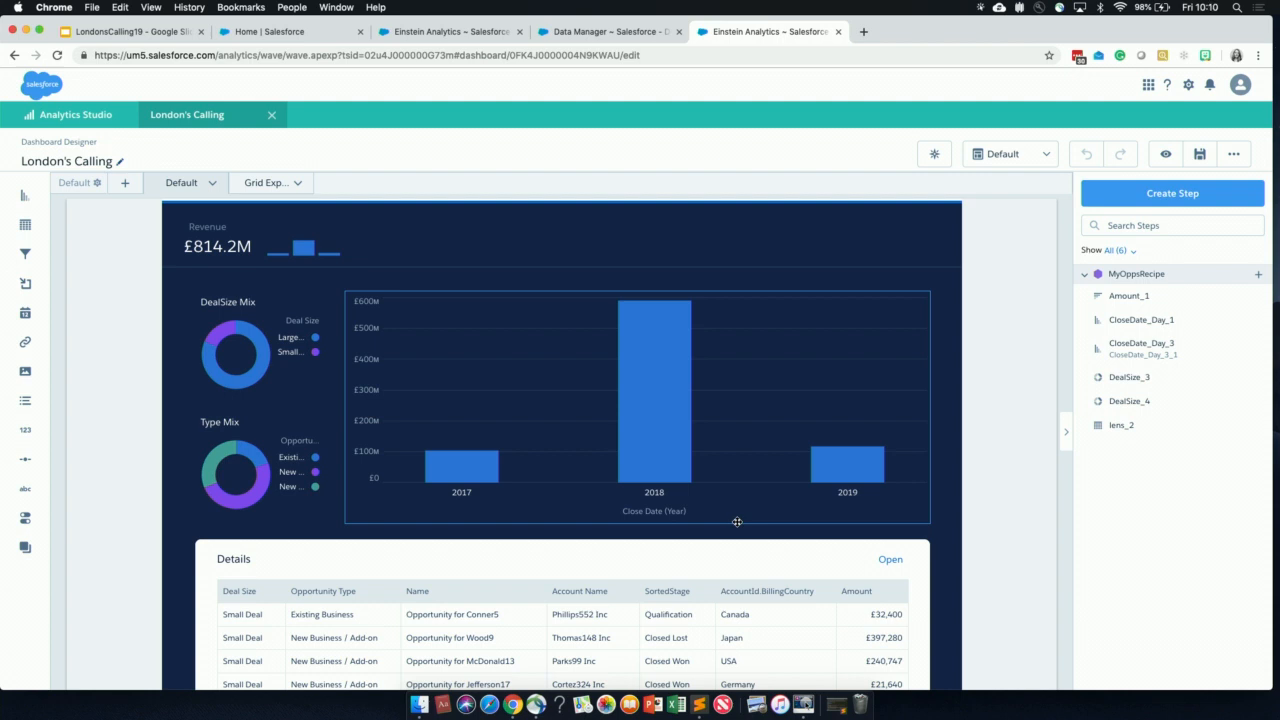
Replace the dashboard's "Amount and Profit Summary" heading text with "London's Calling Rocks!"
scroll(737, 521, "up", 3)
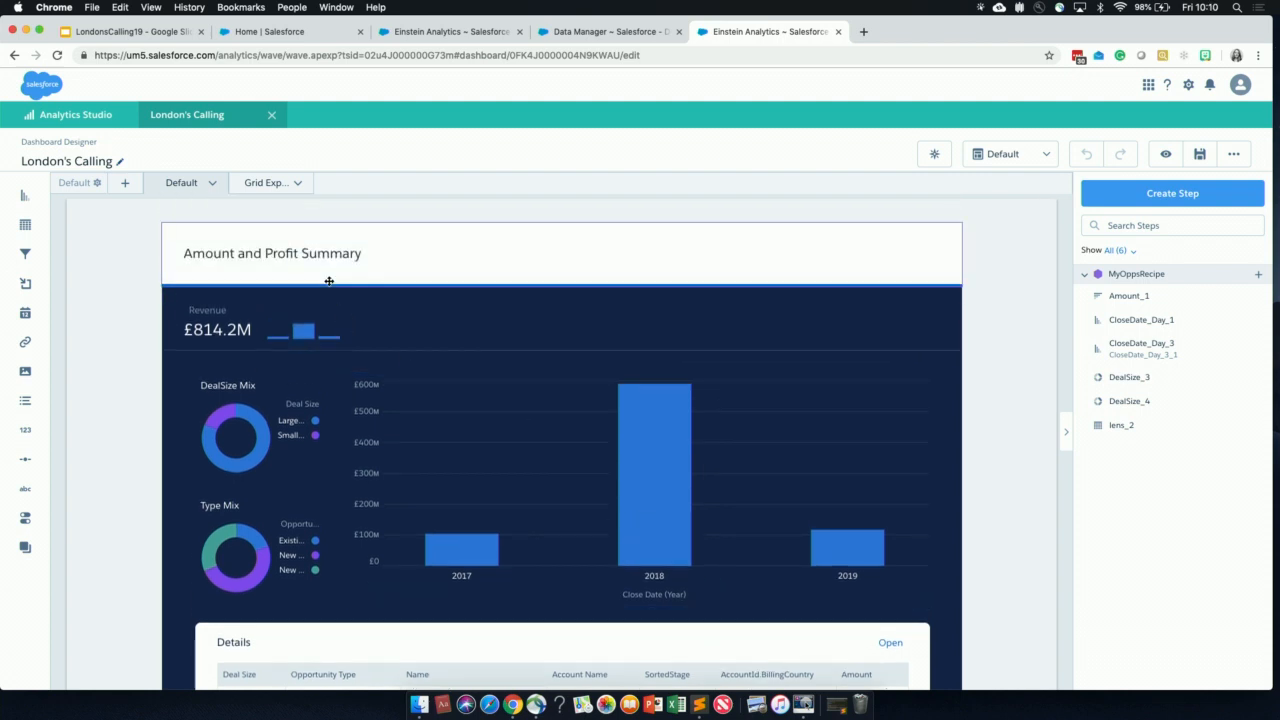
left_click(282, 255)
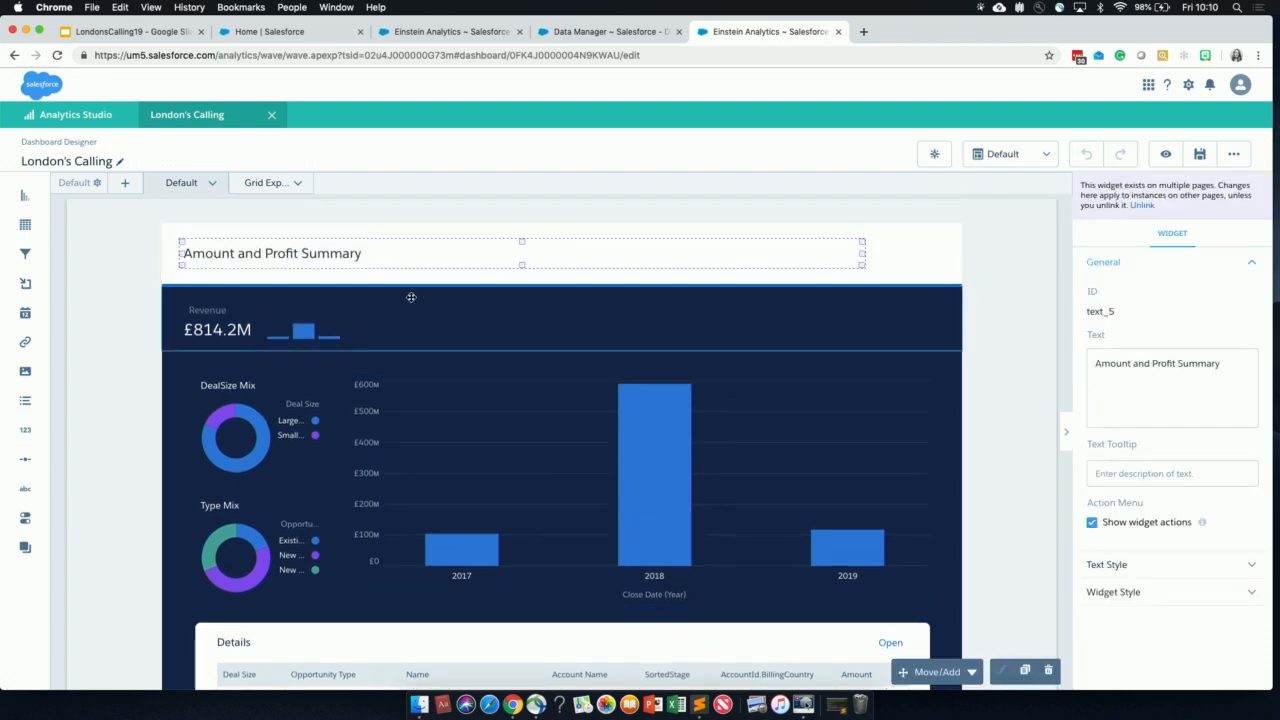
triple_click(1145, 366)
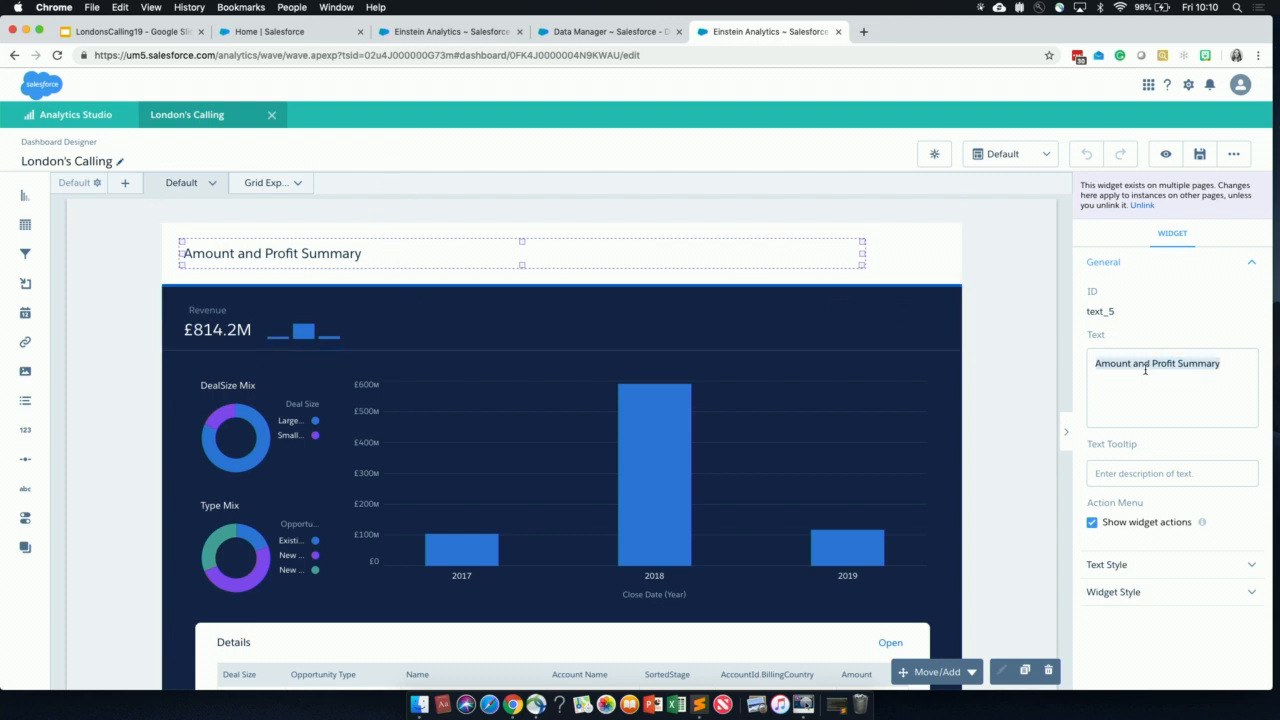
type("Lon")
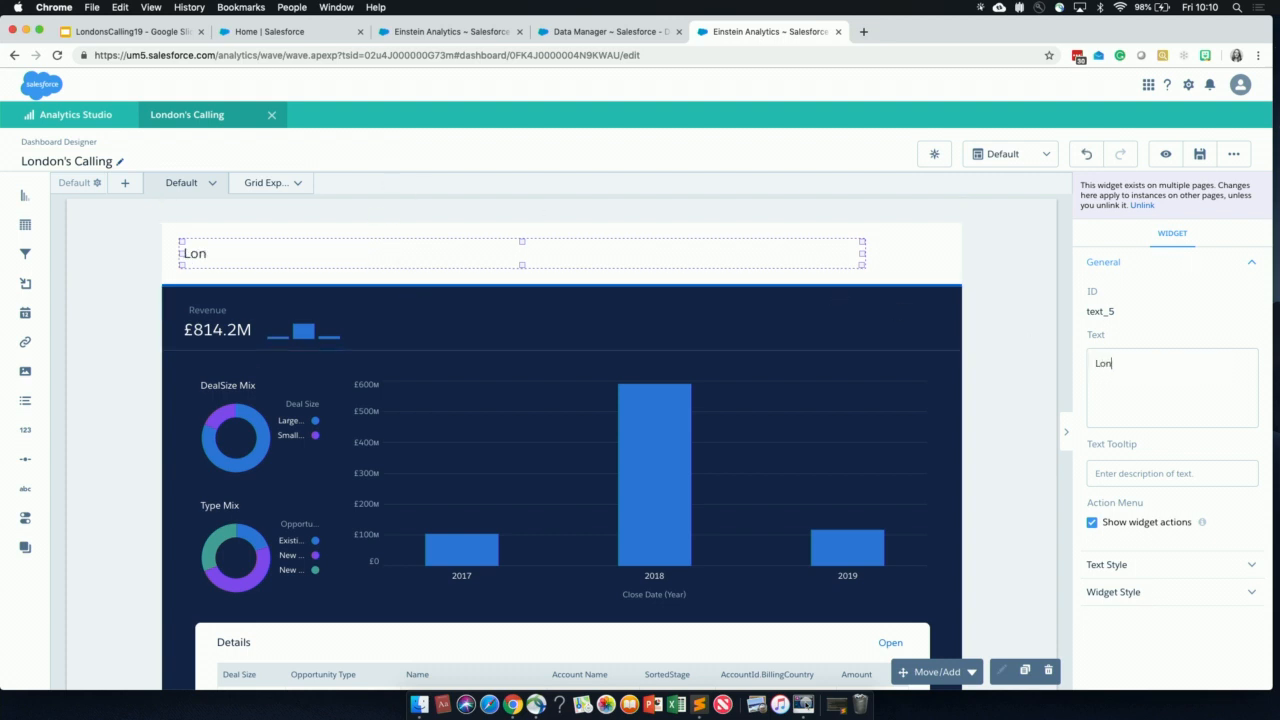
type("don's Calling R")
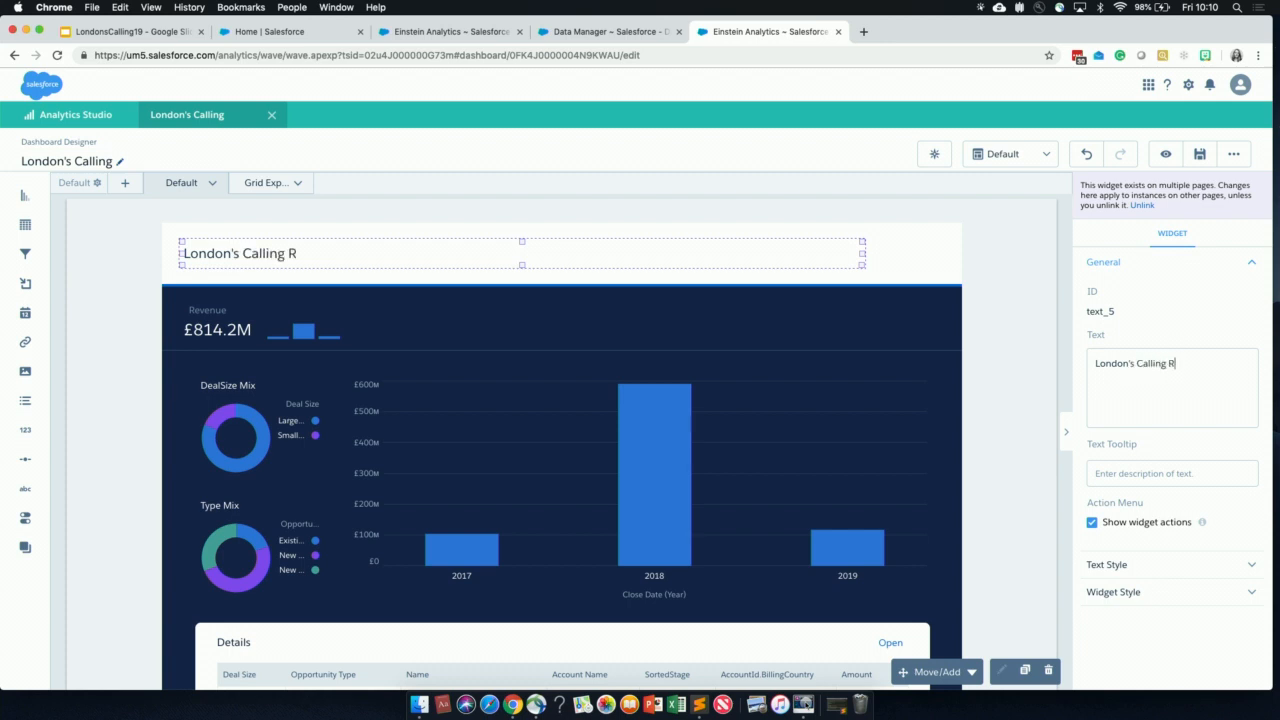
type("oscks")
key("BackSpace")
key("BackSpace")
key("BackSpace")
type("cks!")
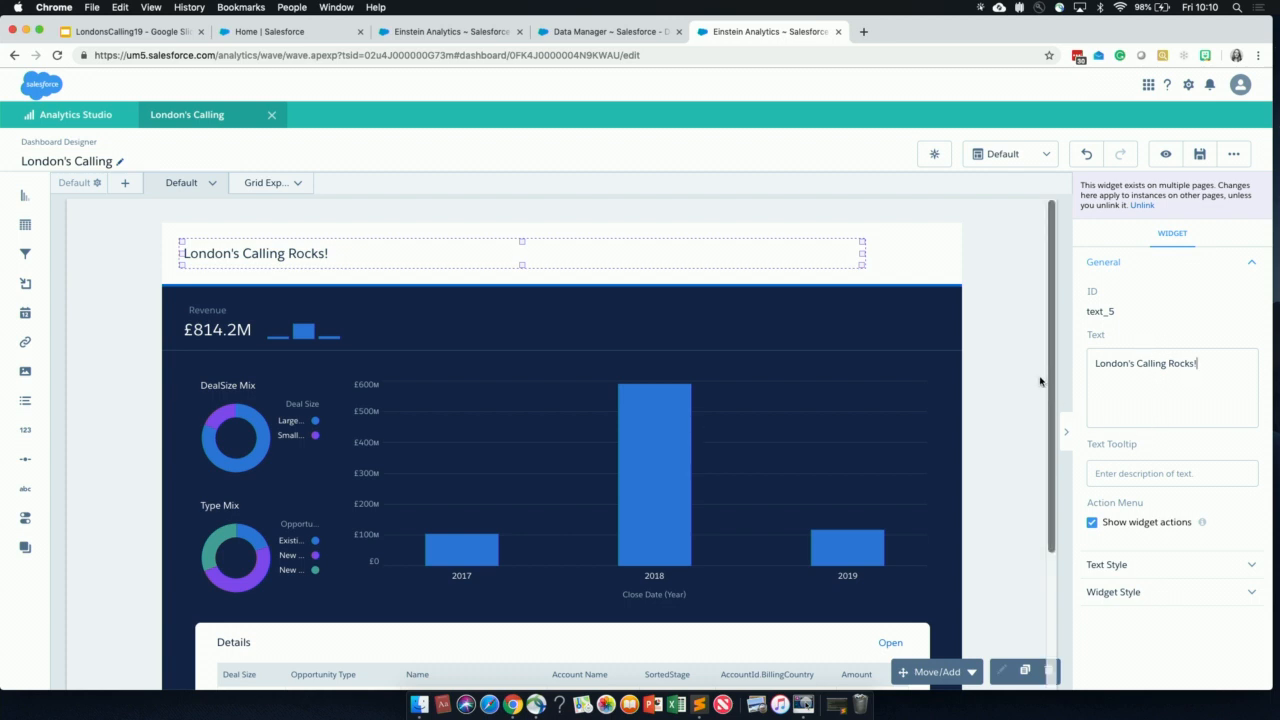
left_click(1013, 362)
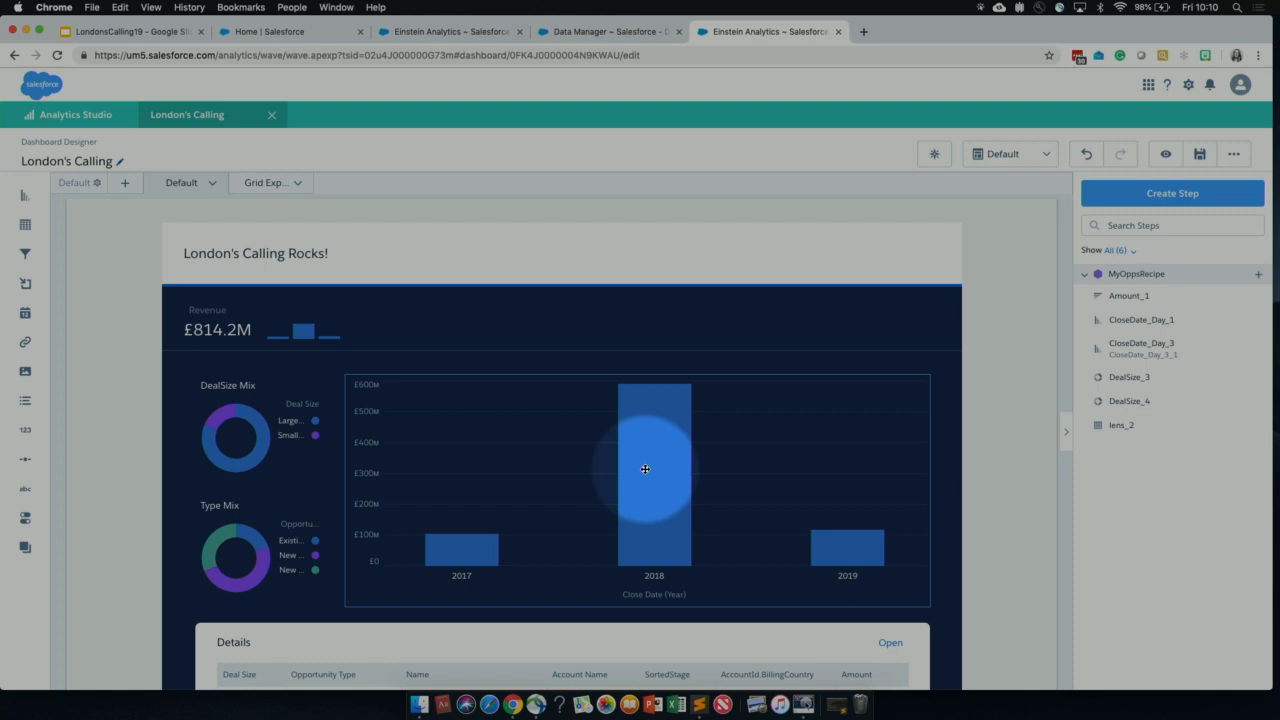
Open the close date bar chart's query for editing and group its bars by Close Date (Year-Month)
key("F1")
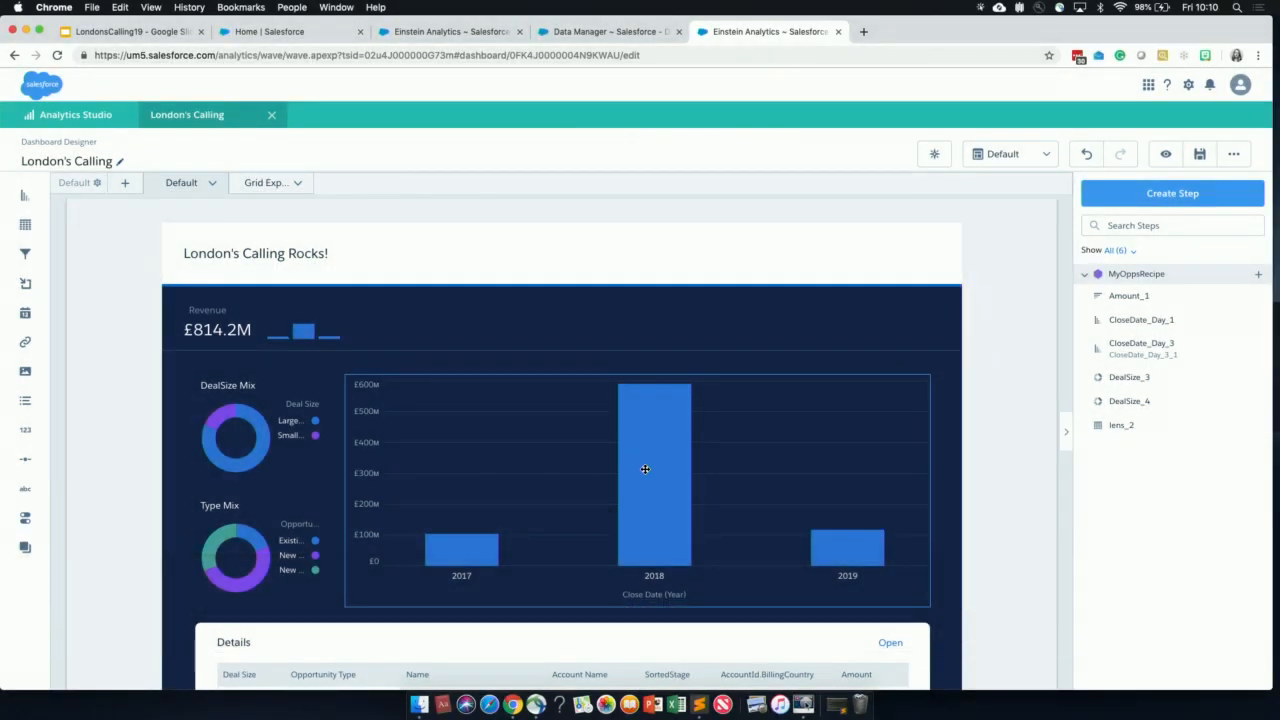
double_click(631, 481)
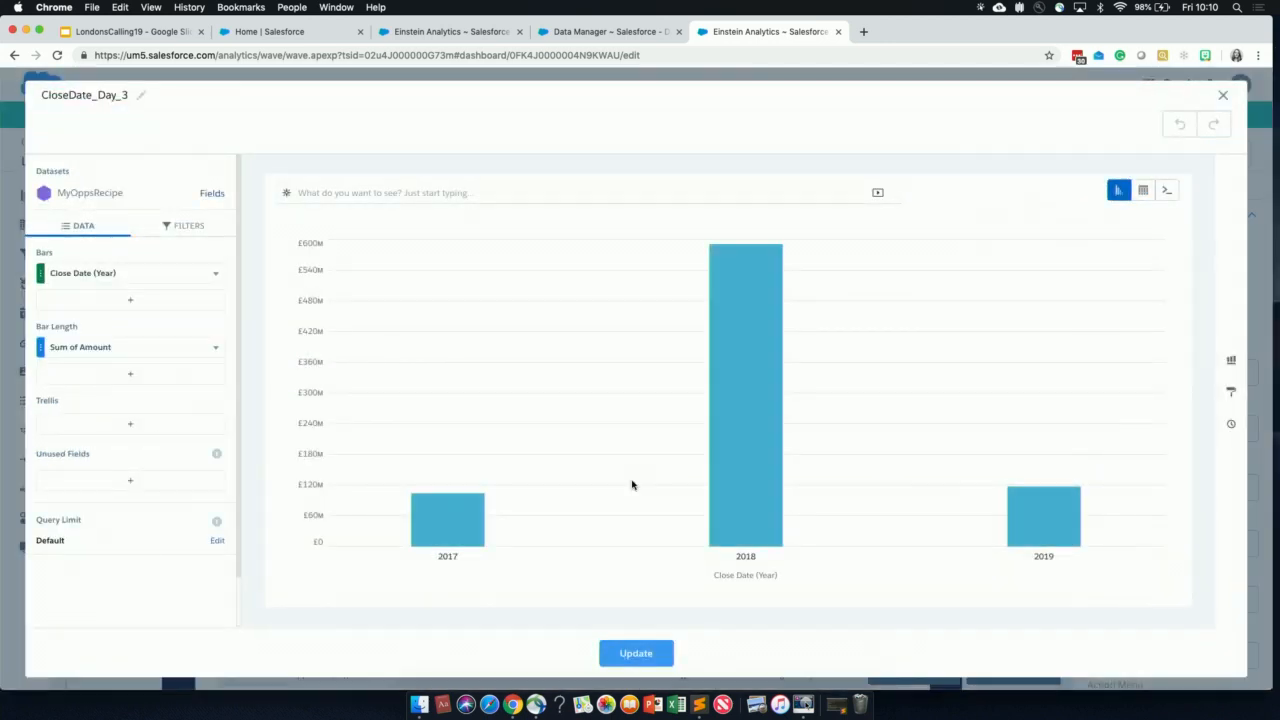
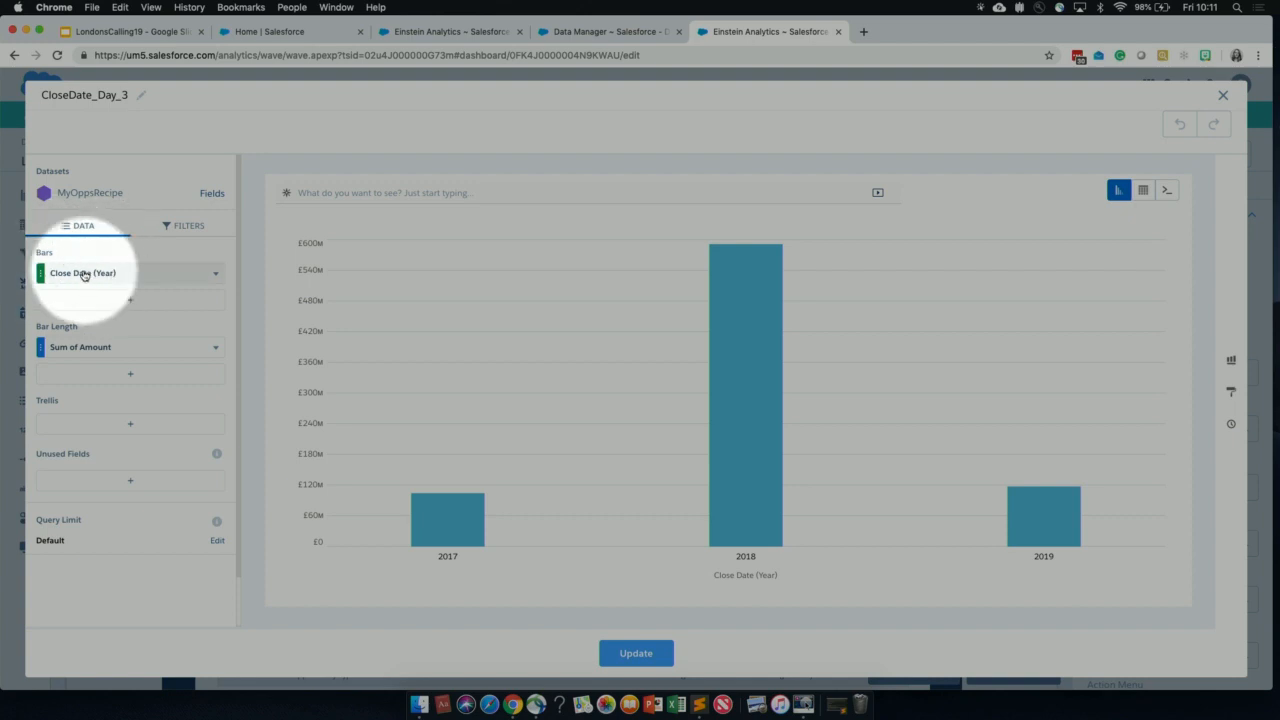
key("F1")
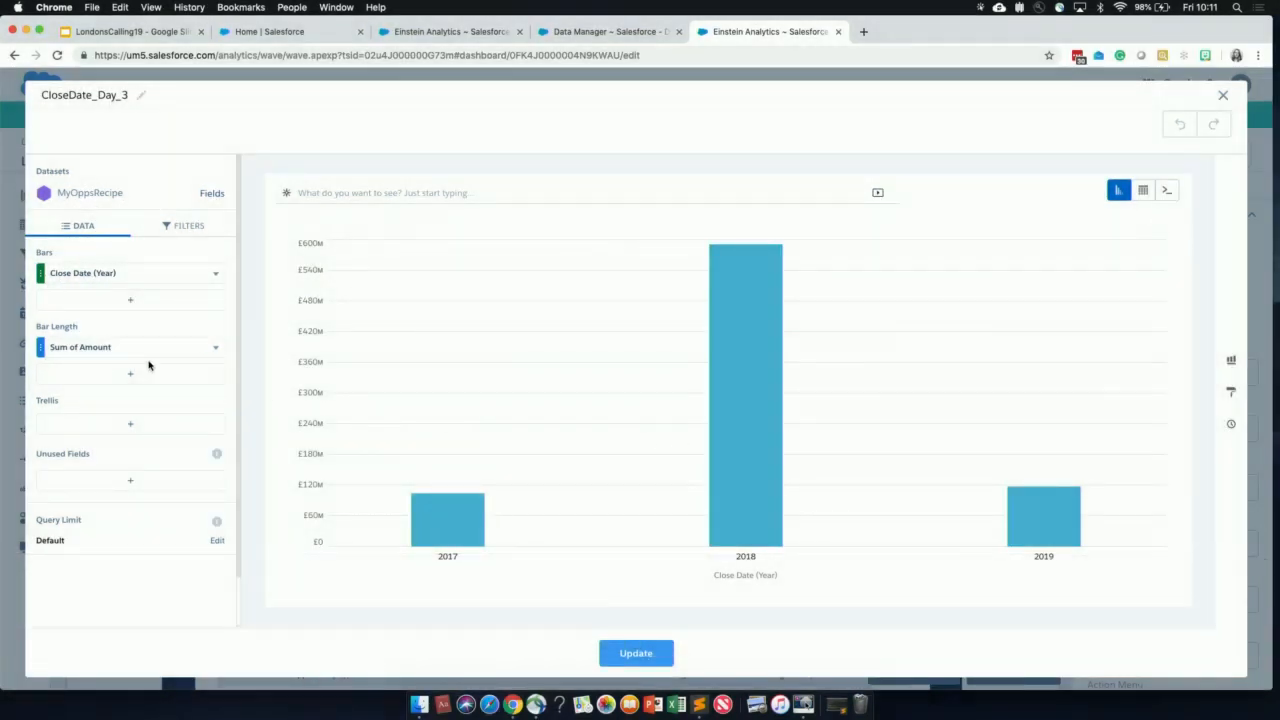
key("F1")
left_click(96, 274)
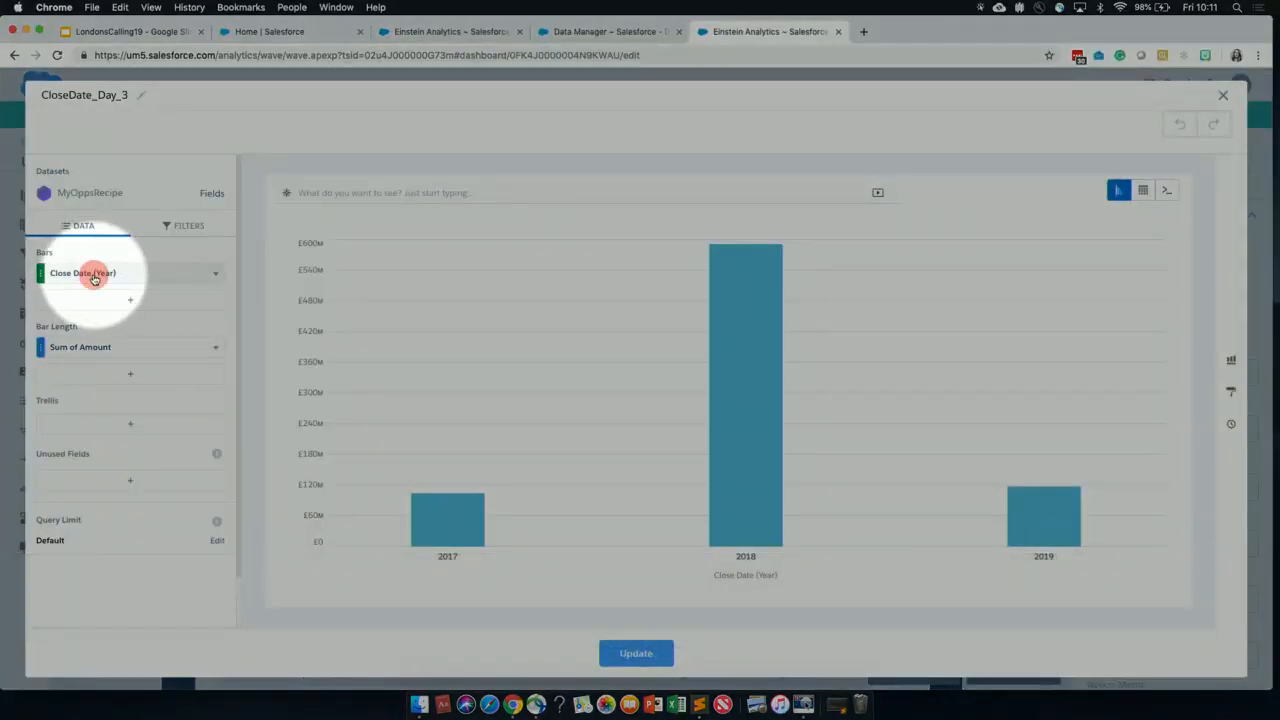
left_click(277, 319)
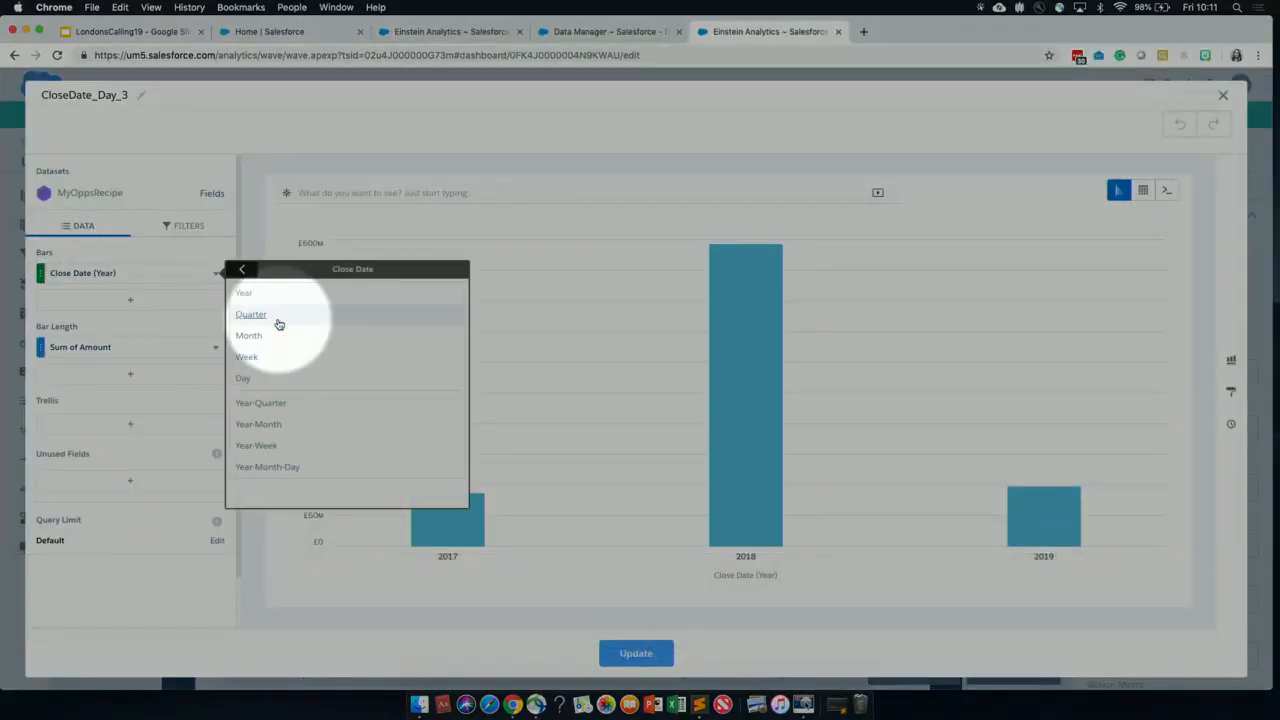
key("F1")
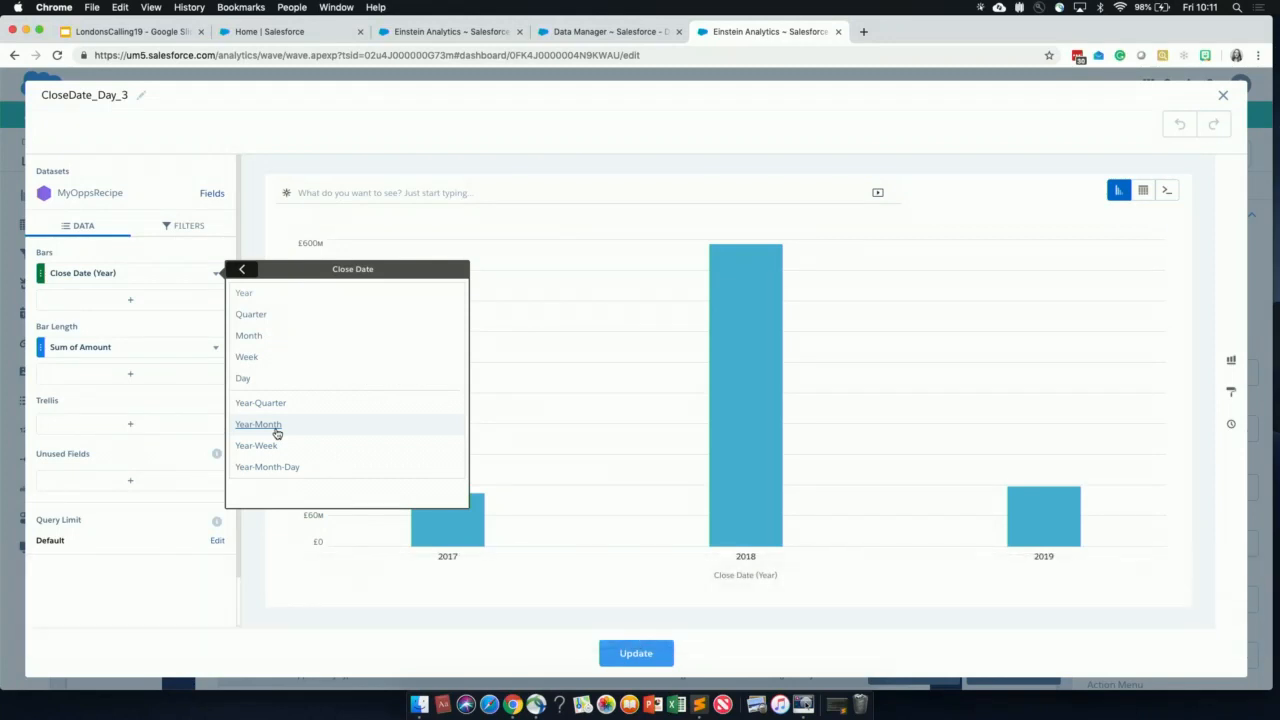
left_click(277, 431)
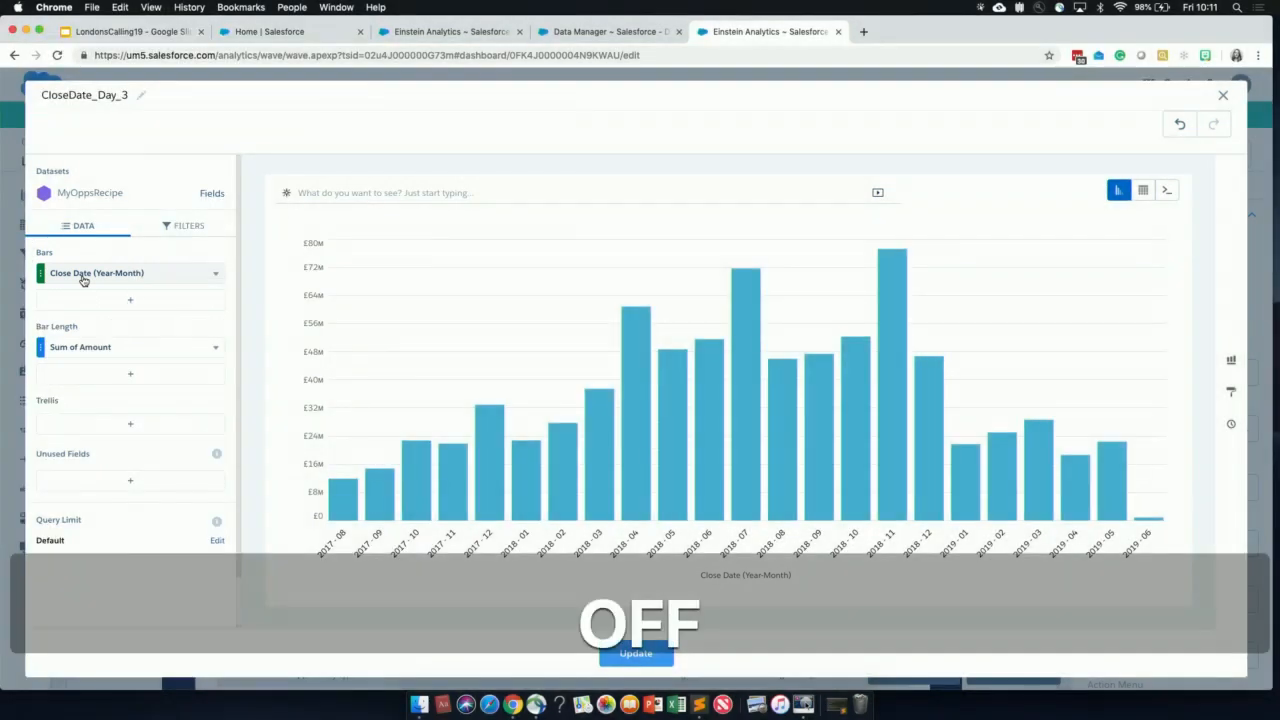
left_click(84, 280)
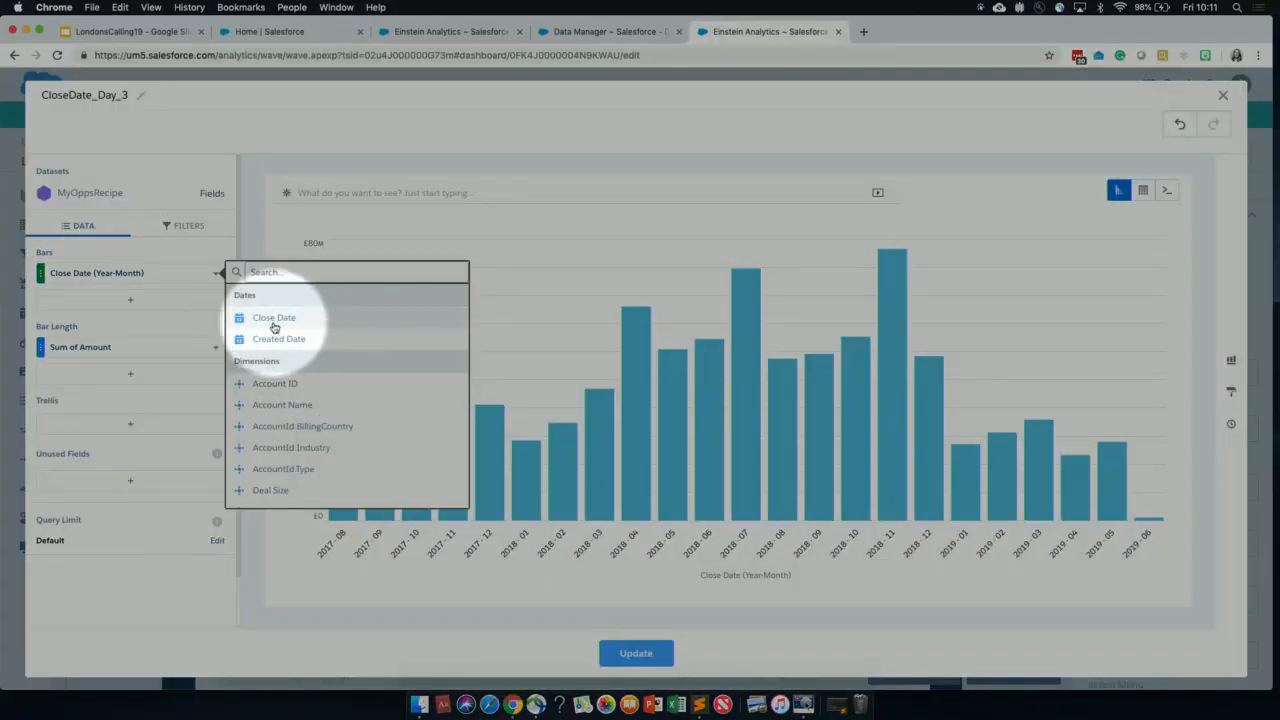
key("F1")
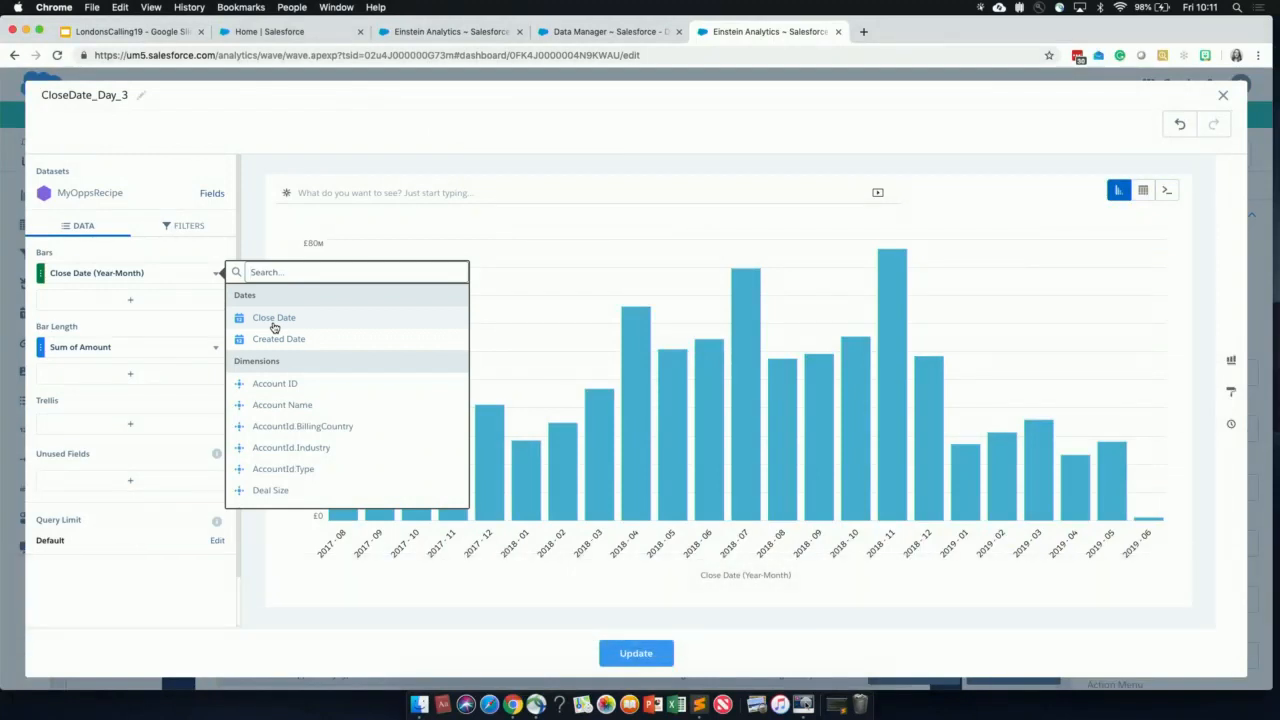
left_click(274, 327)
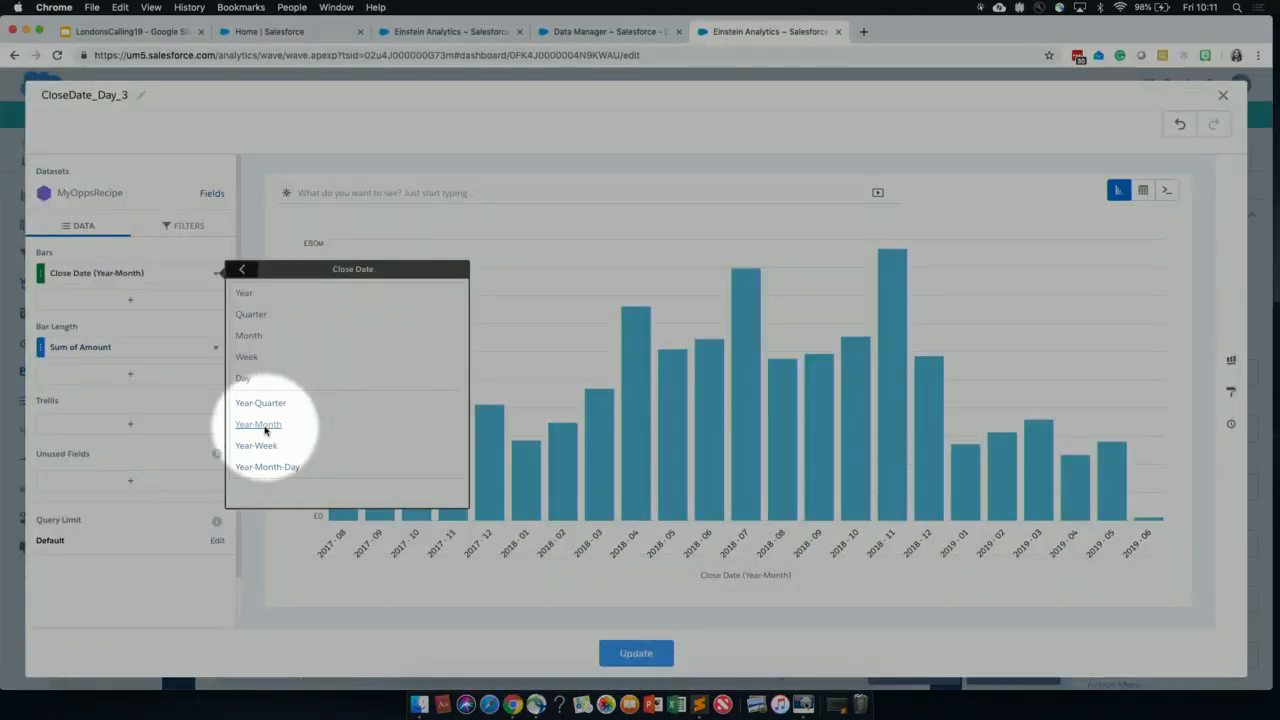
left_click(262, 426)
key("F1")
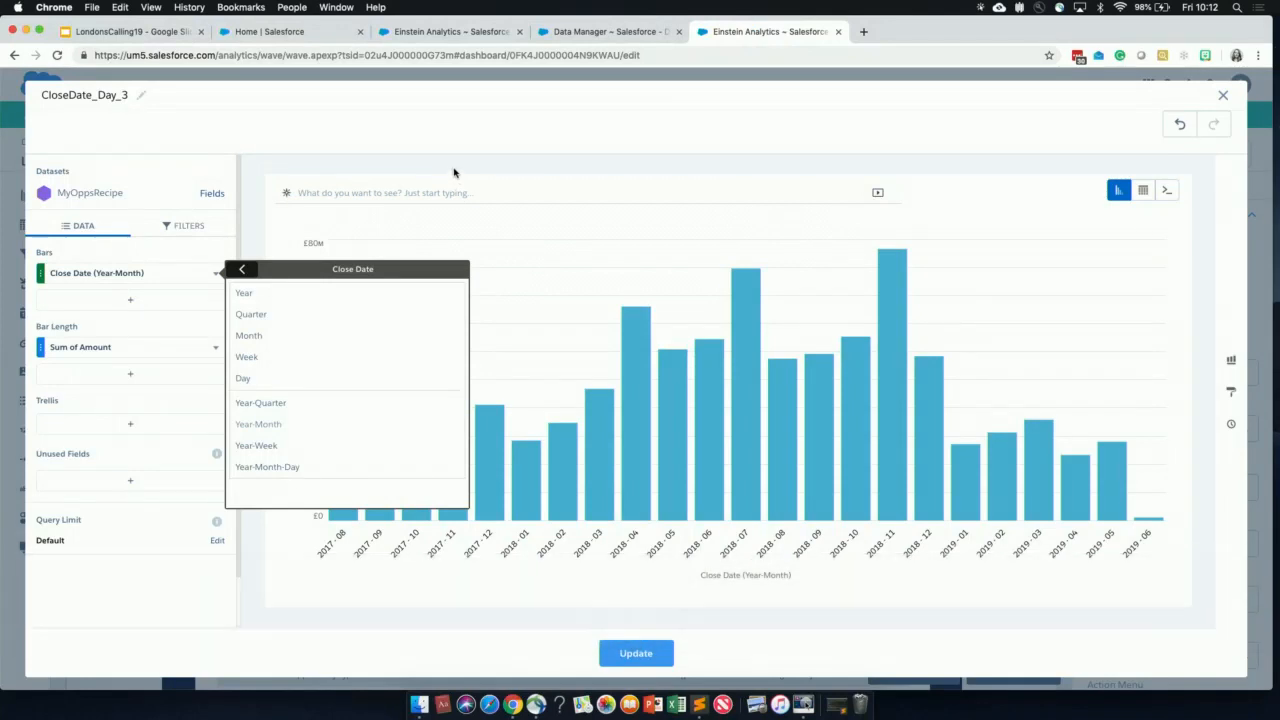
left_click(455, 171)
key("F1")
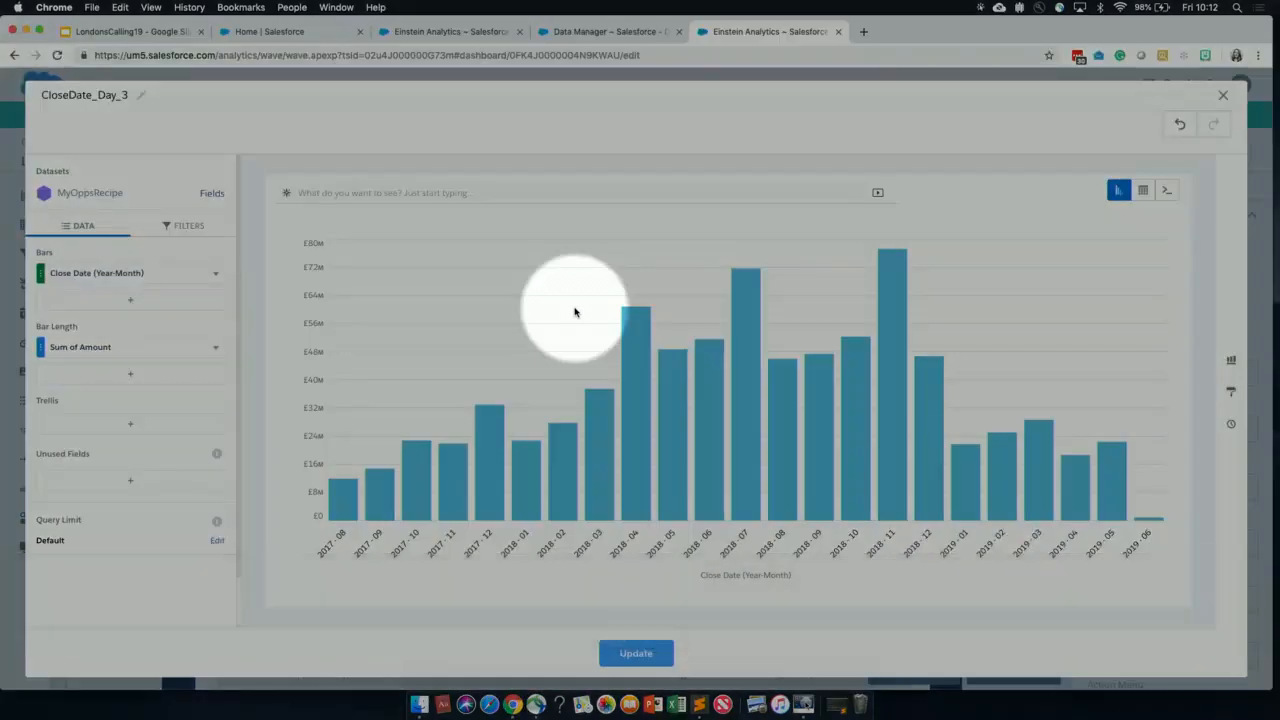
Convert the monthly bar chart to a Compare Table
key("F1")
left_click(1144, 191)
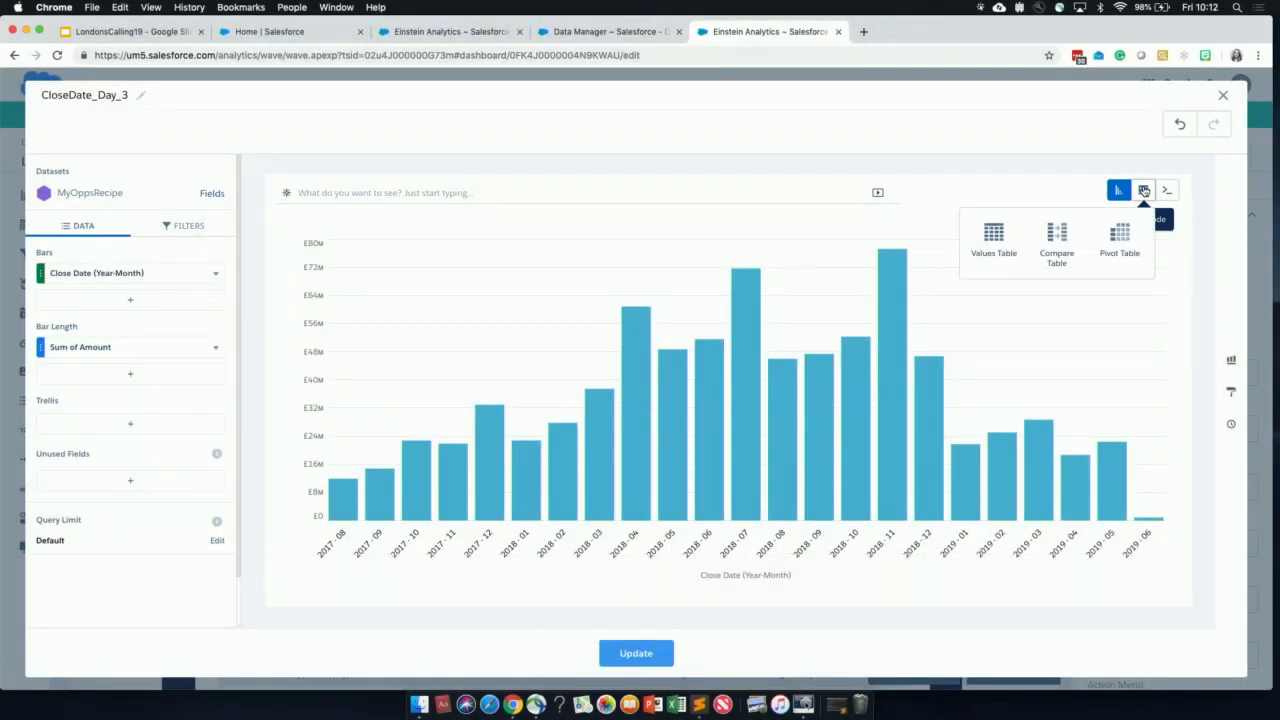
left_click(1064, 245)
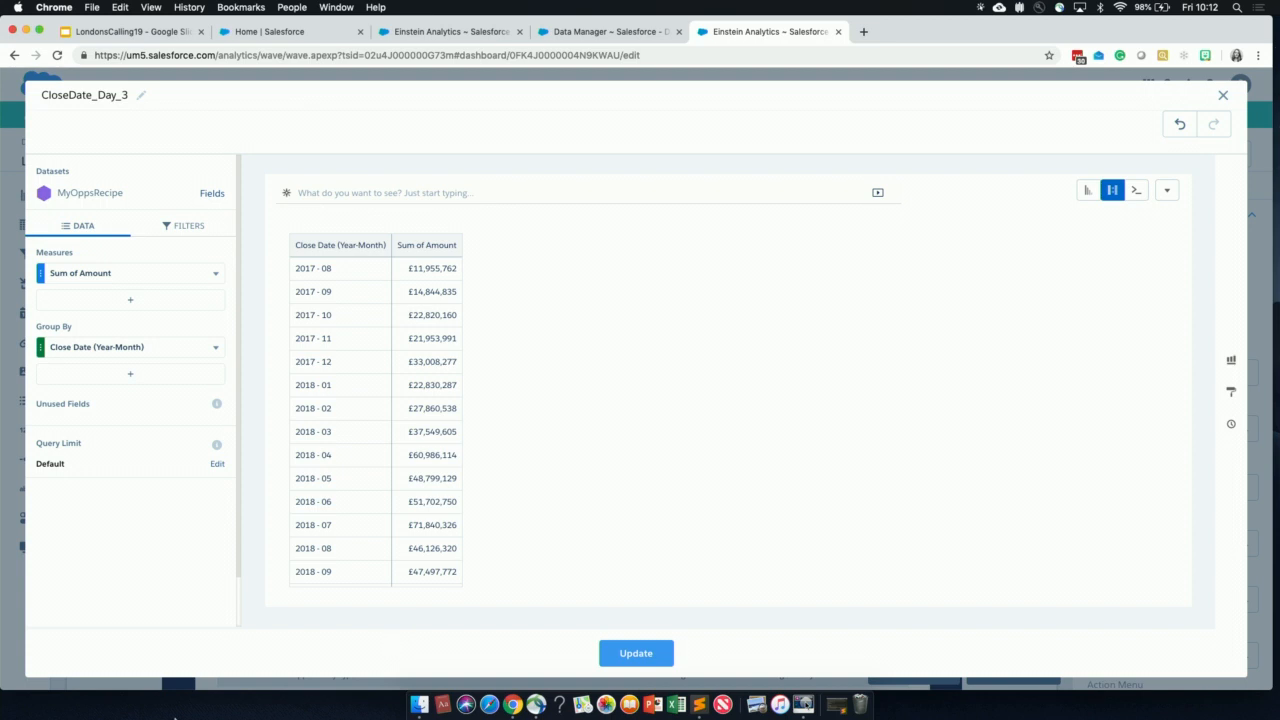
key("F1")
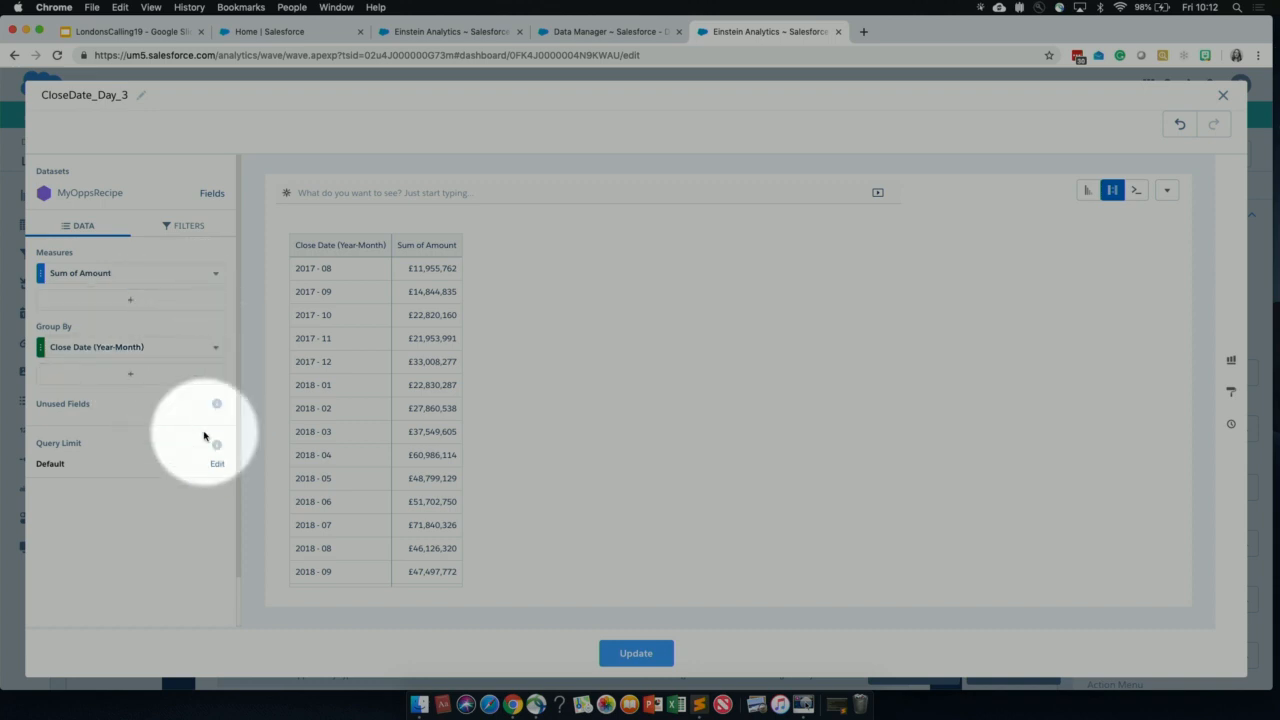
key("F1")
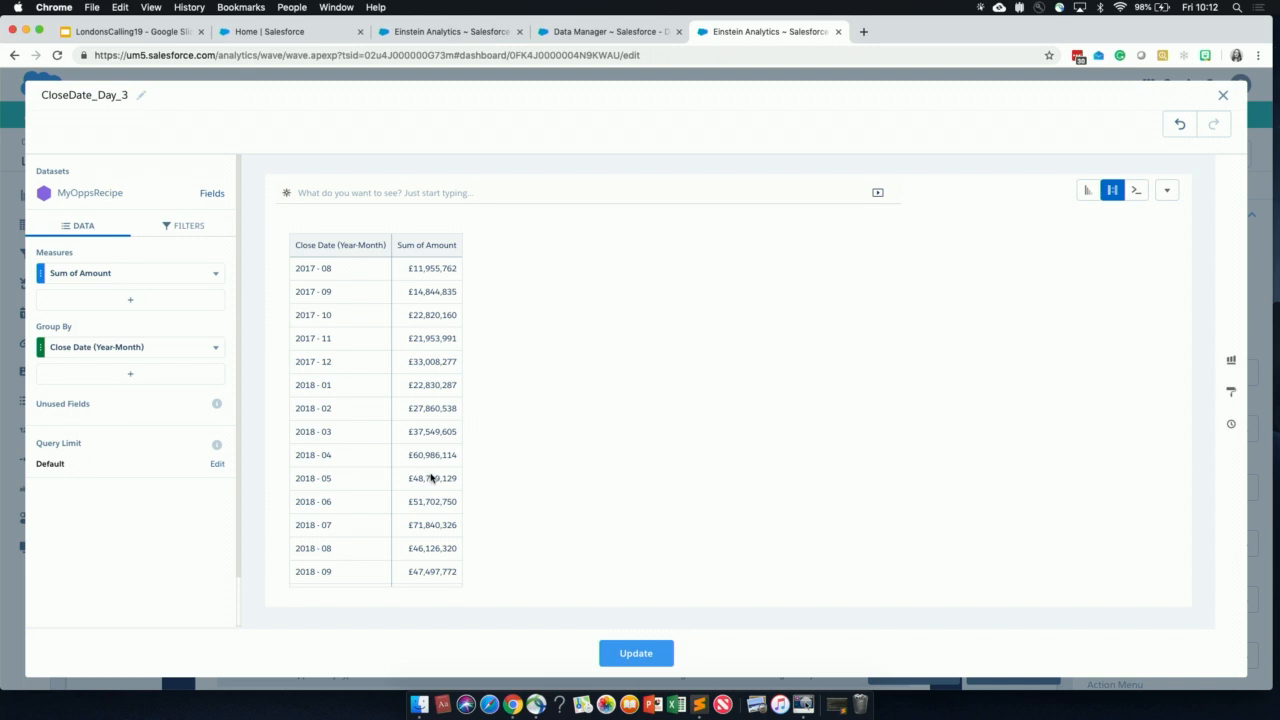
key("F1")
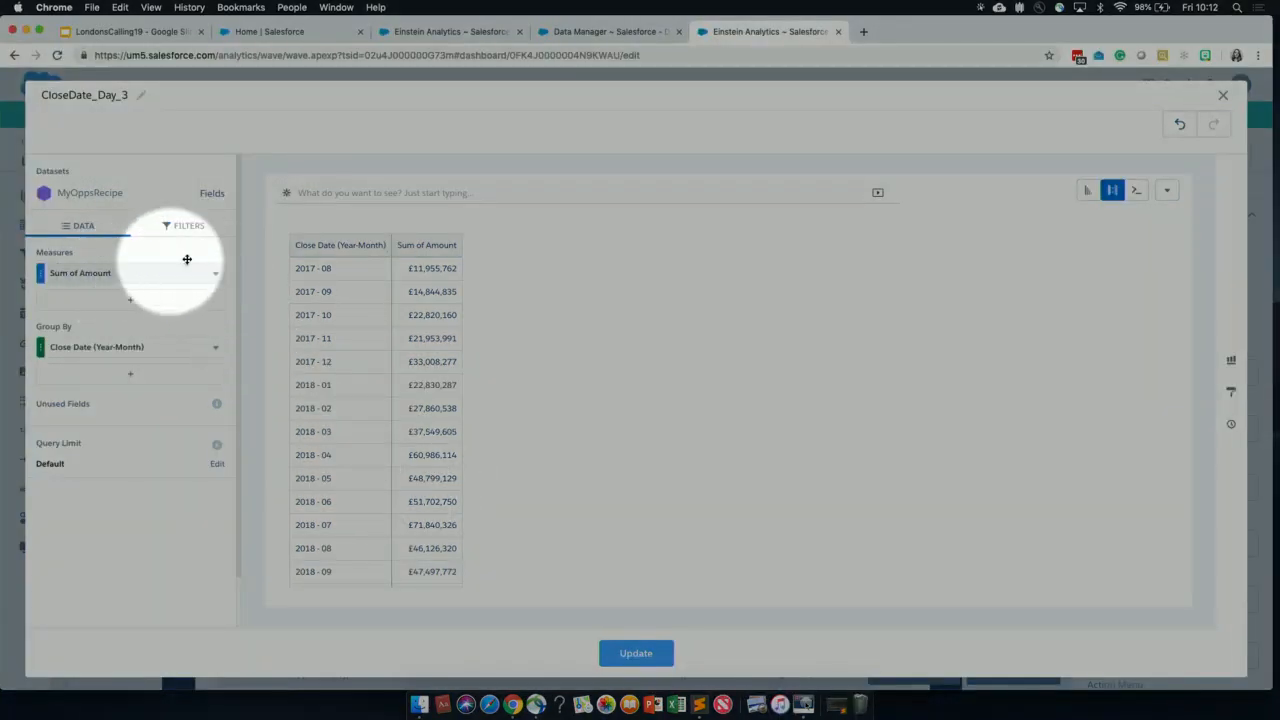
Open the Sum of Amount column for editing, add a new column to the compare table and set its header to PoP
left_click(215, 278)
key("F1")
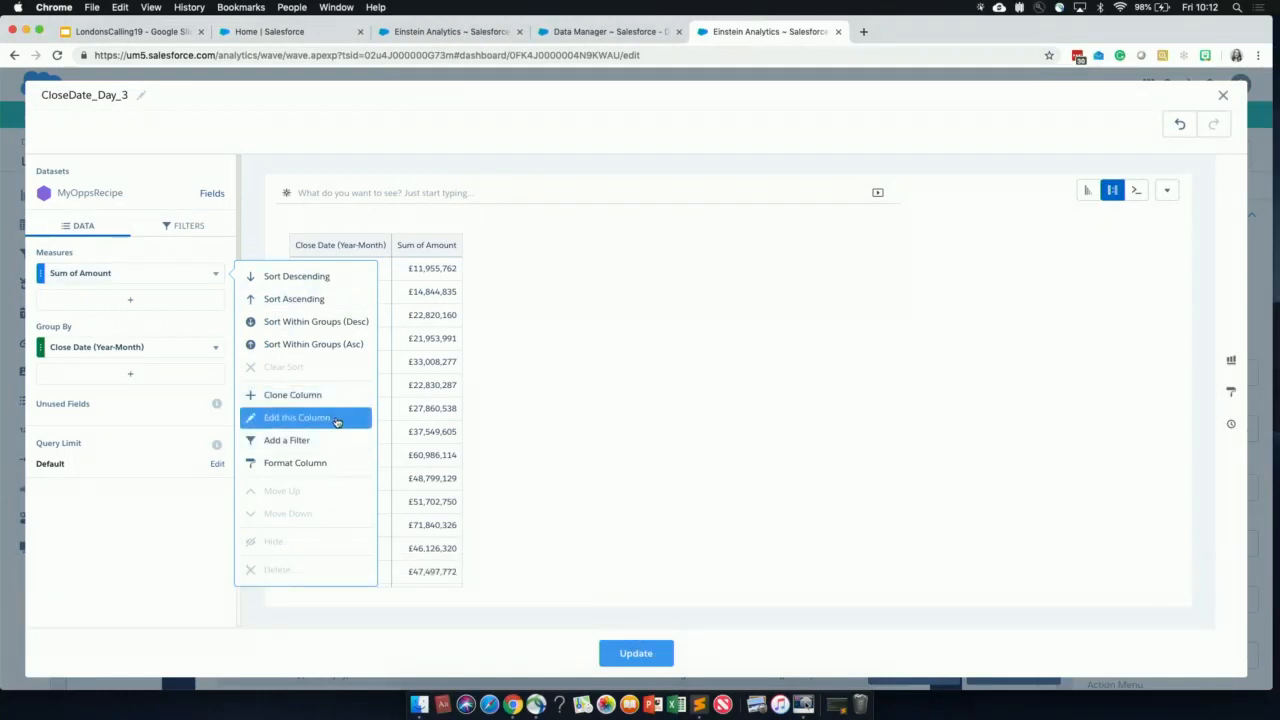
left_click(337, 419)
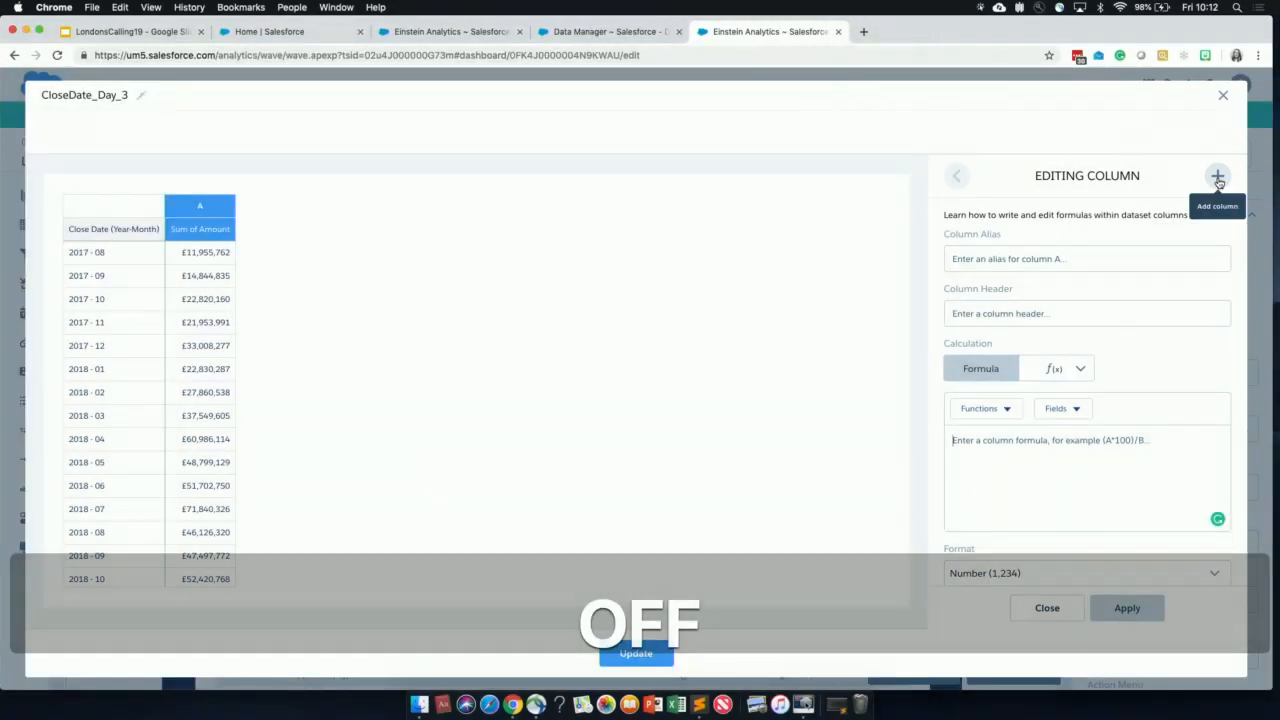
left_click(1218, 178)
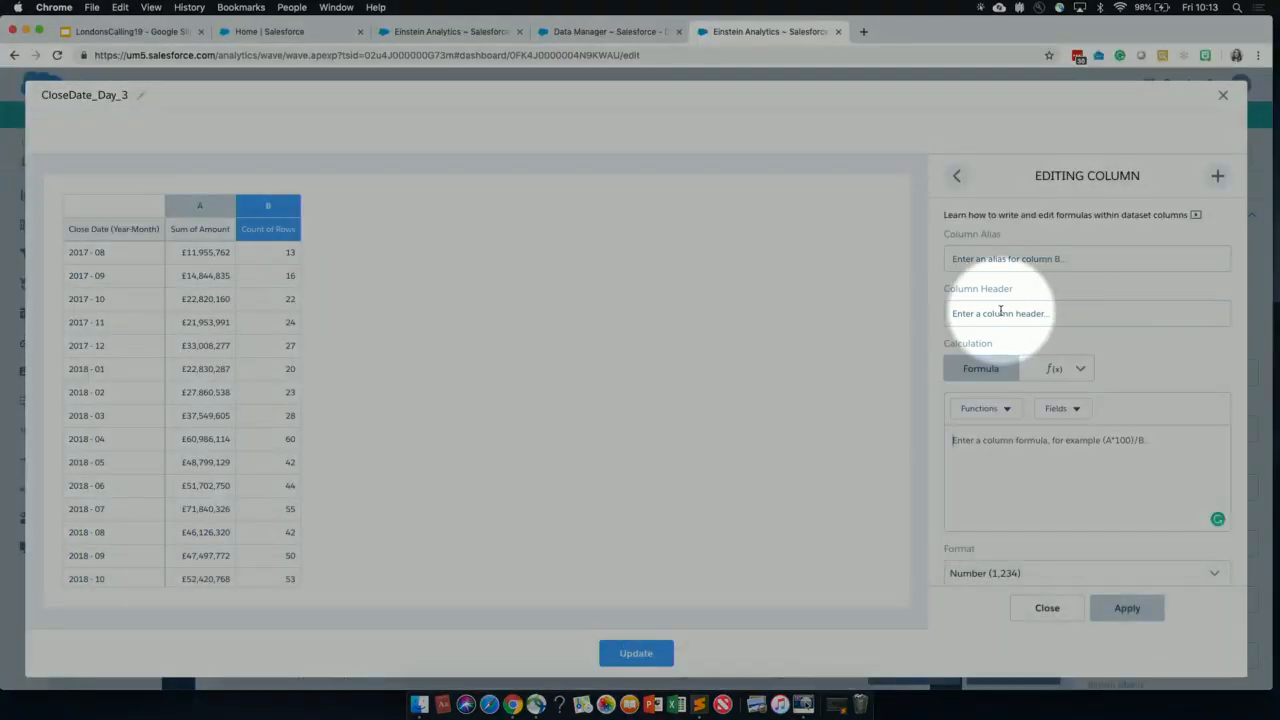
left_click(968, 313)
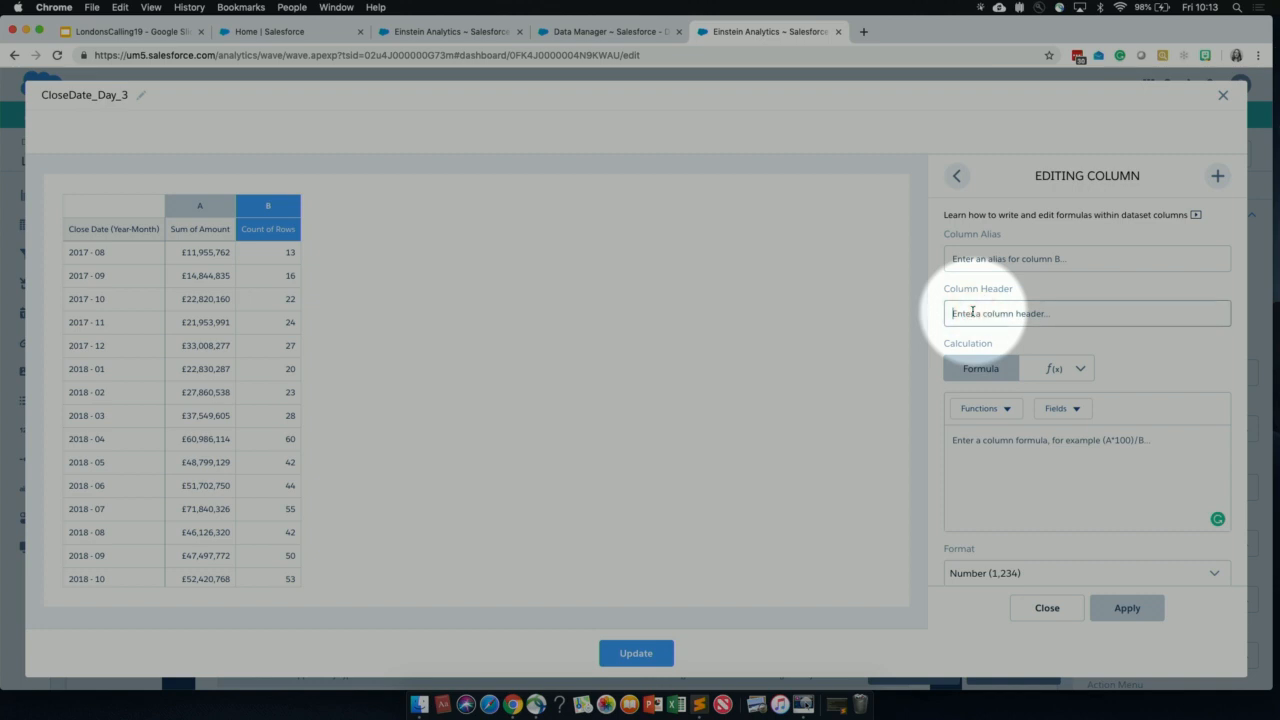
type("PoP")
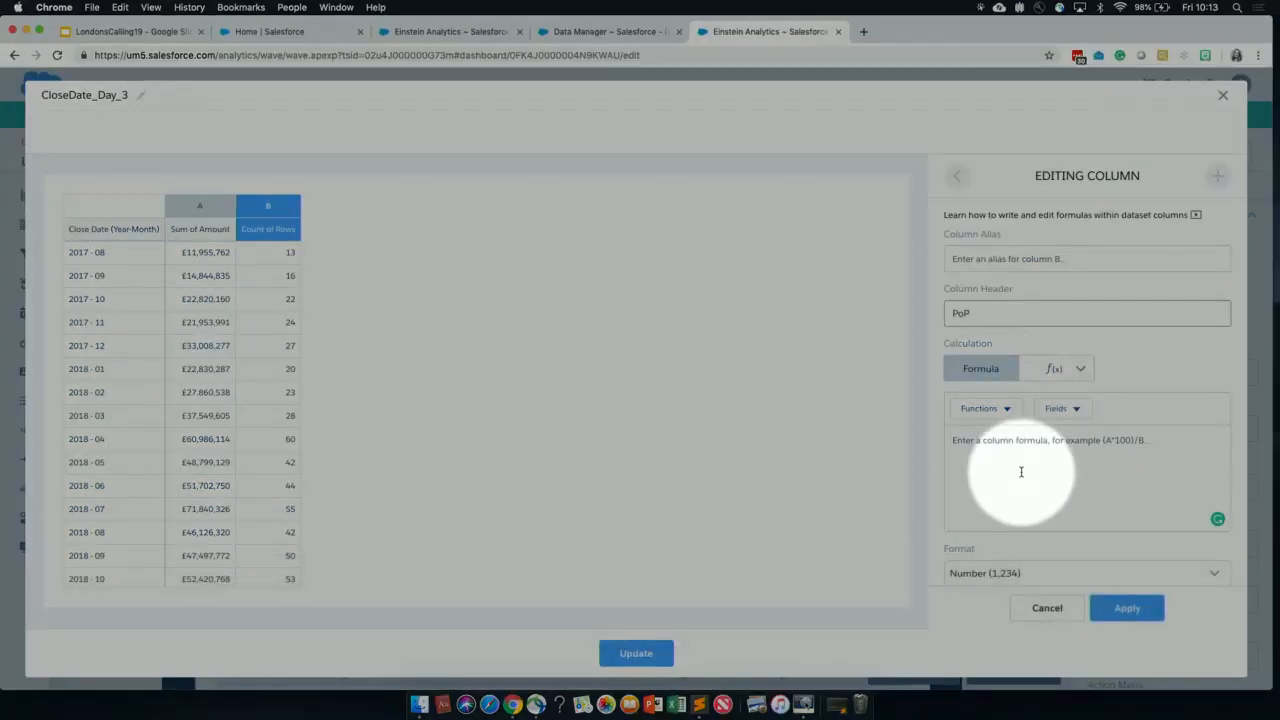
Calculate the PoP column with the Period Over Period function on Sum of Amount, as Month Over Month % Change
key("F1")
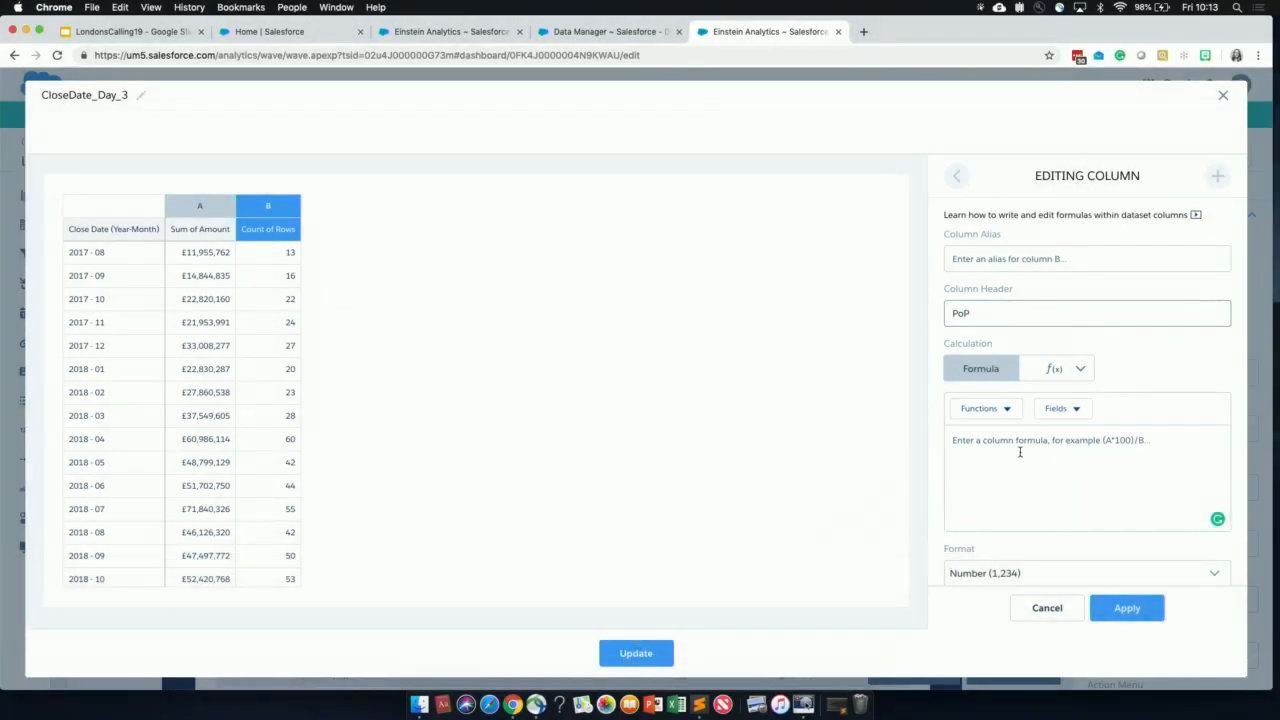
key("F1")
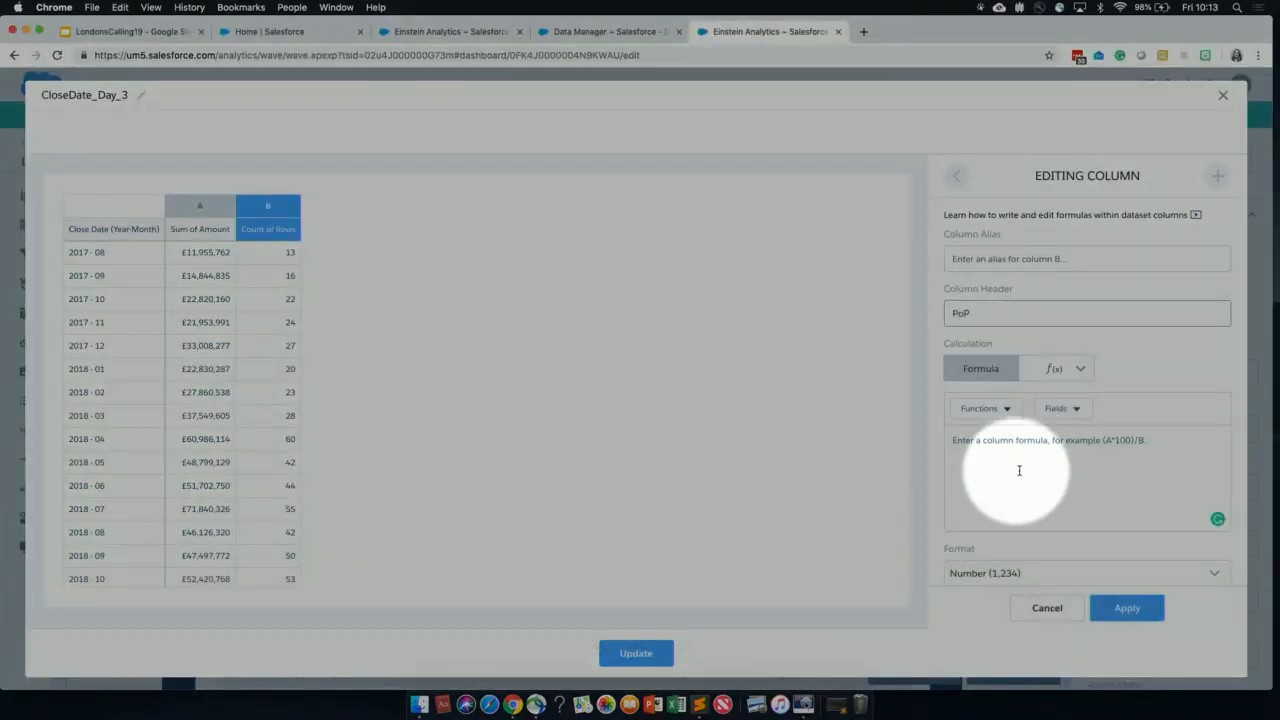
left_click(1054, 369)
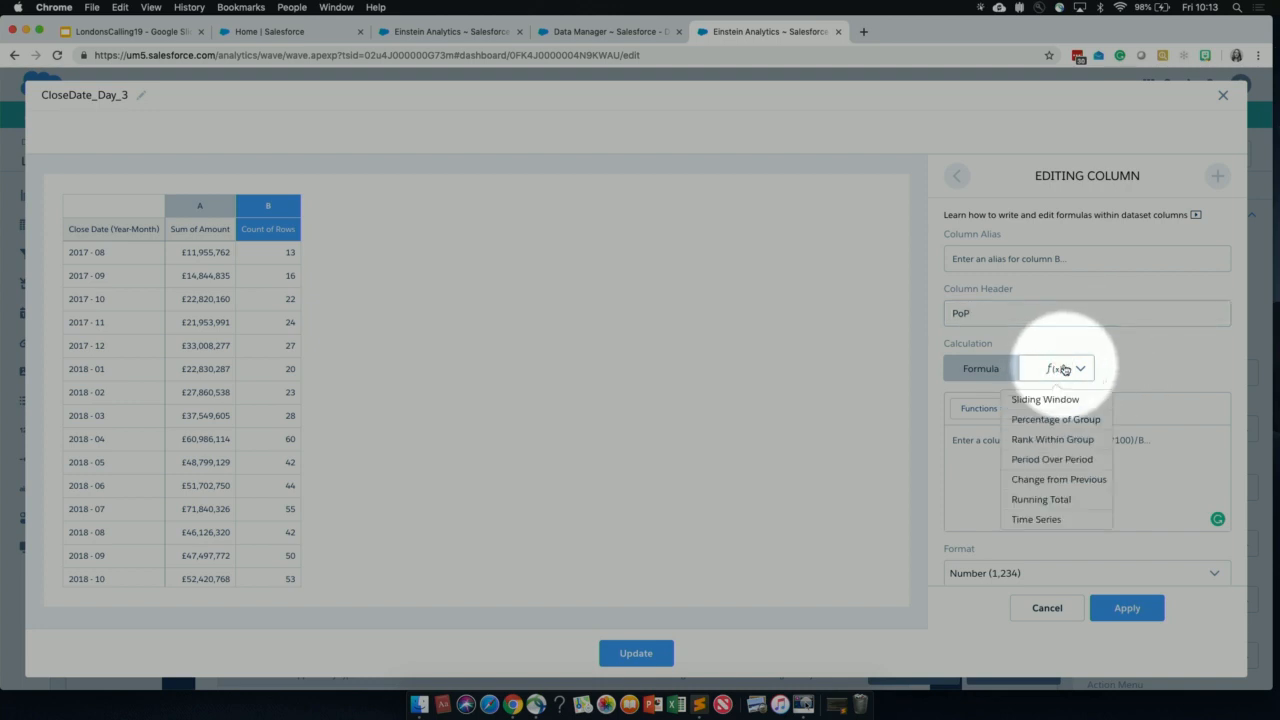
key("F1")
key("F1")
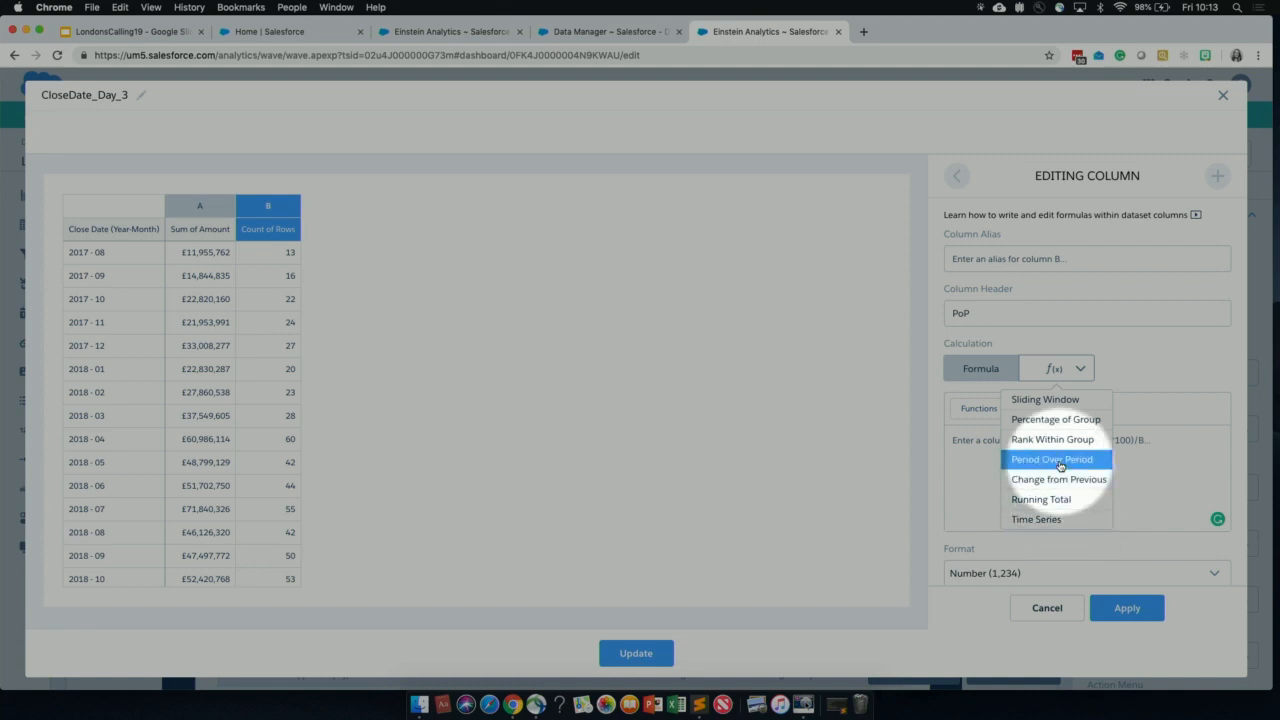
key("F1")
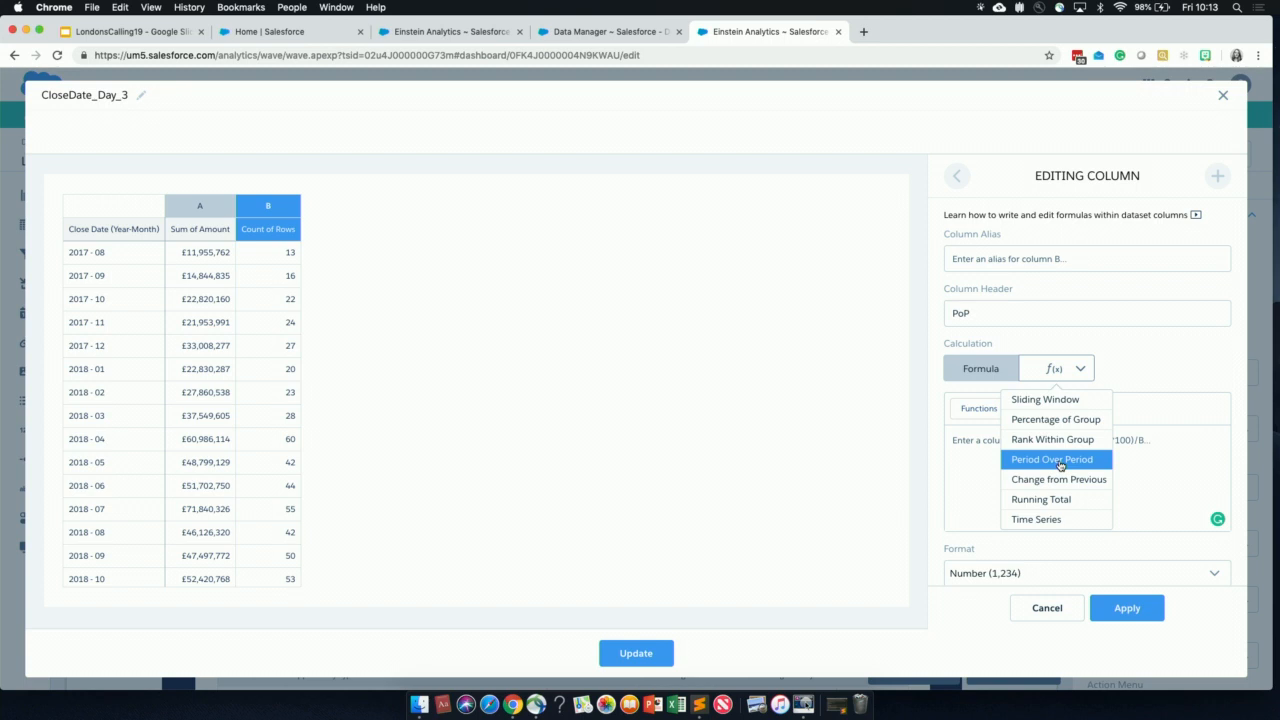
left_click(1060, 462)
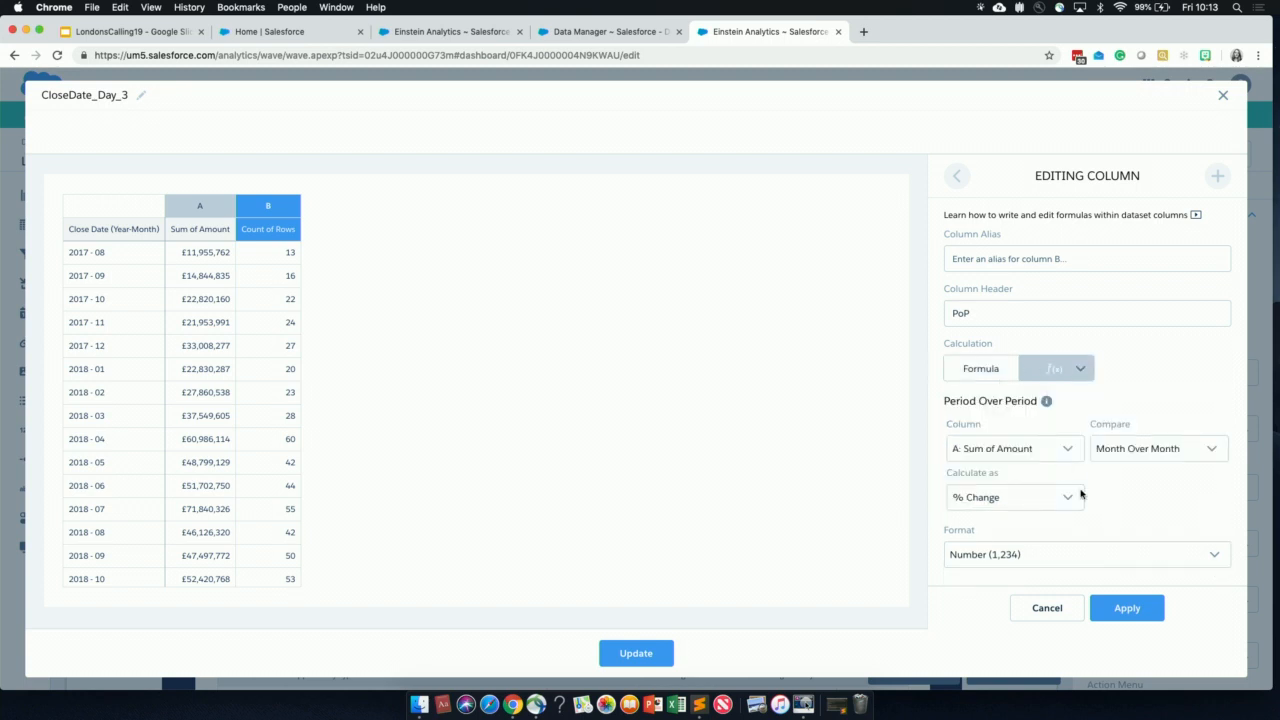
key("F1")
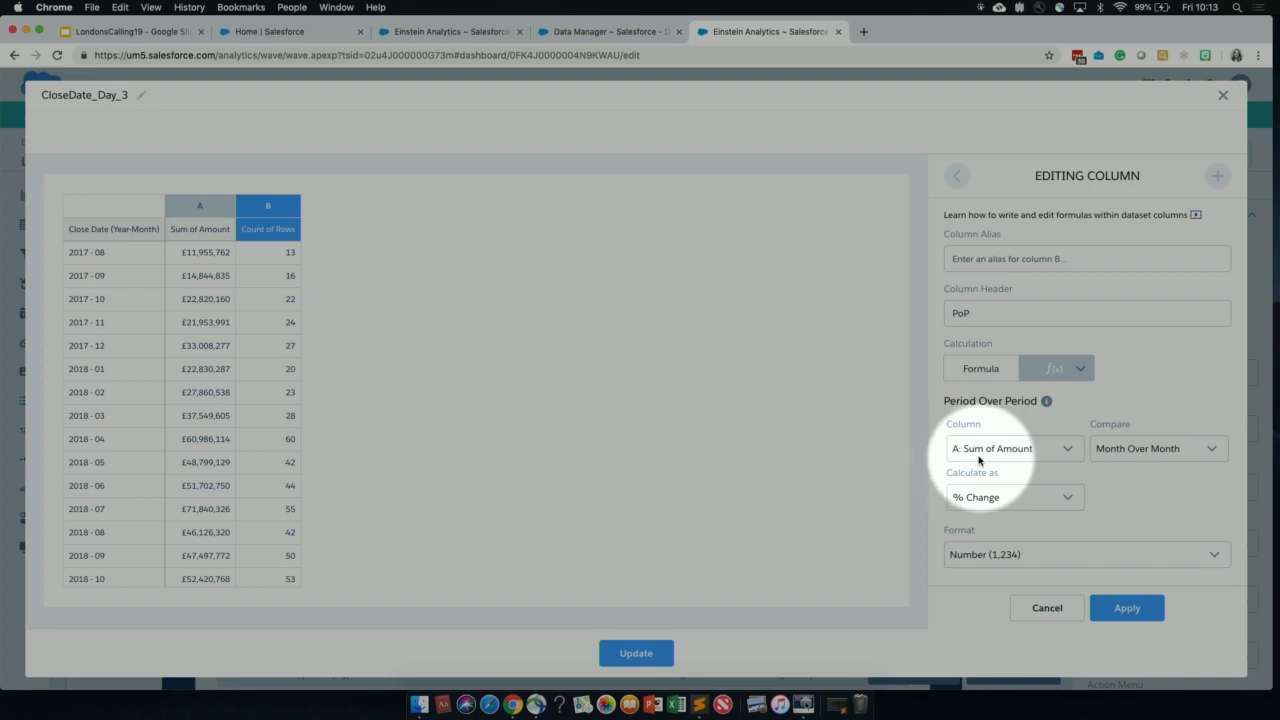
key("F1")
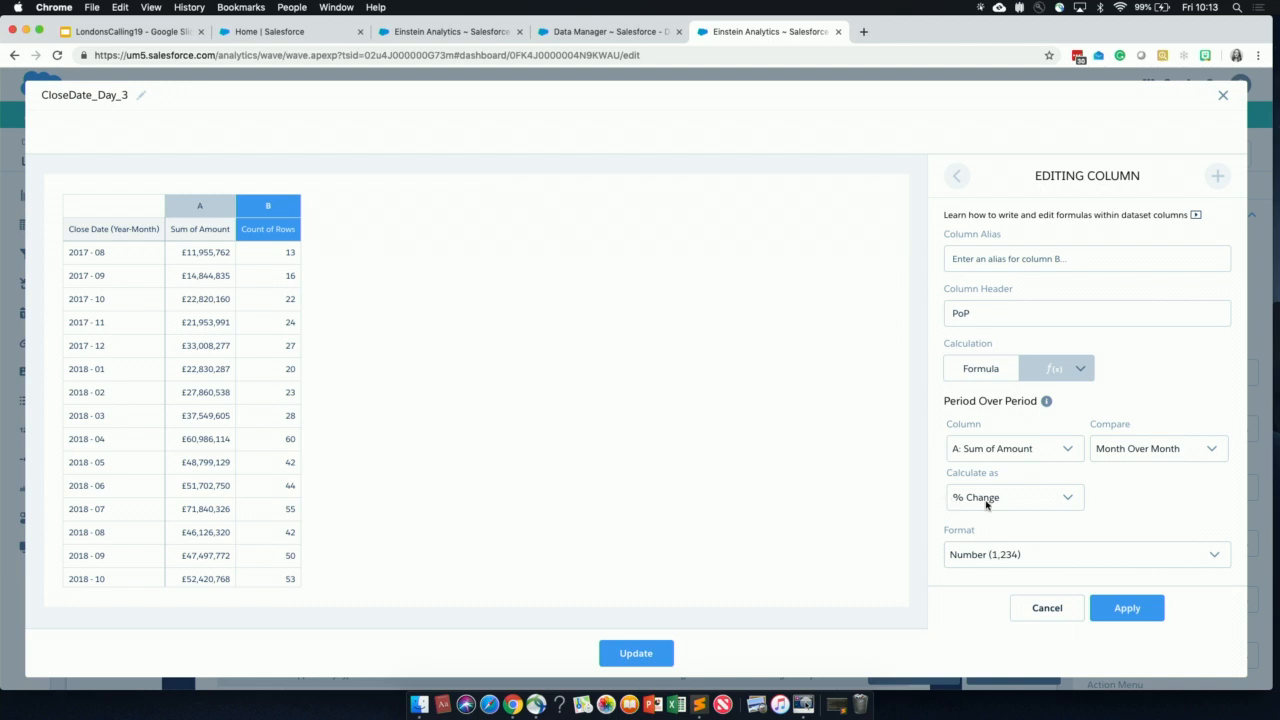
key("F1")
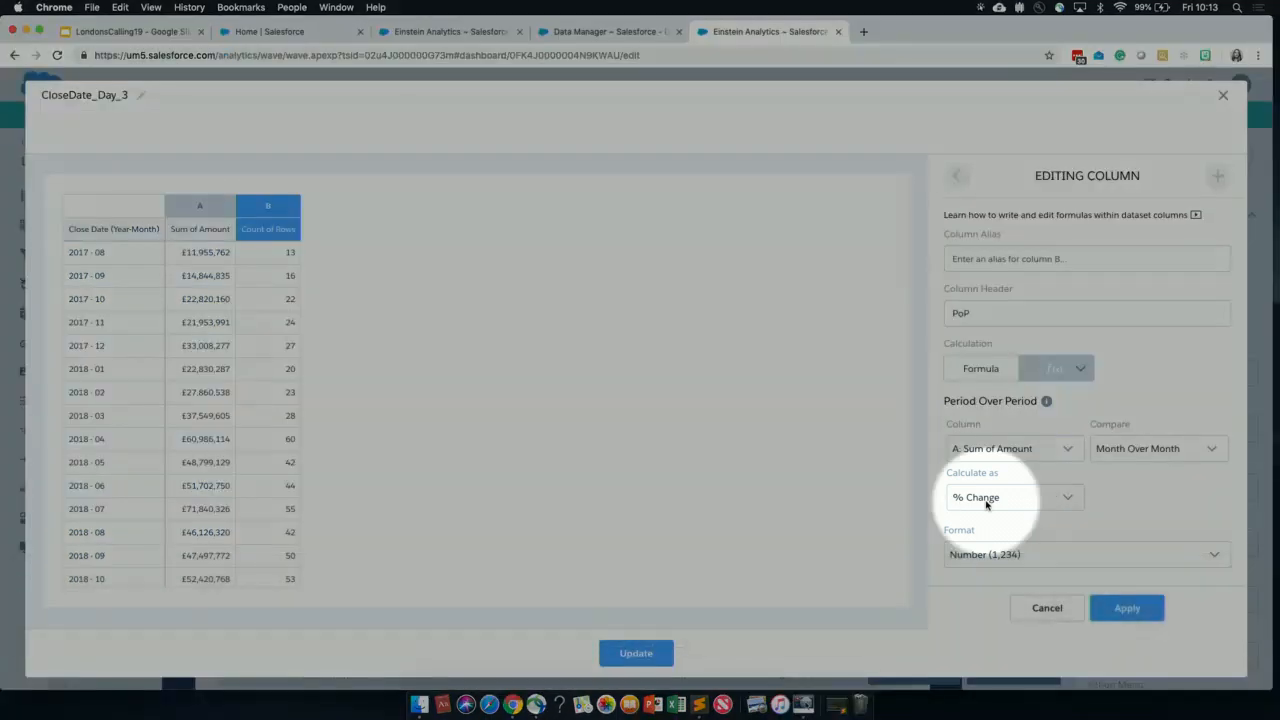
Format the PoP column as Percentage (12.34%), apply the calculation and close the column editor
left_click(980, 557)
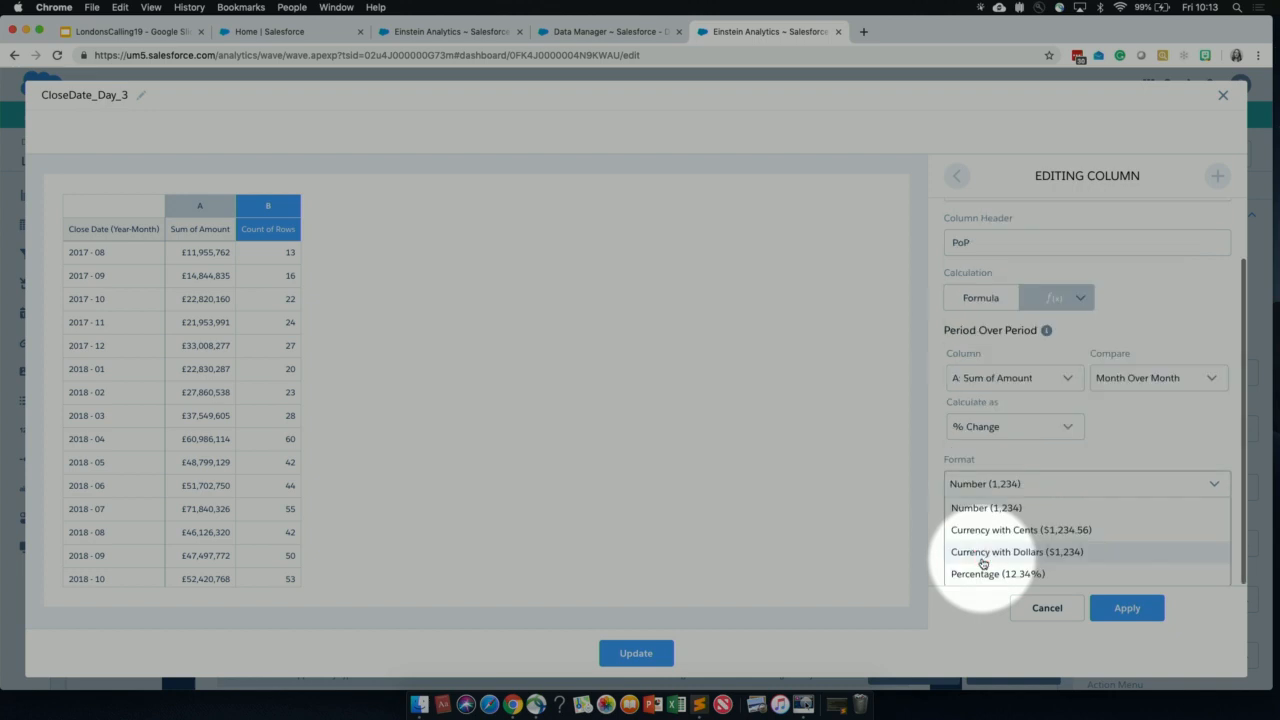
key("F1")
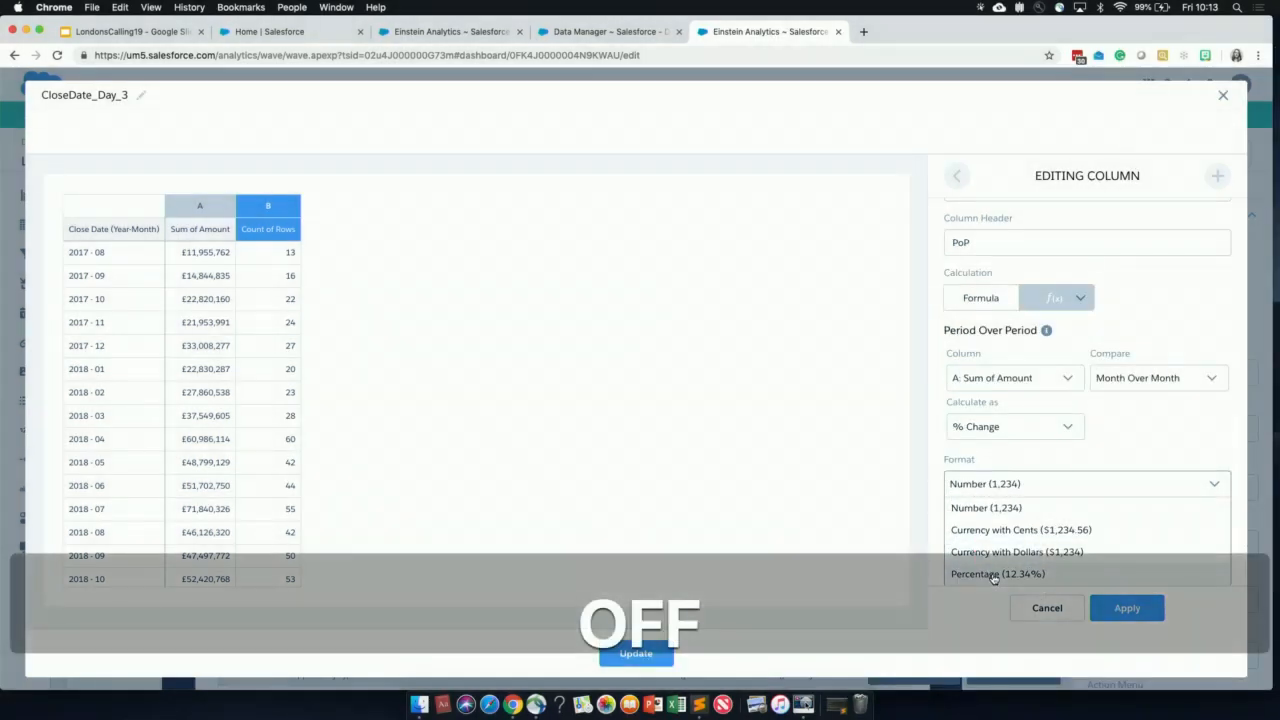
left_click(993, 575)
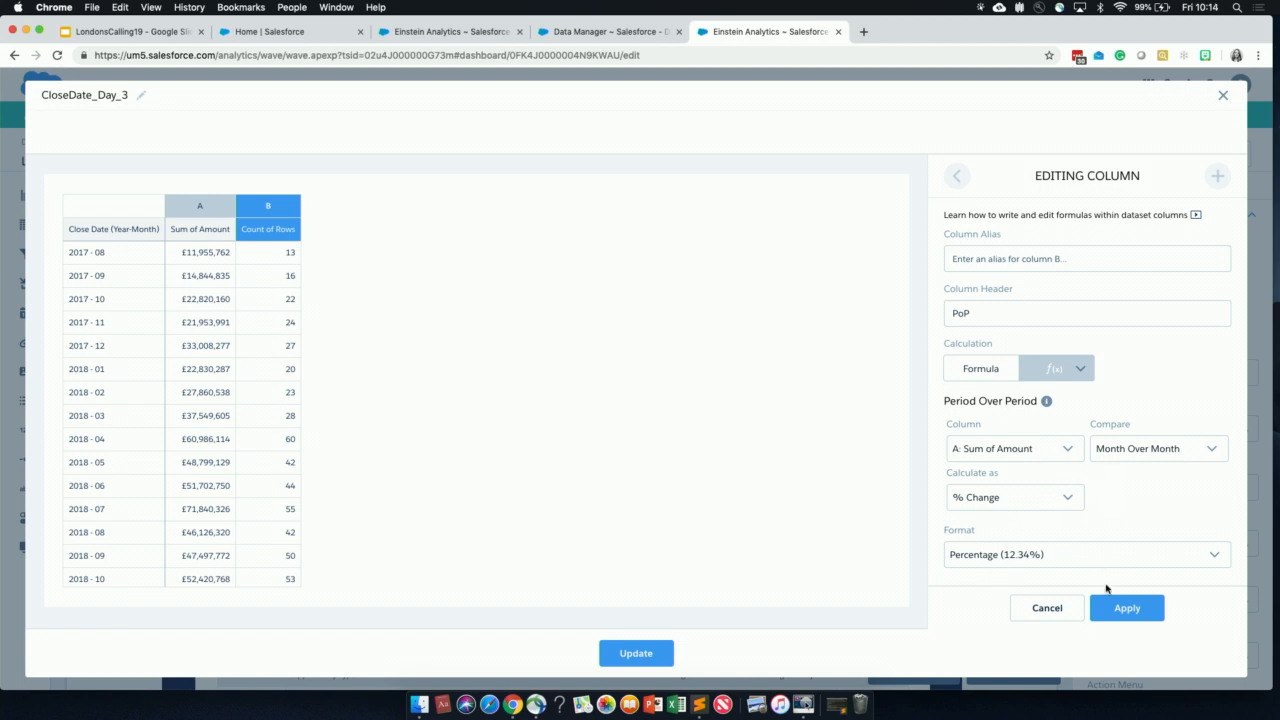
key("F1")
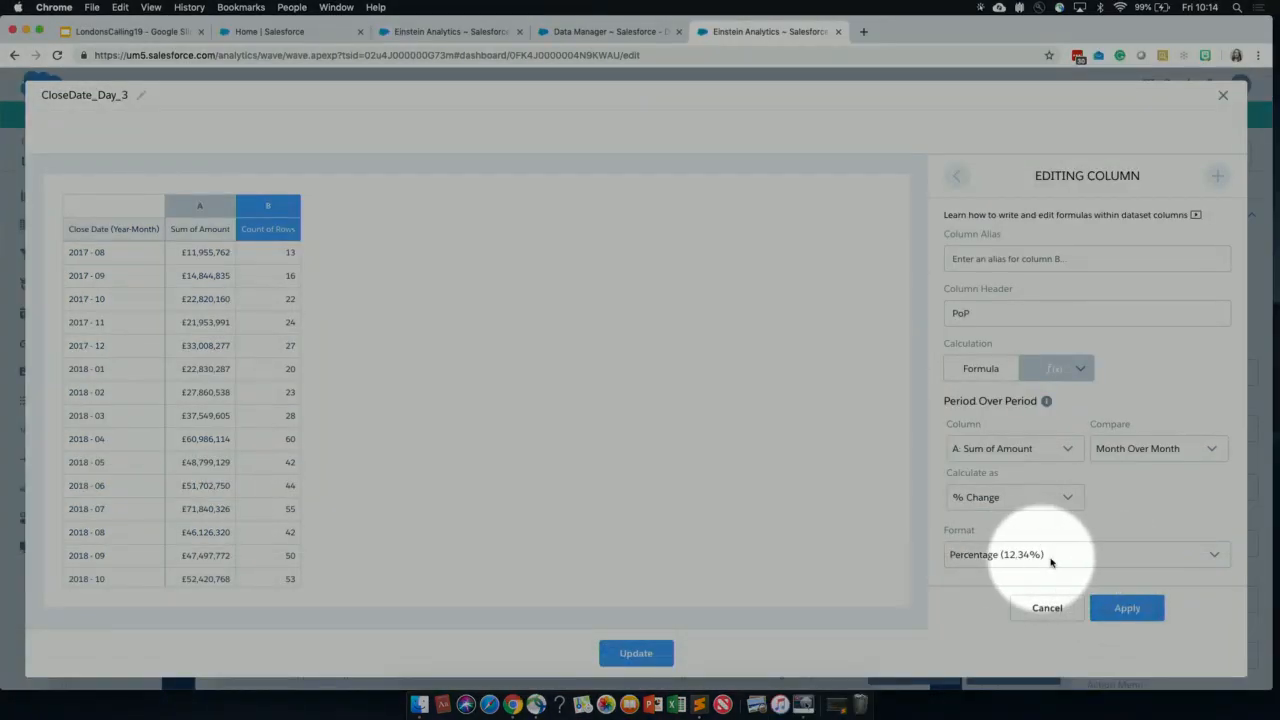
left_click(1122, 612)
key("F1")
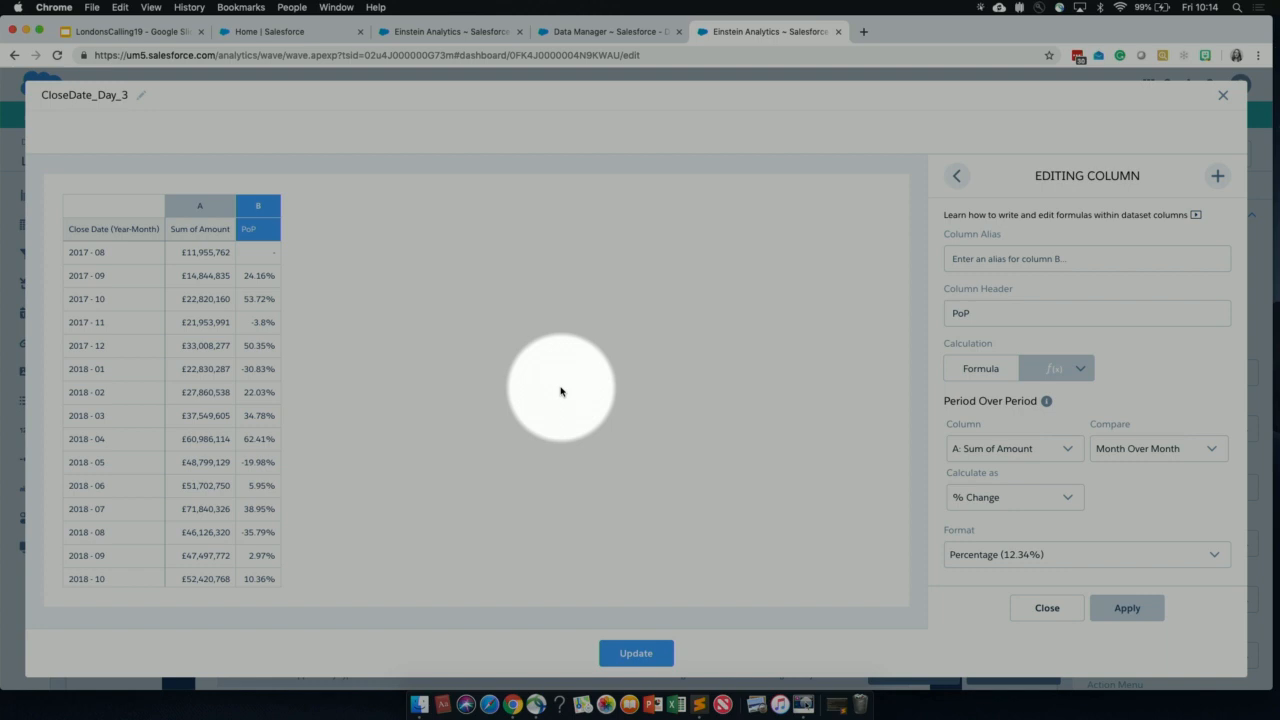
key("F1")
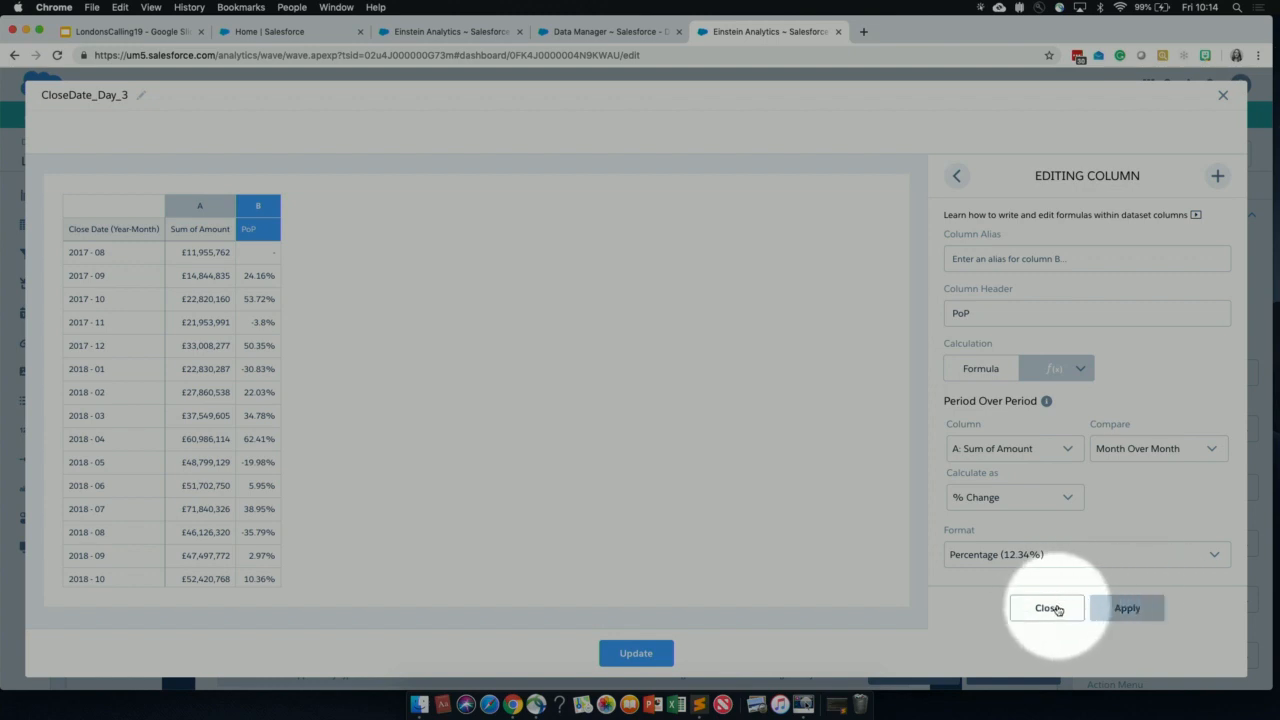
left_click(1048, 608)
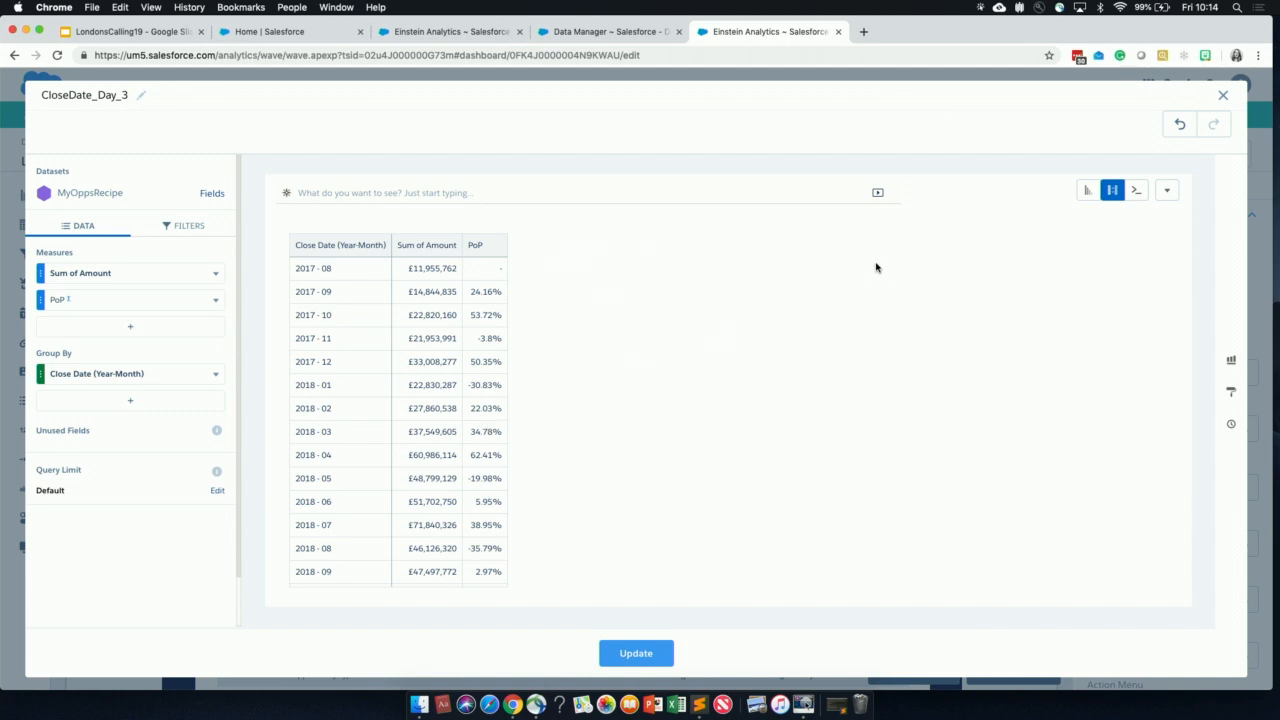
Convert the compare table to the suggested time-axis chart with Sum of Amount columns and a PoP line, and update the dashboard
left_click(1085, 190)
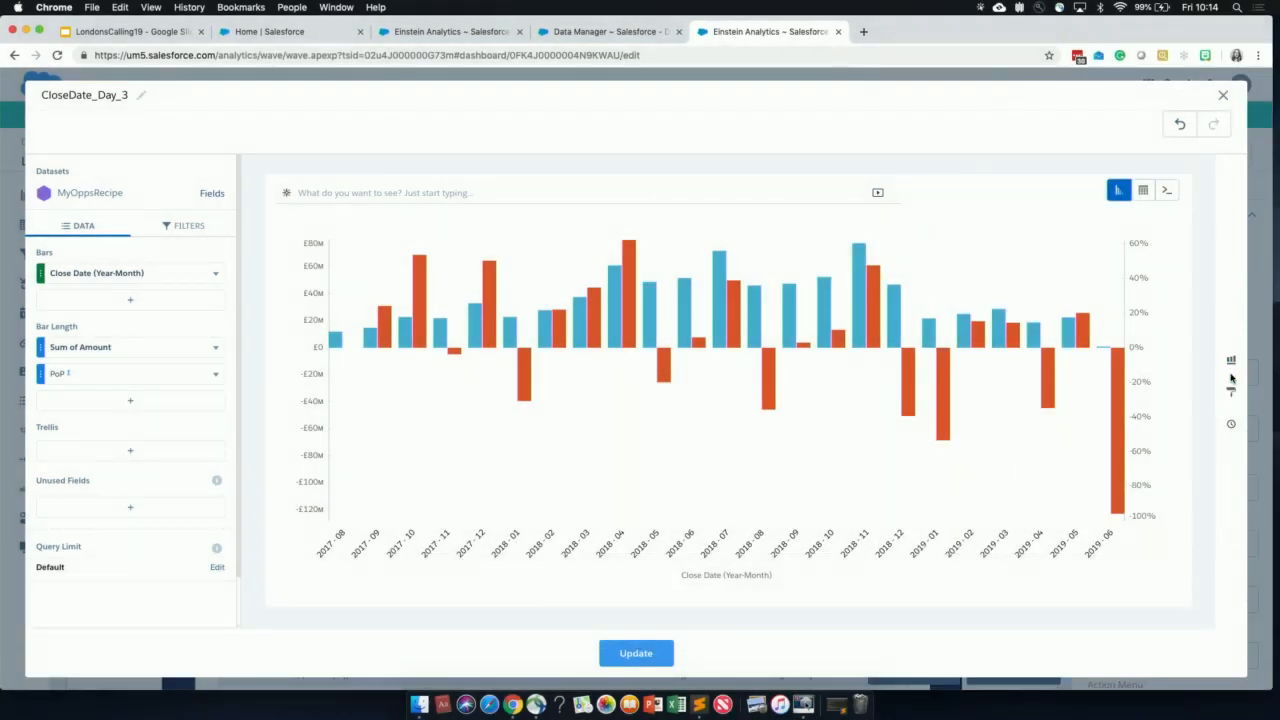
left_click(1231, 364)
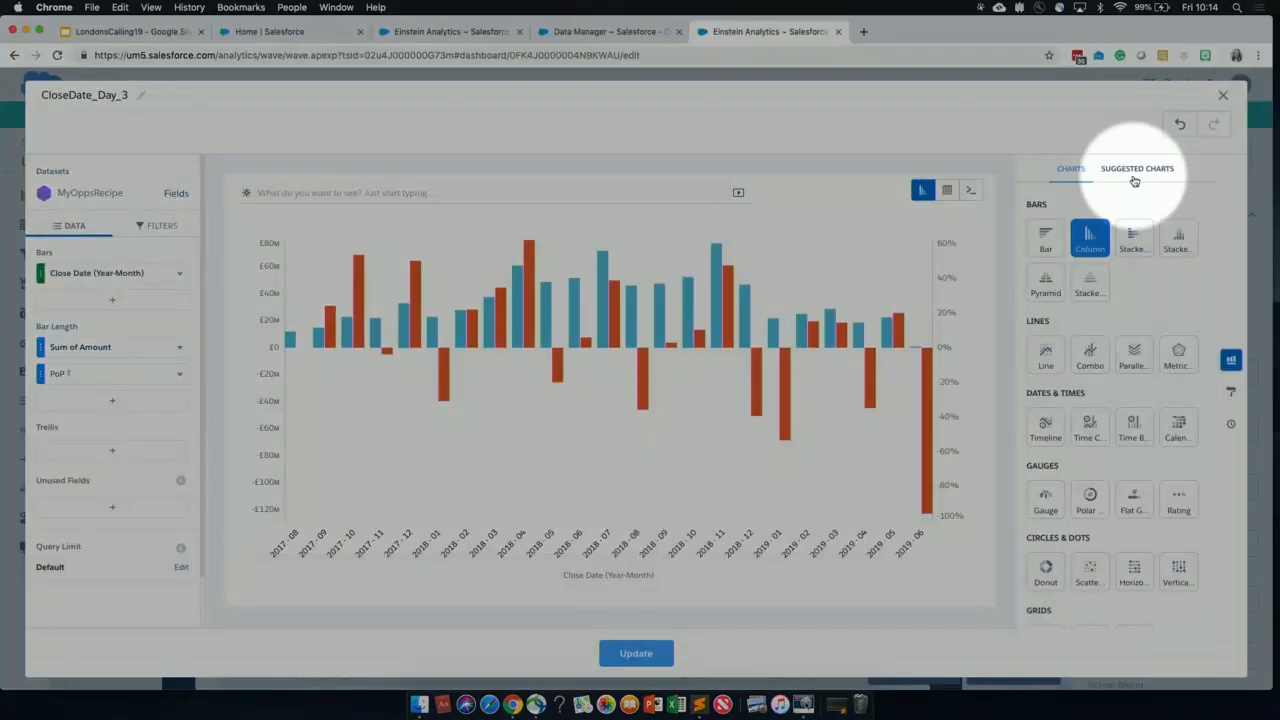
left_click(1127, 170)
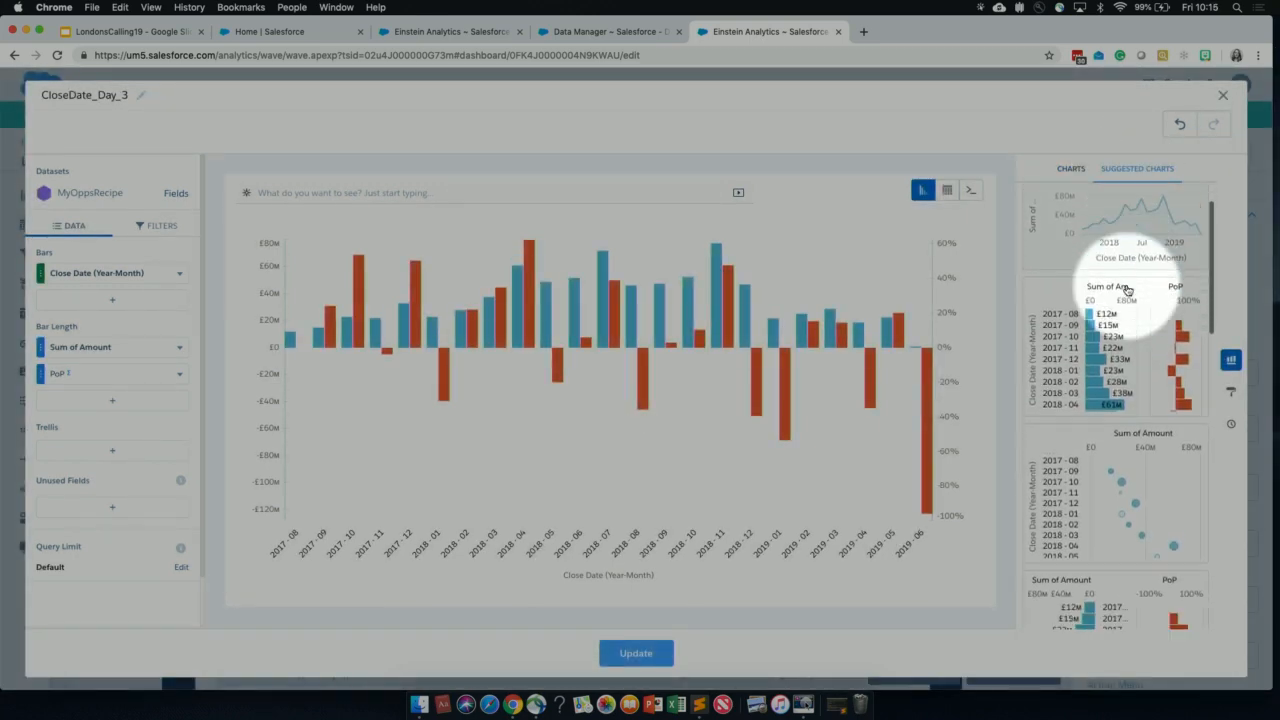
scroll(1125, 350, "down", 5)
scroll(1117, 458, "down", 6)
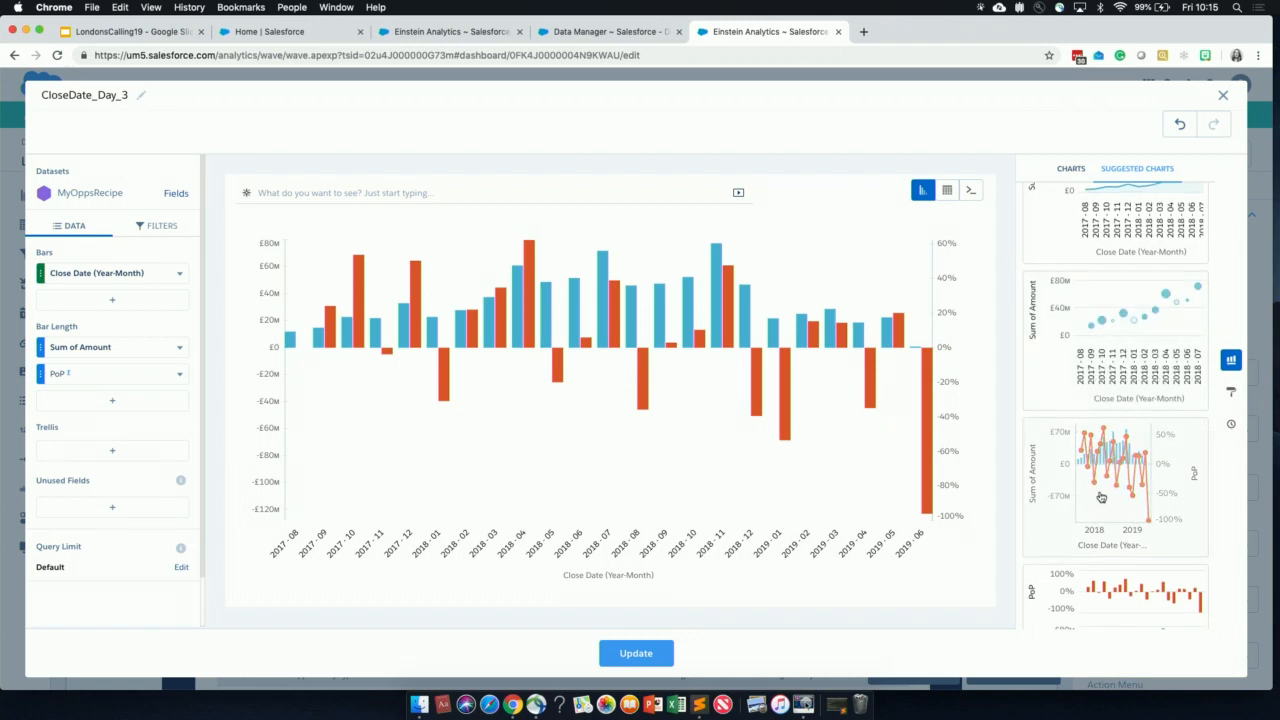
scroll(1089, 499, "down", 3)
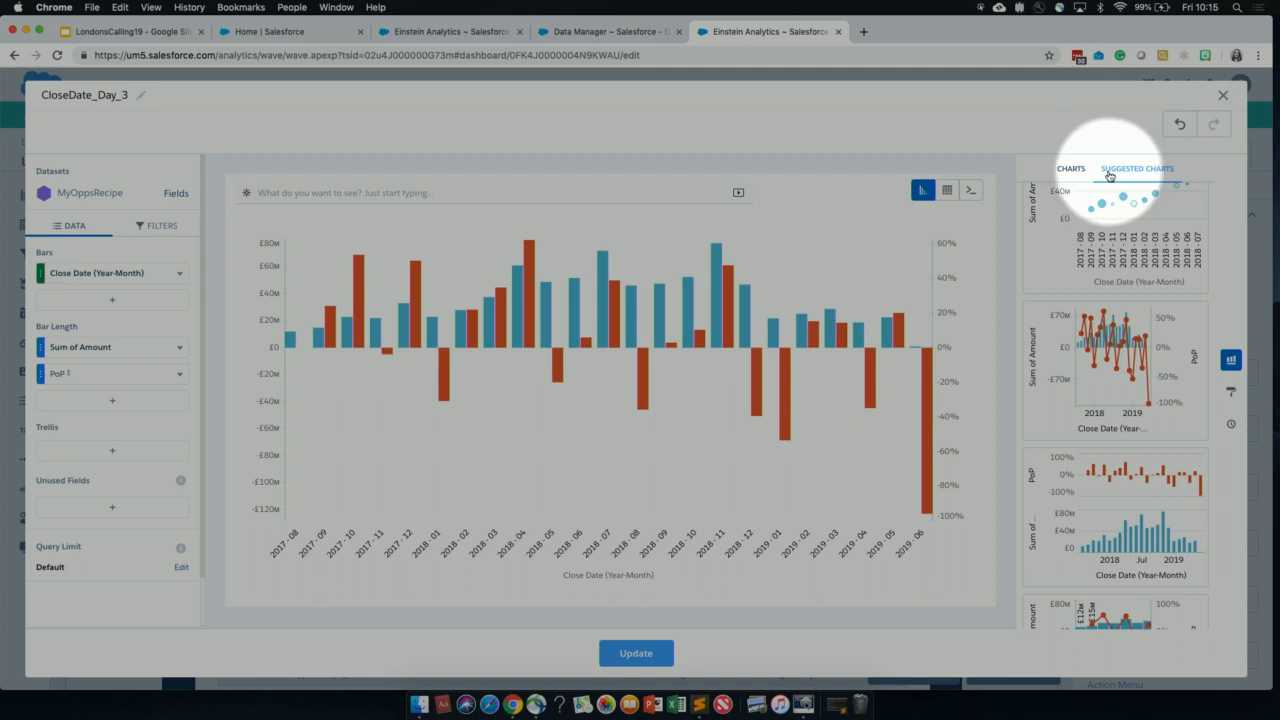
key("F1")
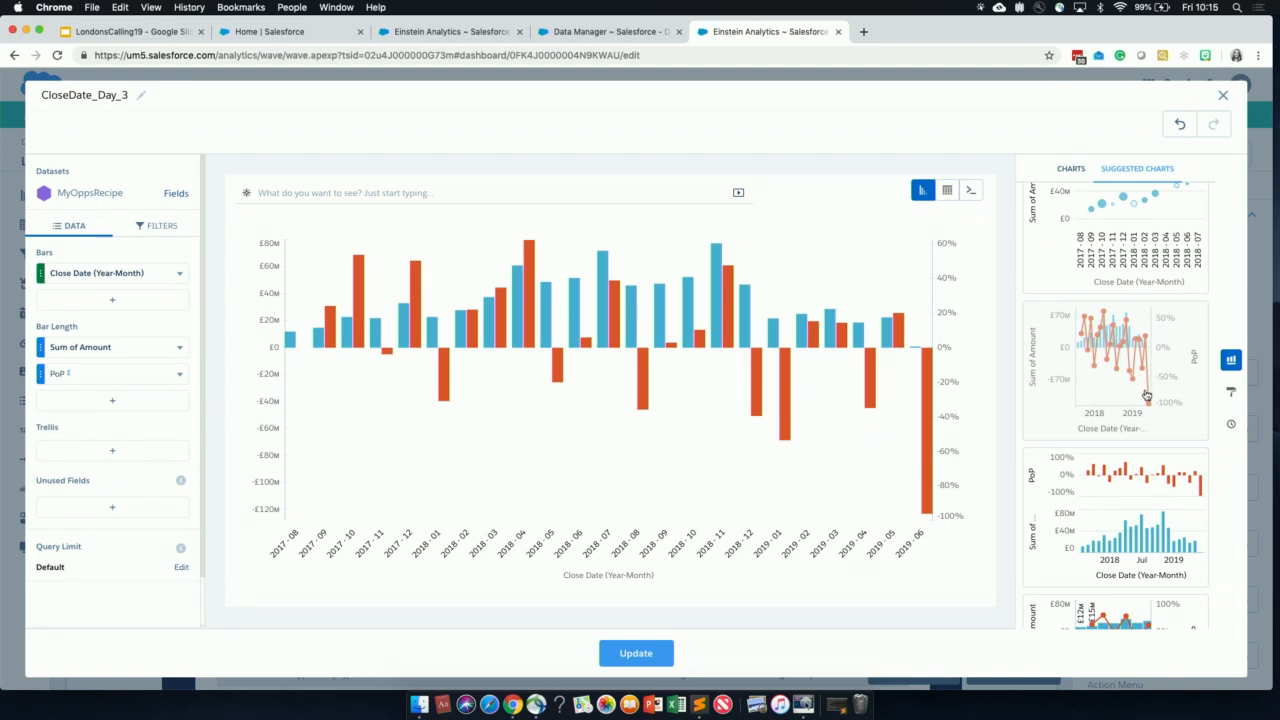
left_click(1147, 397)
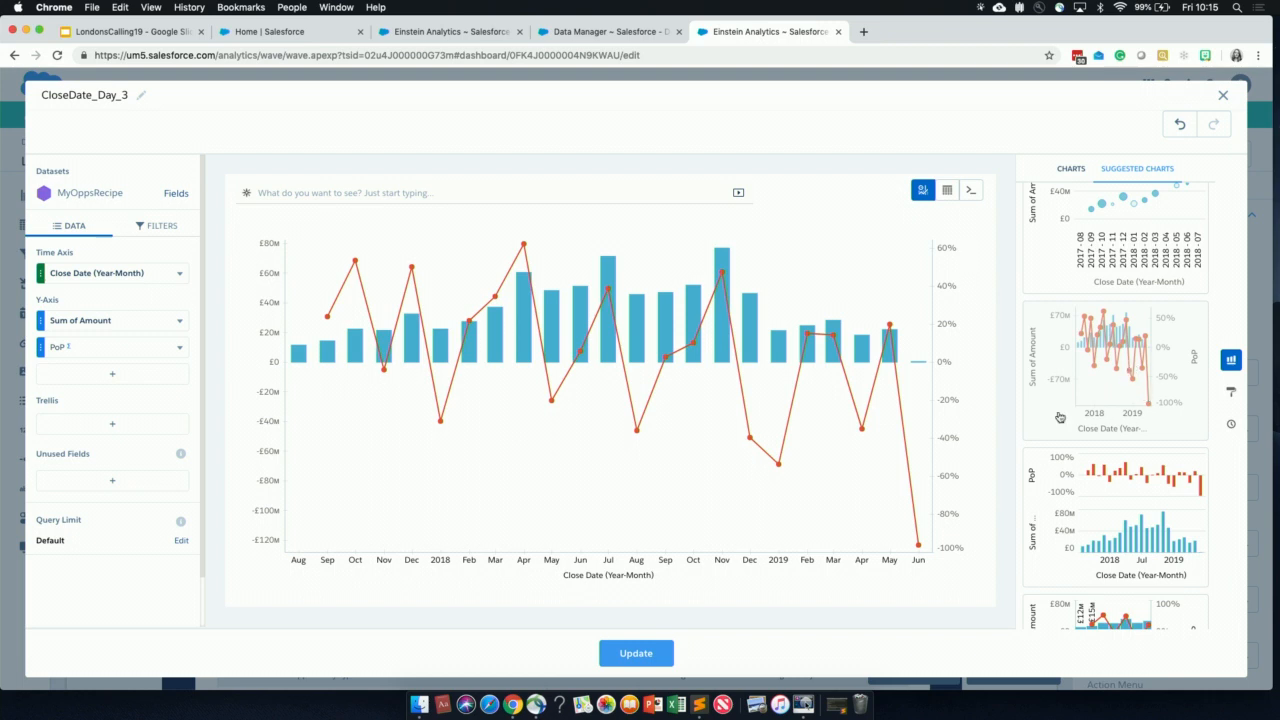
left_click(640, 655)
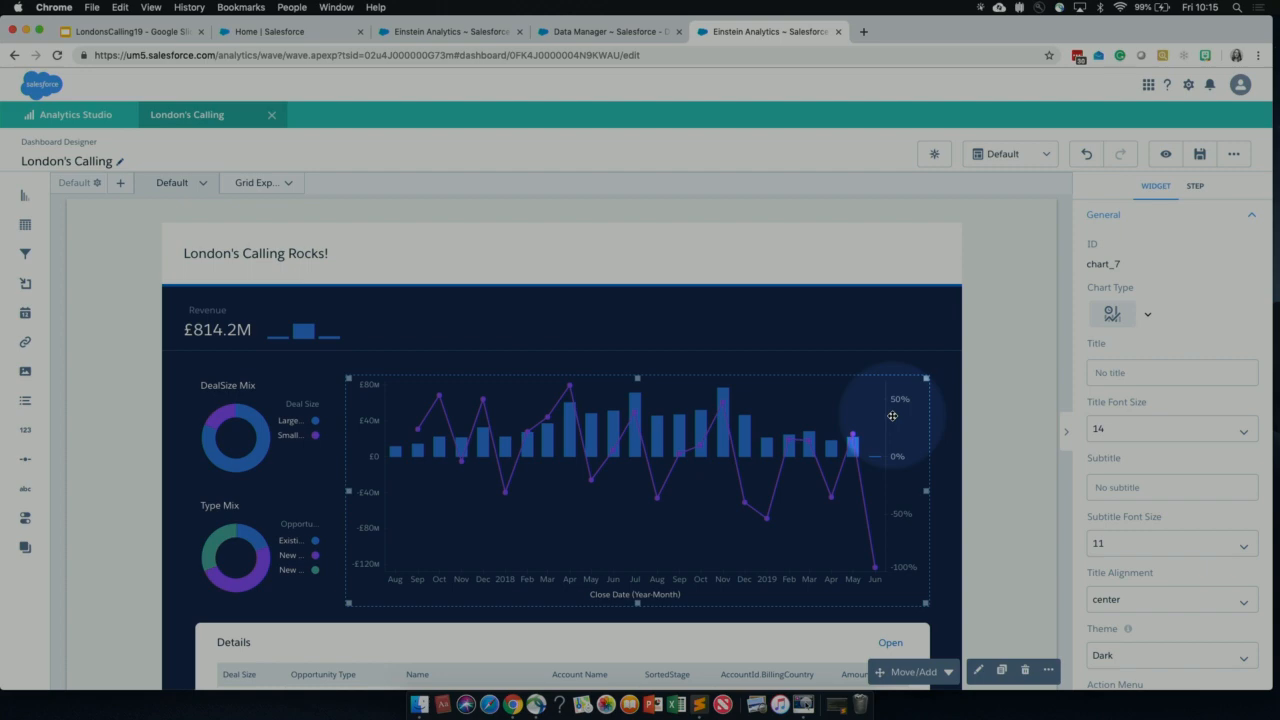
Save the London's Calling dashboard
key("super+s")
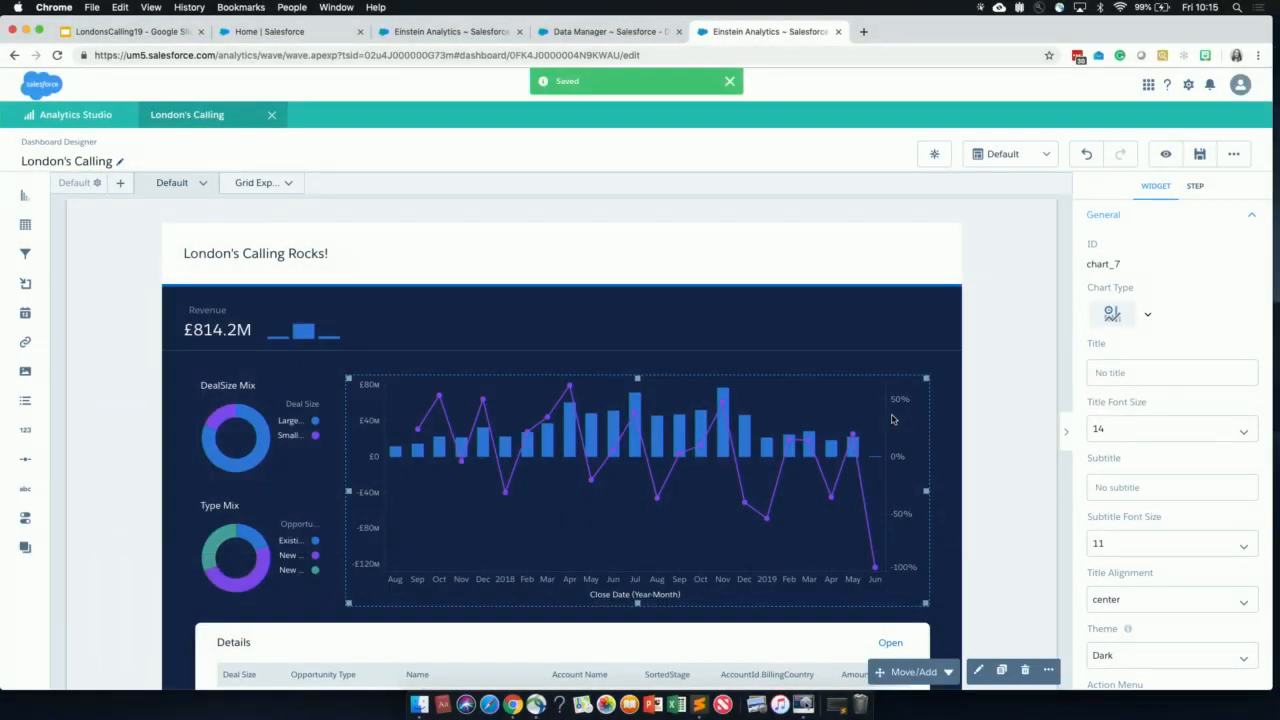
scroll(810, 506, "down", 1)
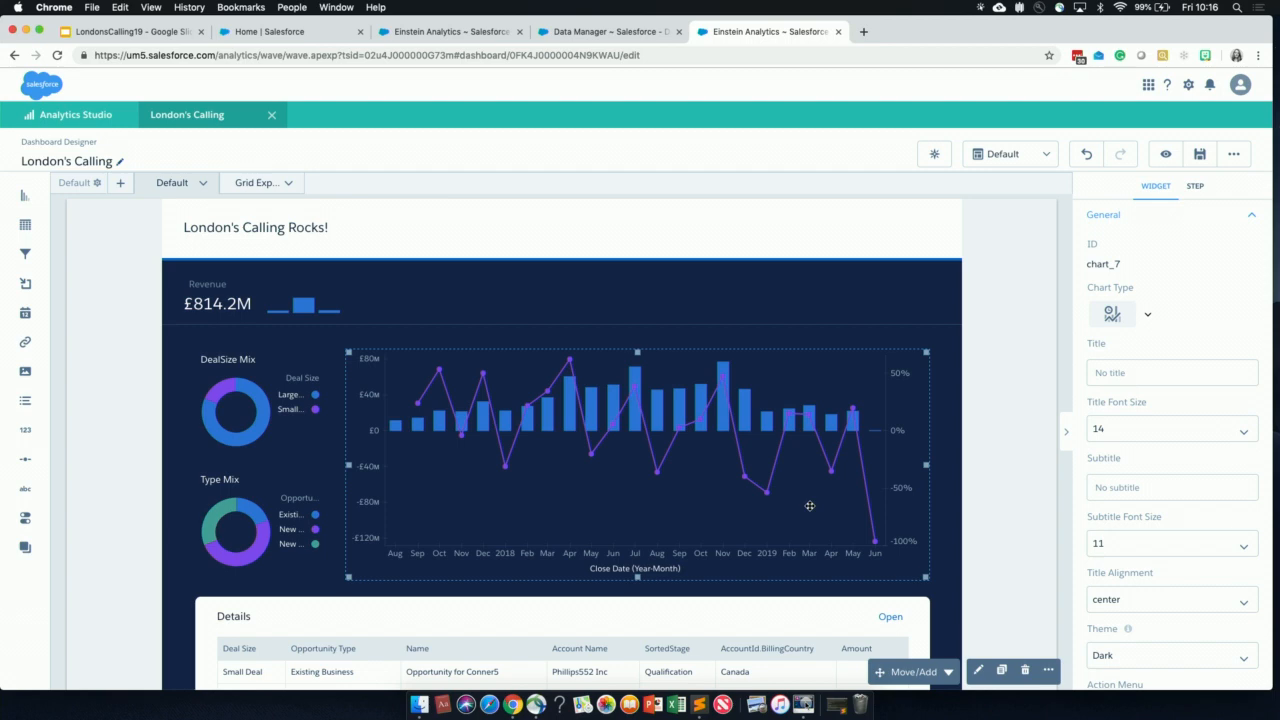
key("F1")
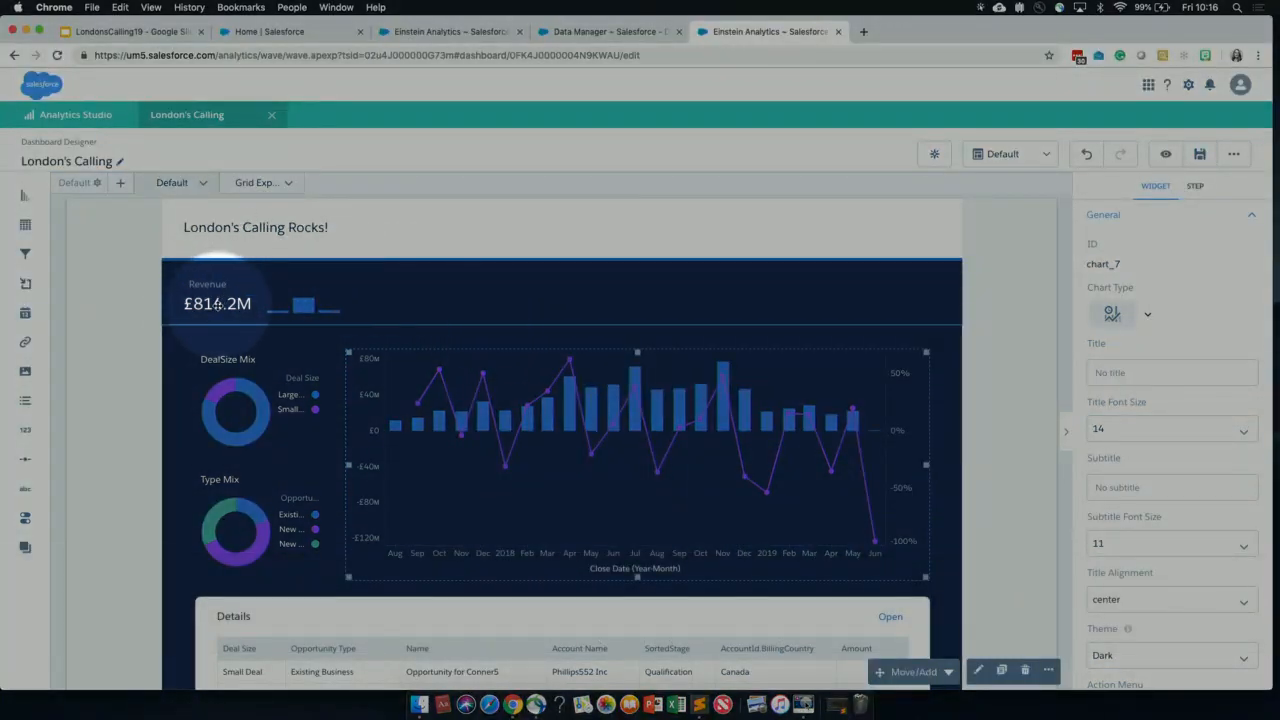
key("F1")
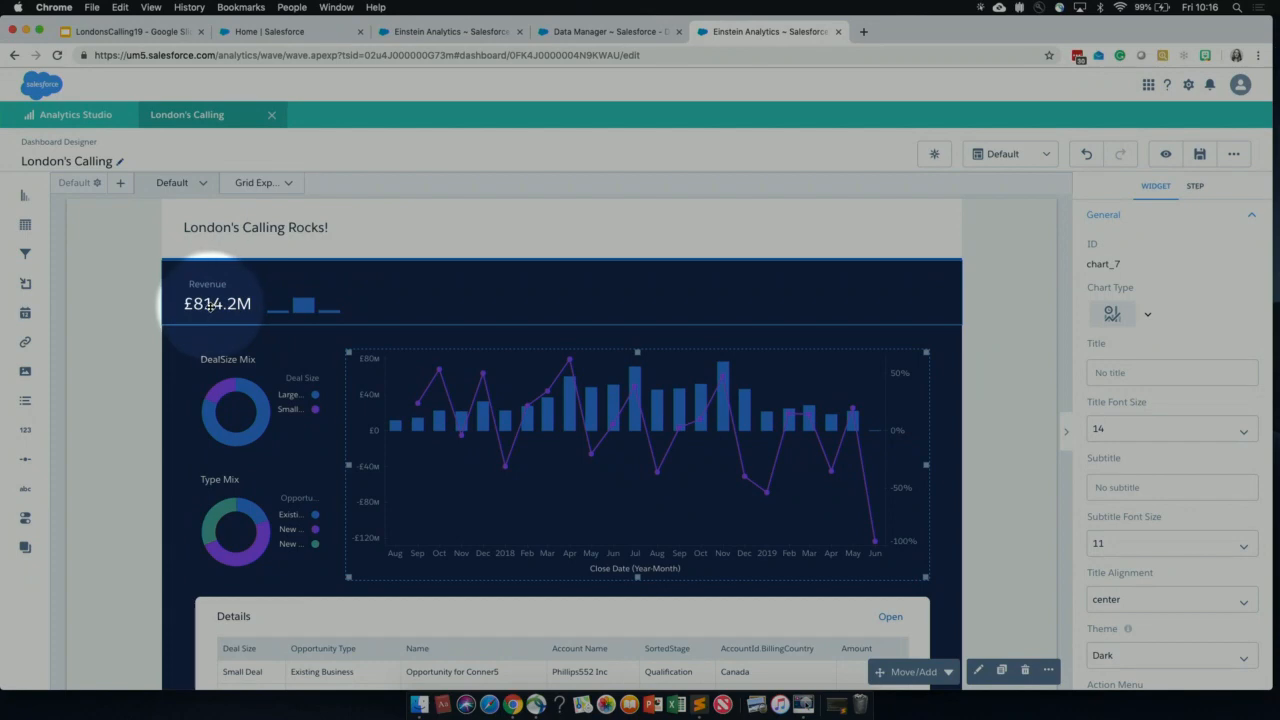
Duplicate the Revenue number widget and place the copy in the header row, just past the small bar chart
left_click(212, 305)
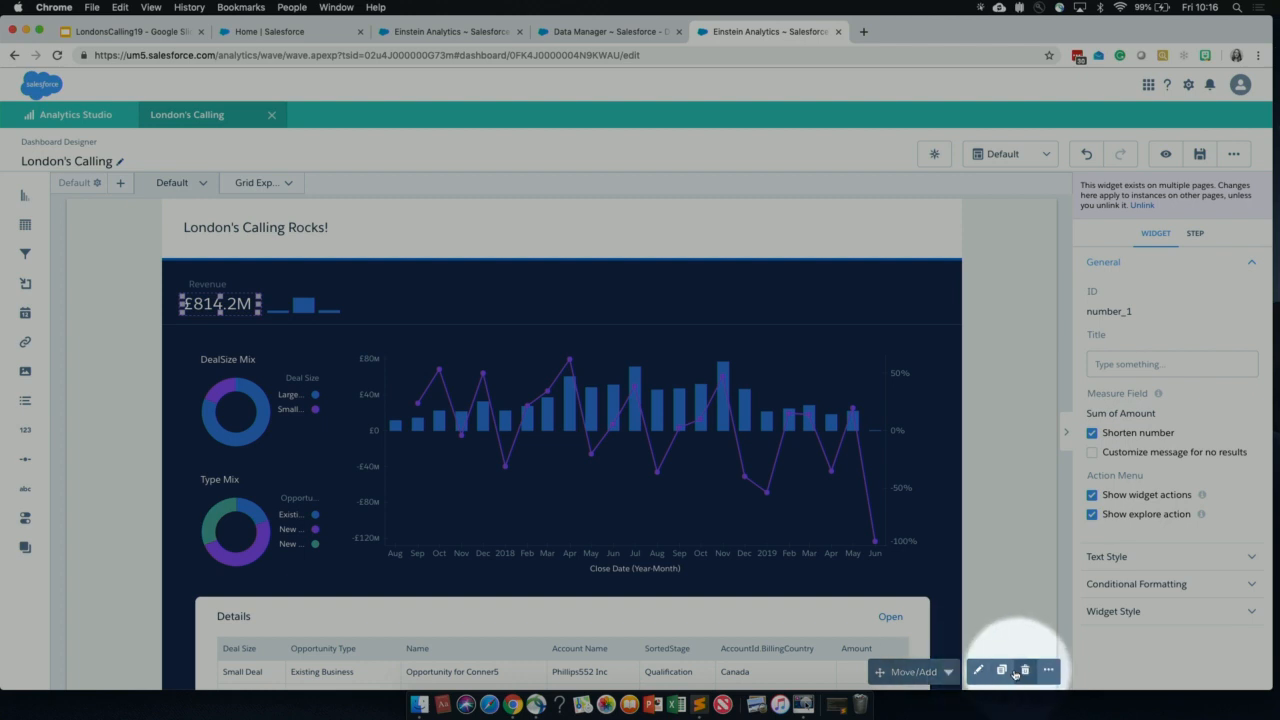
key("F1")
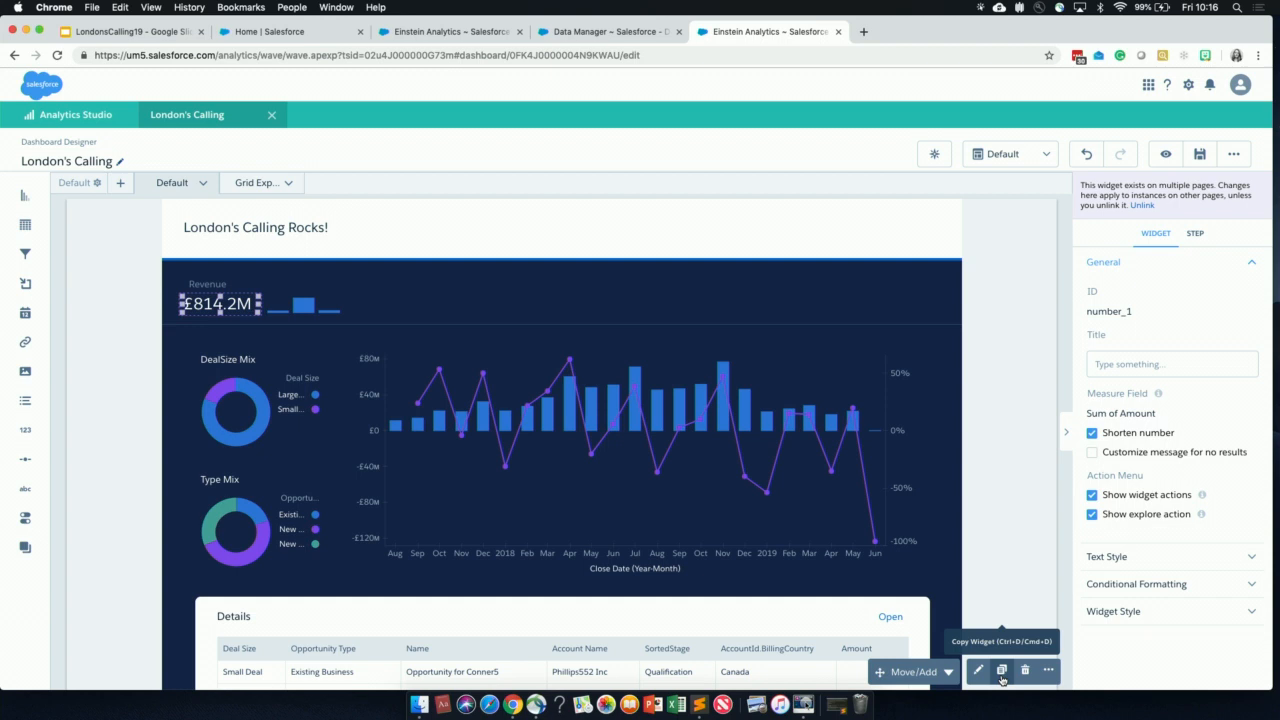
key("F1")
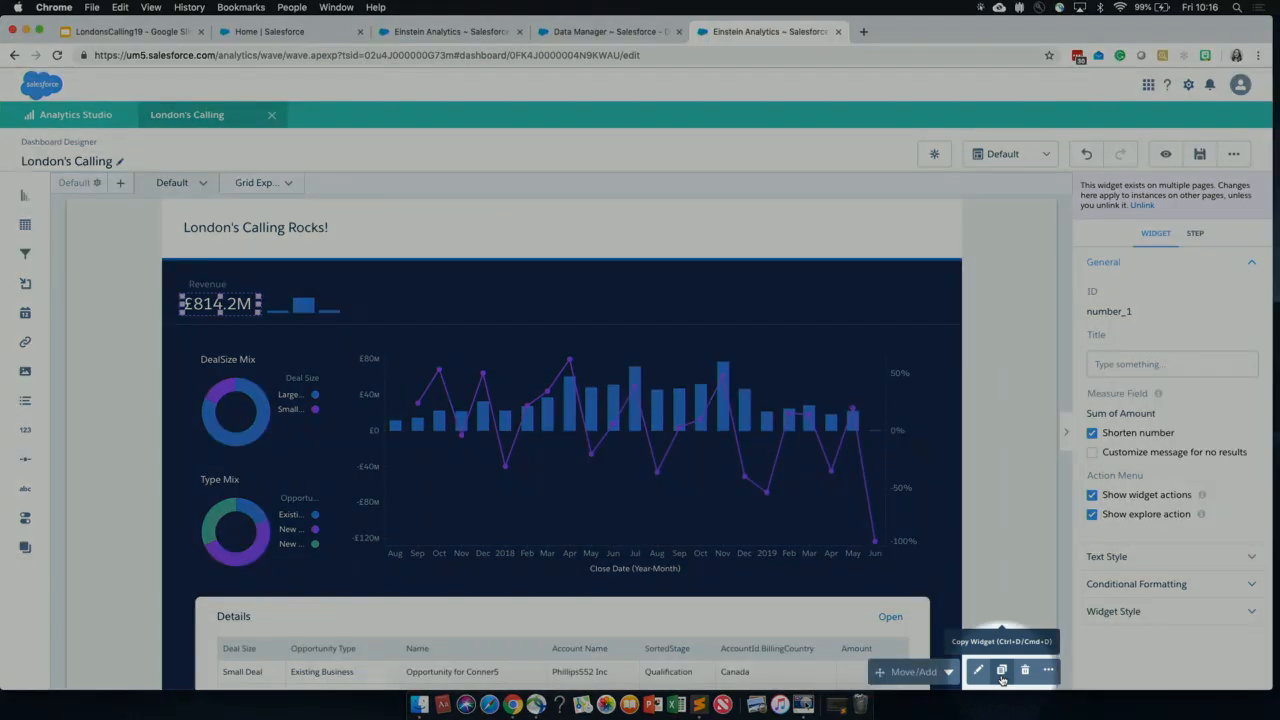
left_click(1002, 672)
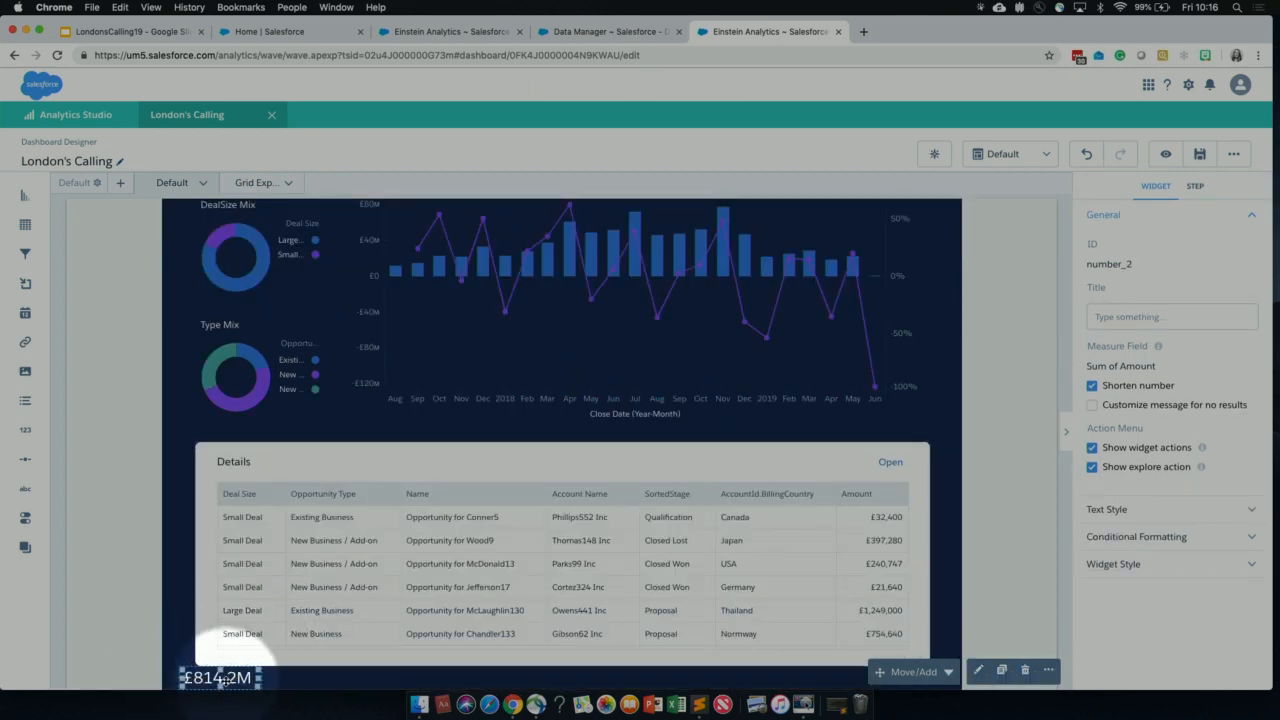
key("F1")
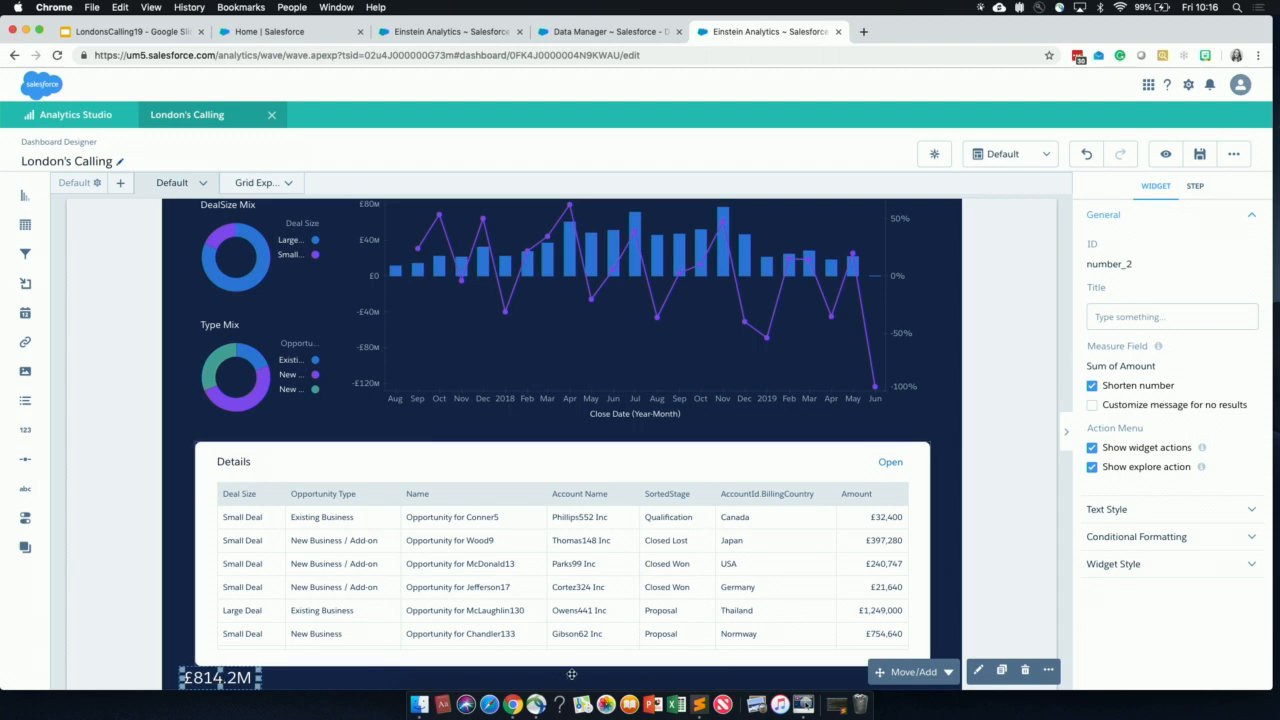
key("F1")
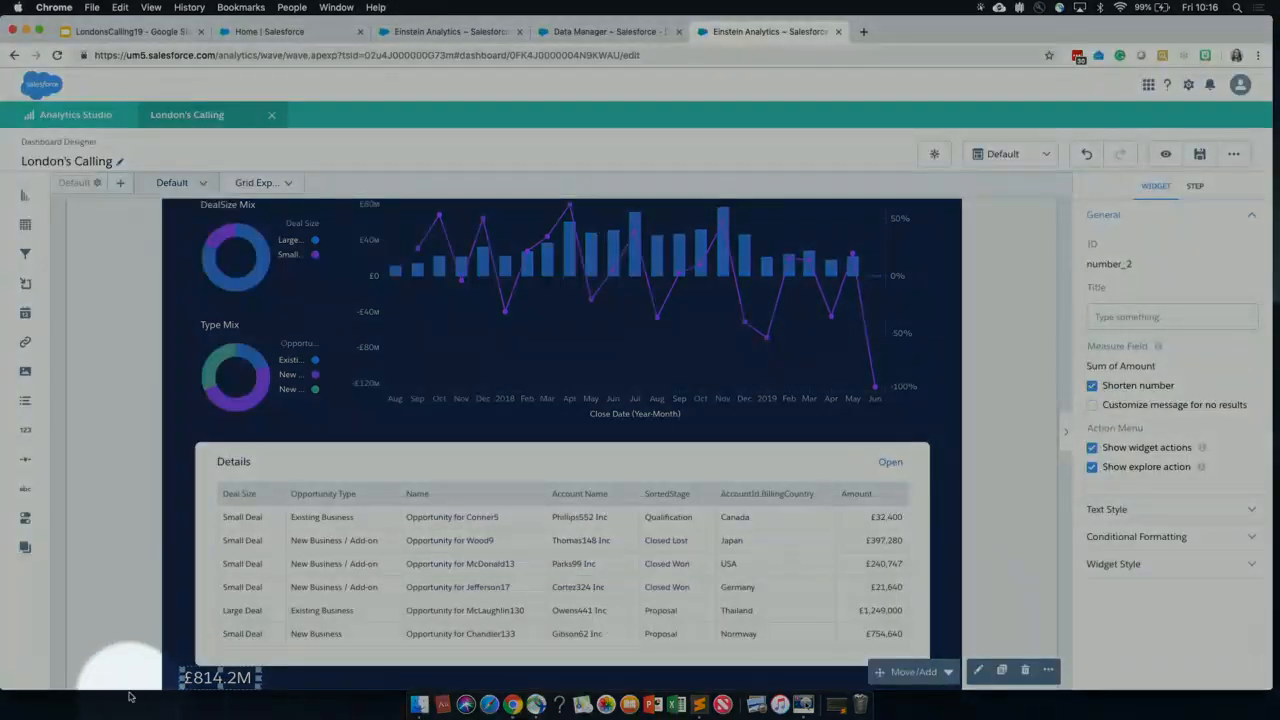
left_click(206, 646)
left_click_drag(206, 646, 392, 330)
key("F1")
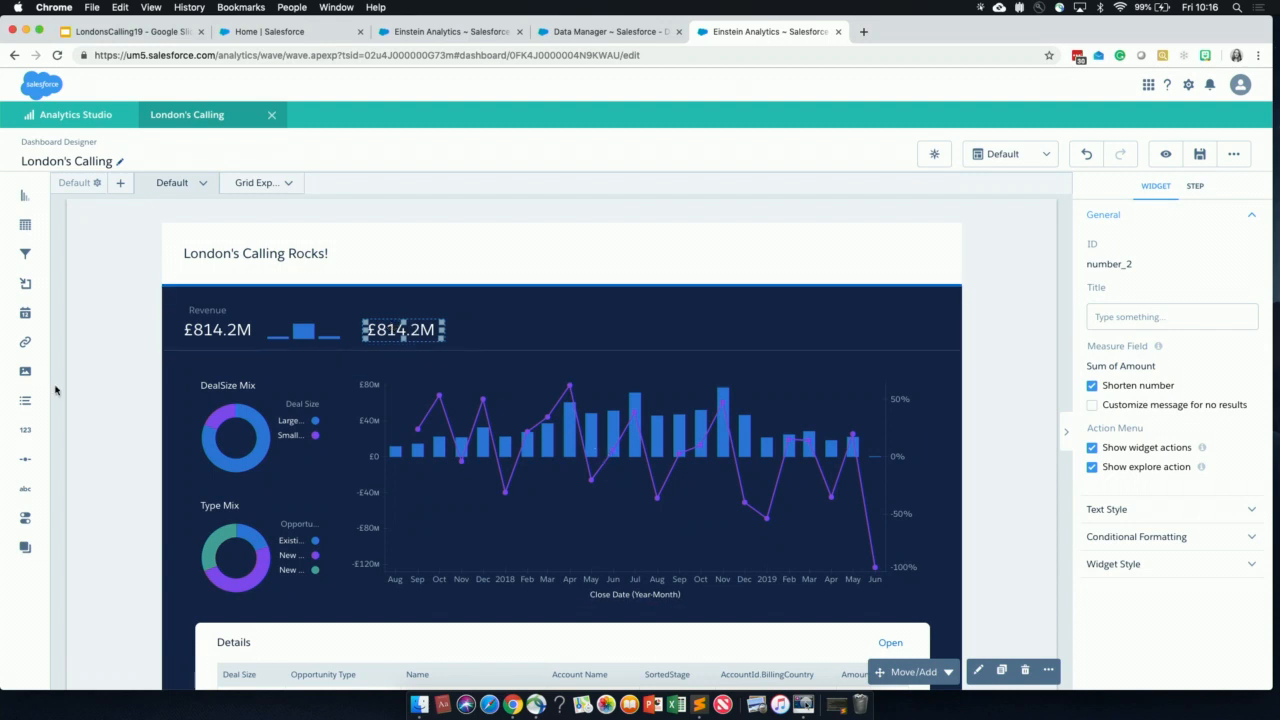
Duplicate the Revenue text label, place the copy directly above the copied number, and narrow it to that number's width
left_click(205, 311)
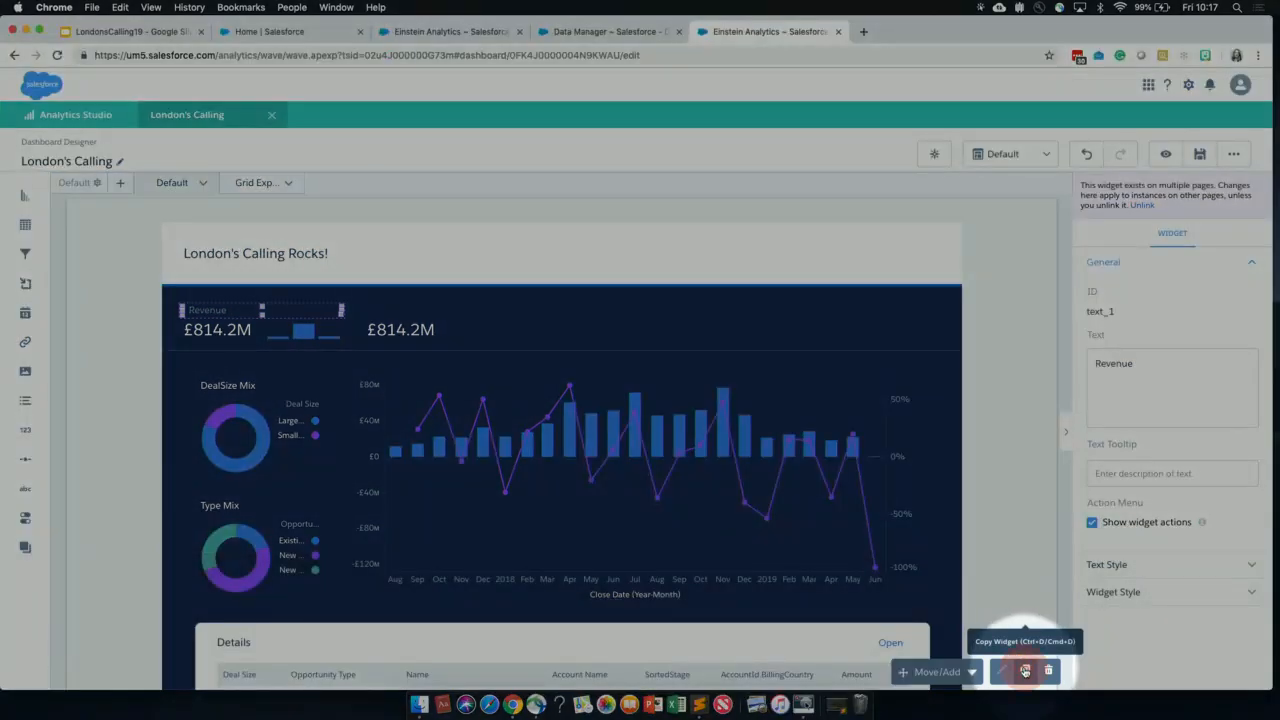
left_click(1025, 670)
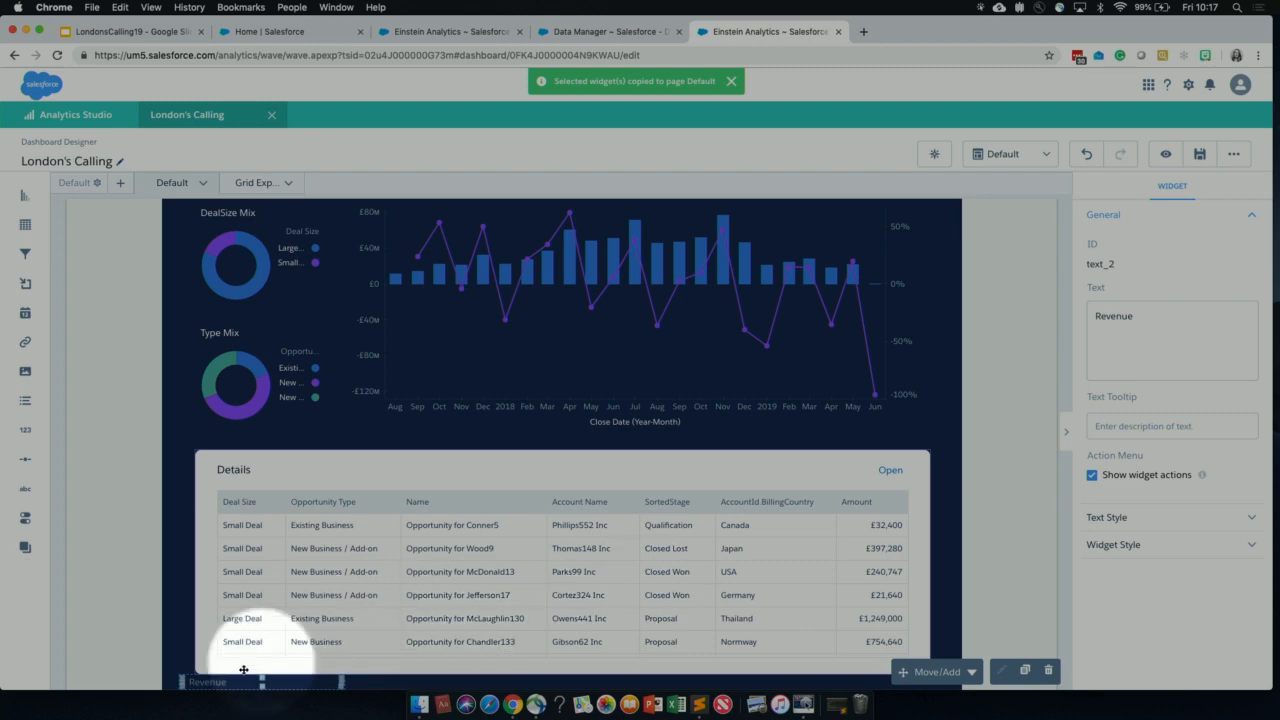
left_click_drag(222, 681, 421, 314)
left_click_drag(534, 310, 443, 302)
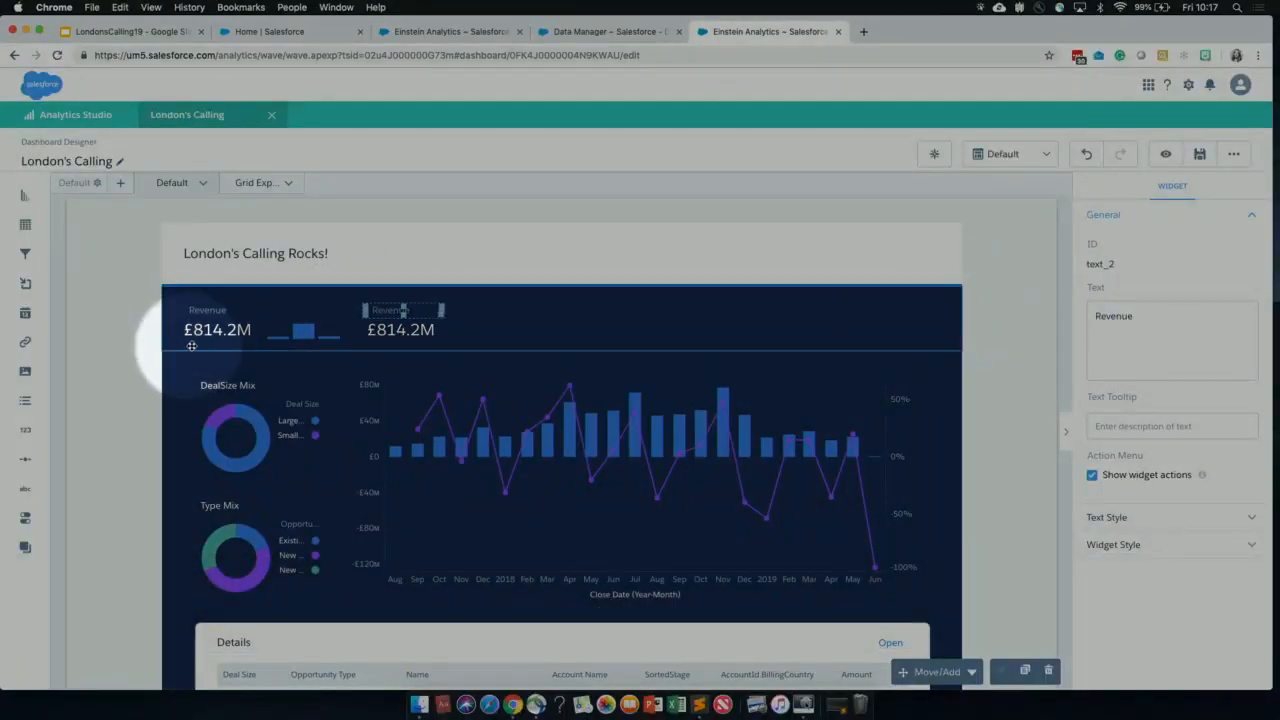
Change the text of the copied Revenue label to YTD
left_click(191, 343)
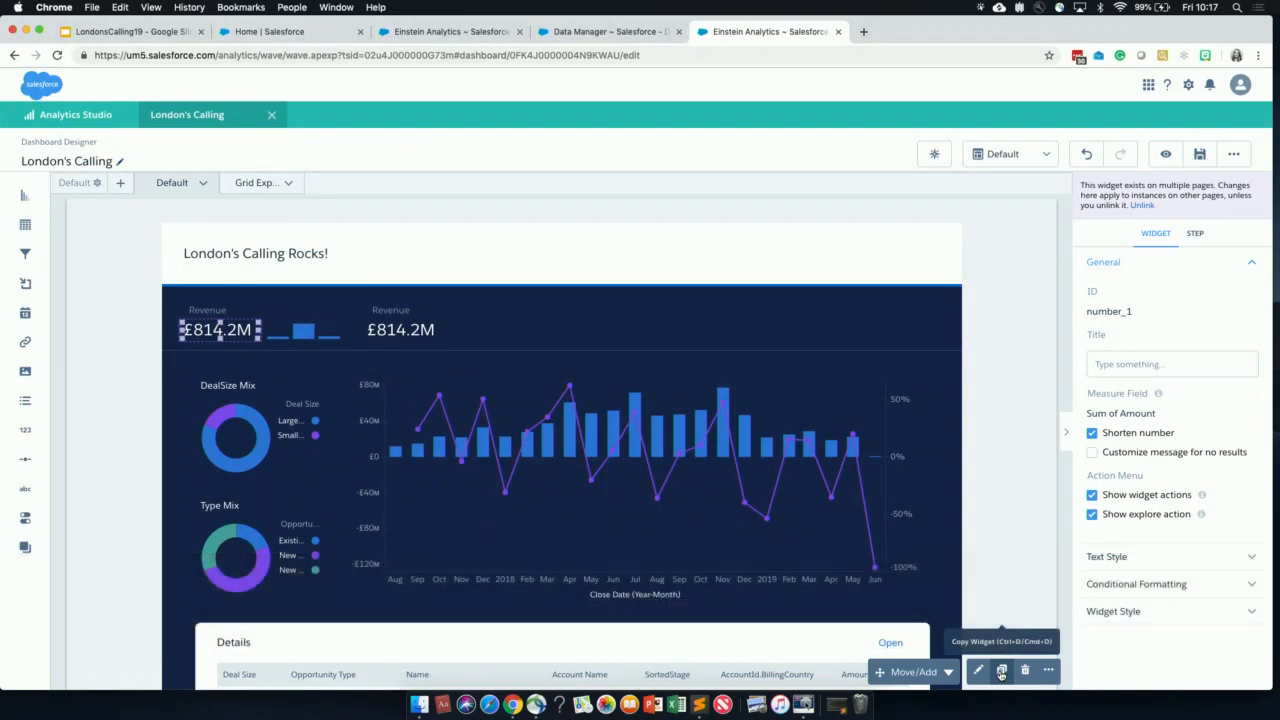
left_click(391, 308)
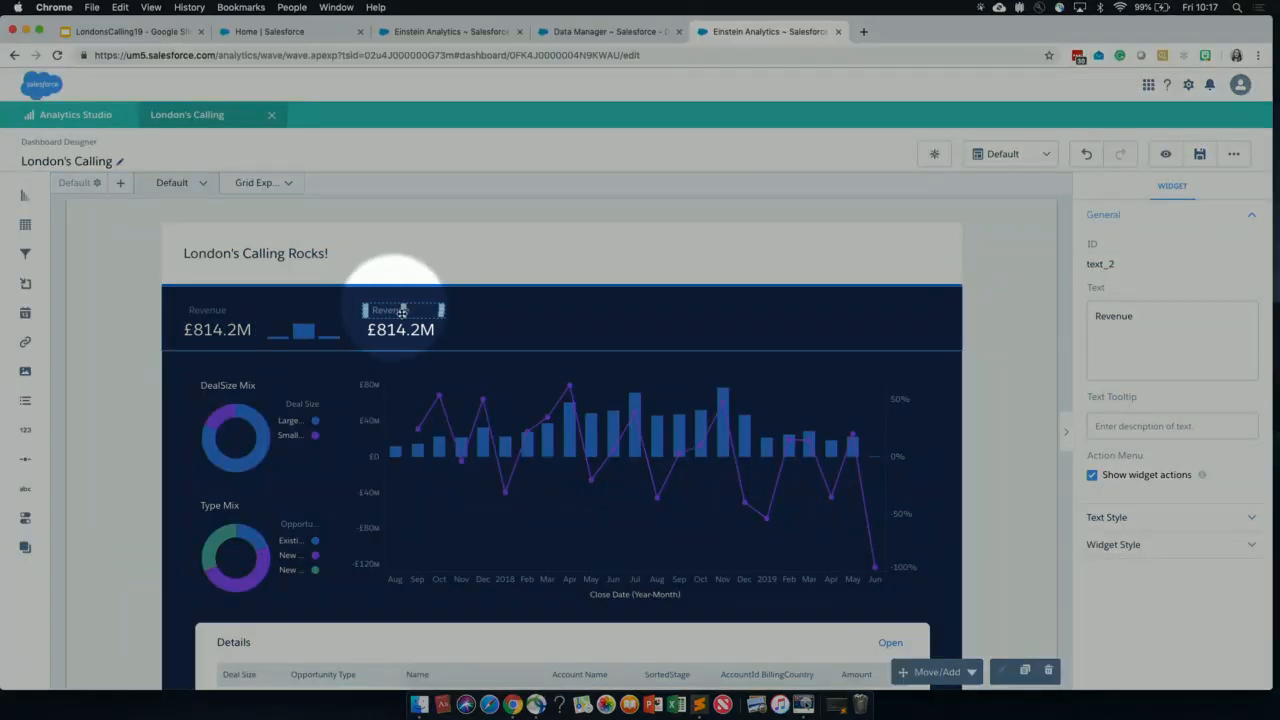
double_click(1120, 316)
type("YTD")
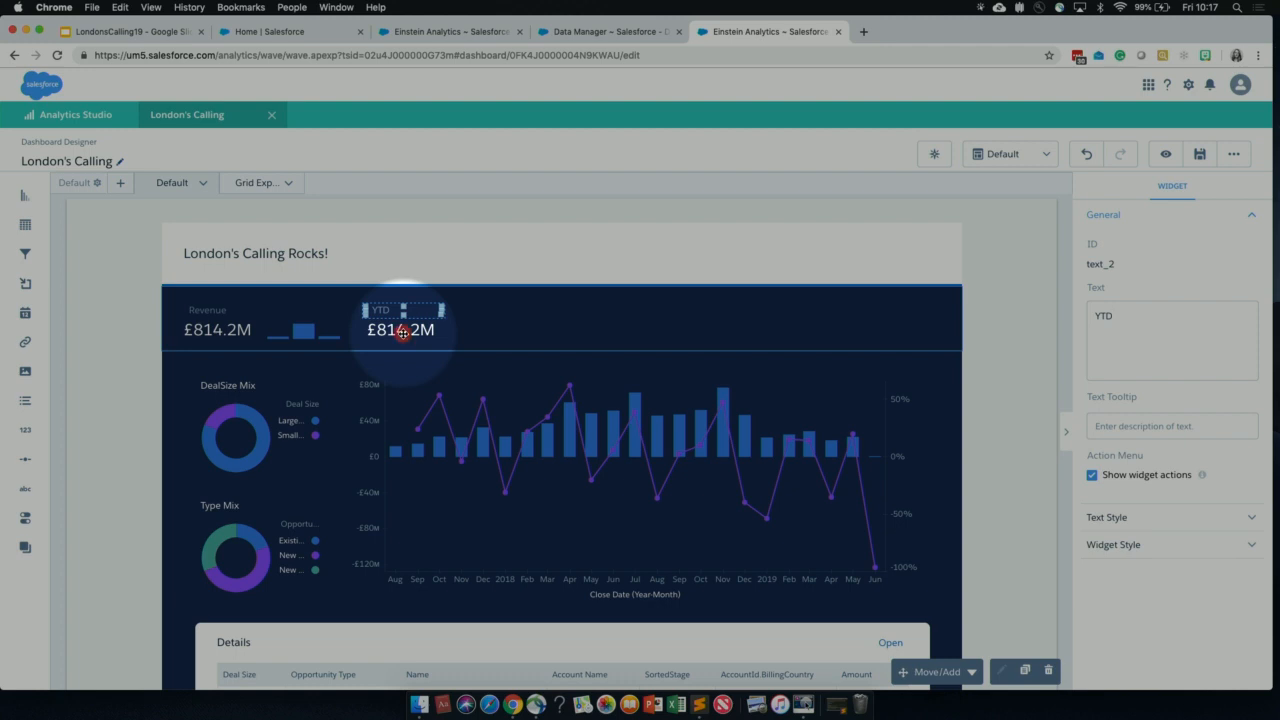
Open the query behind the number under the YTD label for editing and show its filters
double_click(402, 333)
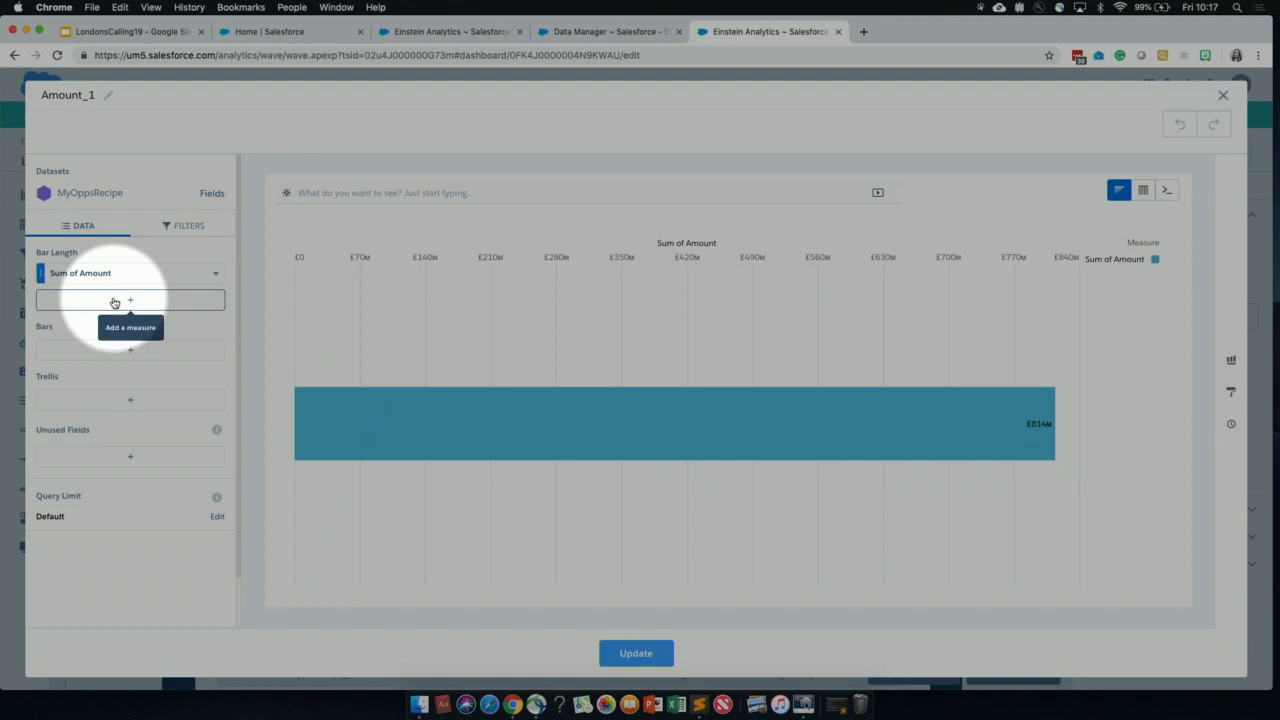
key("F1")
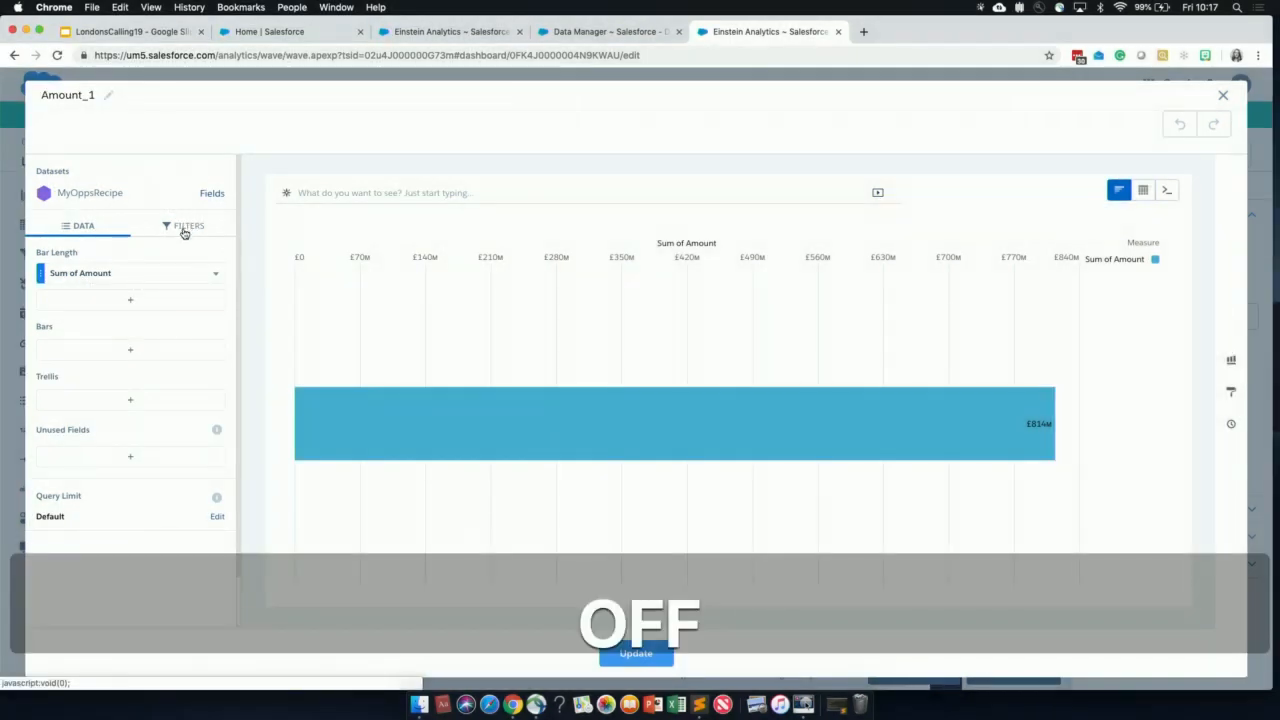
key("F1")
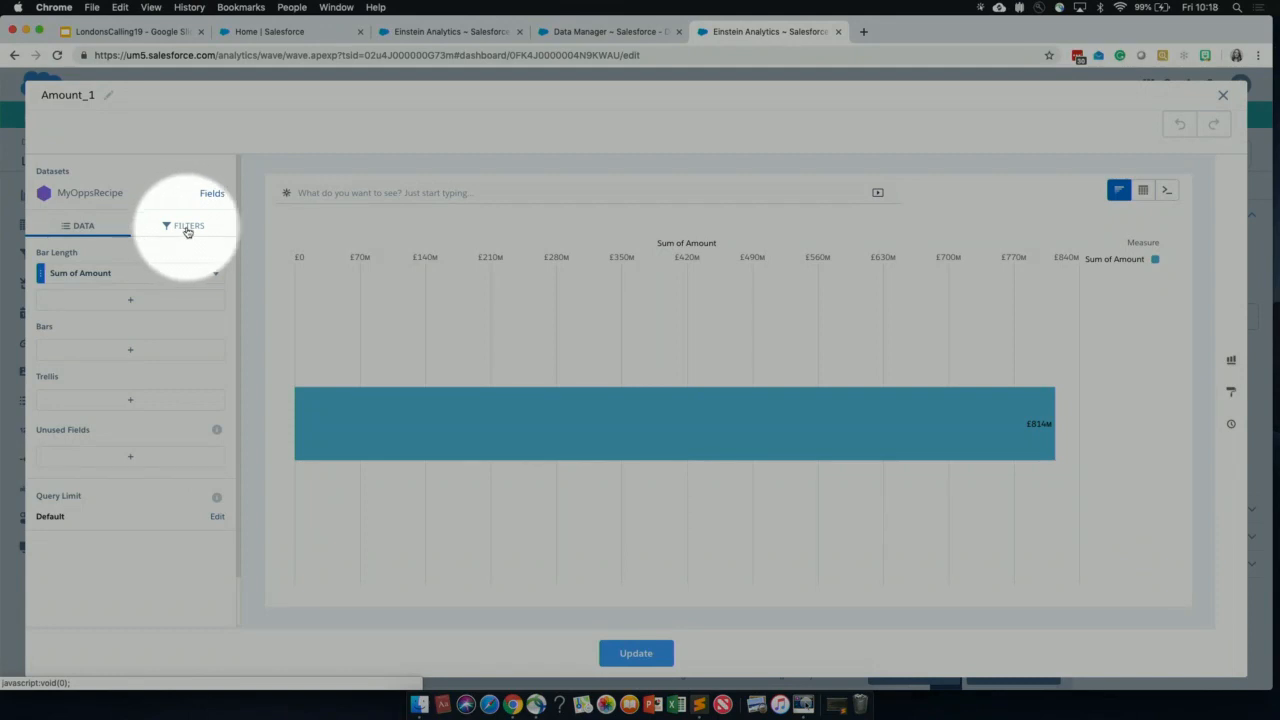
left_click(187, 230)
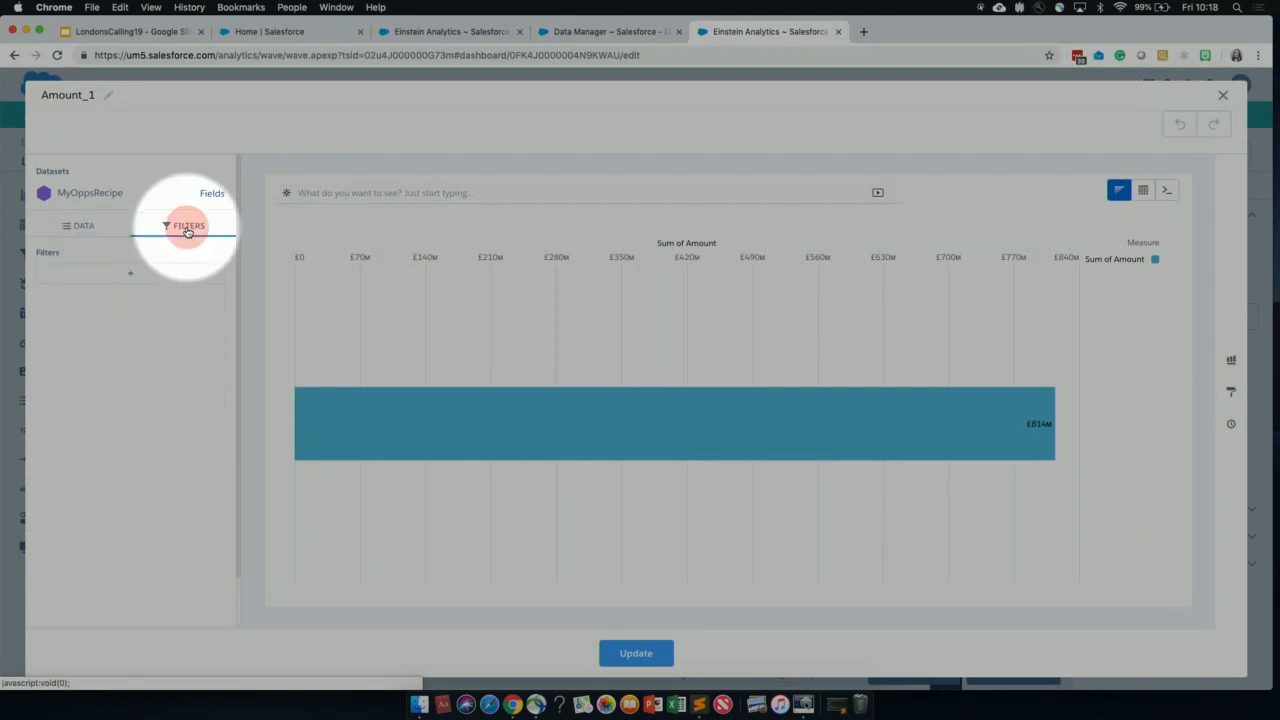
key("F1")
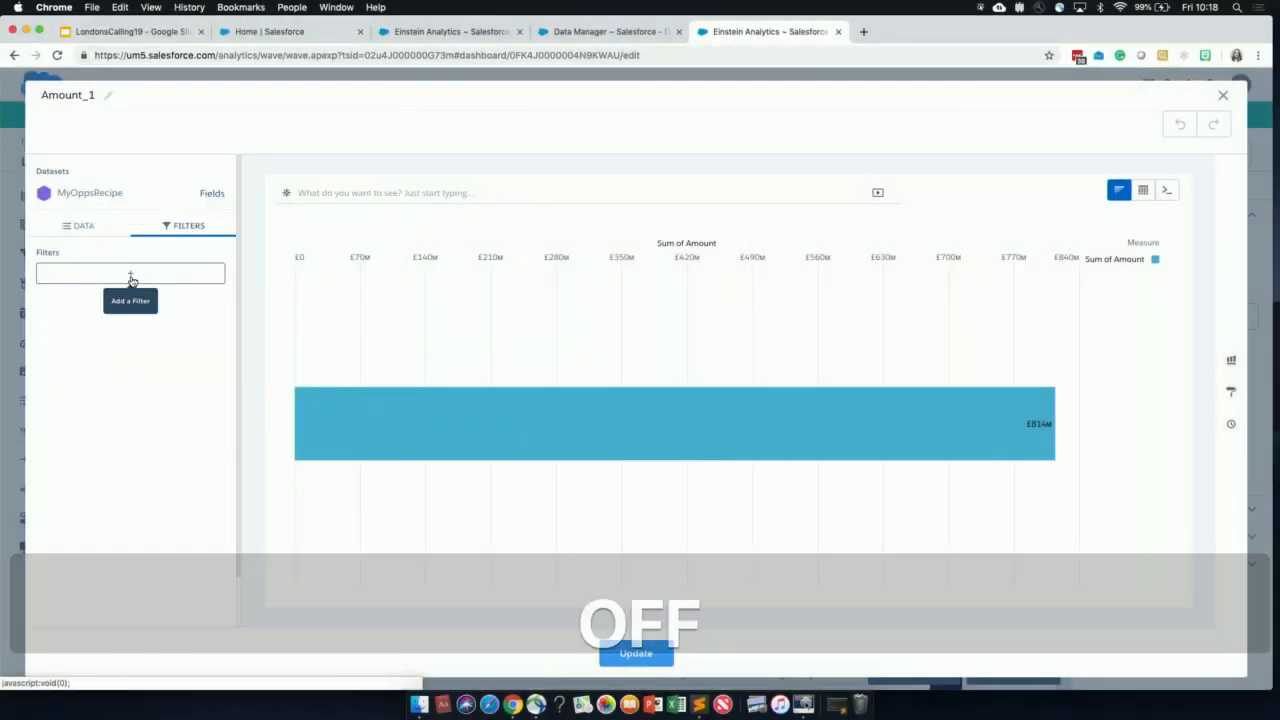
Add a Close Date filter set to Current Year To Date and update the number widget with it
key("F1")
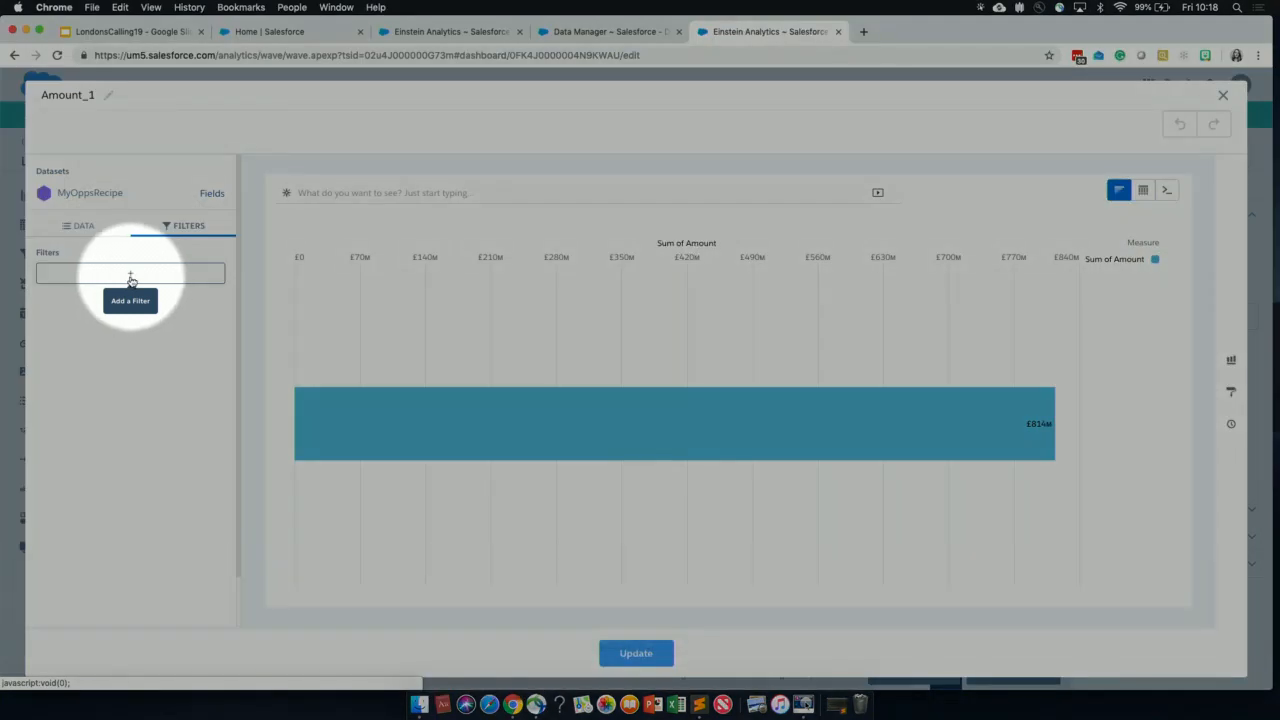
left_click(130, 276)
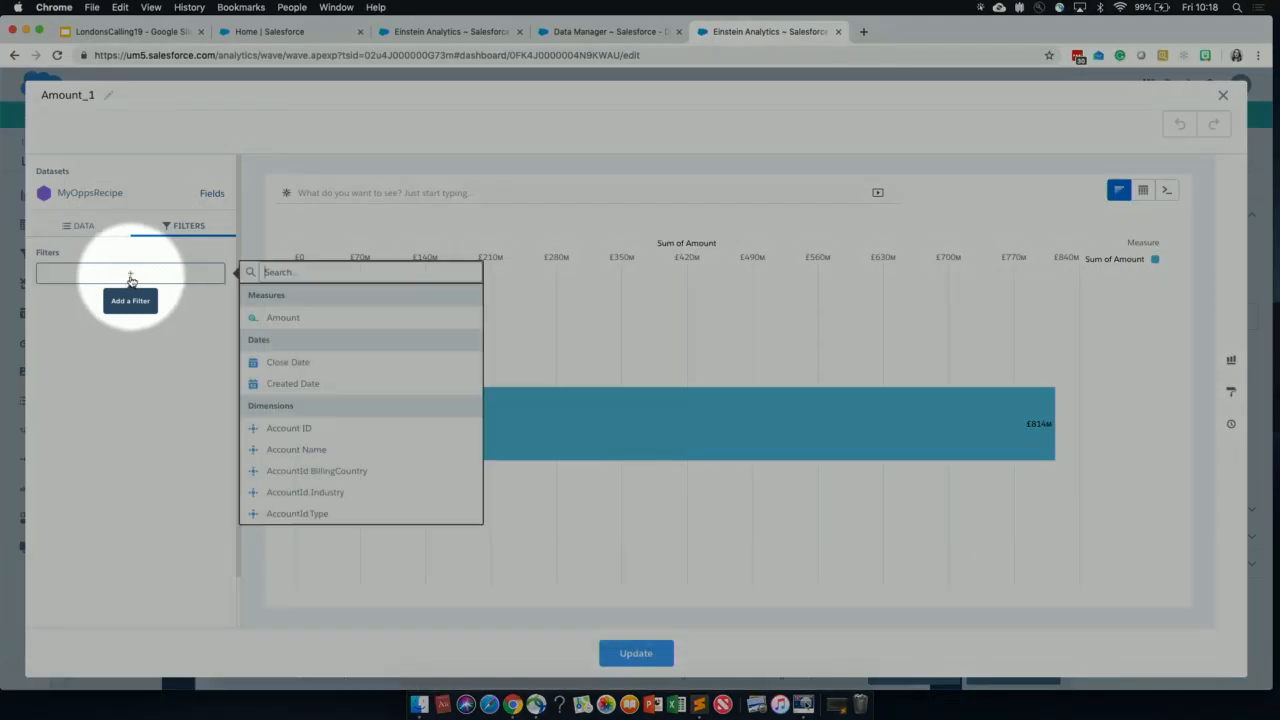
key("F1")
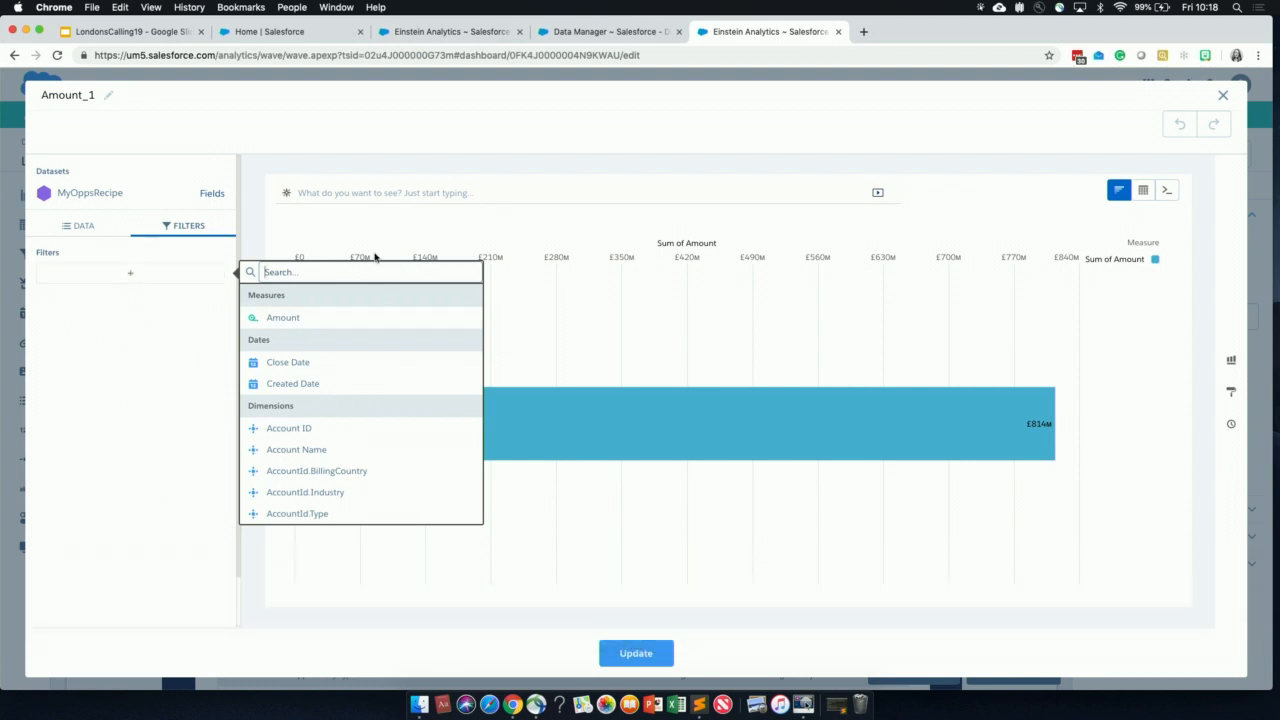
left_click(290, 368)
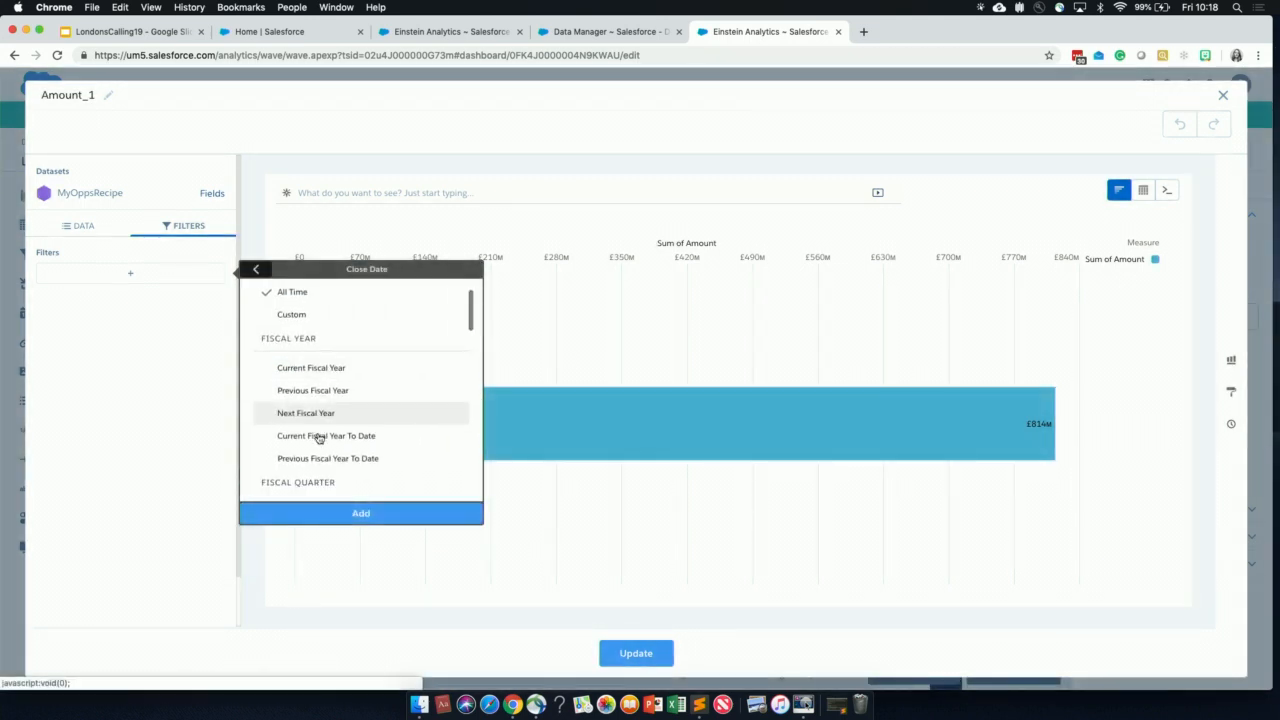
scroll(316, 437, "down", 3)
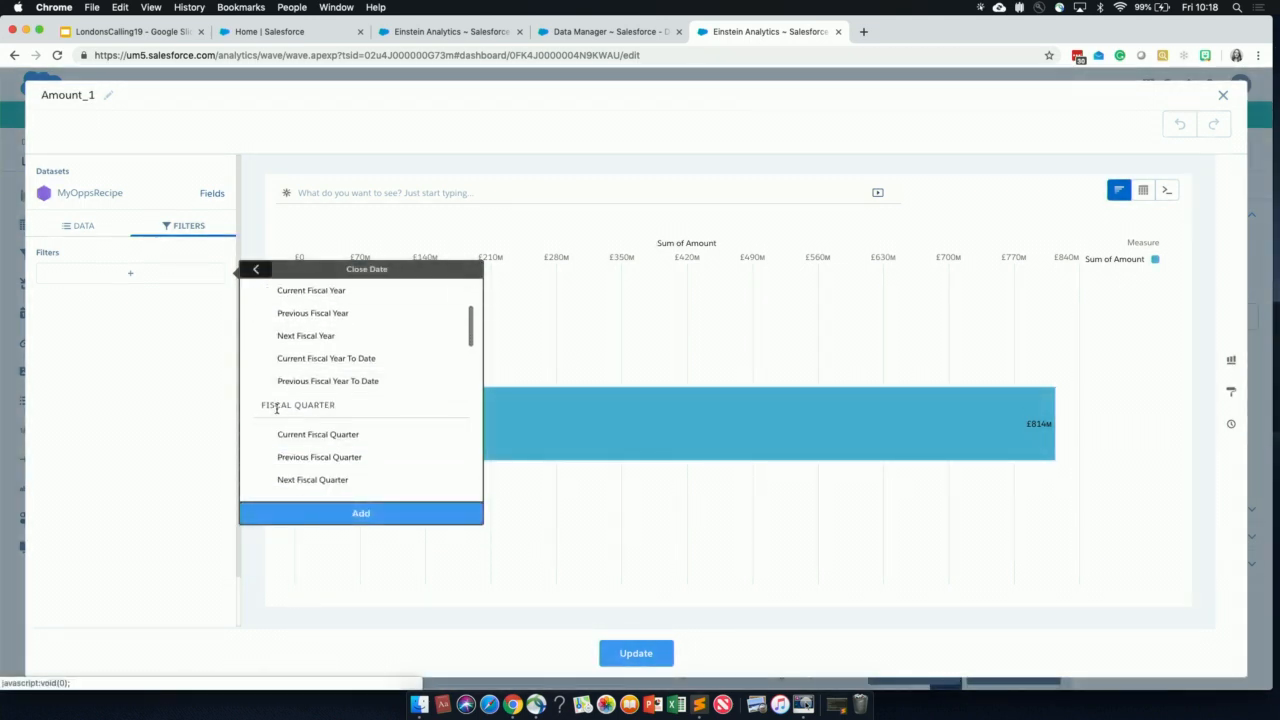
scroll(290, 412, "down", 5)
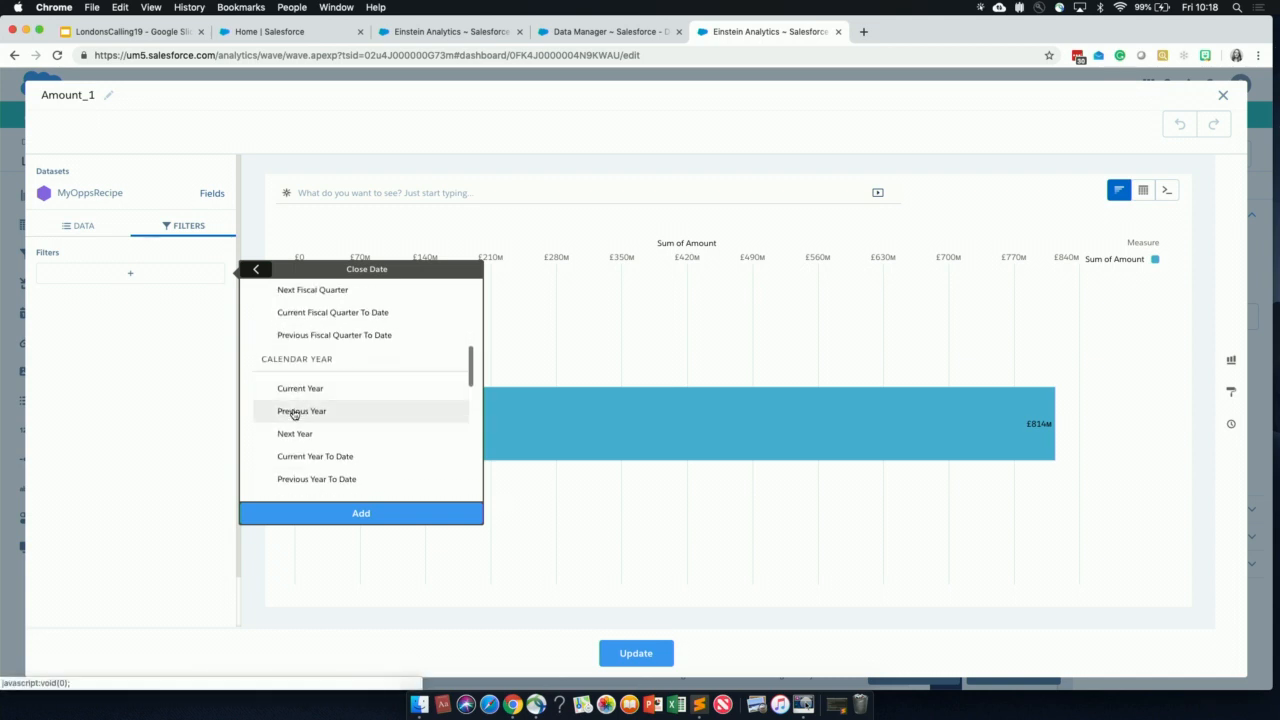
scroll(318, 362, "down", 1)
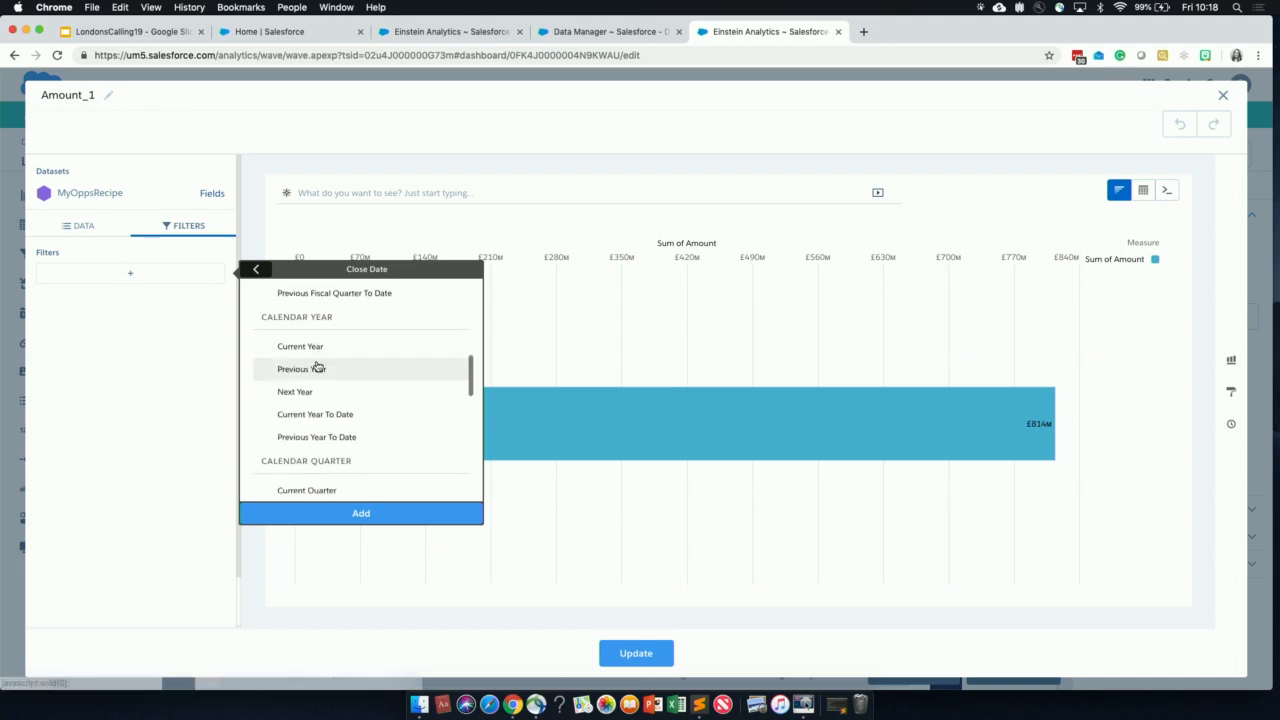
left_click(308, 421)
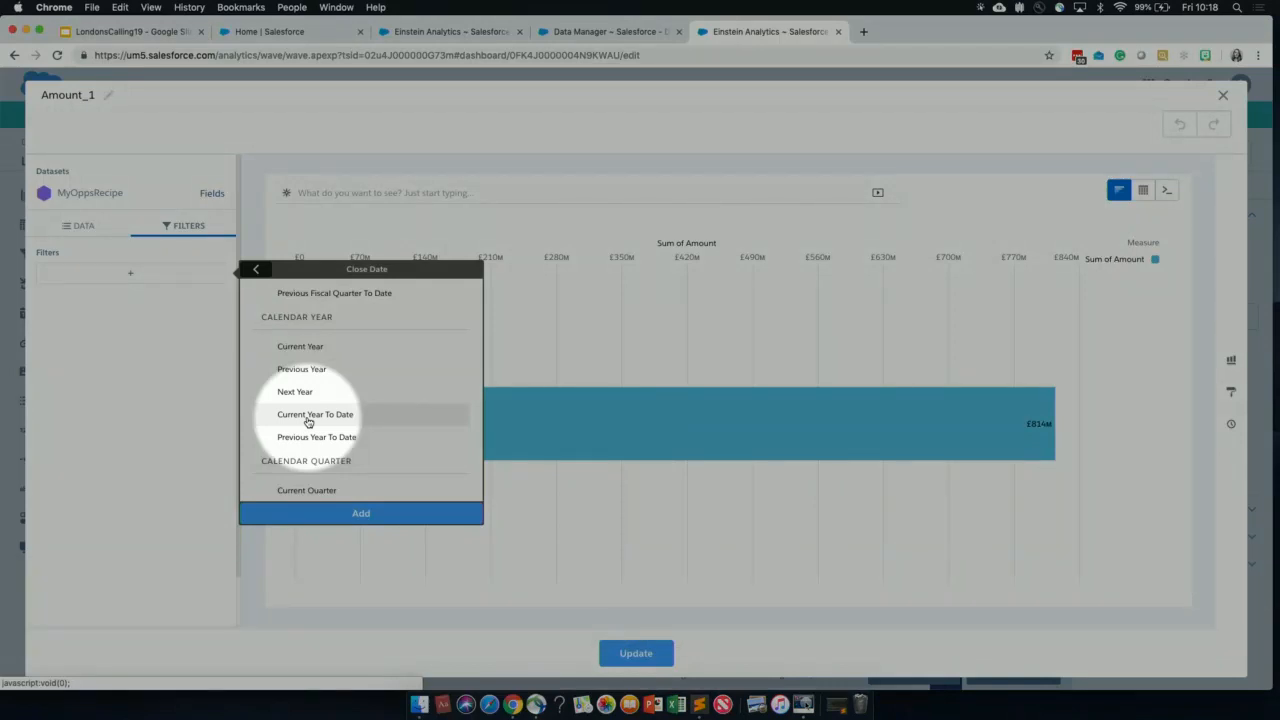
key("F1")
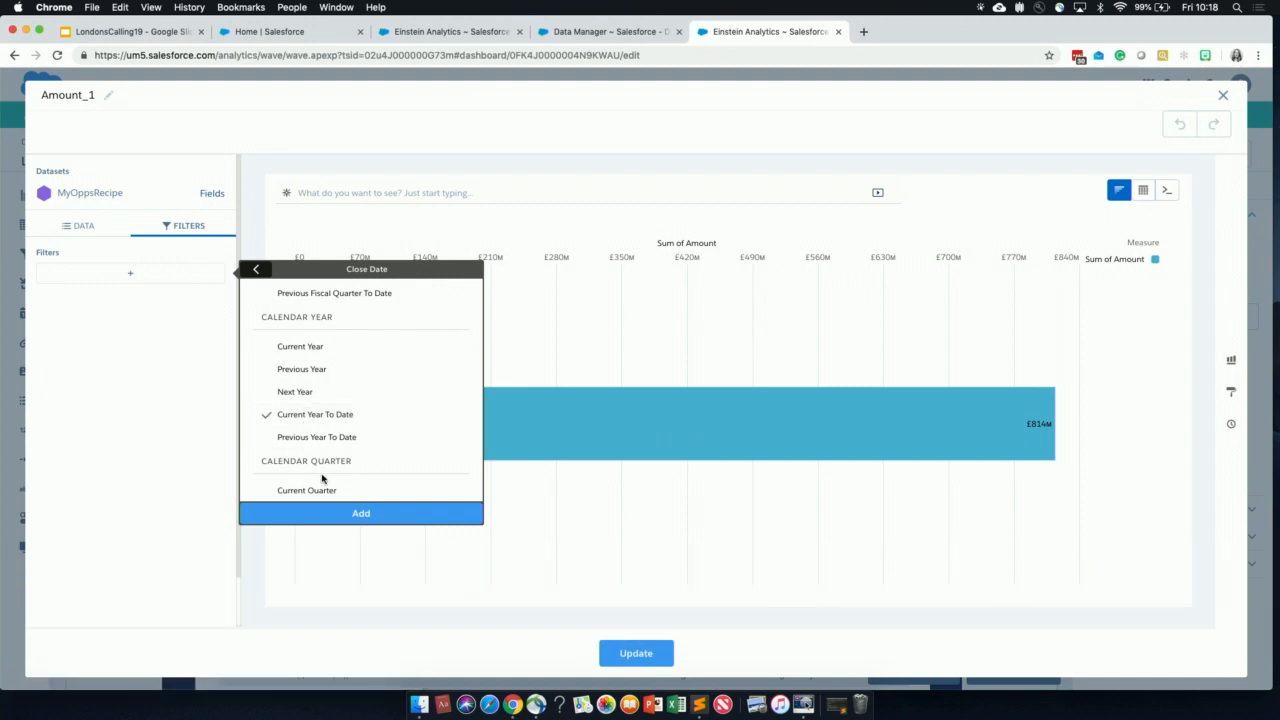
key("F1")
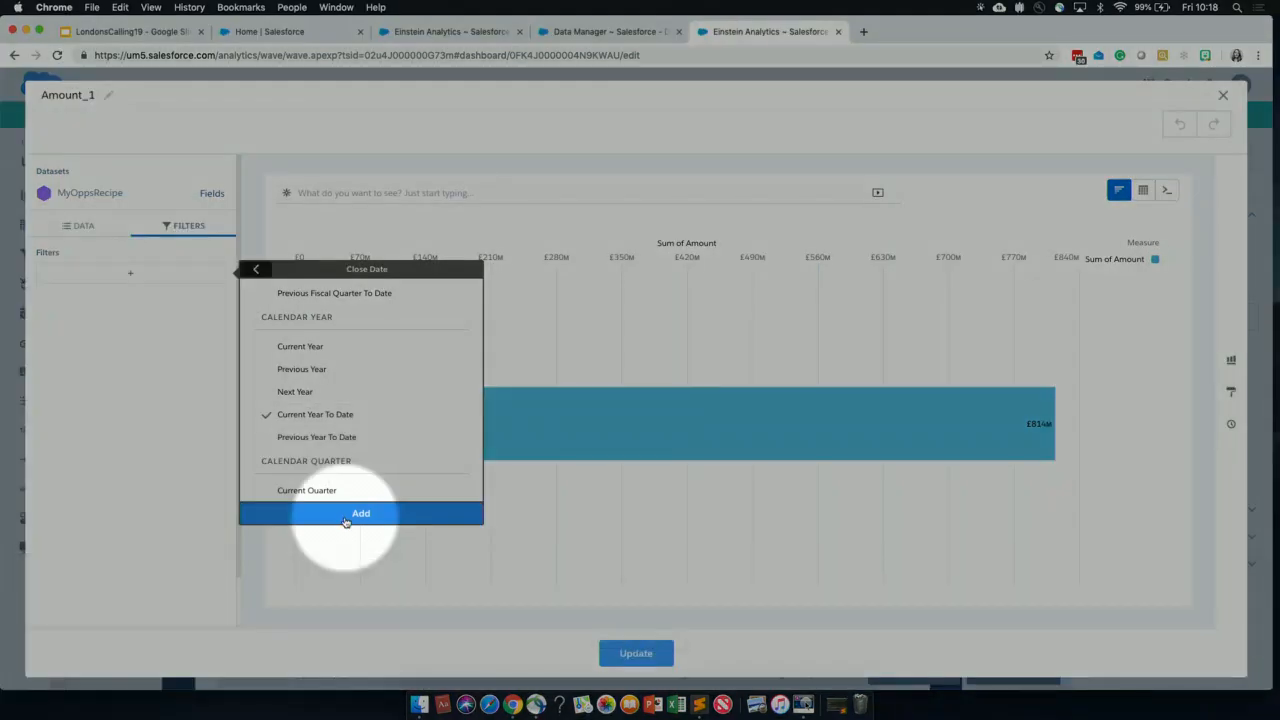
left_click(345, 517)
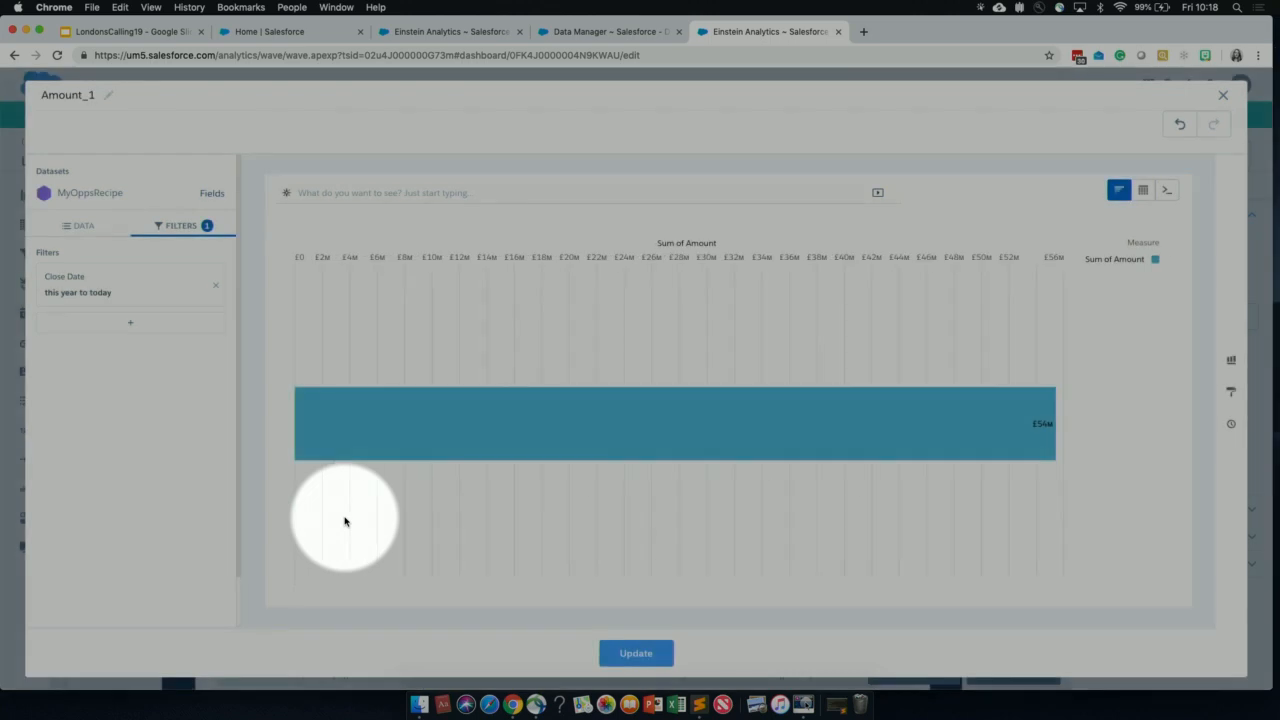
key("F1")
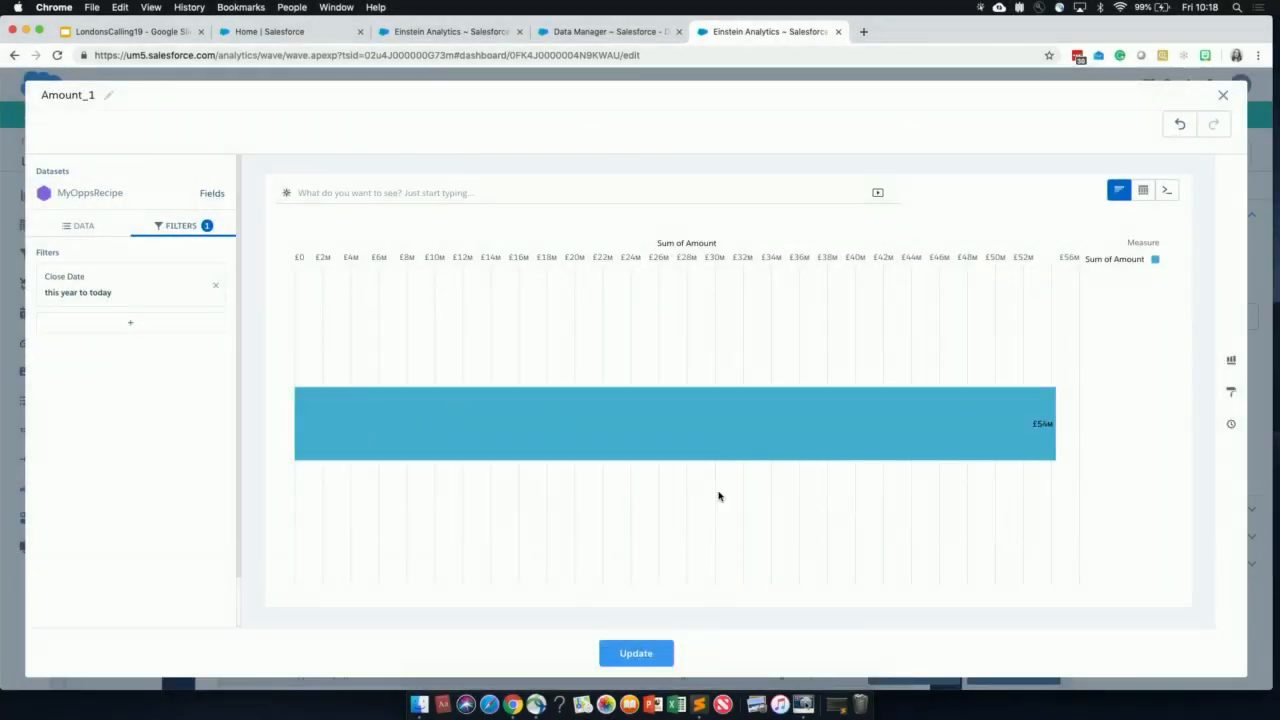
left_click(635, 654)
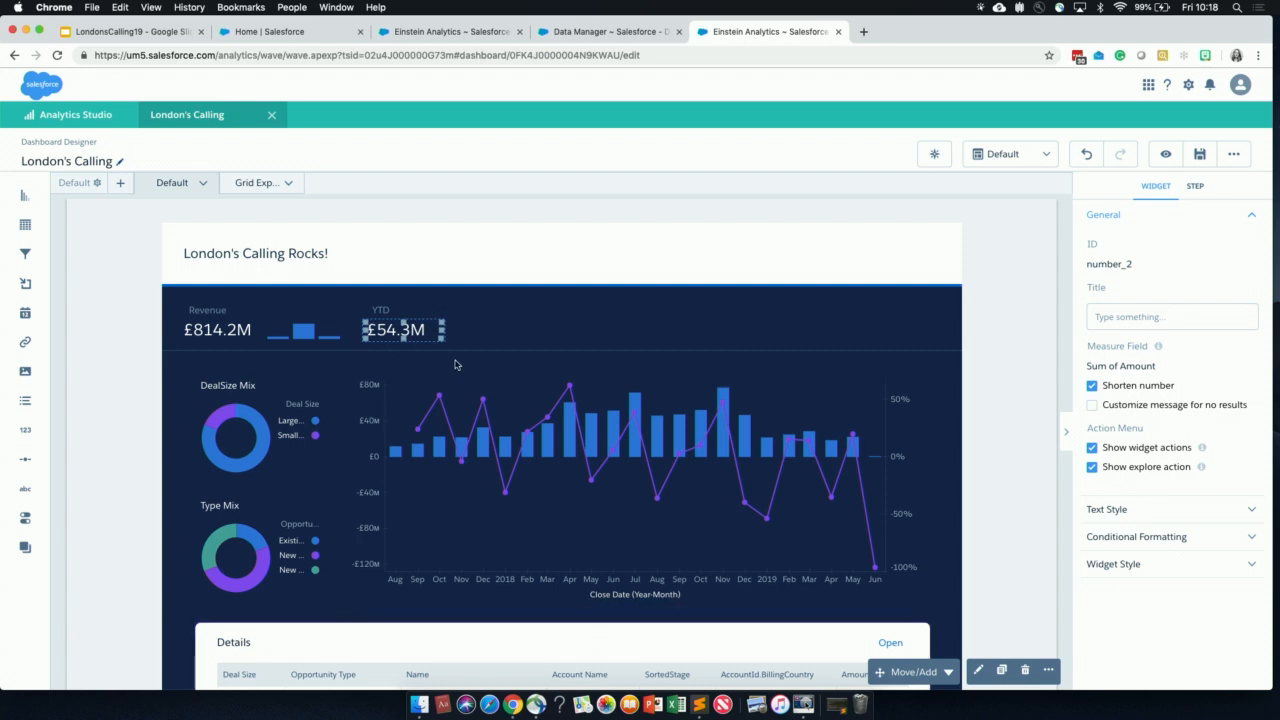
Duplicate the number under the YTD label and place the copy directly beside the original in the header row
left_click(112, 426)
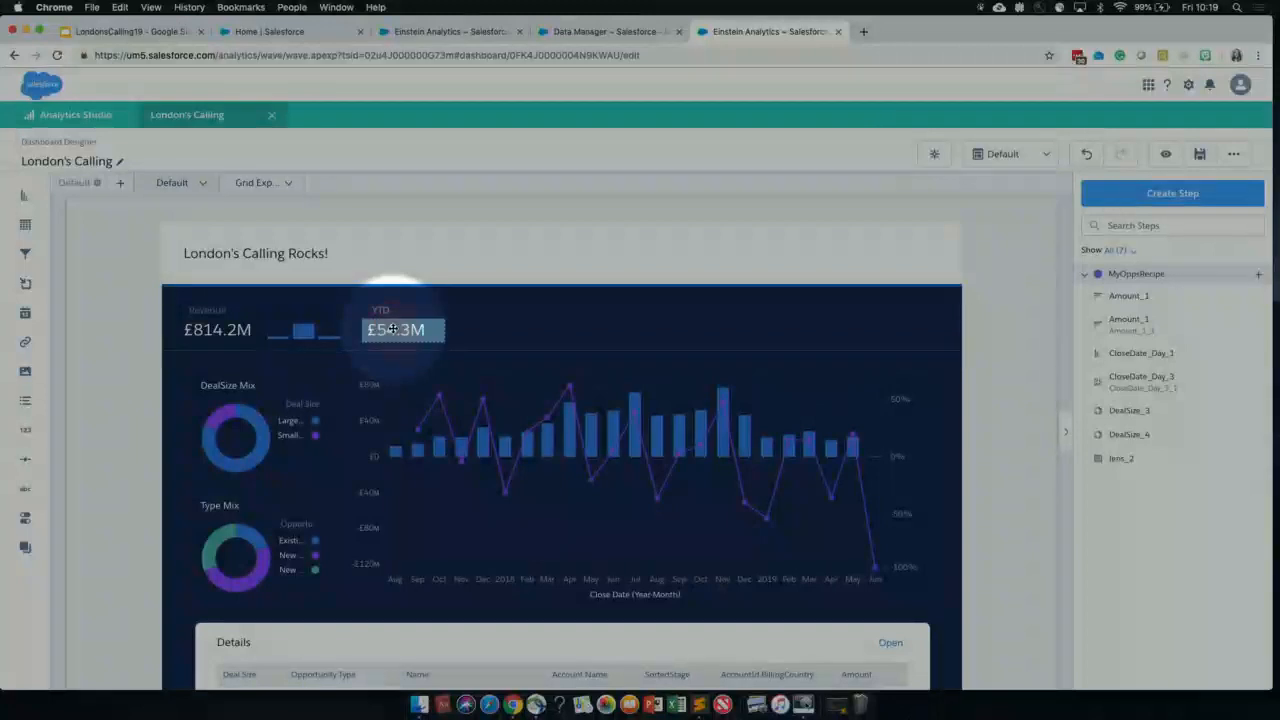
left_click(396, 329)
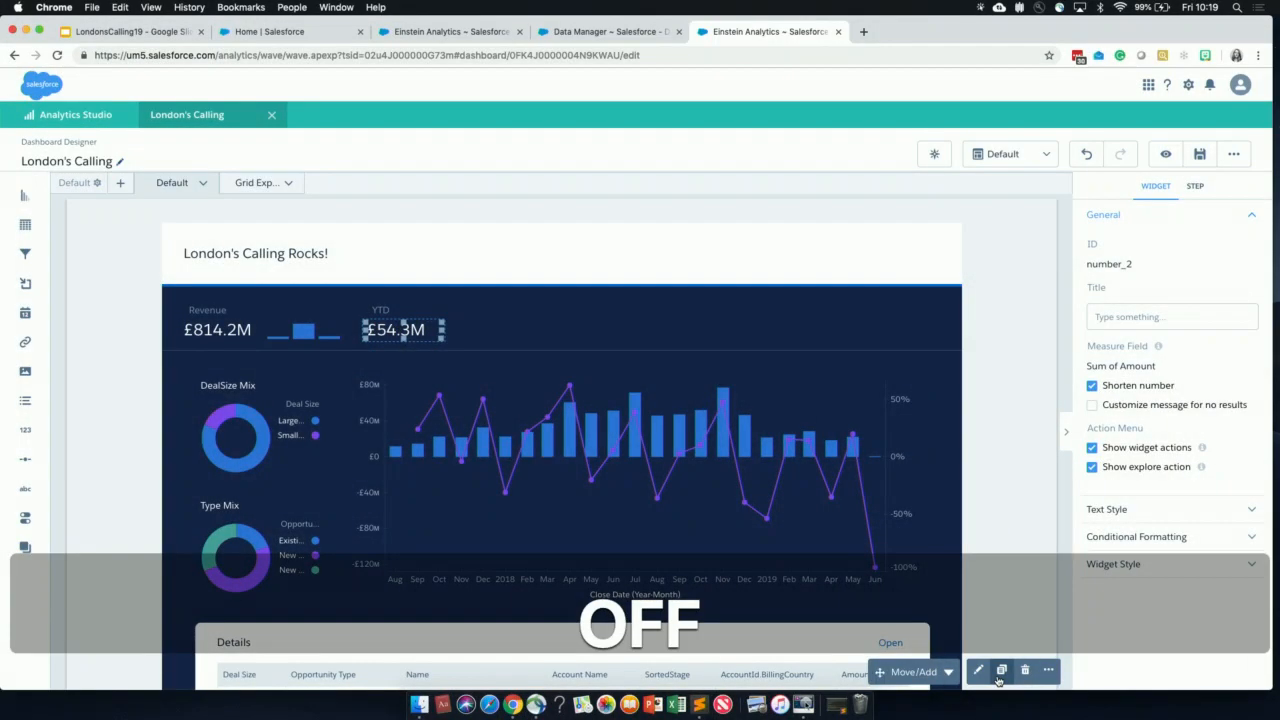
left_click(1001, 669)
left_click_drag(393, 680, 478, 327)
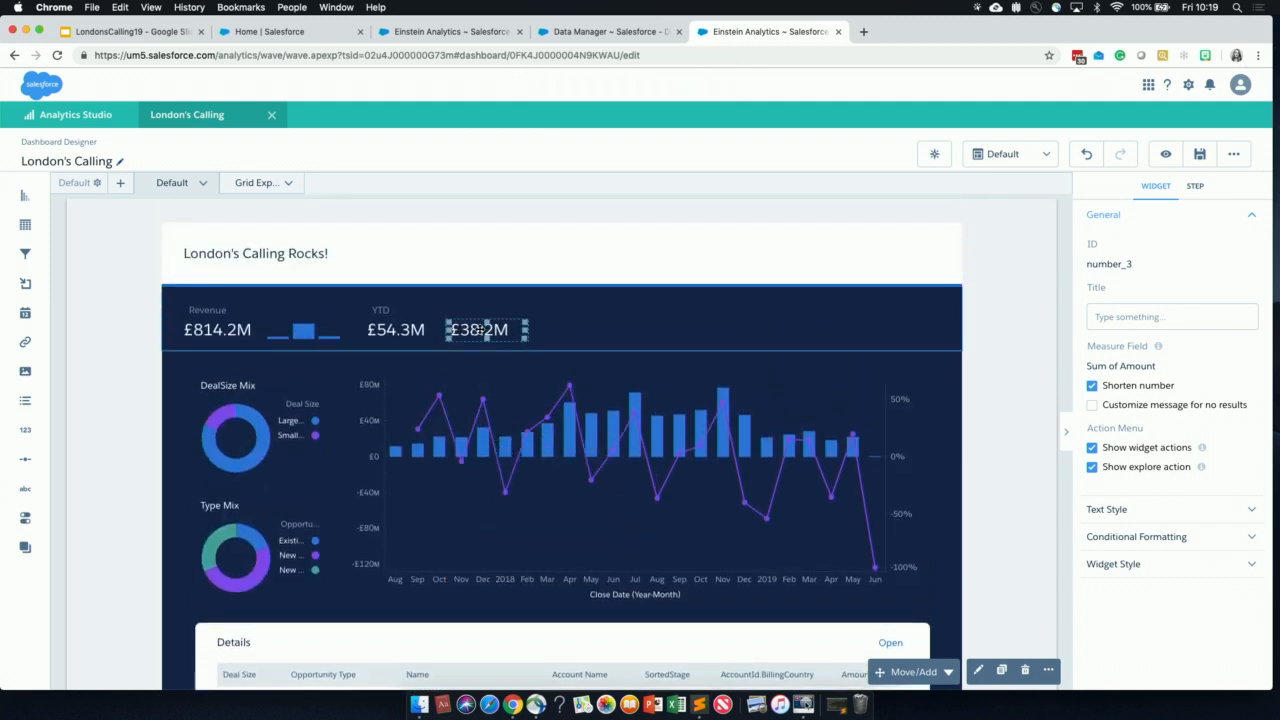
Duplicate the YTD text label and place the copy directly above the copied number
left_click(379, 311)
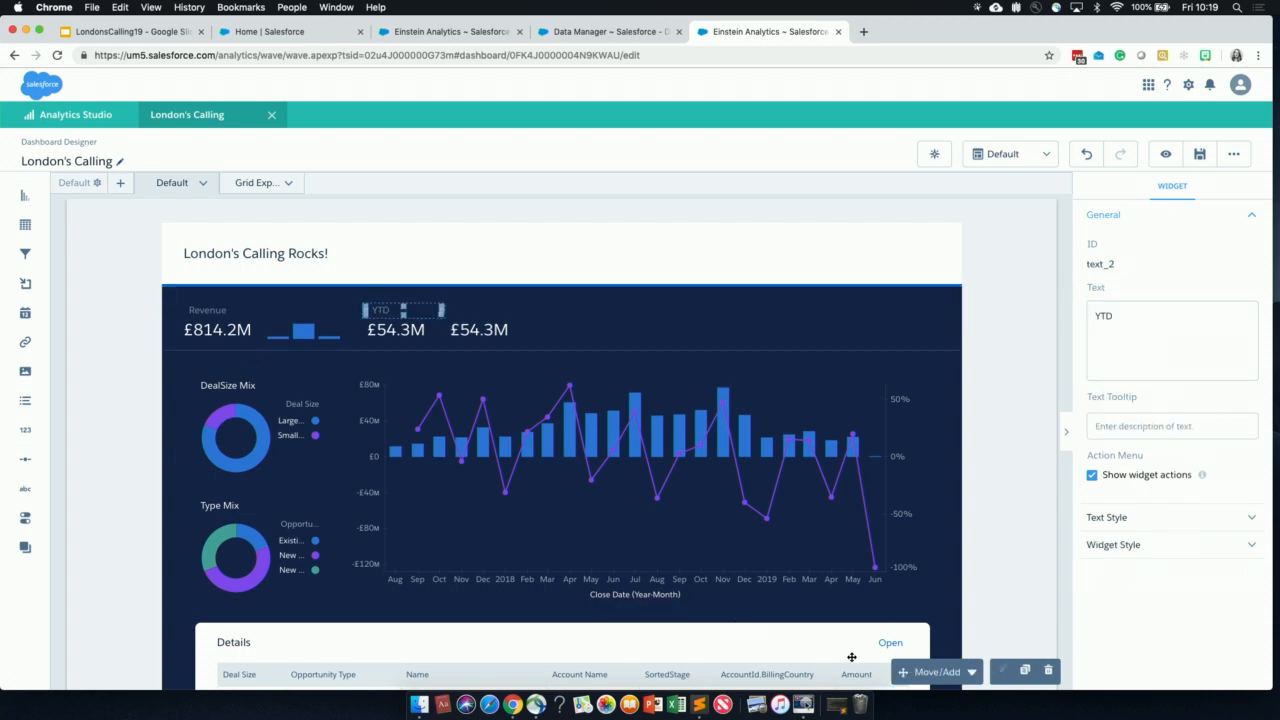
left_click(1024, 670)
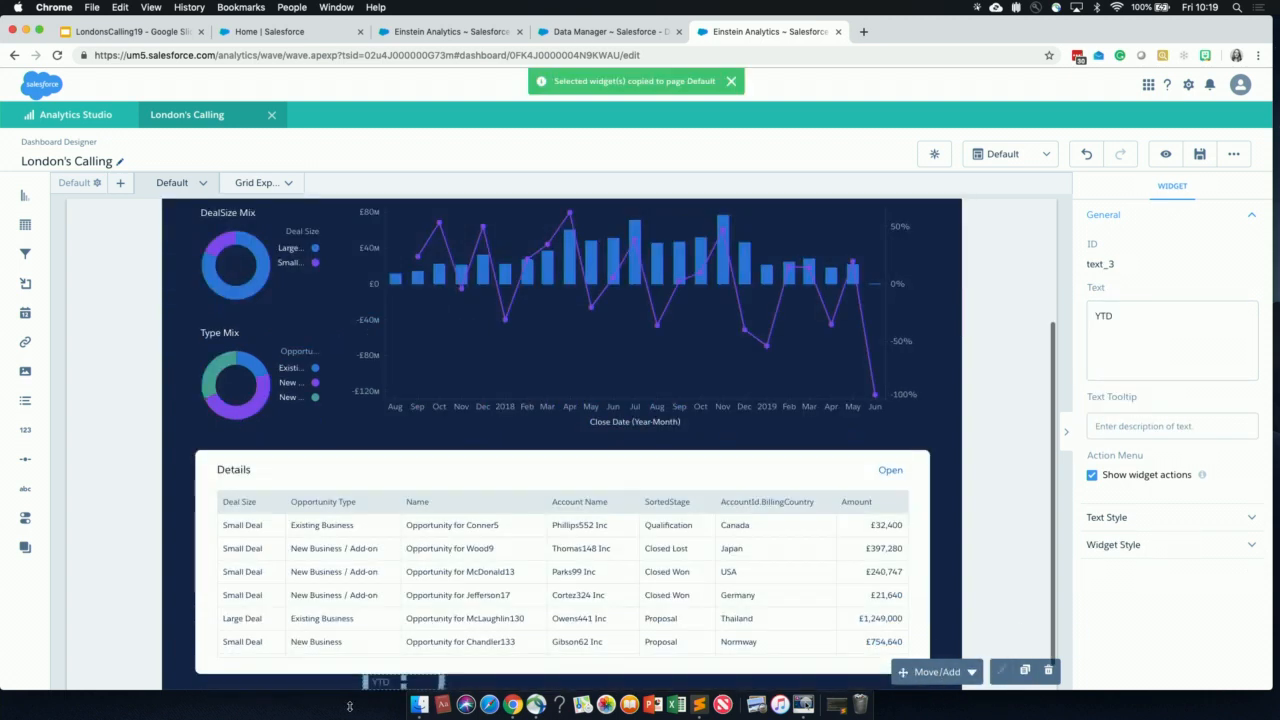
mouse_move(496, 429)
left_mouse_down()
mouse_move(523, 477)
mouse_move(517, 320)
left_mouse_up()
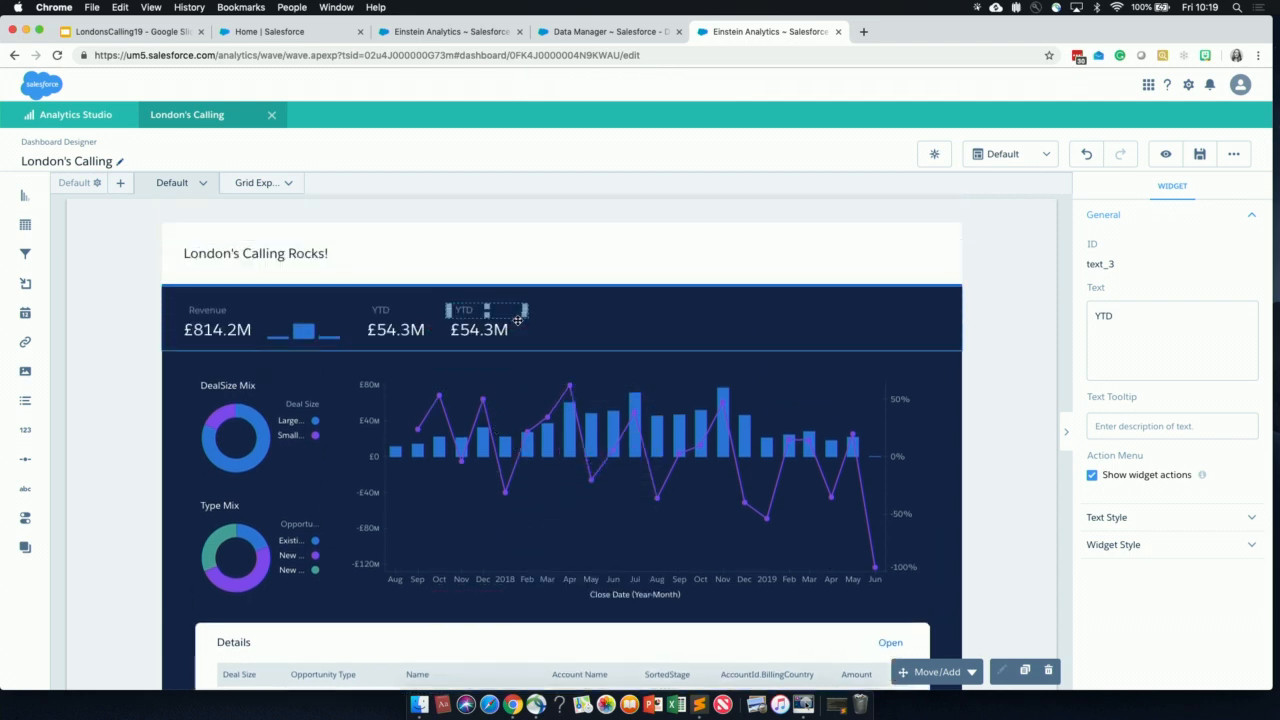
Change the text of the copied YTD label to YTD LY
left_click(1194, 321)
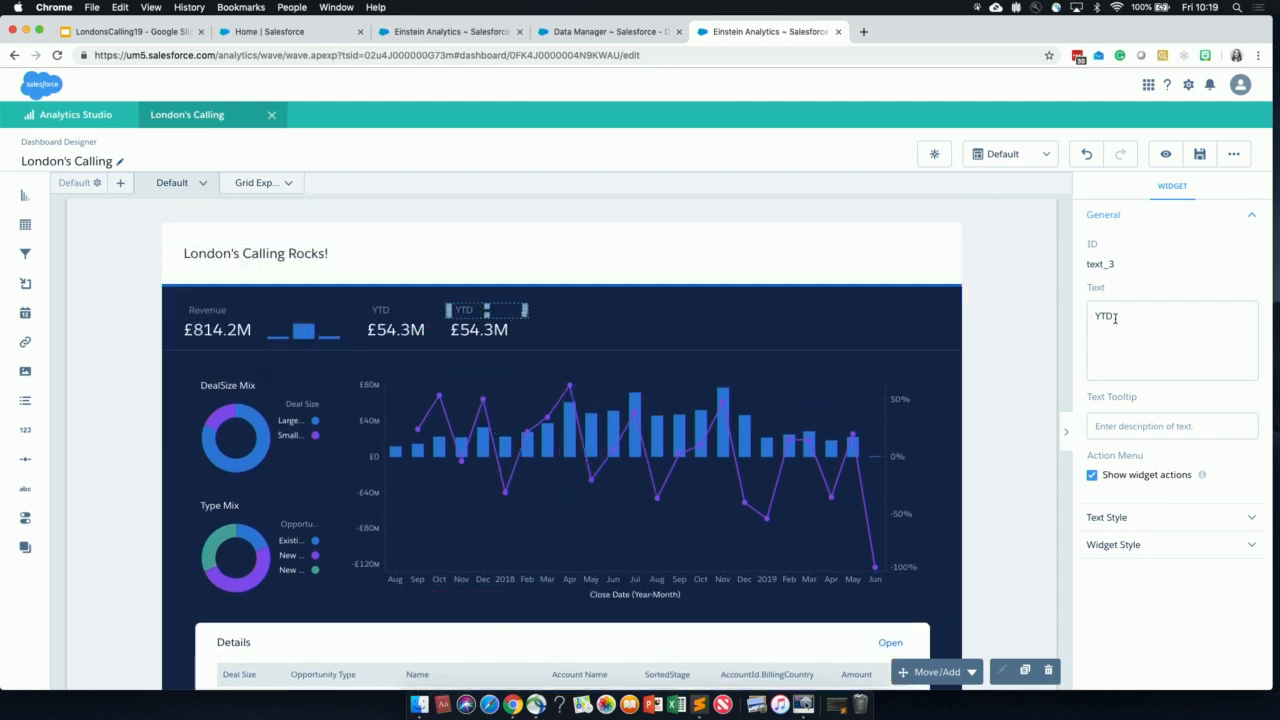
type("LY")
left_click(1043, 358)
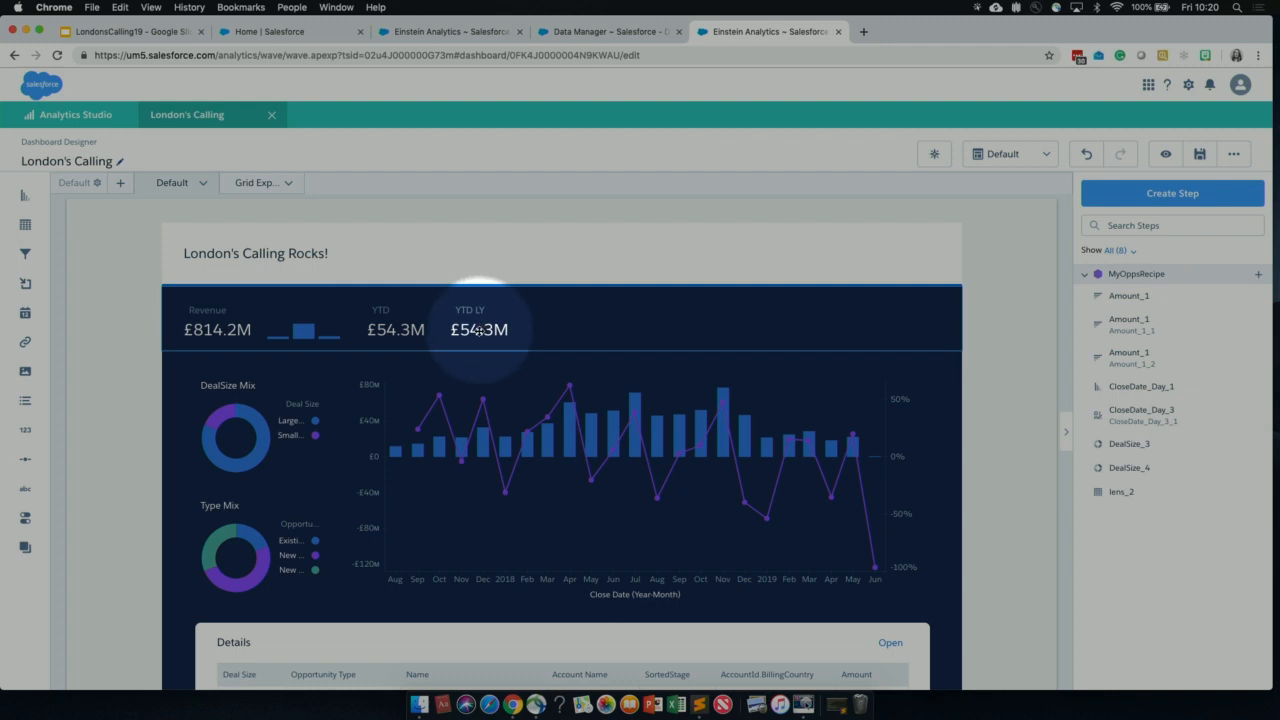
Open the query behind the number under YTD LY and set its Close Date filter to Previous Year To Date
key("F1")
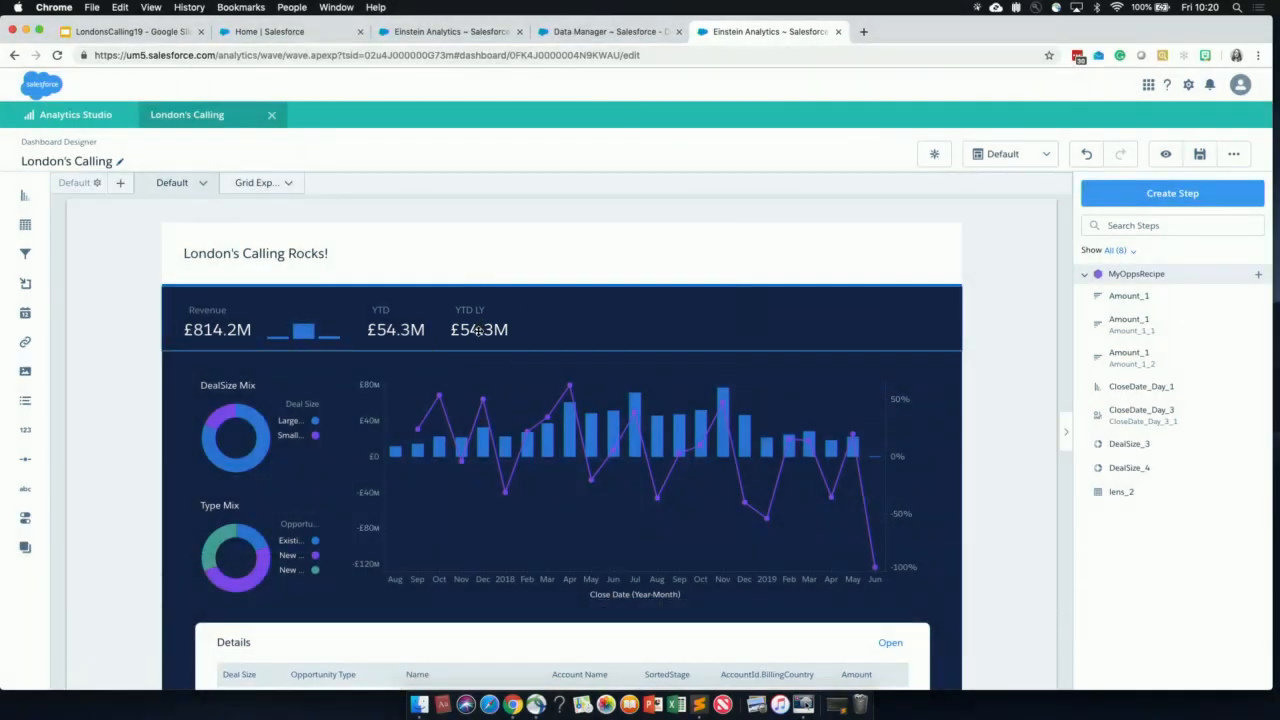
double_click(478, 331)
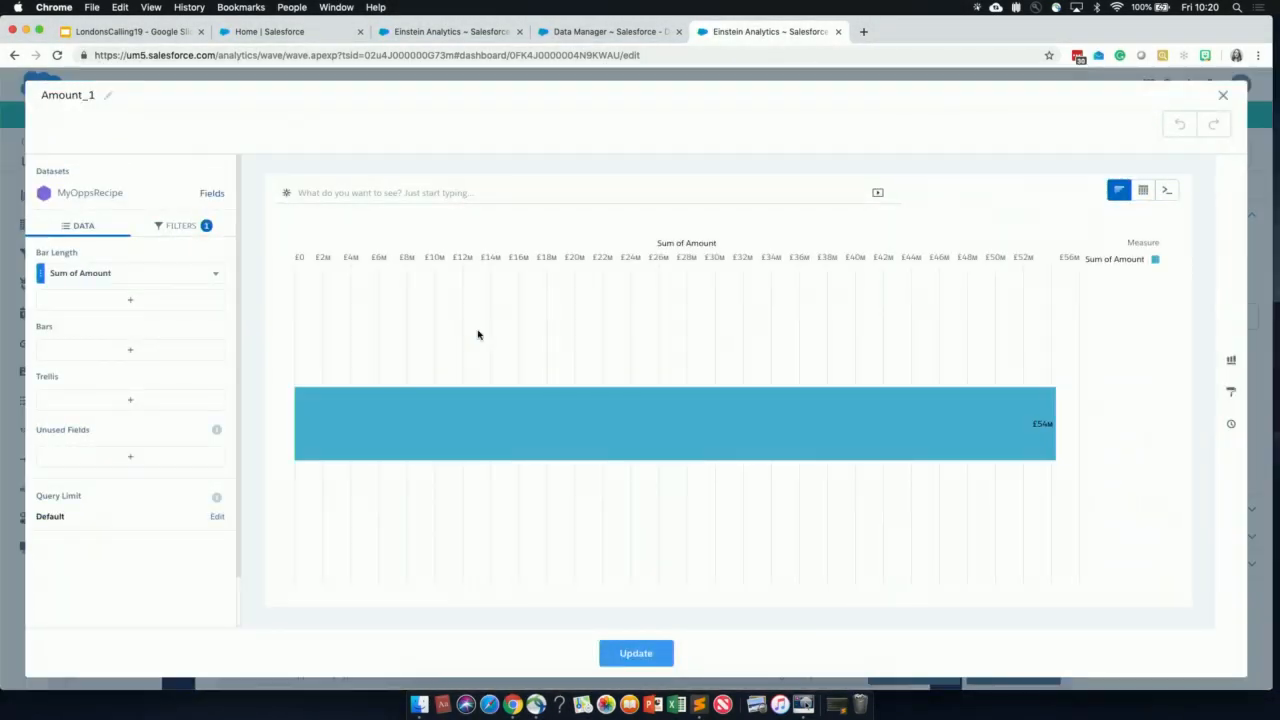
key("F1")
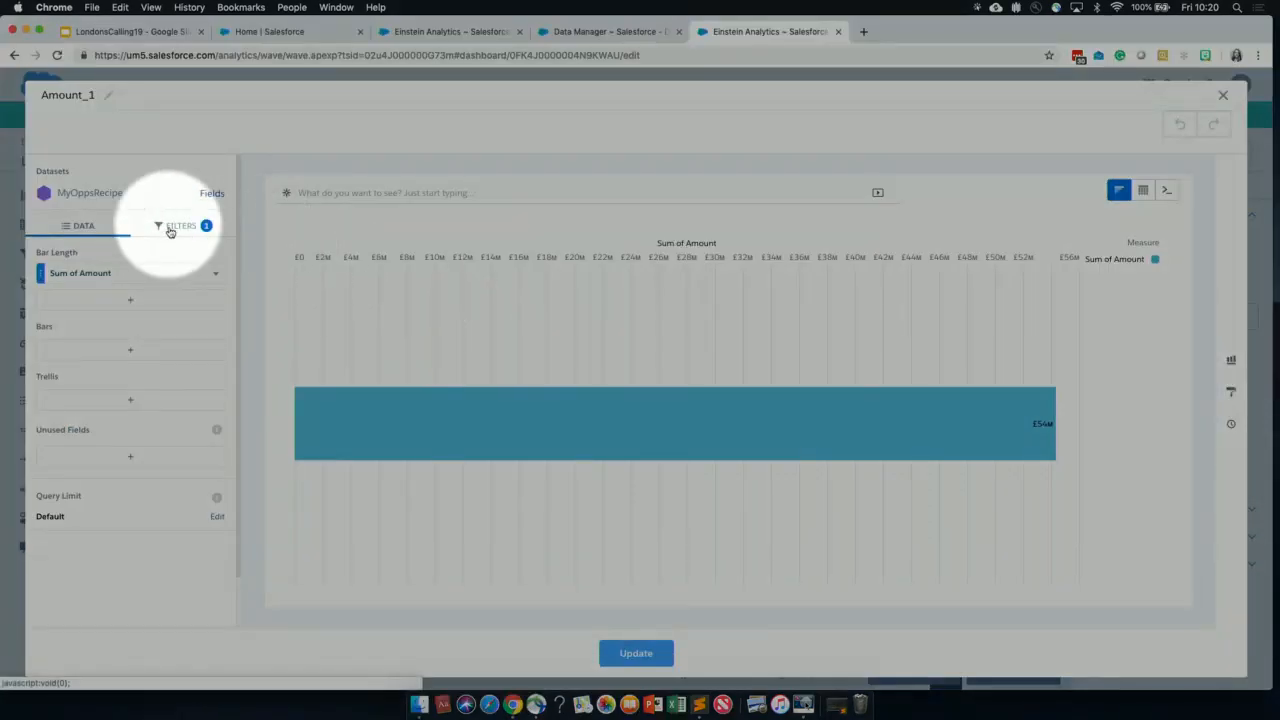
left_click(176, 228)
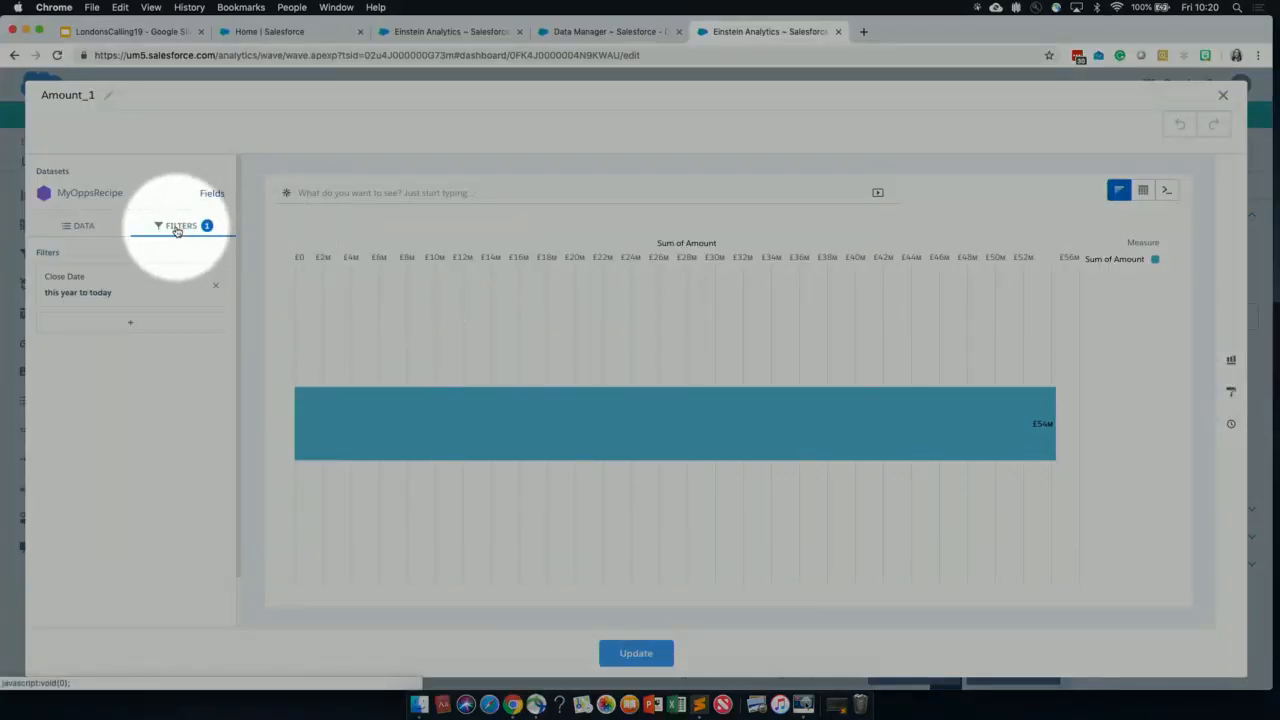
key("F1")
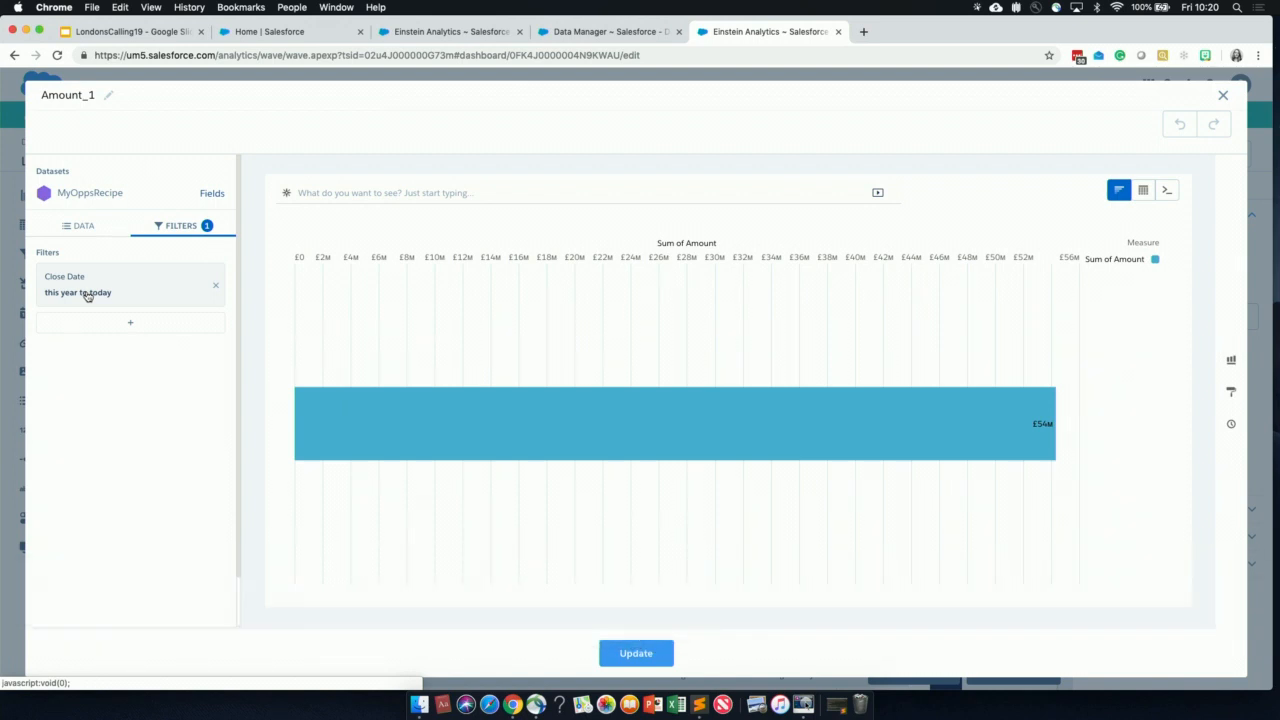
left_click(87, 296)
scroll(300, 407, "down", 1)
scroll(300, 407, "down", 5)
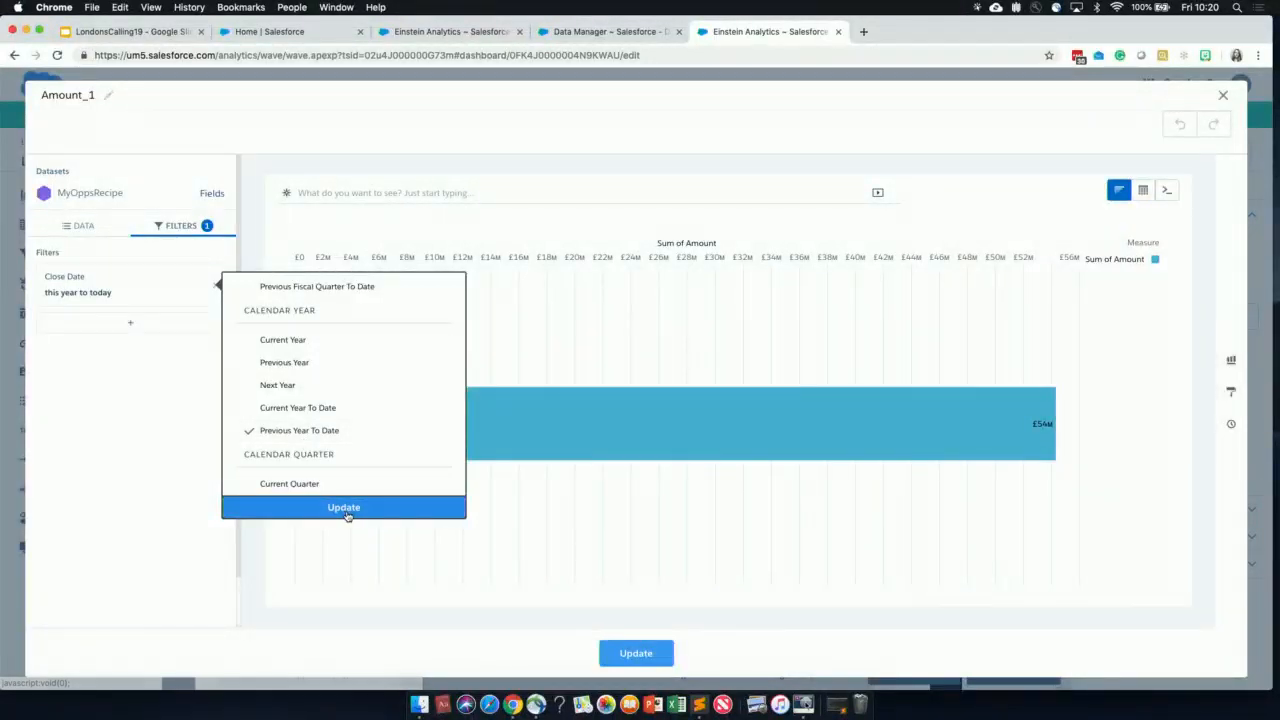
left_click(344, 508)
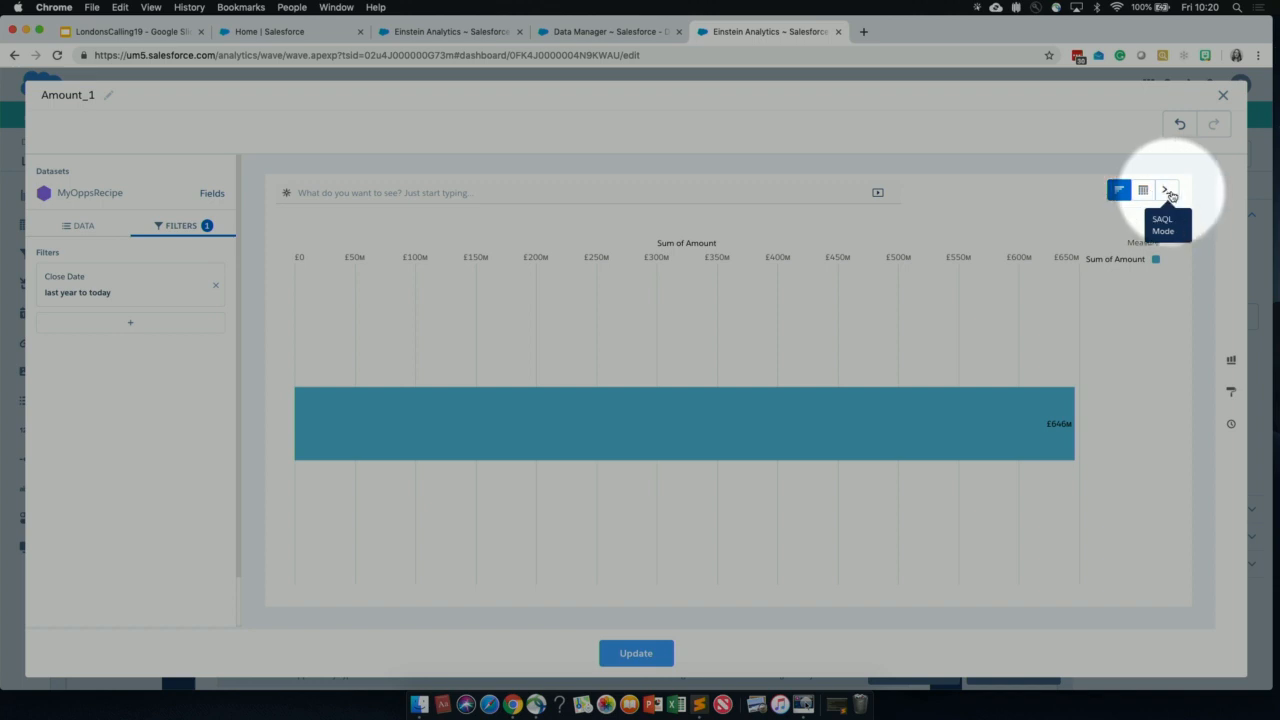
Switch the query to SAQL mode, change the end of the date filter to "current day - 1 year", and run the query
key("F1")
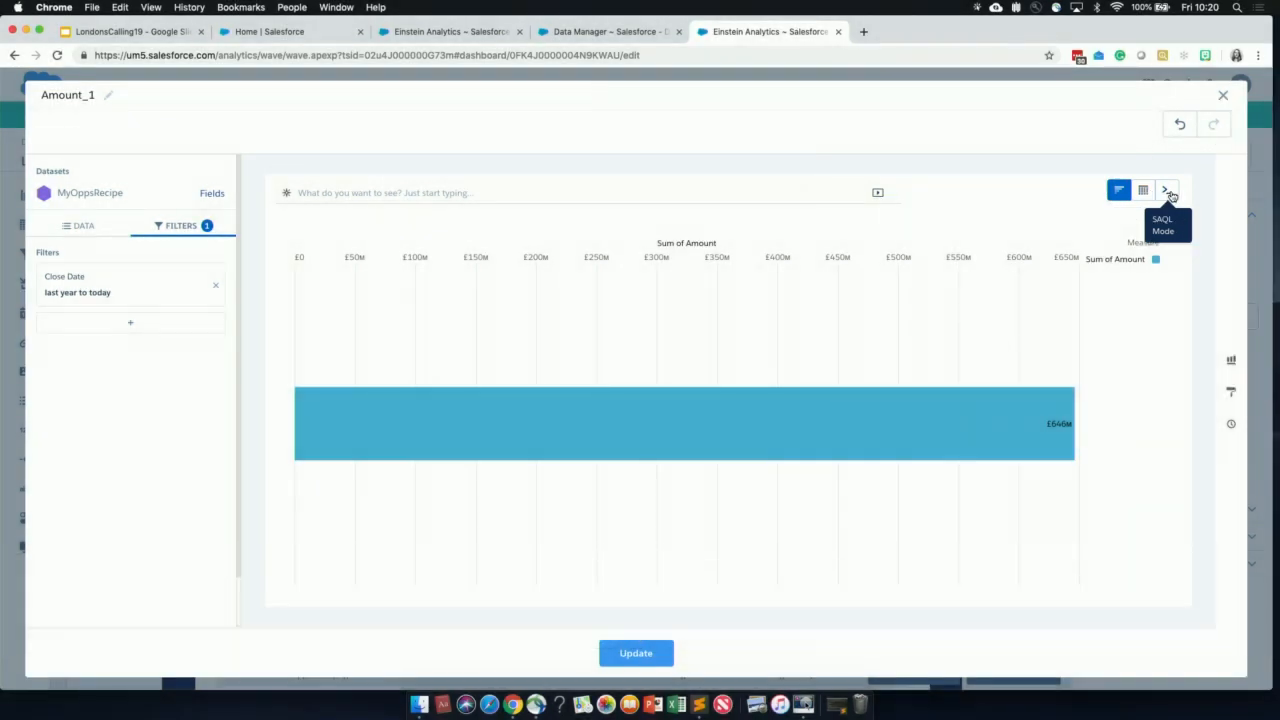
left_click(1168, 191)
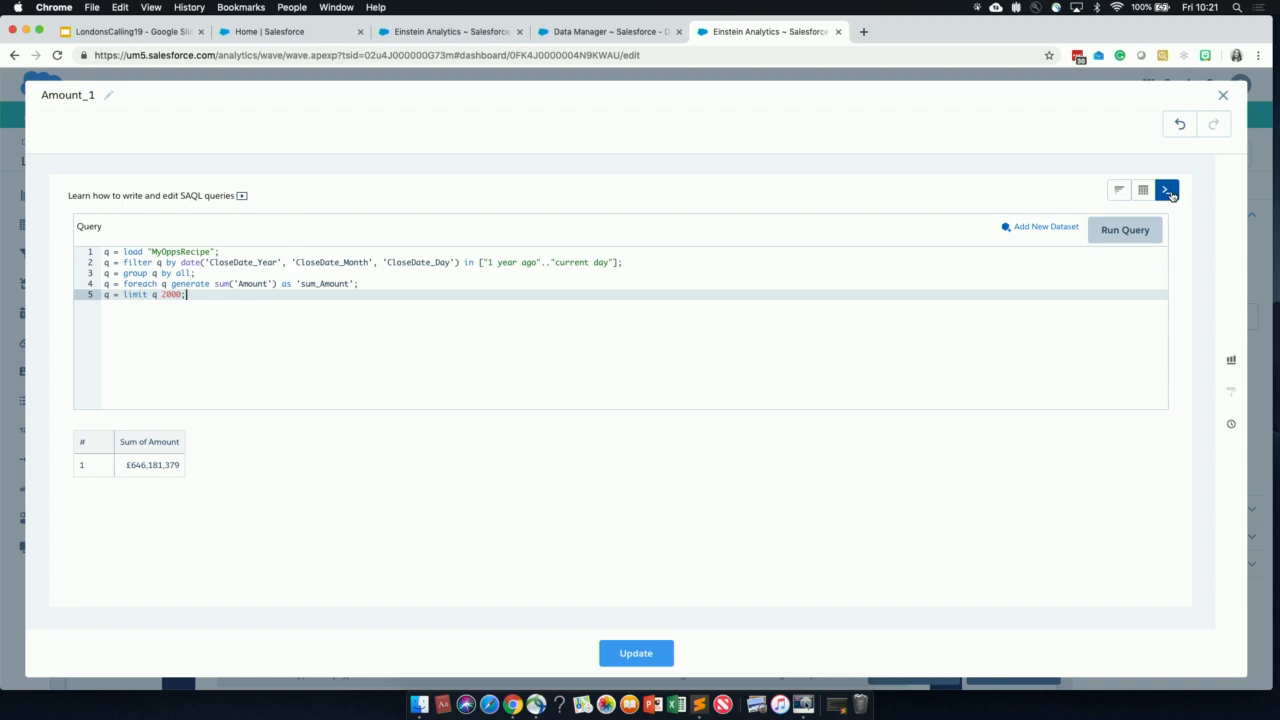
key("super+equal")
key("super+equal")
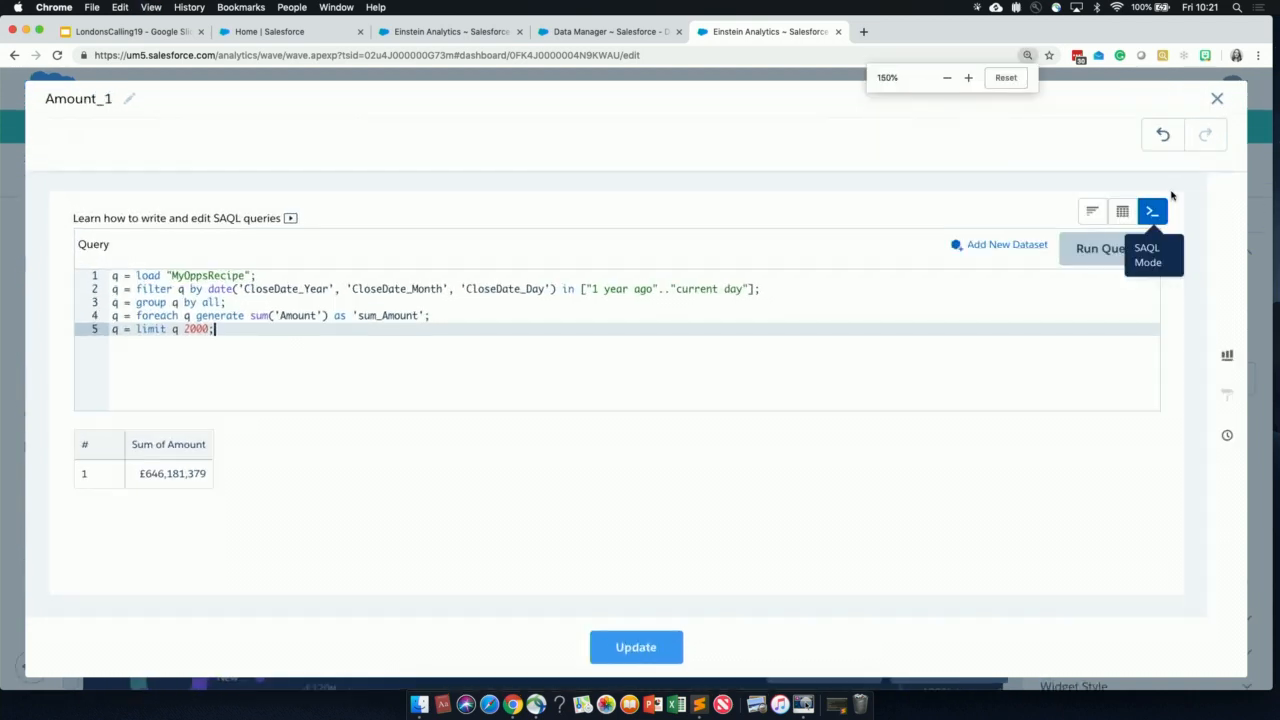
key("super+equal")
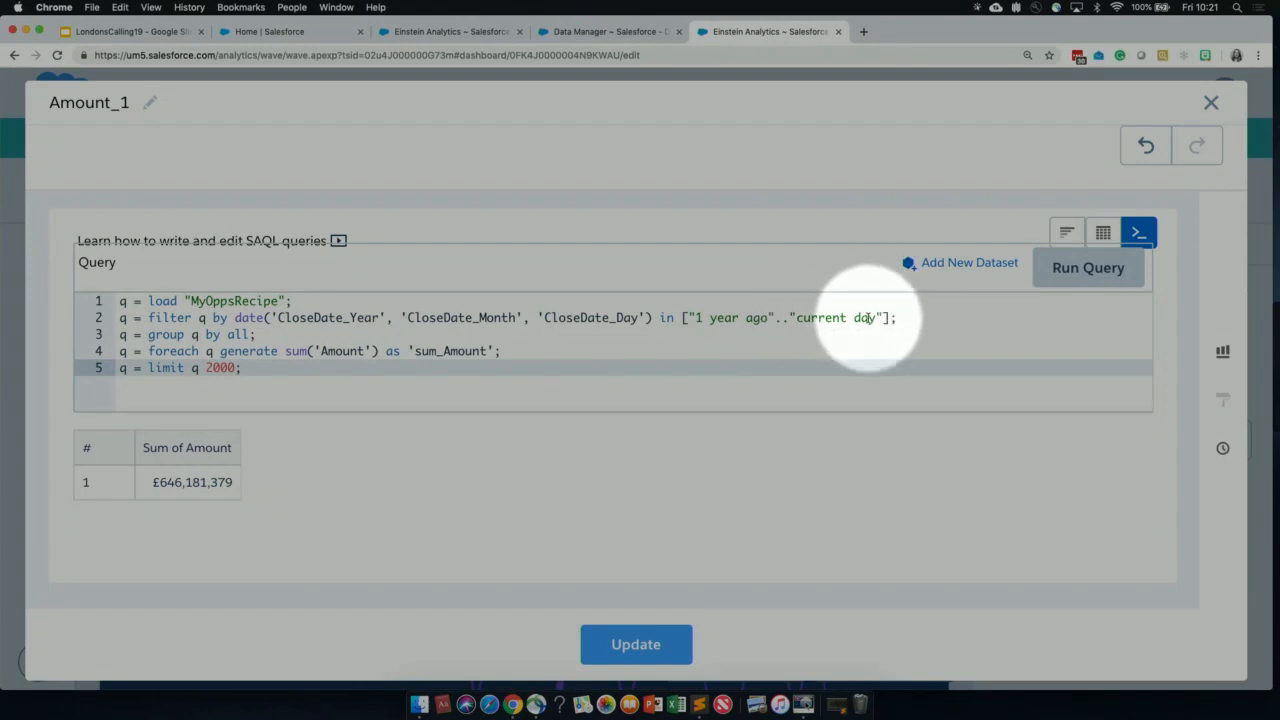
left_click(872, 317)
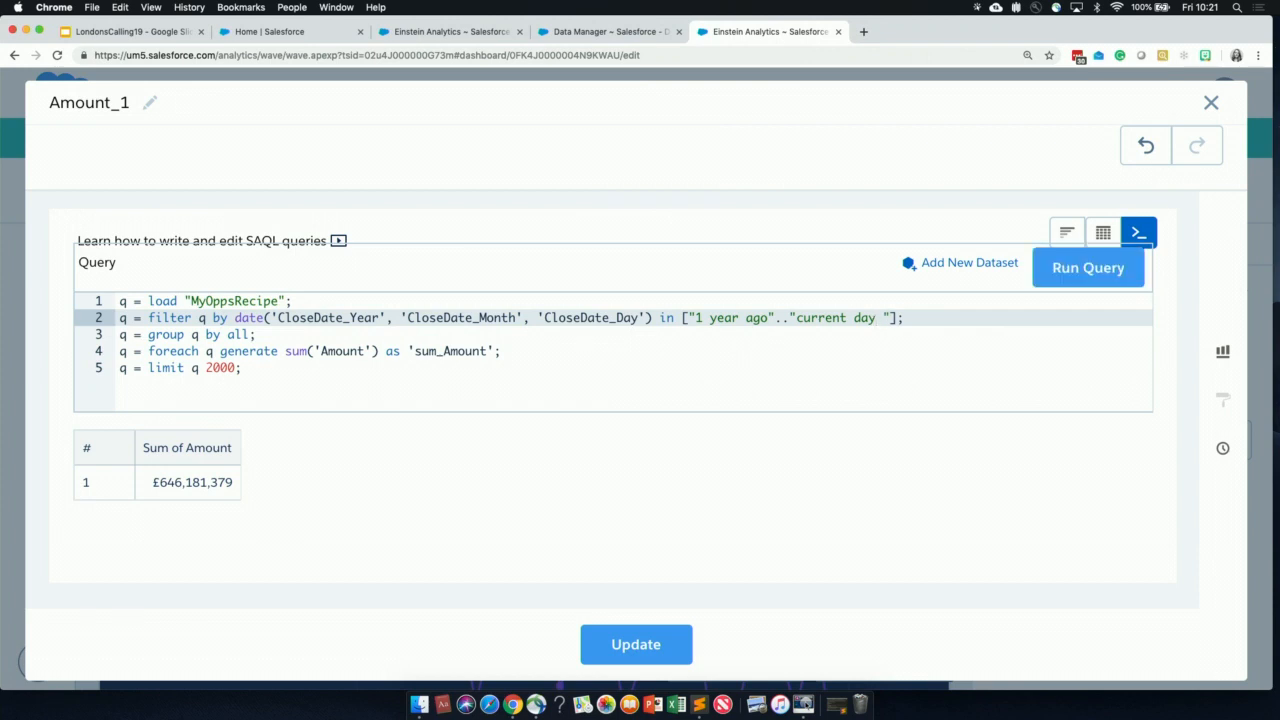
type("- 1 year")
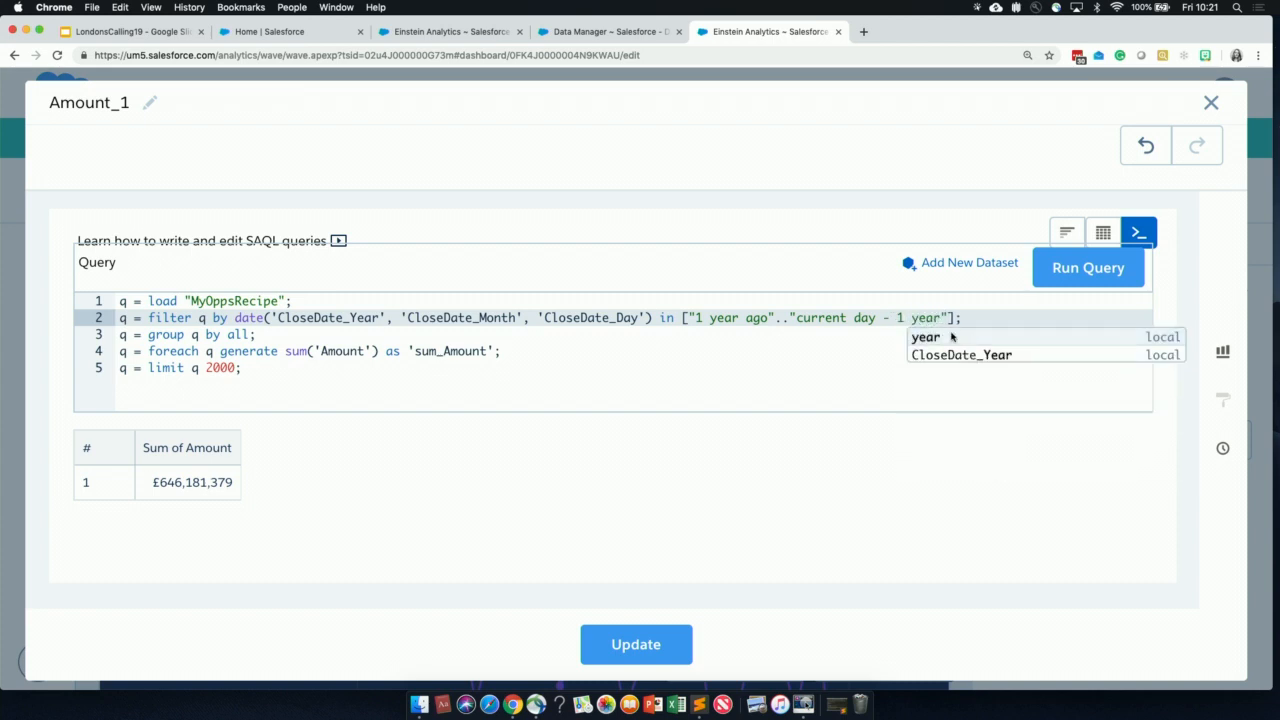
left_click(936, 292)
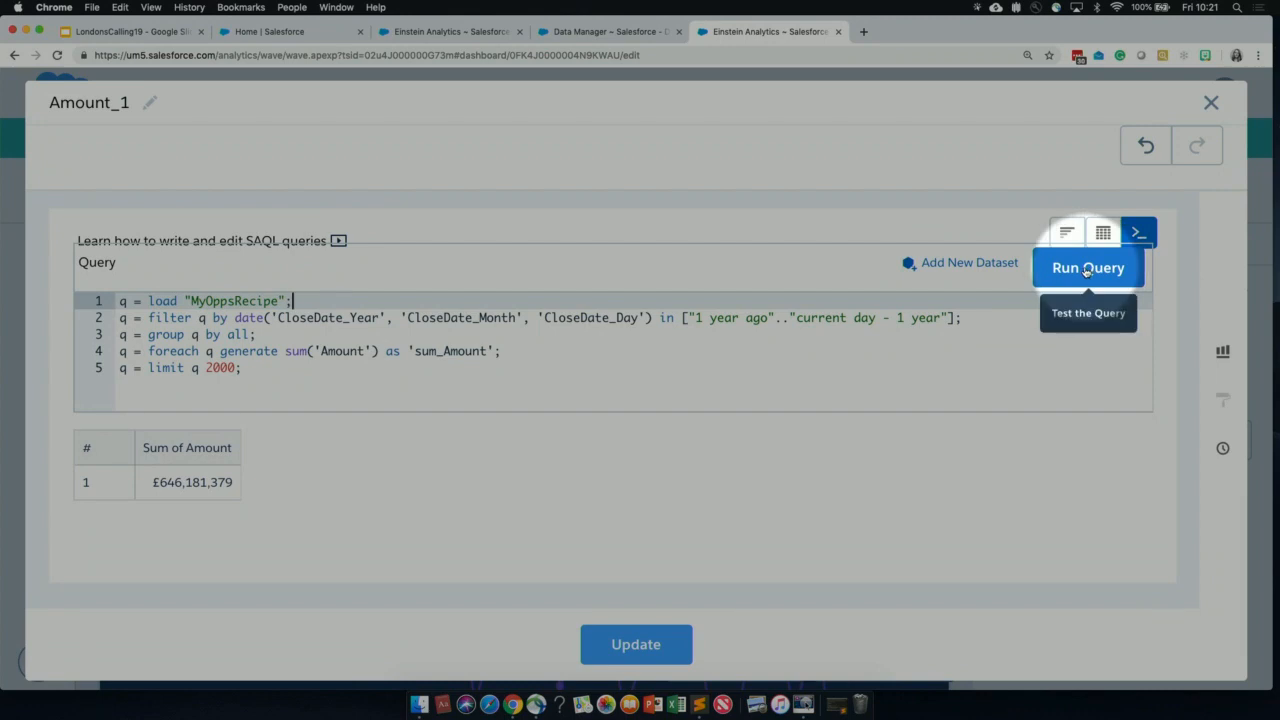
left_click(1087, 268)
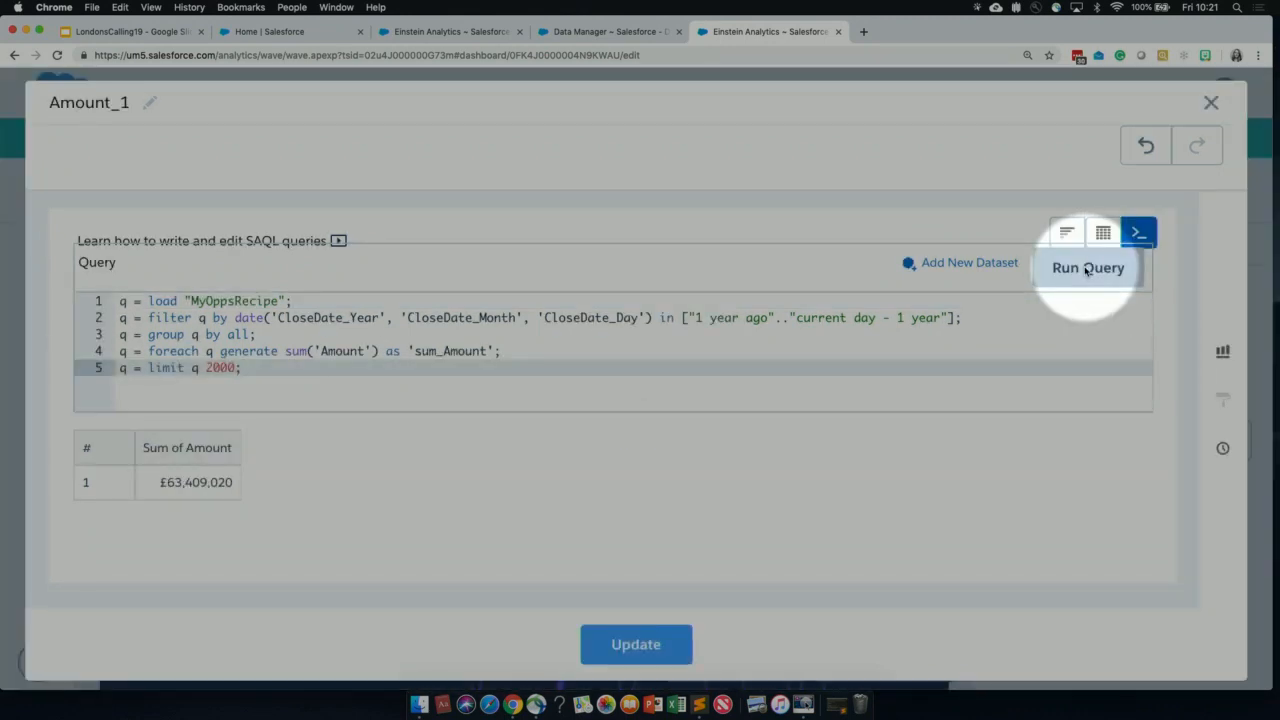
Update the YTD LY number widget with the edited SAQL query and save the dashboard
key("F1")
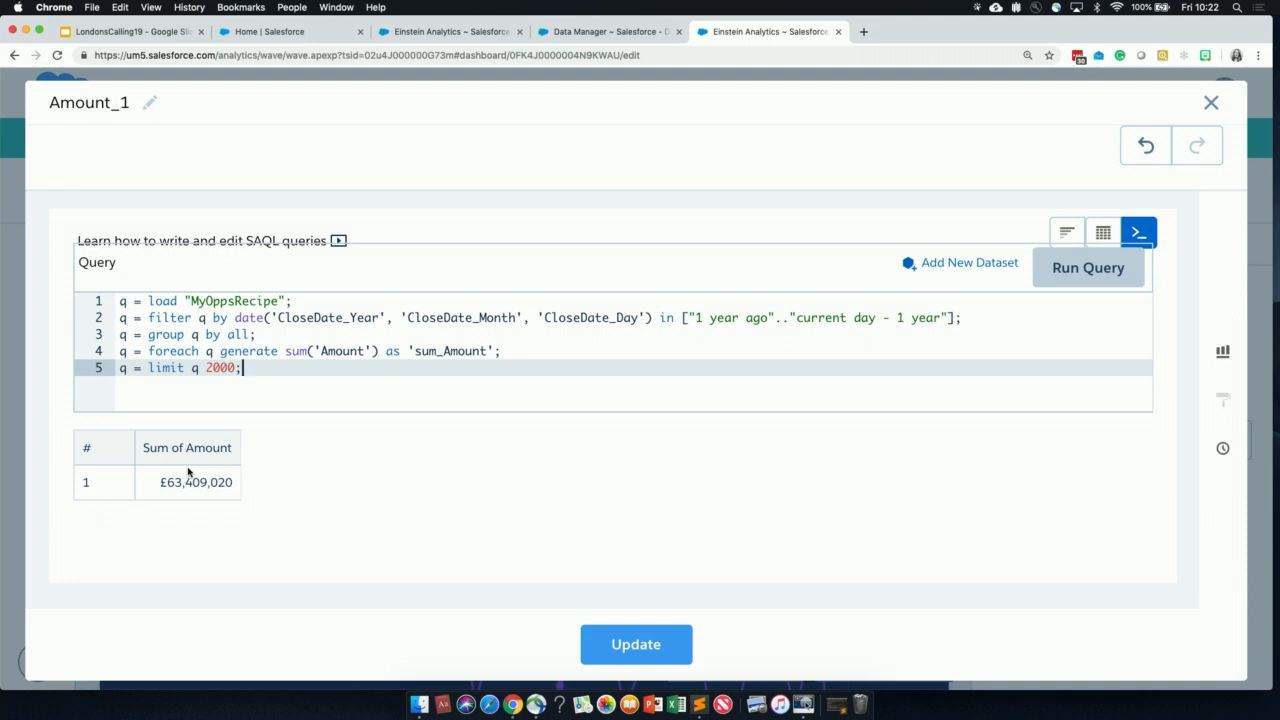
key("F1")
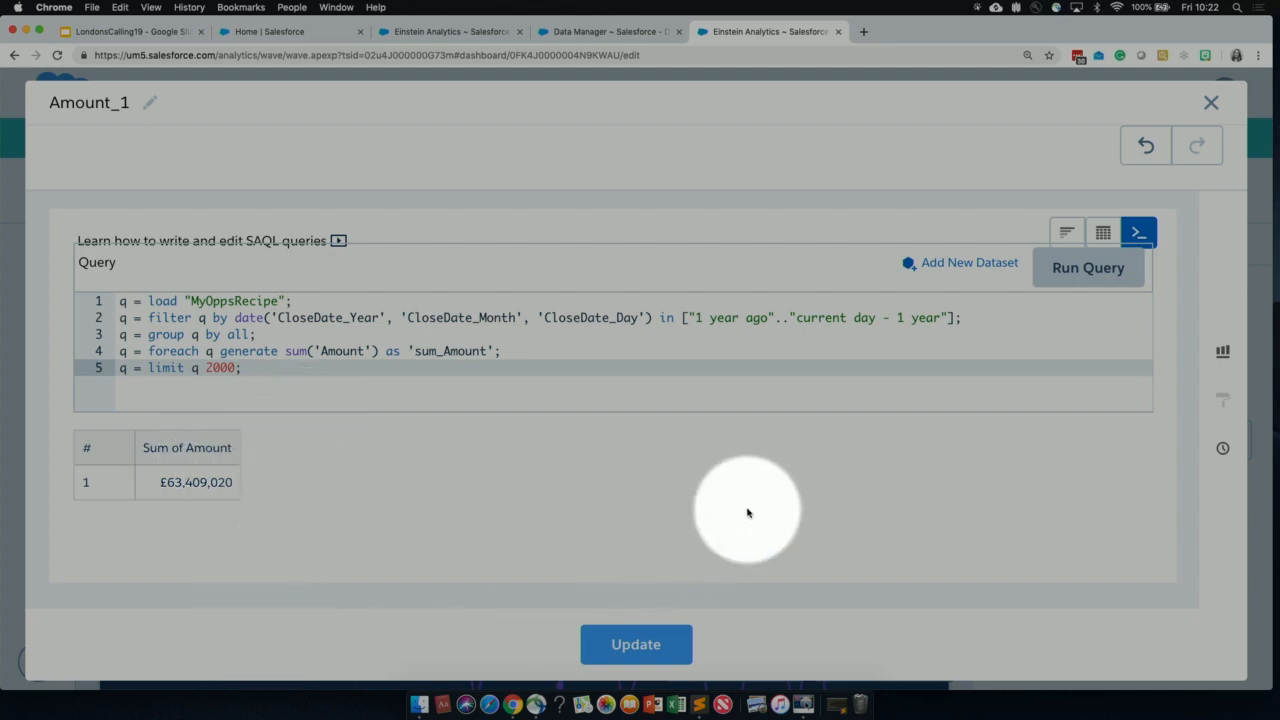
key("F1")
left_click(620, 645)
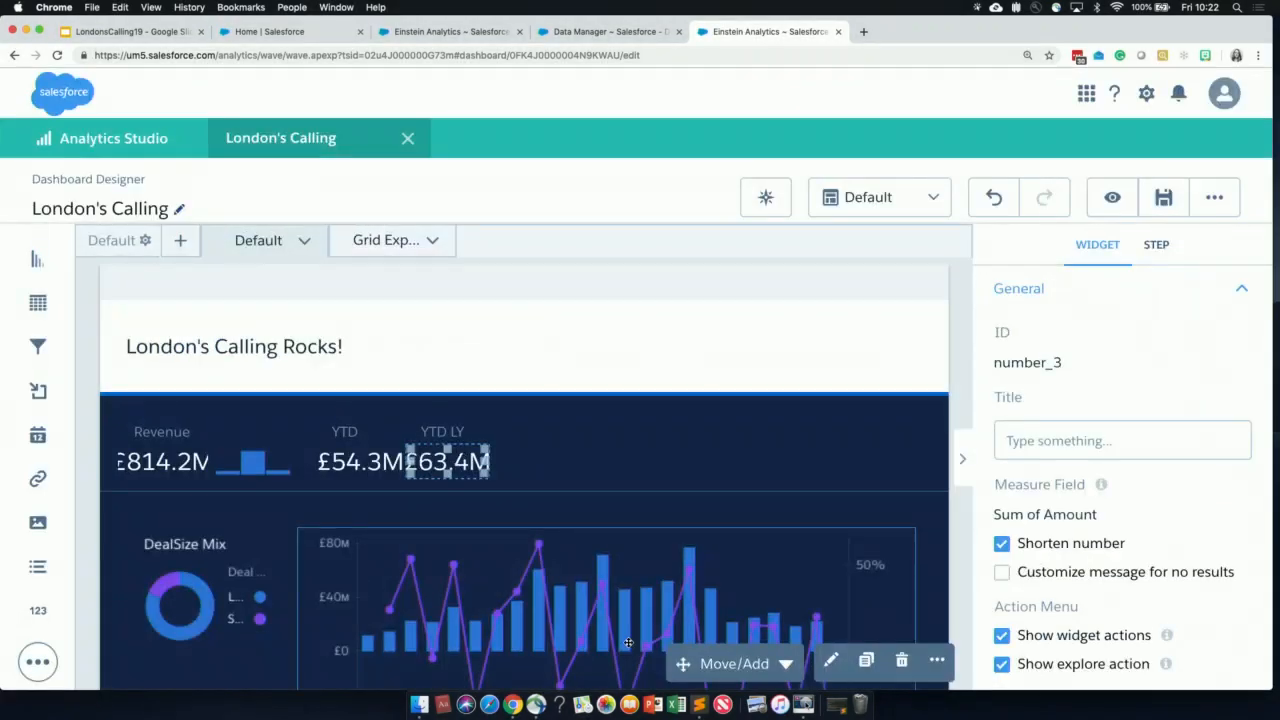
key("super+minus")
key("super+minus")
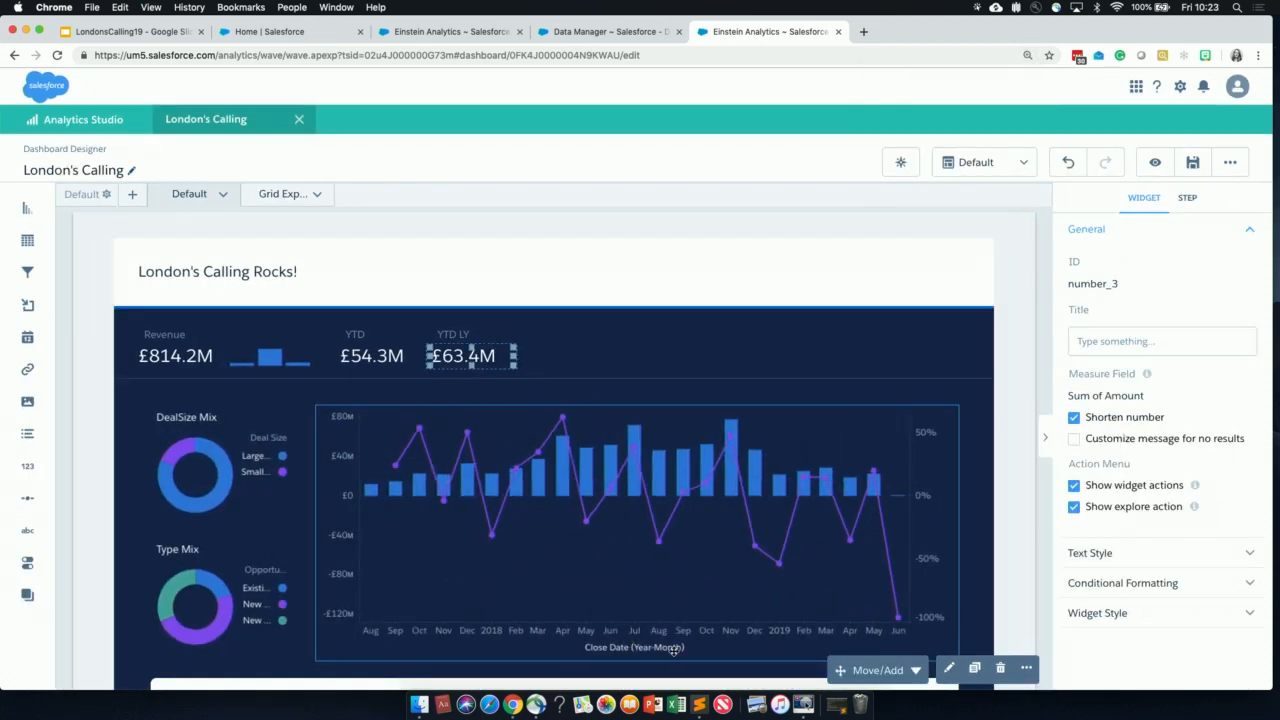
scroll(673, 649, "down", 1)
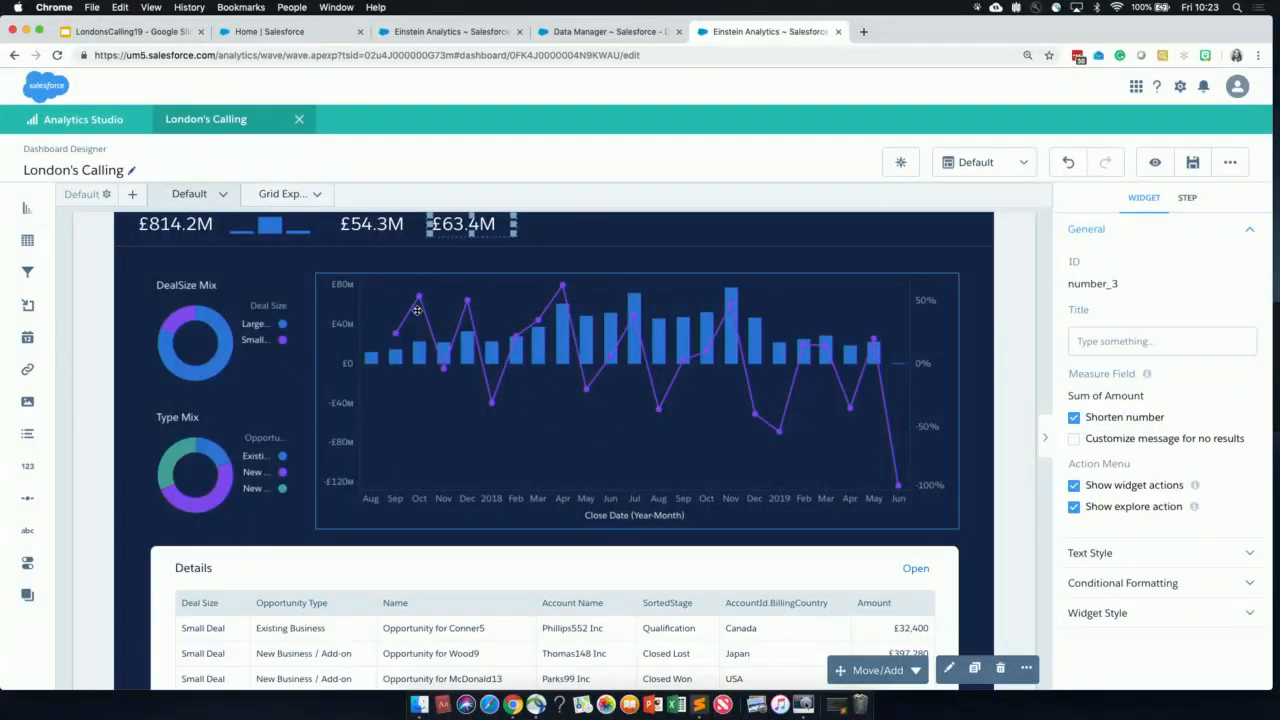
left_click(97, 366)
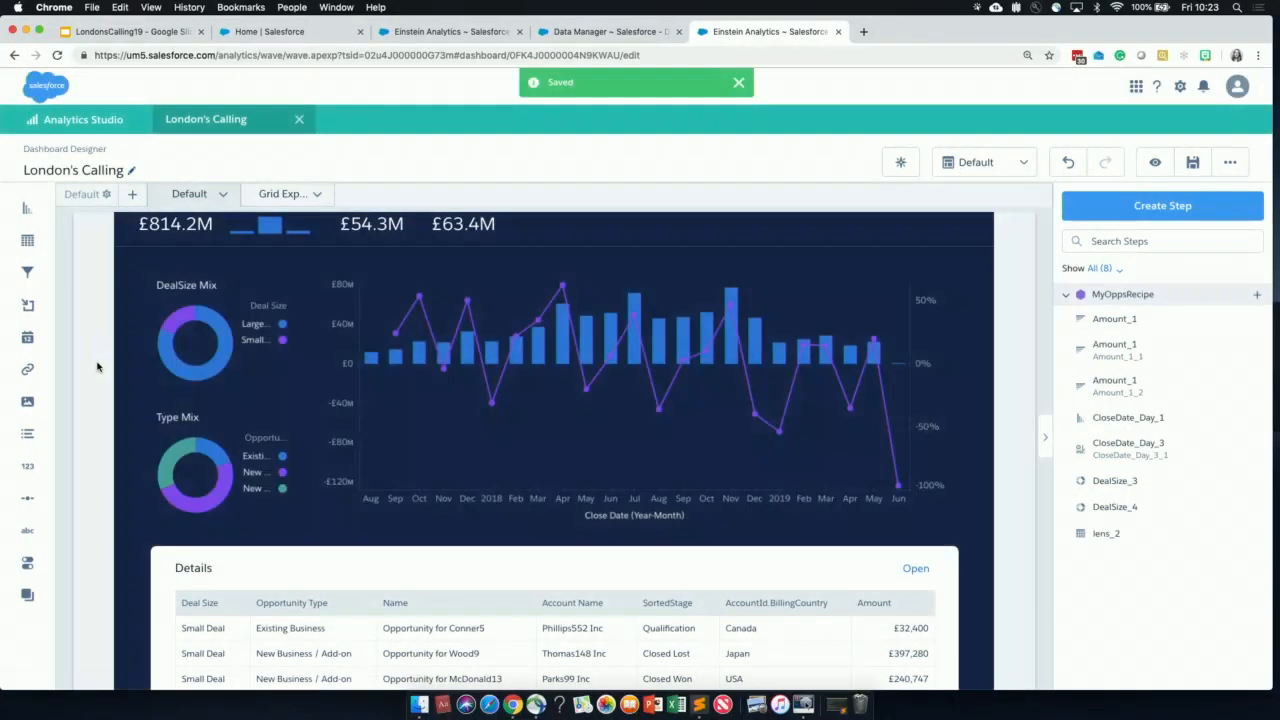
Open the query behind the Details table for editing, continuing past the notice about other affected widgets
scroll(305, 408, "down", 3)
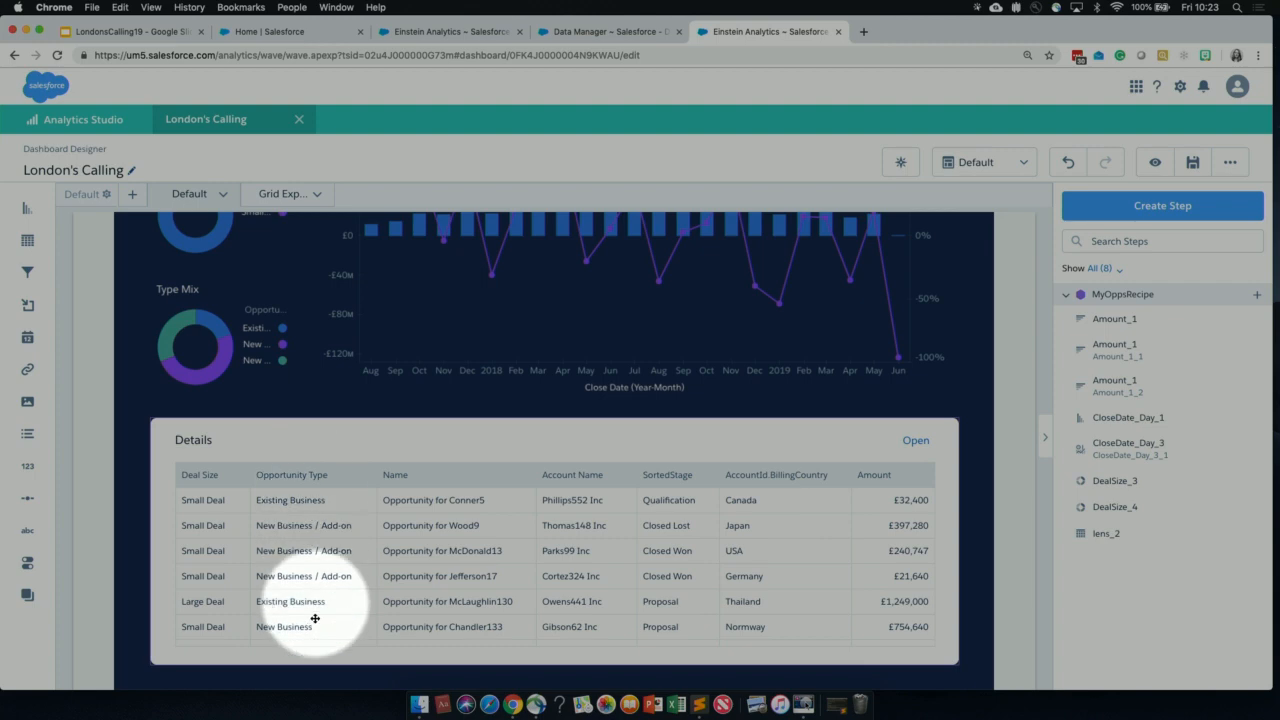
key("F1")
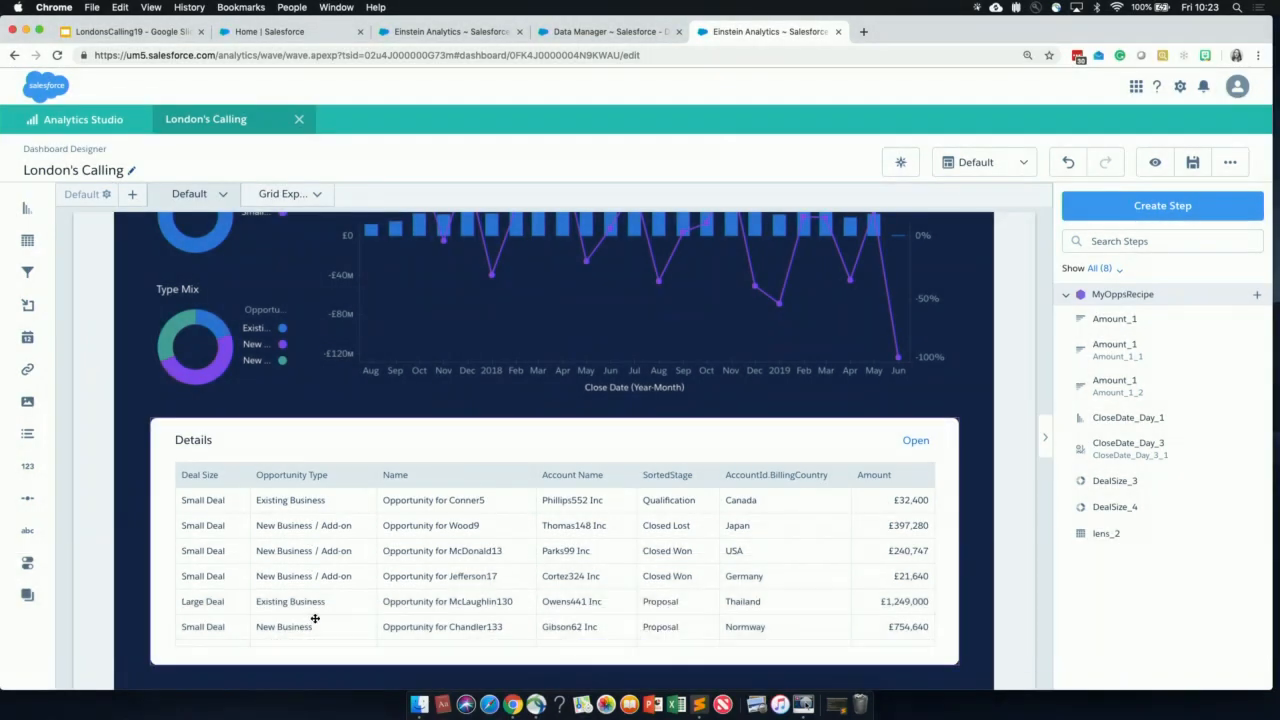
left_click(451, 482)
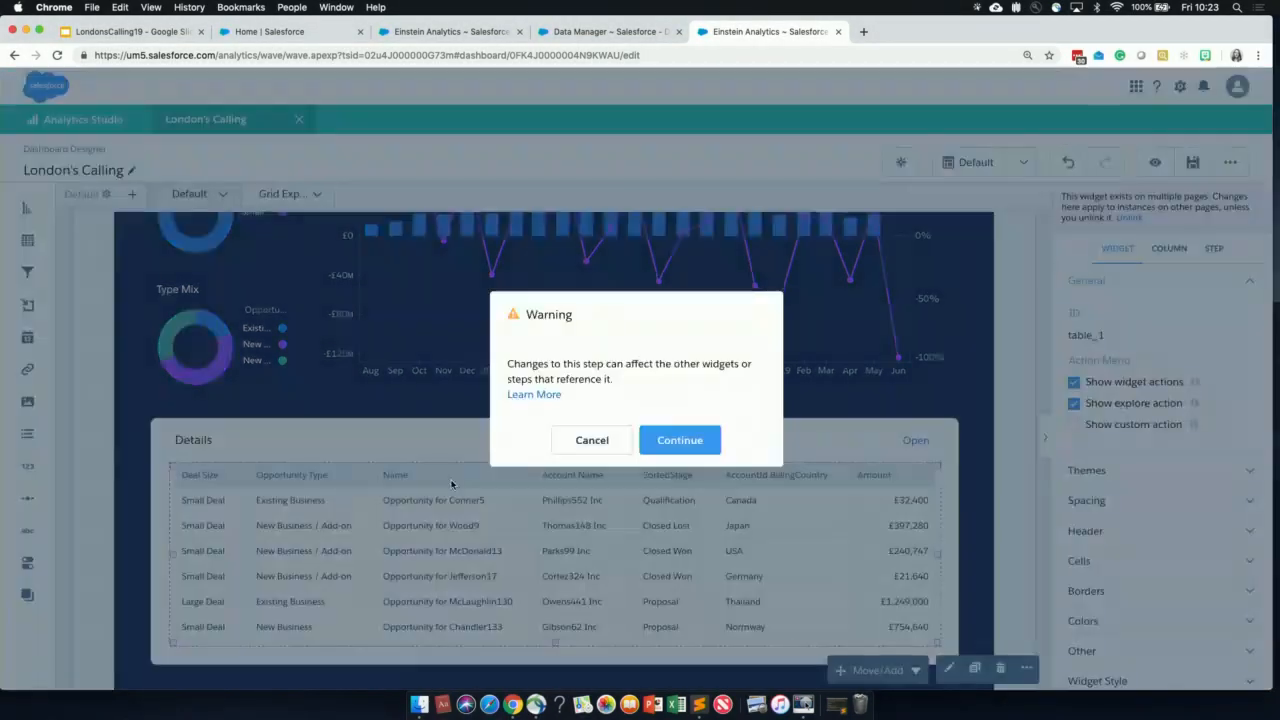
key("F1")
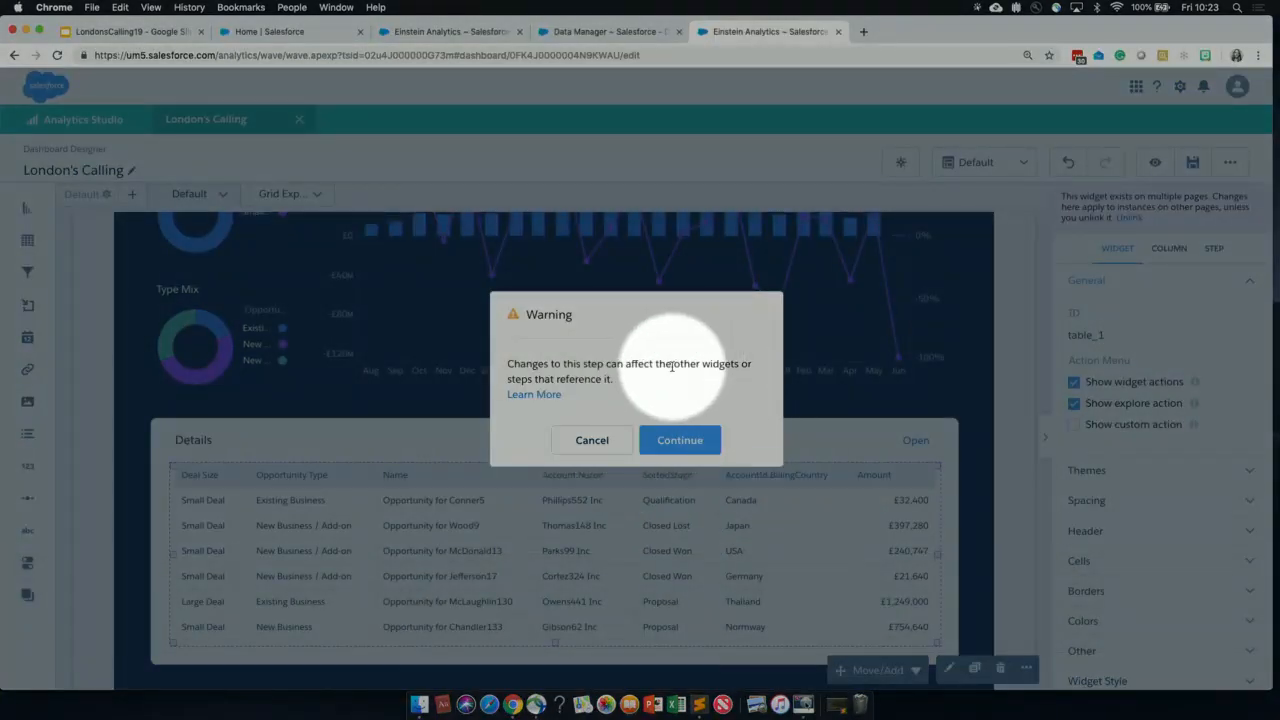
key("F1")
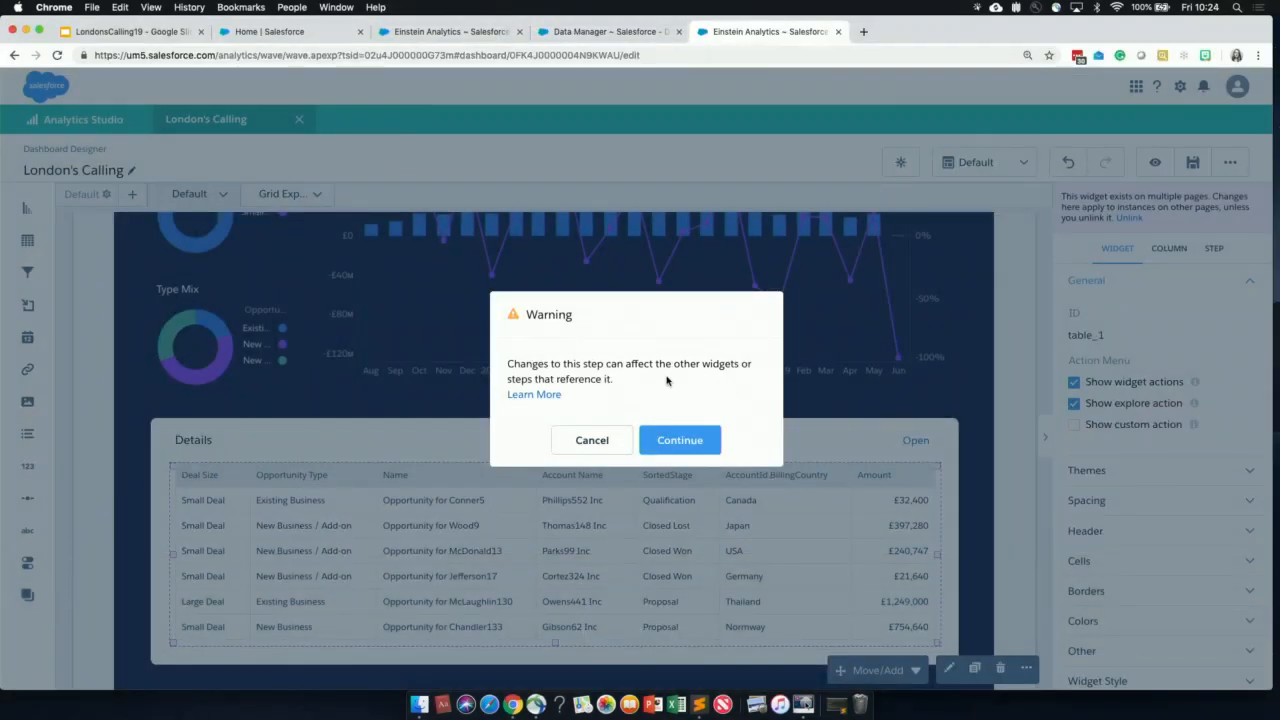
left_click(676, 450)
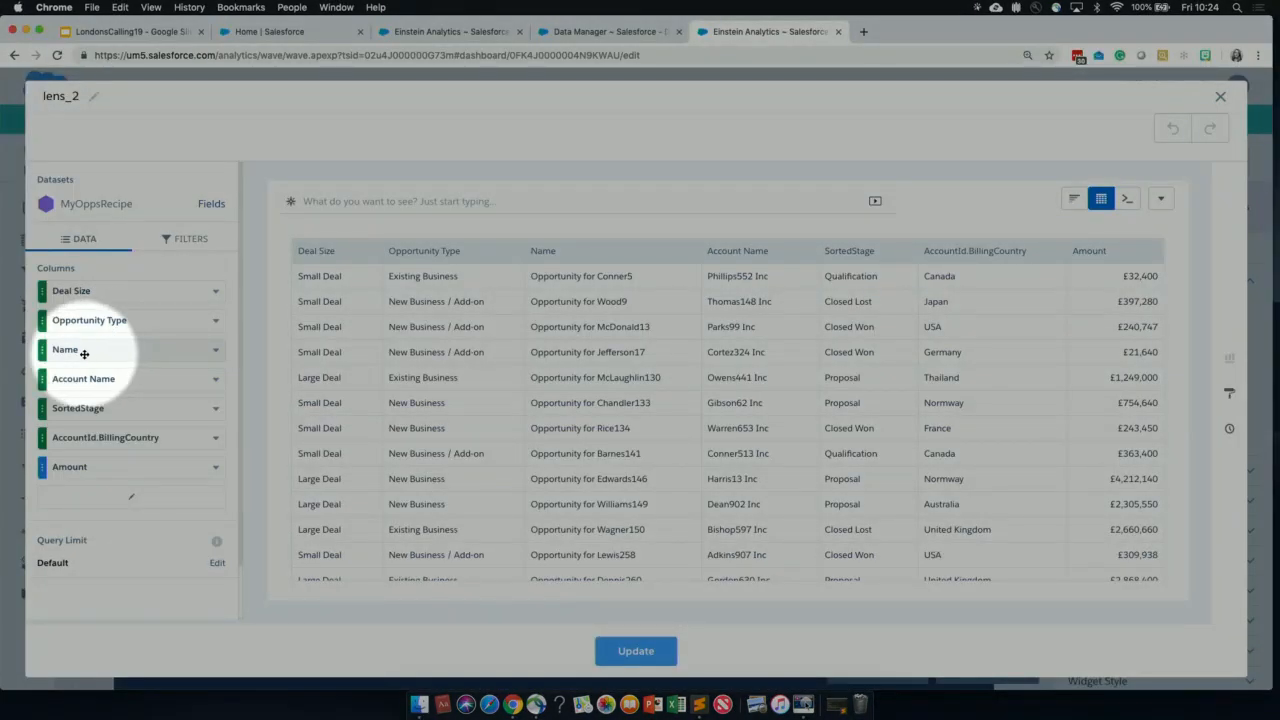
left_click(84, 354)
left_click_drag(84, 352, 85, 288)
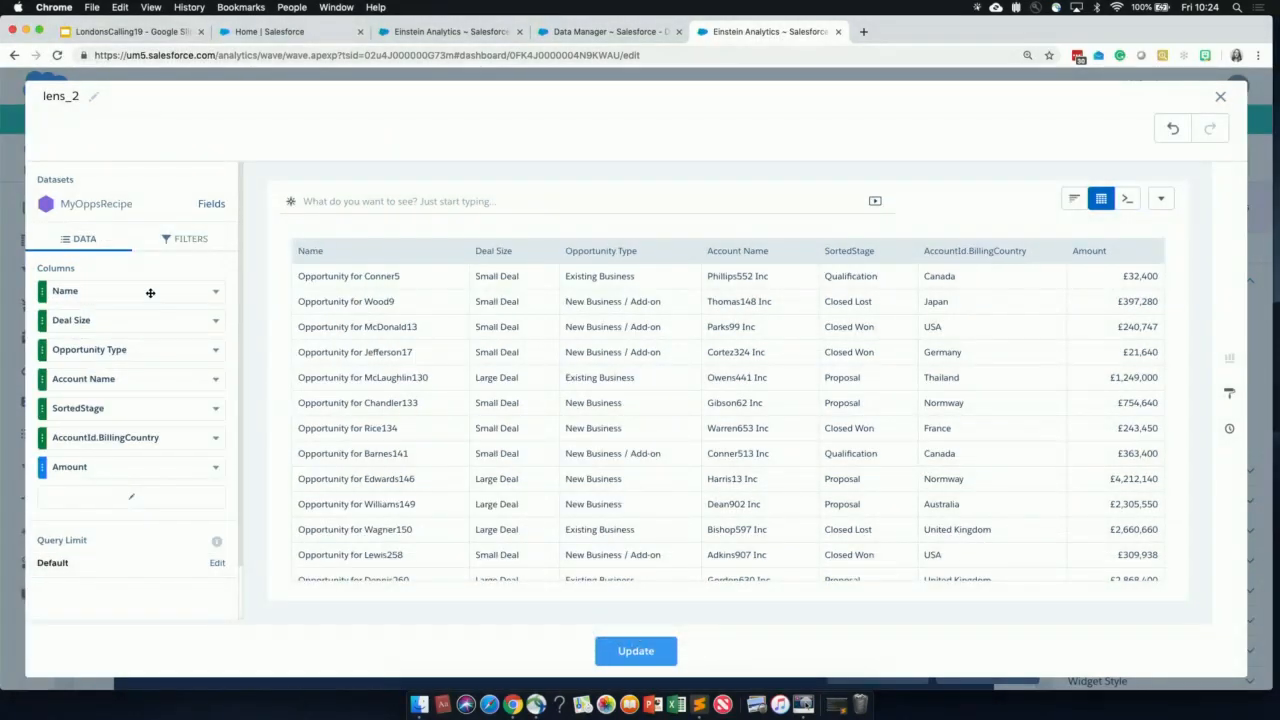
key("F1")
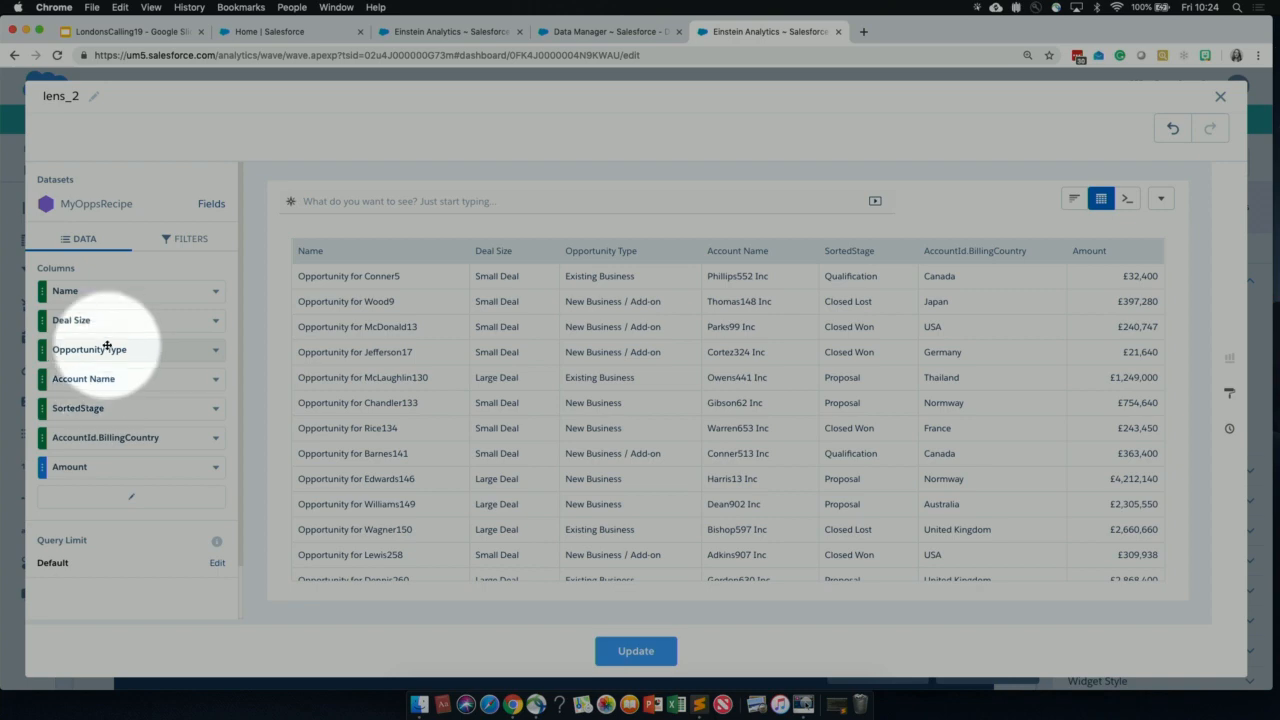
key("F1")
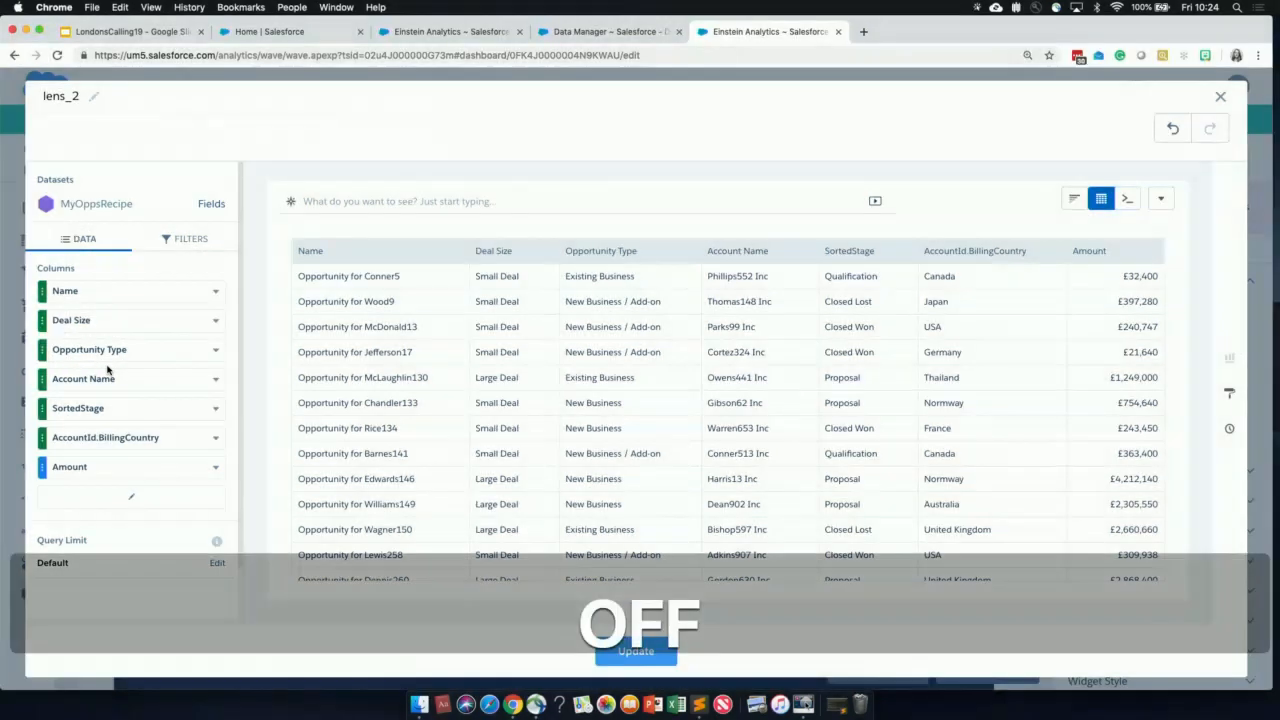
key("F1")
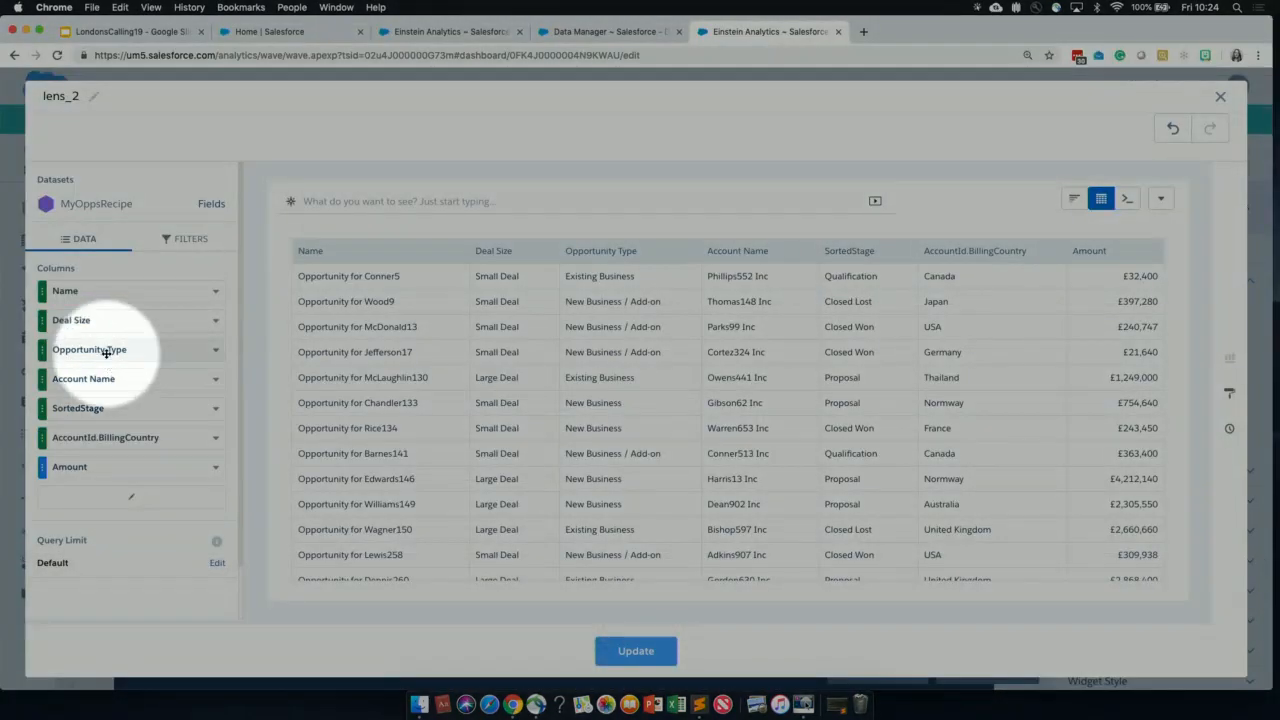
left_click_drag(98, 379, 110, 325)
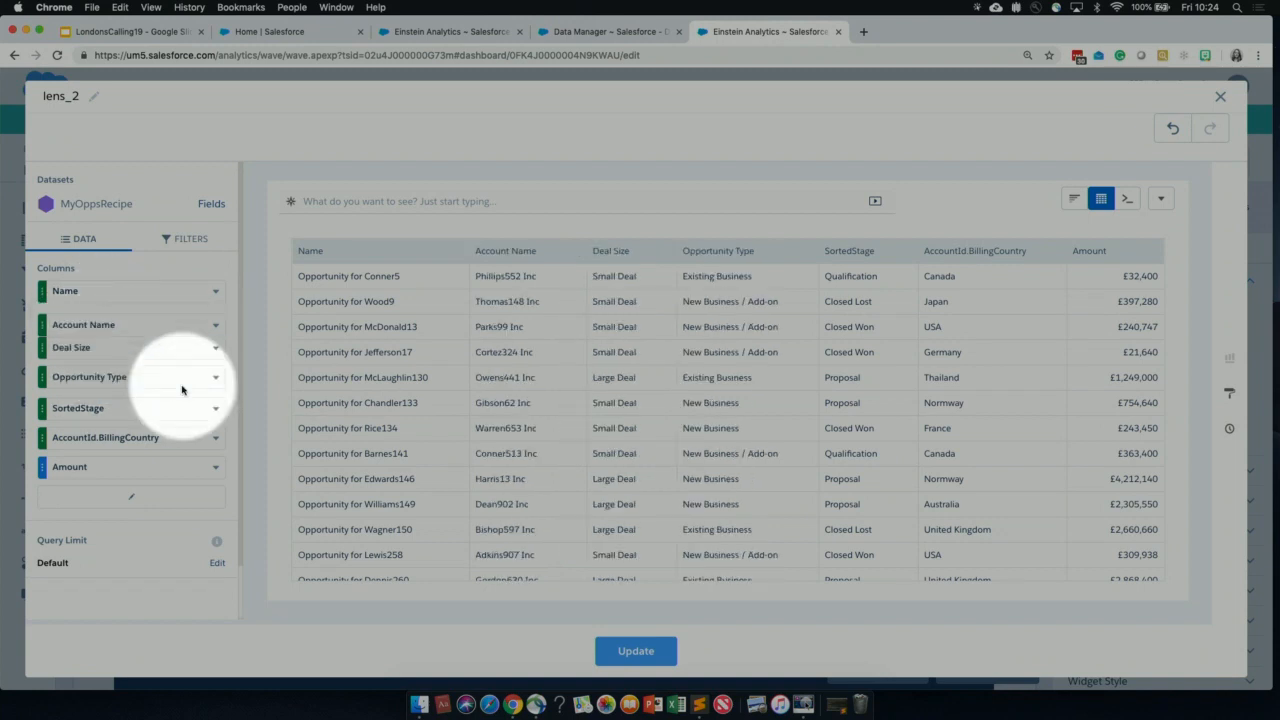
key("F1")
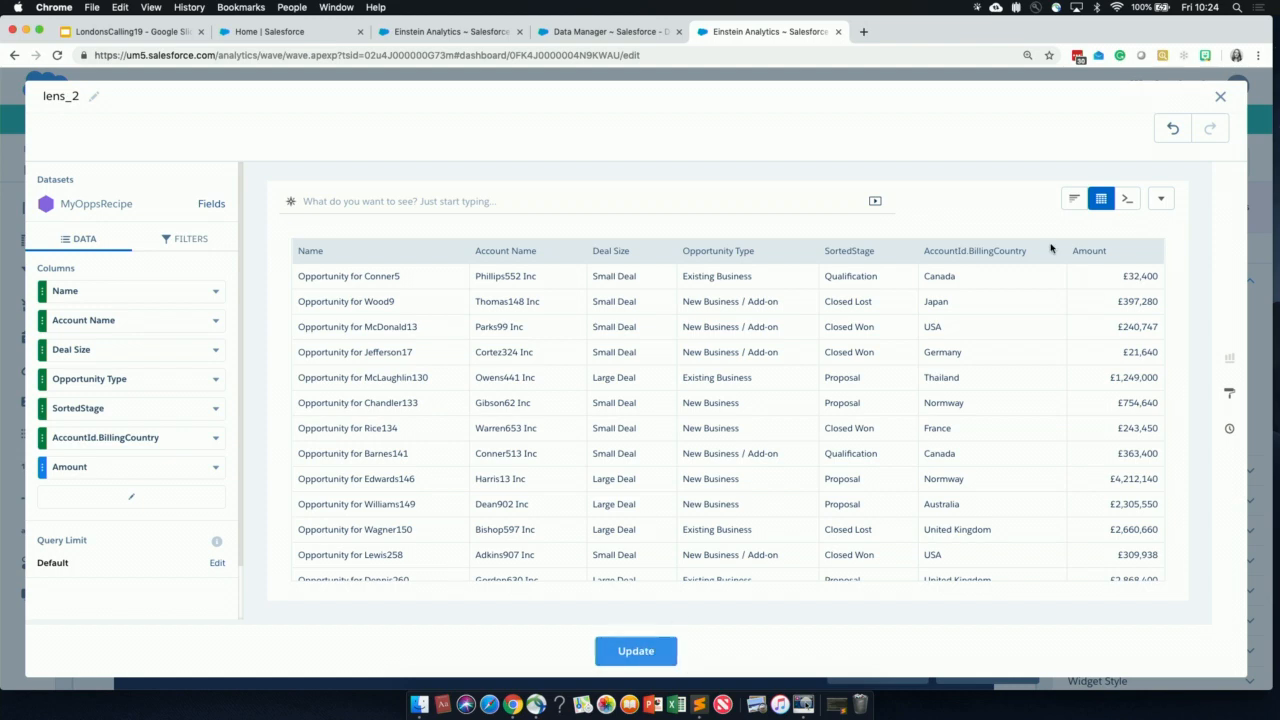
left_click(1219, 100)
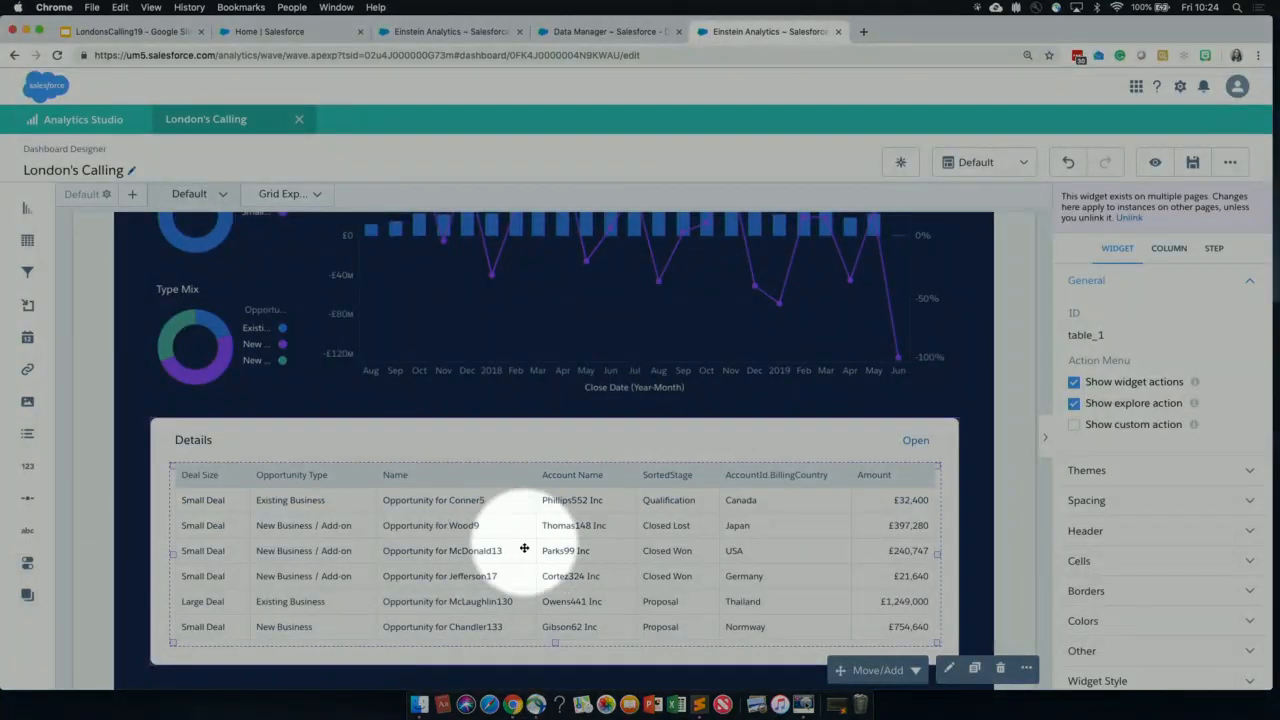
Reorder the Details table's query columns so Name and Account Name come first, update the table and save the dashboard
double_click(533, 551)
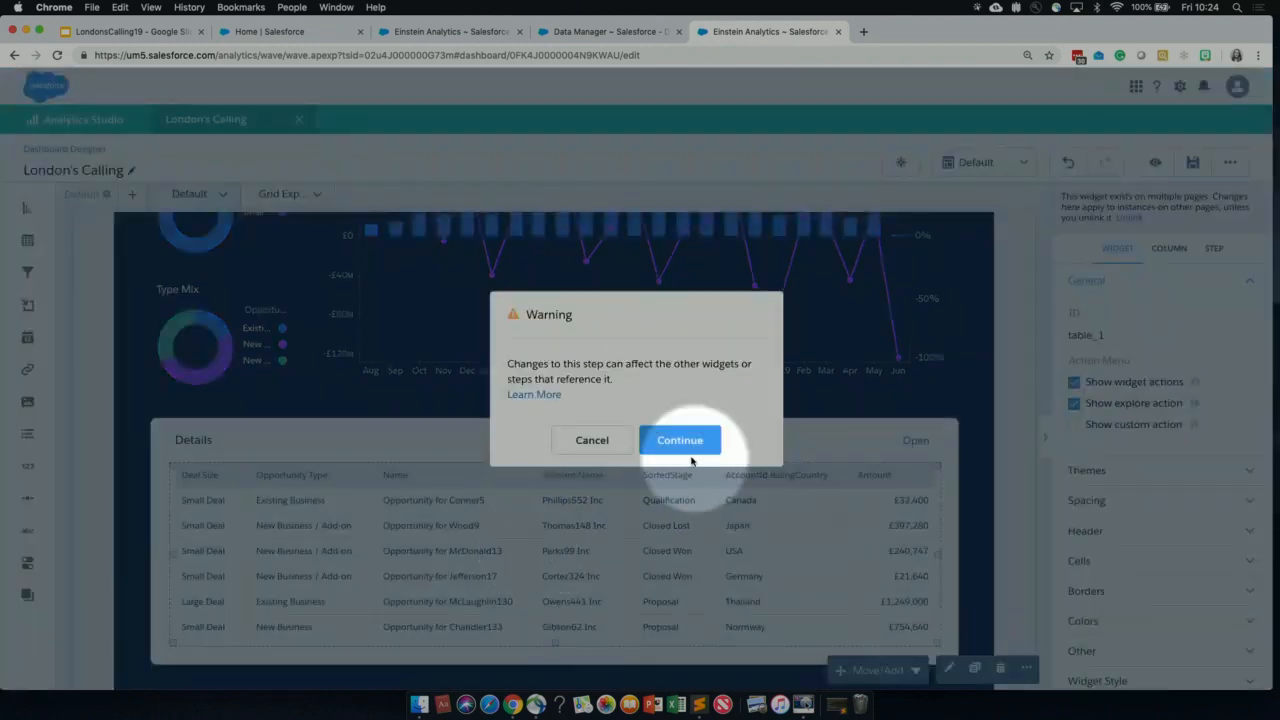
left_click(679, 441)
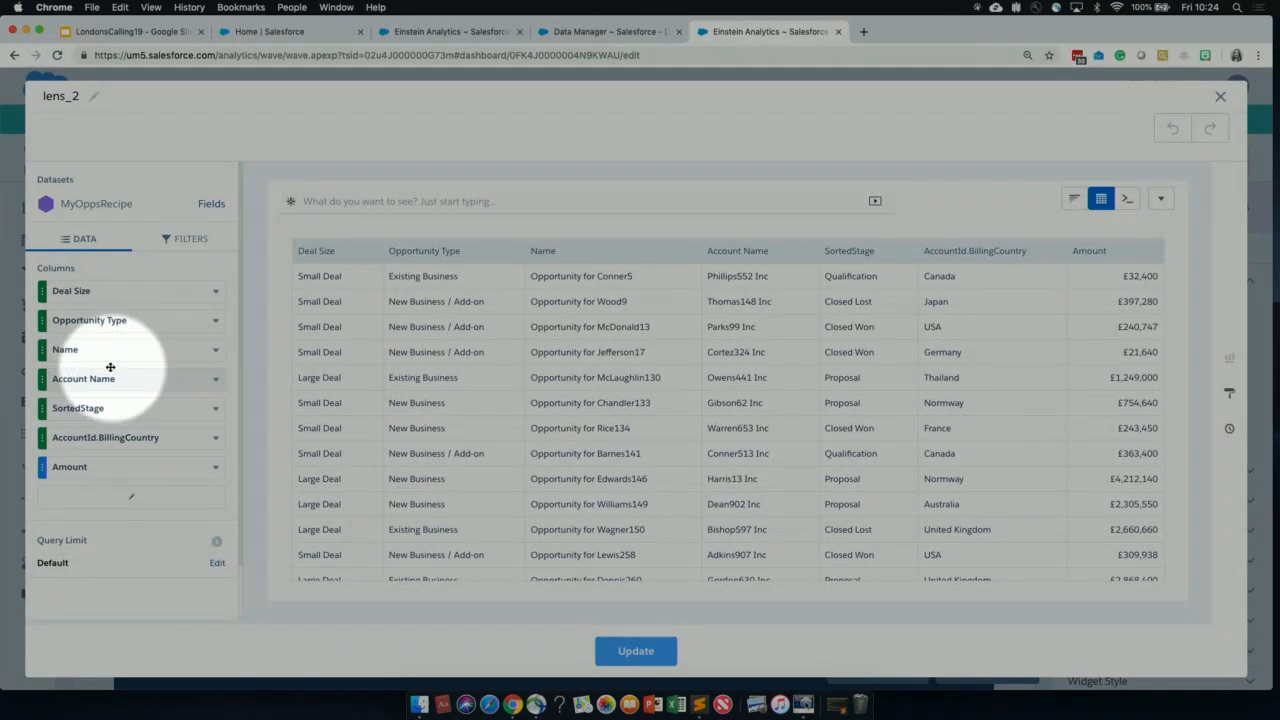
left_click_drag(104, 358, 100, 292)
left_click_drag(97, 379, 90, 318)
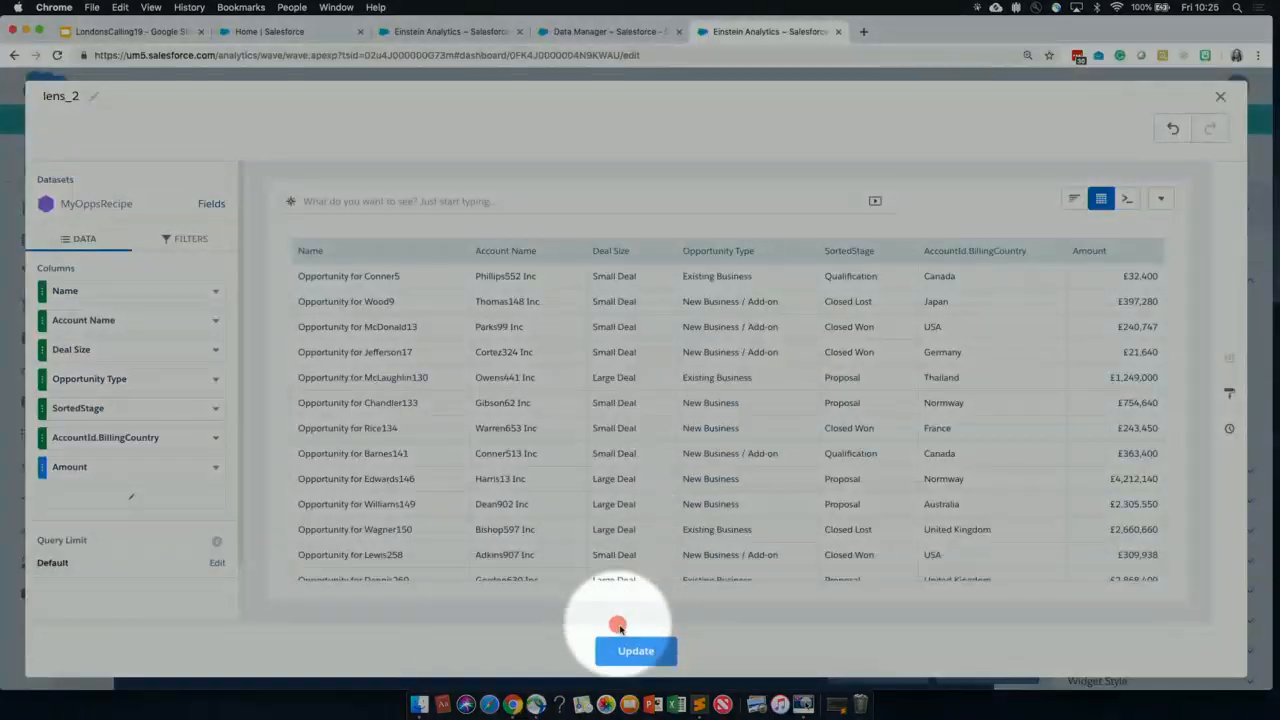
left_click(632, 650)
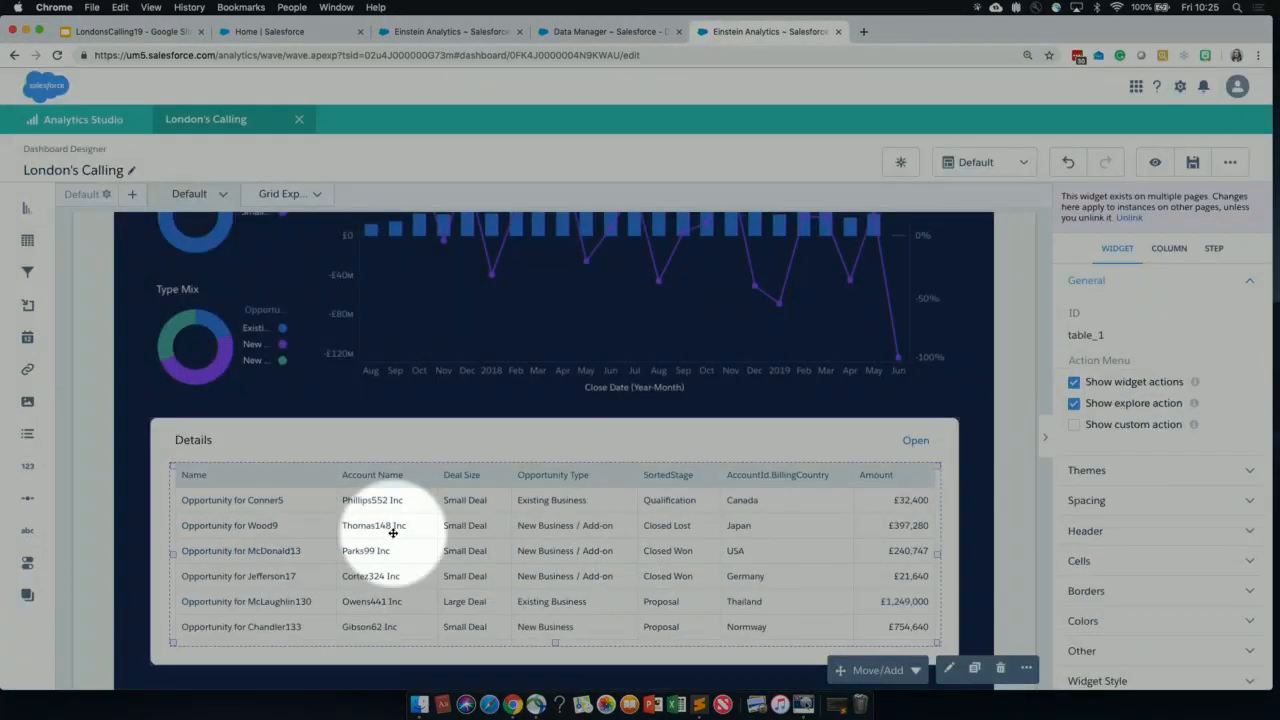
key("F1")
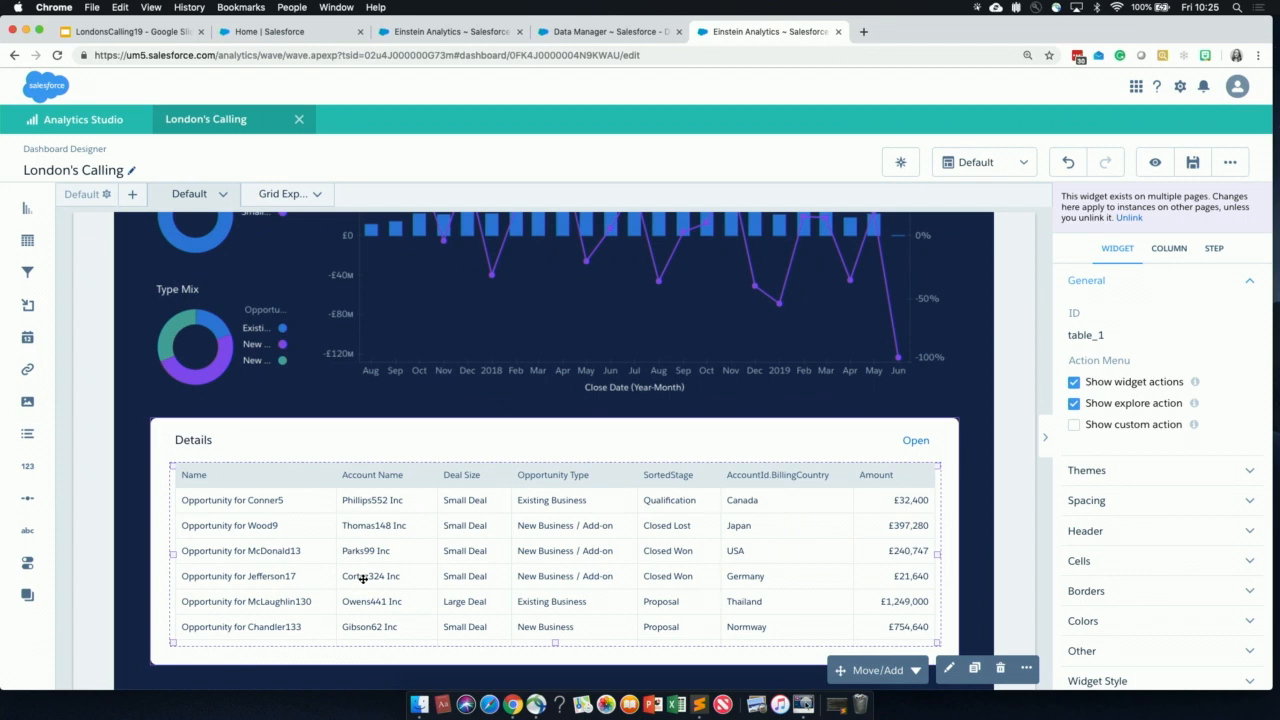
key("super+s")
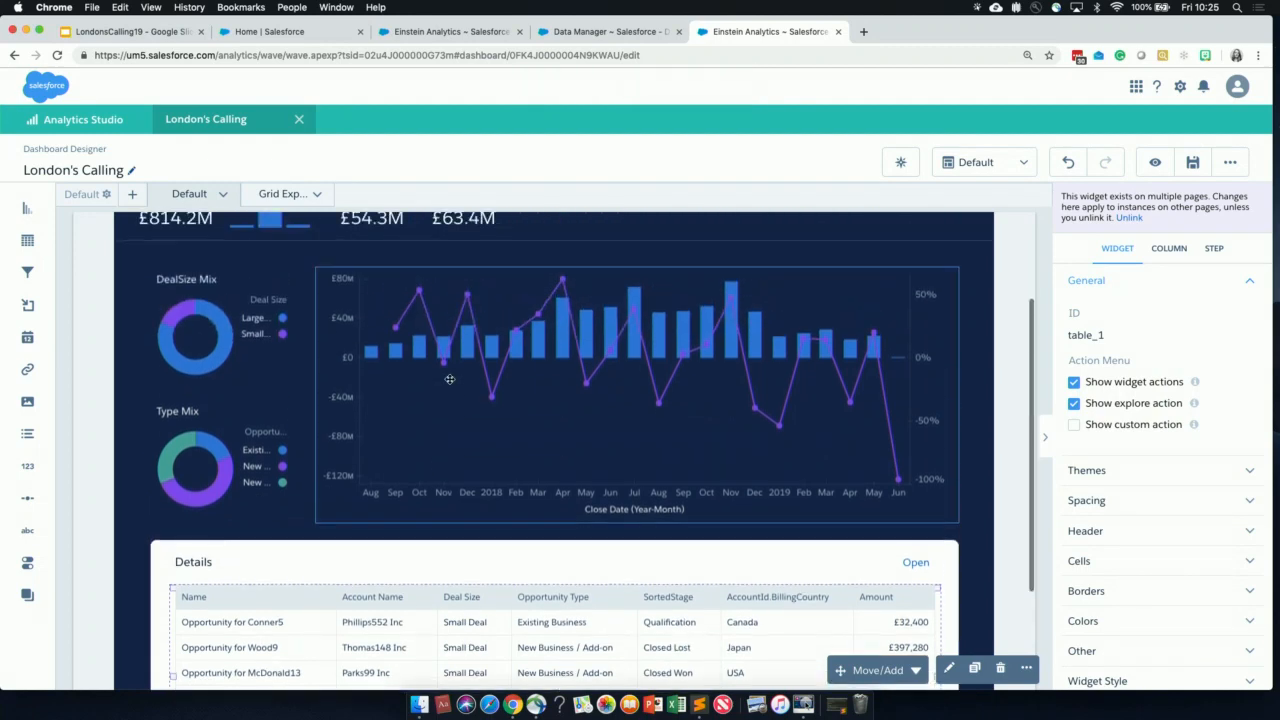
Narrow the "London's Calling Rocks!" text widget to about its text length on both the Default page and the expanded grid page
scroll(449, 379, "up", 3)
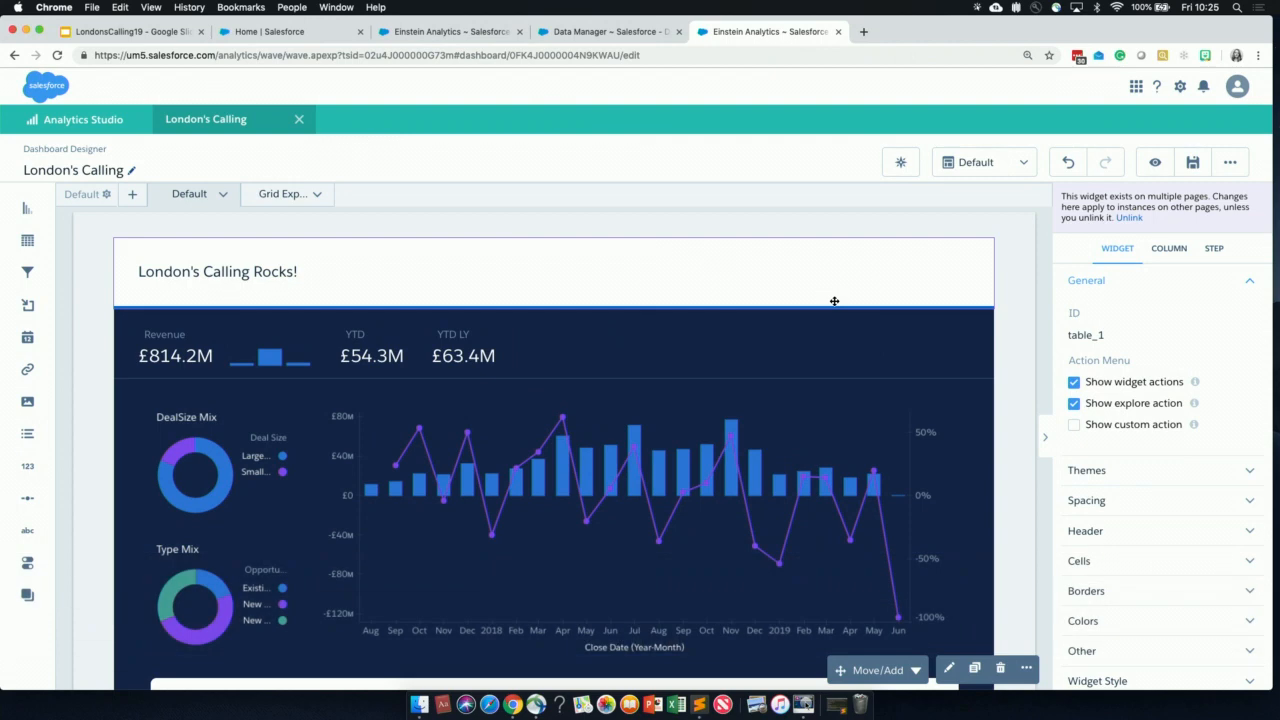
left_click(270, 272)
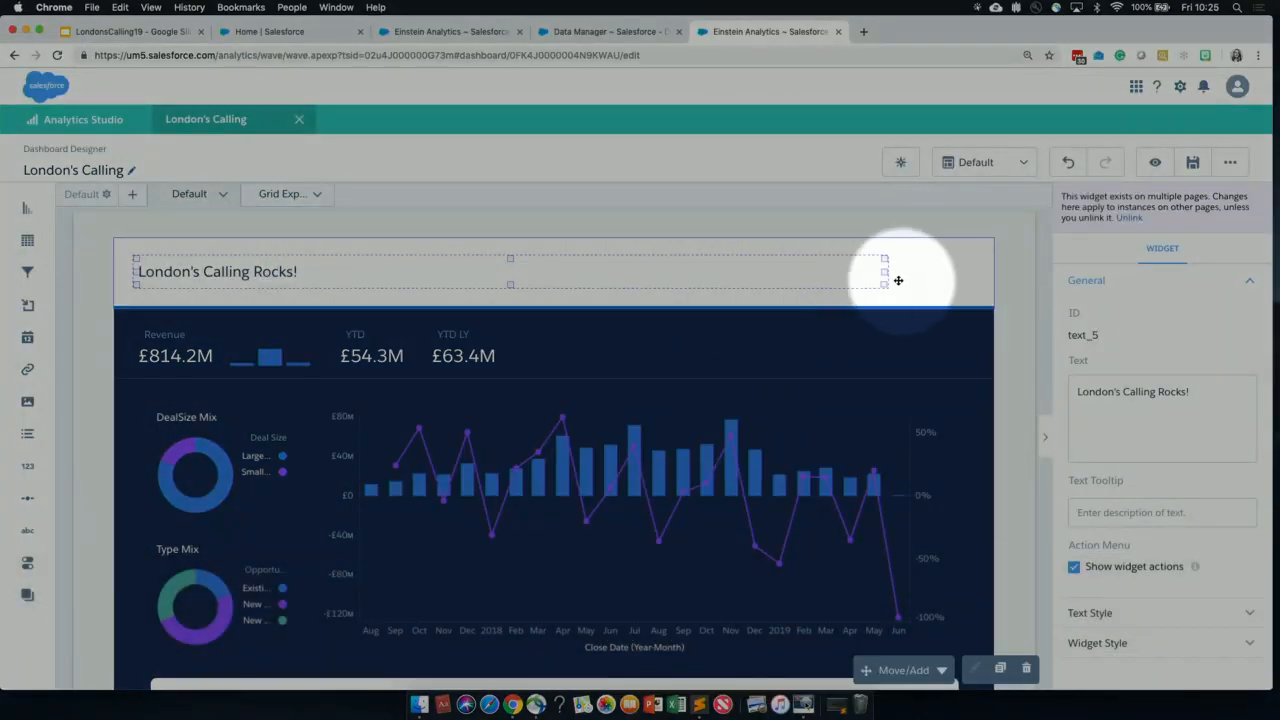
left_click_drag(885, 272, 308, 256)
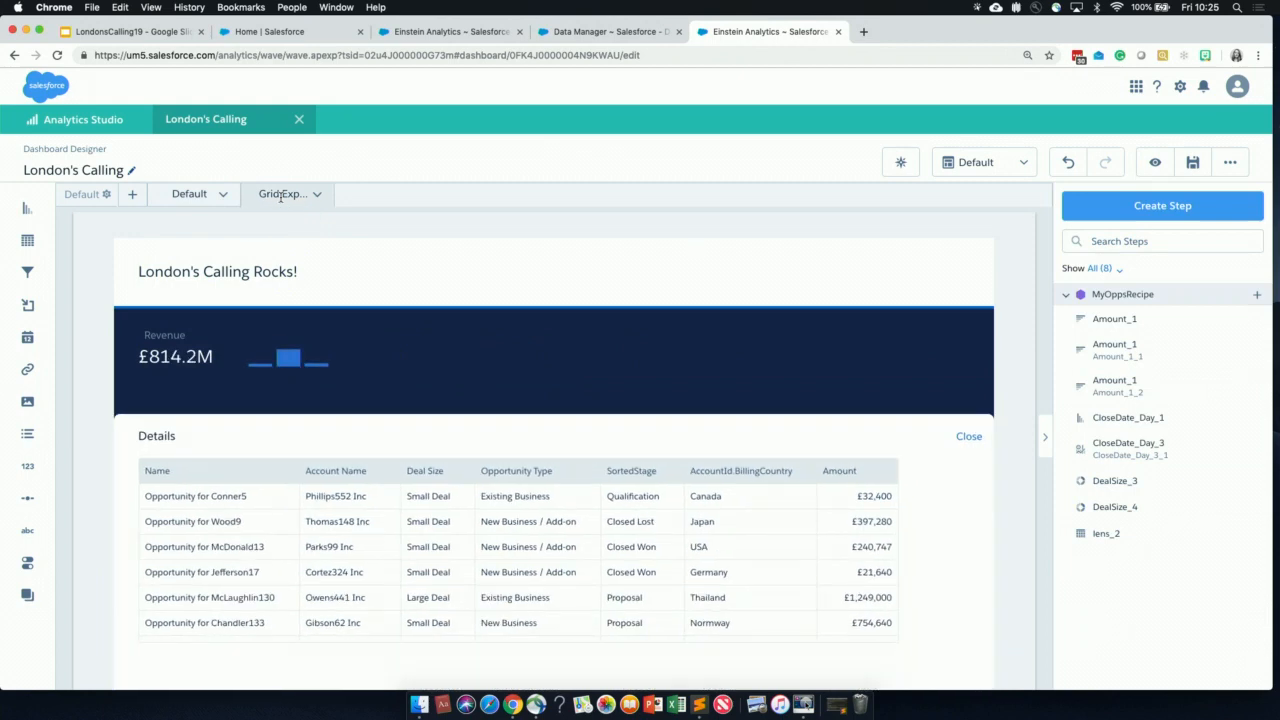
left_click(371, 277)
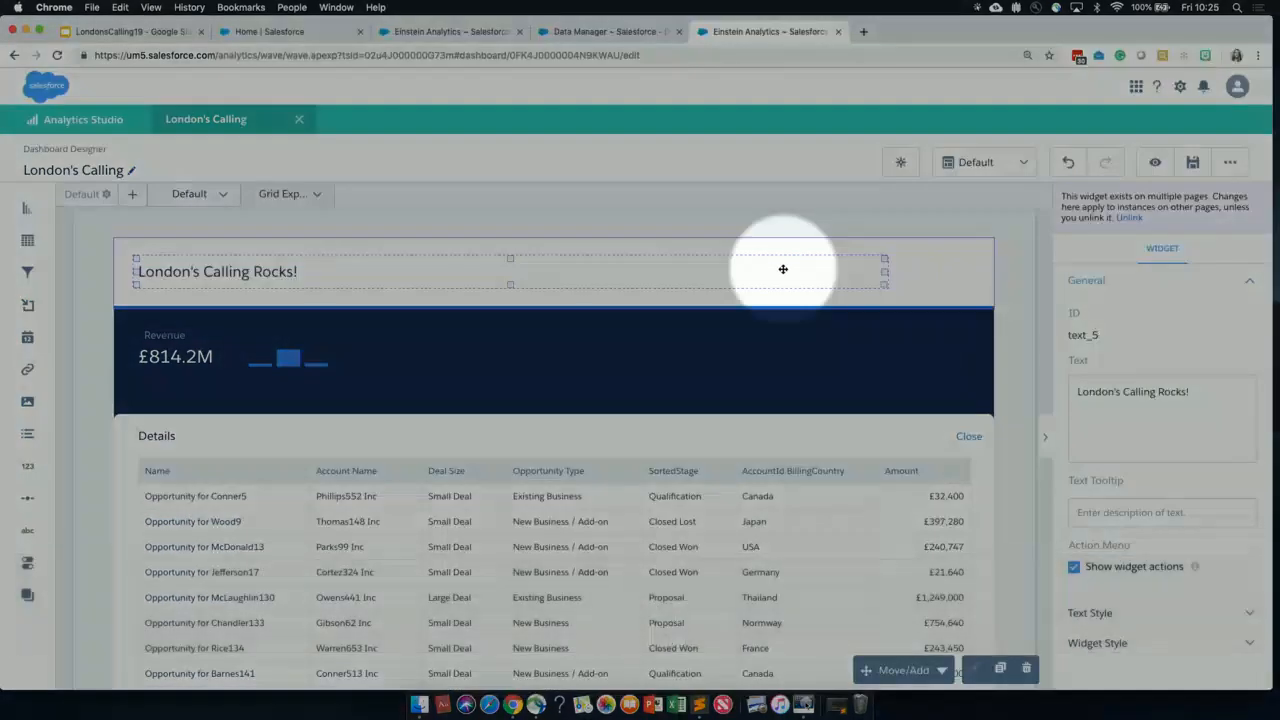
left_click_drag(884, 269, 318, 281)
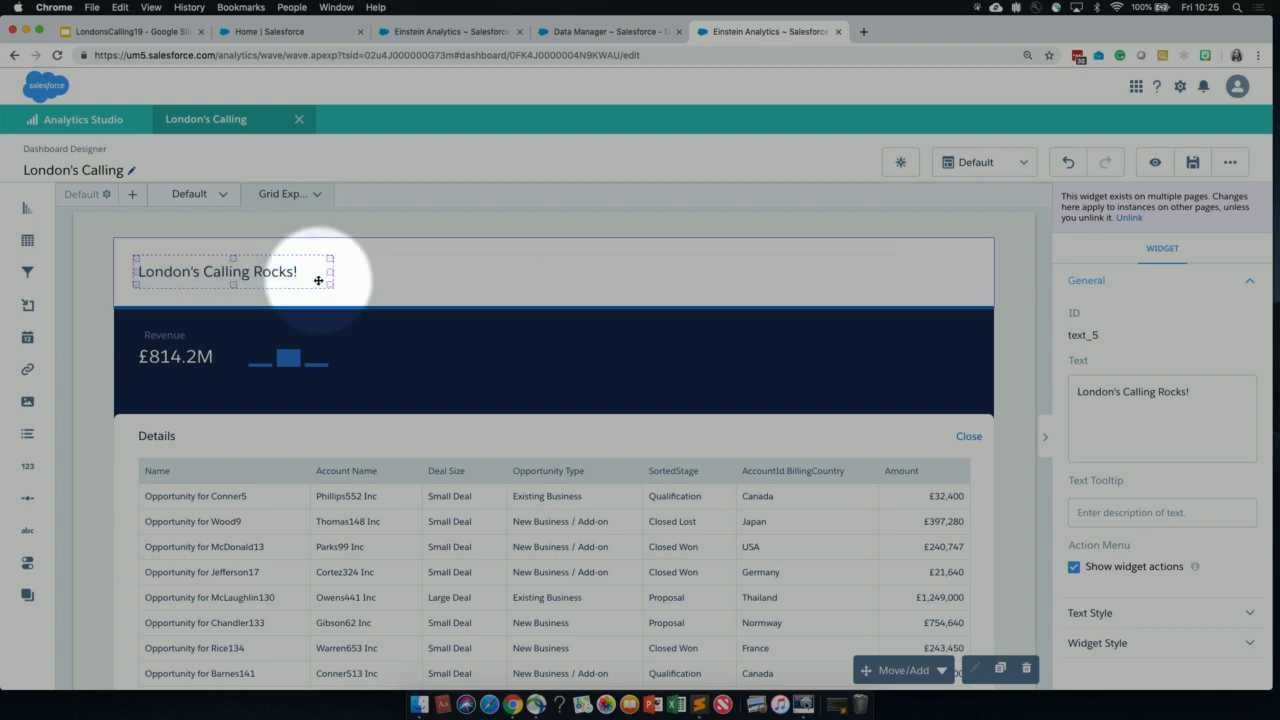
key("F1")
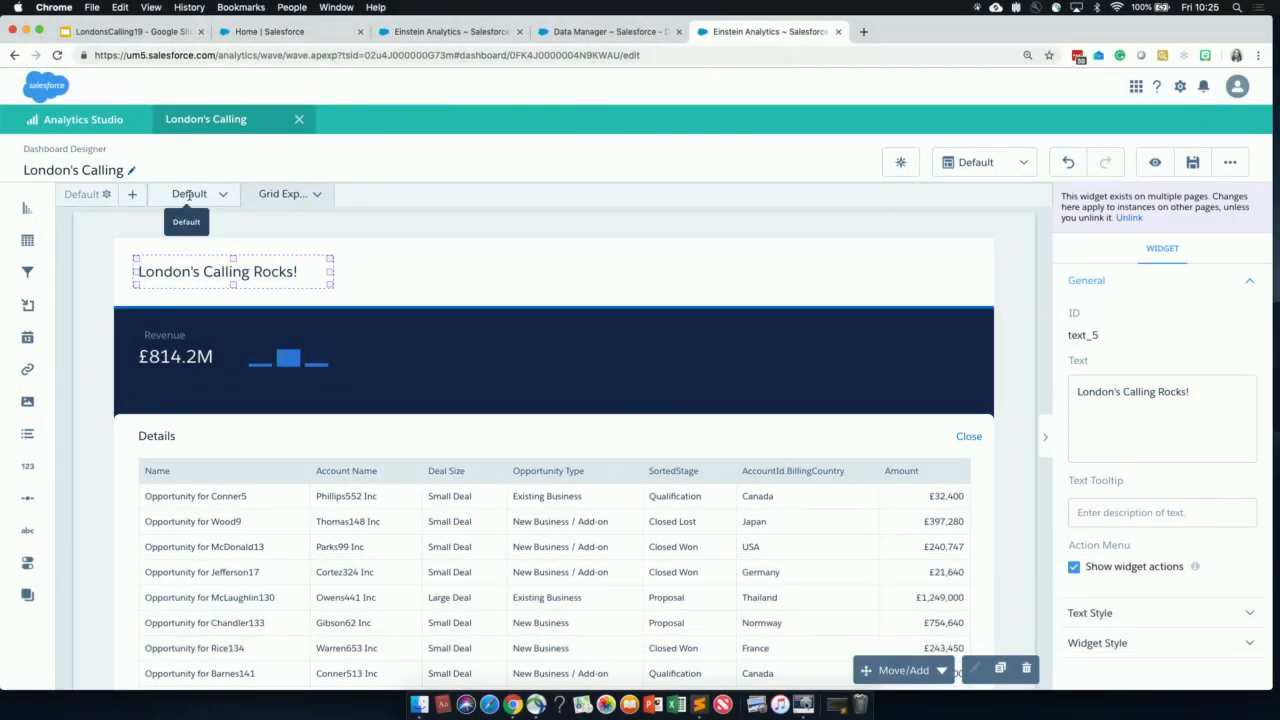
On the Default page, add a list widget at the far end of the title header, based on the OwnerId.Name field of MyOppsRecipe
left_click(189, 194)
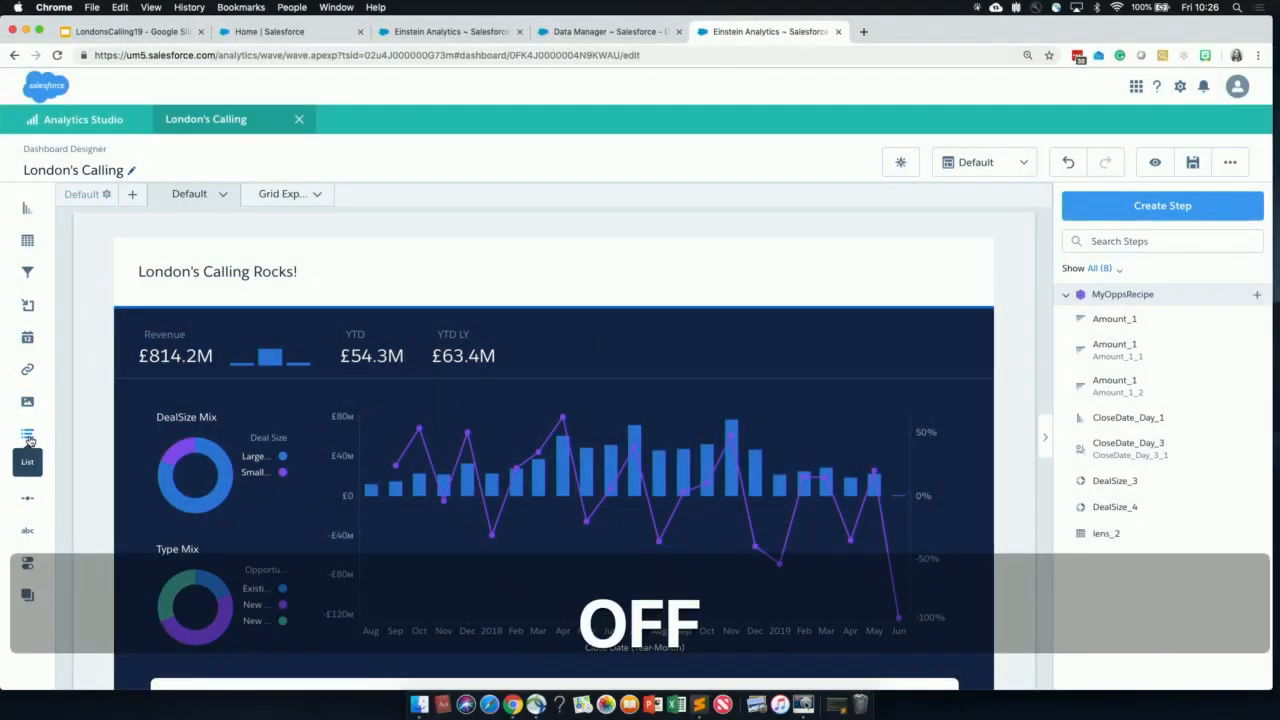
left_click_drag(28, 440, 840, 296)
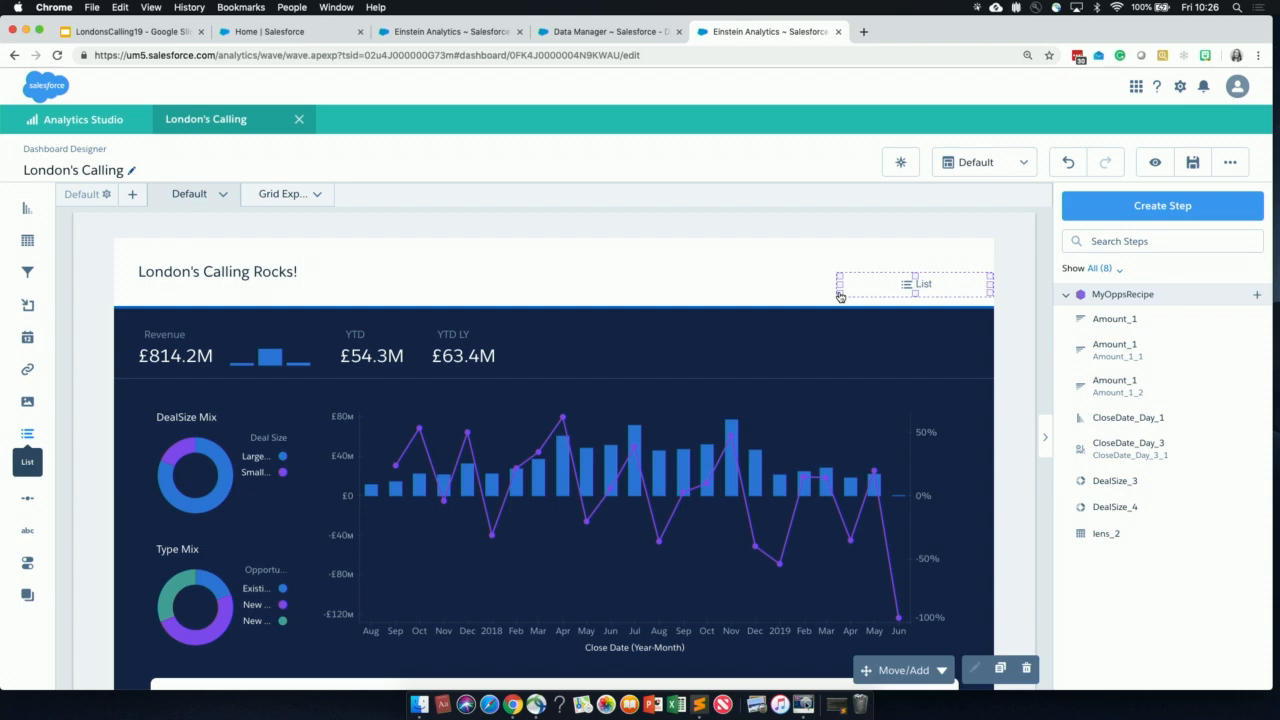
left_click(925, 287)
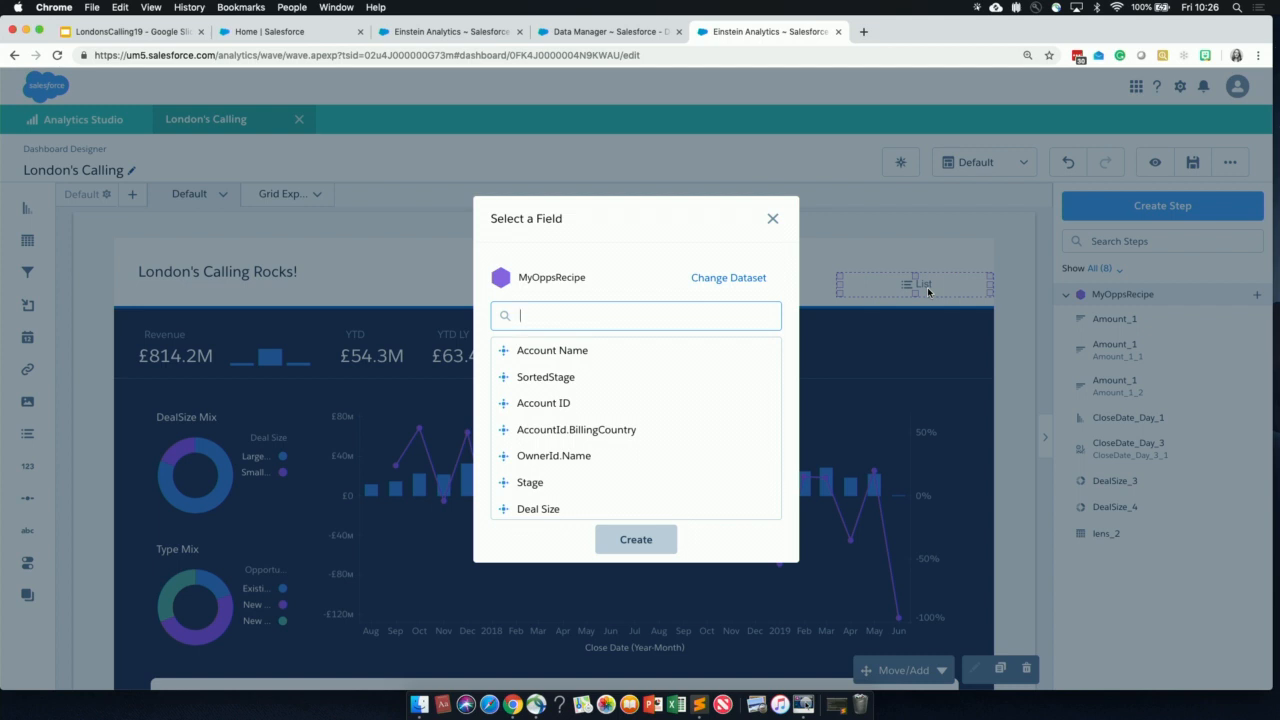
left_click(550, 464)
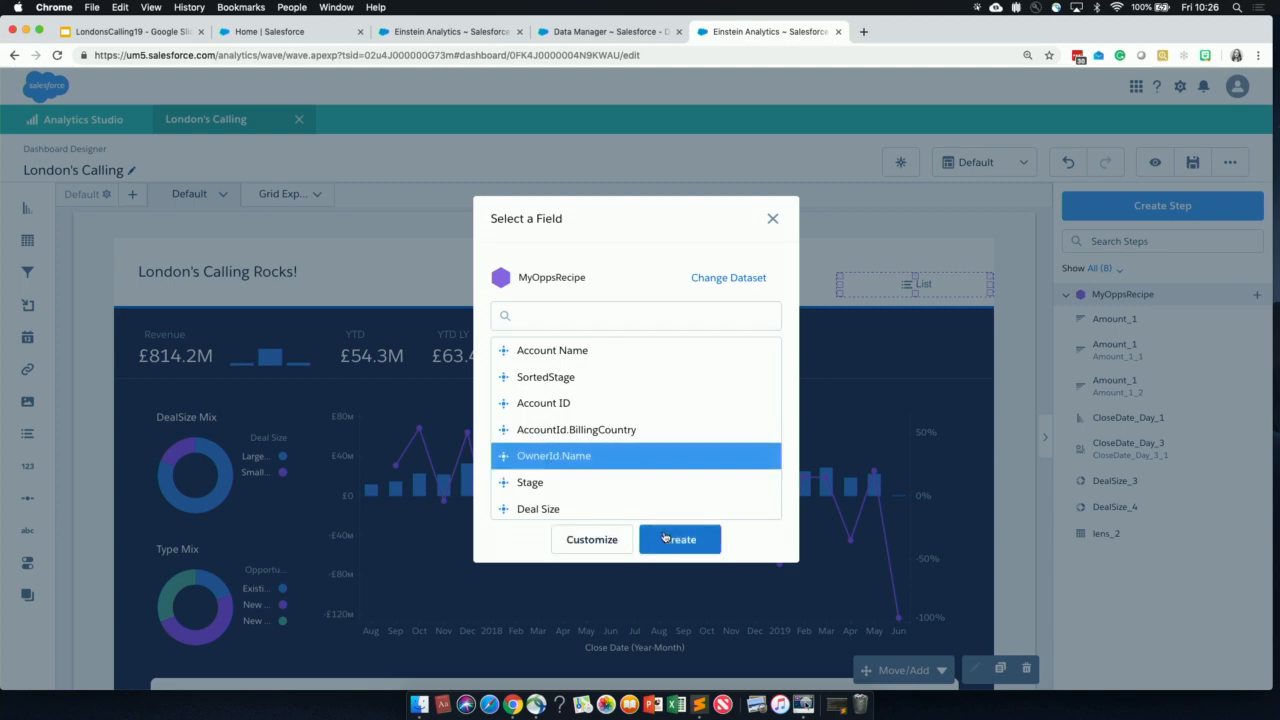
left_click(677, 539)
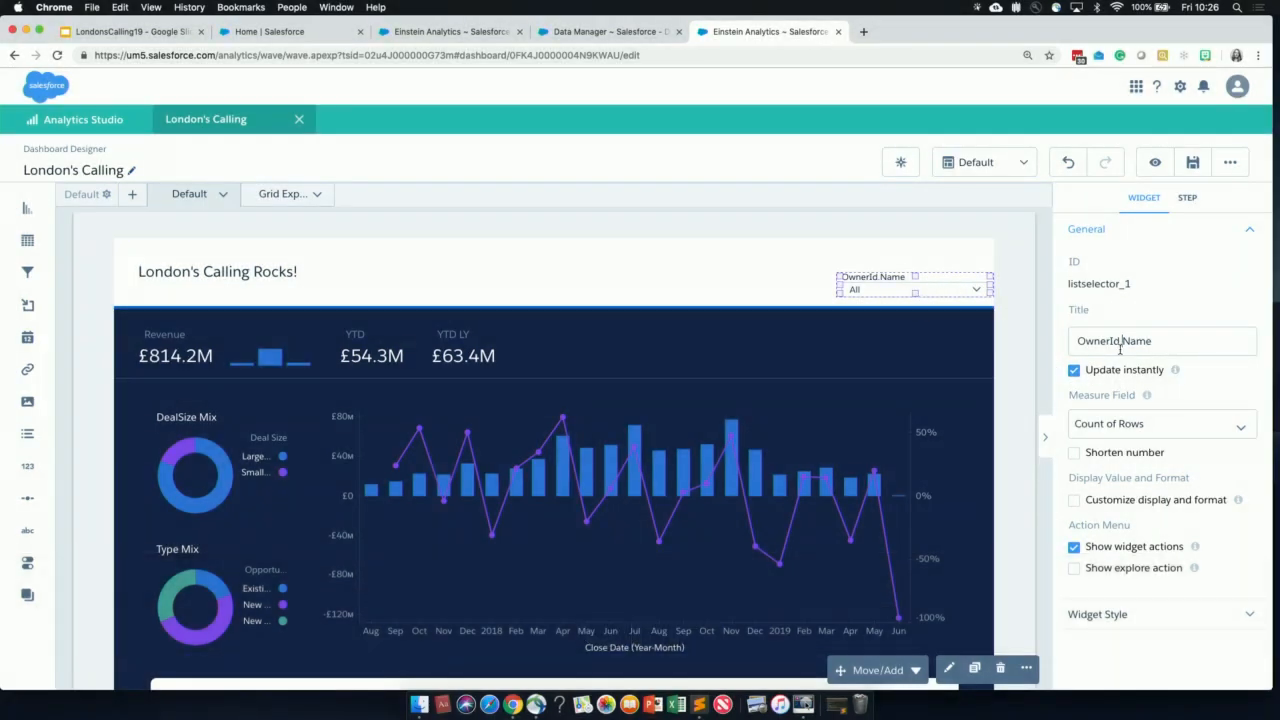
Change the new list widget's title to "Sales Rep"
key("F1")
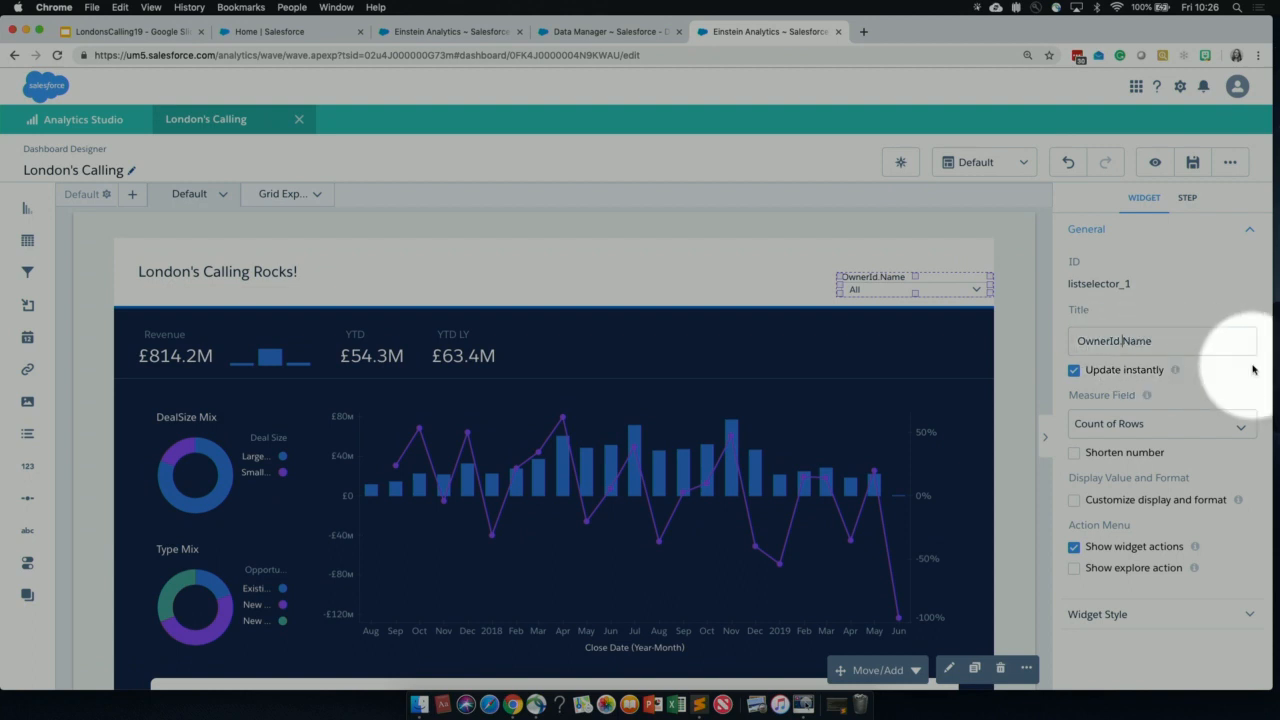
key("BackSpace")
key("BackSpace")
key("BackSpace")
key("F1")
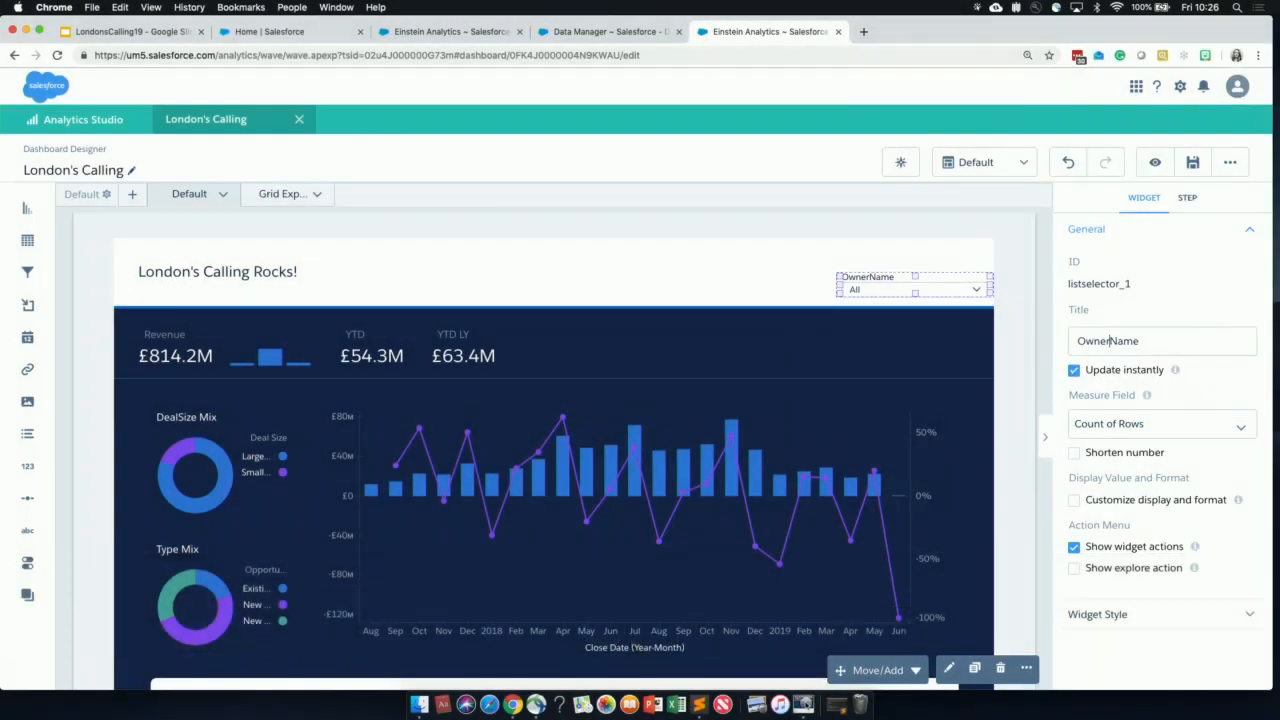
key("BackSpace")
key("BackSpace")
key("BackSpace")
double_click(1103, 341)
type("Sales Rep")
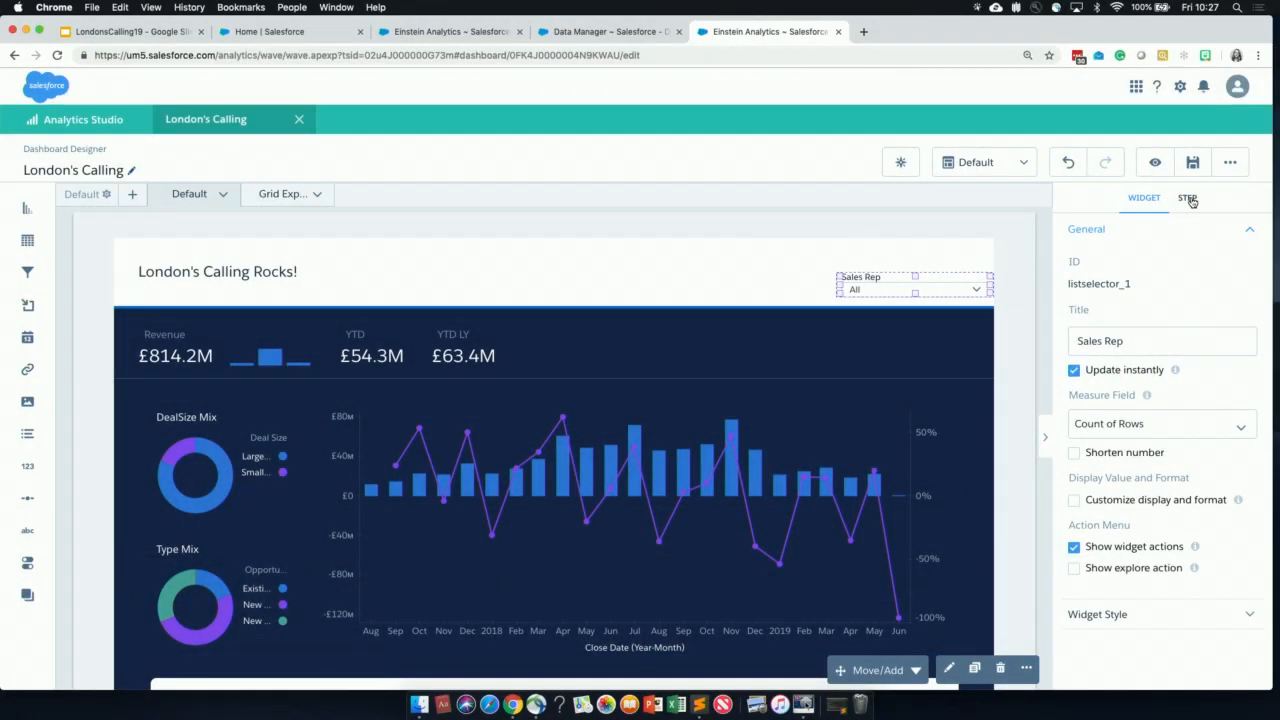
Set the selection type of the Sales Rep list's step to Multiple selection
left_click(1188, 198)
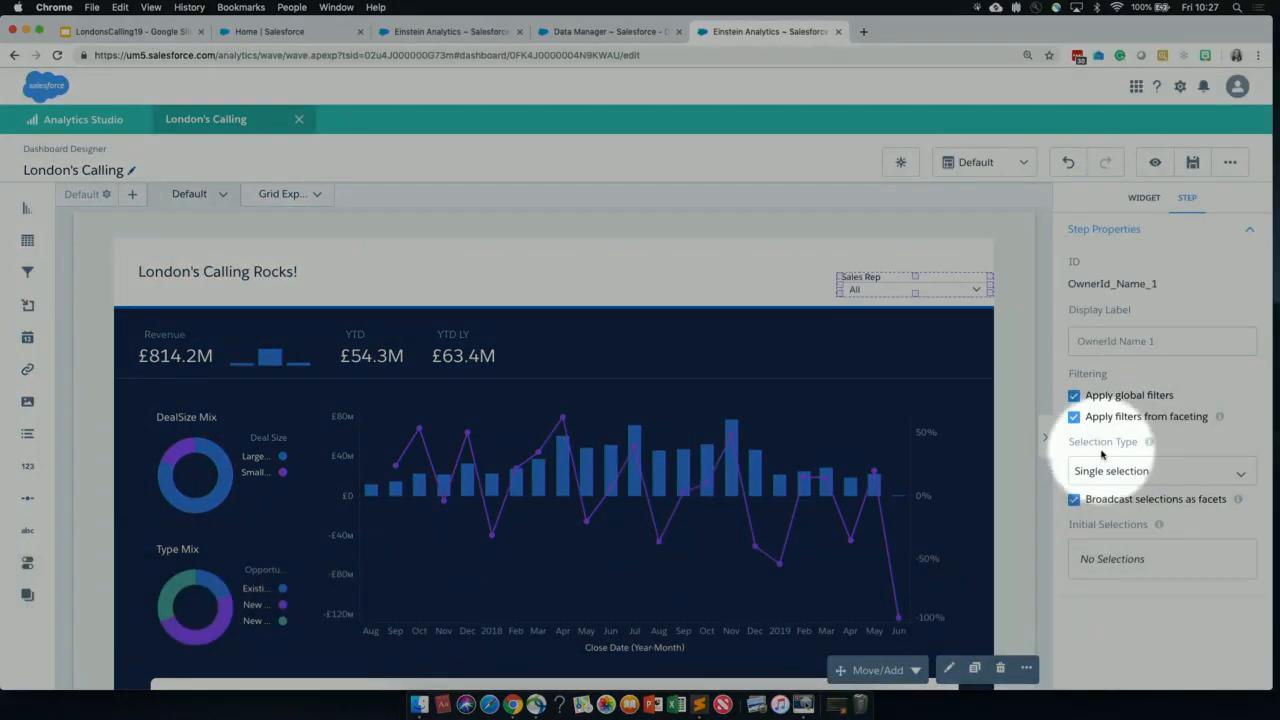
left_click(1109, 472)
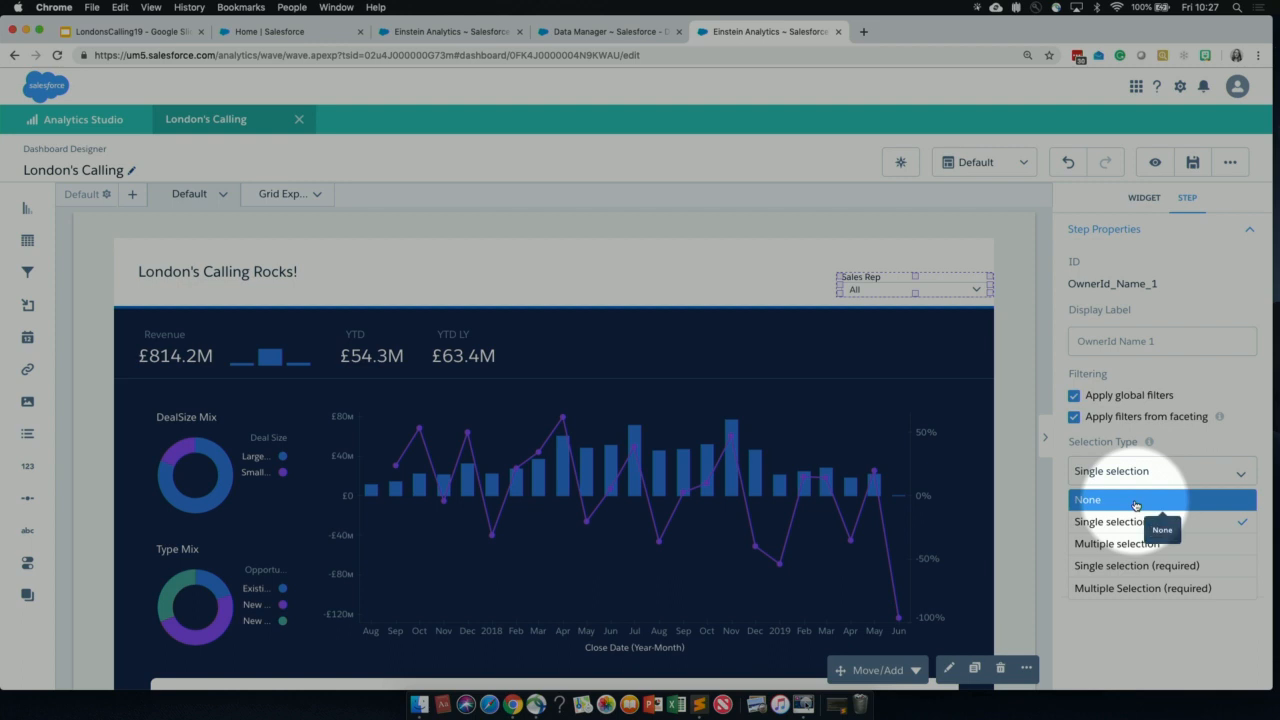
key("F1")
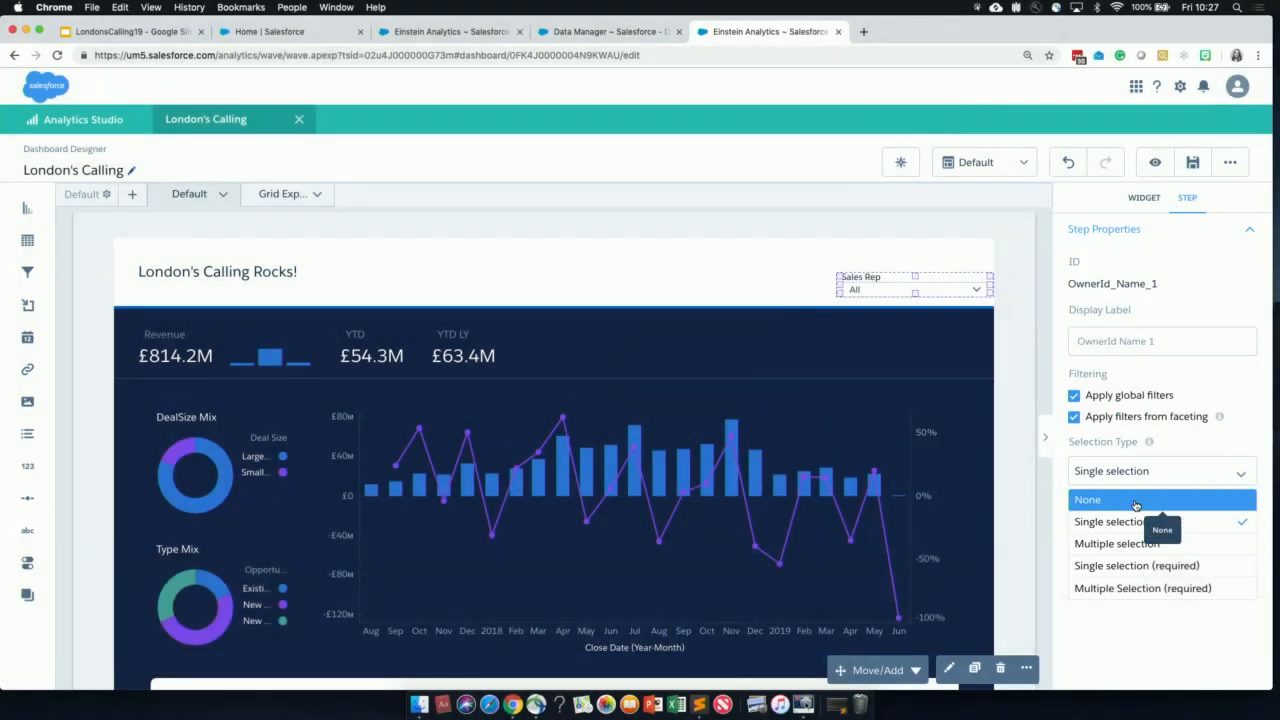
left_click(1192, 544)
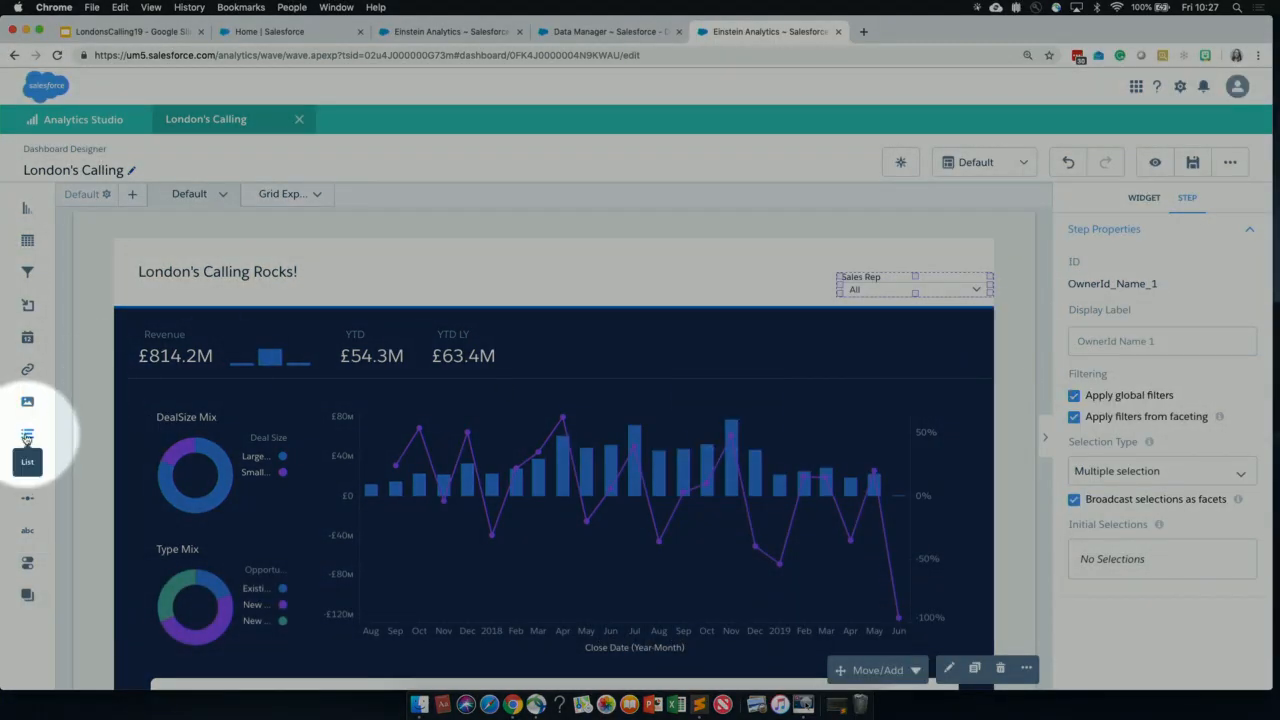
Add a list widget beside the Sales Rep list in the header and create a MyOppsRecipe step grouped by SortedStage
left_click_drag(27, 437, 696, 299)
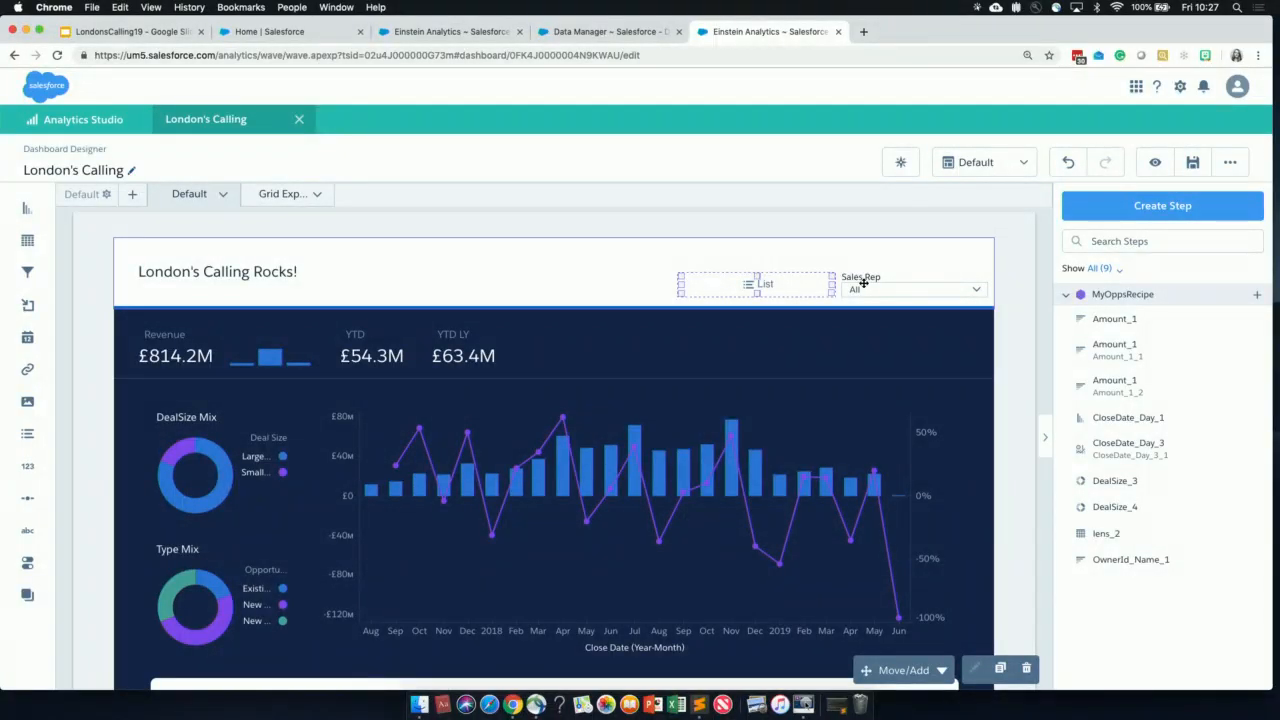
left_click(1135, 207)
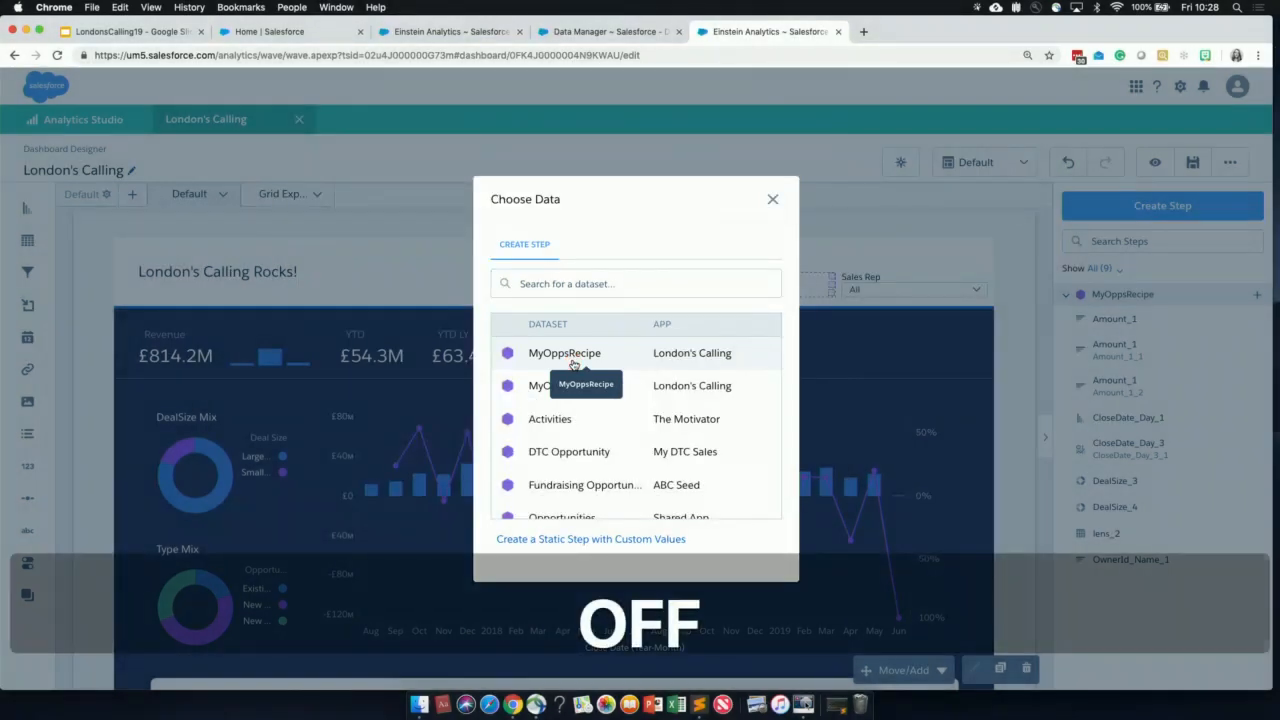
left_click(571, 371)
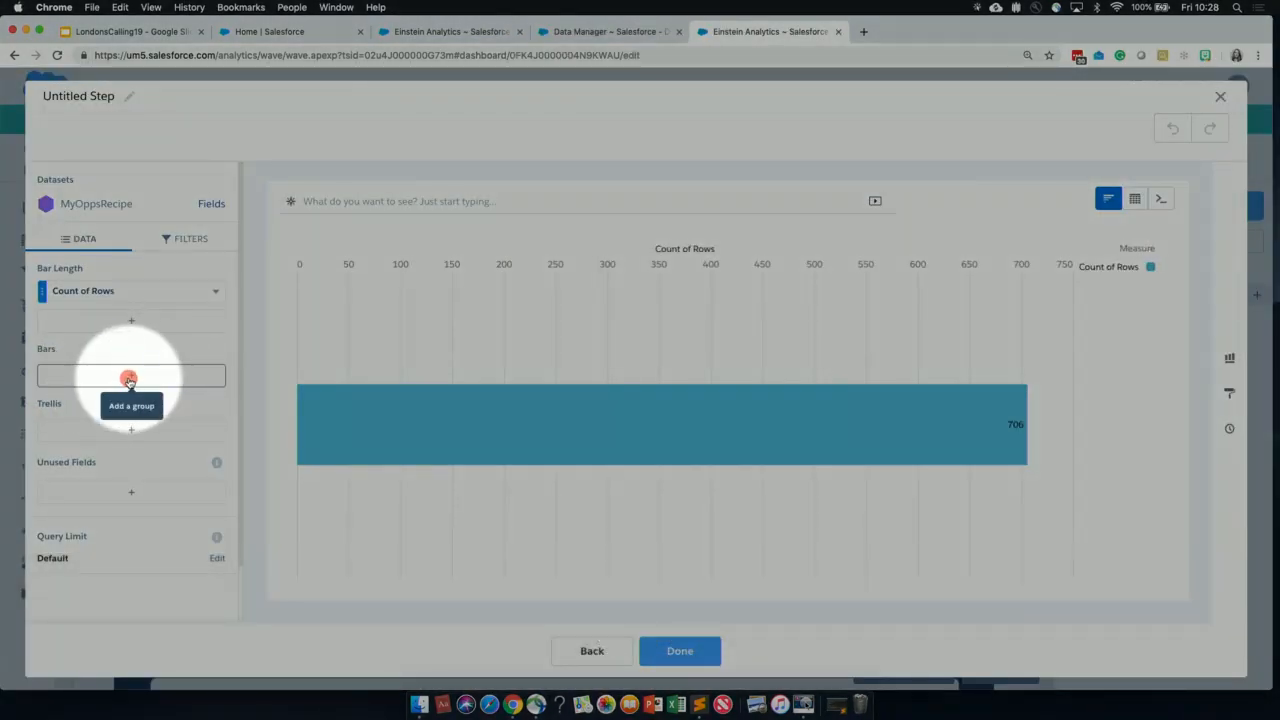
left_click(129, 379)
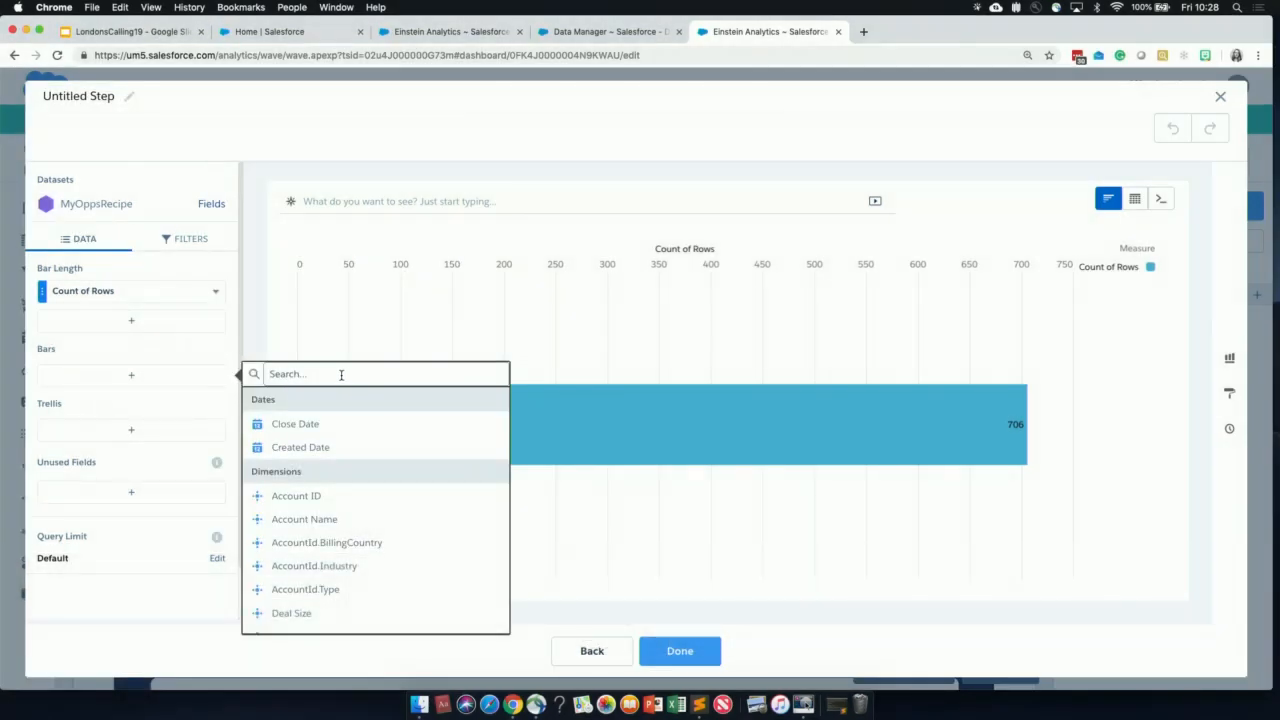
type("so")
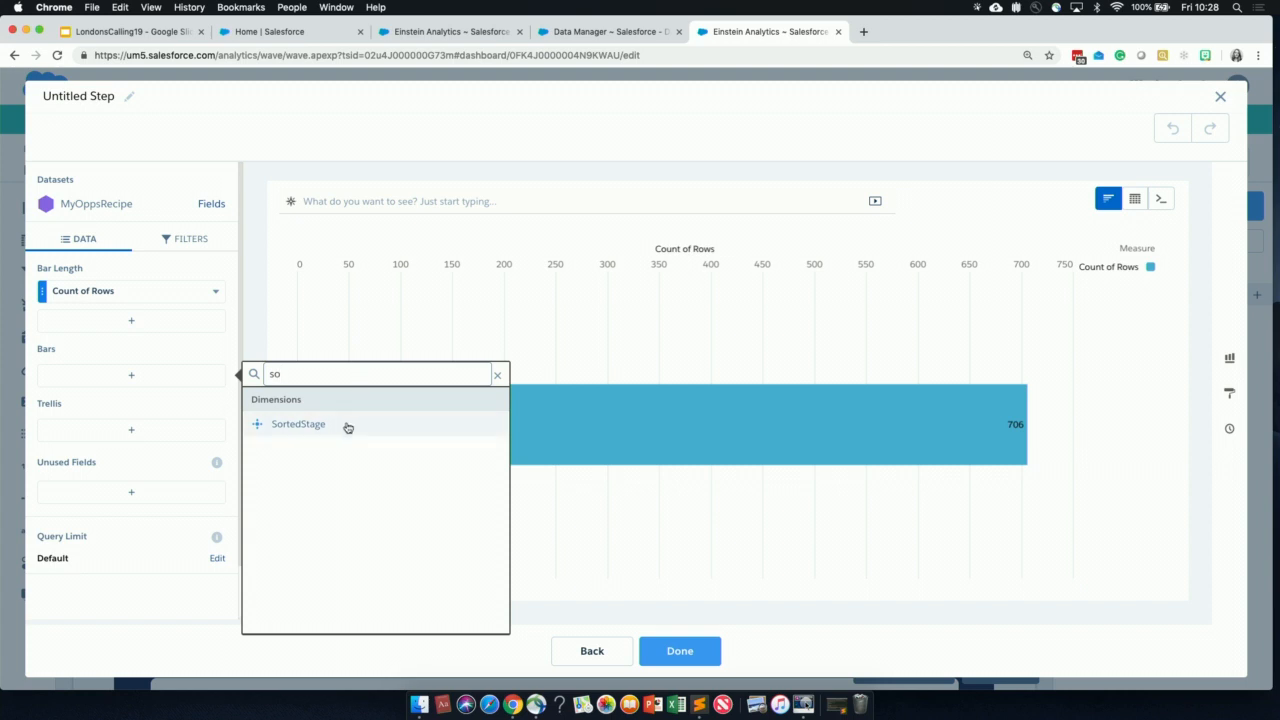
left_click(348, 428)
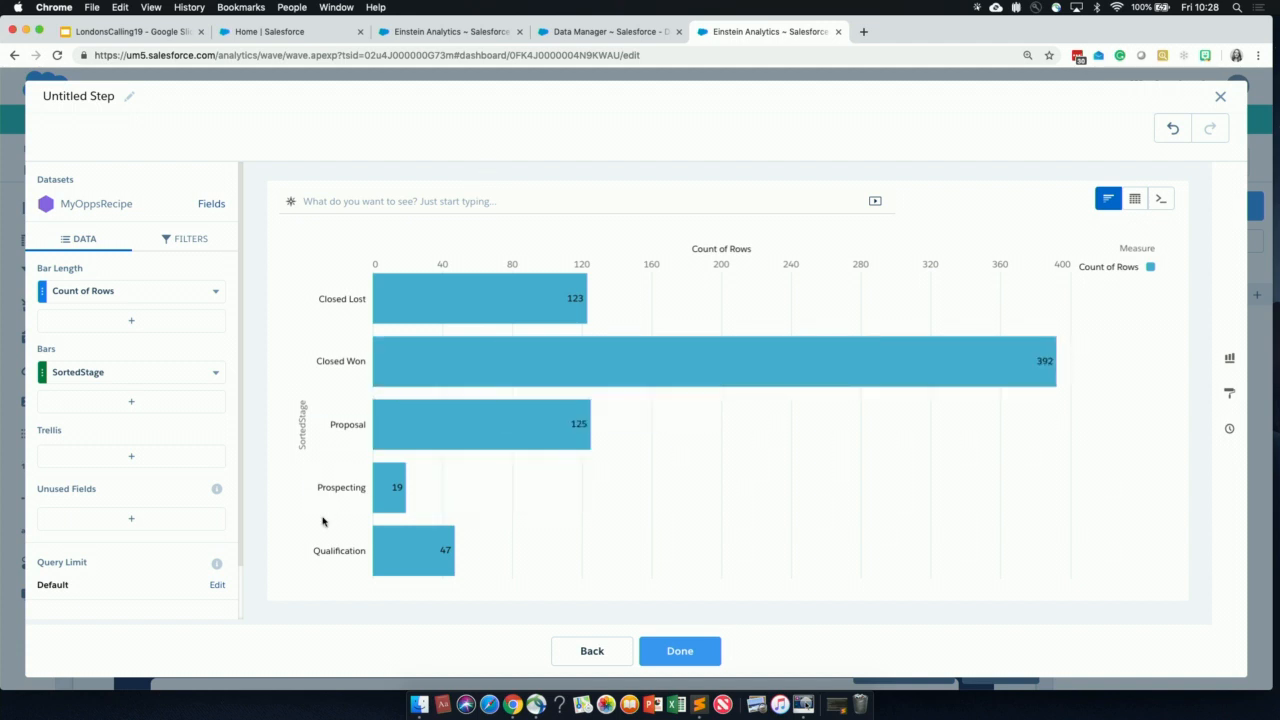
Label the new step "Stage" and assign it to the empty list widget in the header
key("F1")
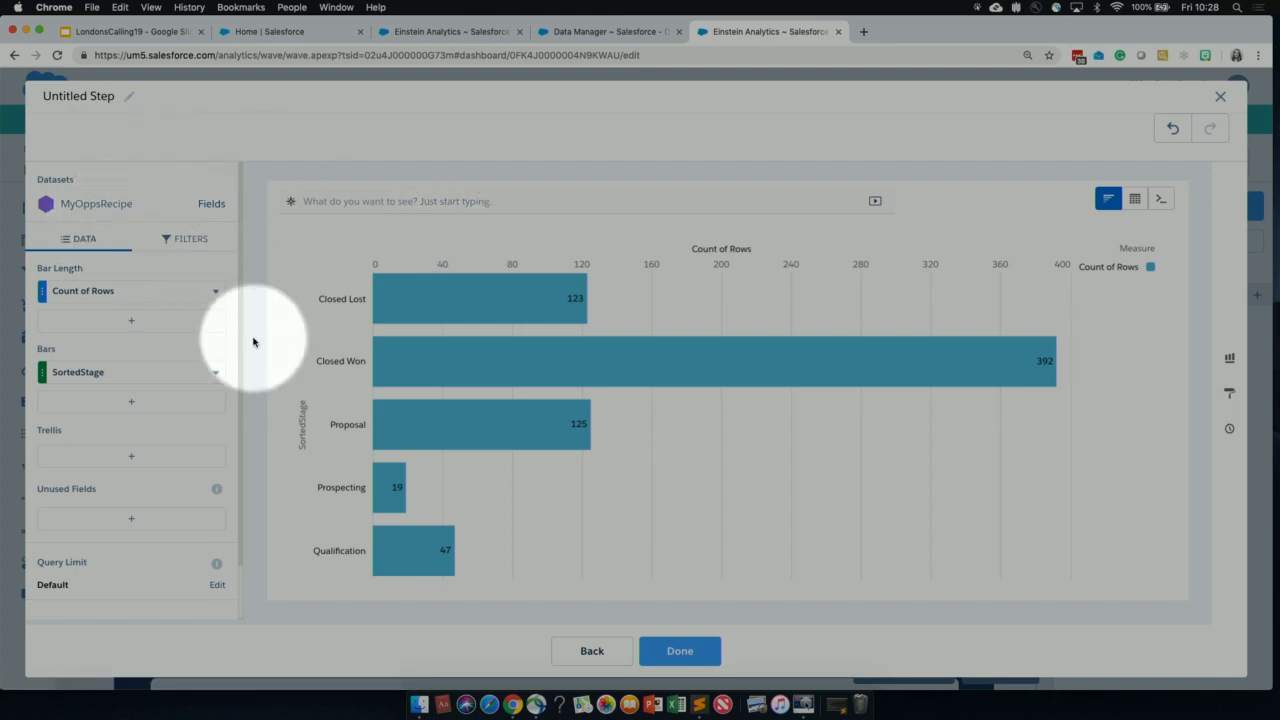
key("F1")
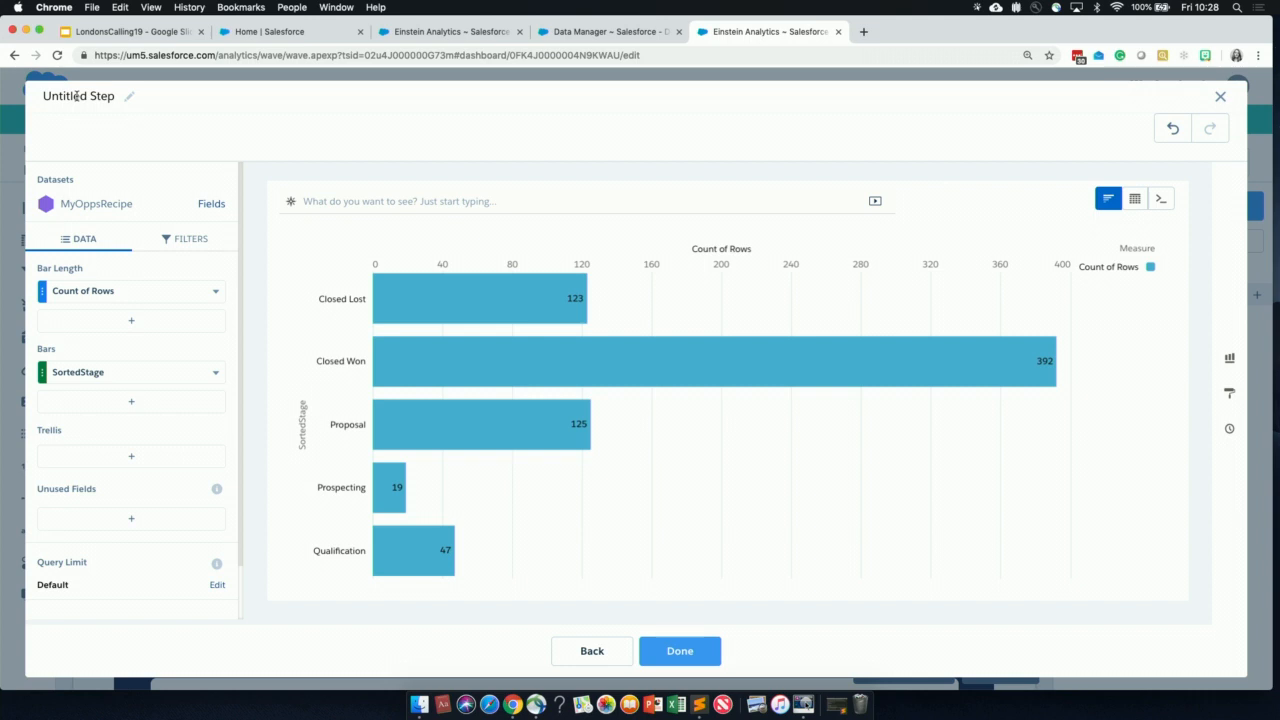
left_click(77, 96)
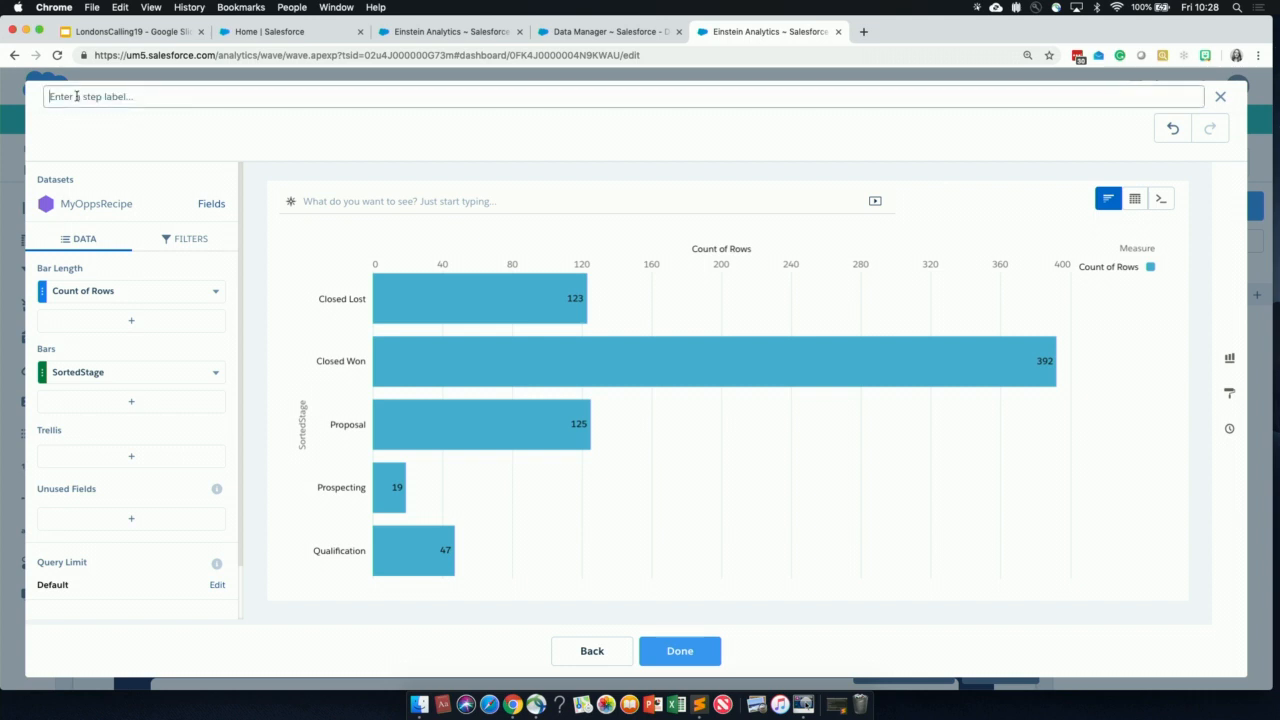
type("Stage")
left_click(116, 147)
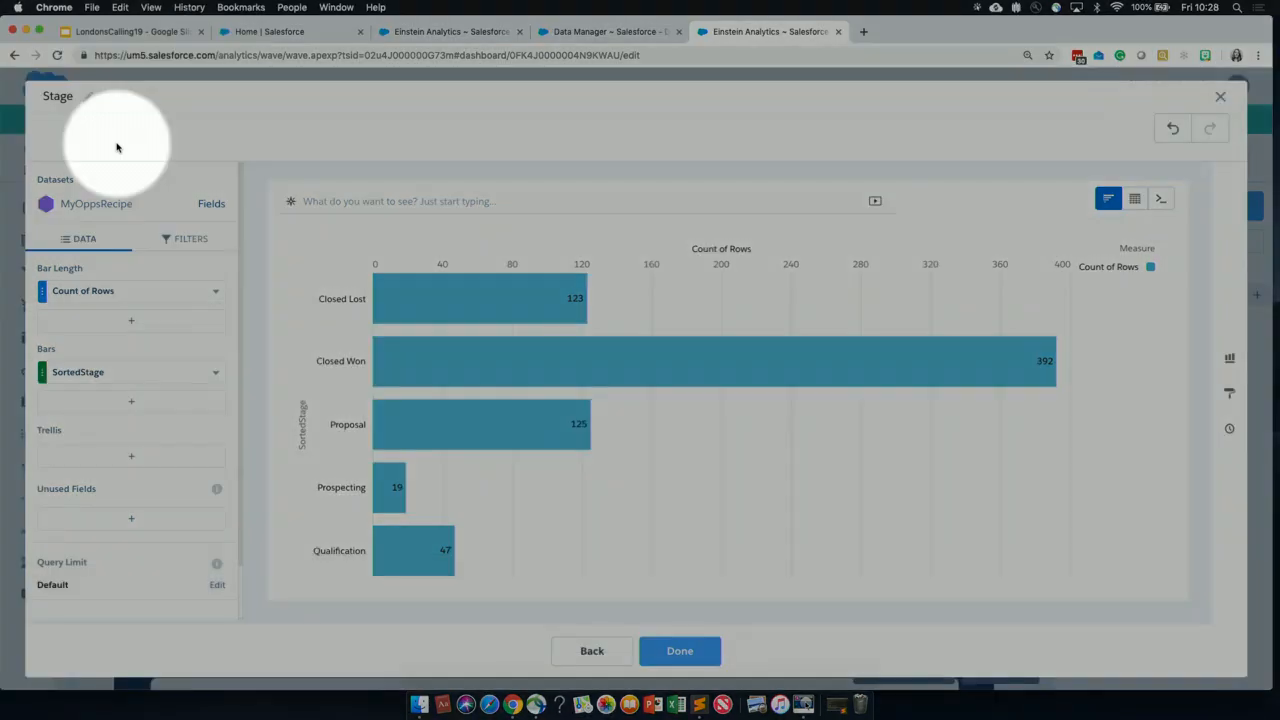
left_click(680, 652)
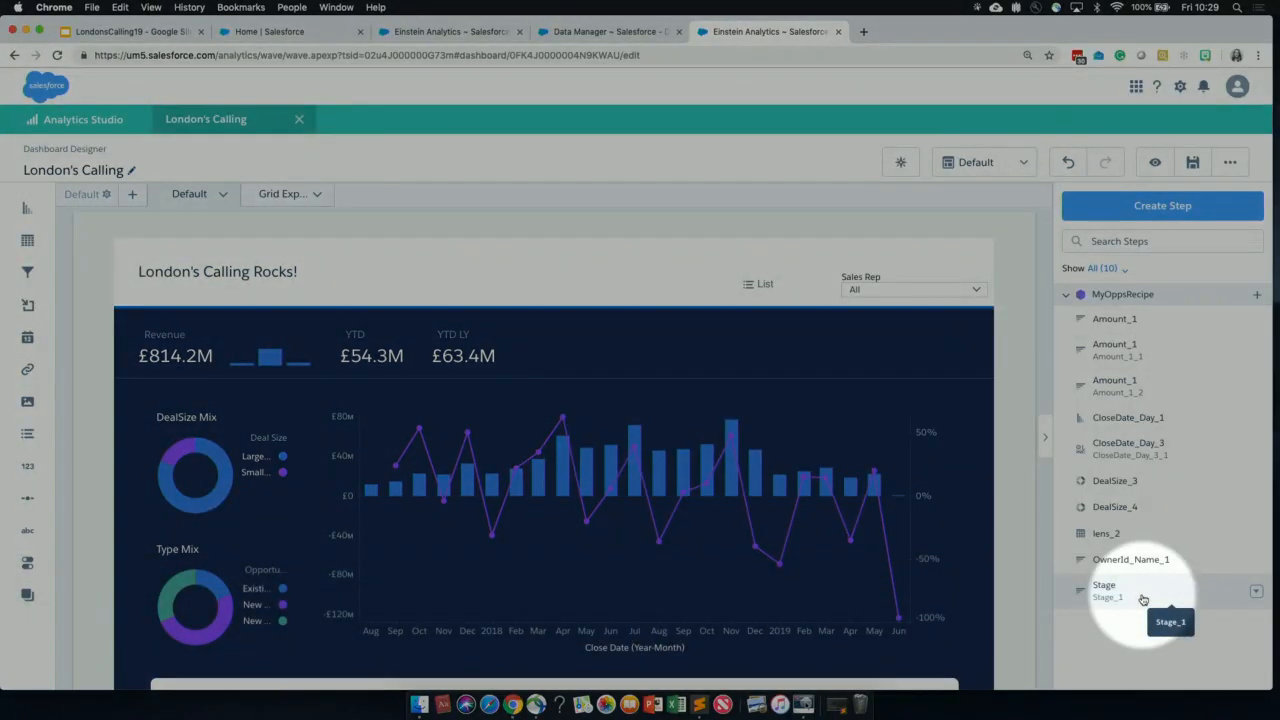
left_click_drag(1143, 598, 792, 289)
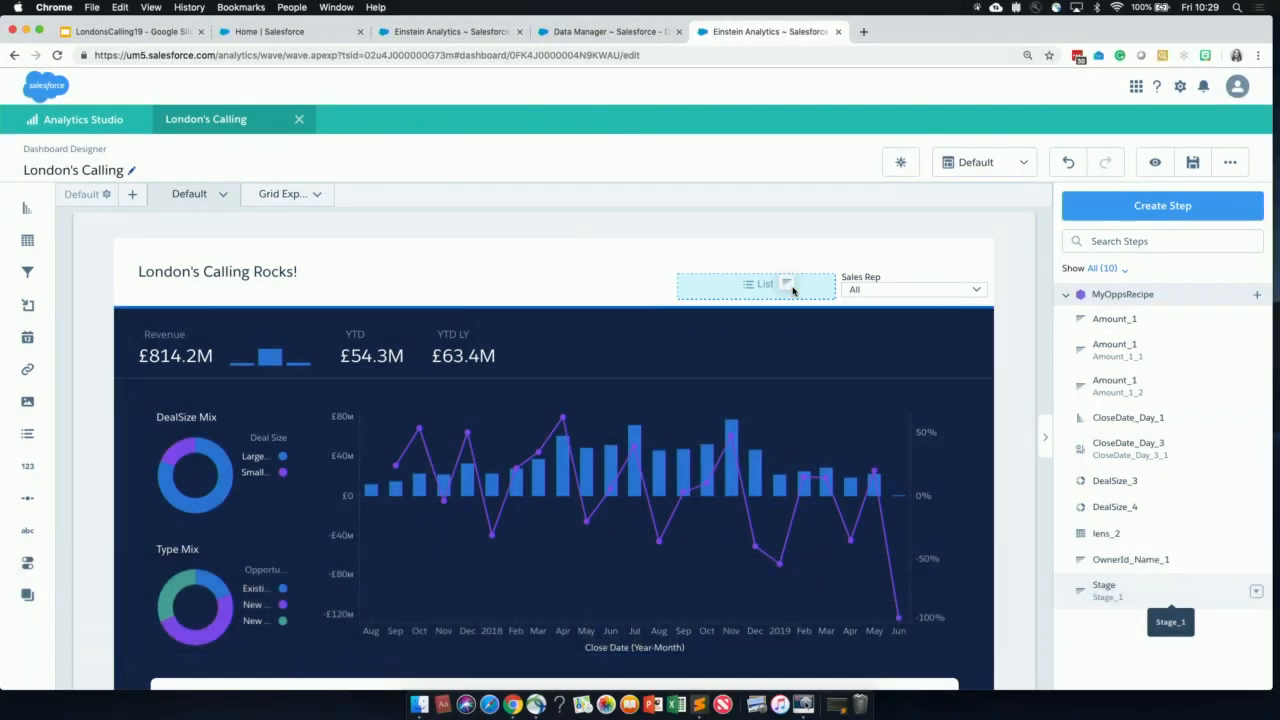
left_click_drag(792, 290, 793, 290)
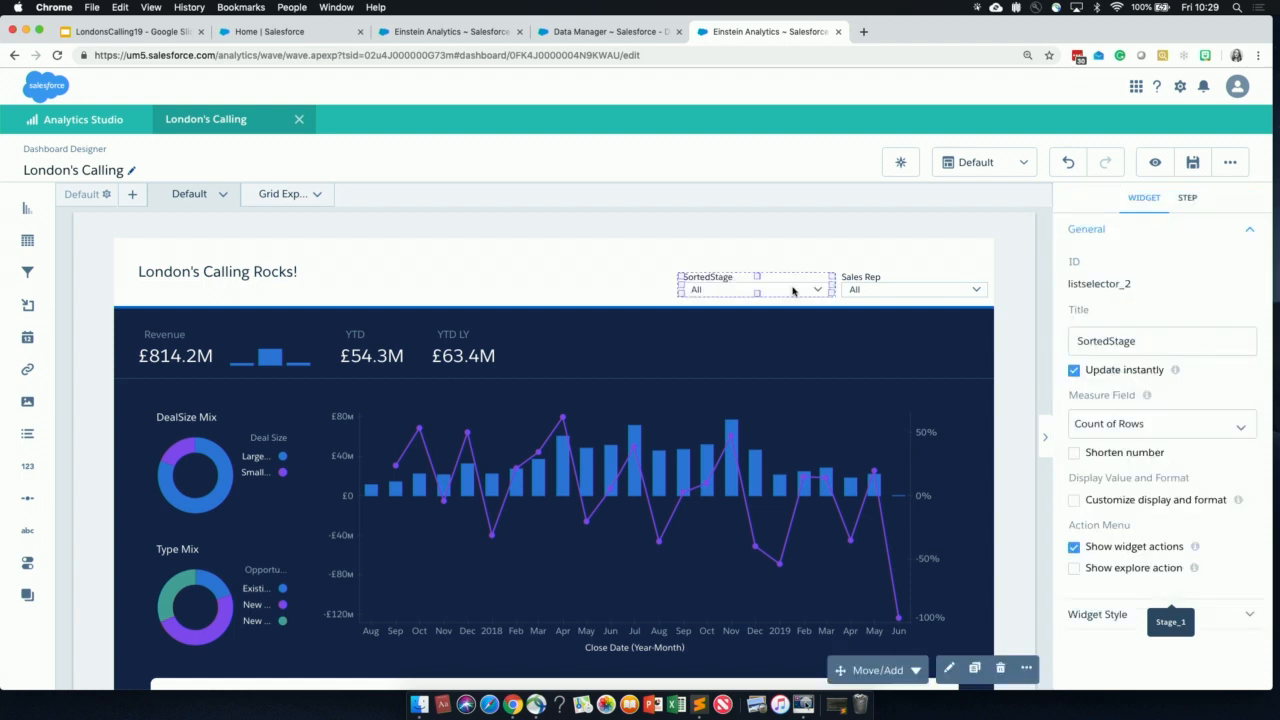
Shorten the SortedStage list widget's title to "Stage"
key("F1")
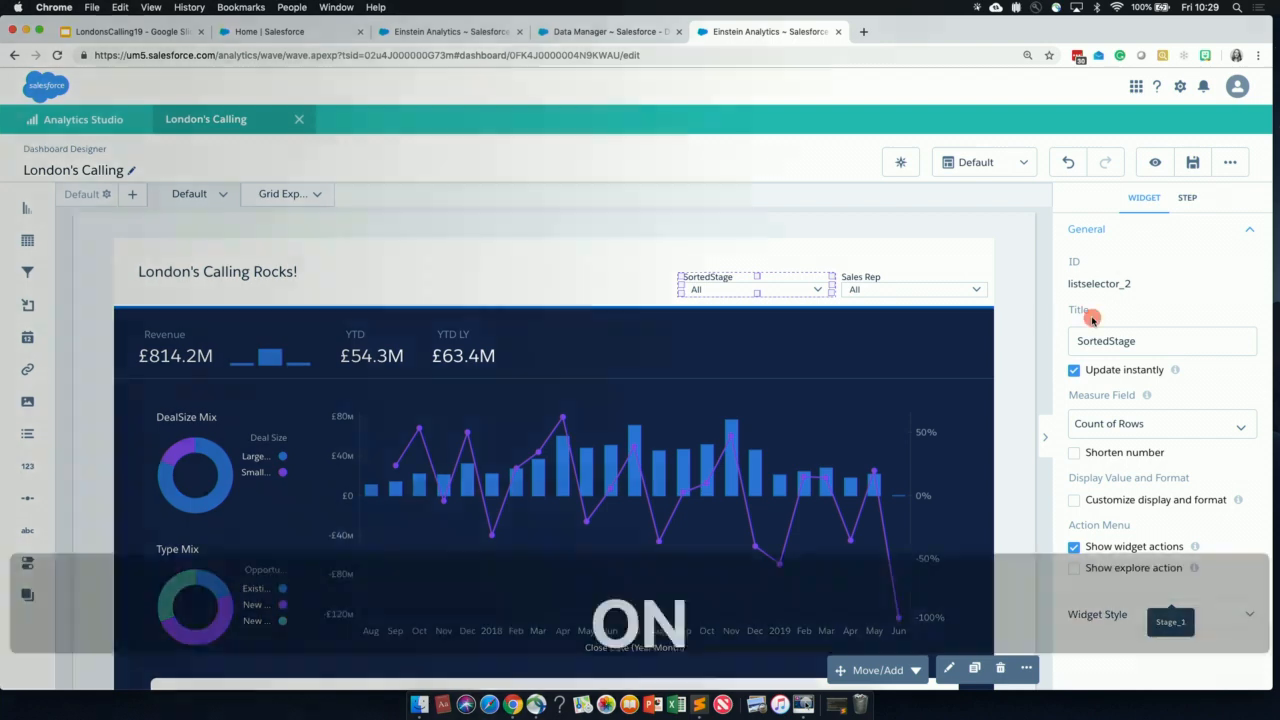
left_click(1107, 341)
key("Right")
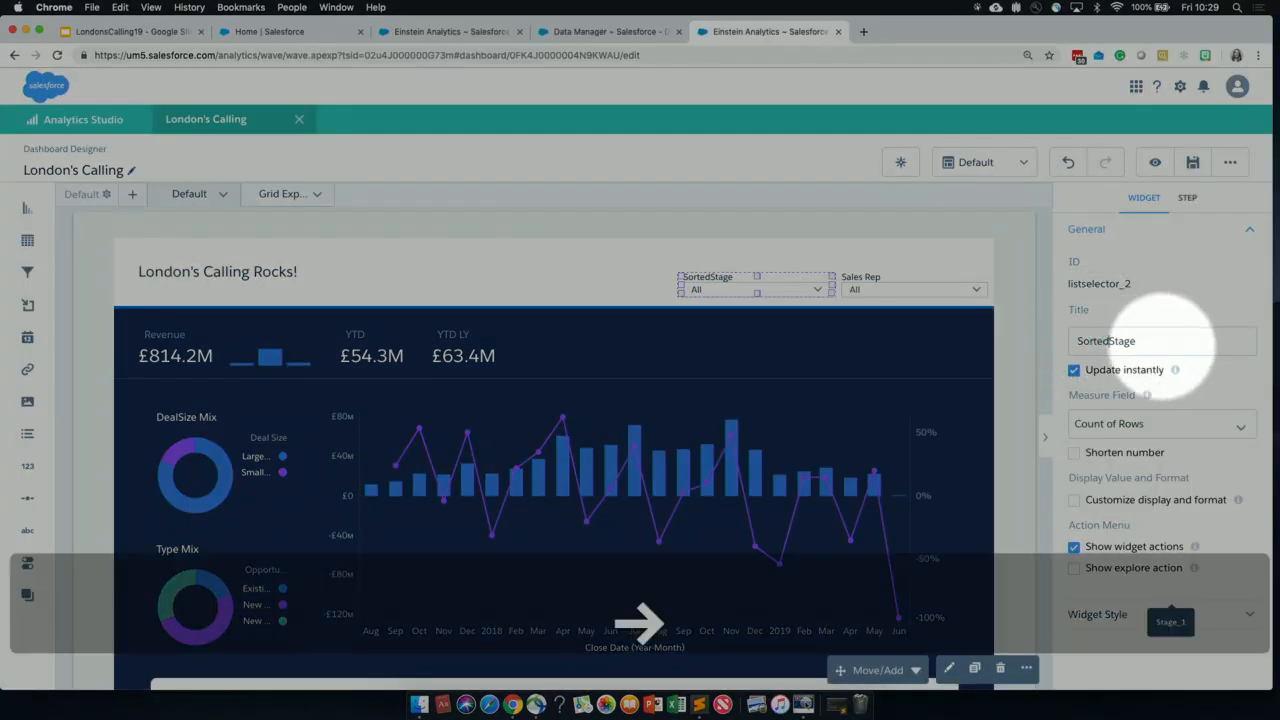
key("BackSpace")
key("BackSpace")
key("BackSpace")
key("BackSpace")
key("BackSpace")
key("BackSpace")
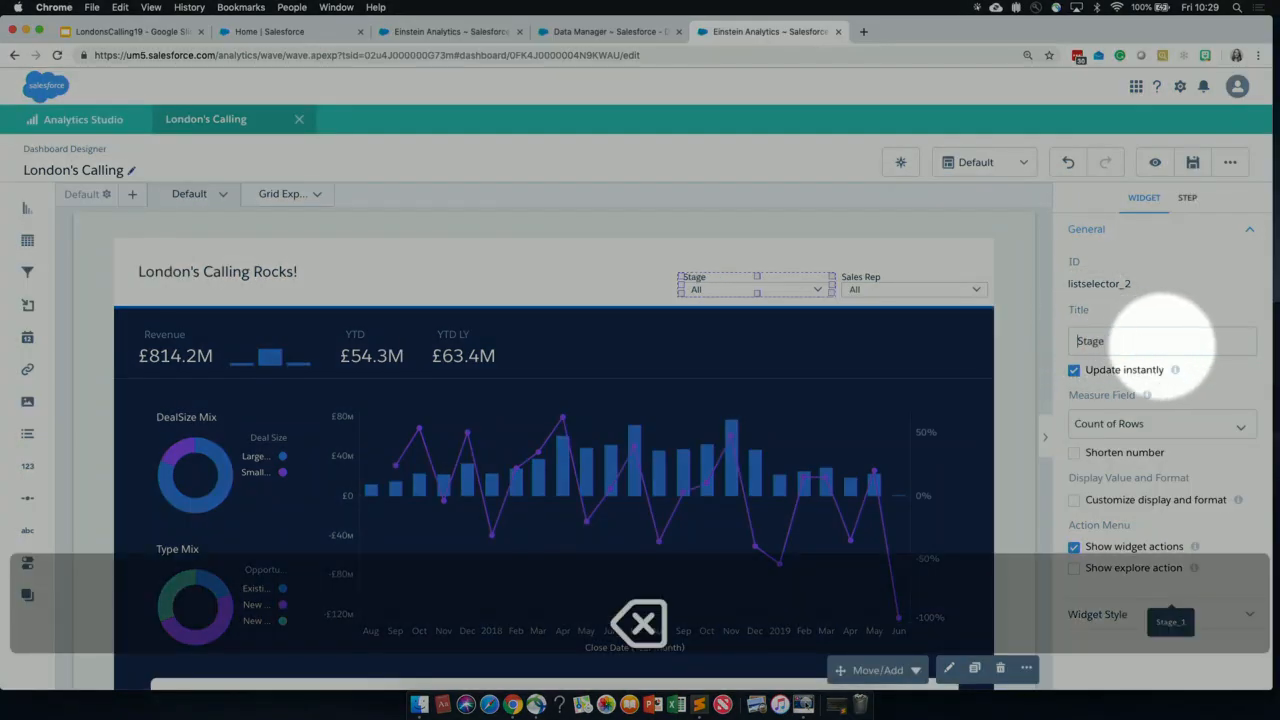
key("F1")
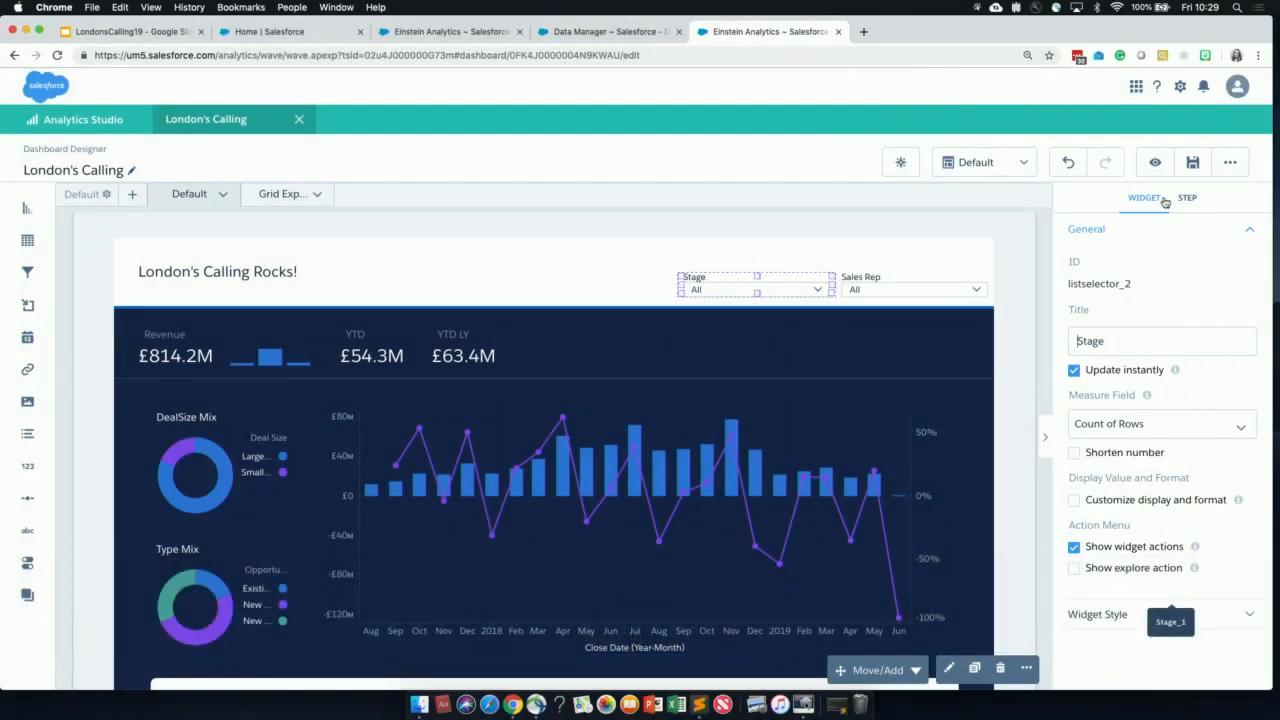
Set the selection type of the Stage list's step to Multiple selection and save the dashboard
key("F1")
left_click(1187, 203)
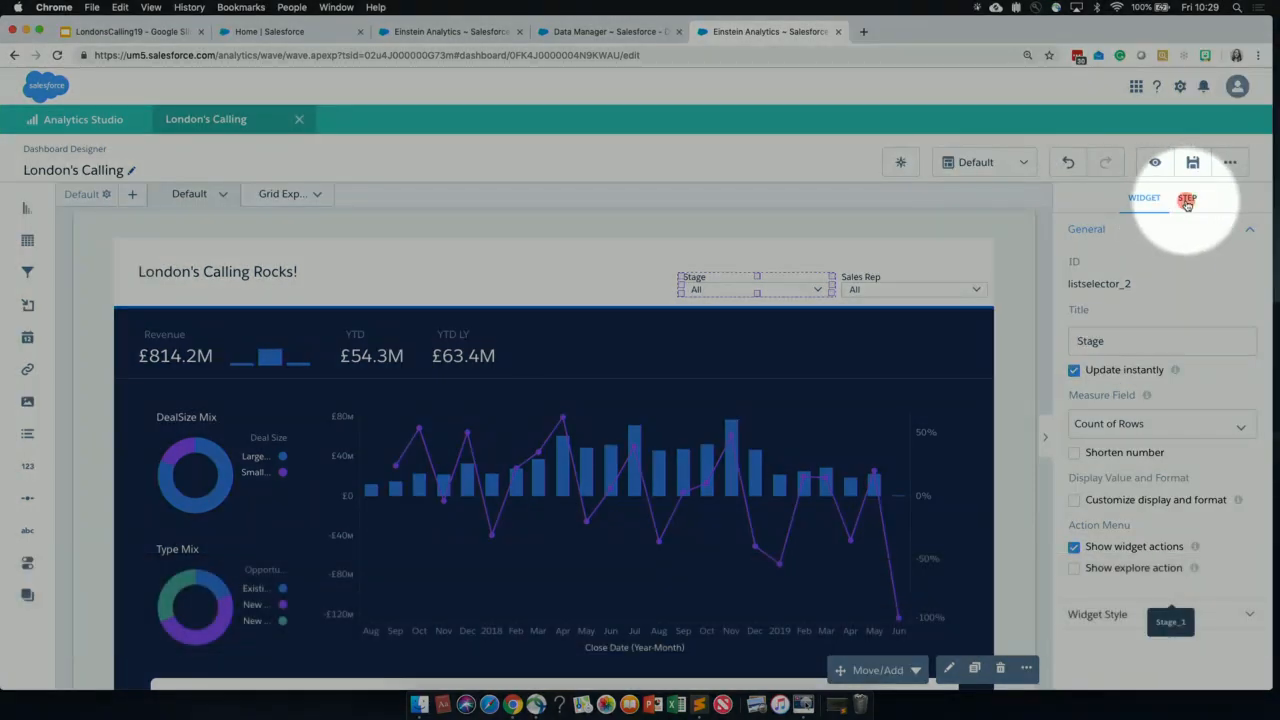
left_click(1110, 476)
left_click(1126, 545)
key("F1")
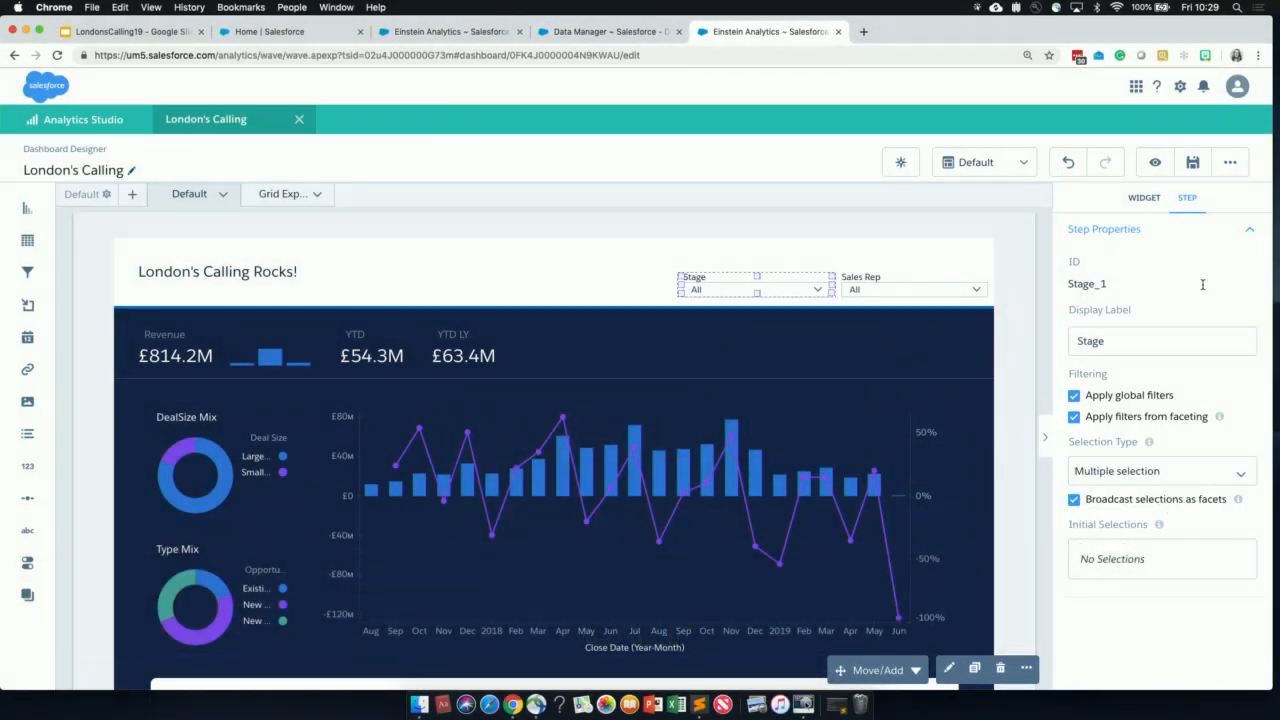
left_click(1050, 289)
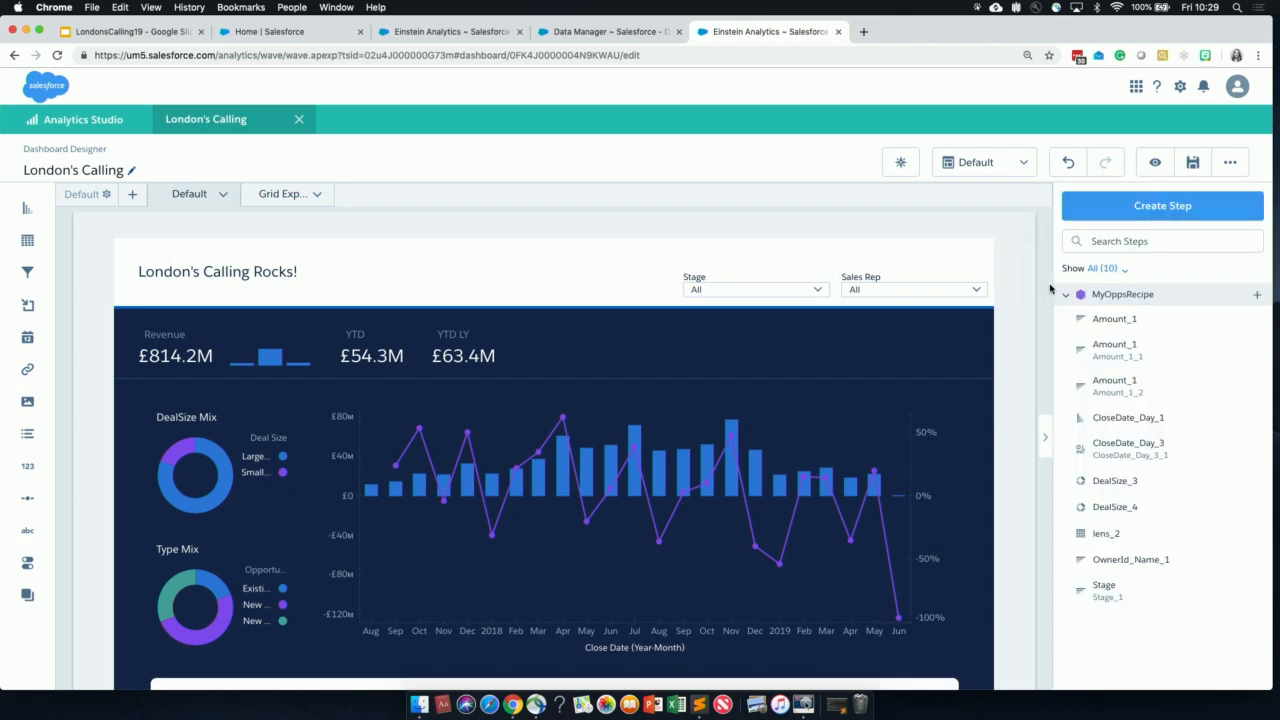
key("super+s")
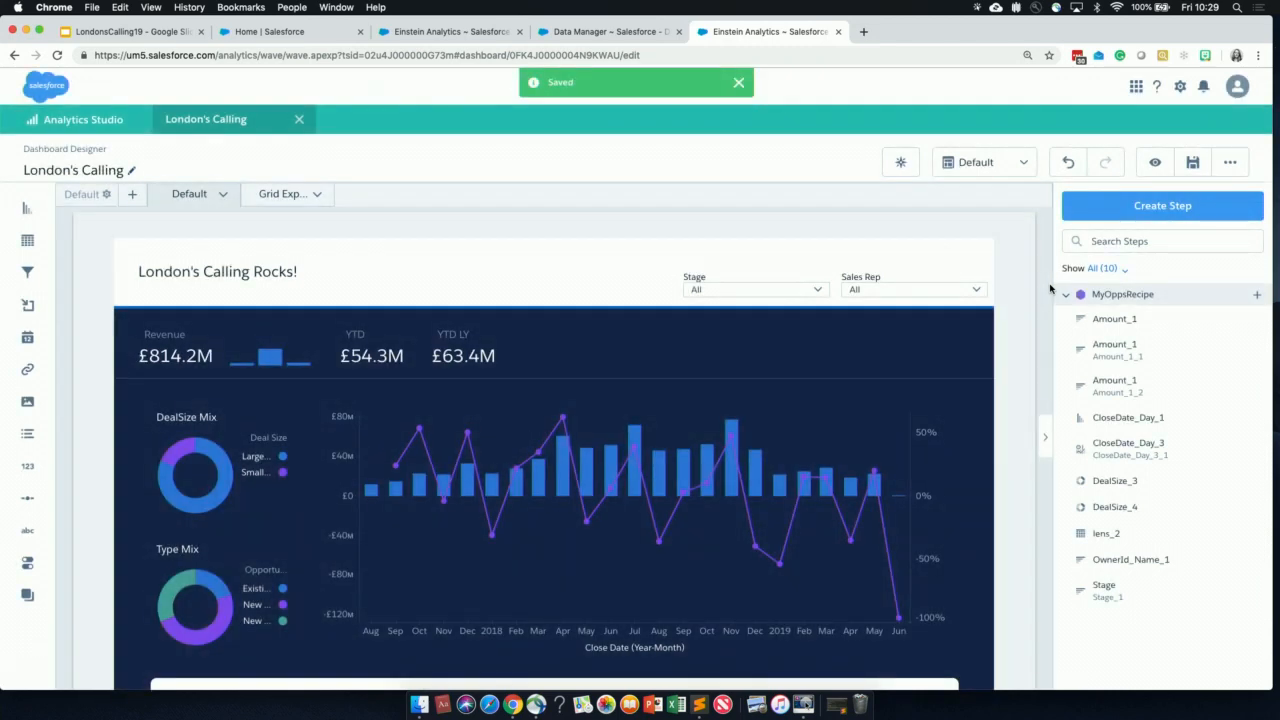
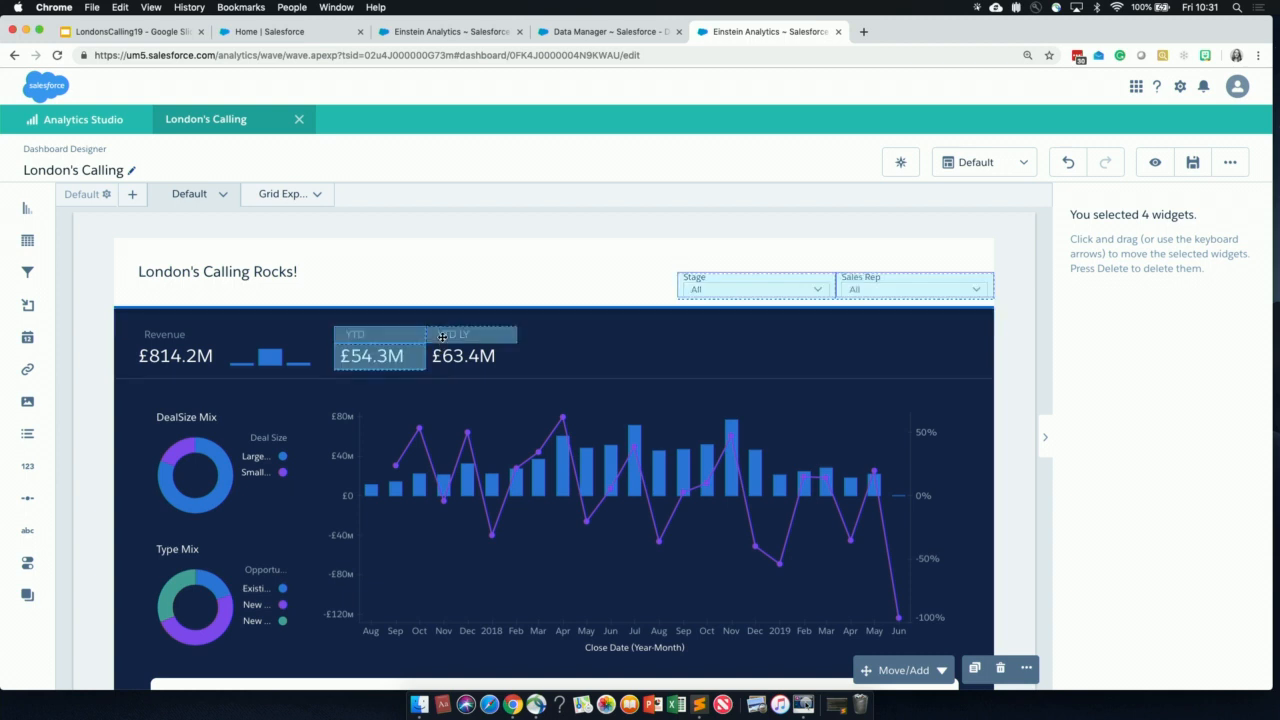
Add the Stage and Sales Rep lists plus the YTD and YTD LY labels and figures to the Grid Expanded page
left_click(439, 350, "shift")
left_click(455, 362, "shift")
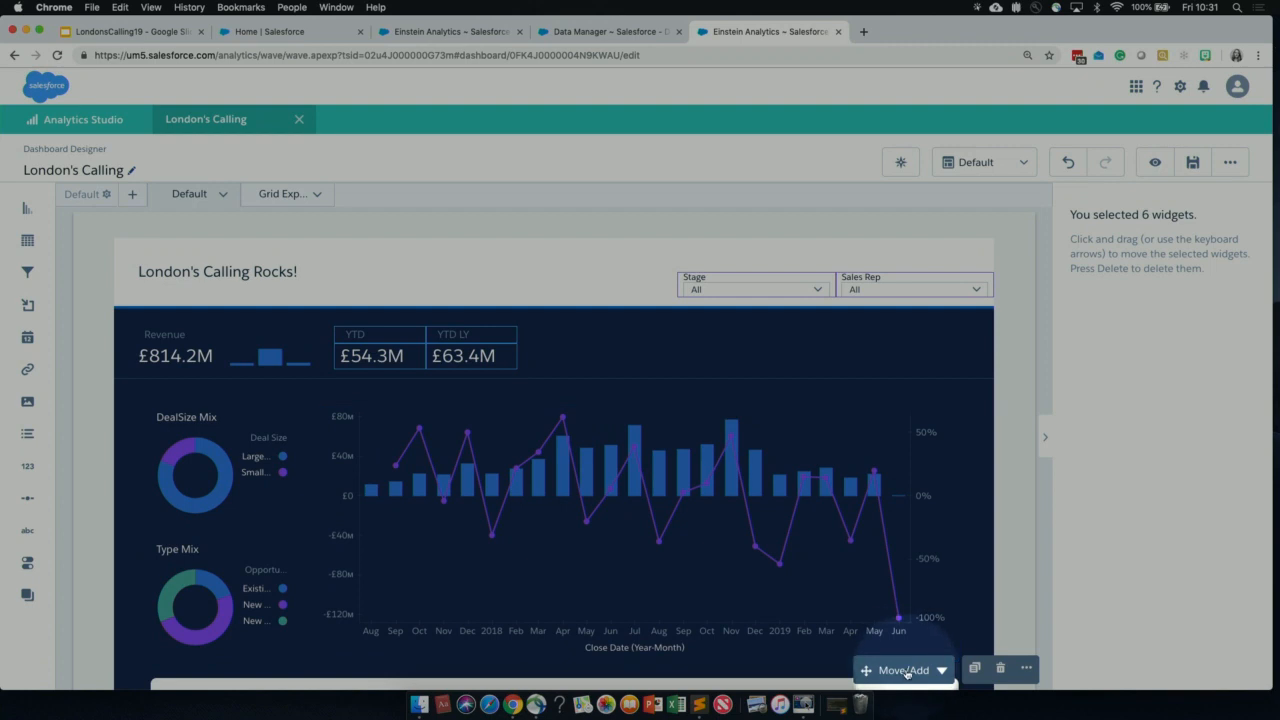
left_click(906, 672)
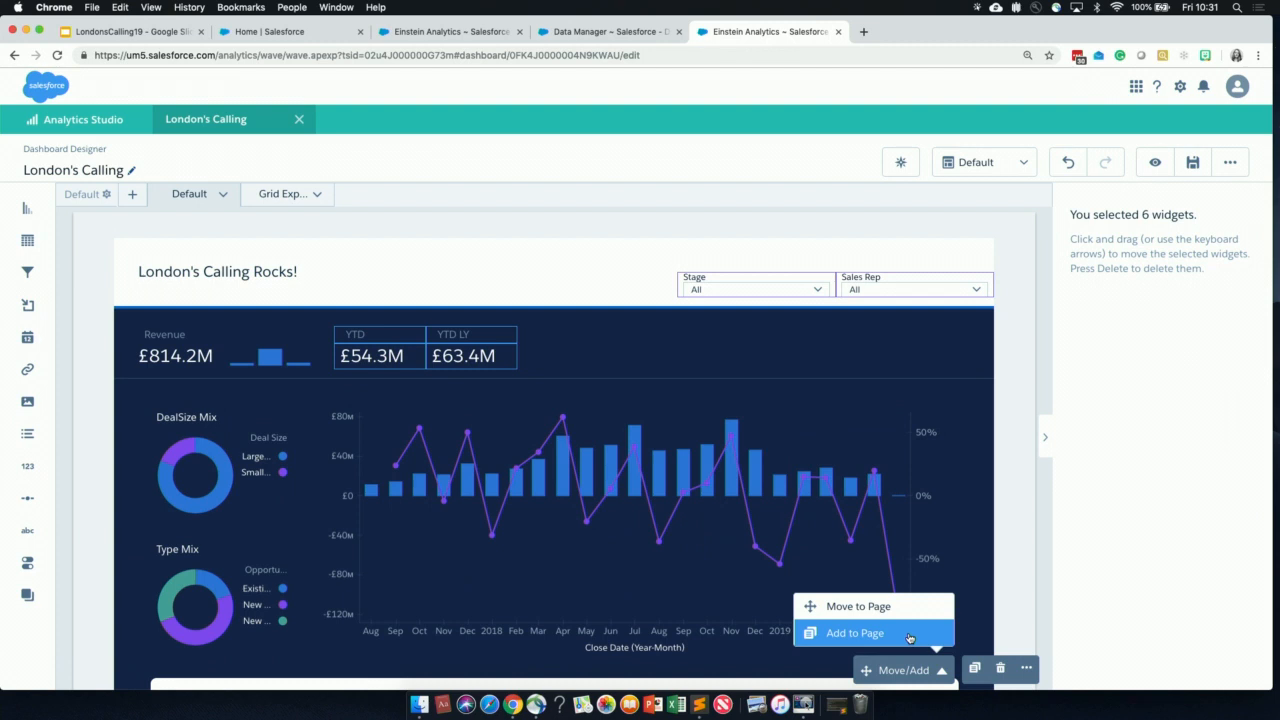
left_click(909, 634)
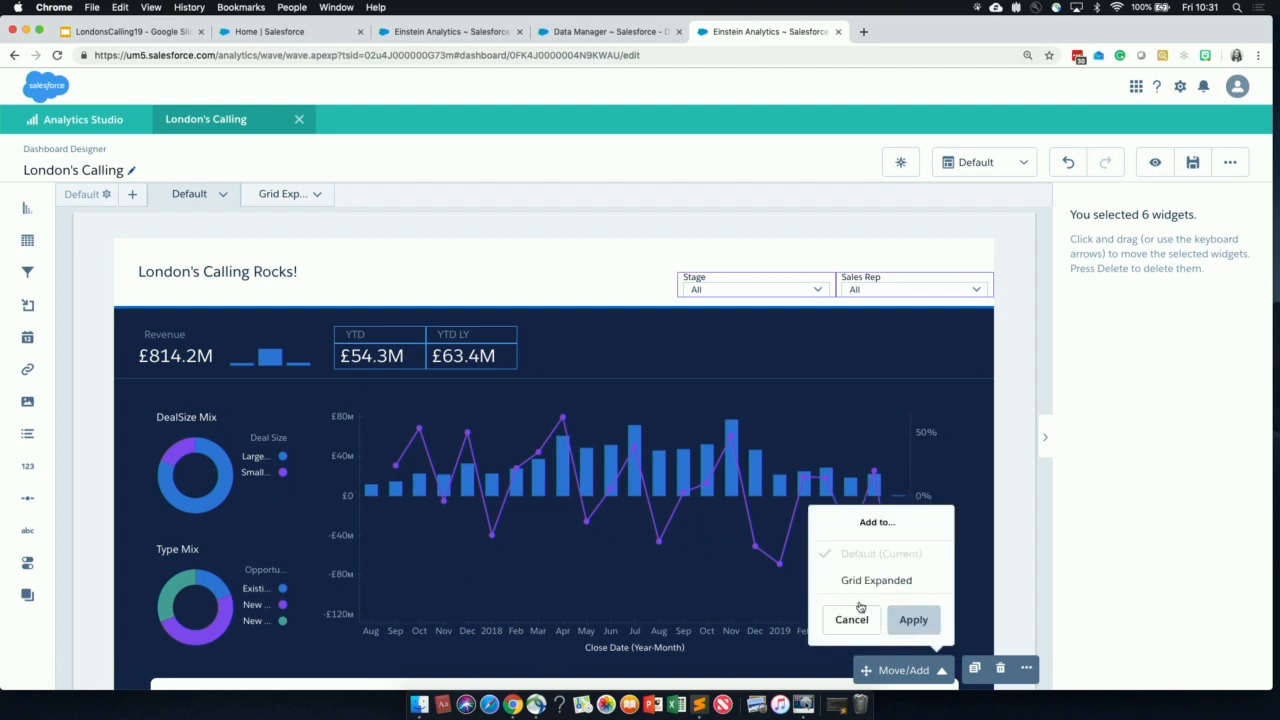
left_click(831, 591)
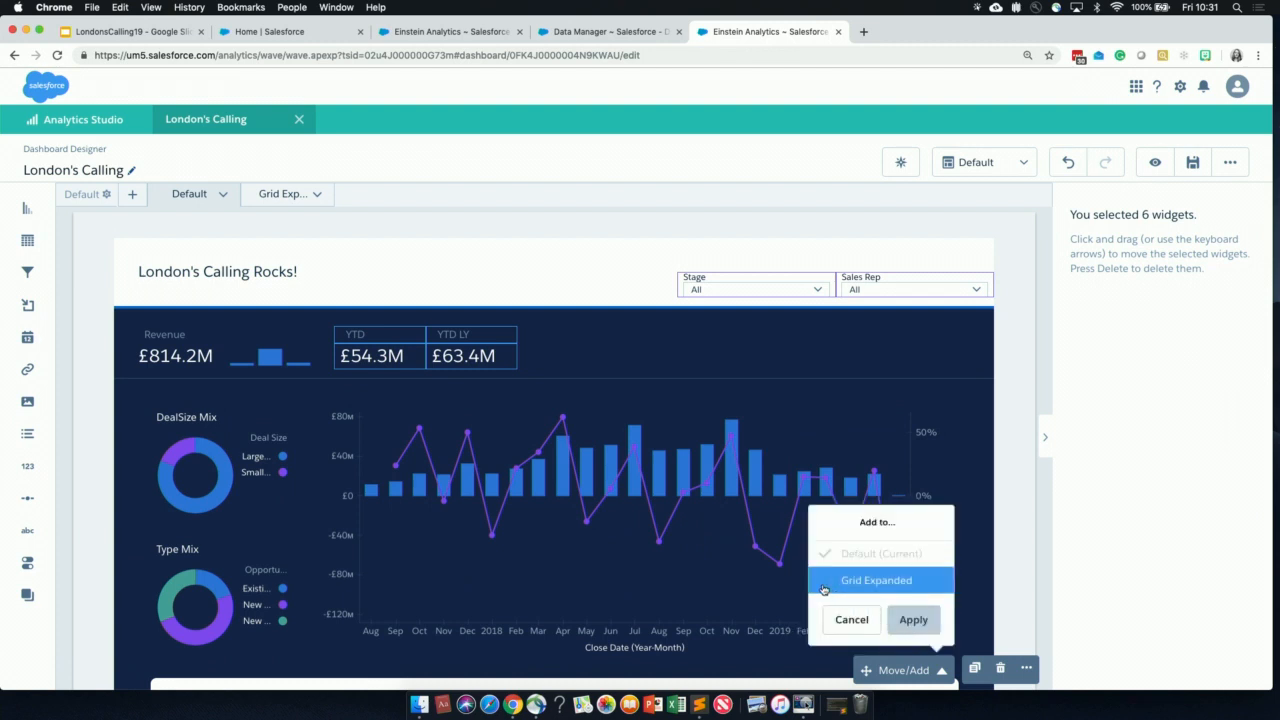
left_click(824, 590)
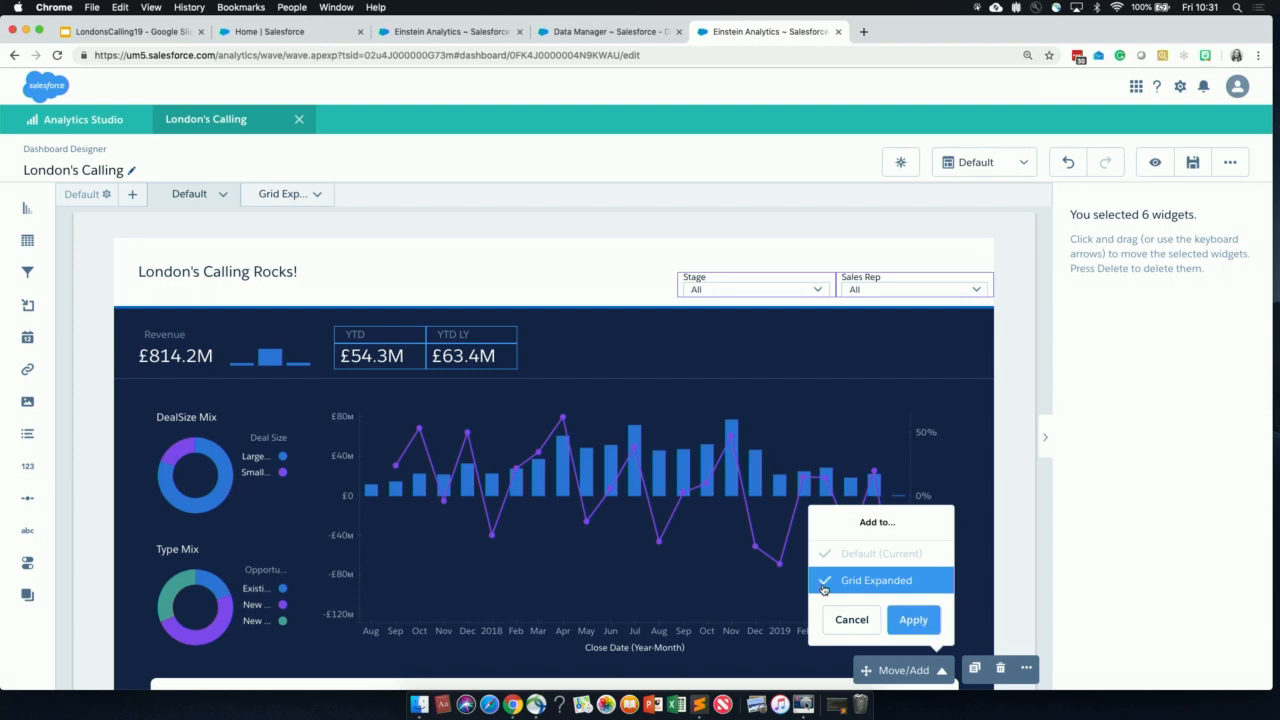
left_click(913, 620)
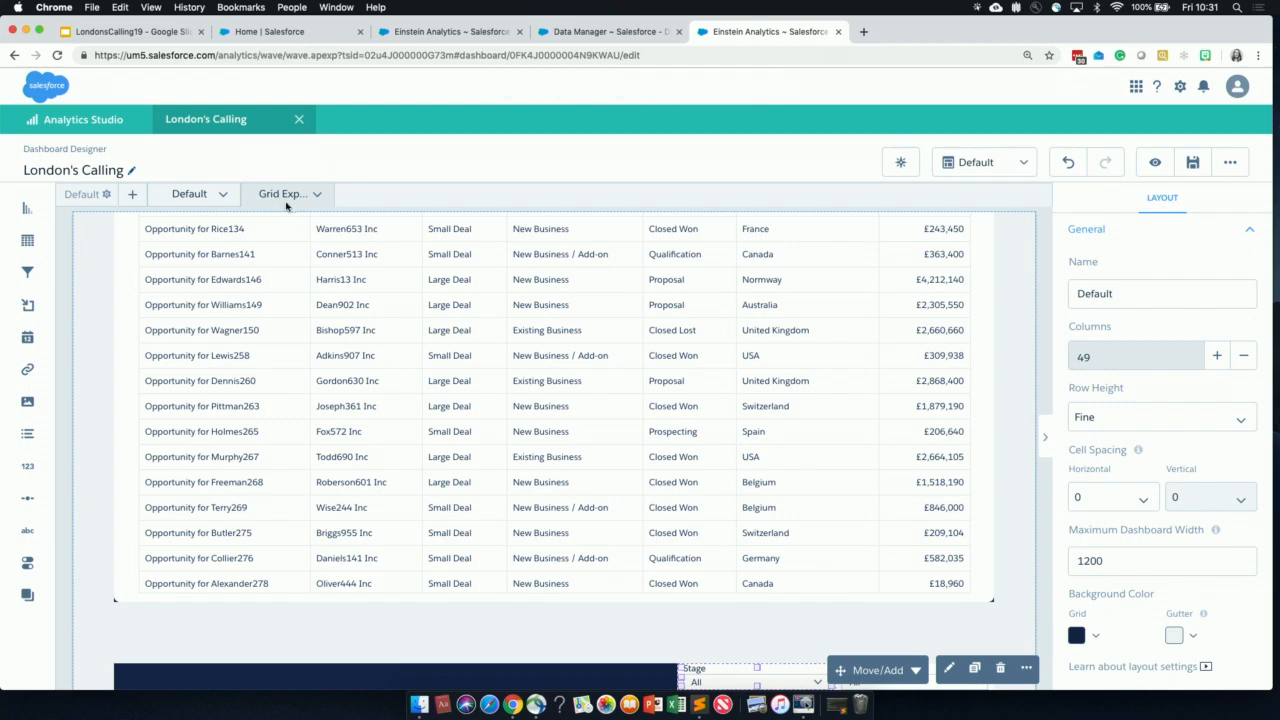
On the Grid Expanded page, move the six added widgets up so the lists sit in the title header, and return to the Default page
scroll(298, 407, "down", 3)
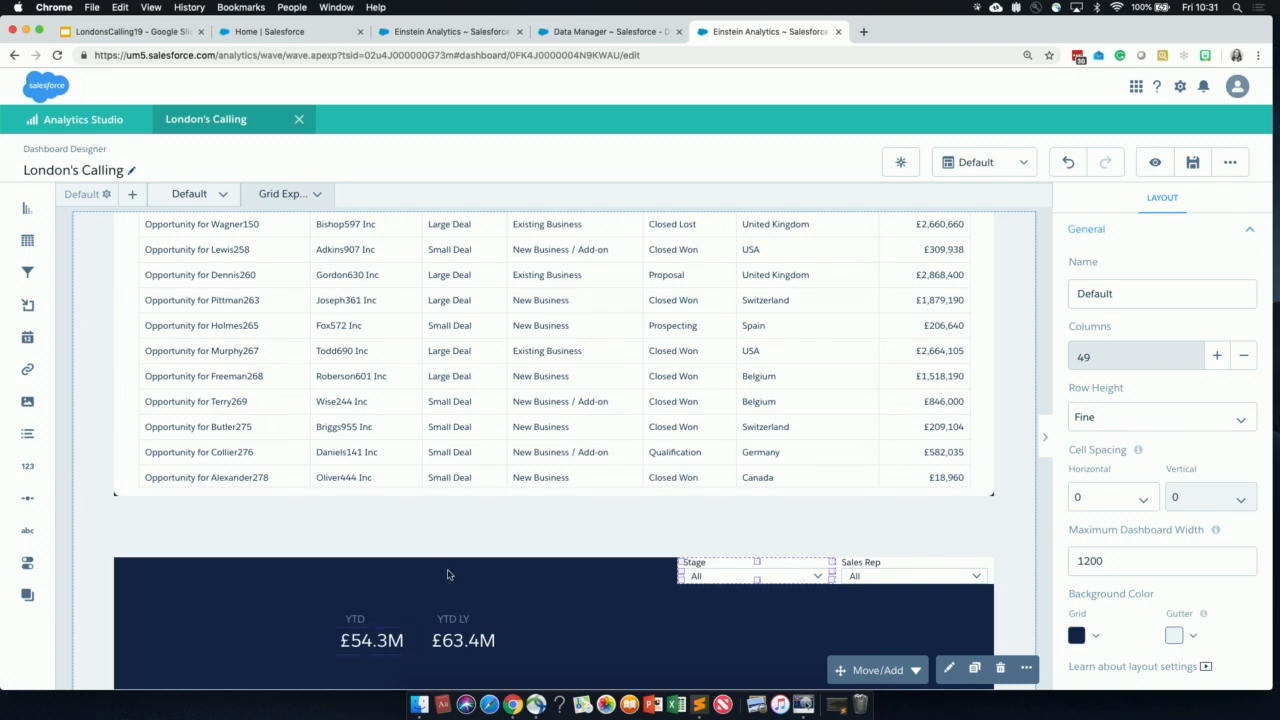
left_click(372, 640, "shift")
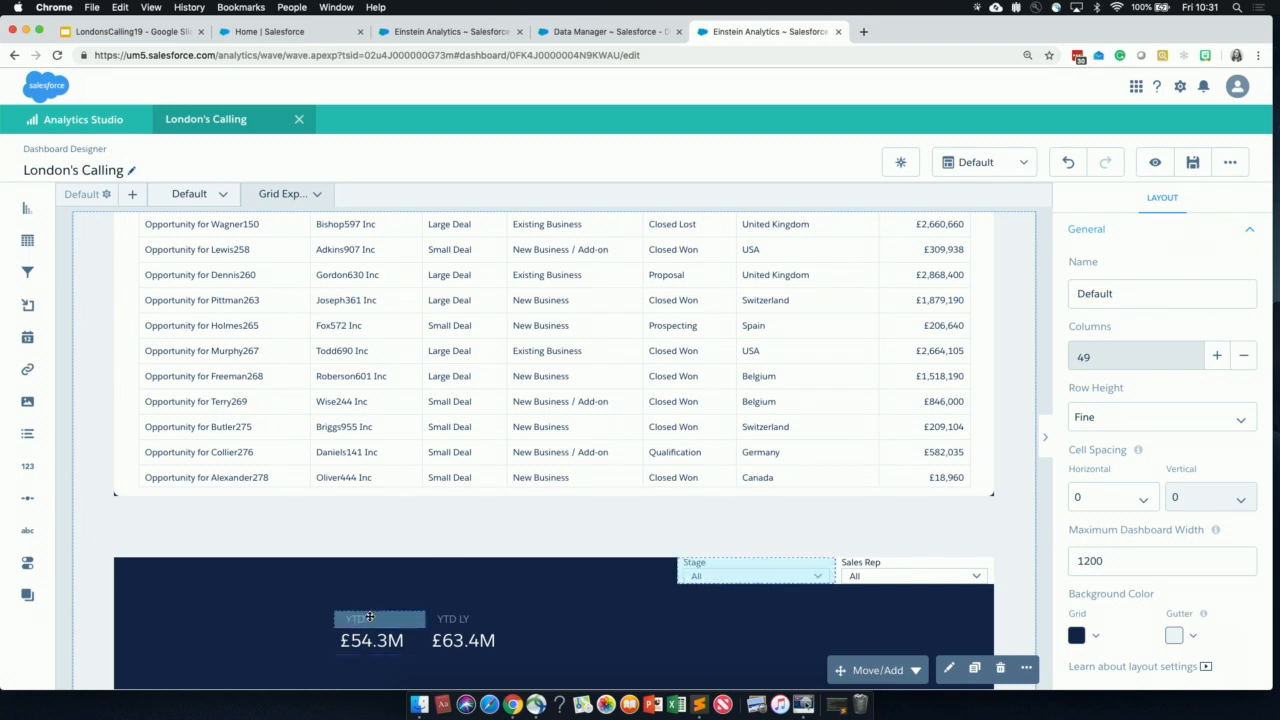
left_click(374, 640, "shift")
left_click(456, 619, "shift")
left_click(474, 642, "shift")
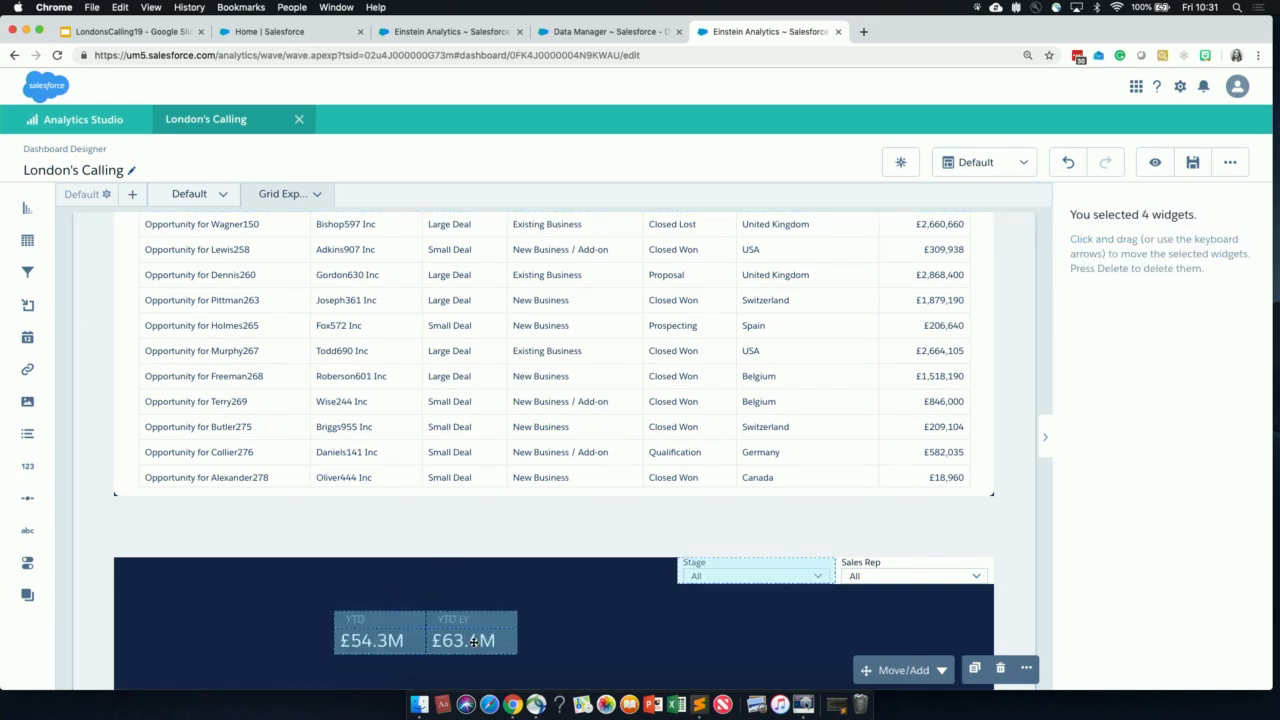
left_click(742, 569, "shift")
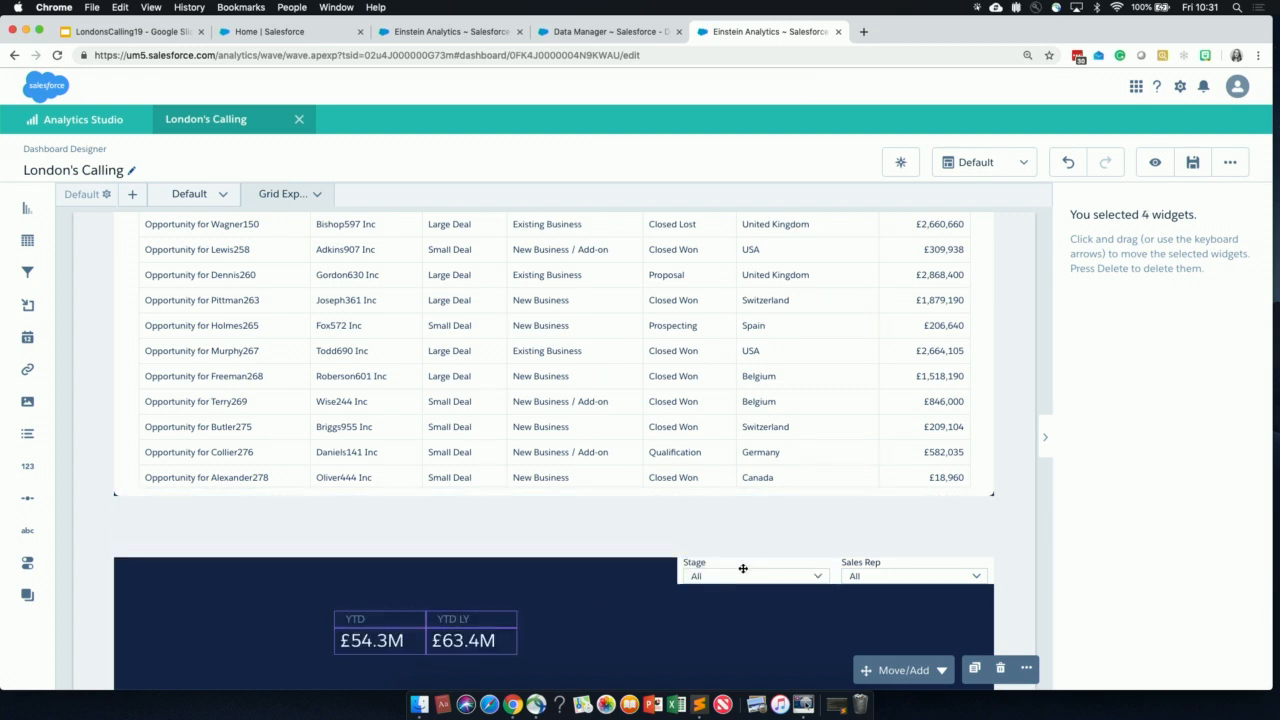
left_click(903, 564, "shift")
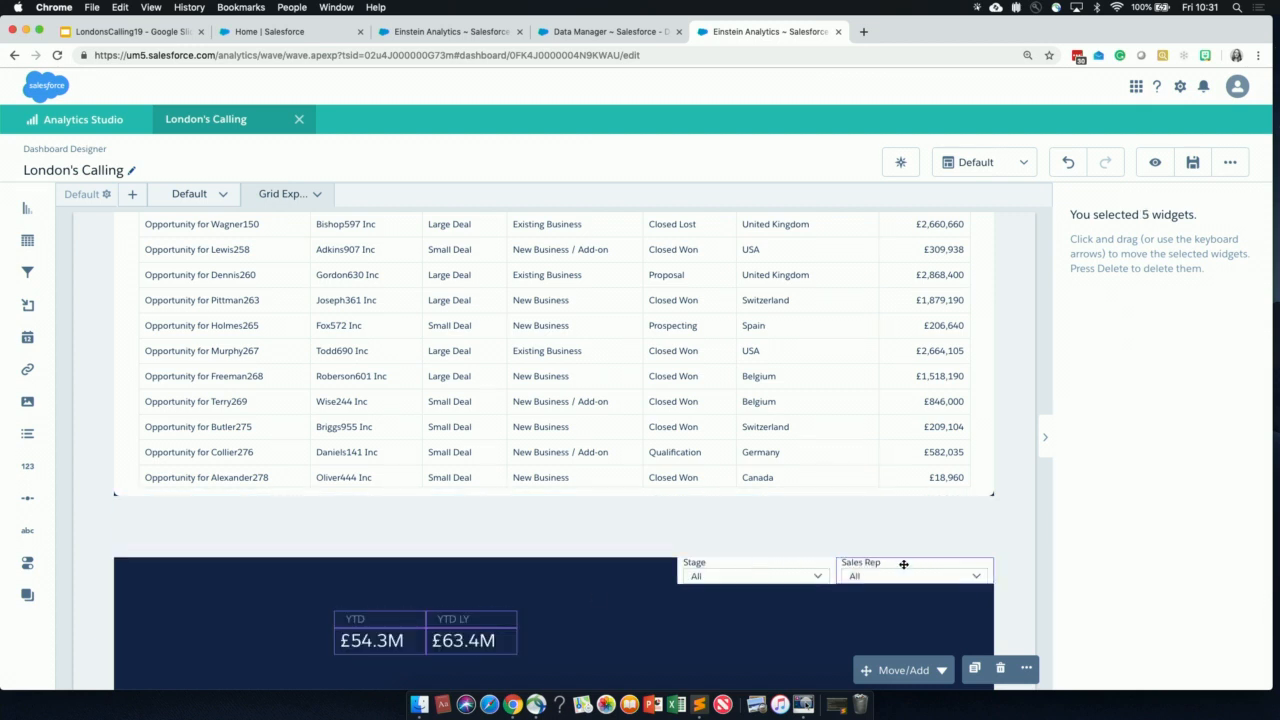
left_click(744, 559, "shift")
left_click_drag(752, 569, 794, 282)
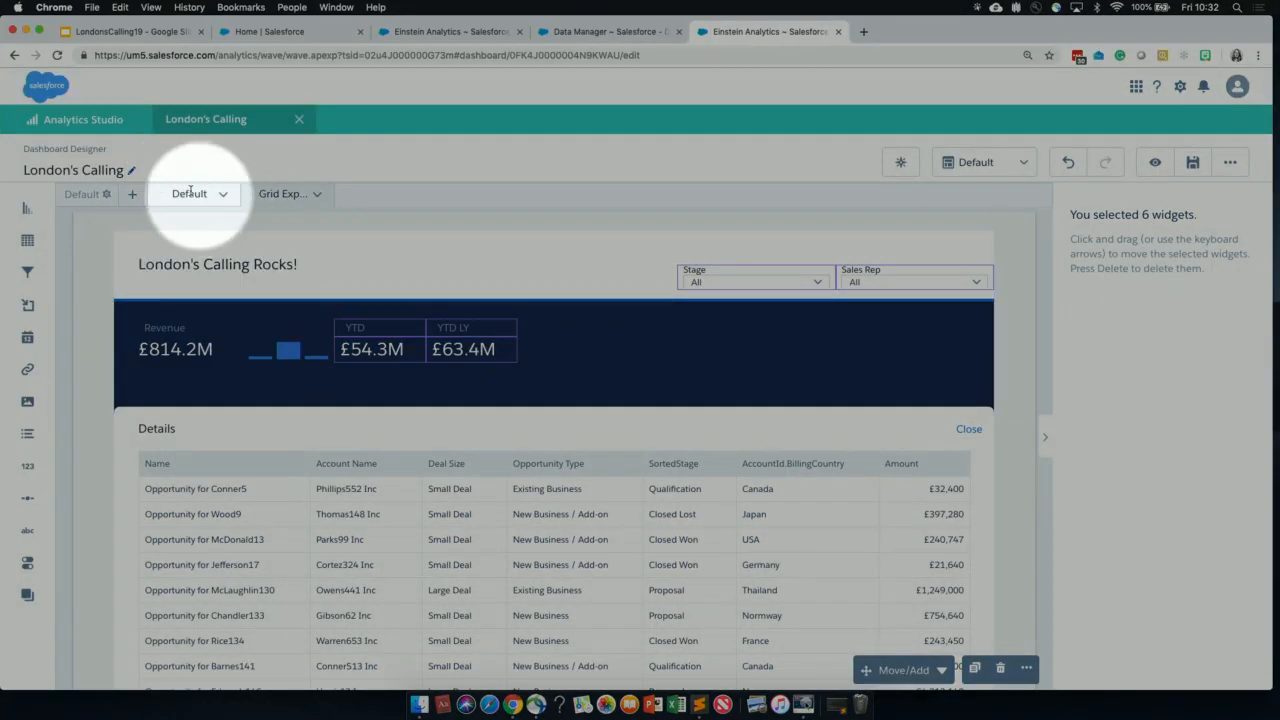
left_click(200, 194)
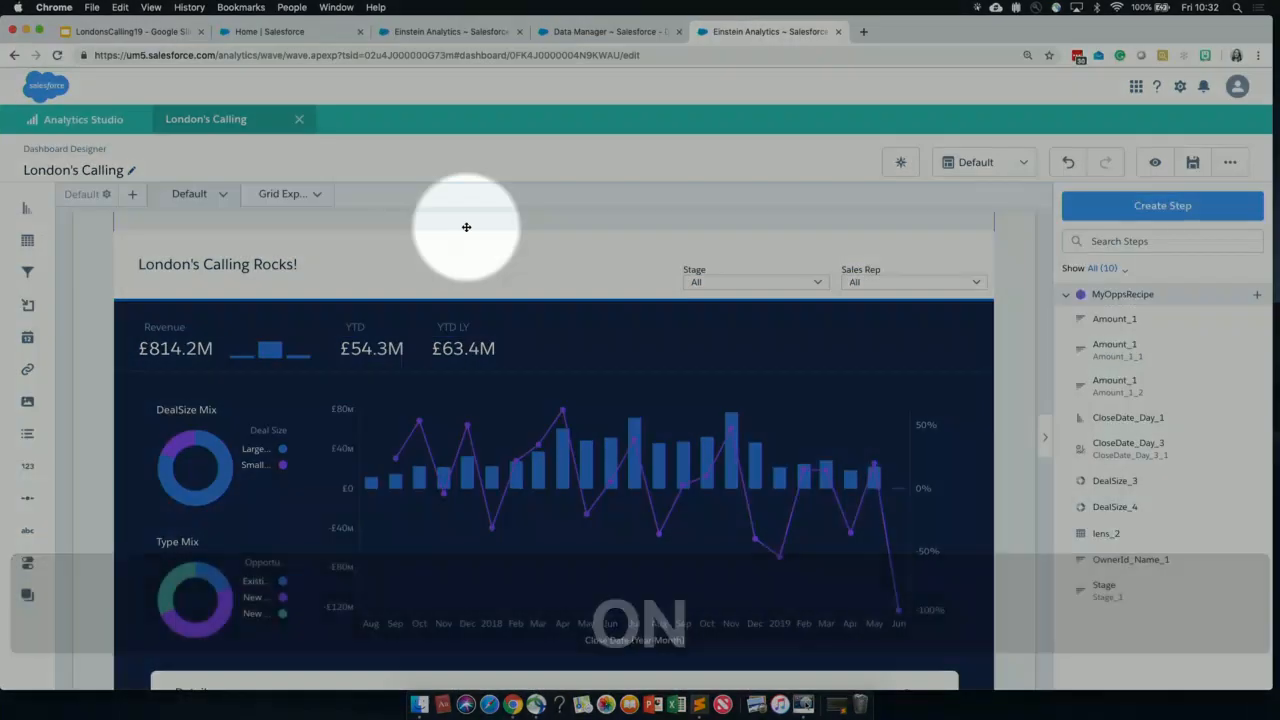
Clone the Default page and rename the cloned page as "Contries"
left_click(223, 195)
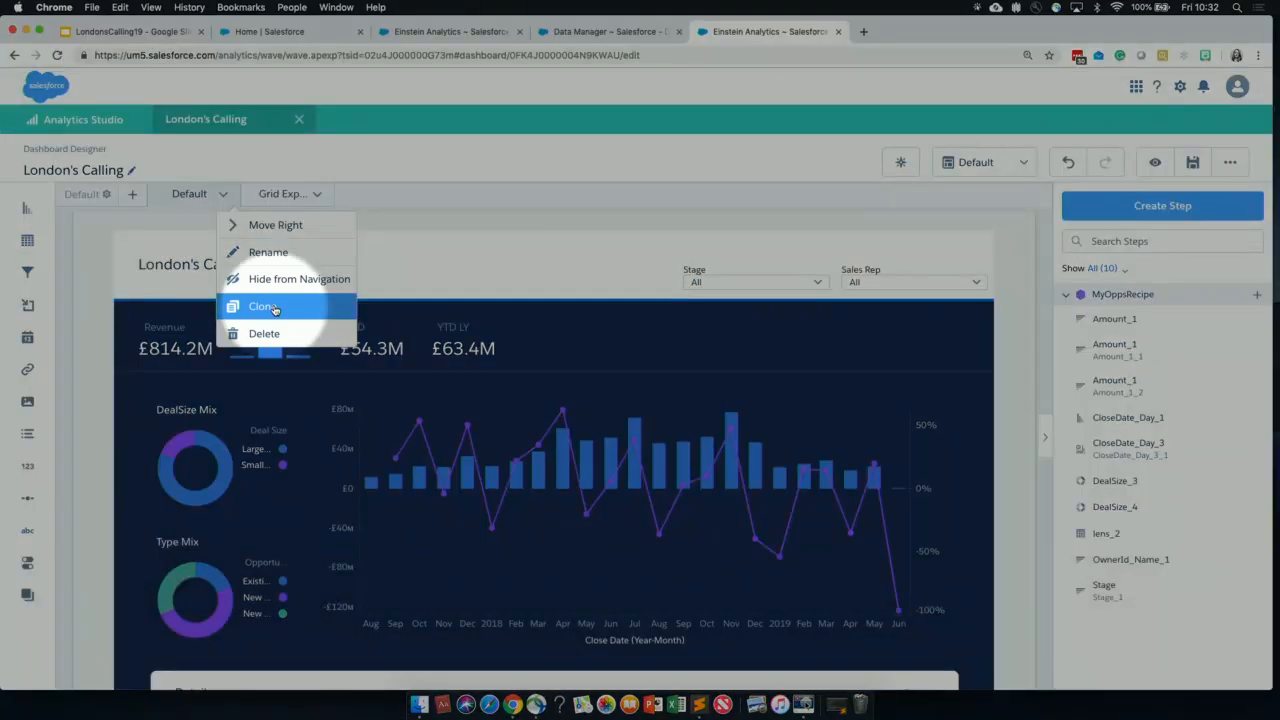
left_click(275, 309)
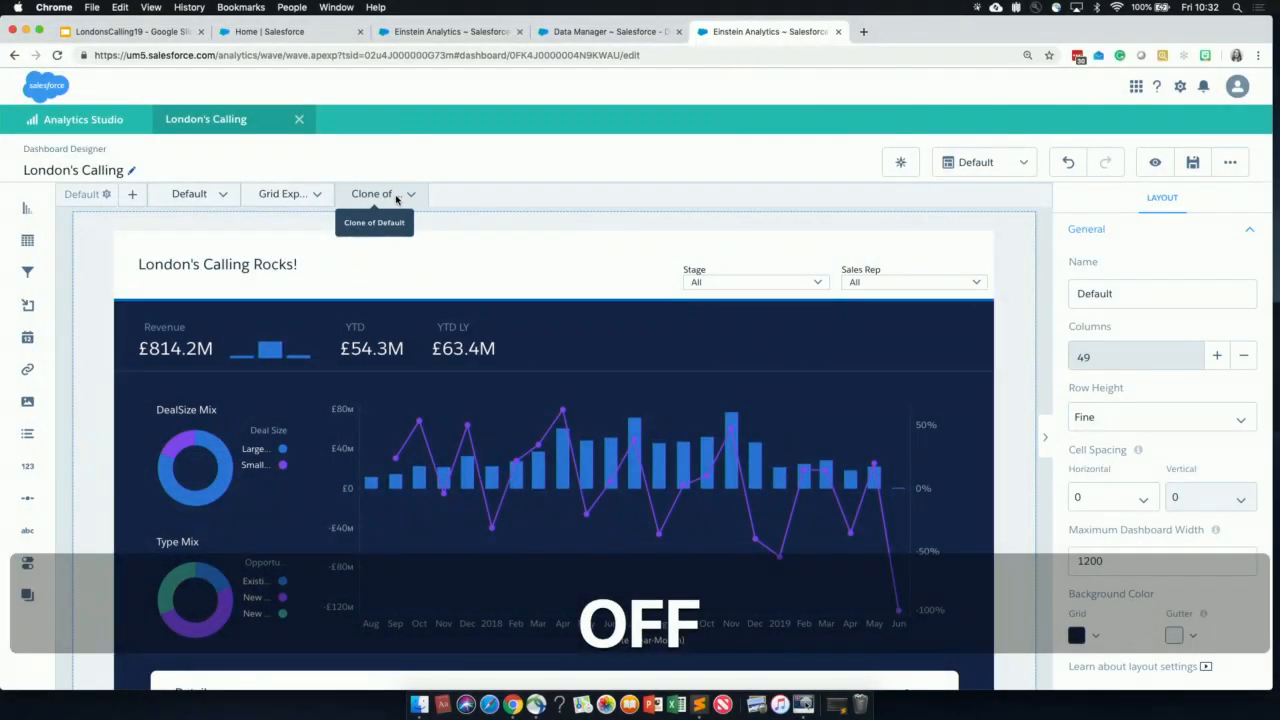
left_click(410, 194)
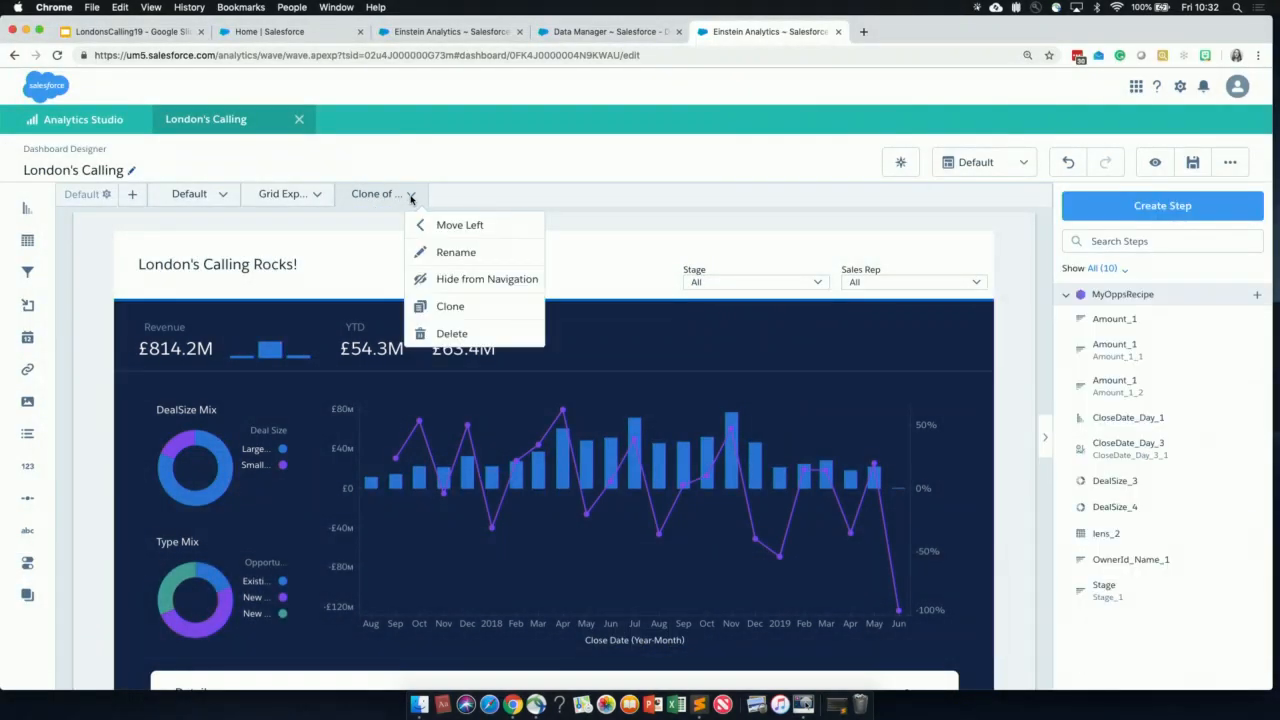
left_click(476, 252)
type("Con")
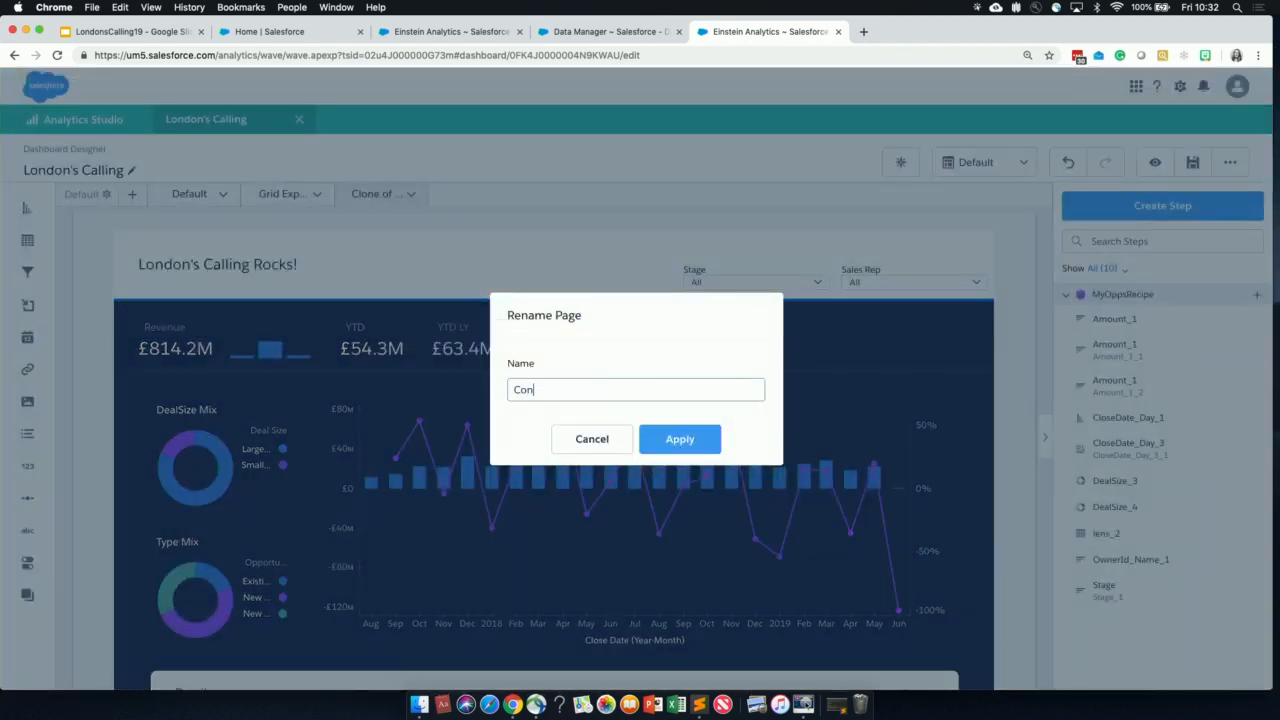
type("tries")
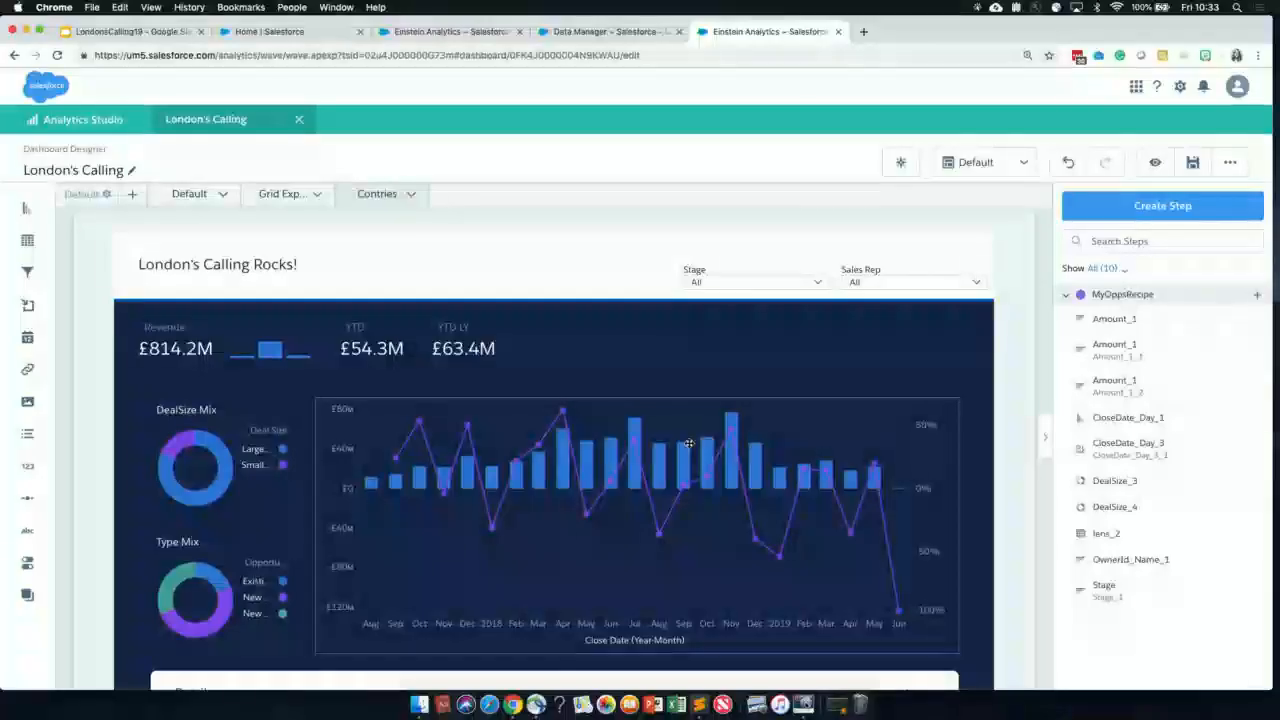
Unlink the Close Date time combo chart on the Contries page from its instances on the other pages
scroll(530, 394, "down", 1)
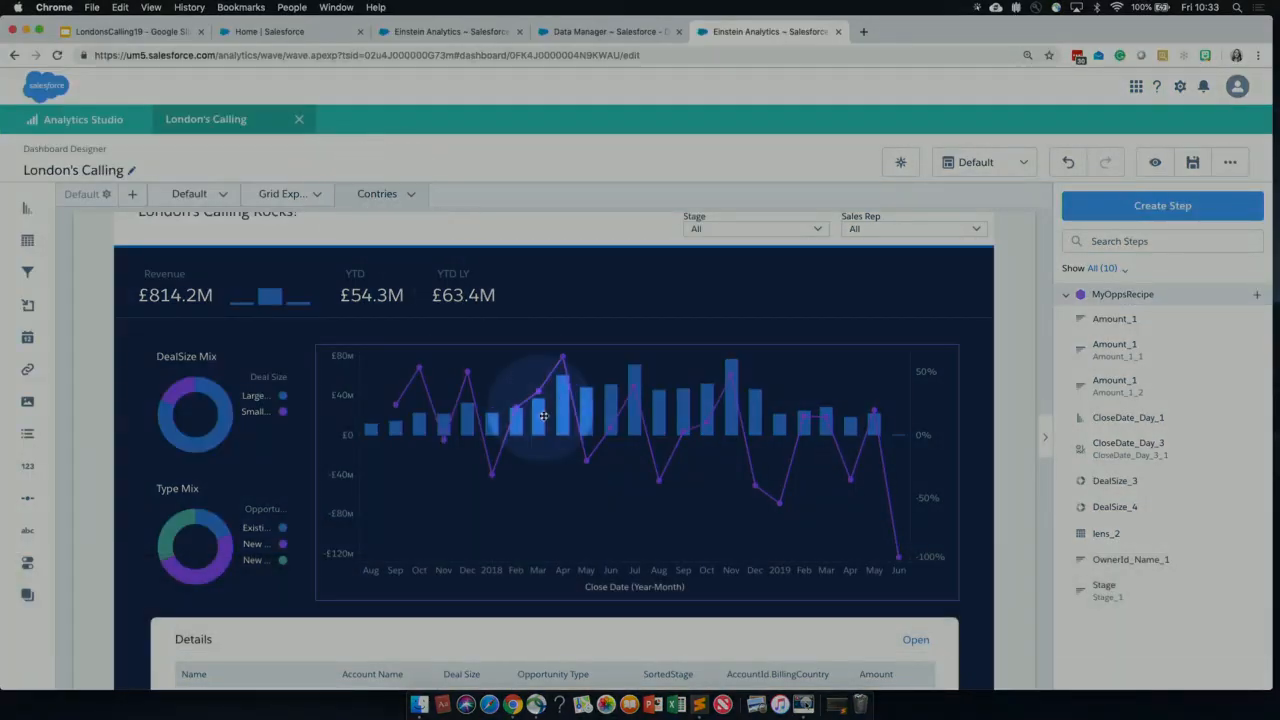
key("F1")
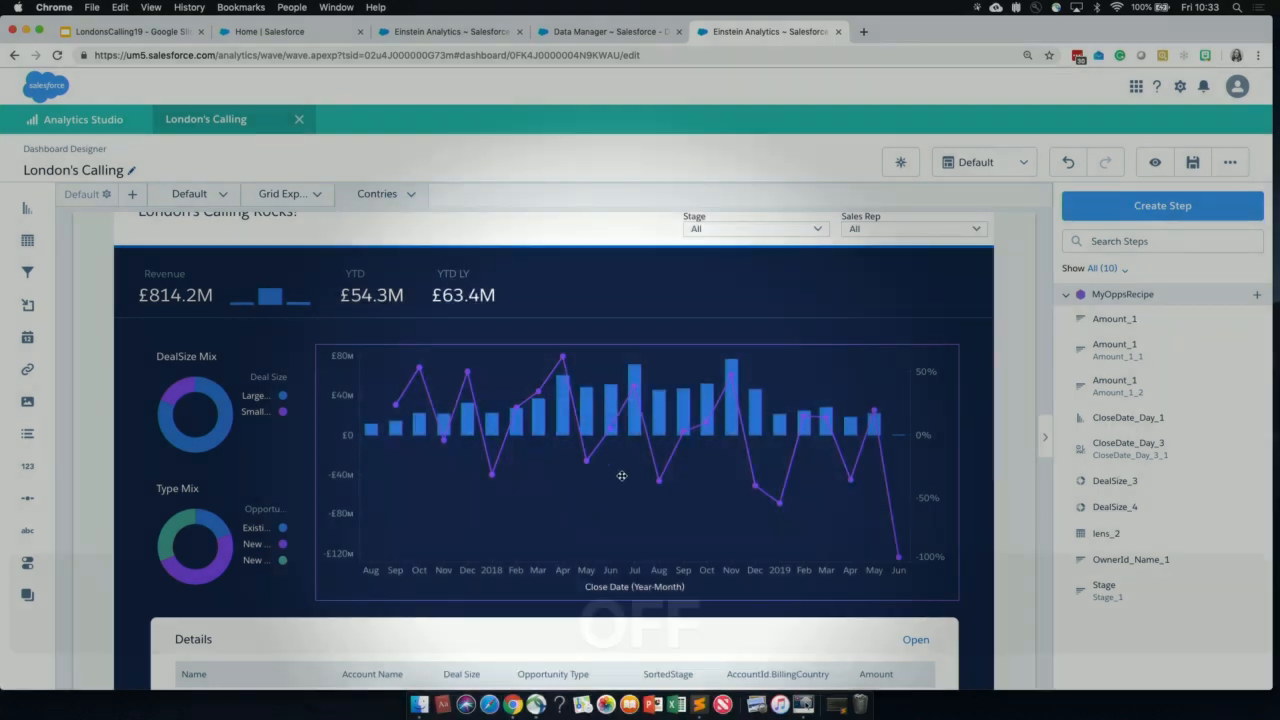
left_click(579, 438)
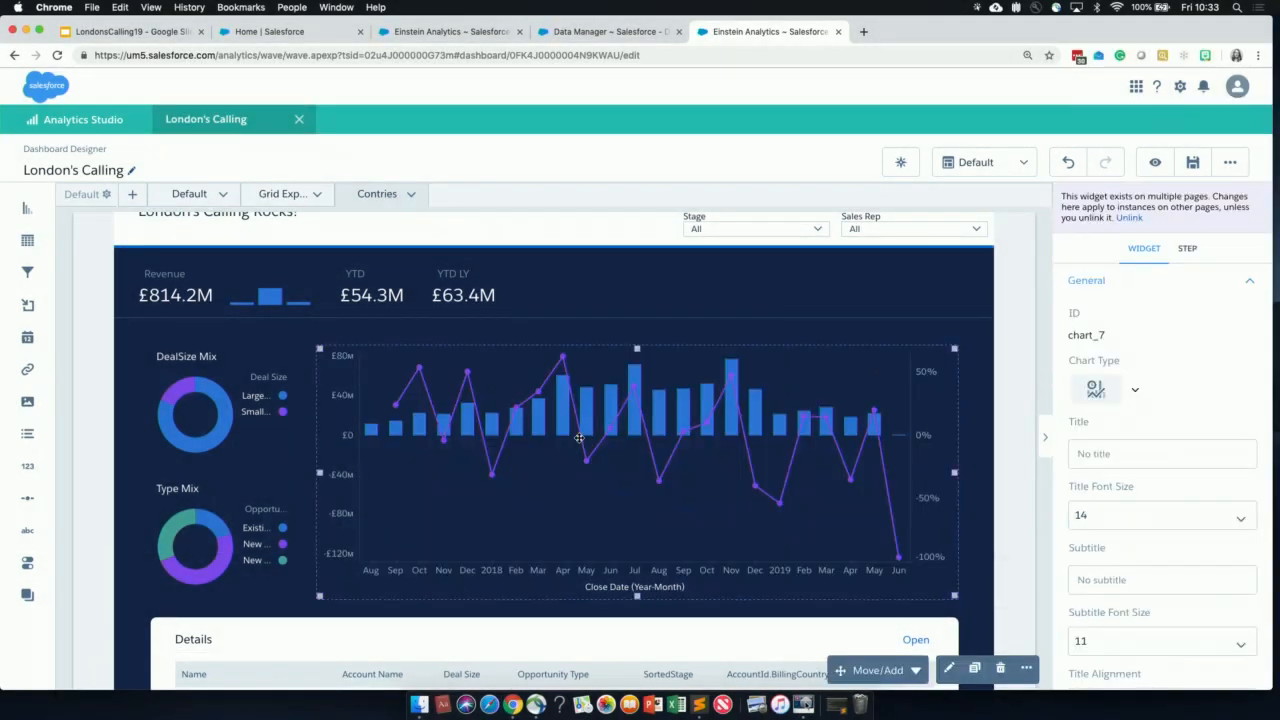
key("F1")
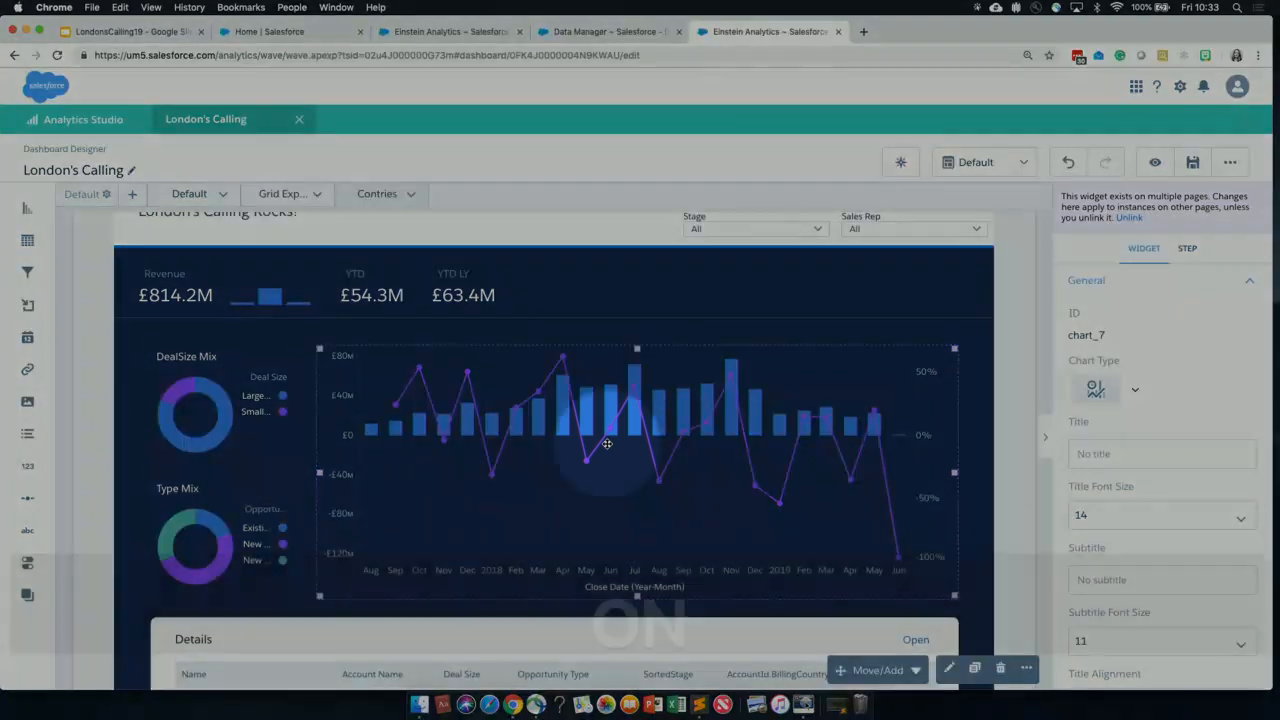
left_click(614, 455)
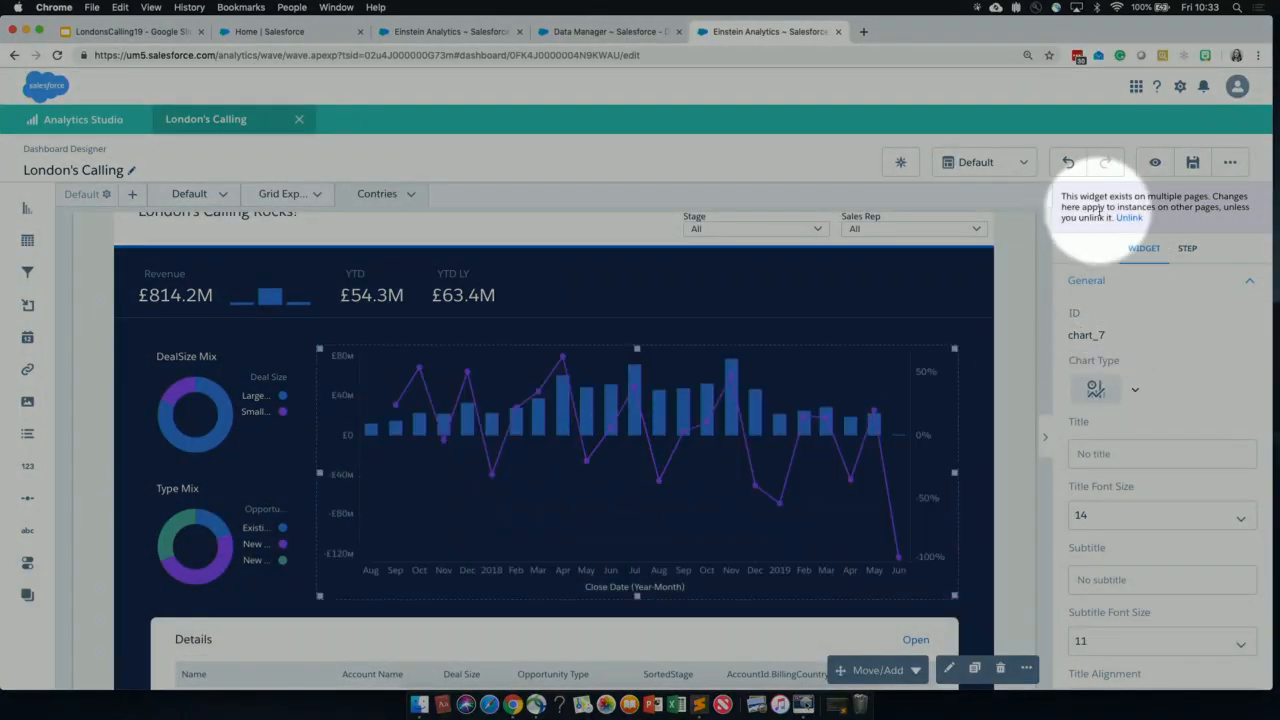
key("F1")
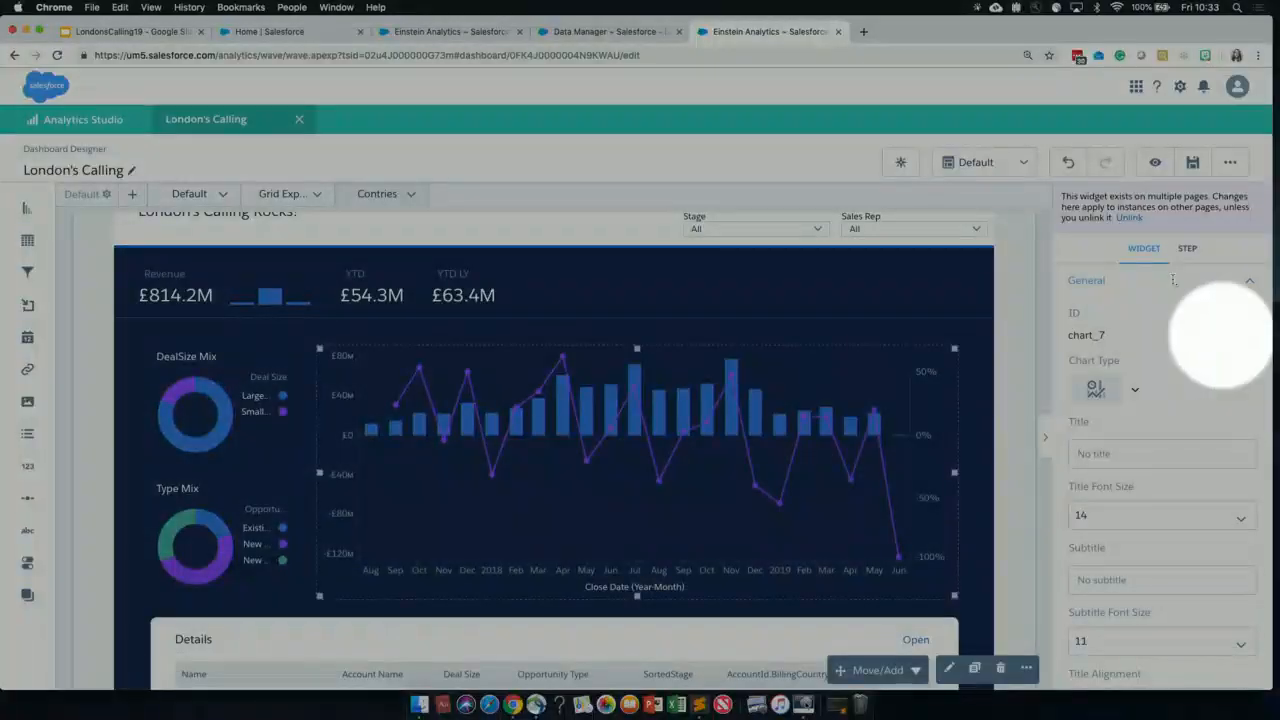
left_click(1130, 219)
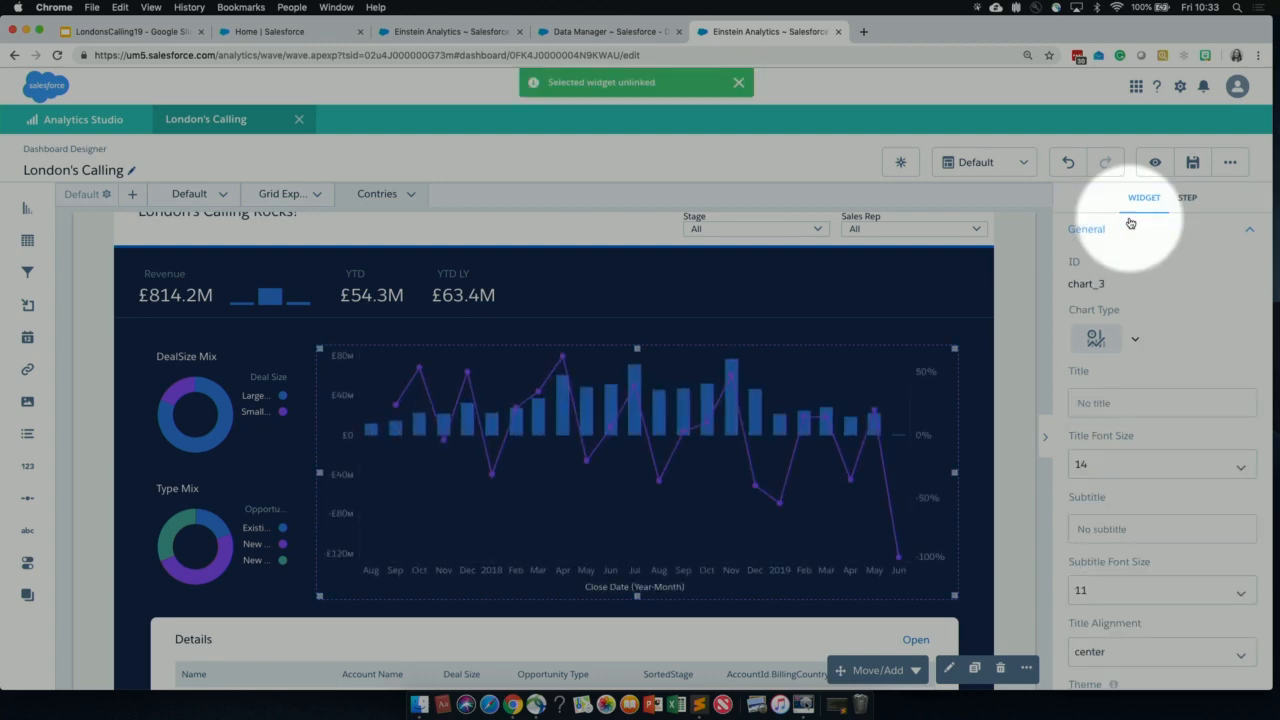
key("F1")
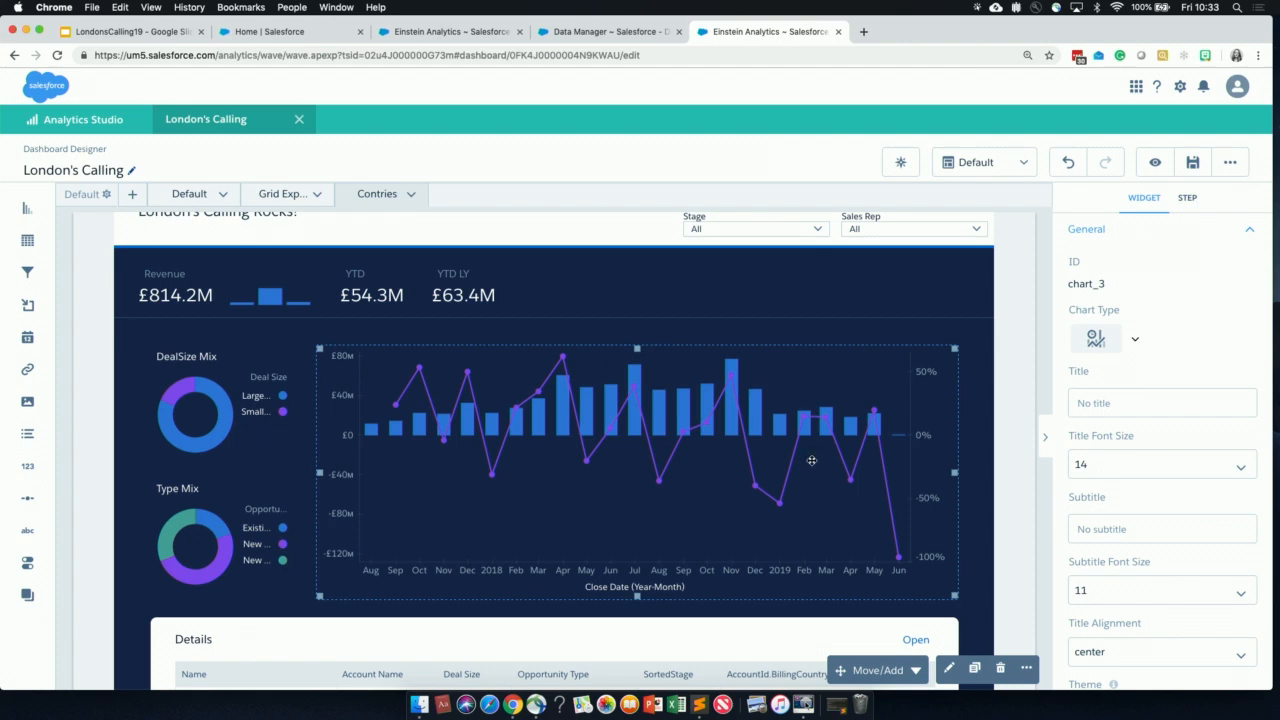
Remove the step from the unlinked Close Date chart so the widget is an empty chart placeholder
key("F1")
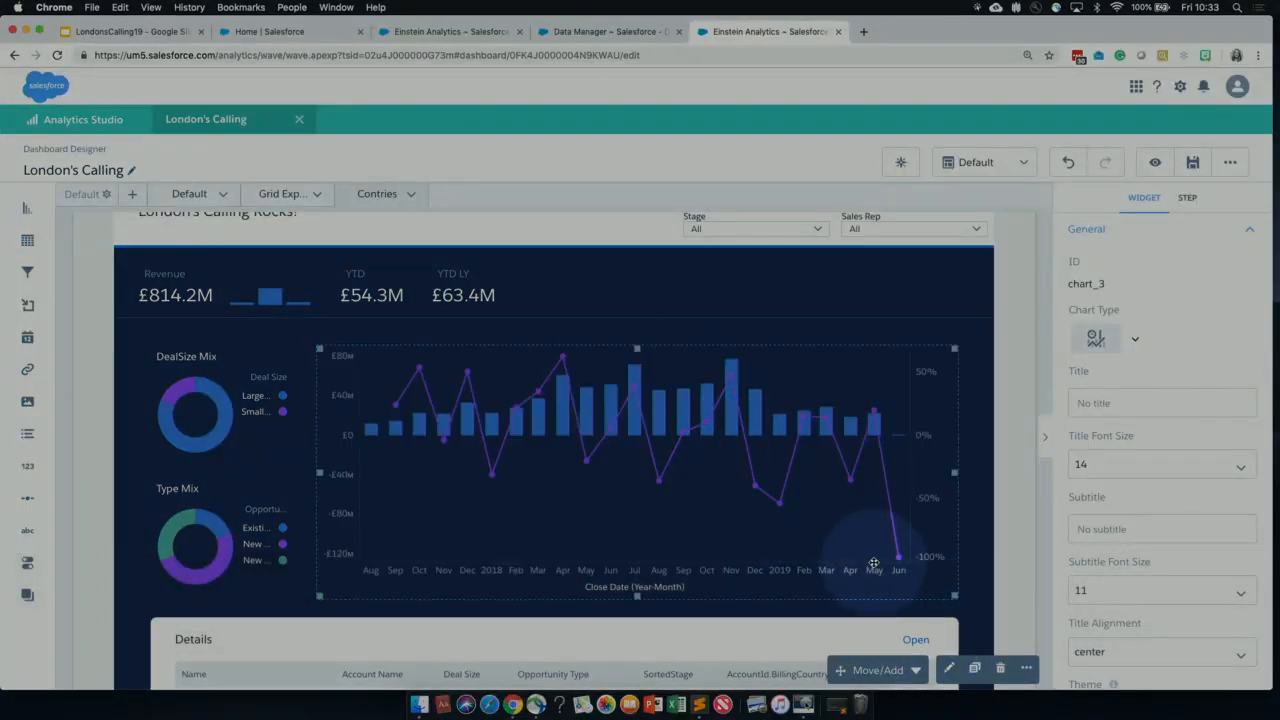
key("F1")
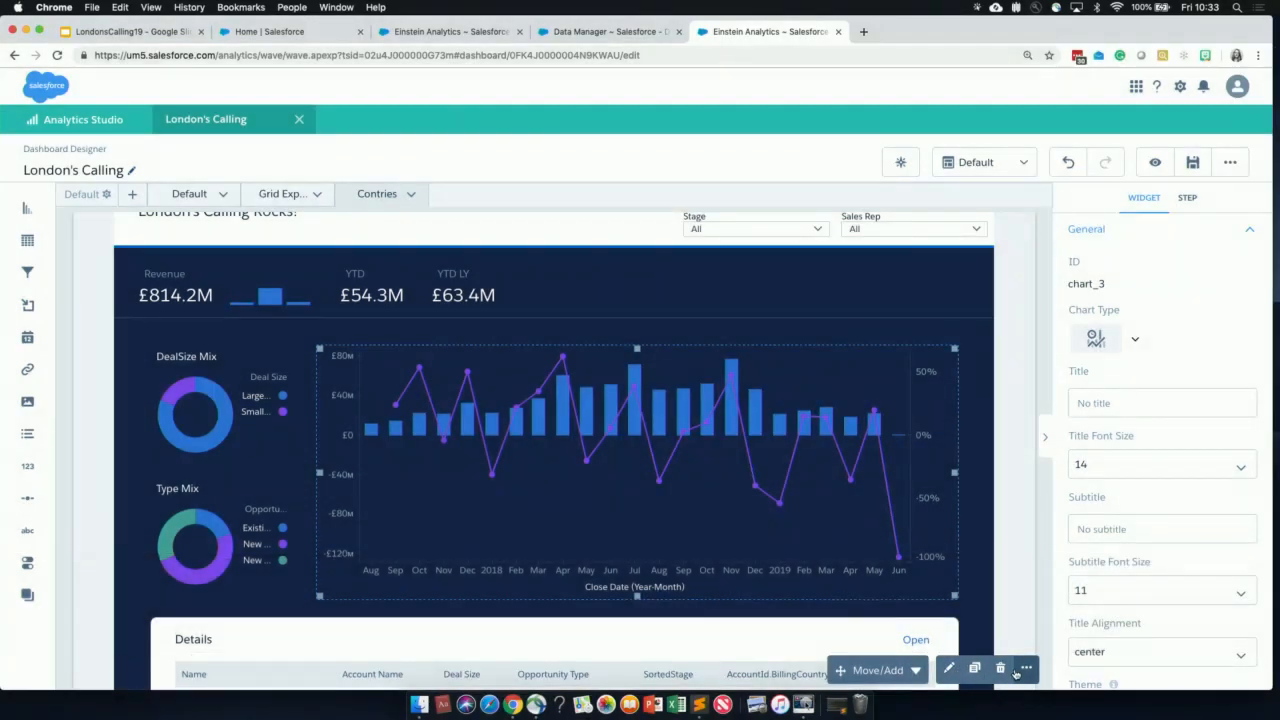
key("F1")
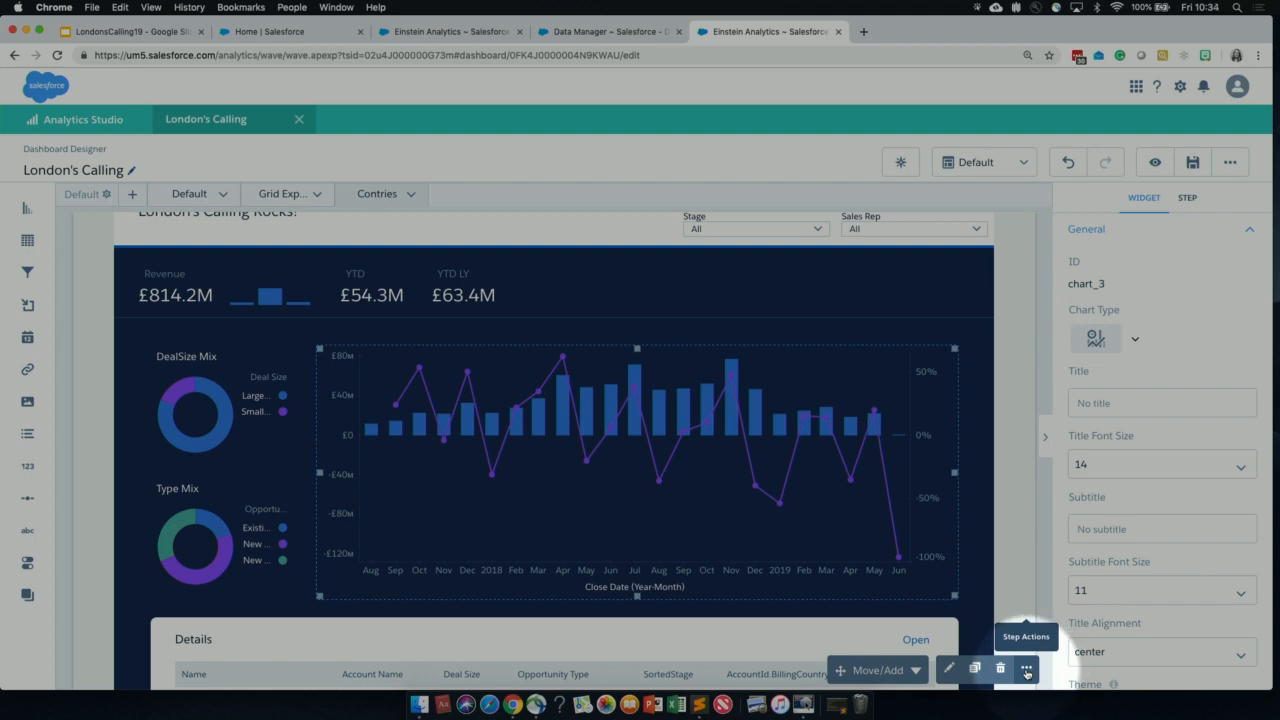
left_click(1026, 673)
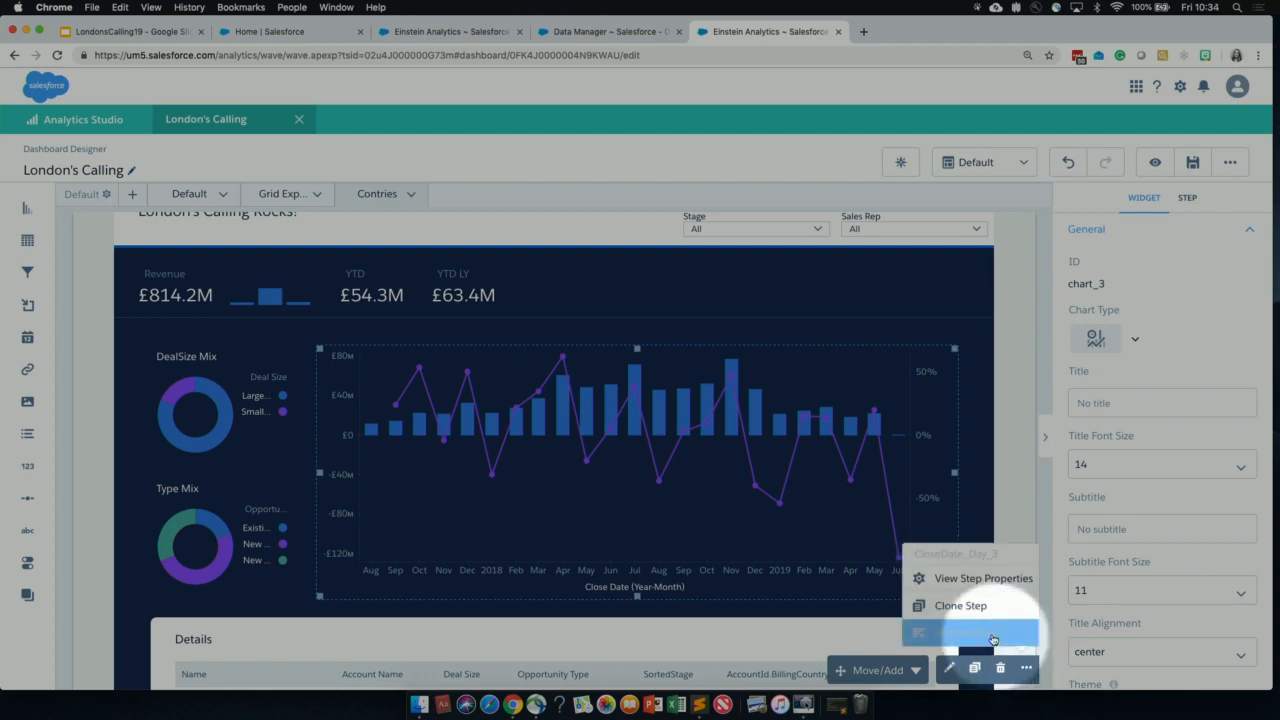
key("F1")
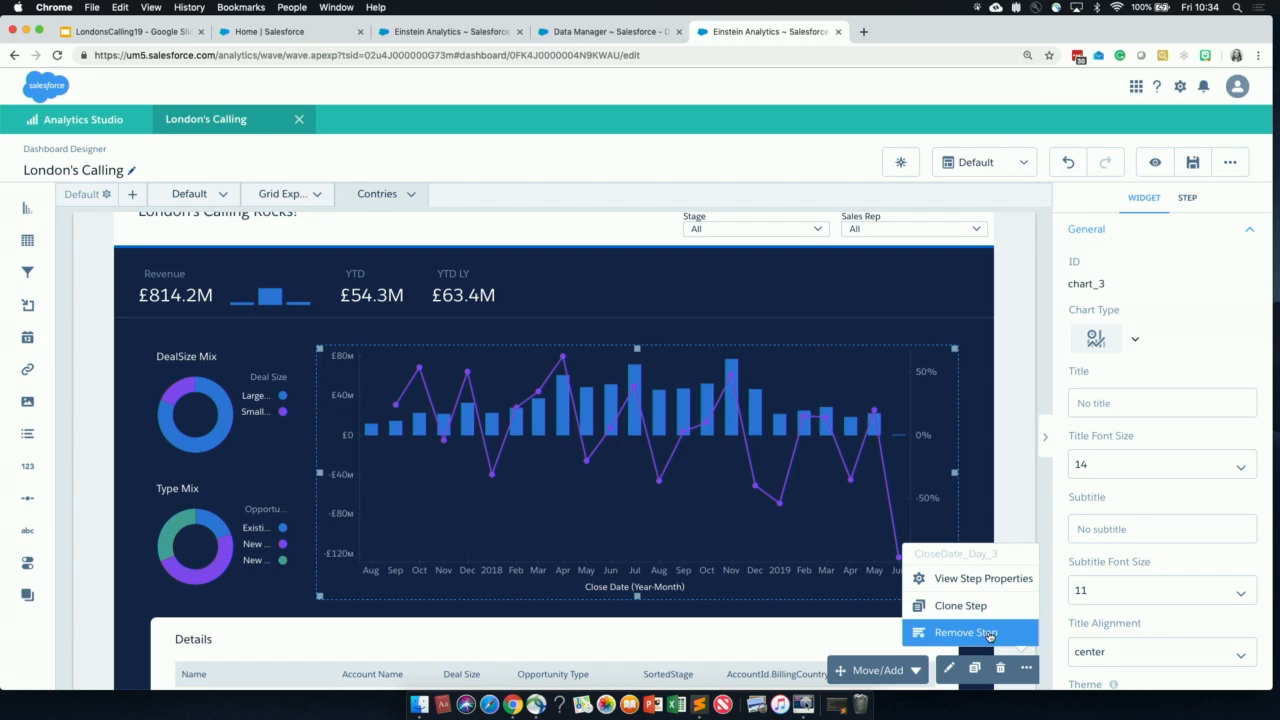
left_click(990, 633)
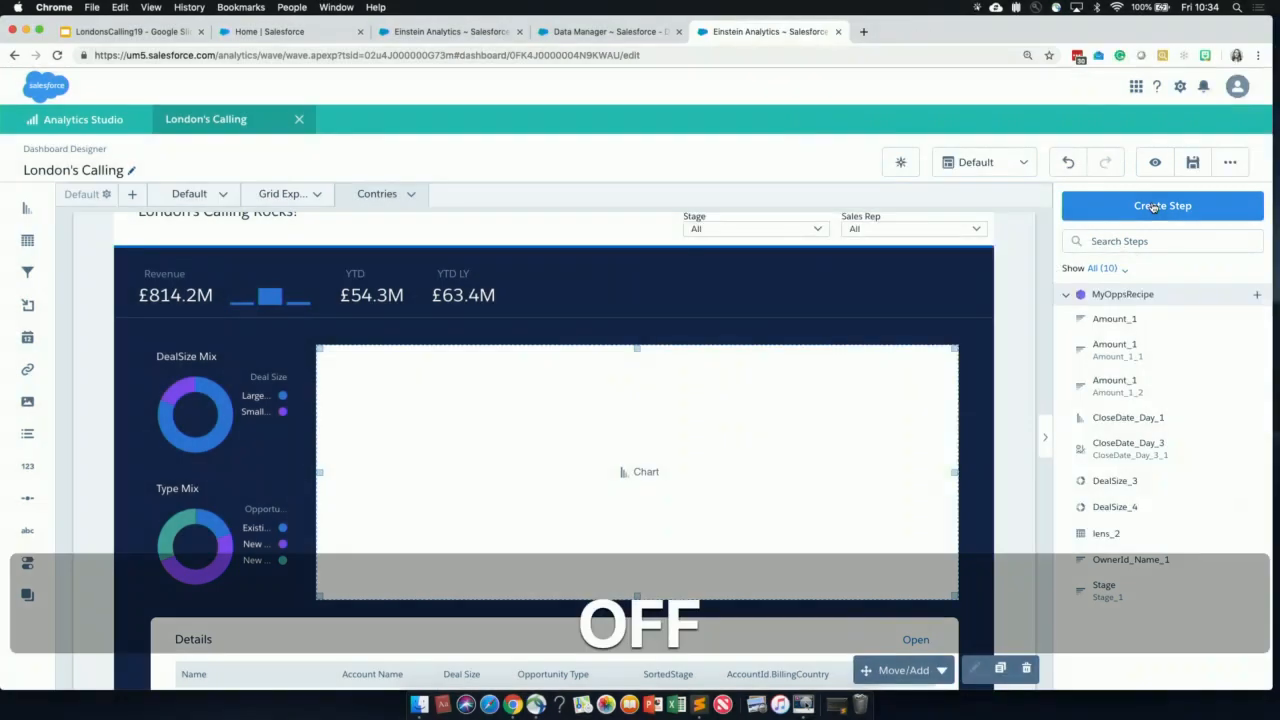
Create a step labelled "Countries" on the MyOppsRecipe dataset, with Sum of Amount as the bar length
left_click(1153, 207)
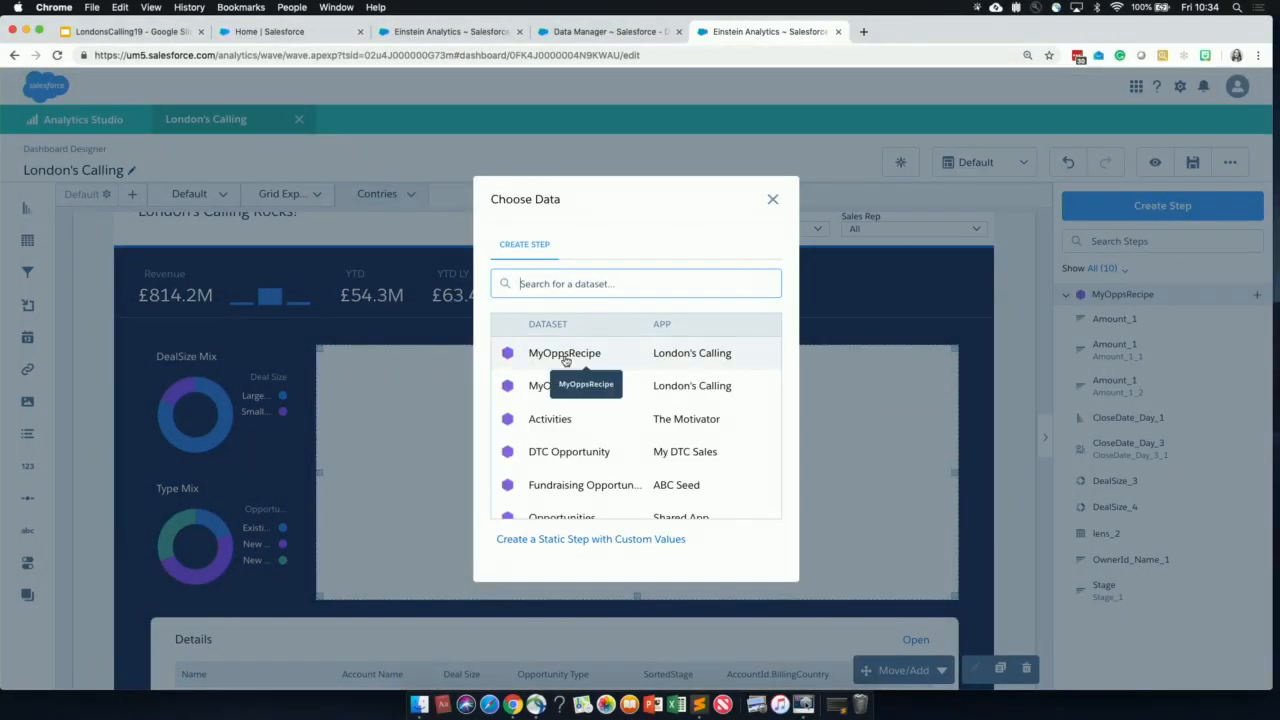
left_click(565, 355)
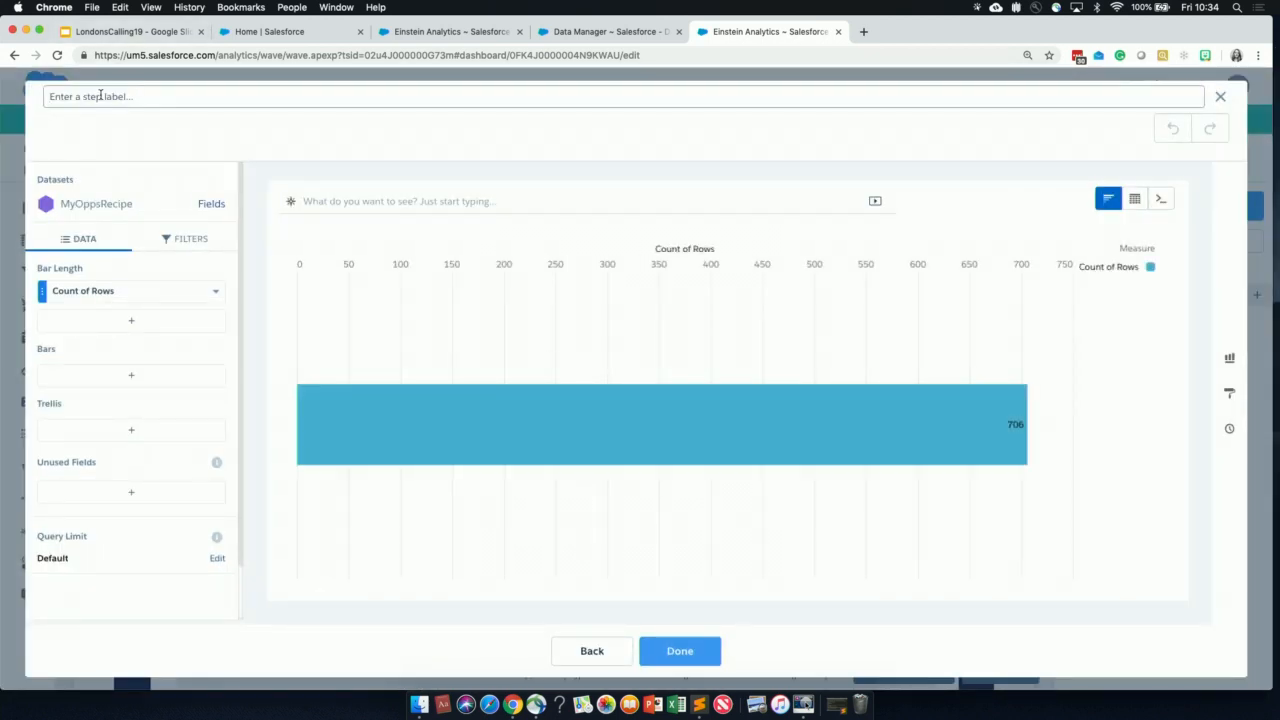
type("Countries")
left_click(111, 148)
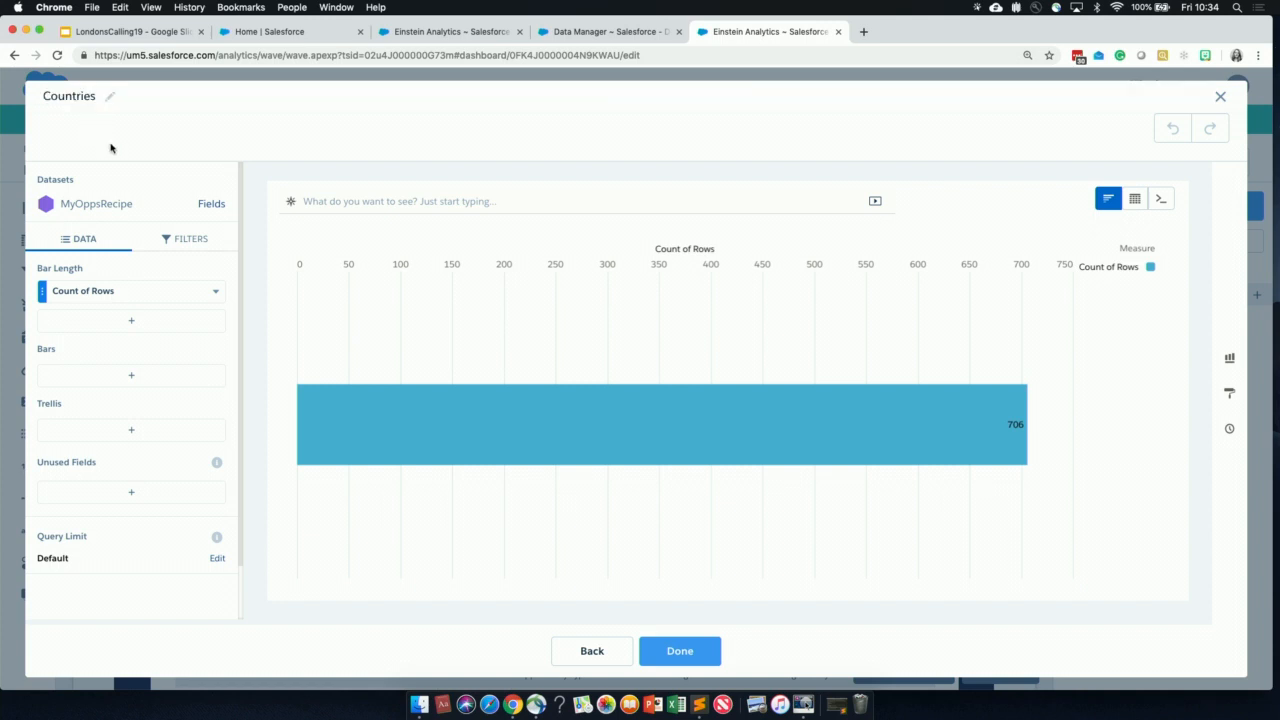
left_click(111, 293)
left_click(250, 319)
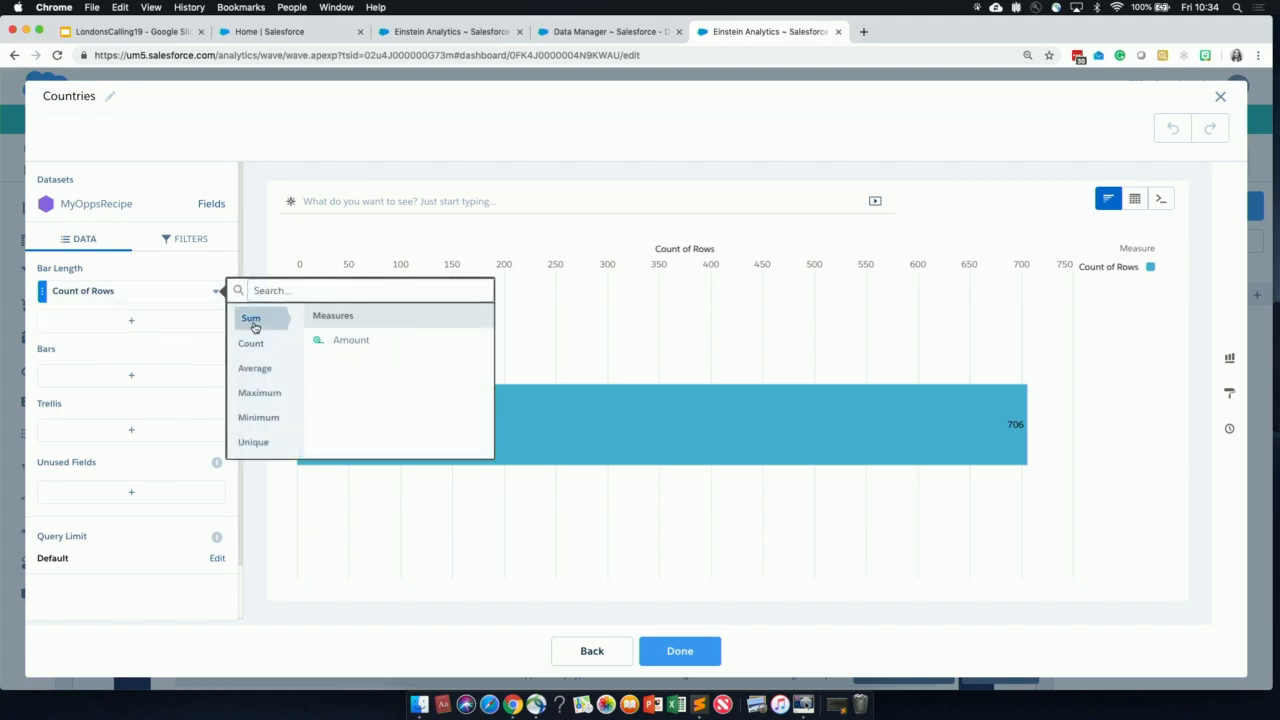
left_click(349, 341)
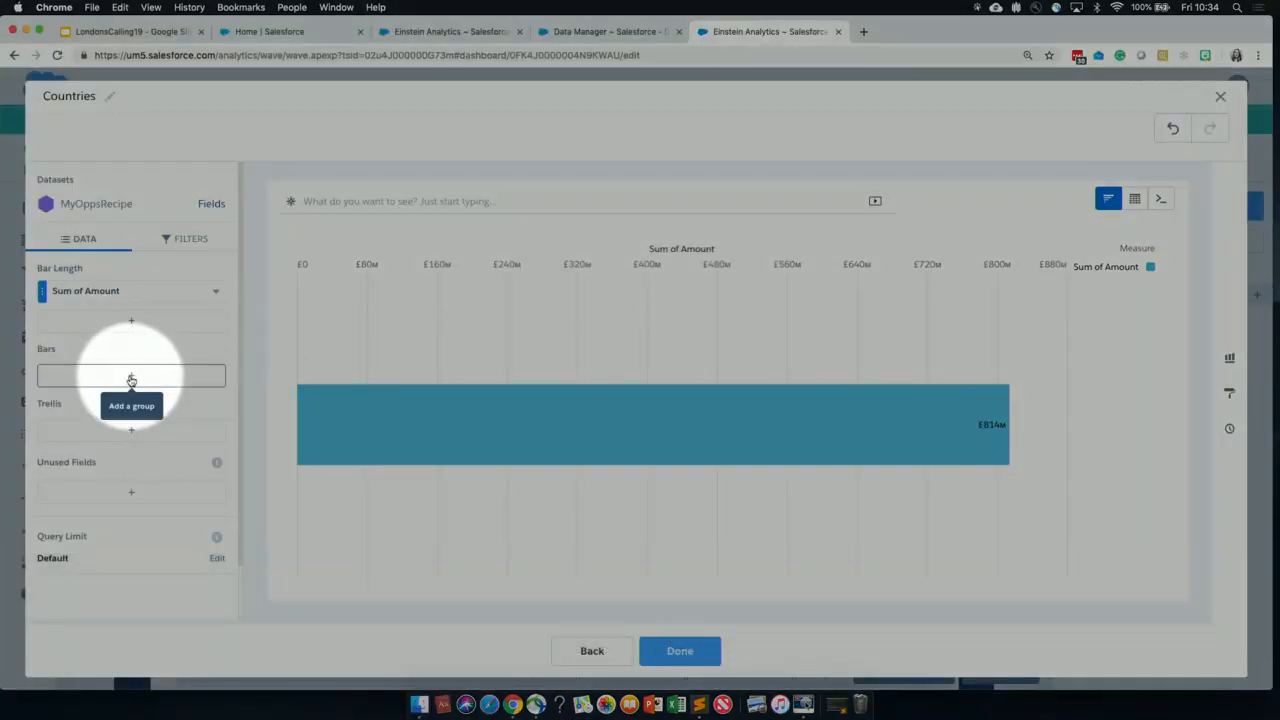
Group the Countries step's bars by AccountId.BillingCountry and finish creating the step
left_click(131, 377)
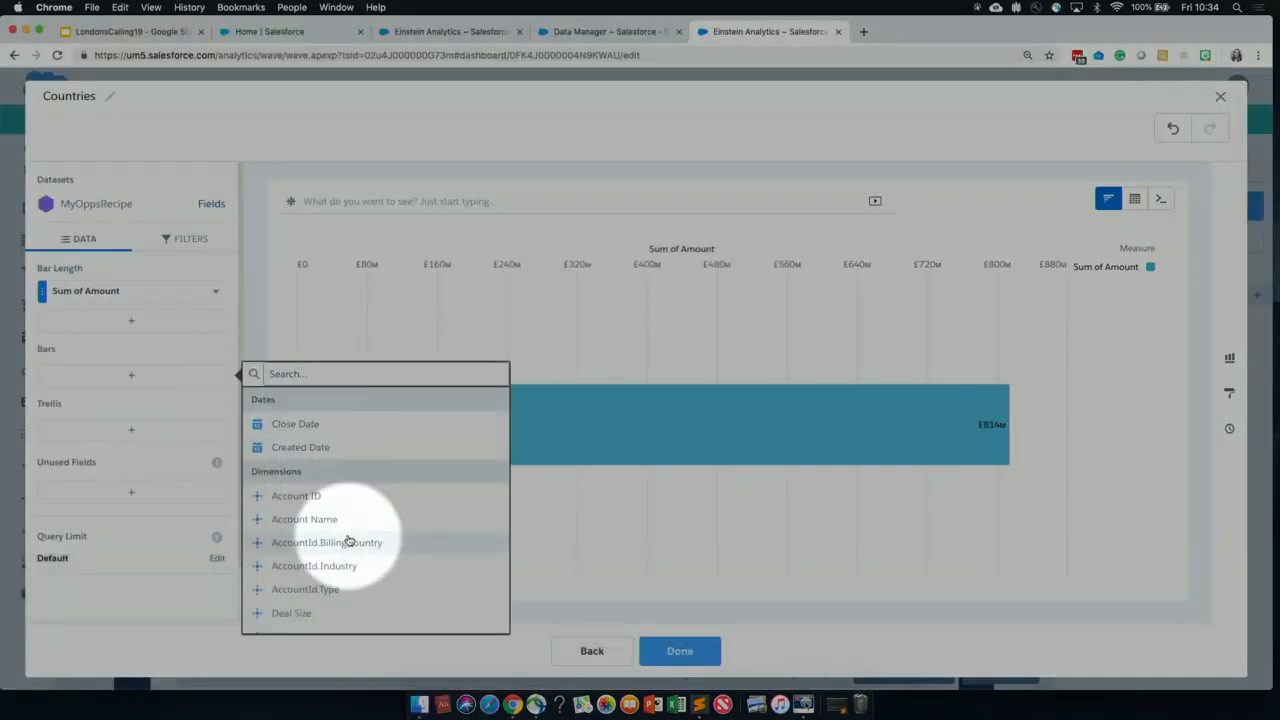
type("co")
key("F1")
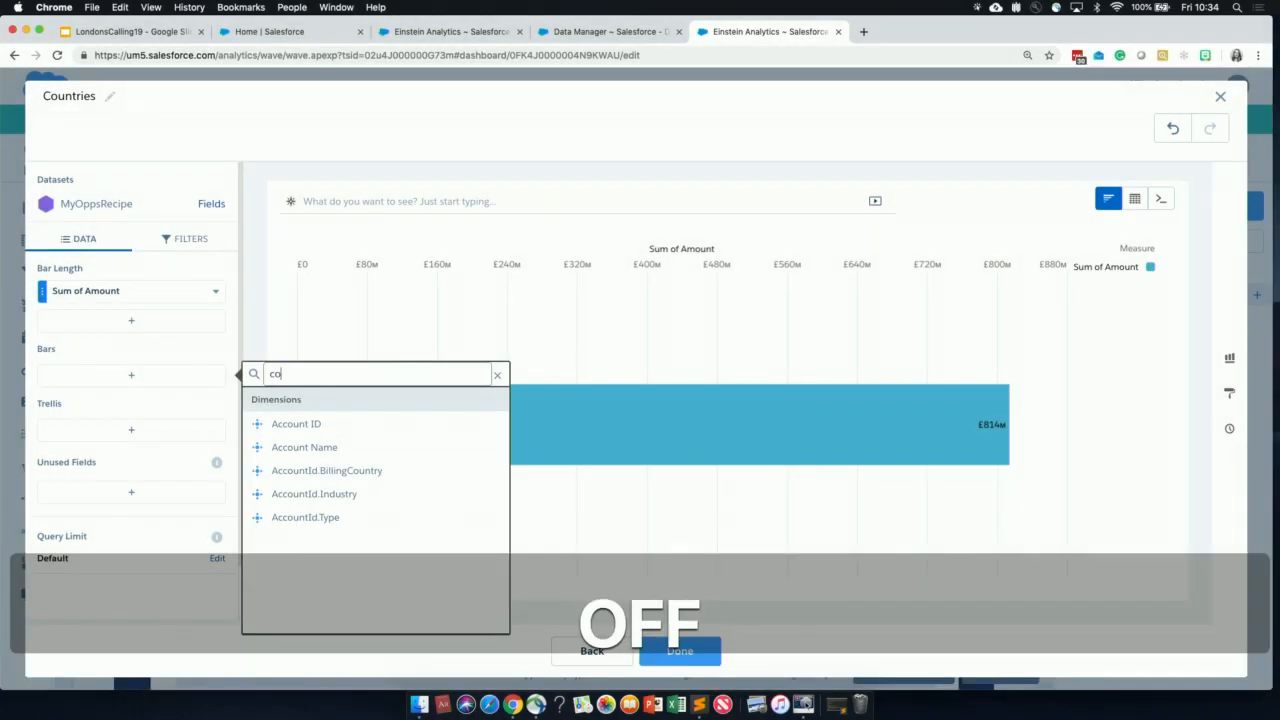
left_click(318, 476)
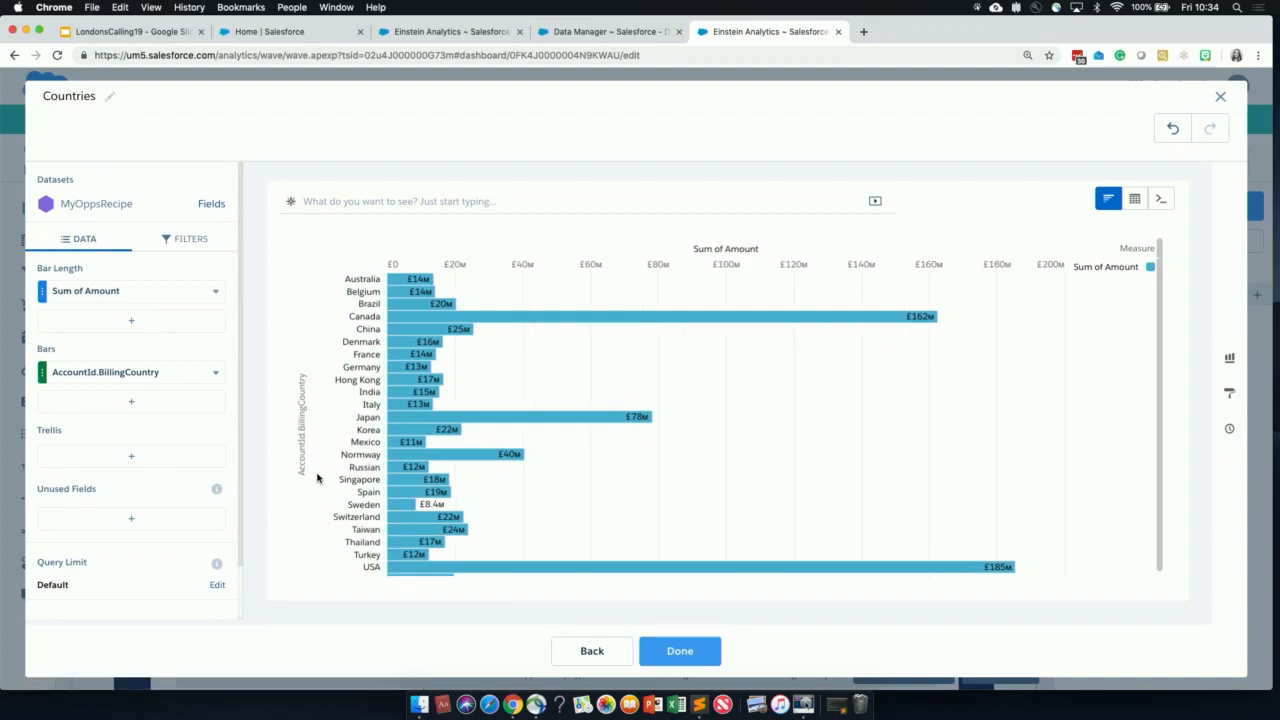
key("F1")
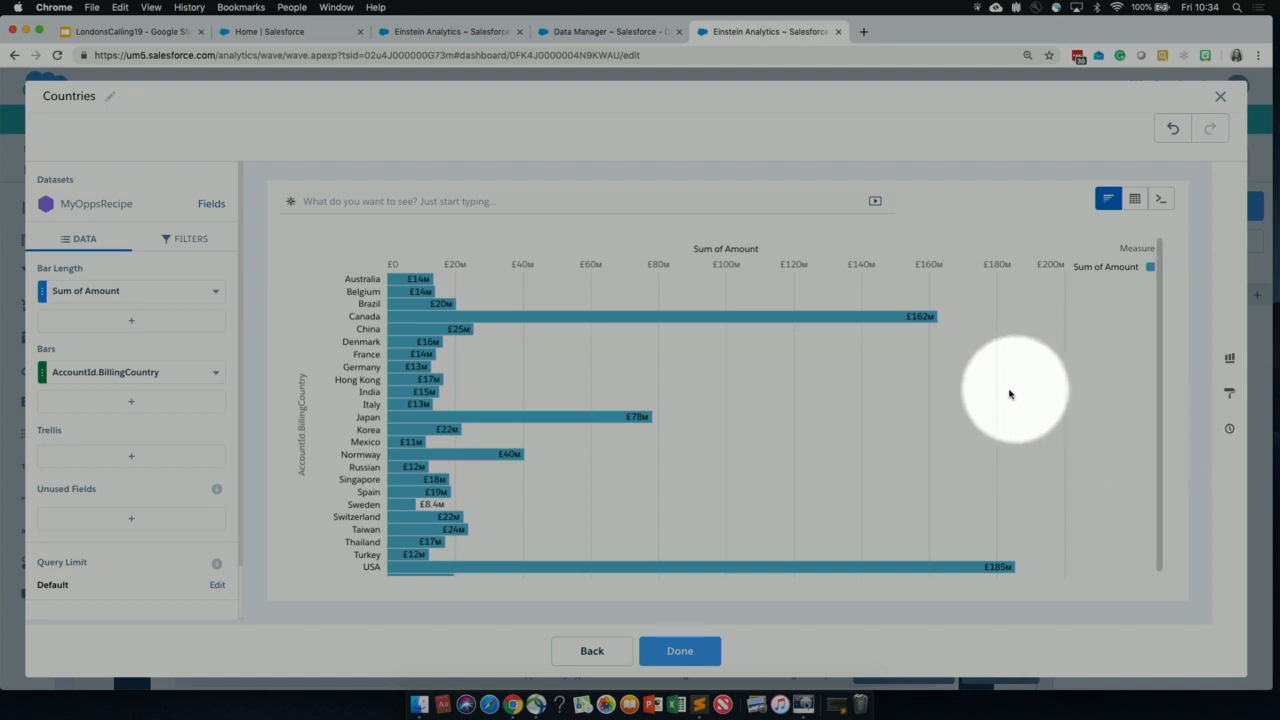
key("F1")
left_click(679, 651)
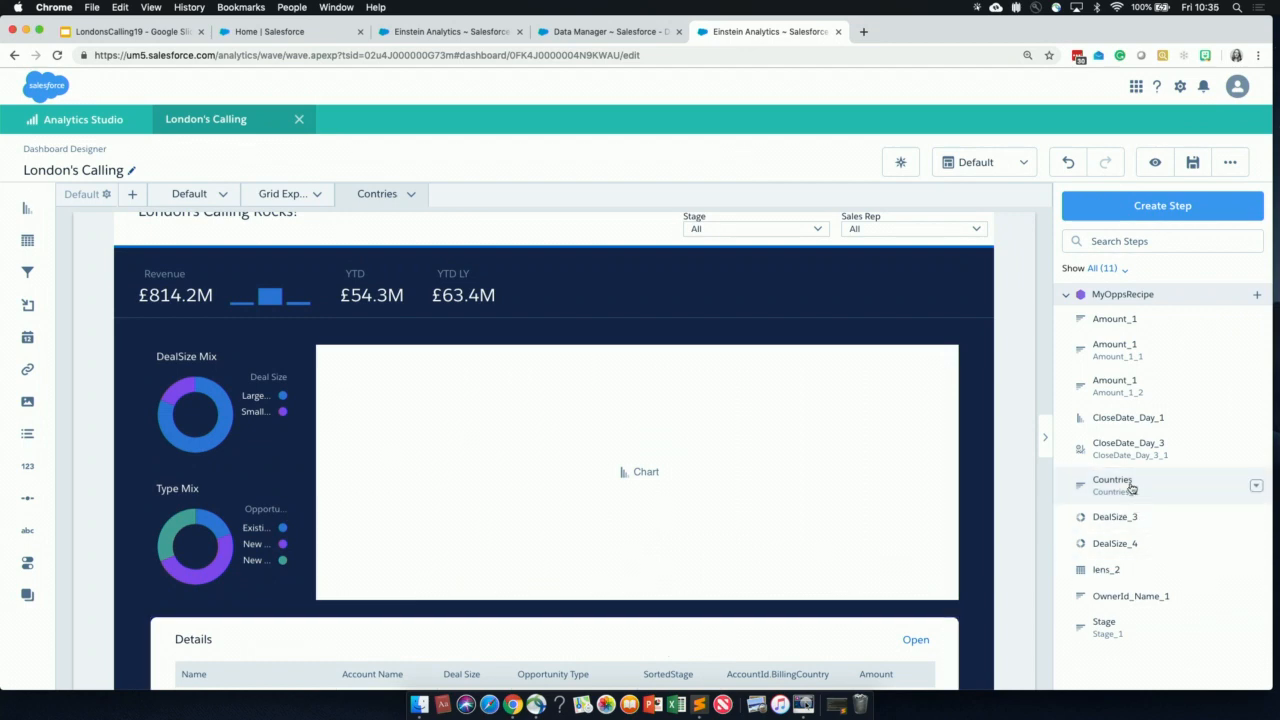
Assign the Countries step to the empty chart widget on the Contries page and read the widget's warning
key("F1")
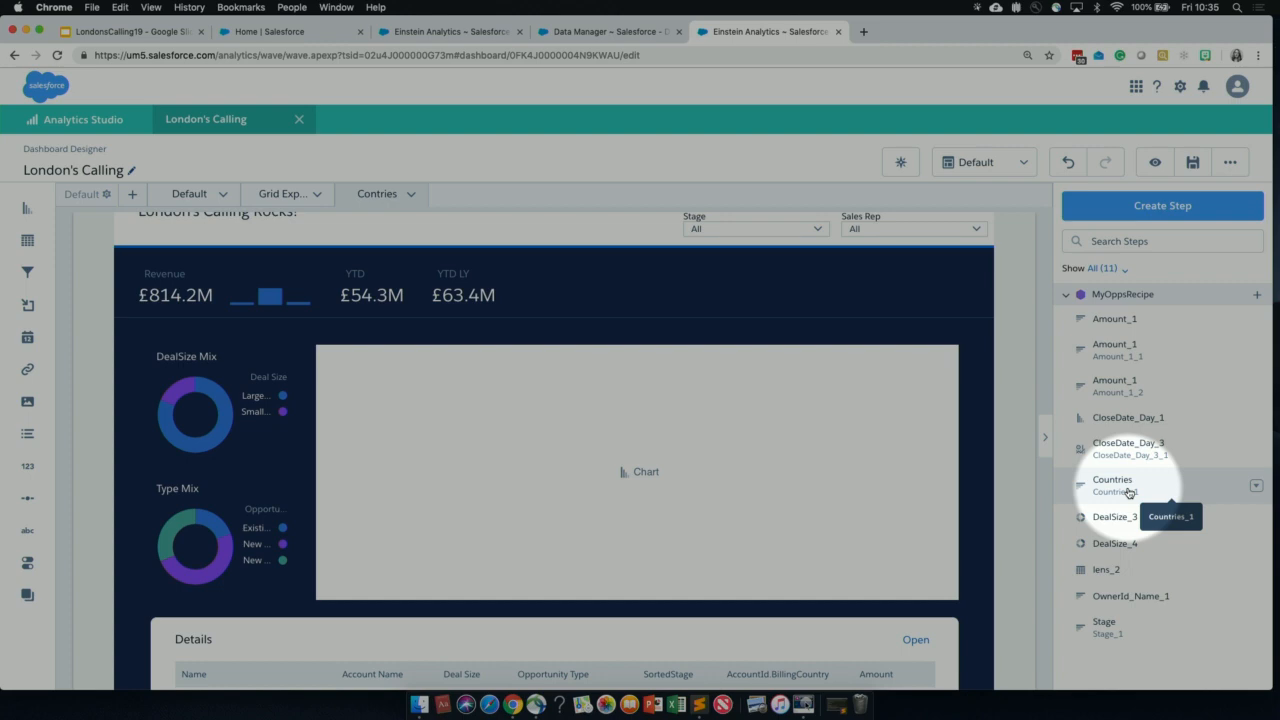
left_click_drag(1128, 492, 756, 470)
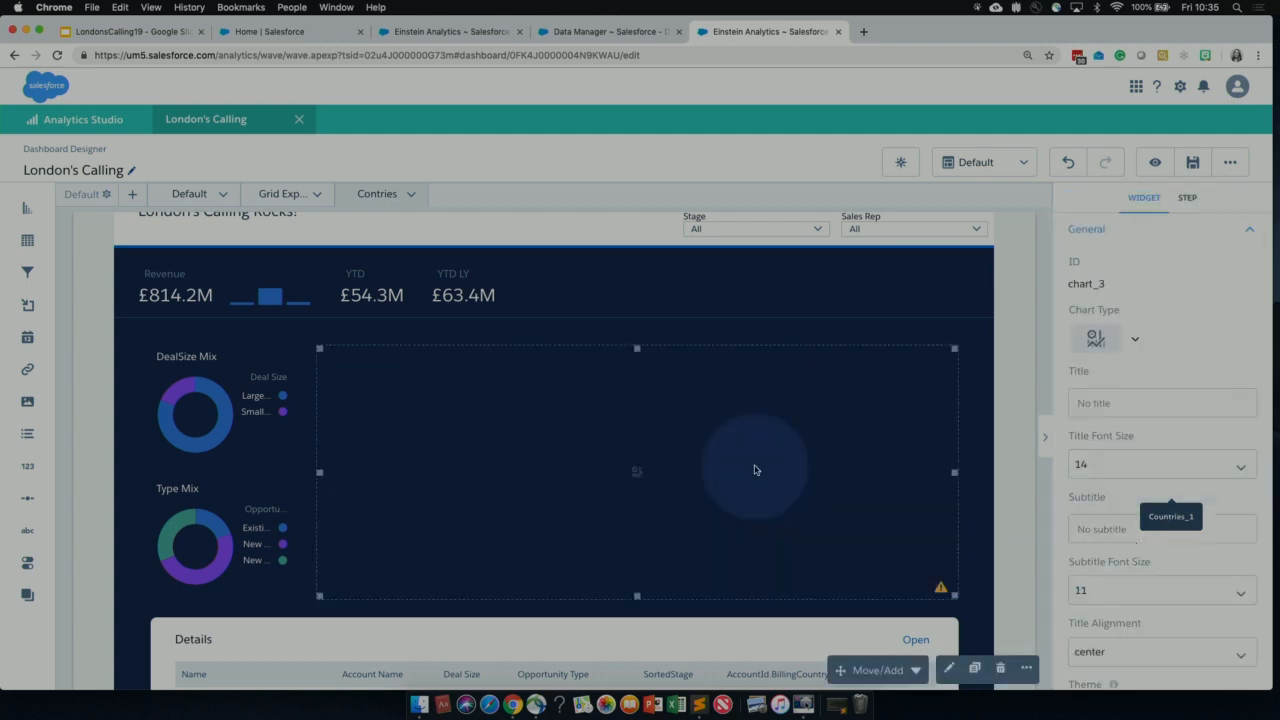
key("F1")
key("F1")
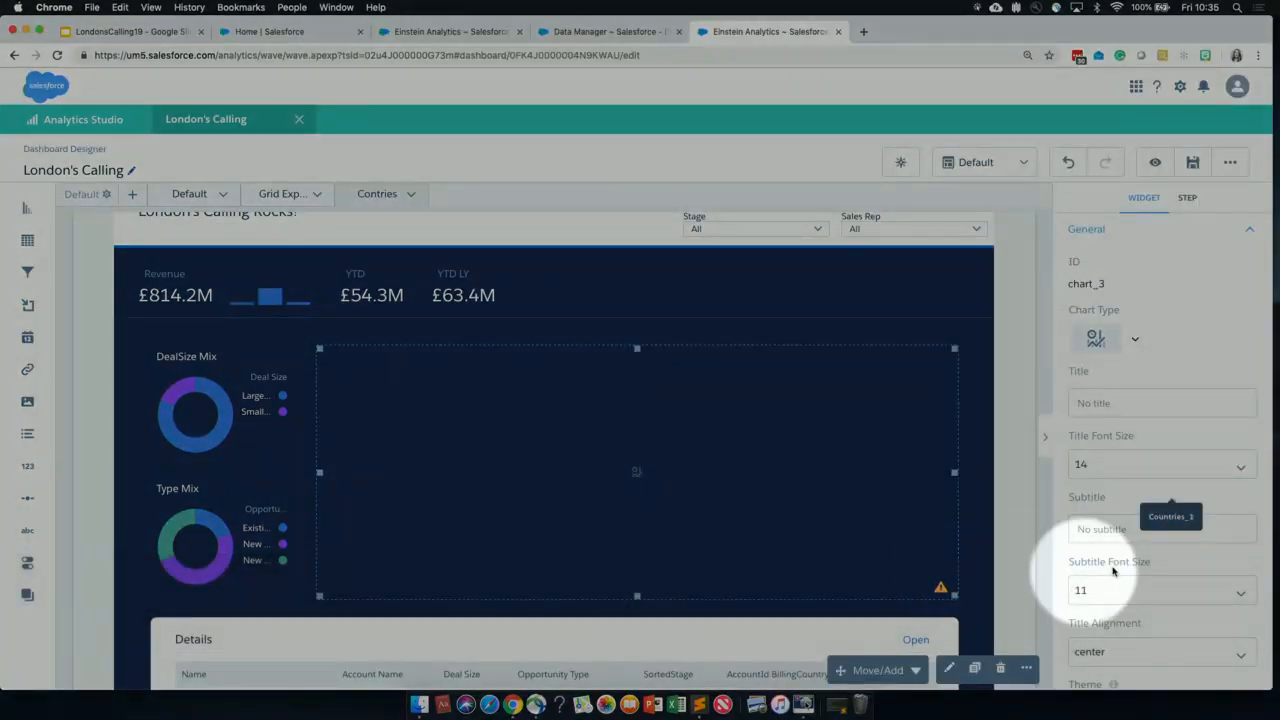
mouse_move(948, 589)
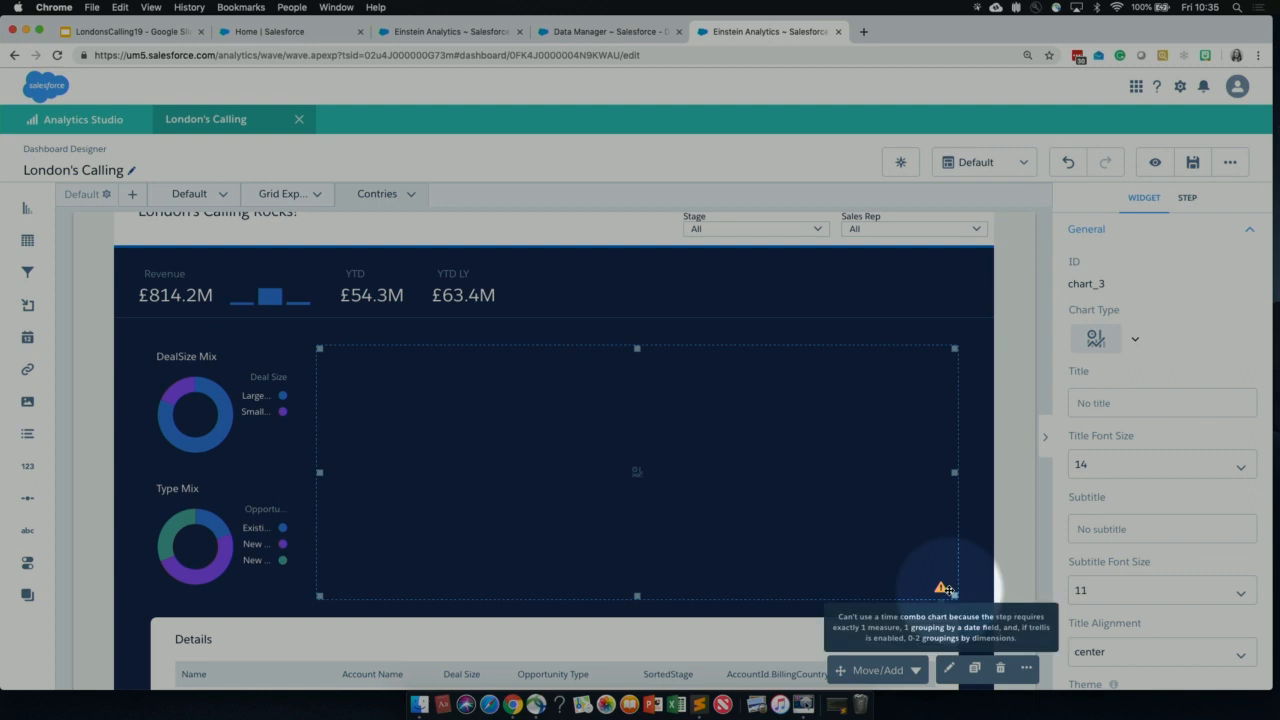
key("F1")
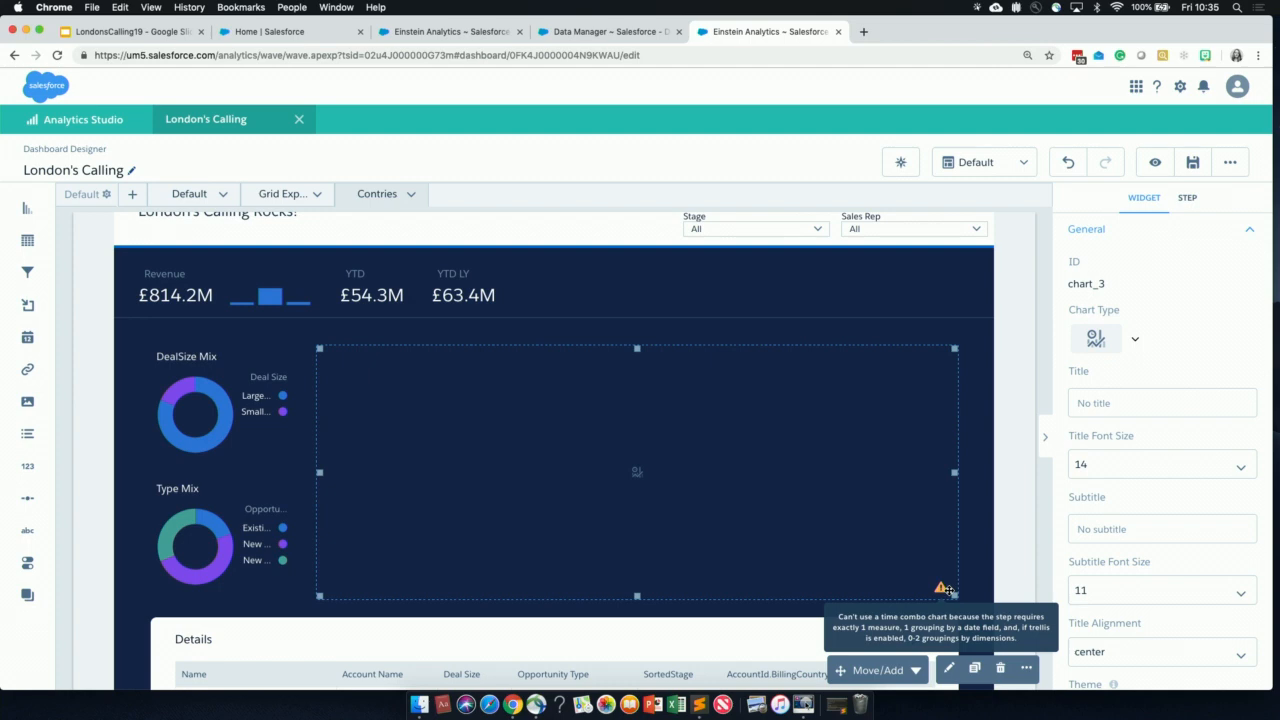
key("F1")
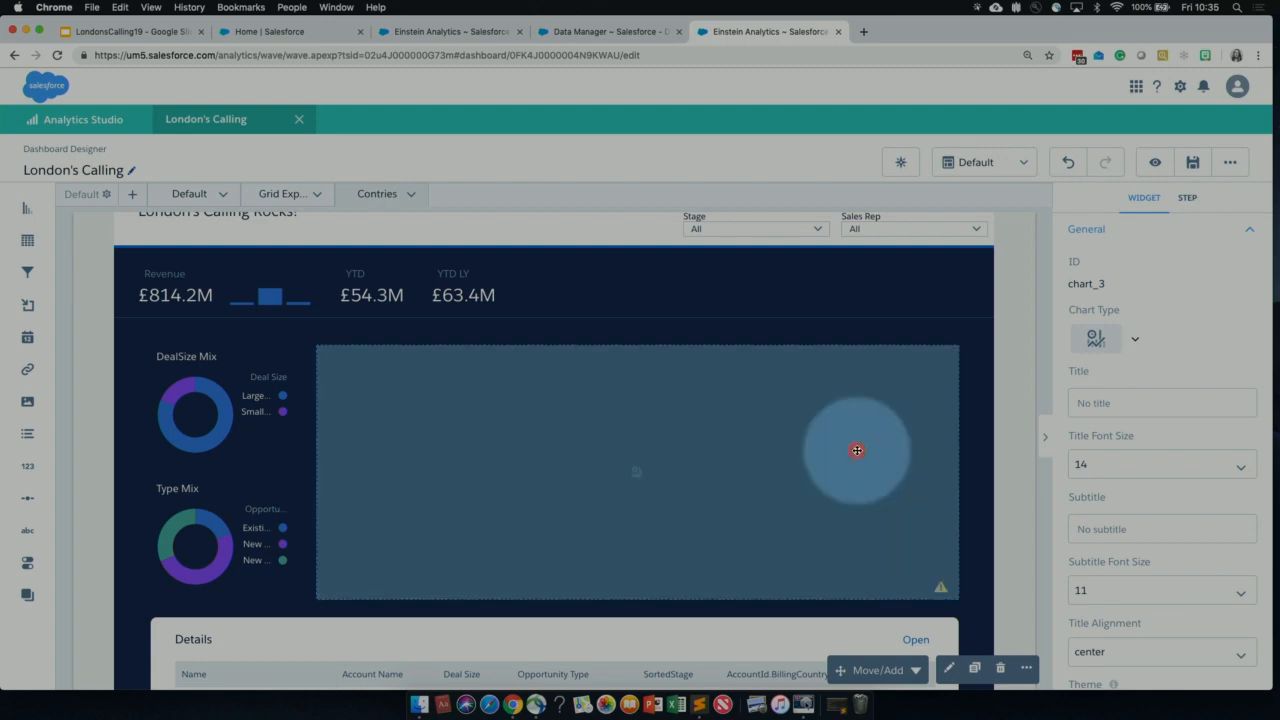
Change the Countries chart widget's chart type to Map
key("F1")
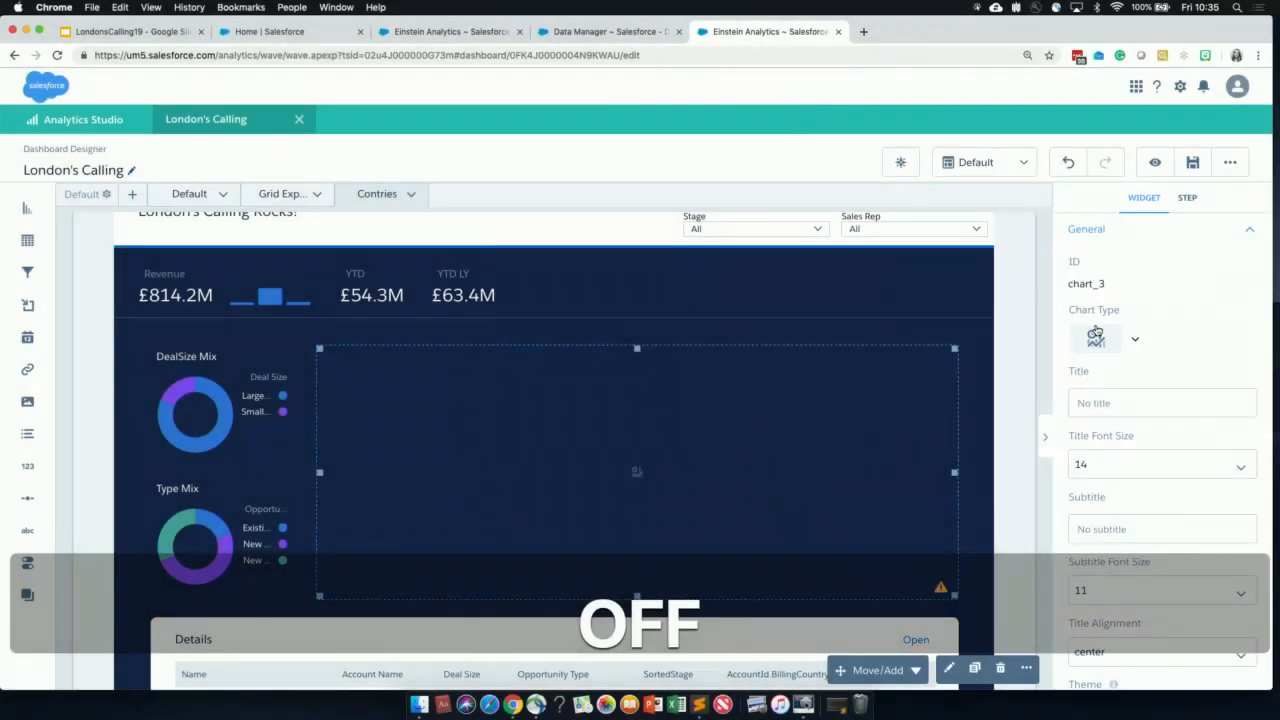
key("F1")
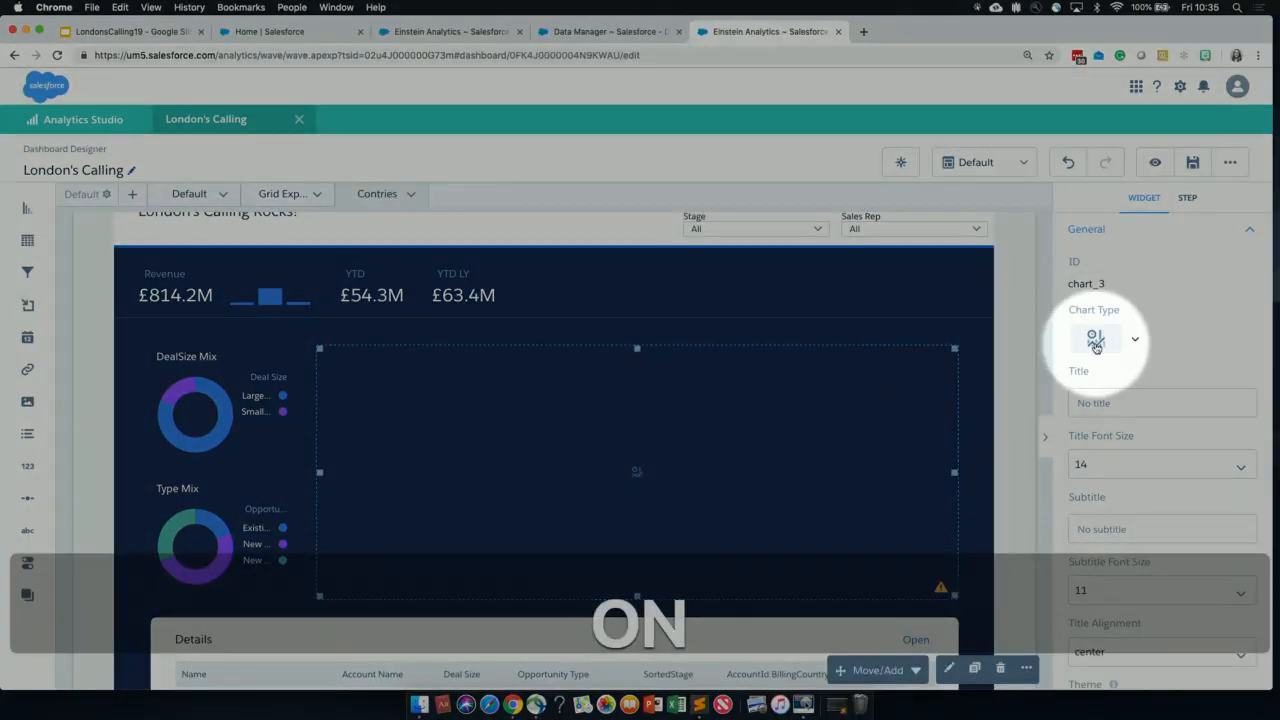
left_click(1096, 341)
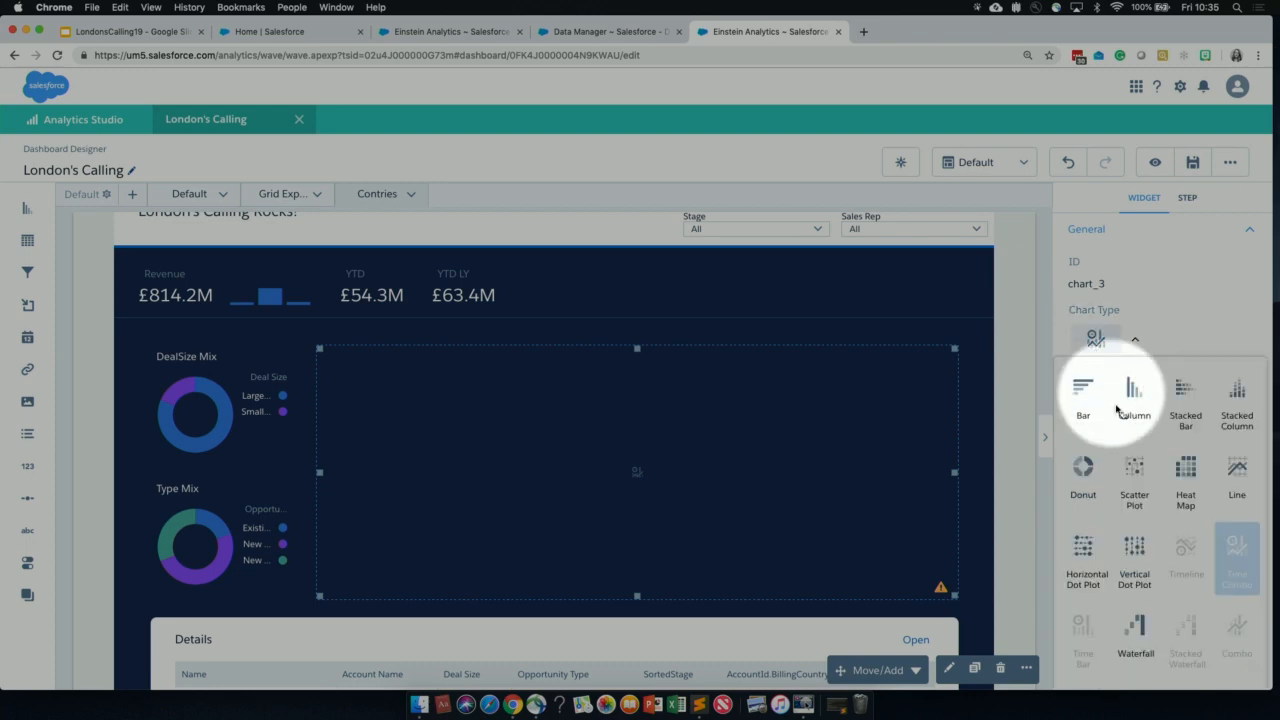
scroll(1131, 535, "down", 5)
key("F1")
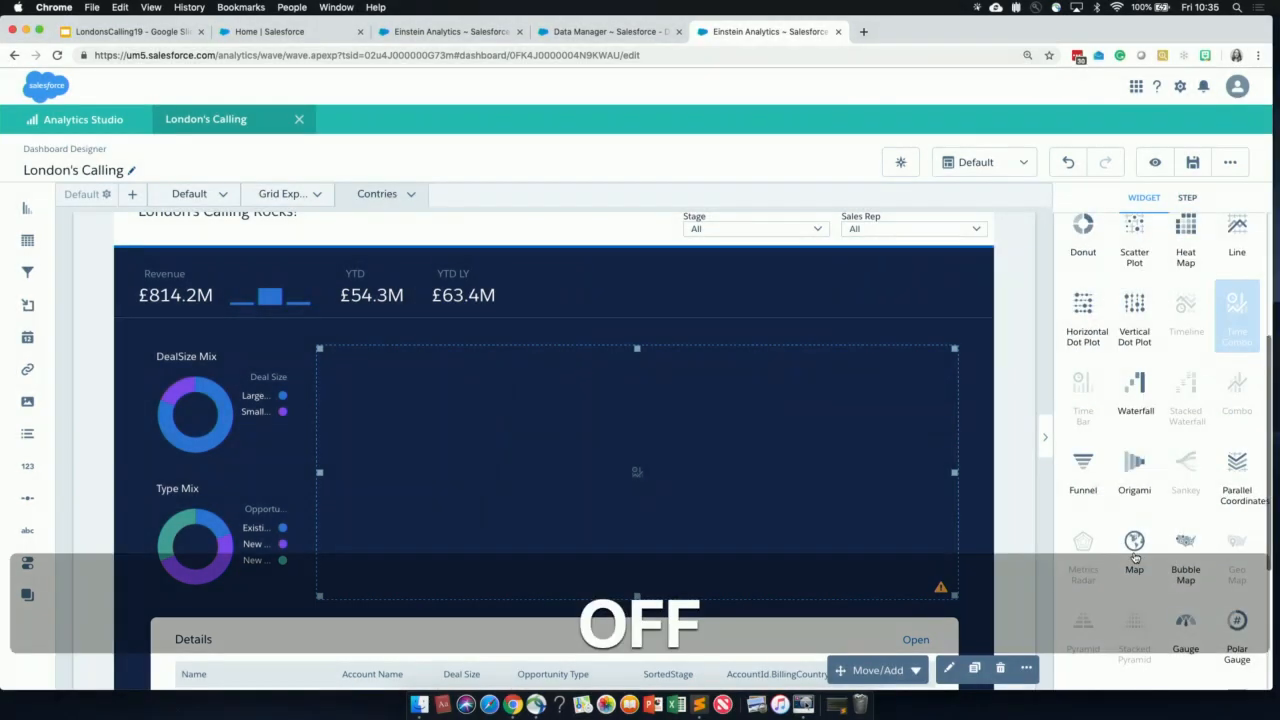
left_click(1134, 541)
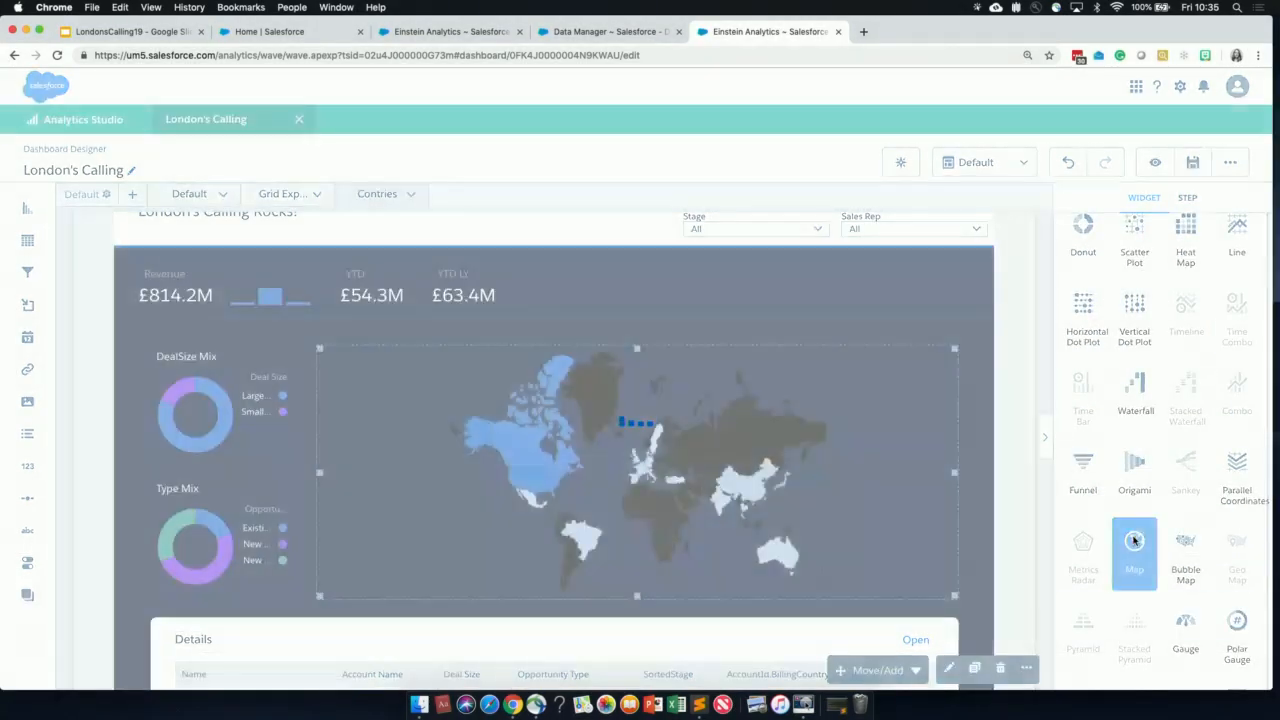
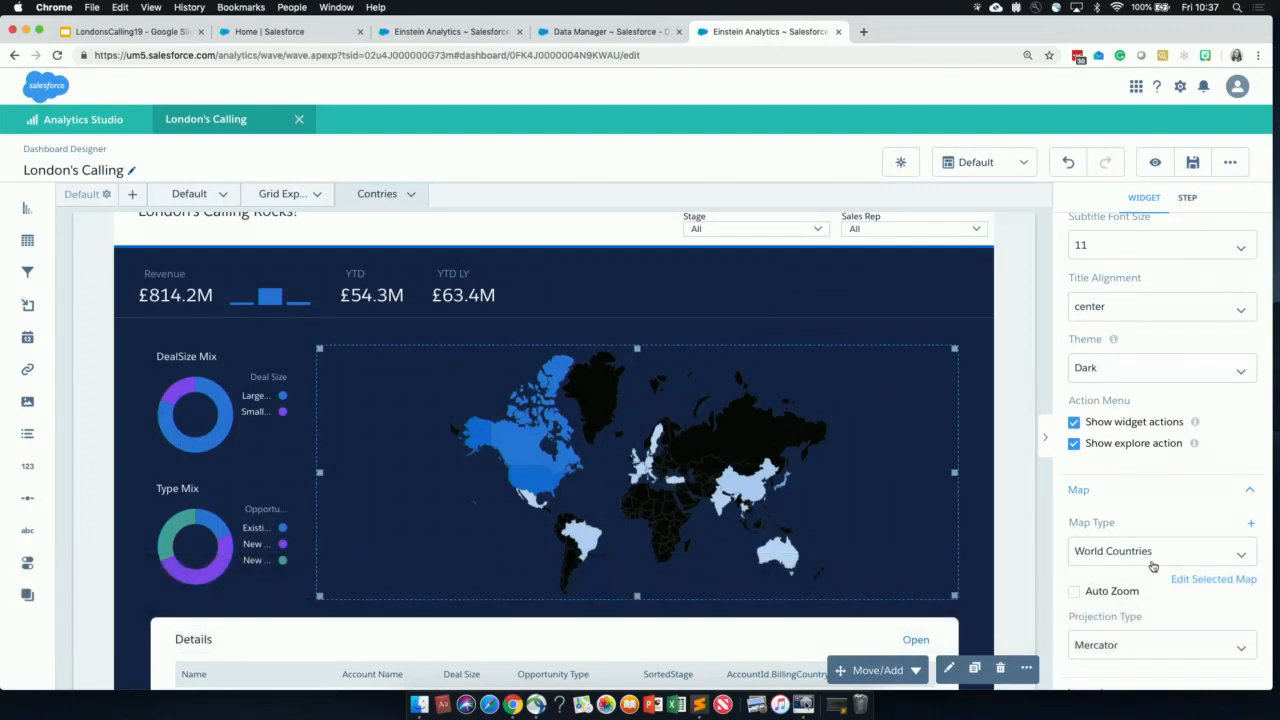
Turn on Auto Zoom for the world map chart
scroll(1157, 571, "down", 1)
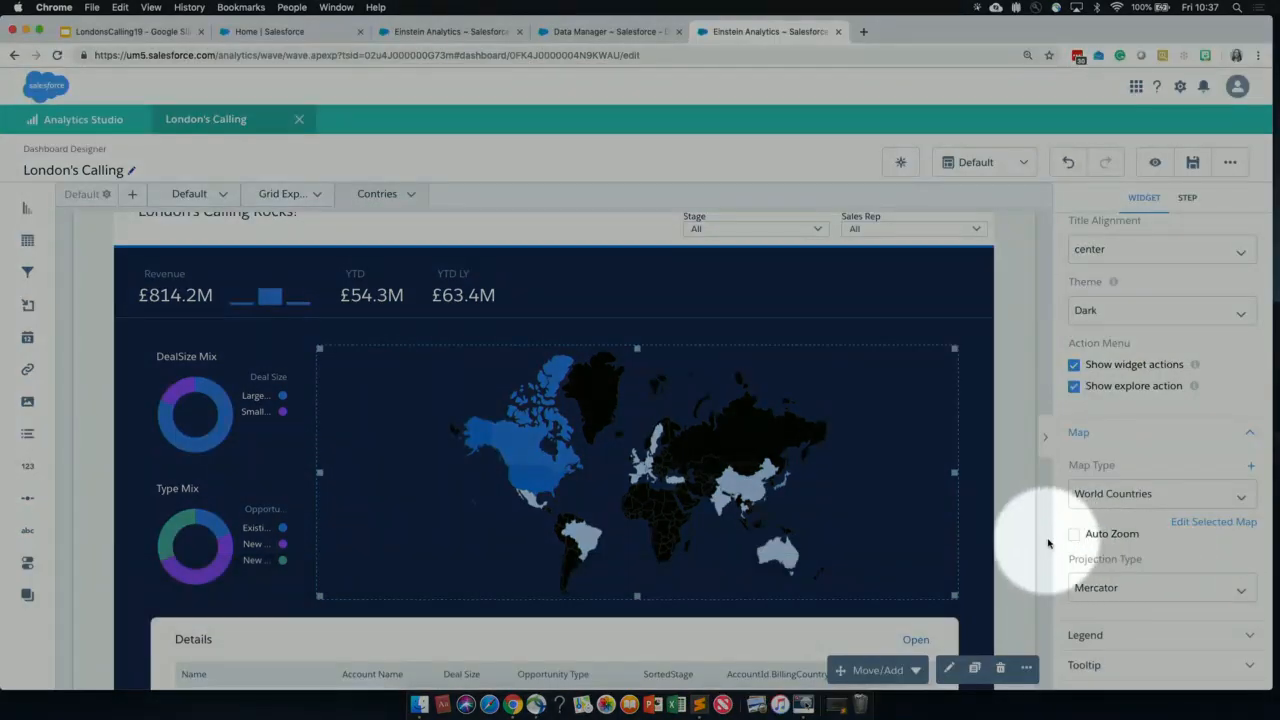
left_click(1073, 535)
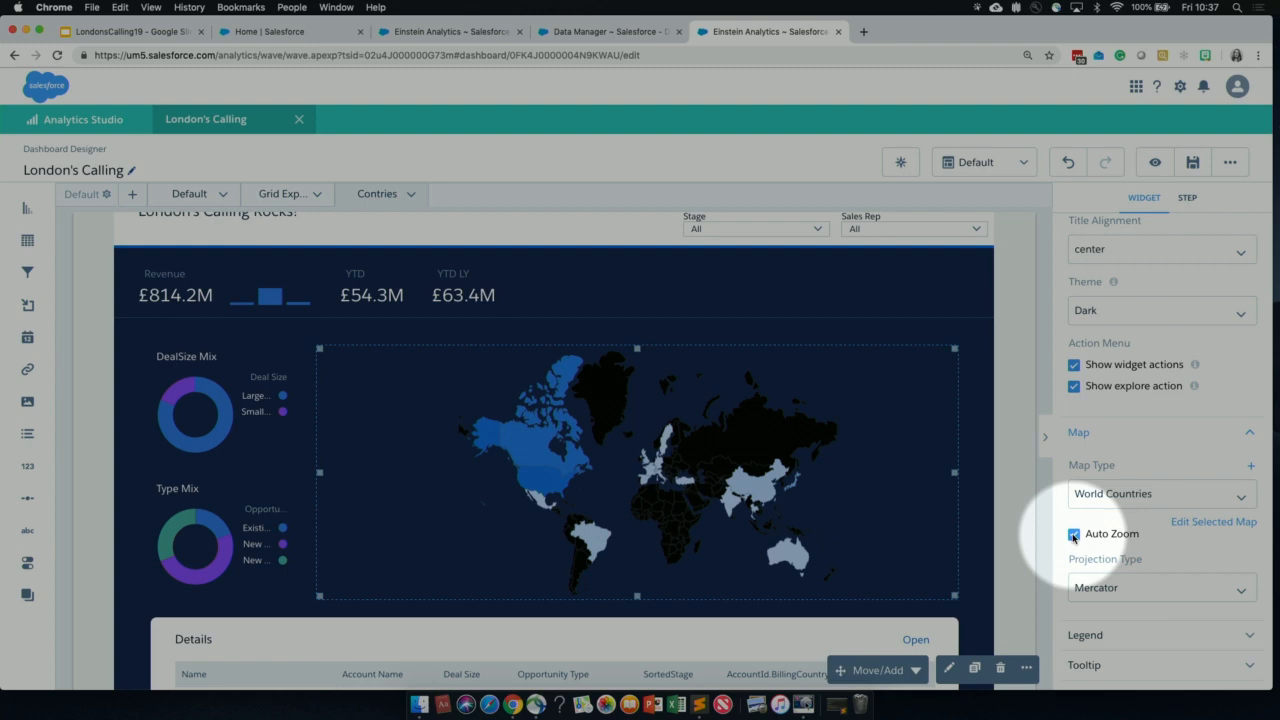
key("F1")
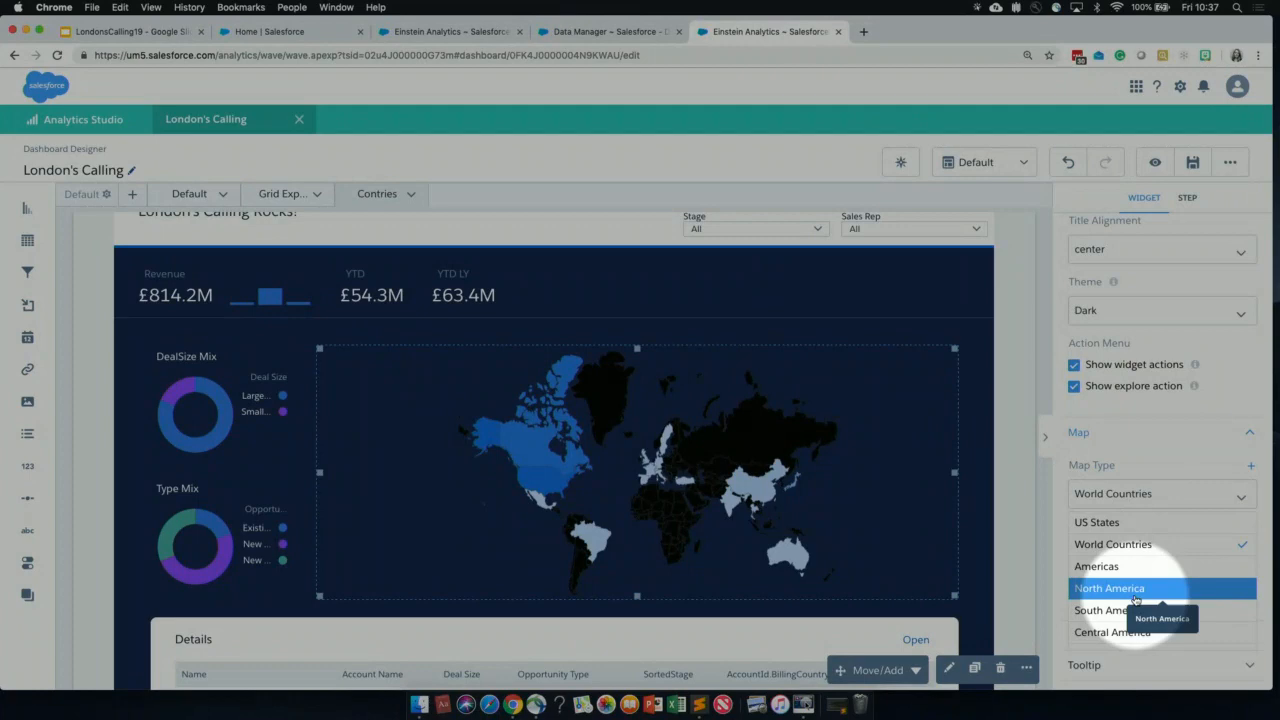
Look through the regions offered as map types, keep World Countries, and save the dashboard
scroll(1135, 598, "down", 2)
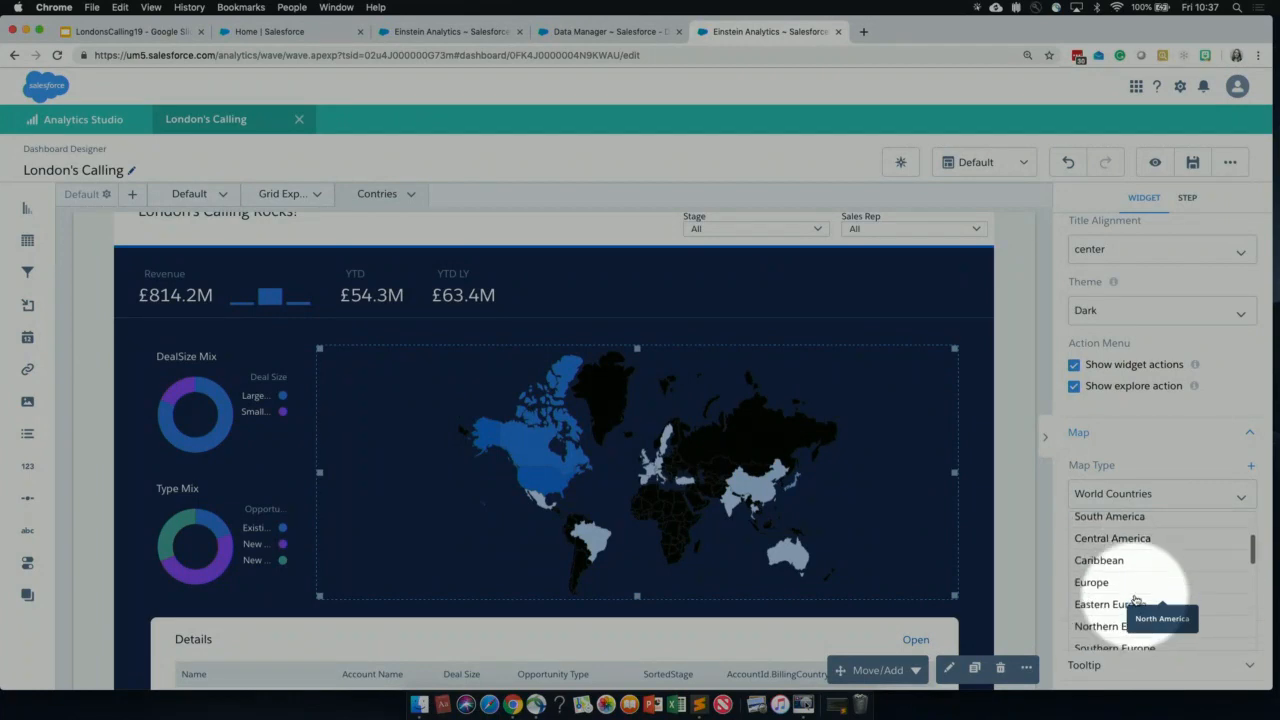
scroll(1135, 598, "down", 2)
key("F1")
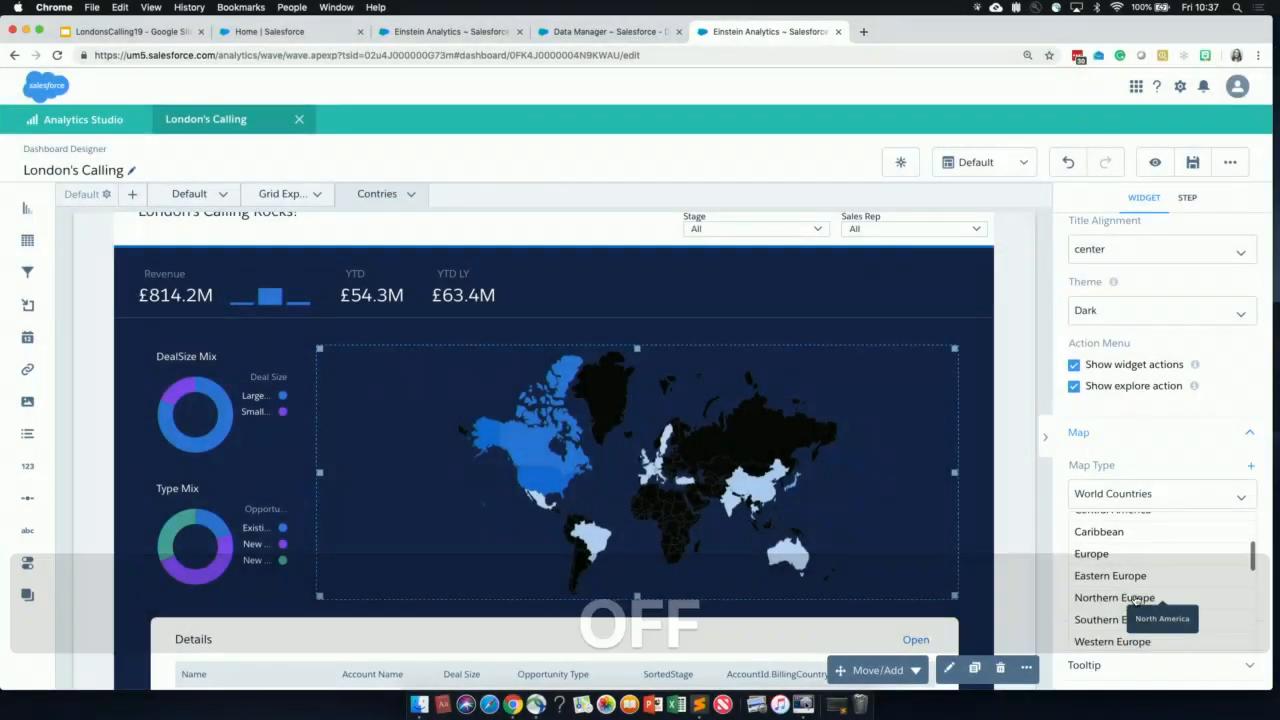
scroll(1135, 598, "up", 5)
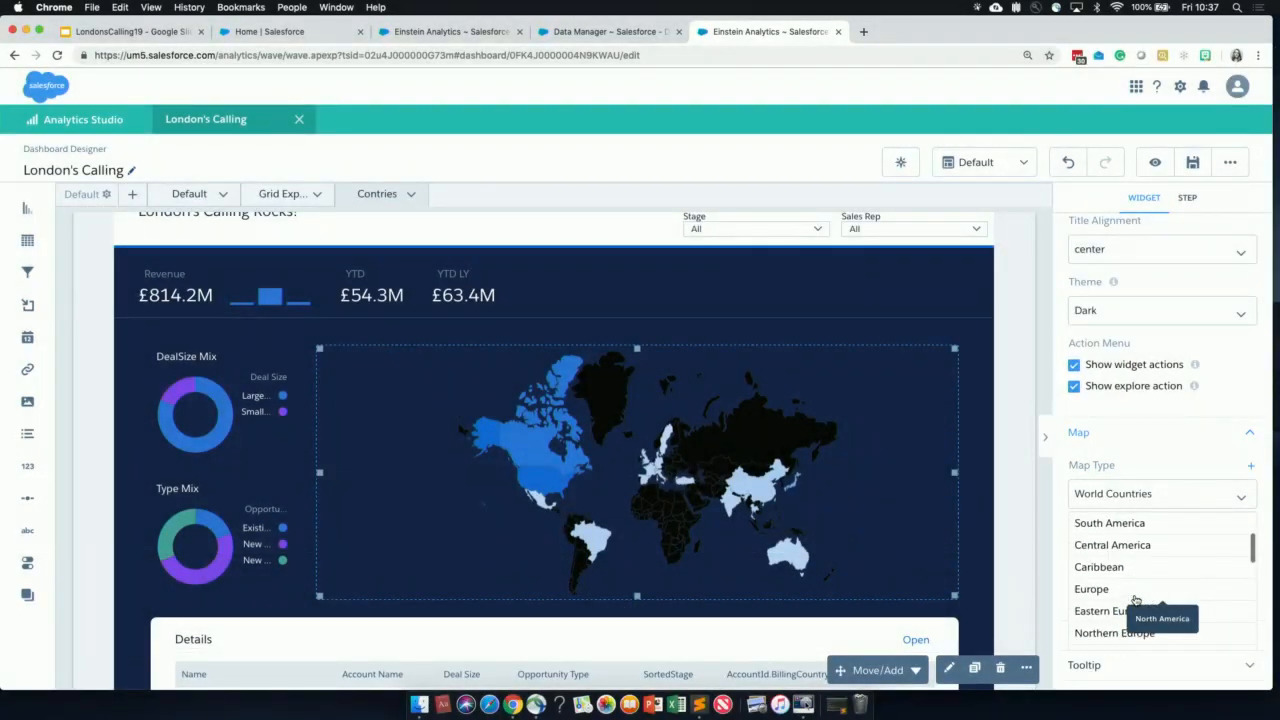
left_click(1180, 419)
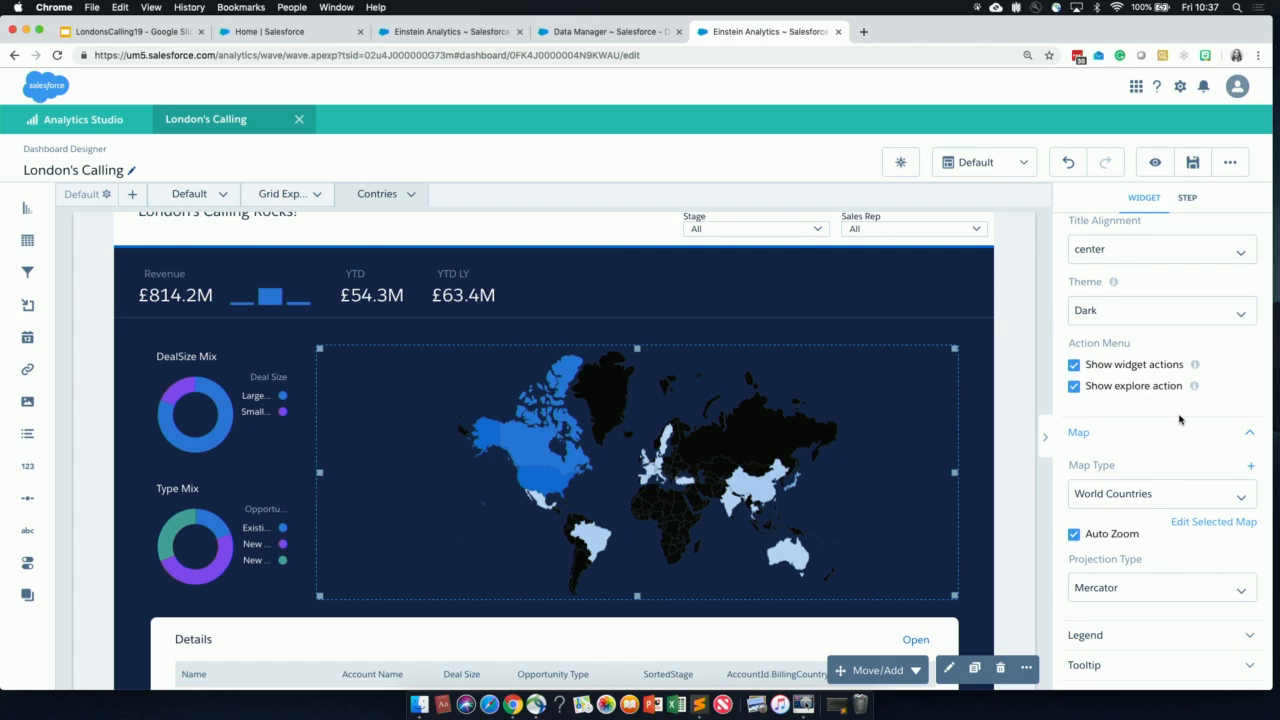
key("super+s")
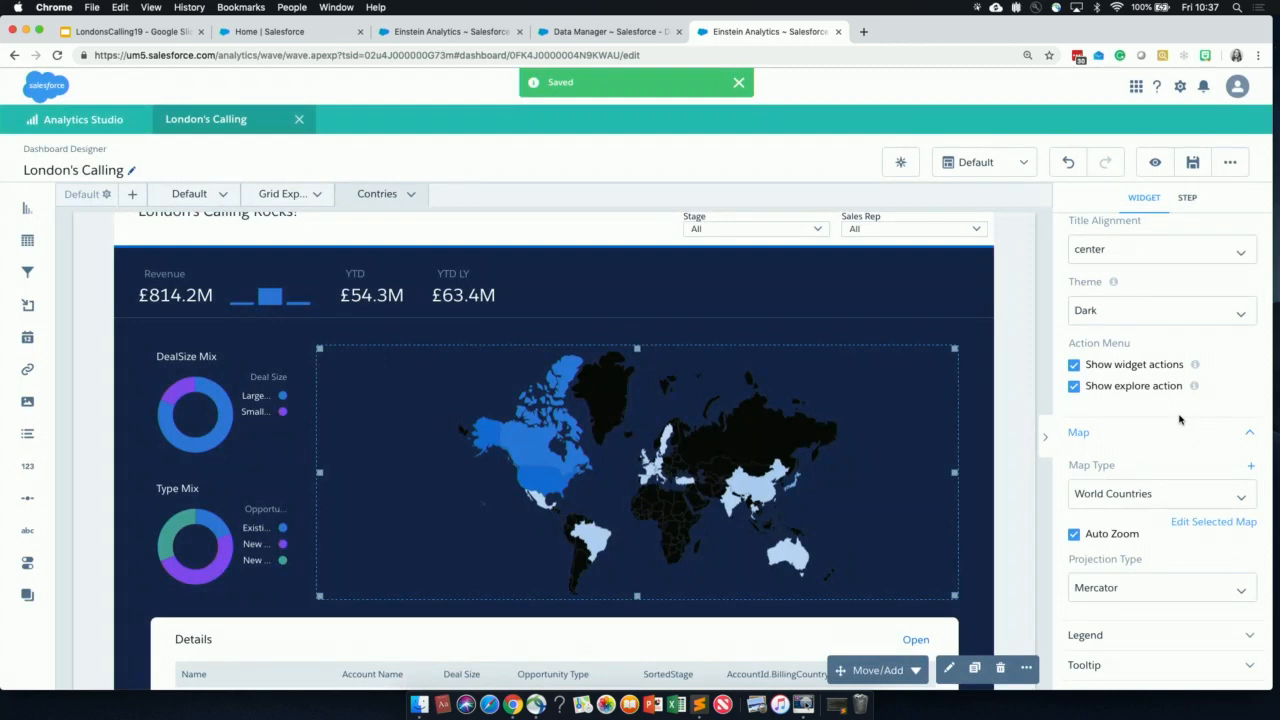
Add a link widget just above the map's right end on the Contries page, below the KPI row
scroll(1002, 265, "up", 3)
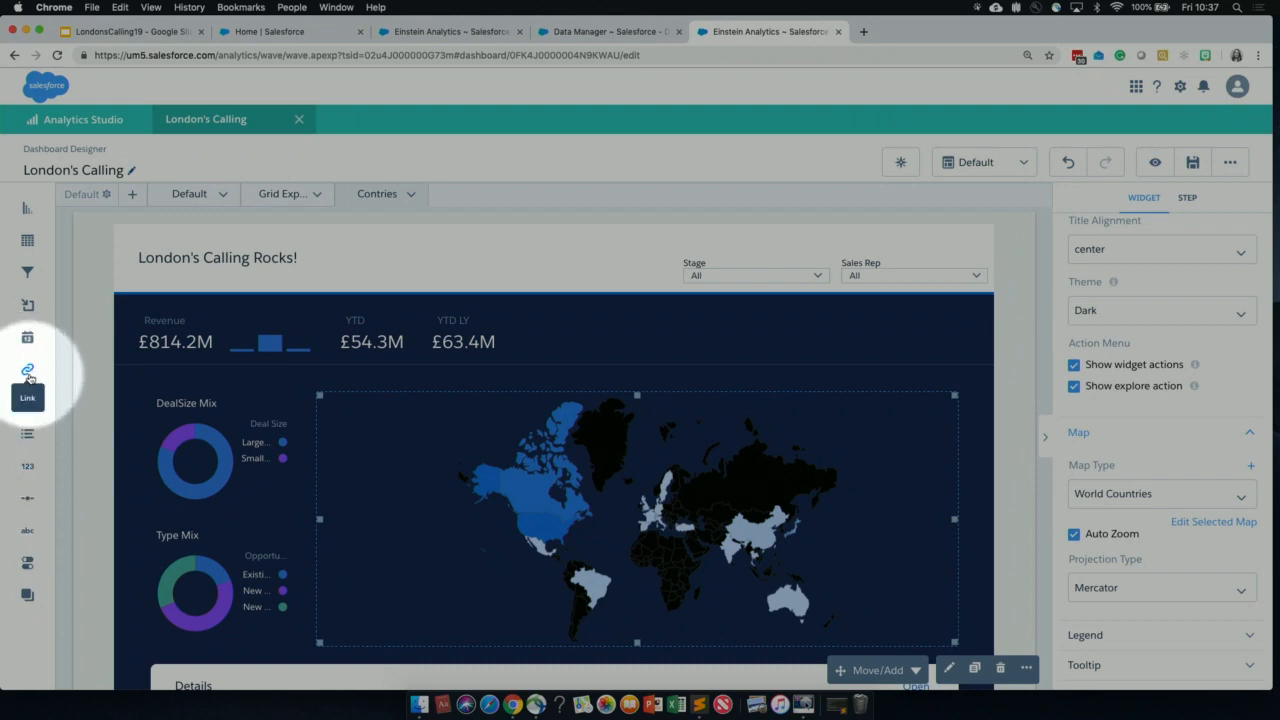
key("F1")
left_click_drag(28, 378, 842, 382)
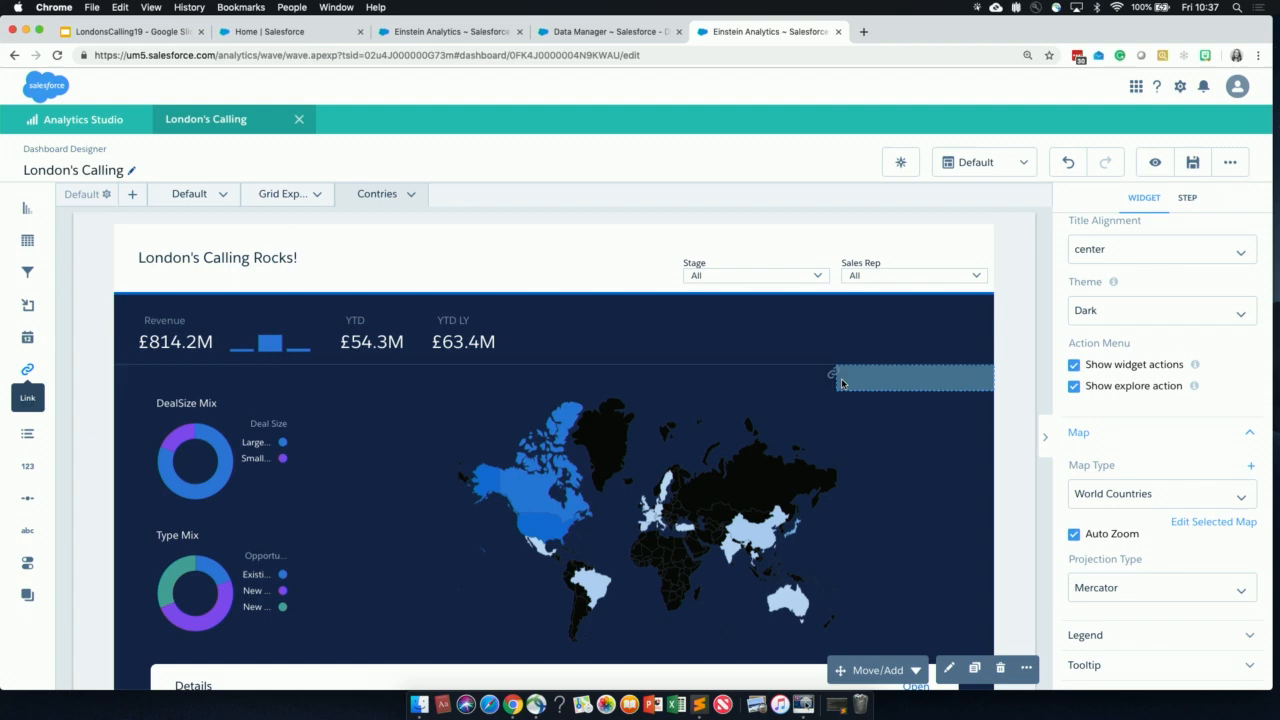
left_click_drag(842, 382, 842, 382)
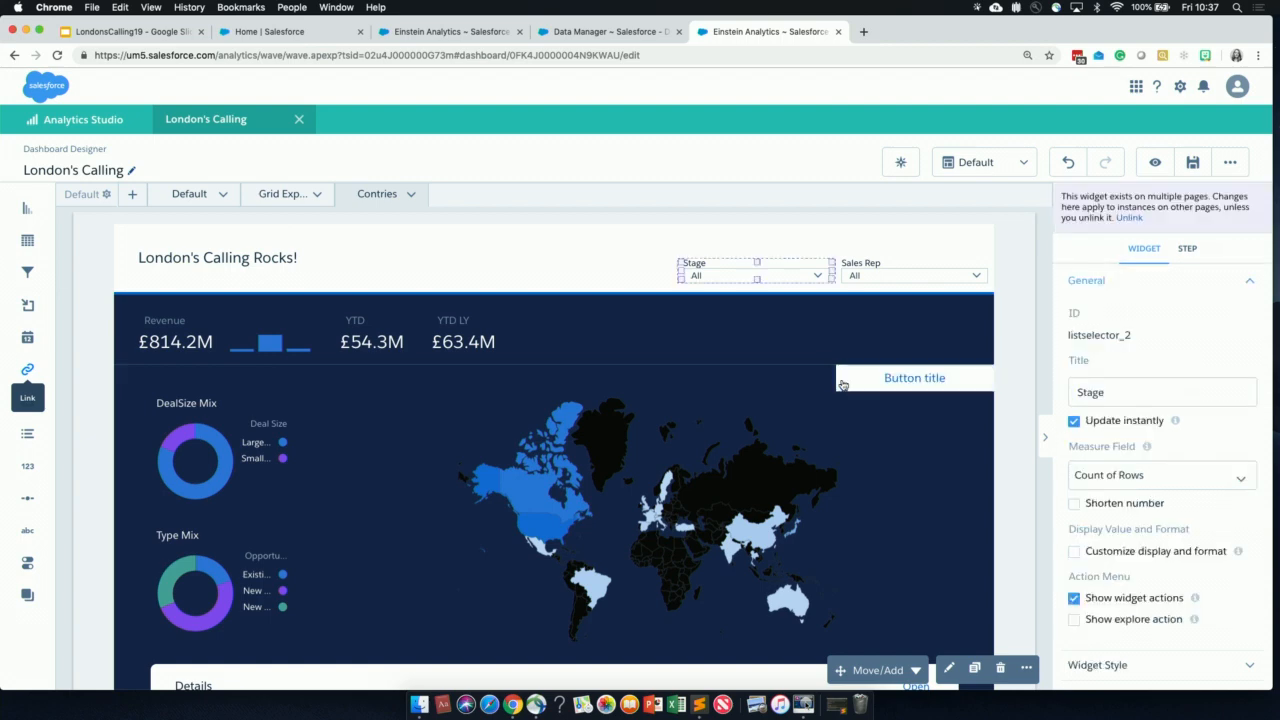
Set the new link widget's text to "Sales Over Time"
left_click(942, 378)
triple_click(1107, 341)
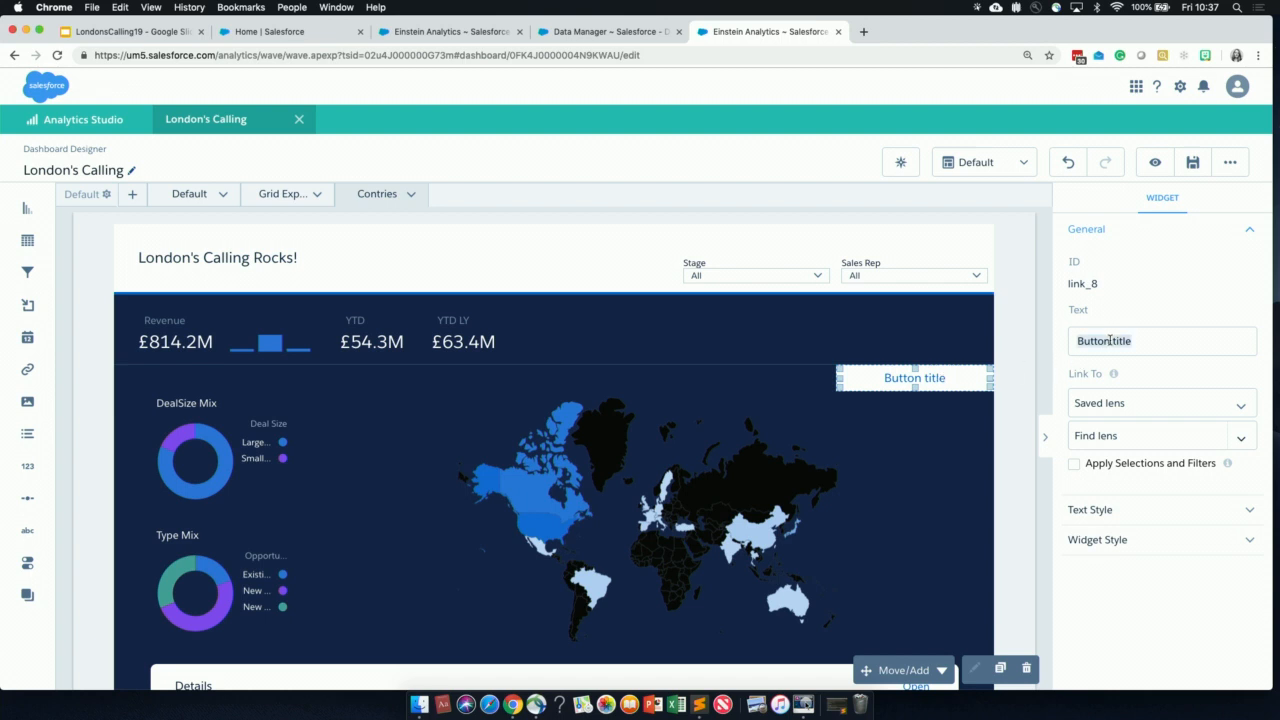
type("Sales")
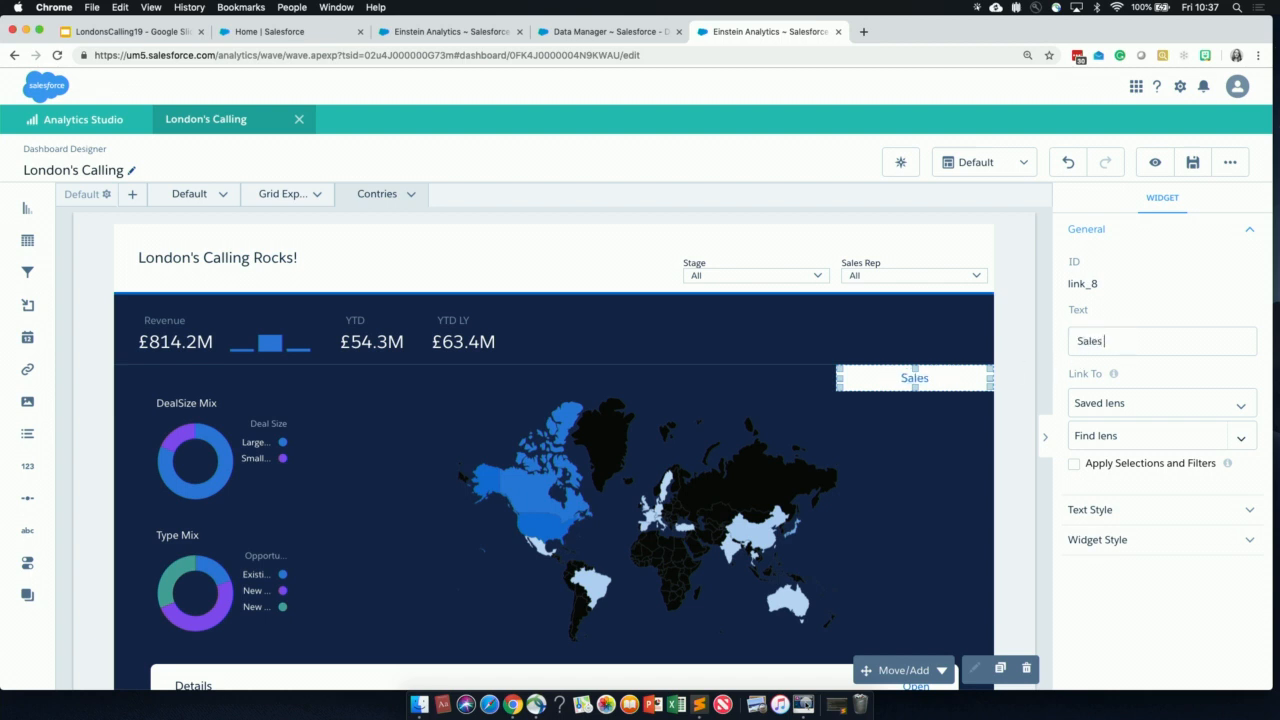
type(" Overview")
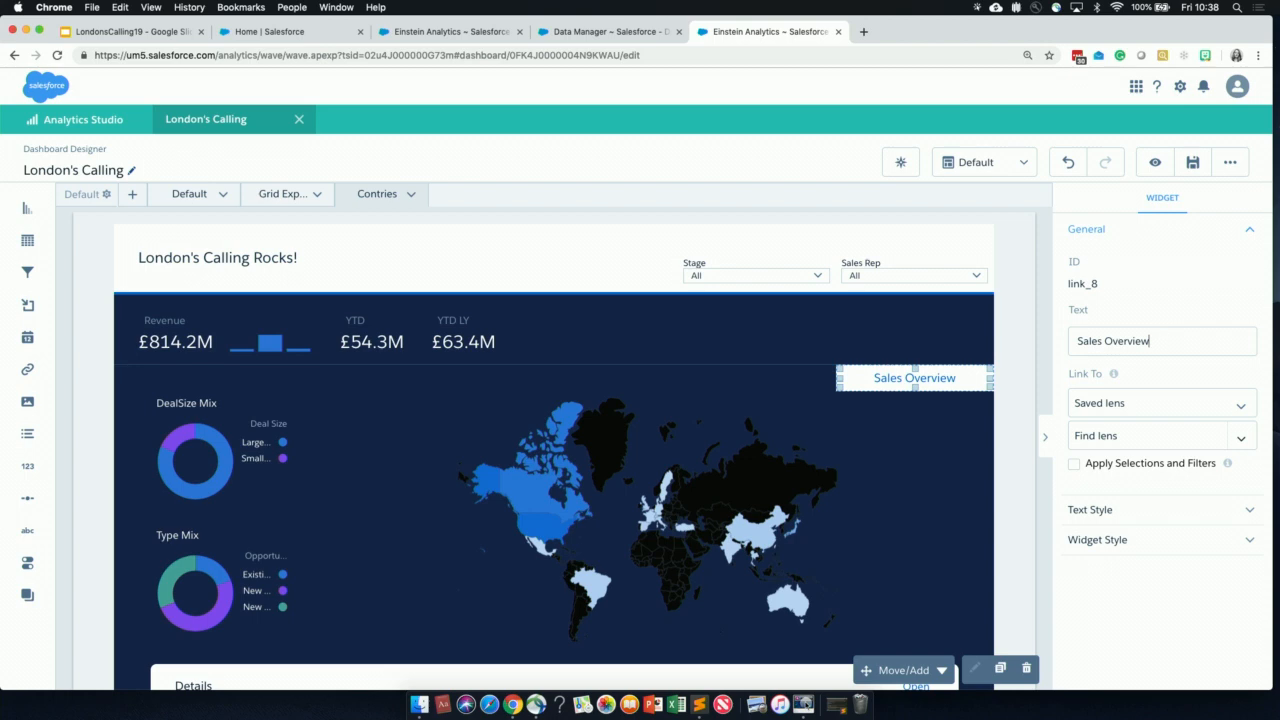
key("BackSpace")
key("BackSpace")
key("BackSpace")
key("BackSpace")
type("Time")
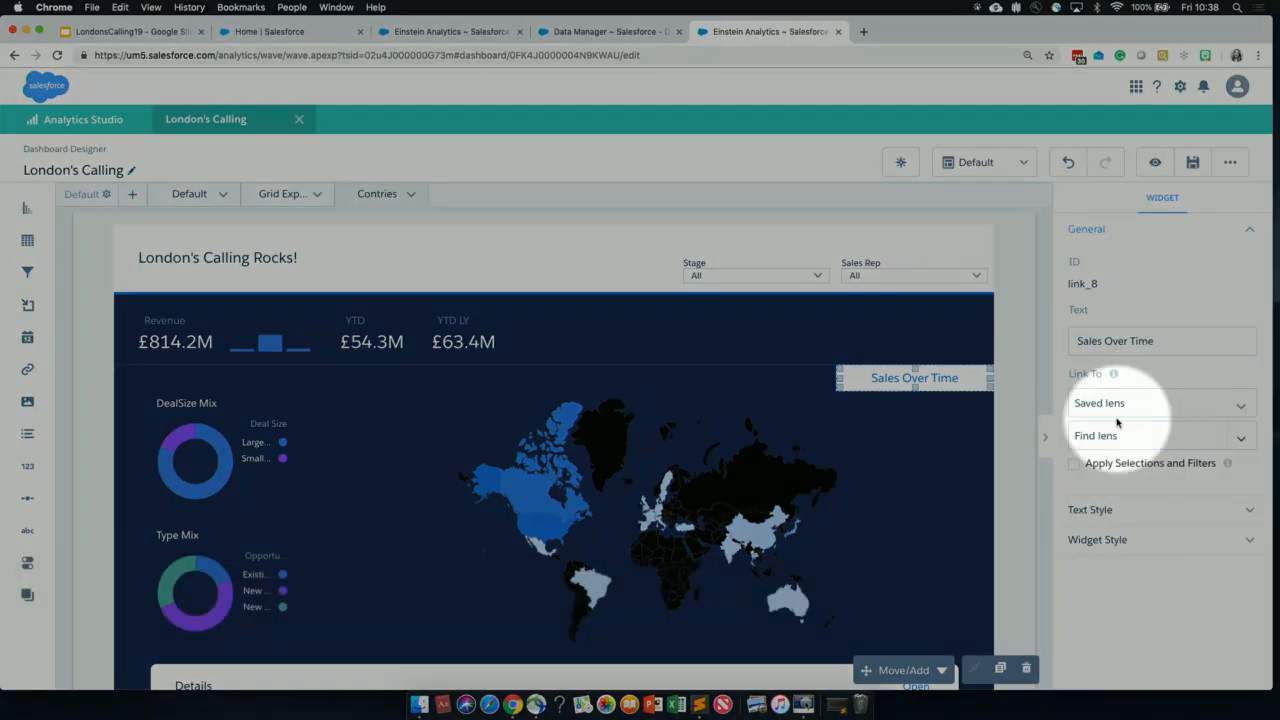
Make the Sales Over Time link point to a page in the layout, choosing the Default page
left_click(1122, 402)
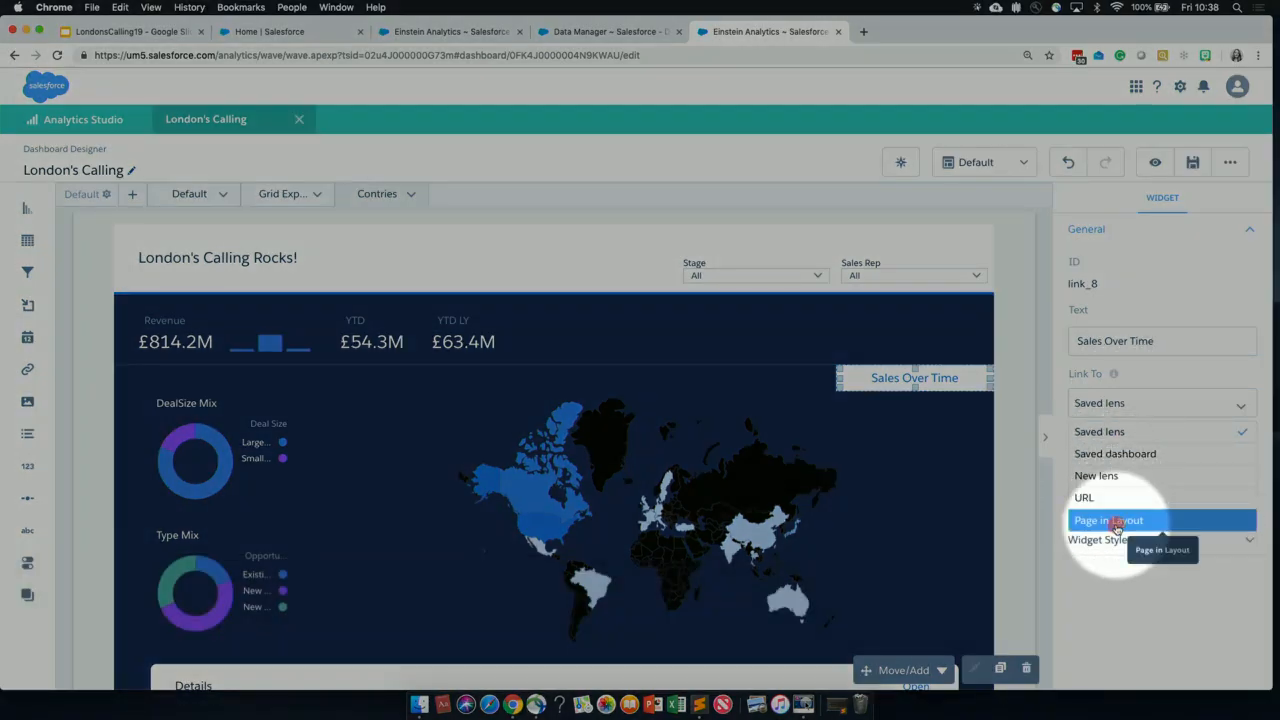
left_click(1117, 522)
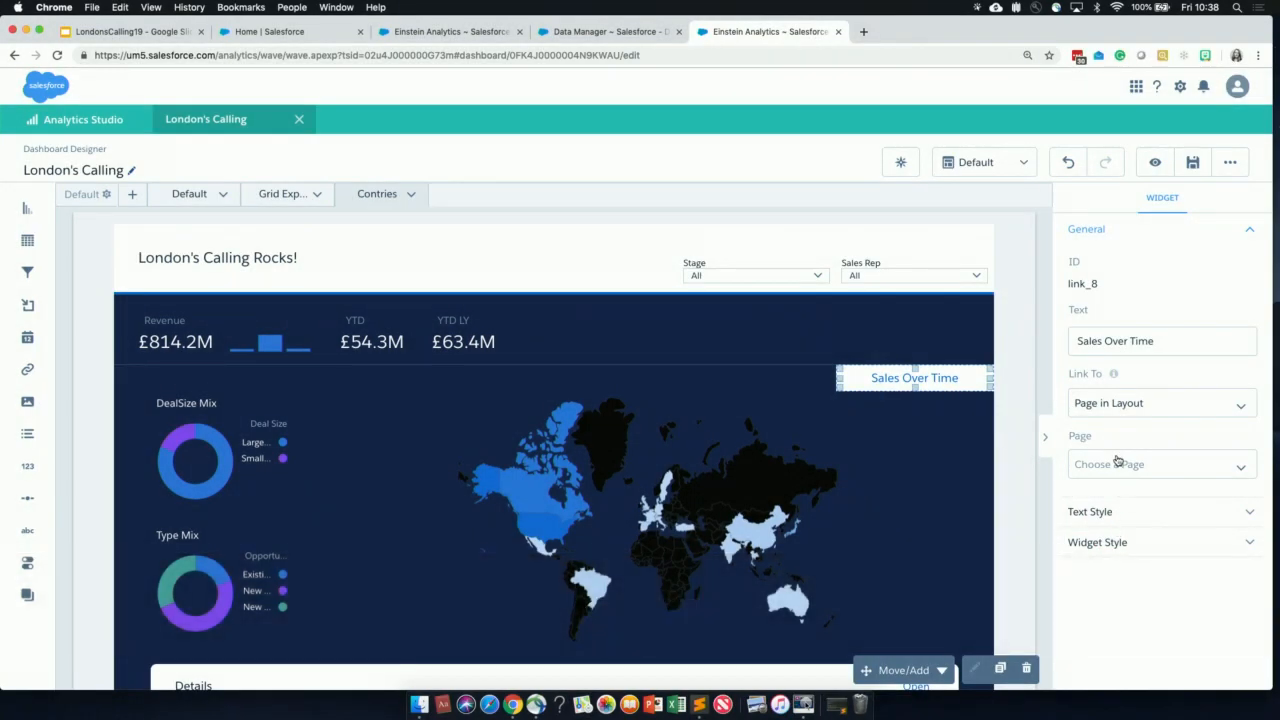
left_click(1117, 462)
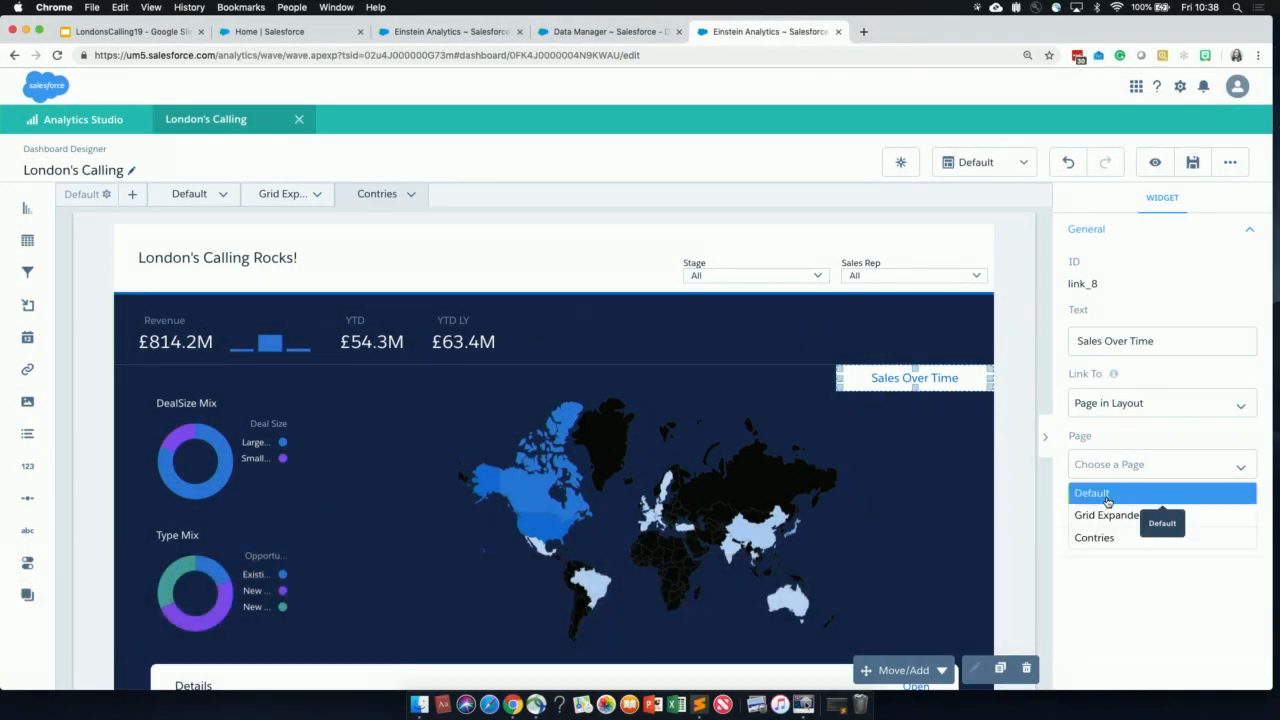
left_click(1108, 494)
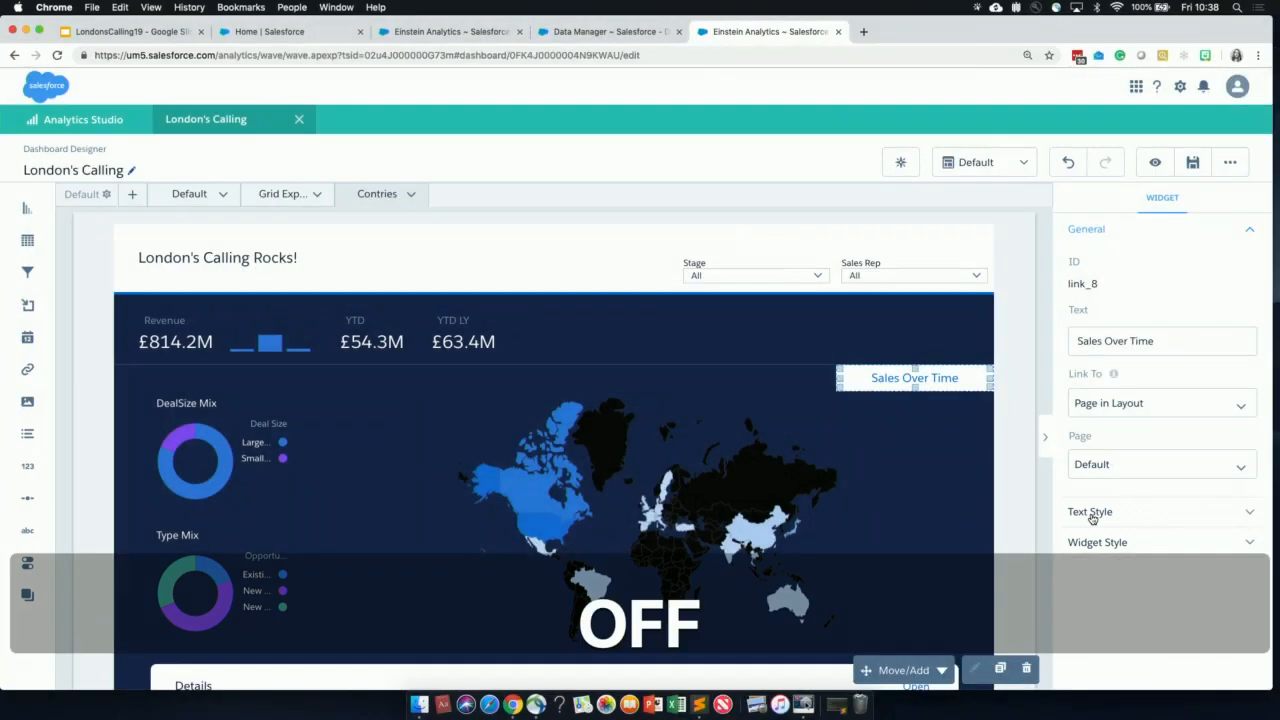
Set the Sales Over Time link's text color to light blue-grey
left_click(1091, 513)
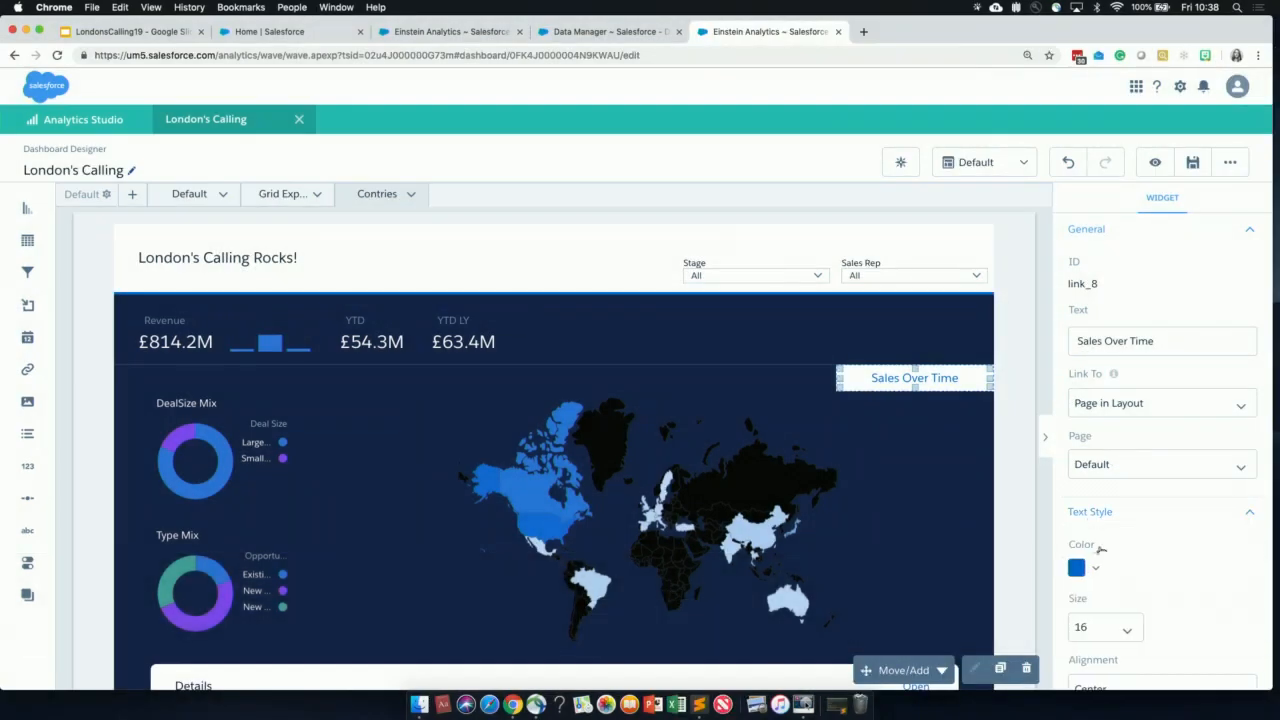
scroll(1110, 587, "down", 1)
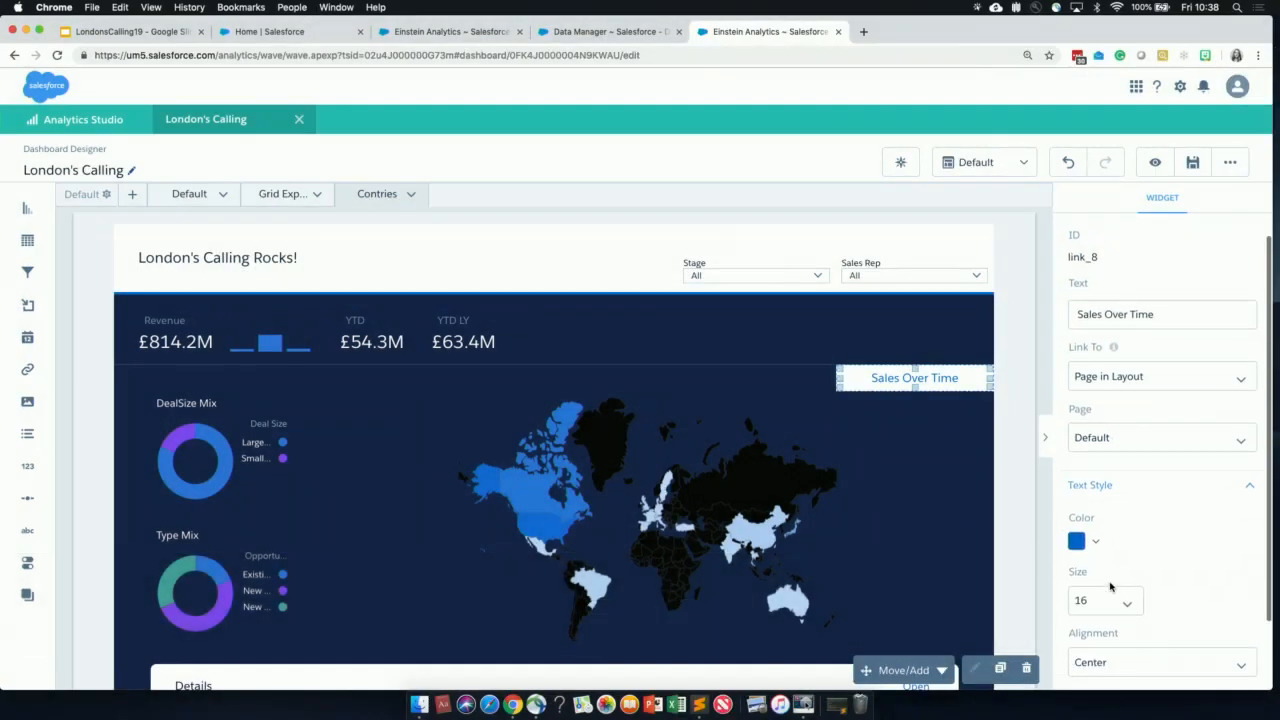
left_click(1078, 536)
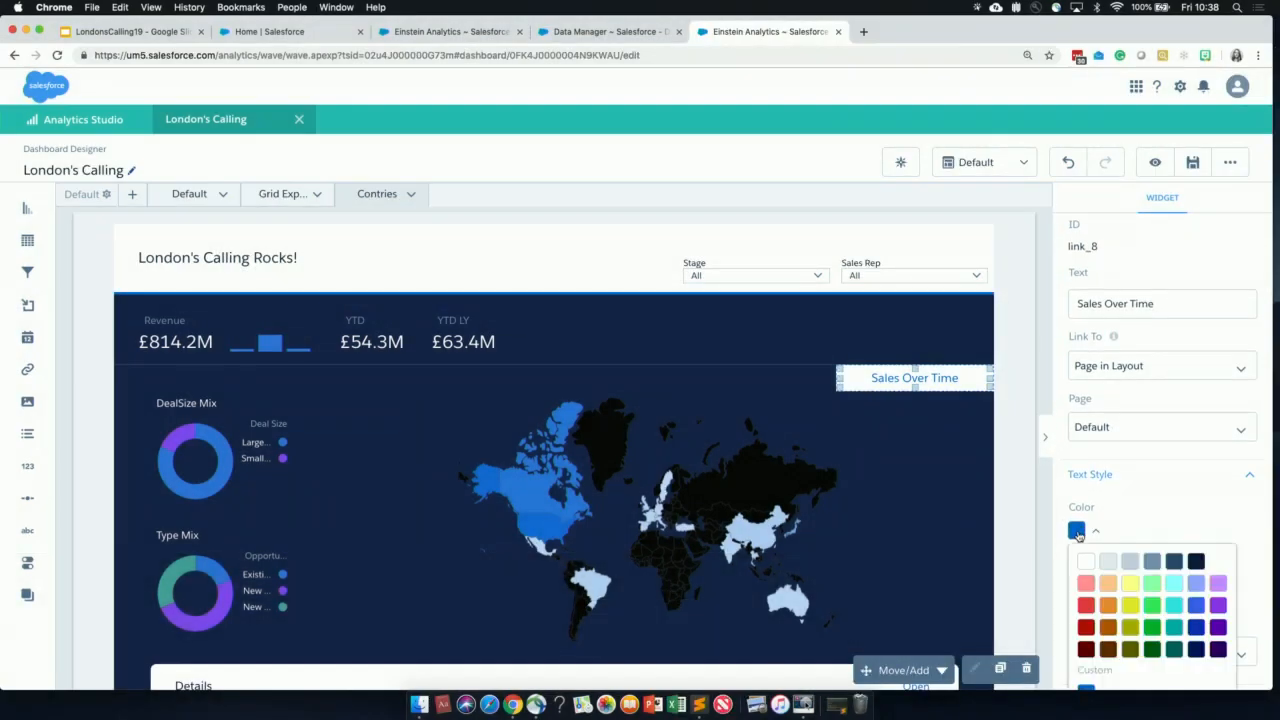
left_click(1130, 564)
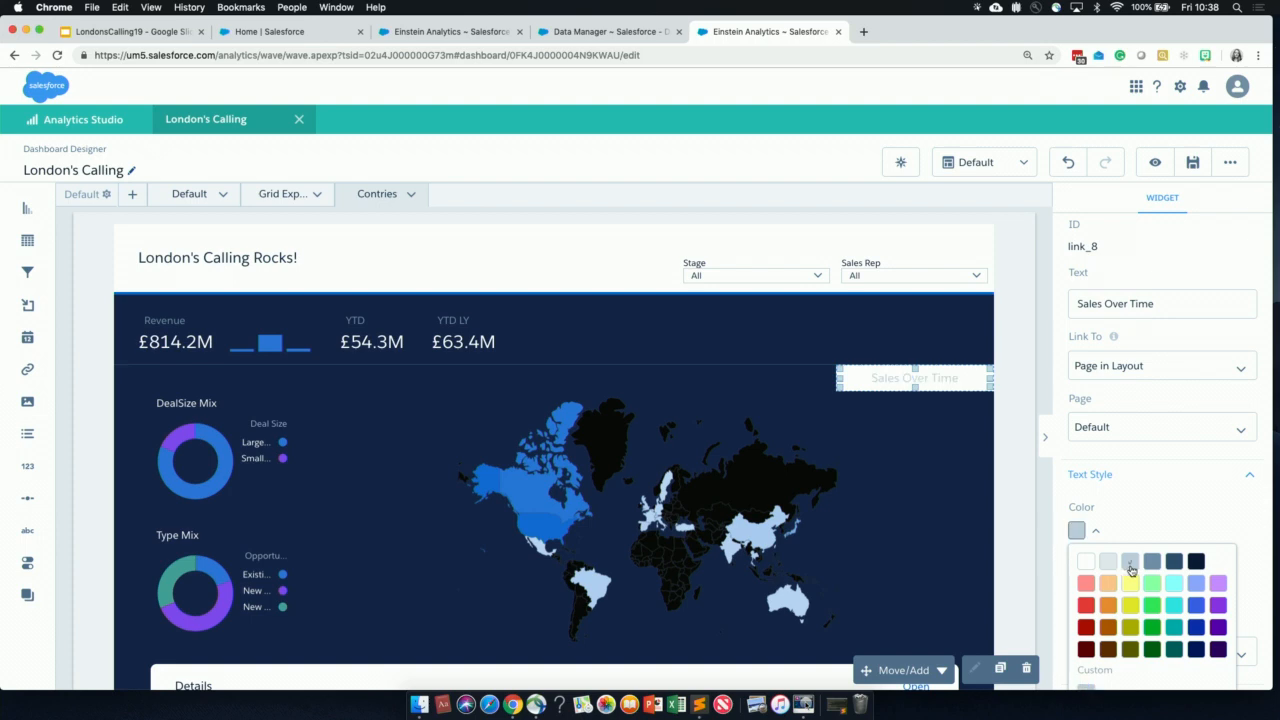
left_click(1184, 498)
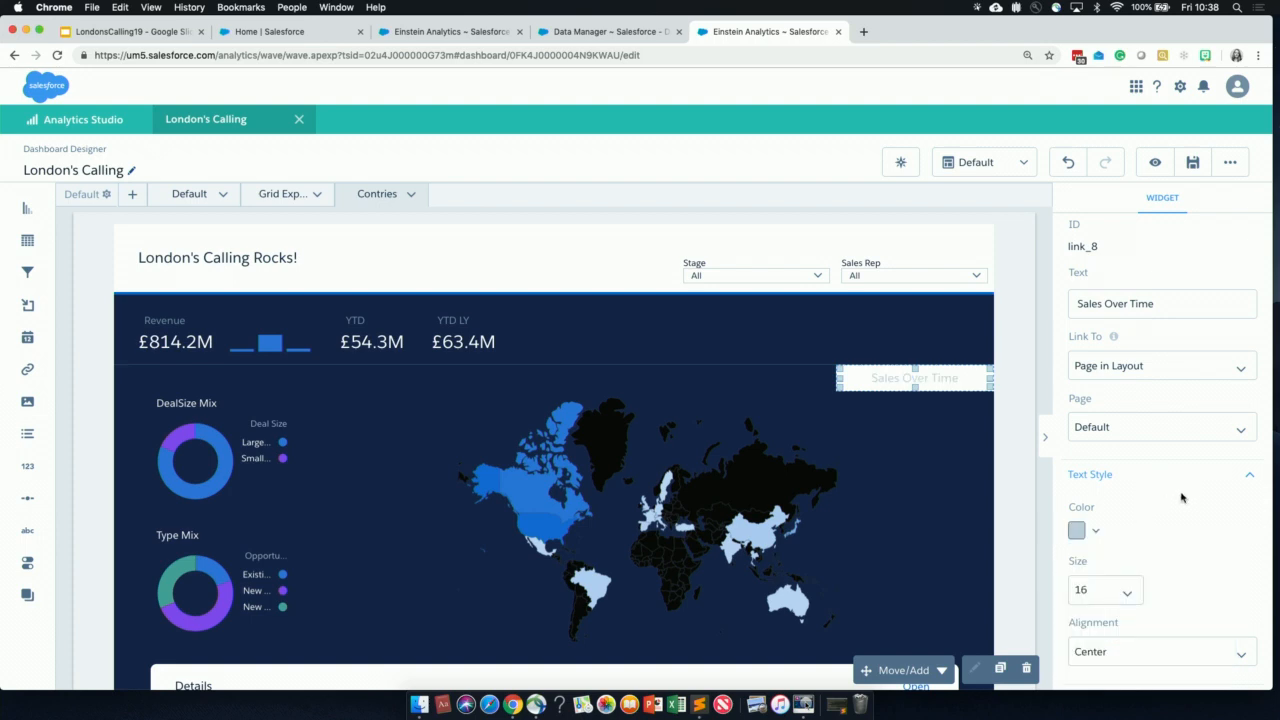
Give the Sales Over Time link widget a custom, fully transparent background color, rgba(255, 255, 255, 0)
scroll(1121, 522, "down", 1)
scroll(1121, 522, "down", 3)
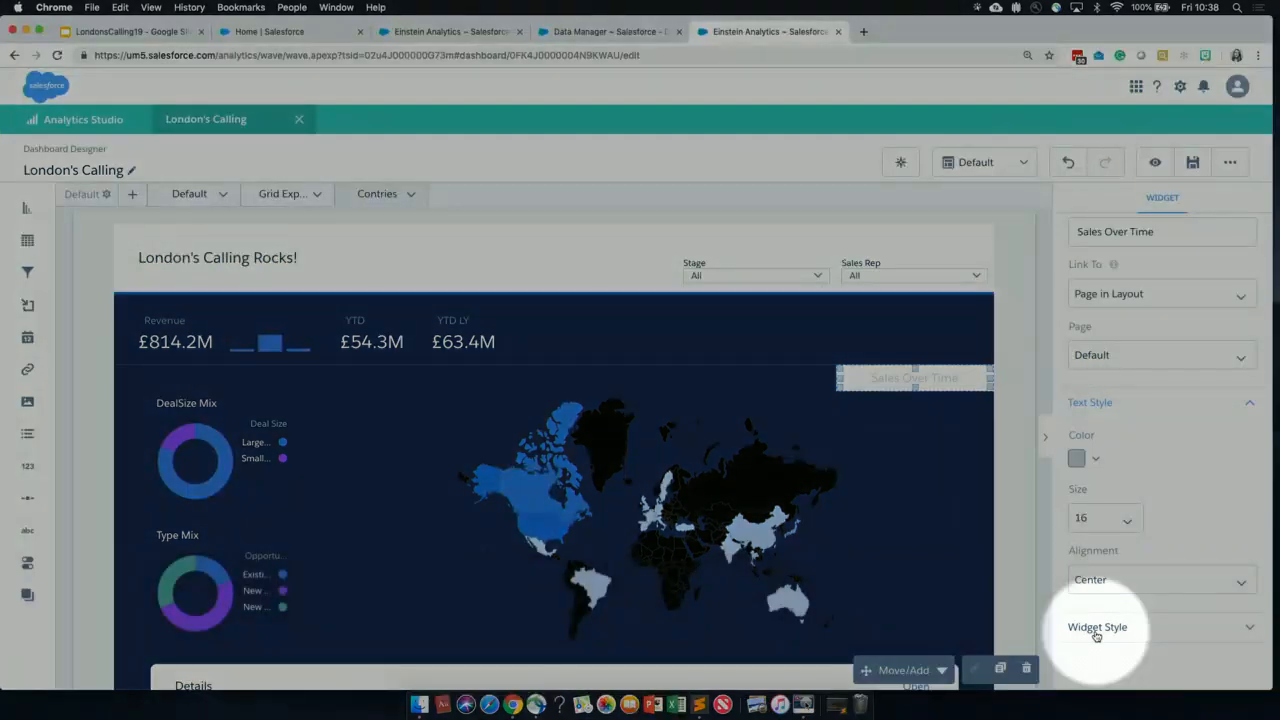
left_click(1096, 627)
scroll(1088, 632, "down", 5)
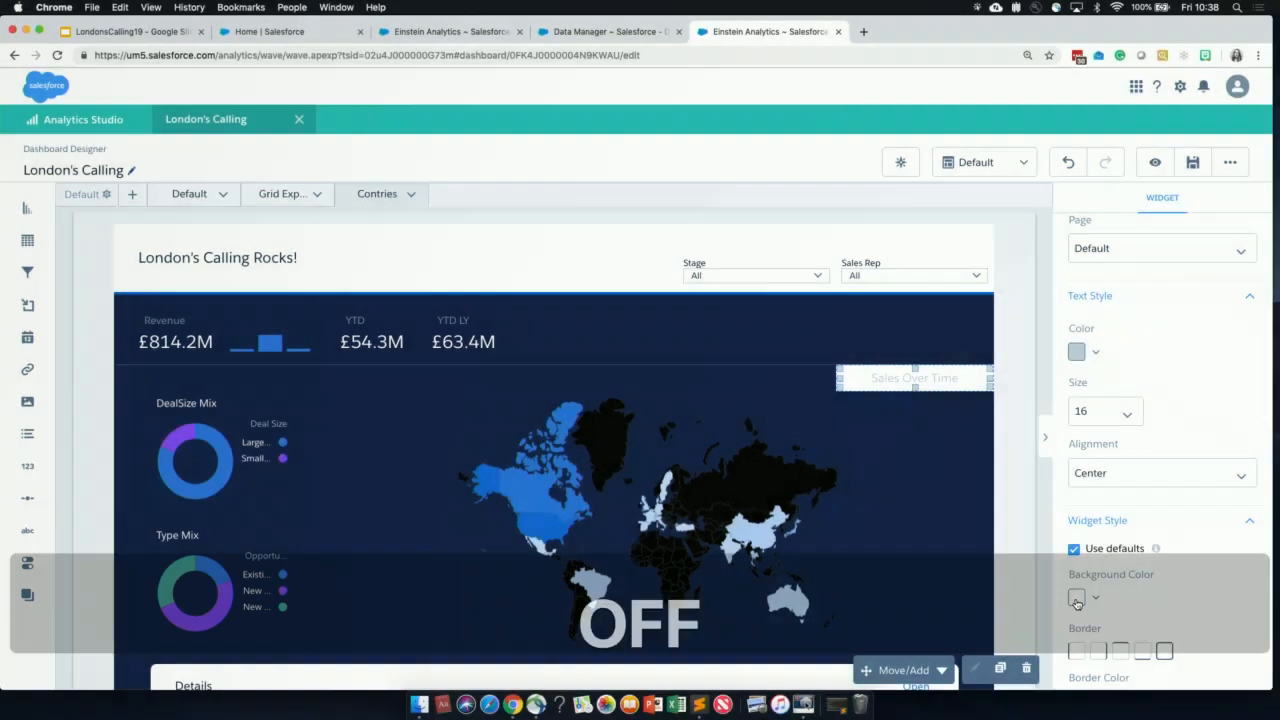
left_click(1077, 598)
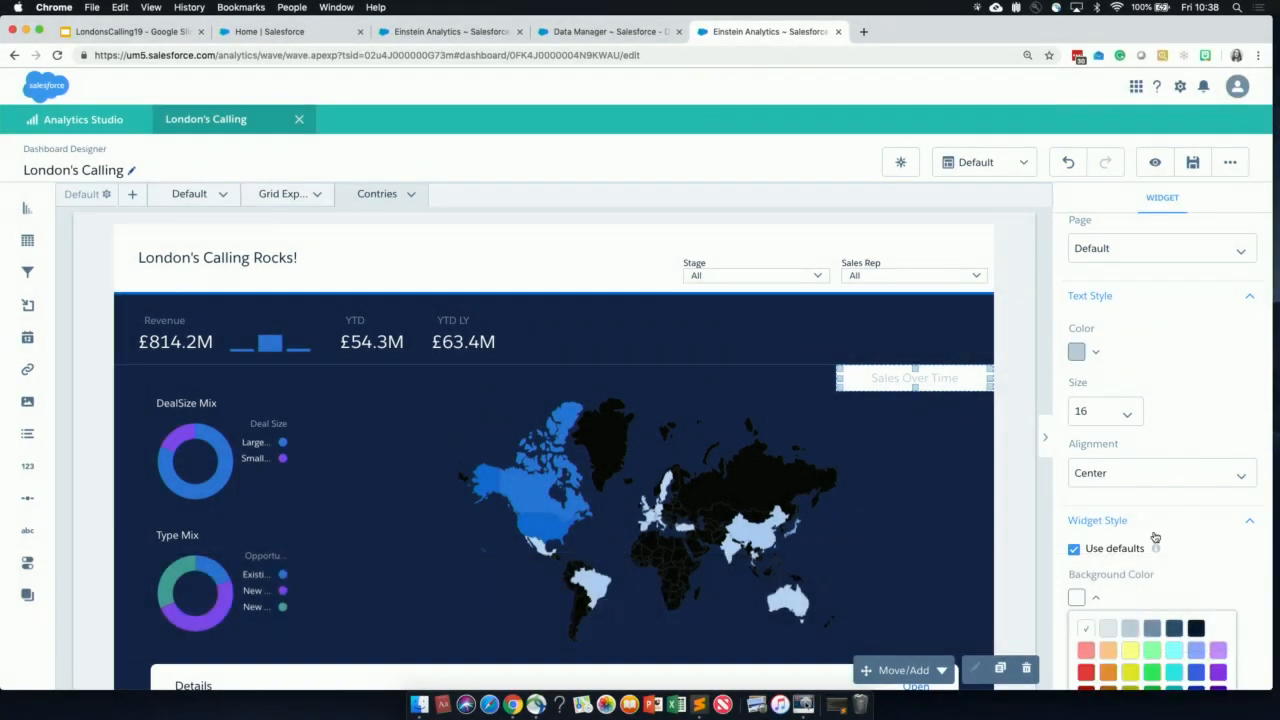
scroll(1155, 538, "down", 5)
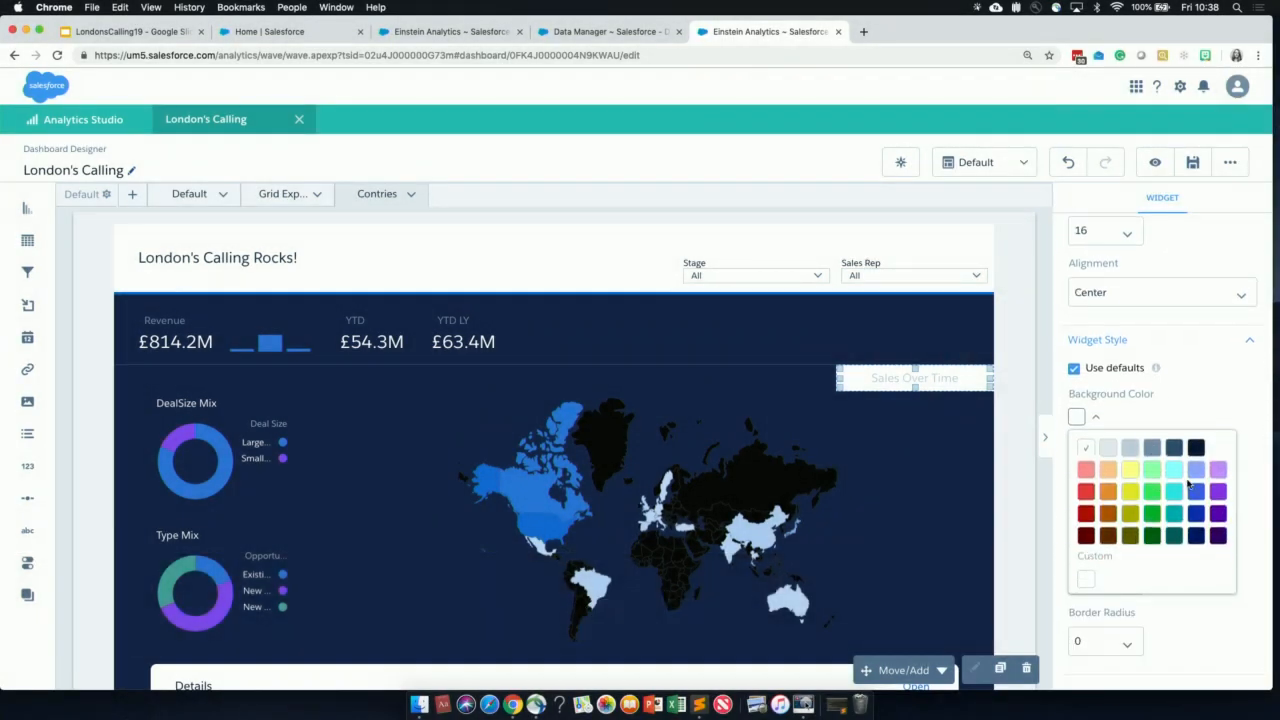
left_click(1085, 582)
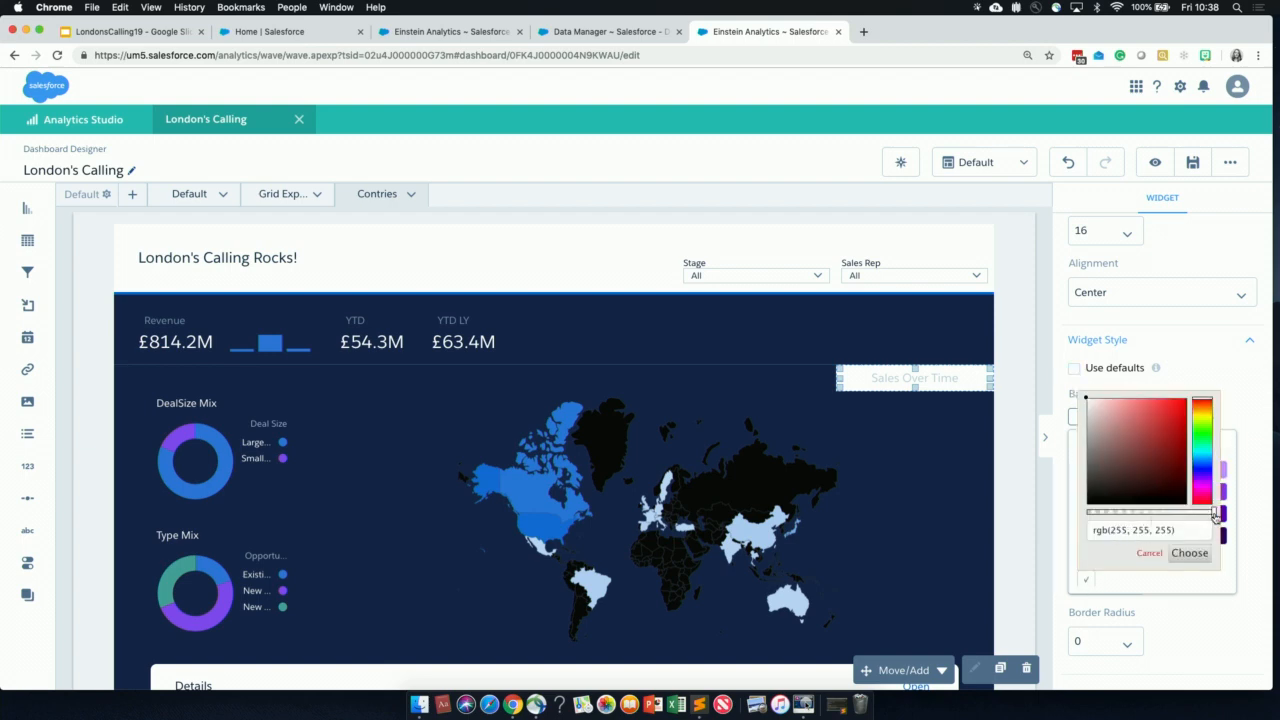
left_click_drag(1213, 516, 1004, 516)
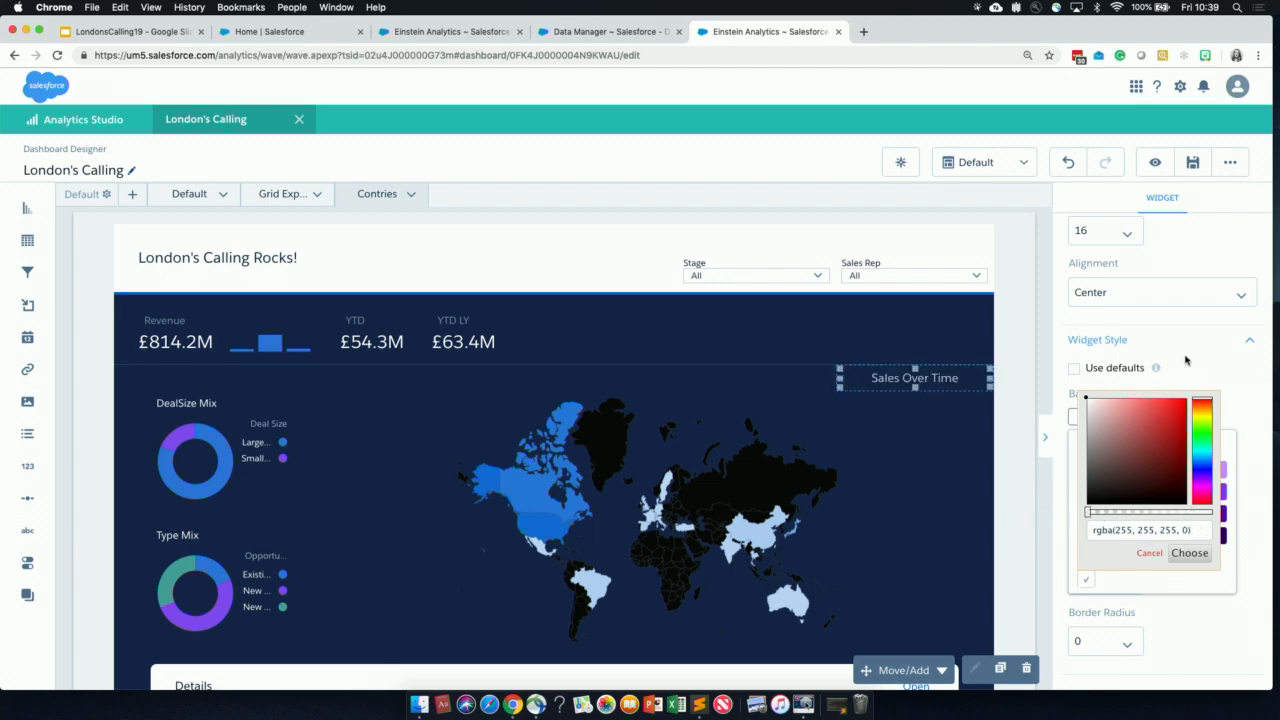
left_click(1240, 382)
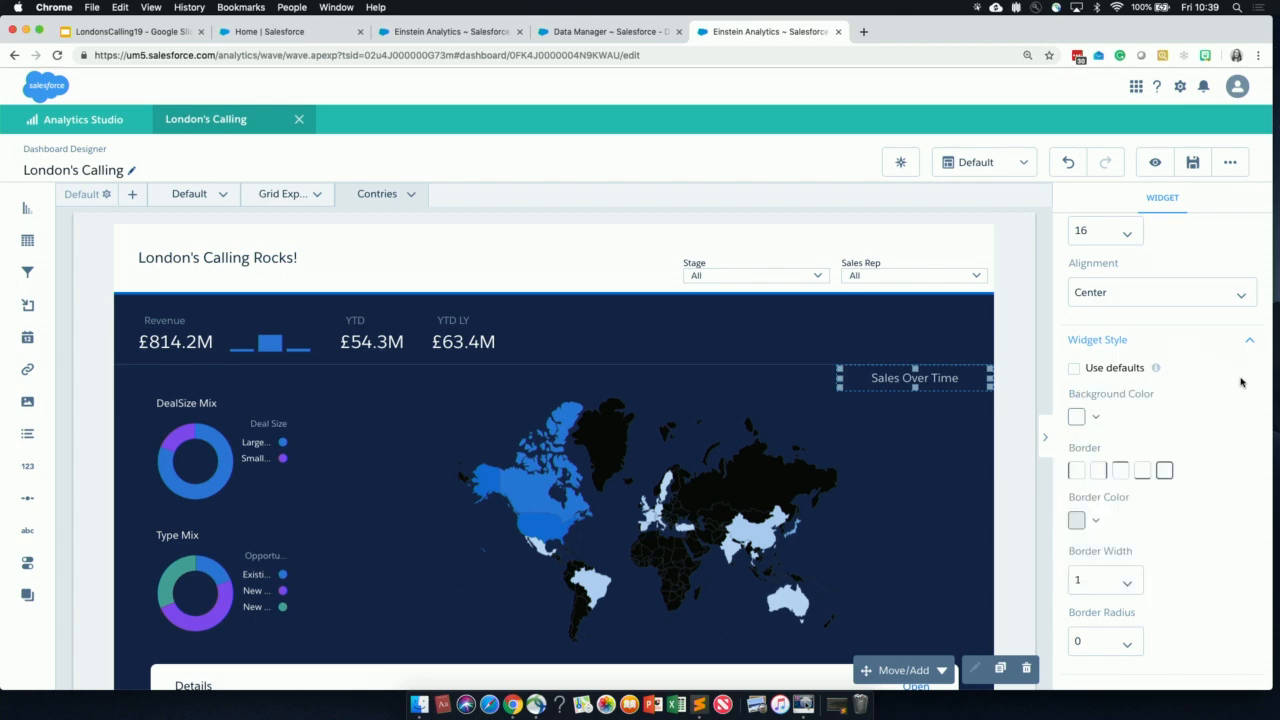
scroll(1084, 470, "up", 2)
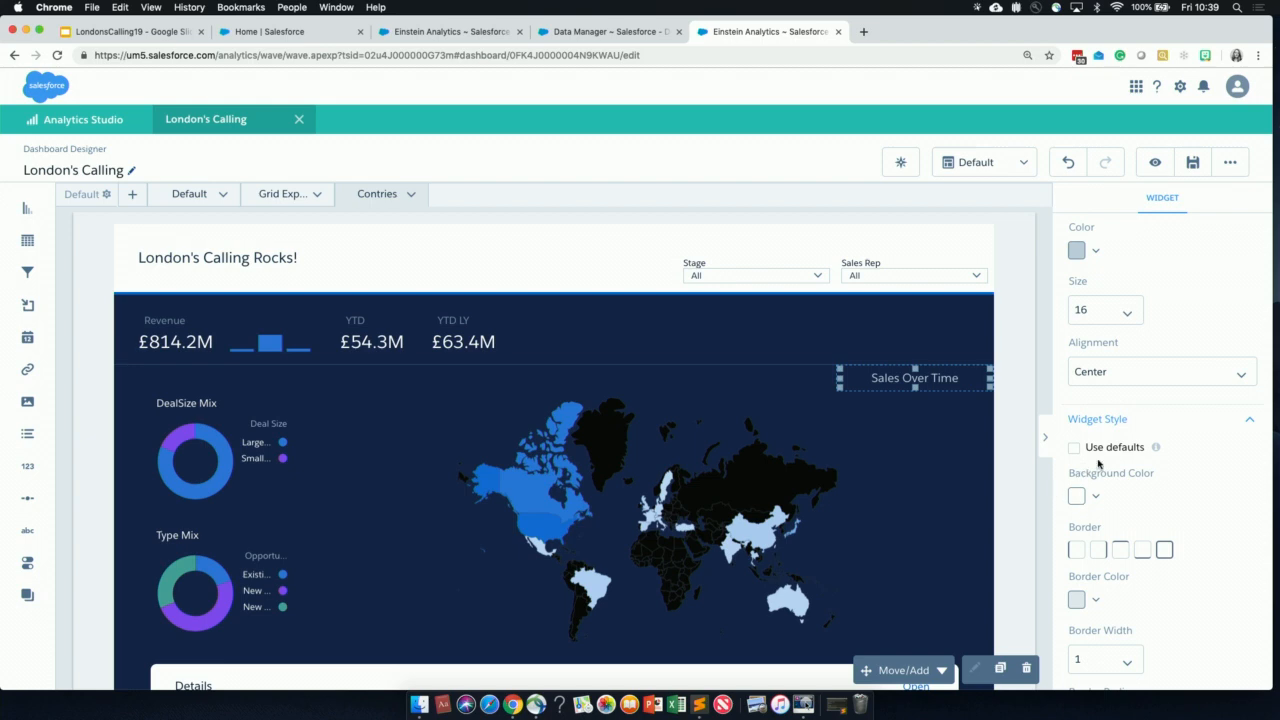
left_click(1020, 376)
key("F1")
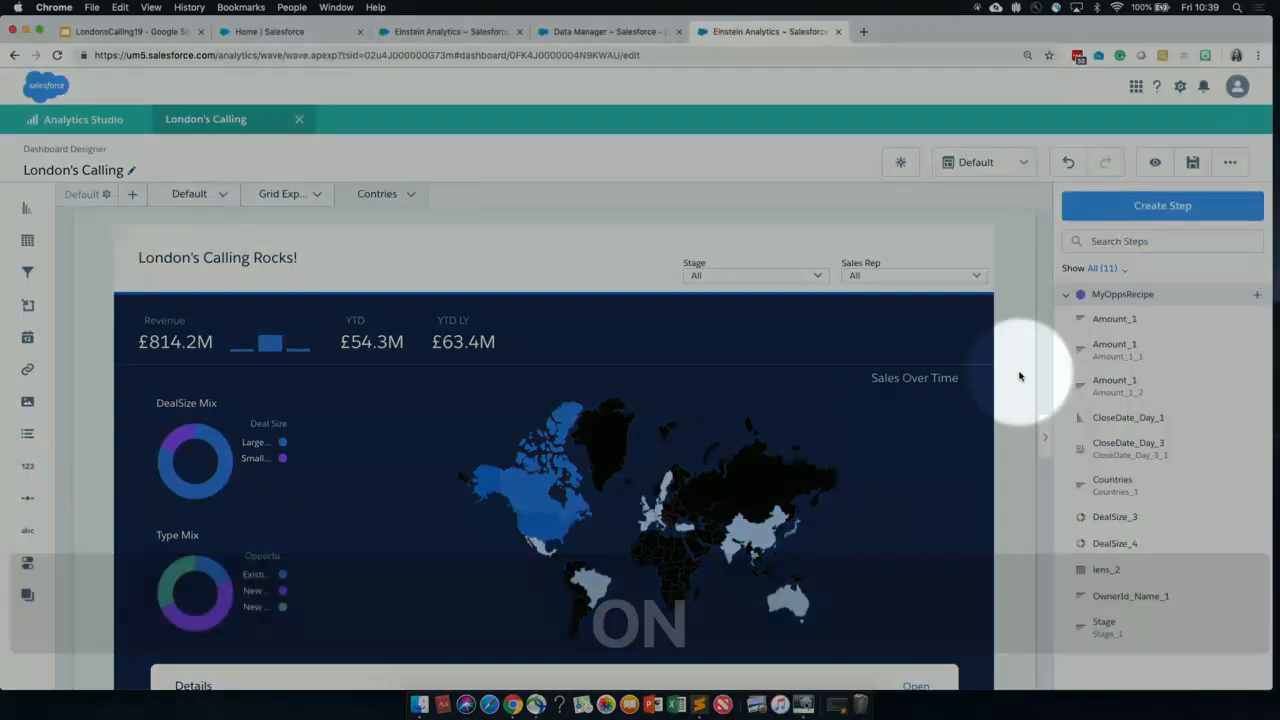
Add the Sales Over Time link widget from the Contries page to the Default page as well
left_click(189, 194)
key("F1")
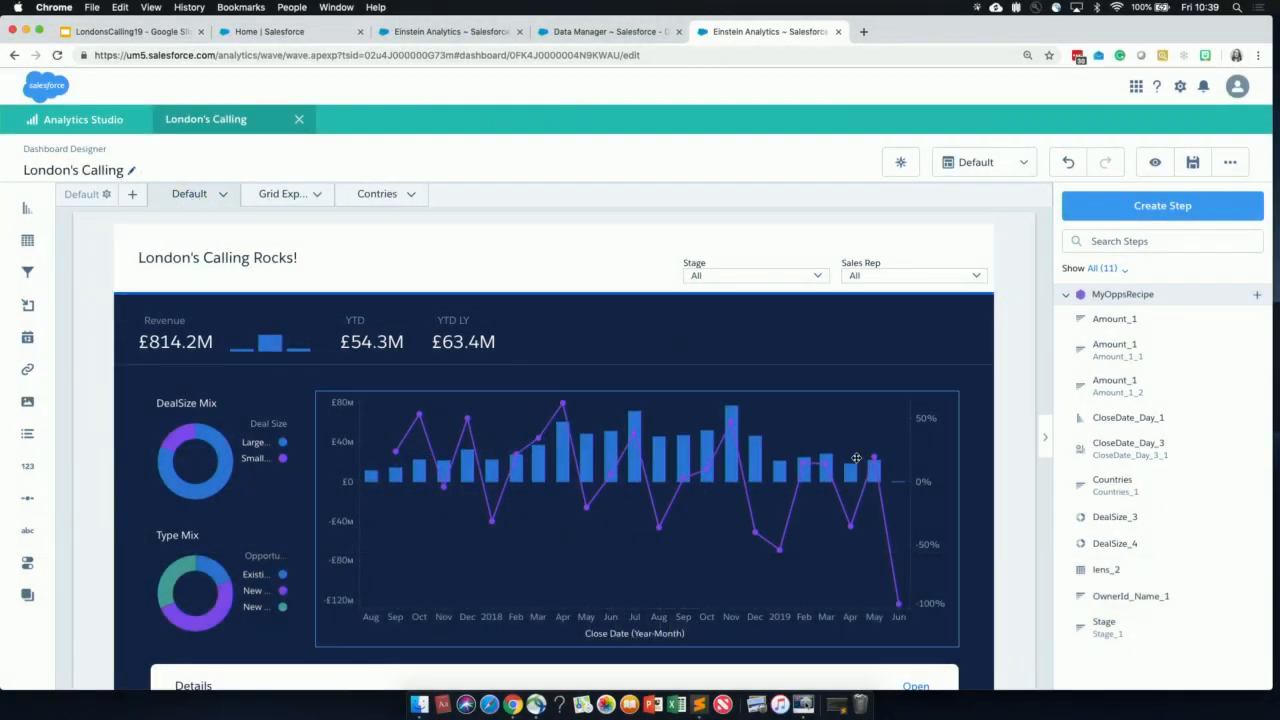
left_click(368, 196)
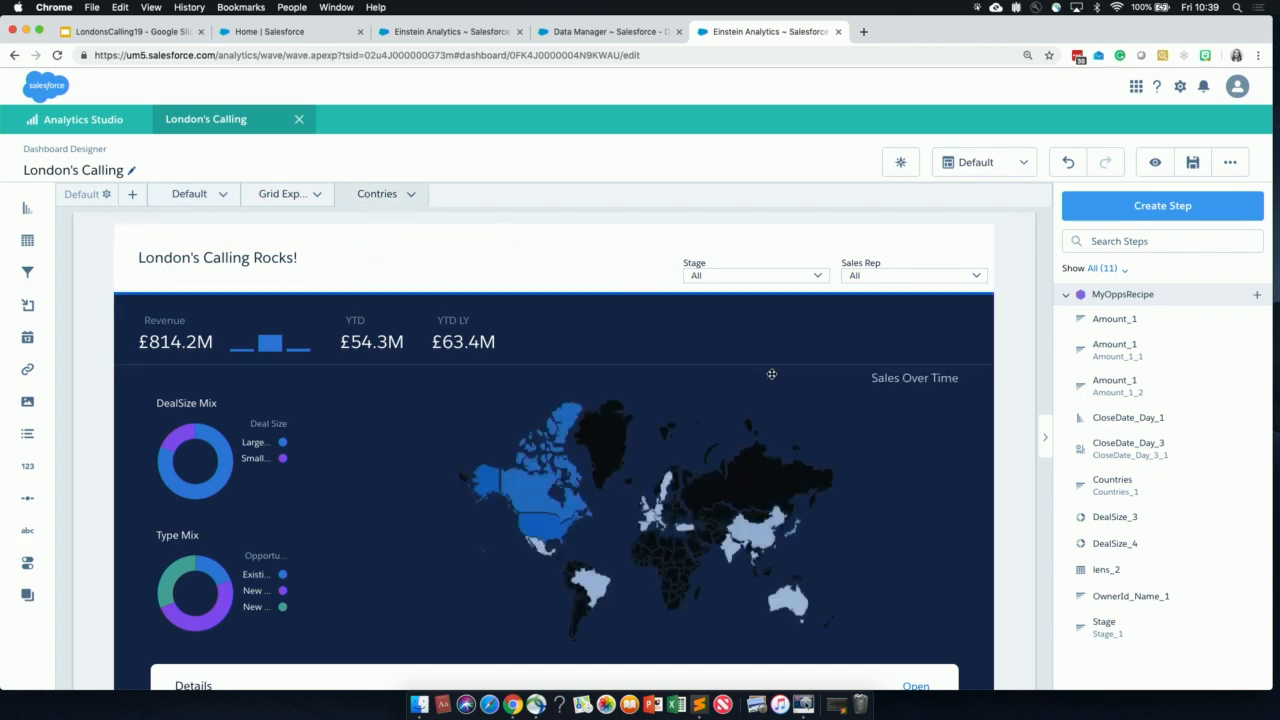
left_click(896, 380)
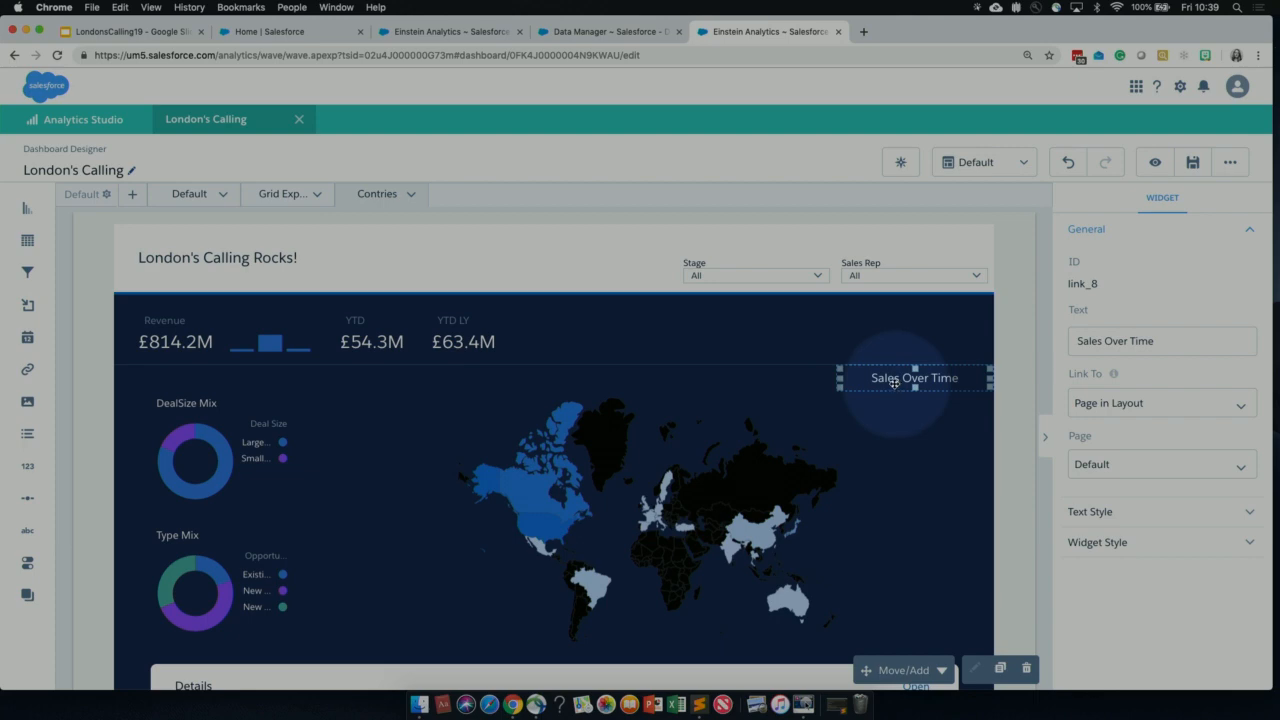
left_click(900, 672)
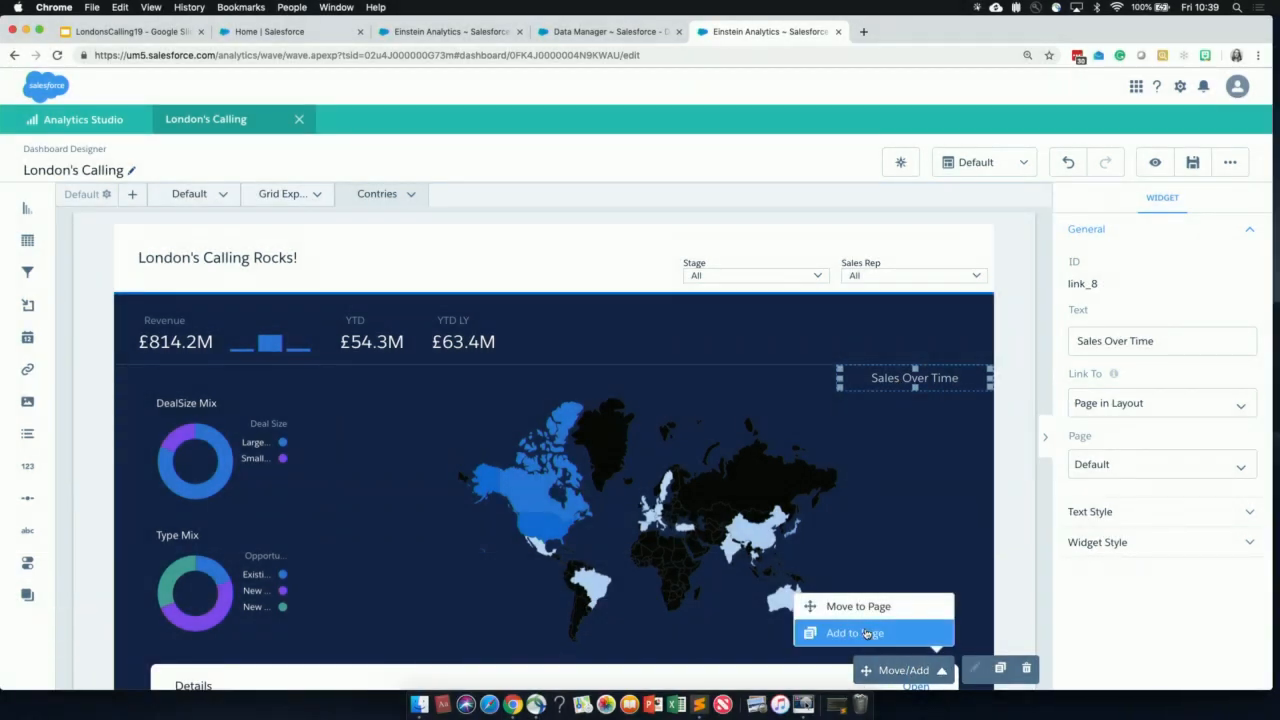
left_click(873, 636)
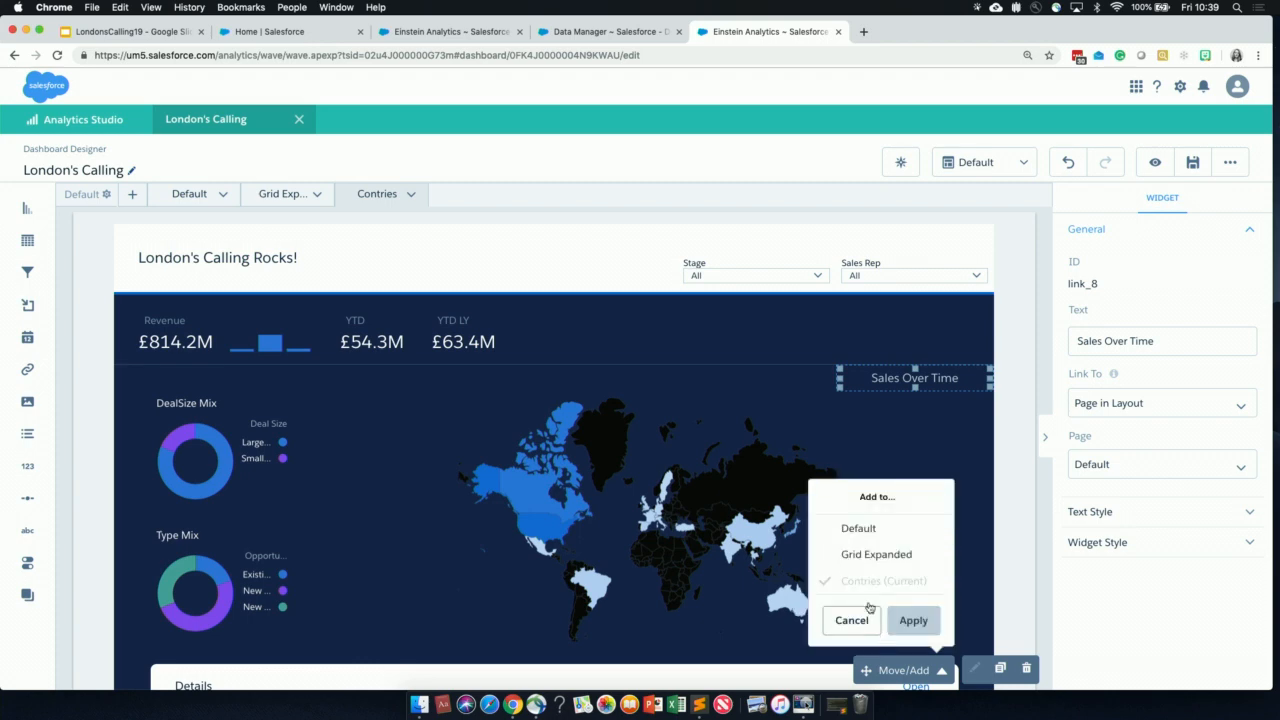
left_click(874, 530)
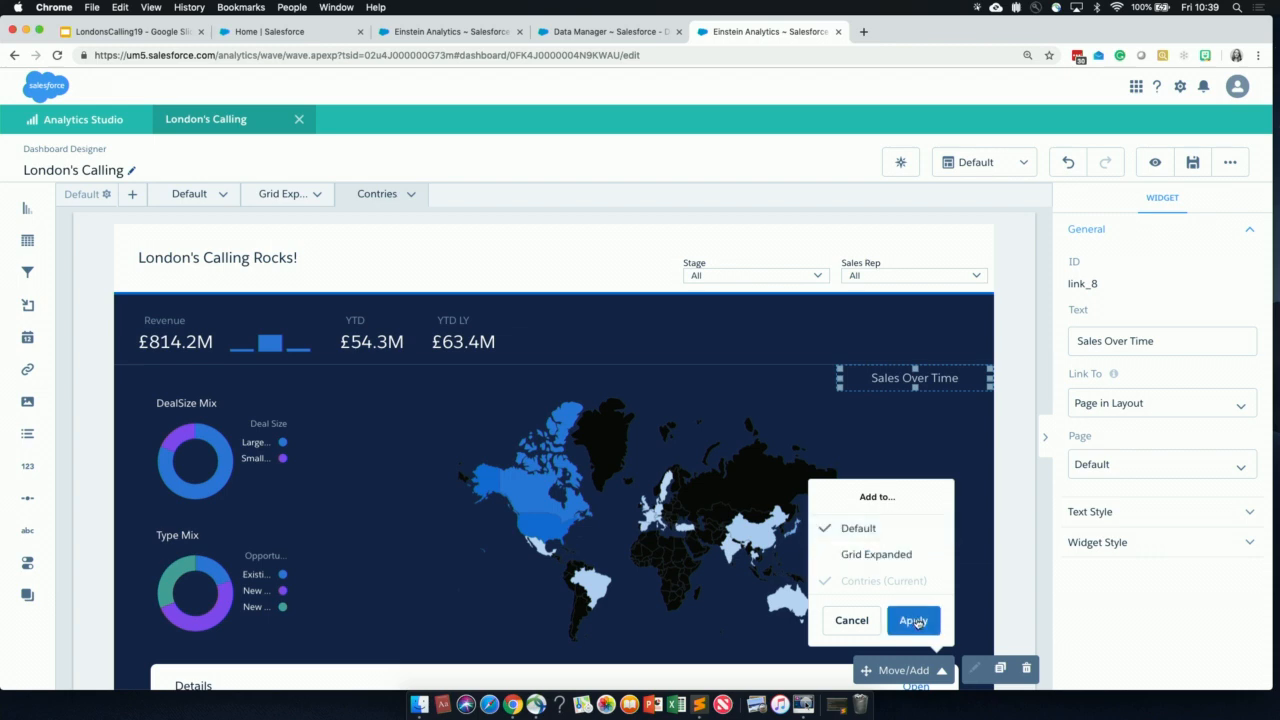
left_click(915, 621)
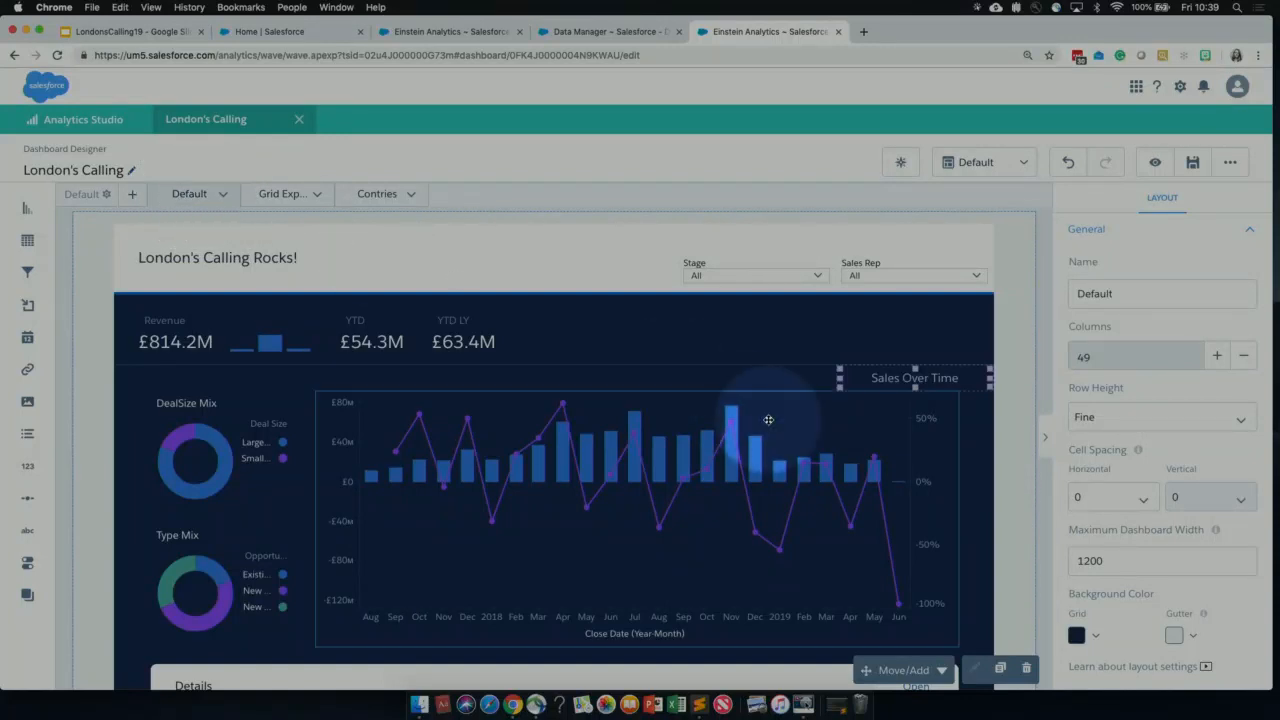
Unlink the Default page's Sales Over Time link widget from its instance on the Contries page
key("F1")
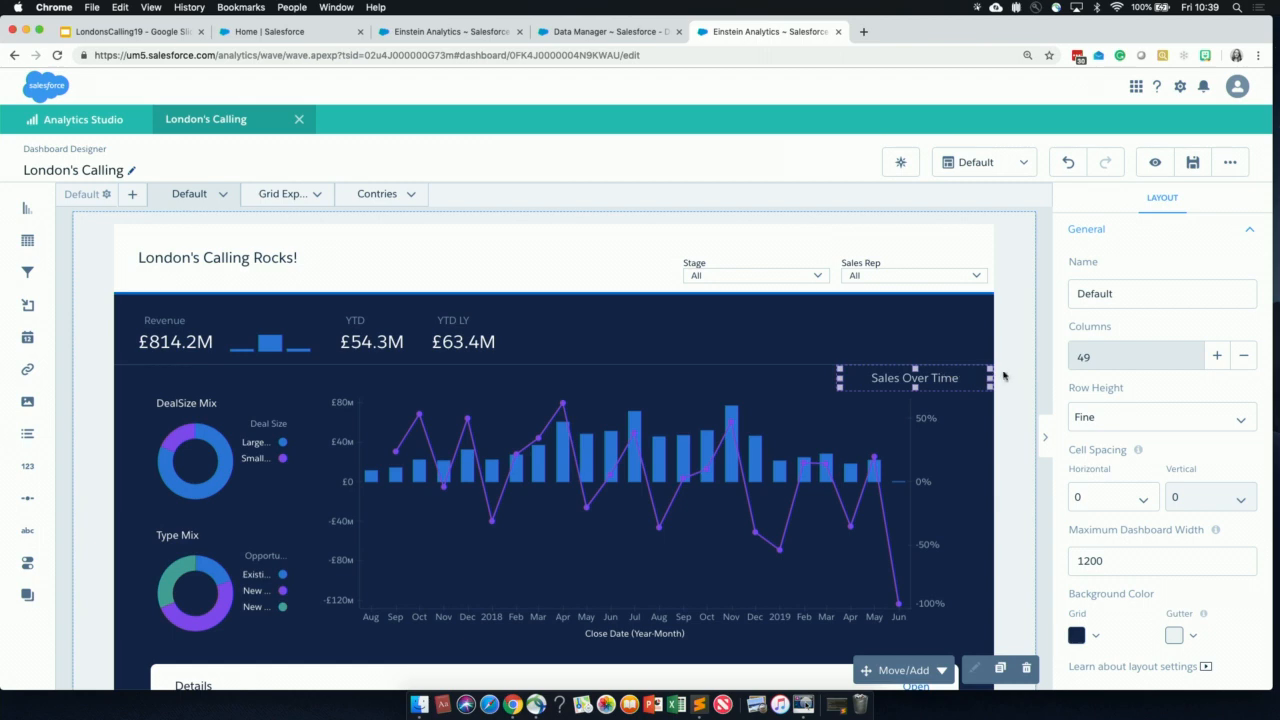
left_click(945, 378)
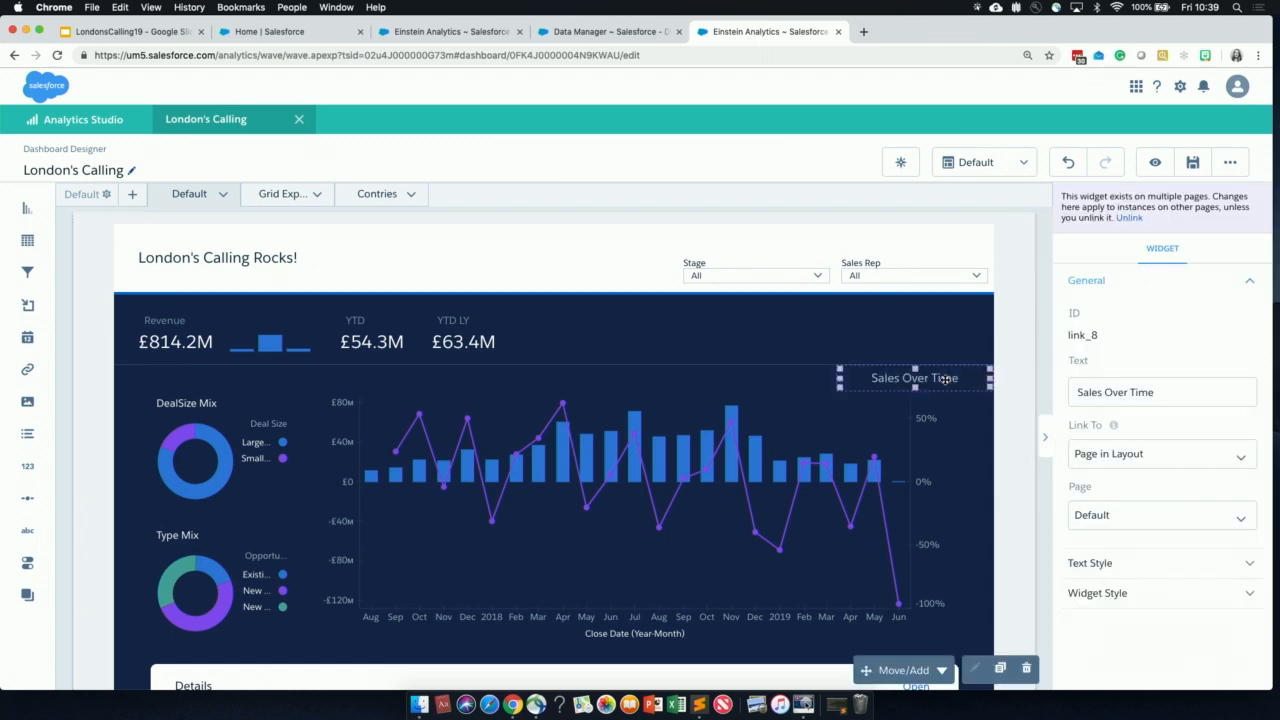
key("F1")
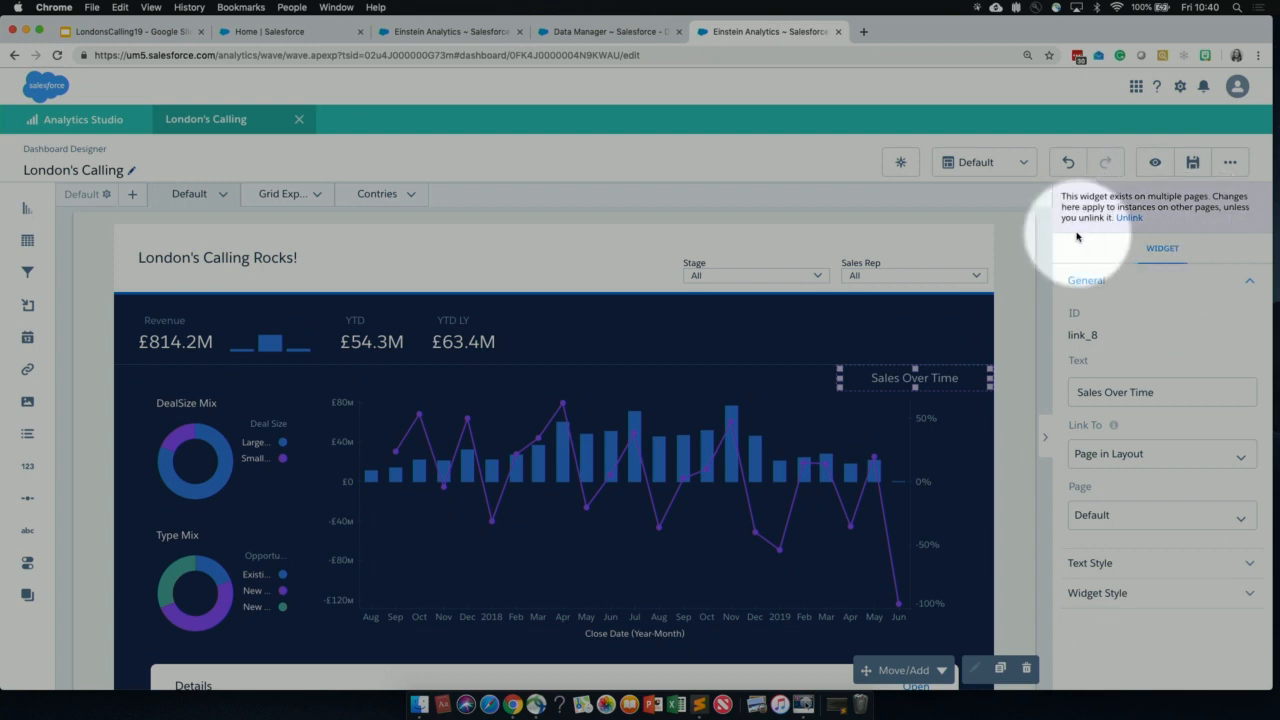
key("F1")
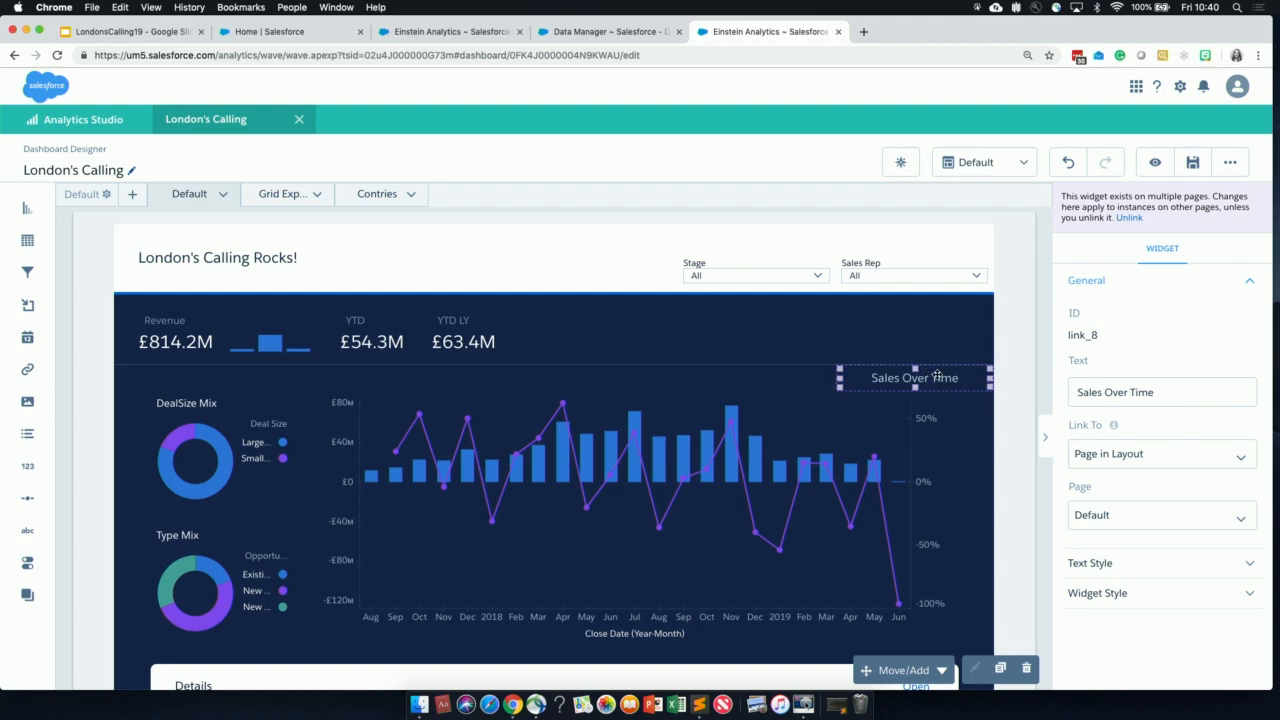
key("F1")
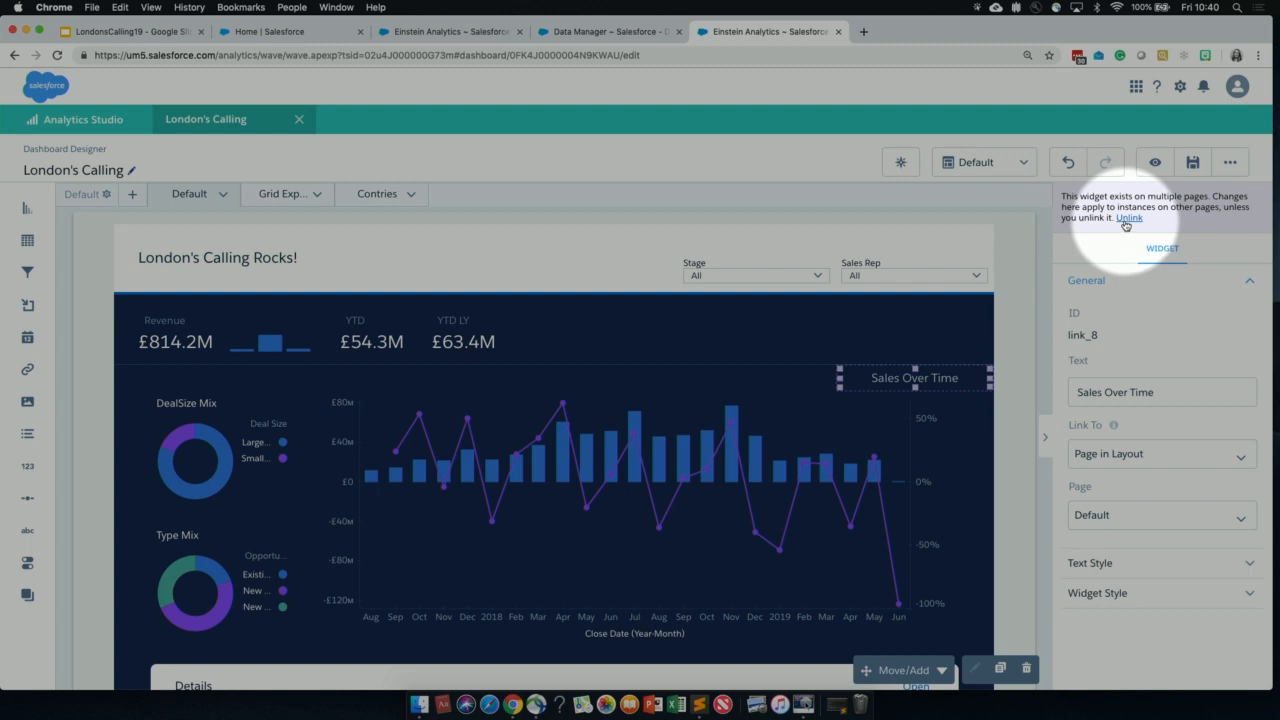
left_click(1127, 219)
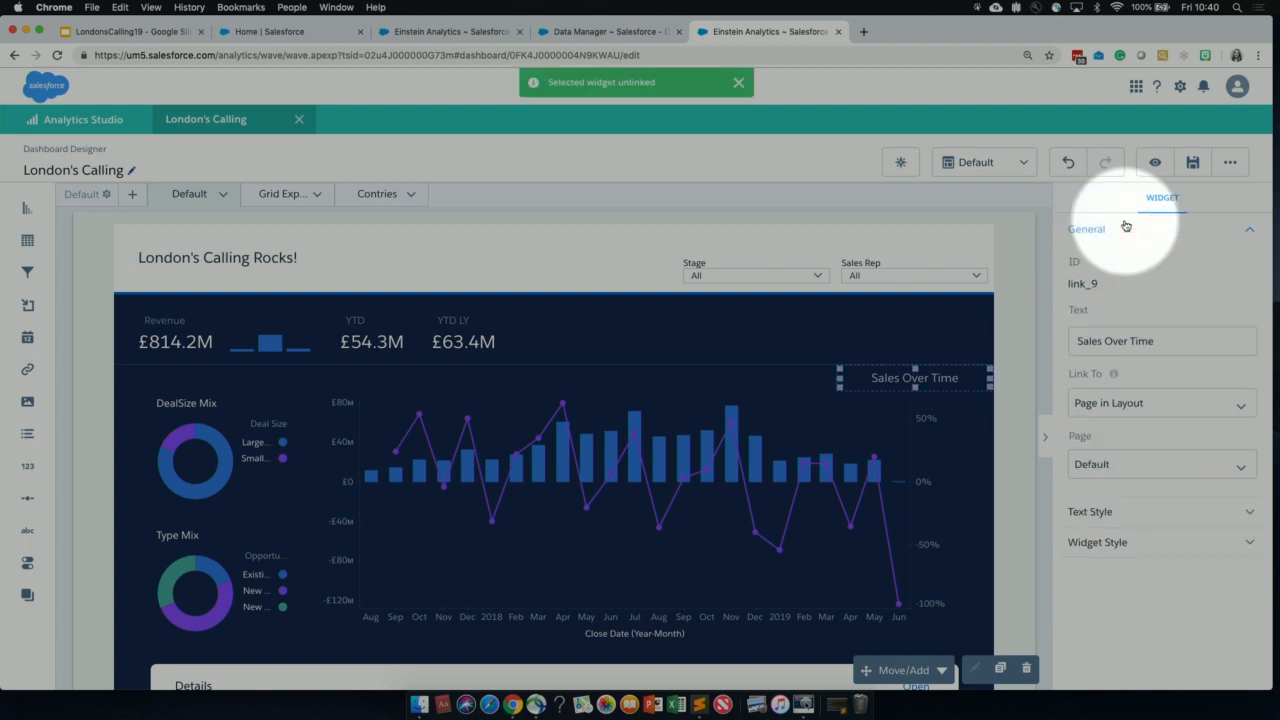
key("F1")
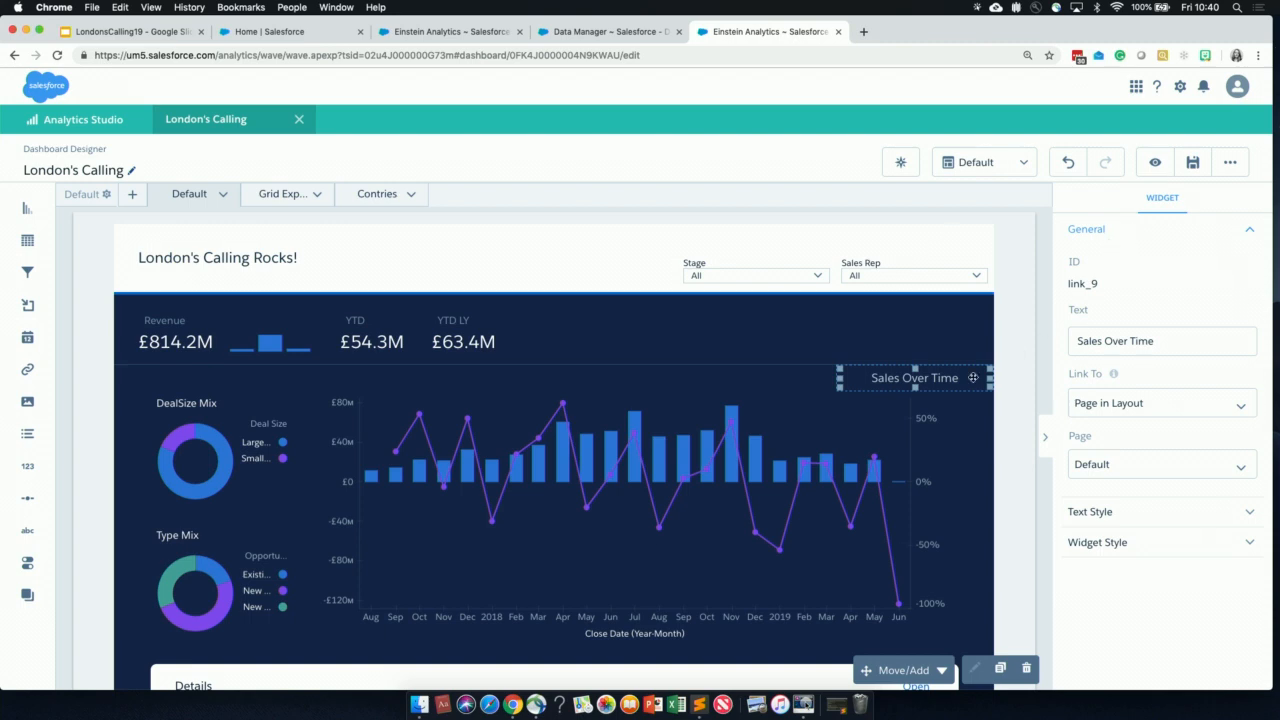
Change the text of the Default page's link widget to "Sales by Country"
key("F1")
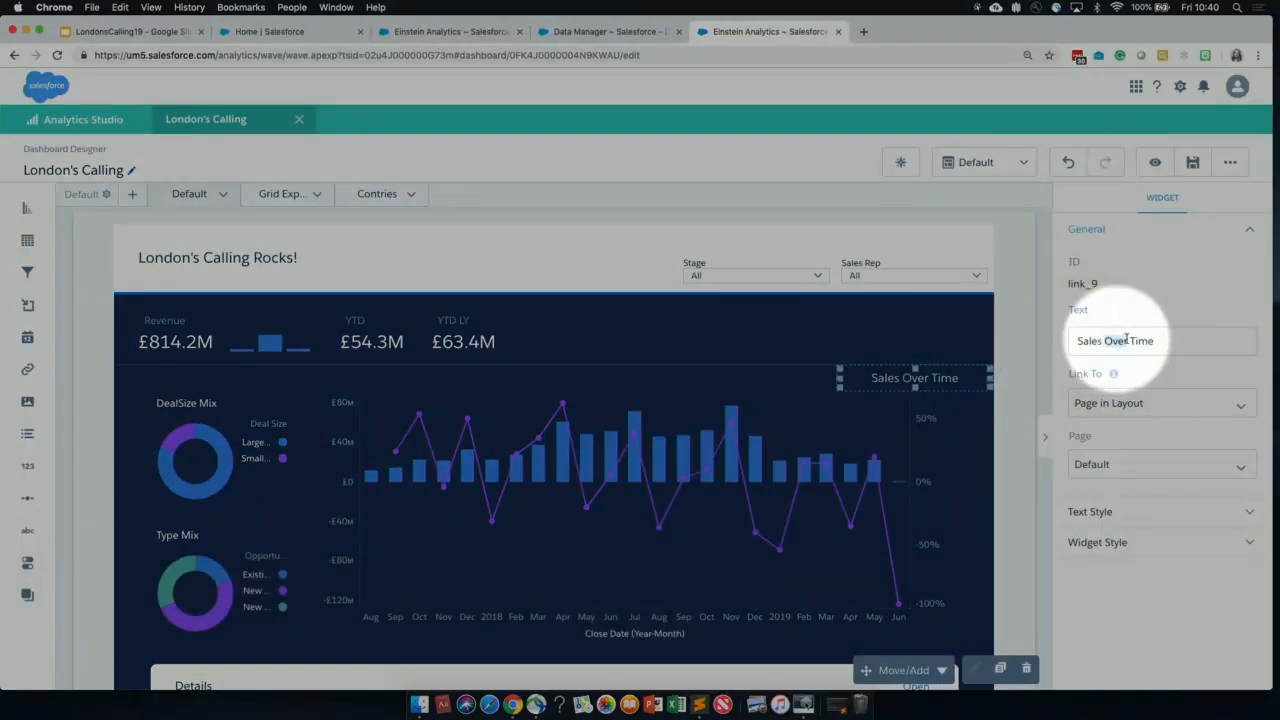
key("BackSpace")
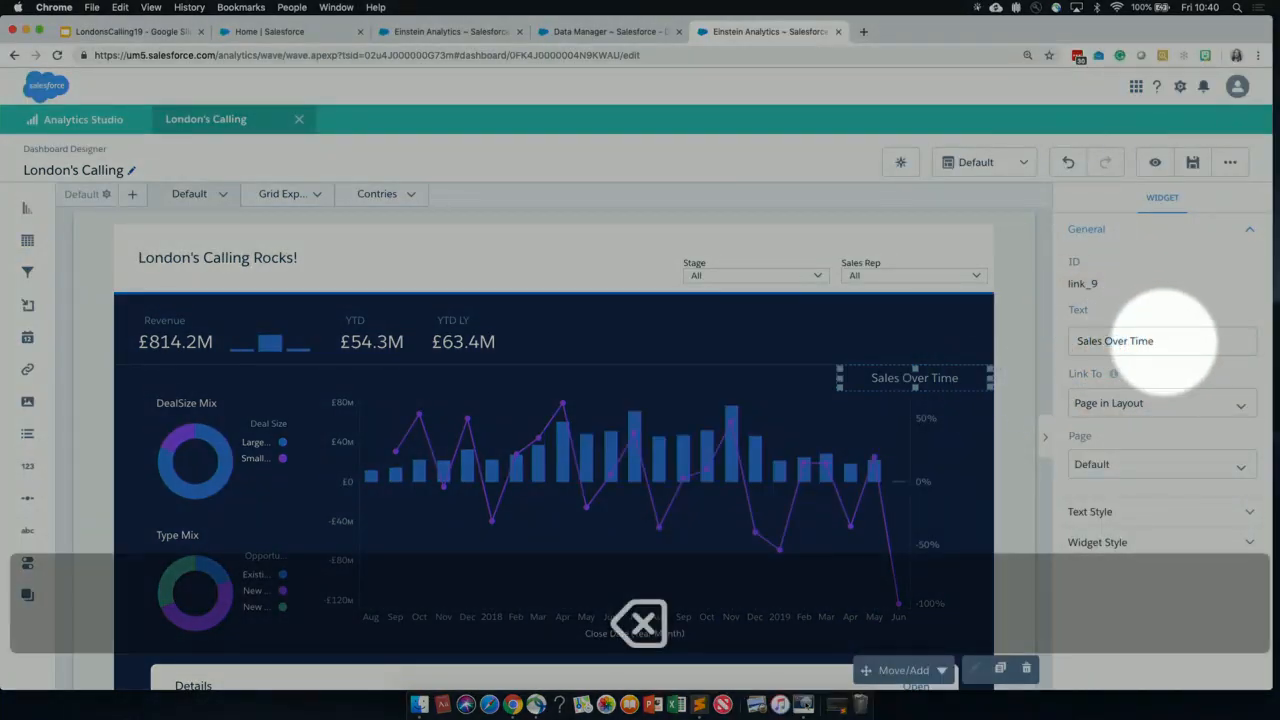
key("BackSpace")
key("BackSpace")
key("BackSpace")
key("BackSpace")
key("BackSpace")
key("BackSpace")
key("BackSpace")
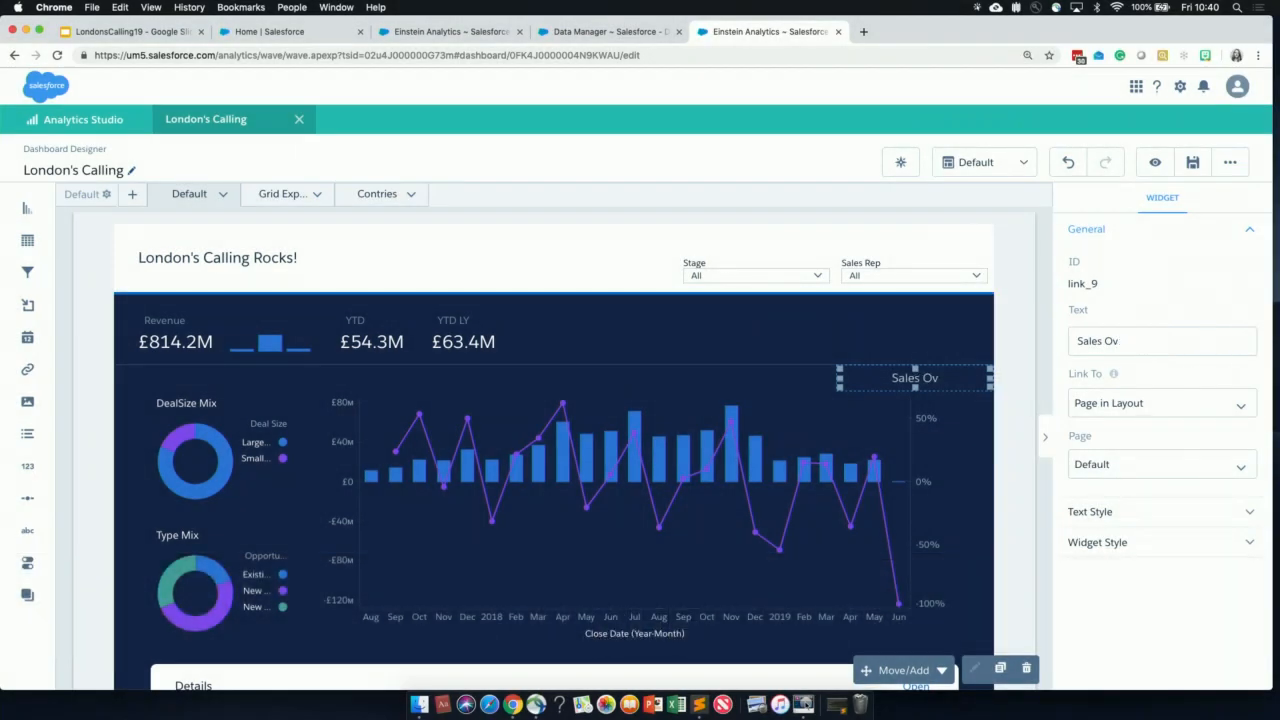
key("BackSpace")
key("BackSpace")
type("by Country")
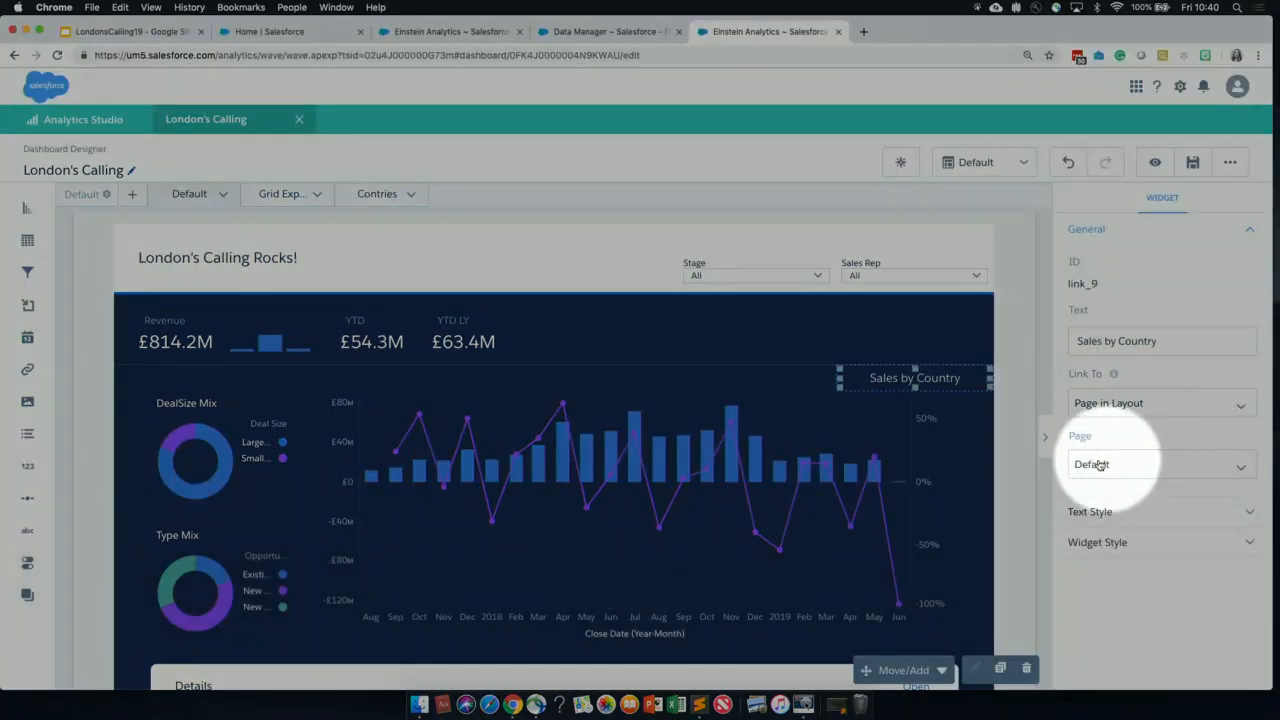
Make the Sales by Country link point to the Contries page and save the dashboard
left_click(1091, 465)
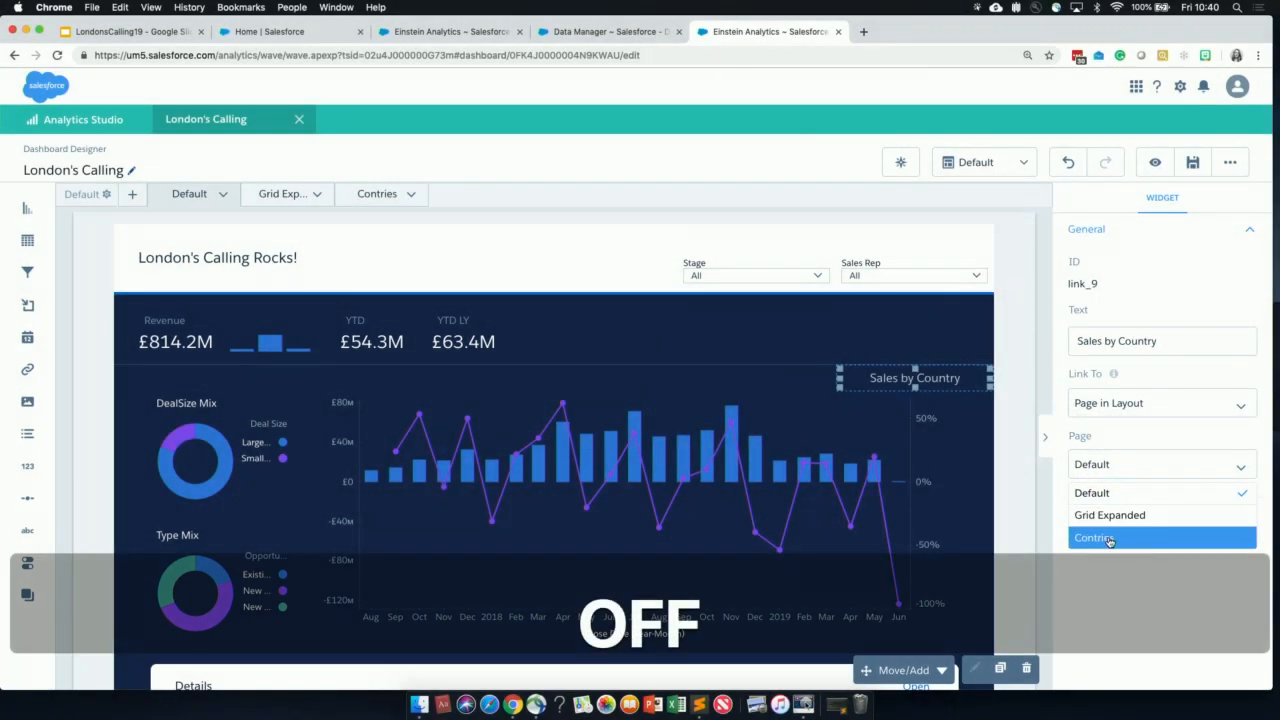
left_click(1094, 537)
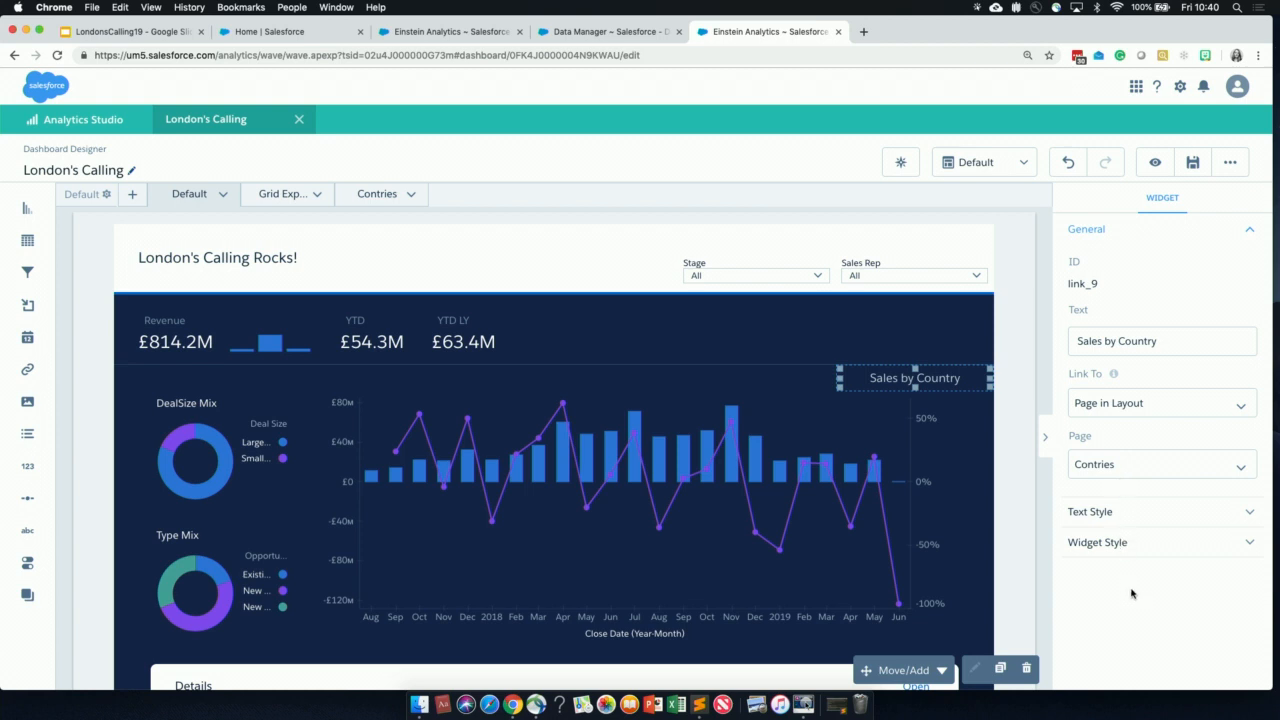
key("super+s")
Preview the dashboard and return to editing to check the Sales by Country link's target page
left_click(1153, 165)
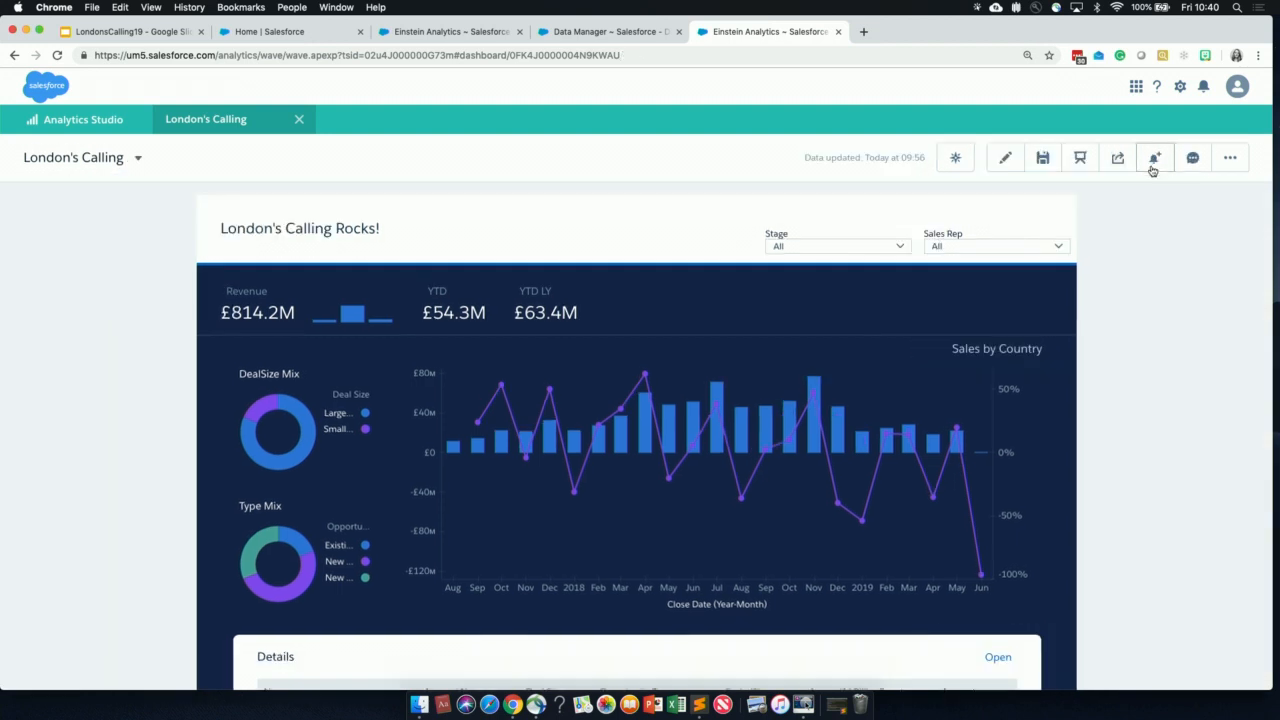
left_click(1005, 158)
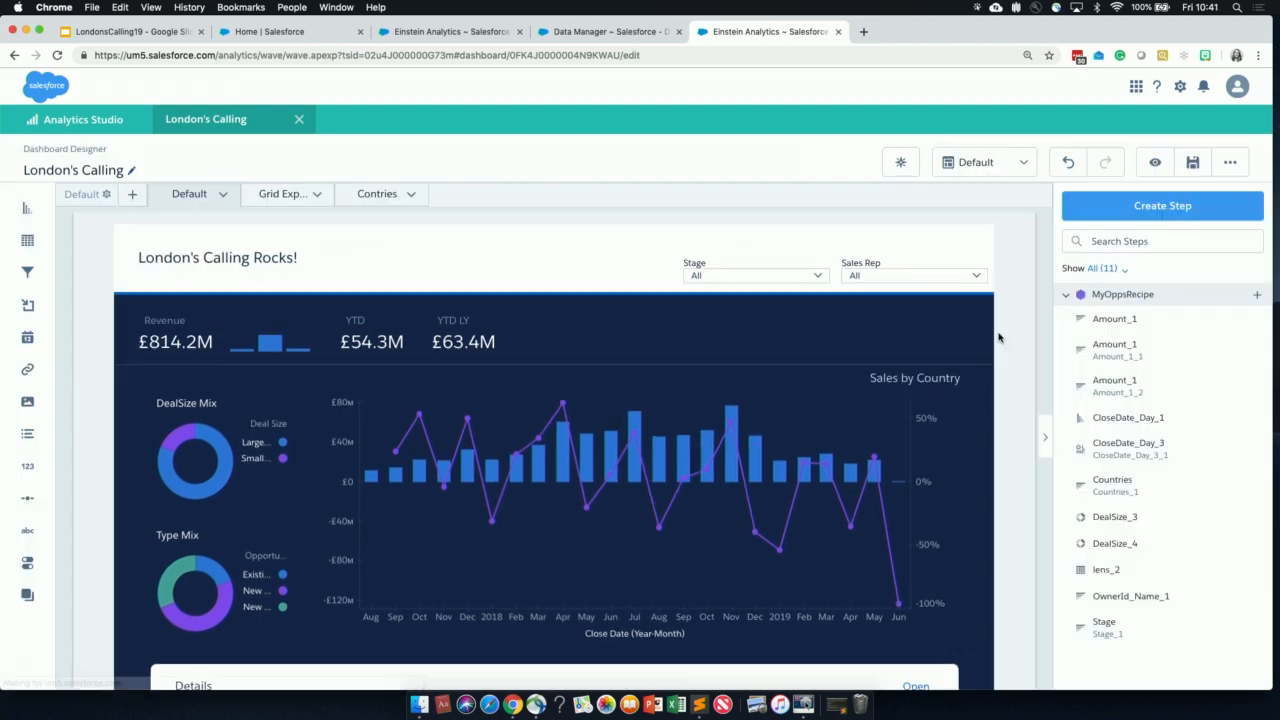
left_click(910, 380)
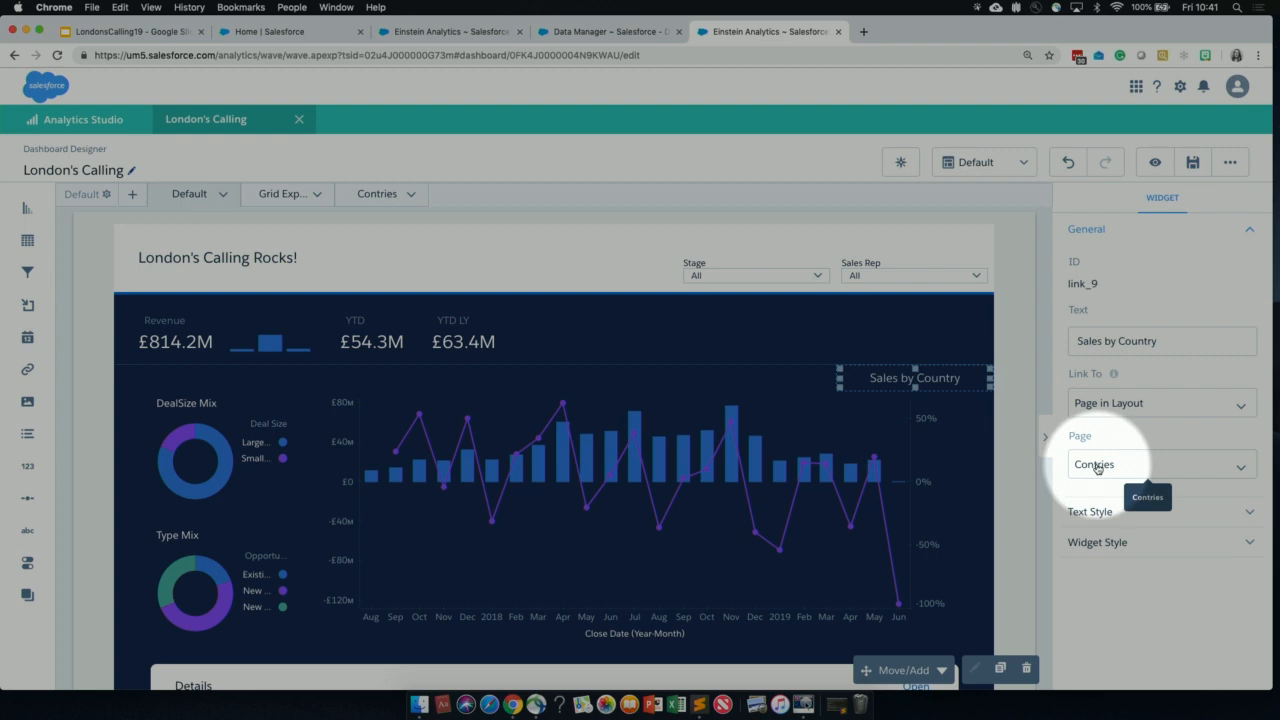
key("F1")
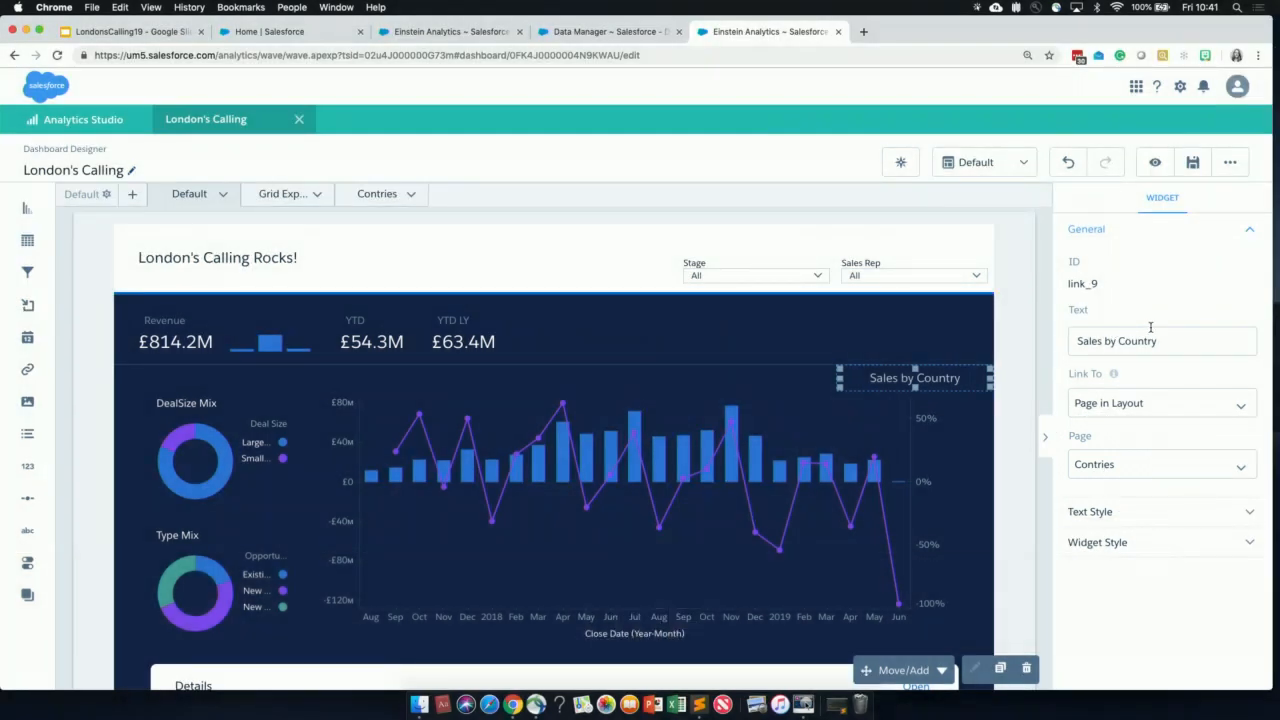
Preview the dashboard again and filter it by the small deal segment of the DealSize Mix chart
left_click(1152, 166)
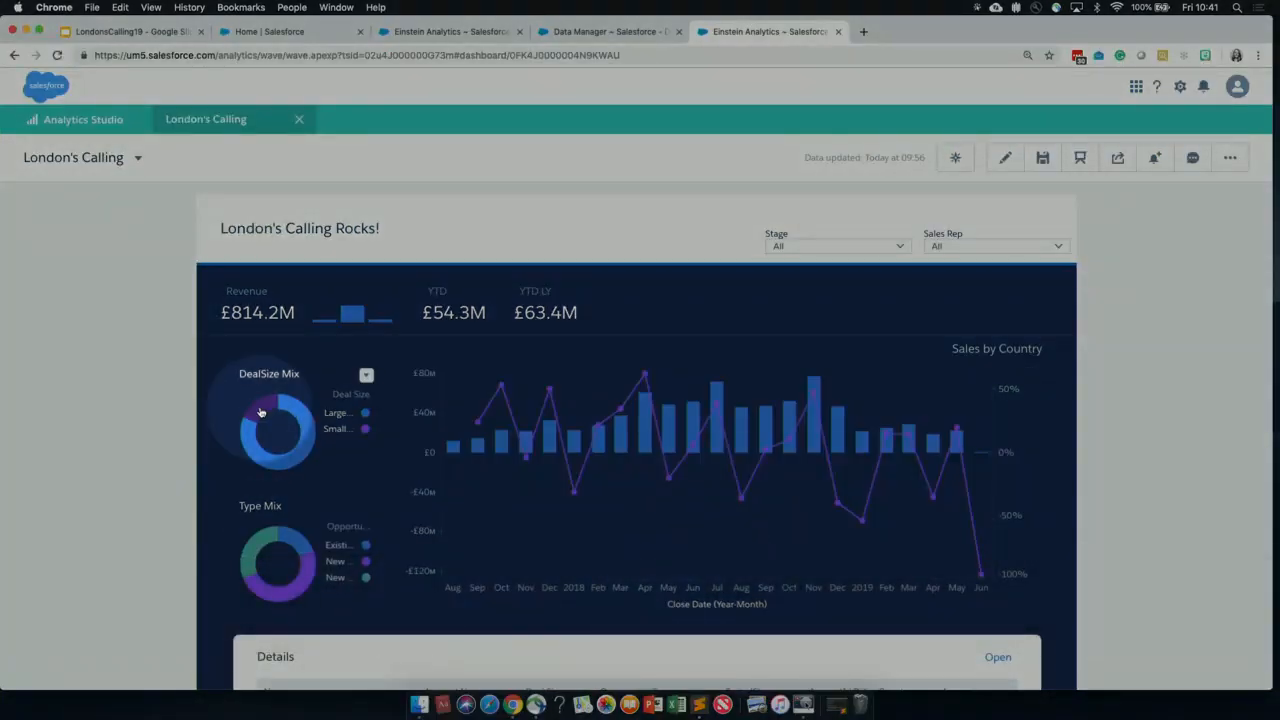
left_click(259, 411)
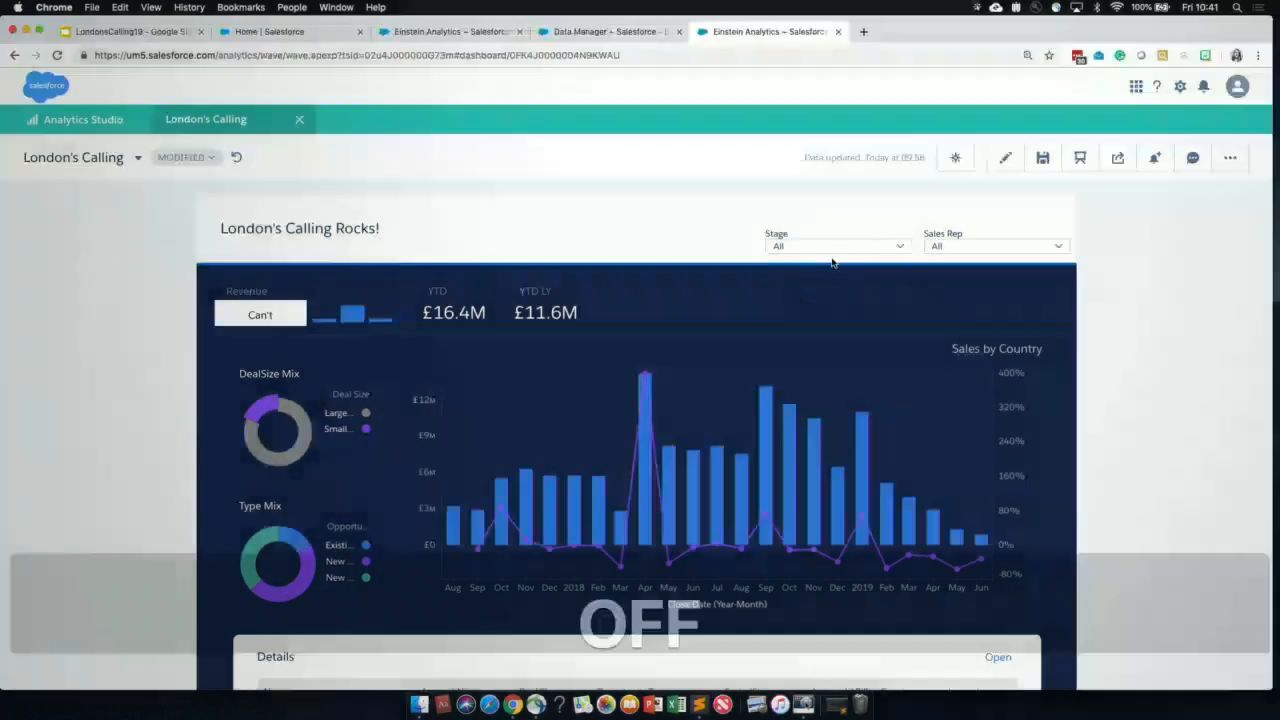
Filter the dashboard to the Prospecting stage and follow the Sales by Country link to the map page
left_click(827, 248)
left_click(780, 338)
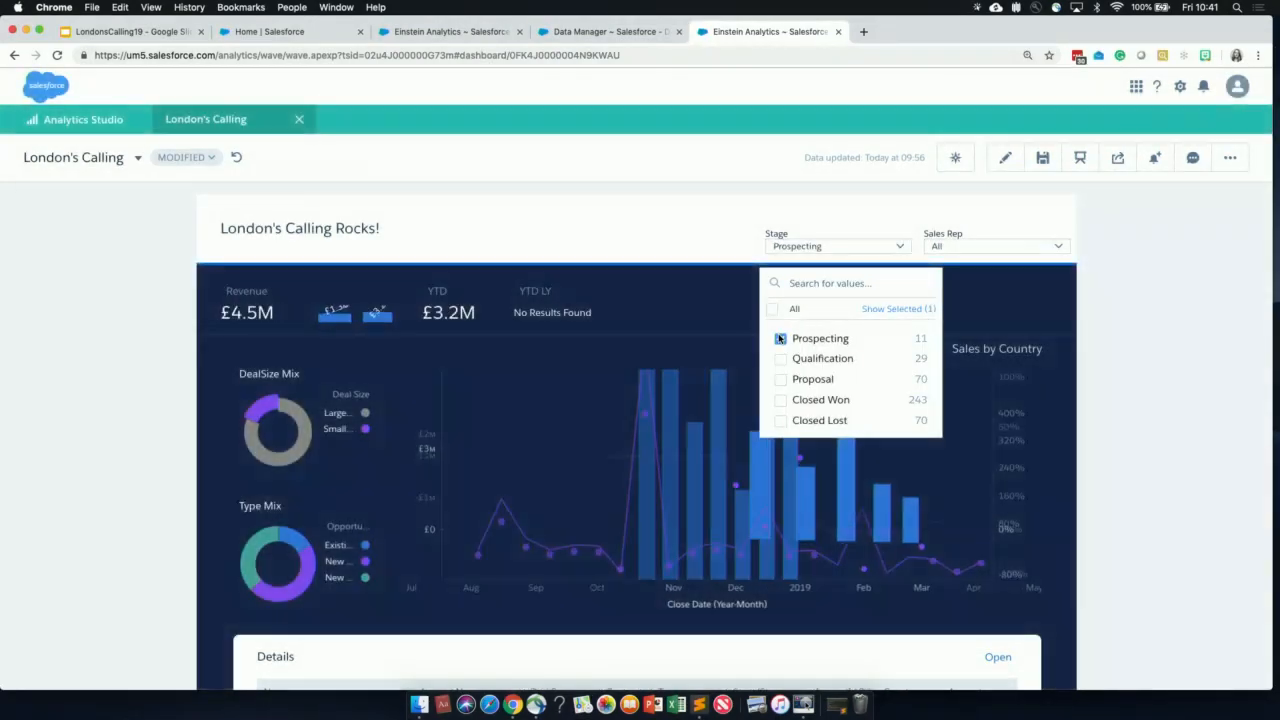
left_click(1146, 291)
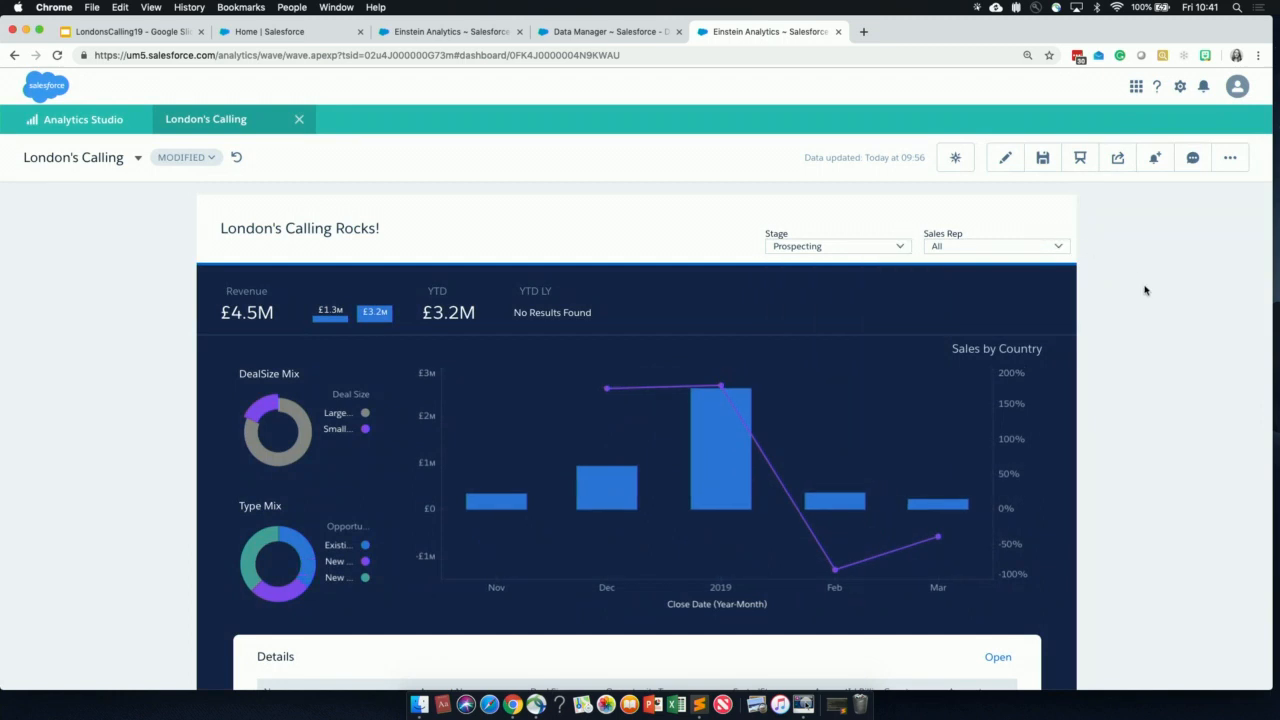
left_click(990, 352)
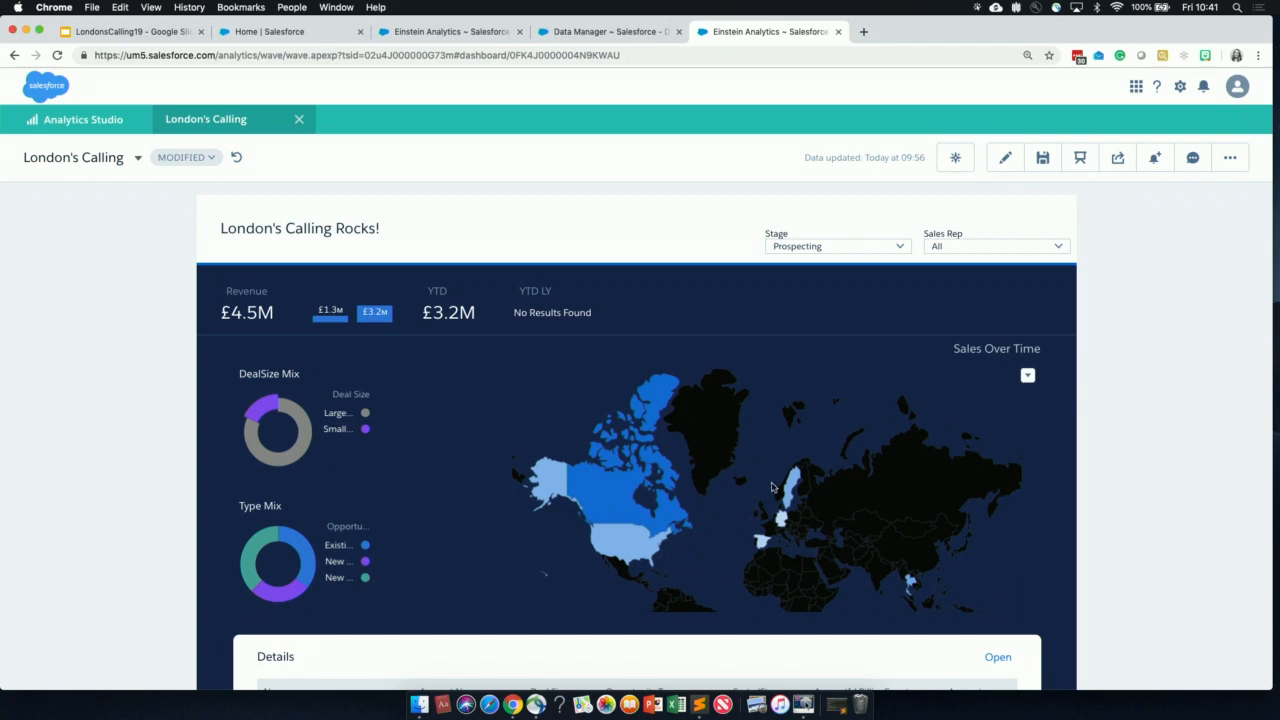
Filter the map page to the first listed sales rep and expand the Details table
left_click(951, 249)
left_click(915, 339)
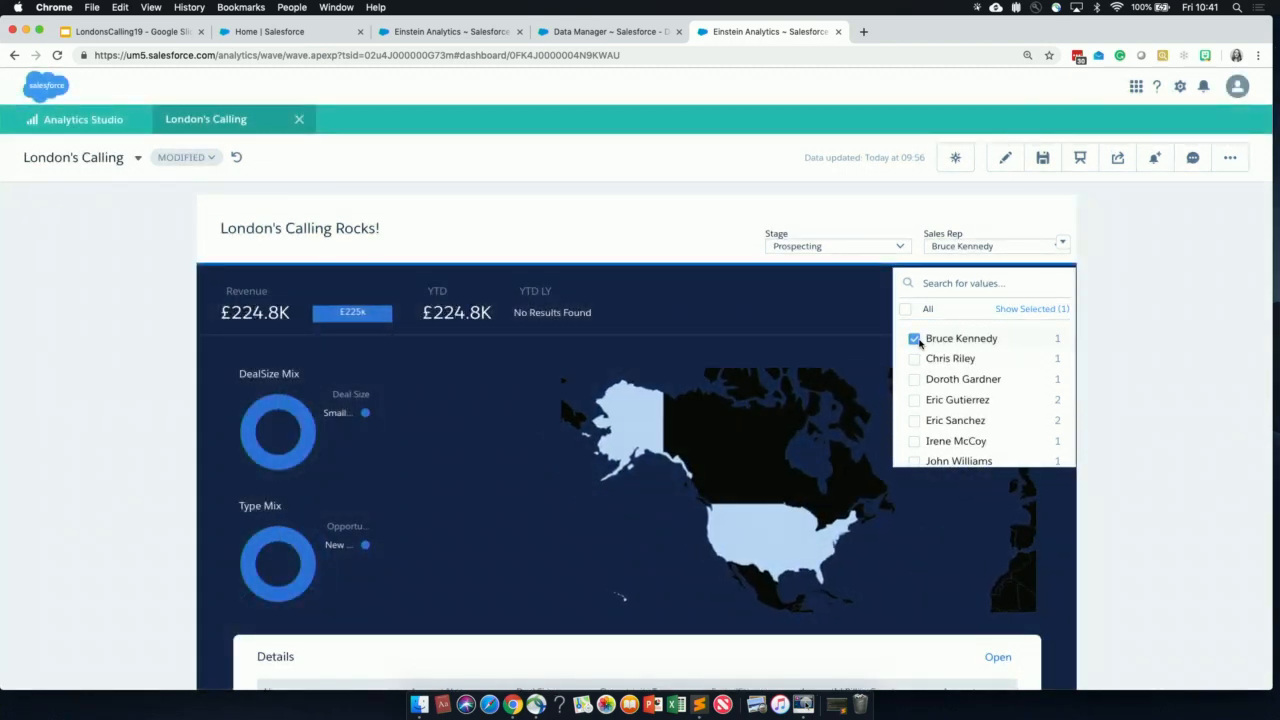
left_click(1144, 452)
scroll(902, 530, "down", 3)
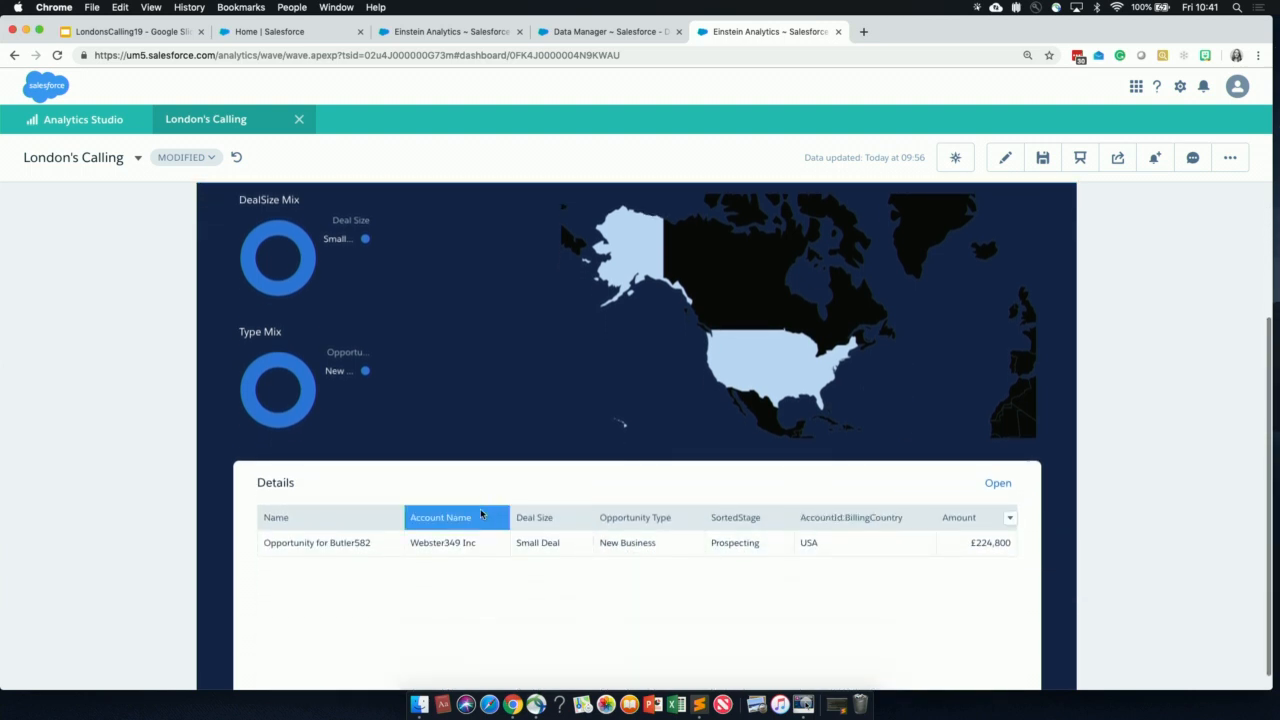
left_click(997, 484)
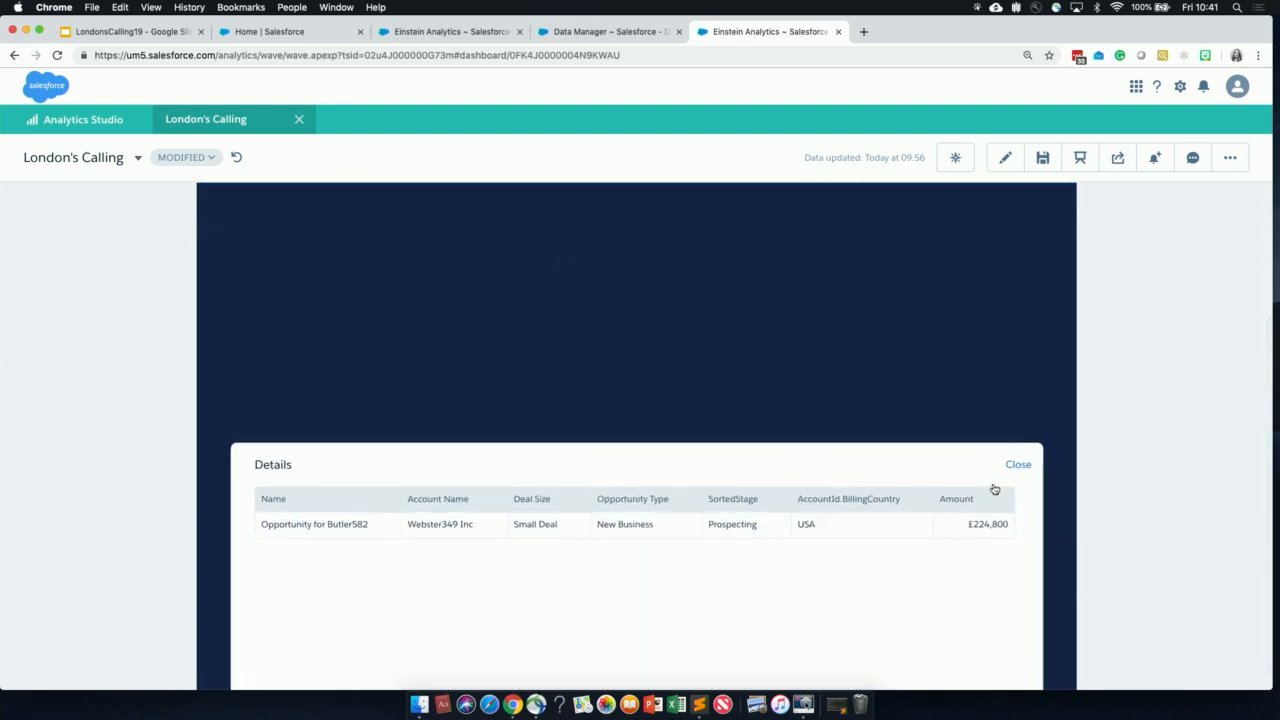
scroll(649, 400, "up", 3)
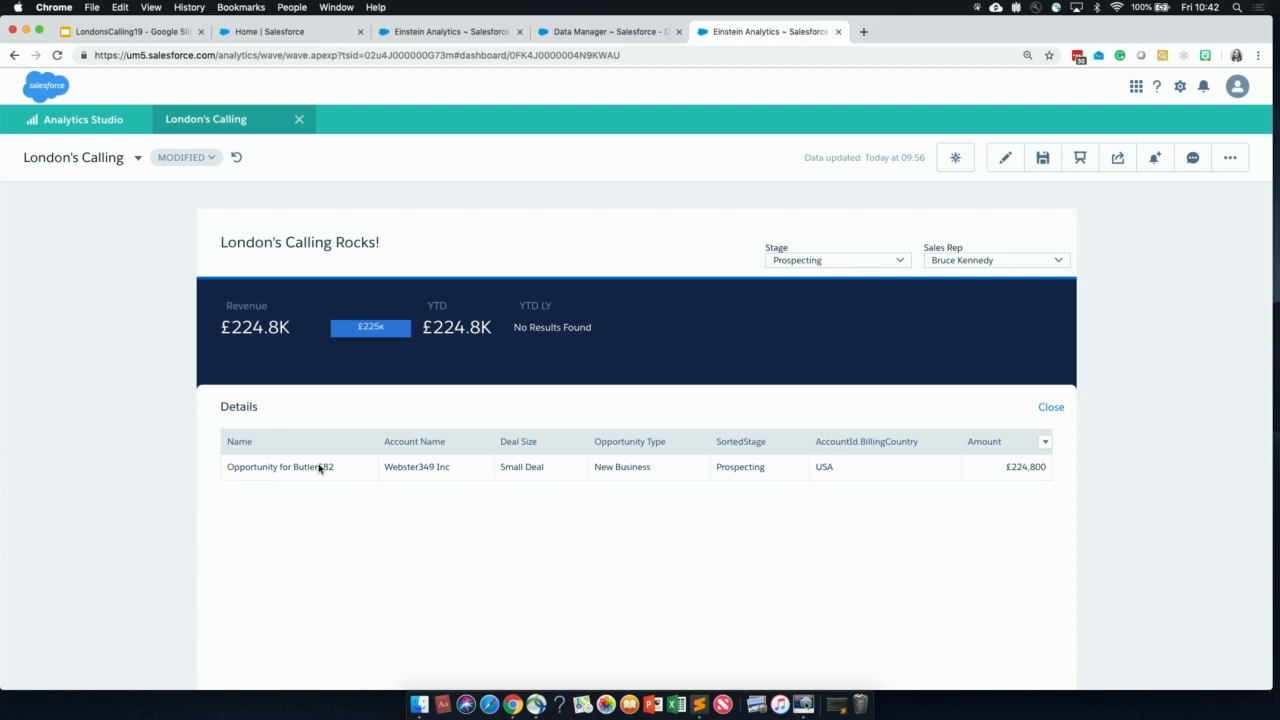
Open the MyOppsRecipe dataset for editing from the Analytics Studio home page
key("super+s")
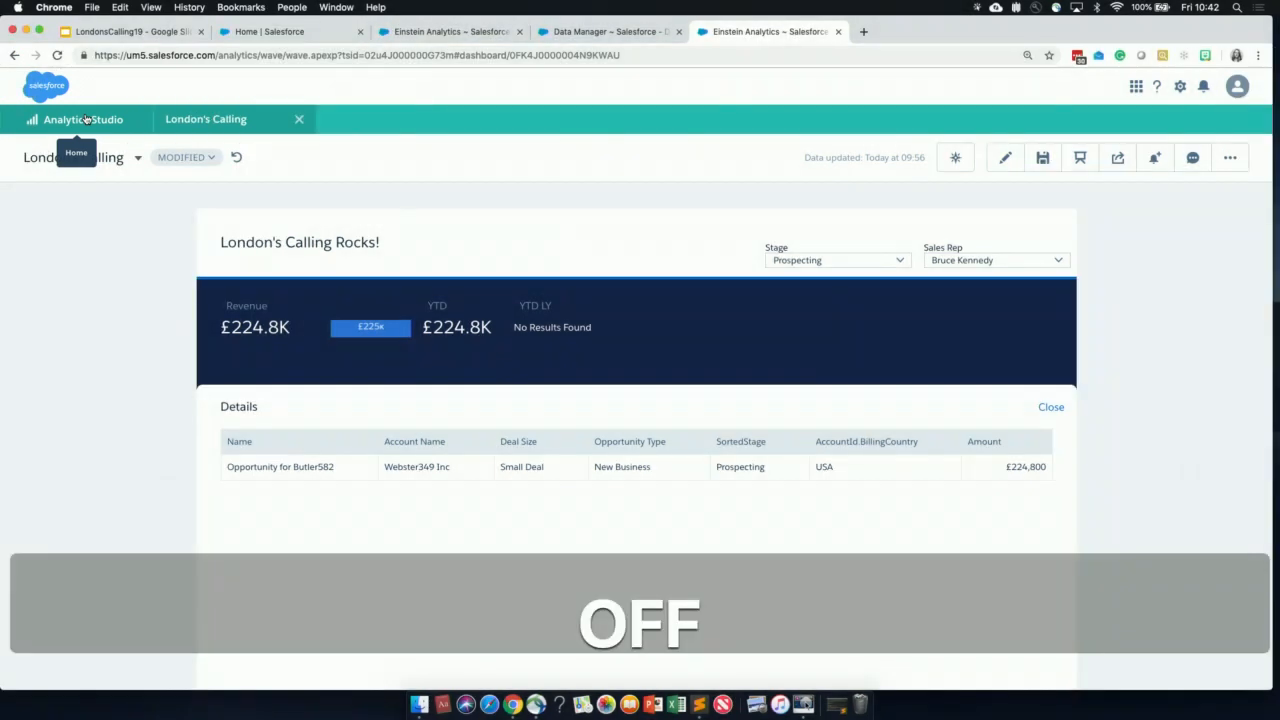
left_click(86, 119)
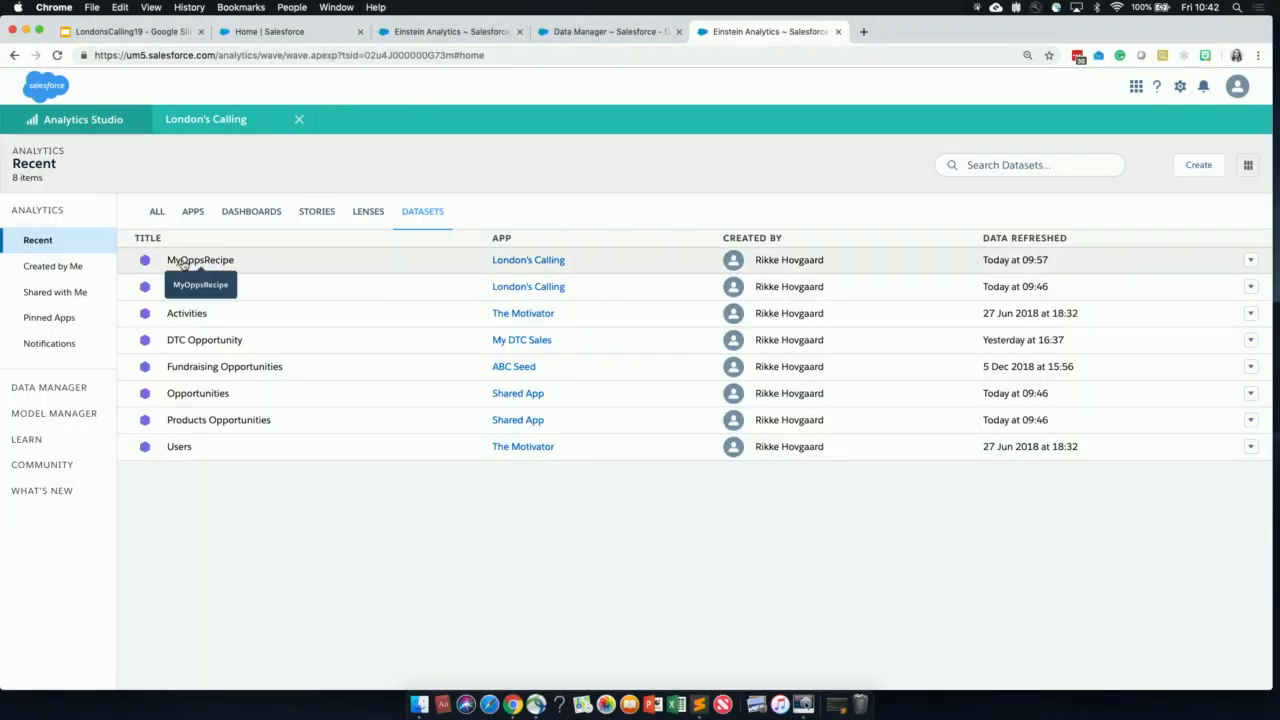
key("F1")
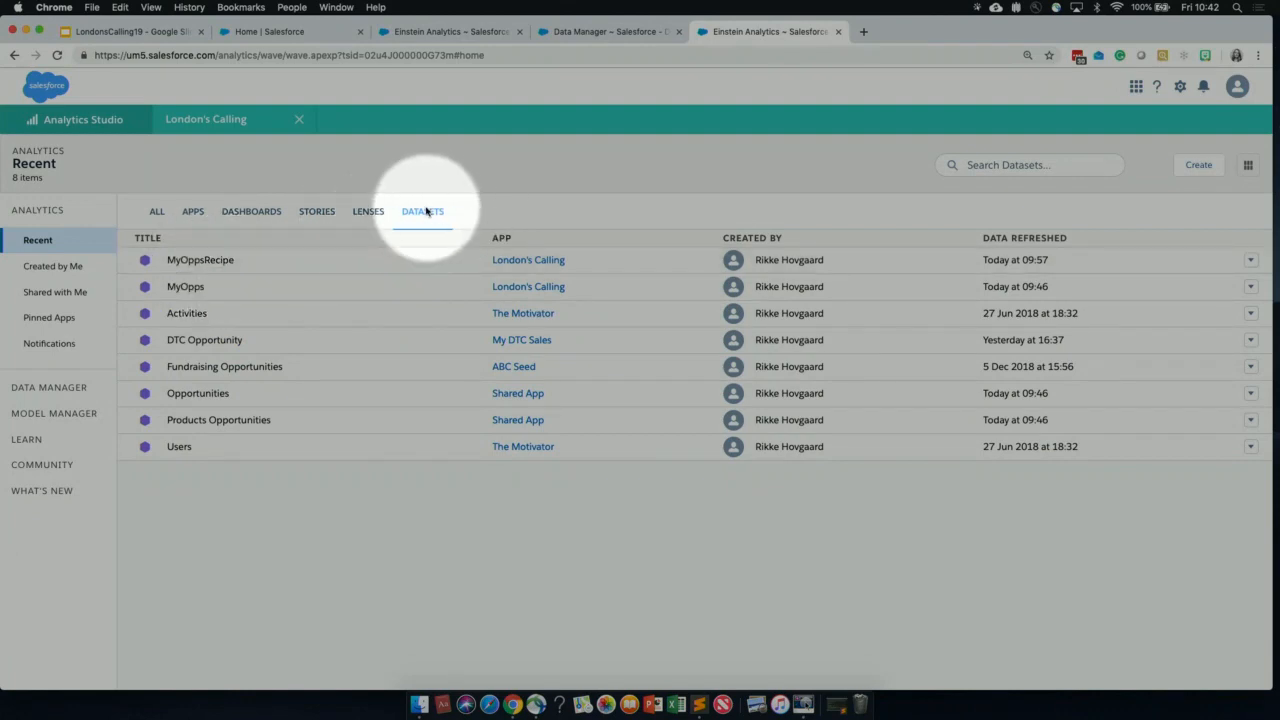
key("F1")
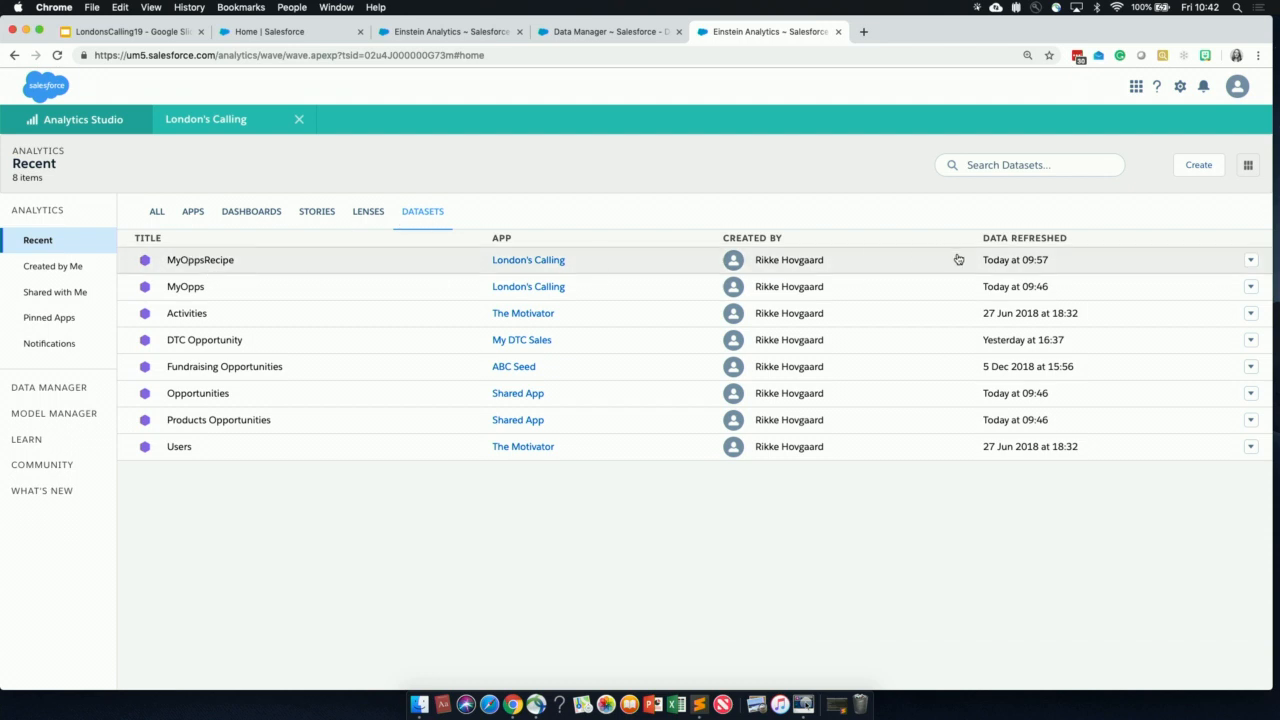
key("F1")
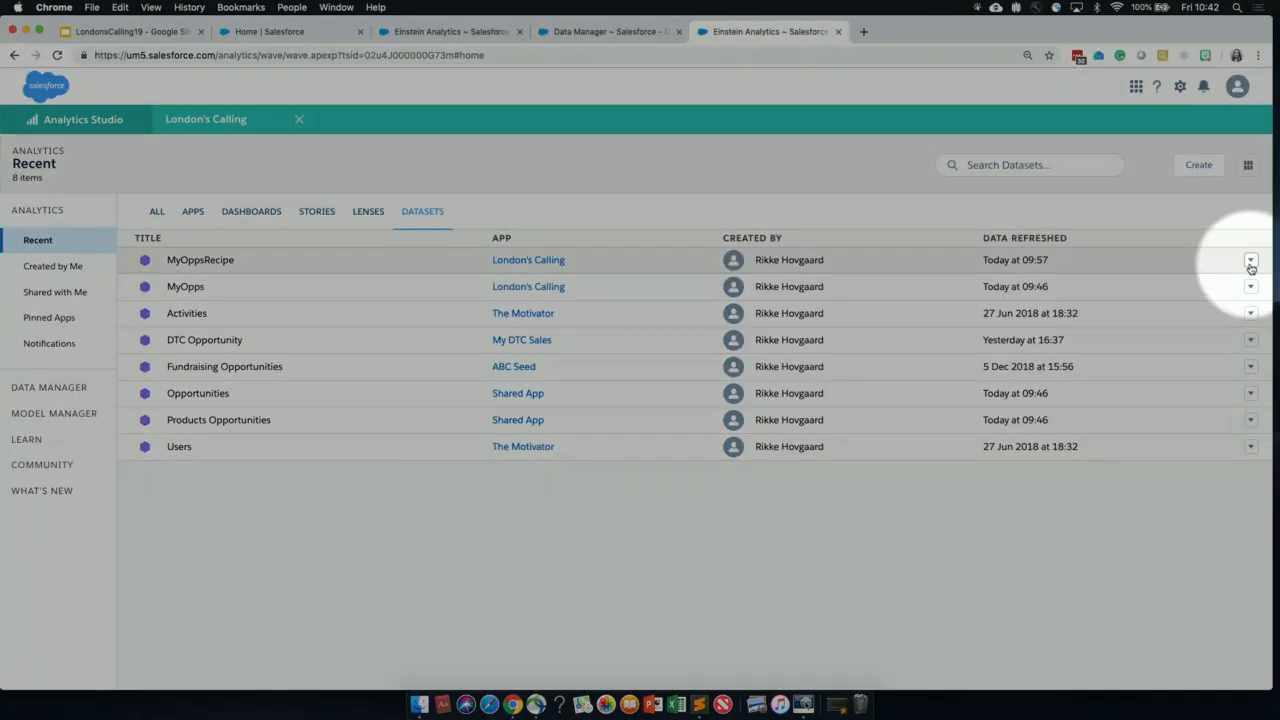
left_click(1250, 261)
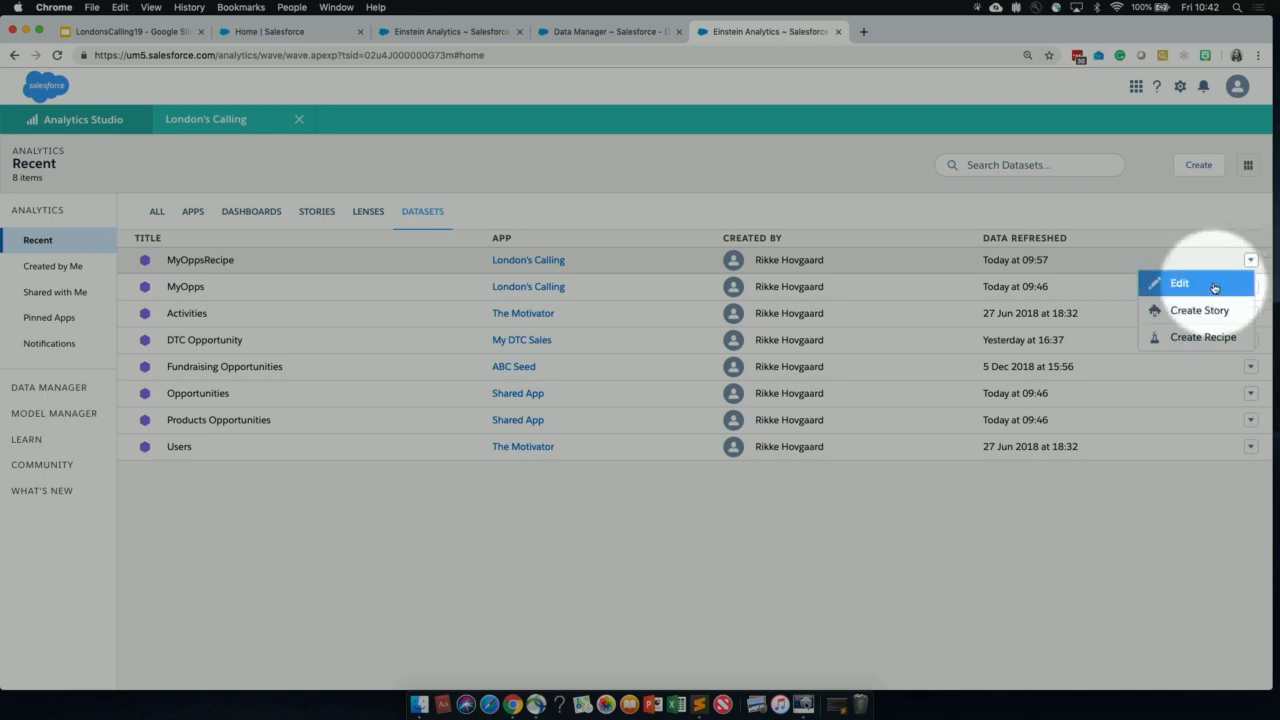
key("F1")
left_click(1214, 288)
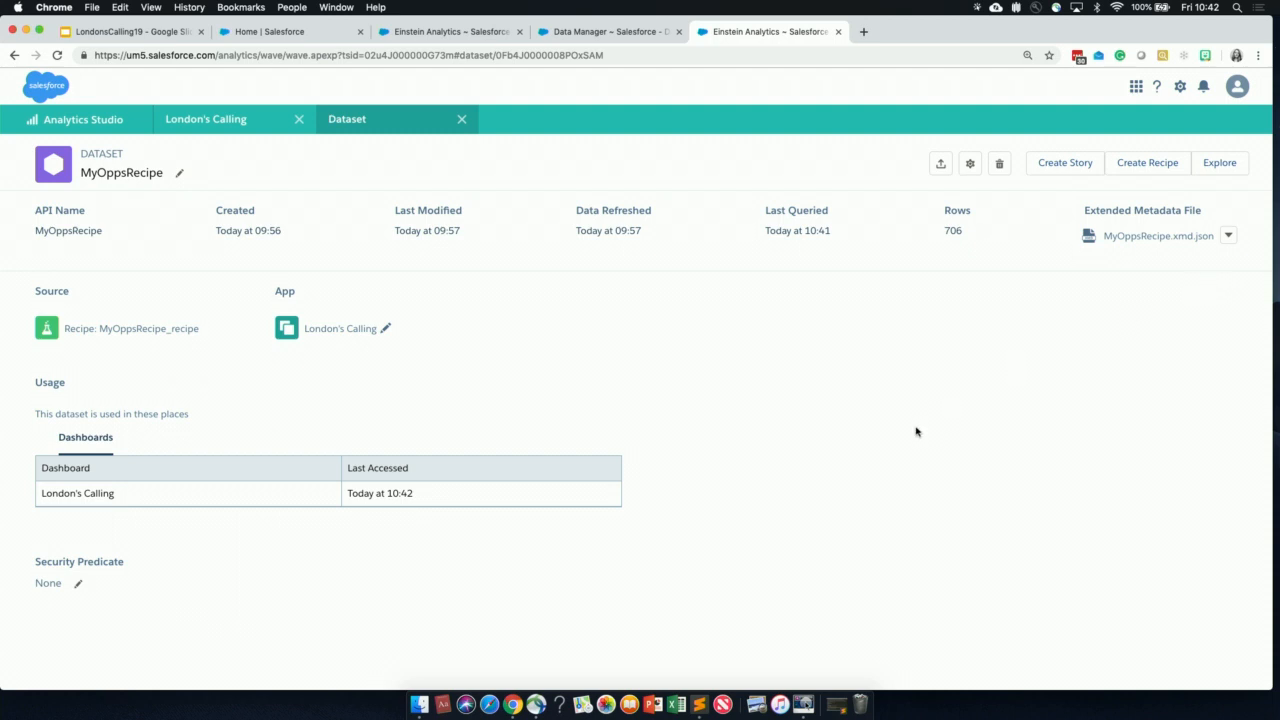
Start configuring actions for the dataset's Name field, with Opportunity ID as its record ID field
key("F1")
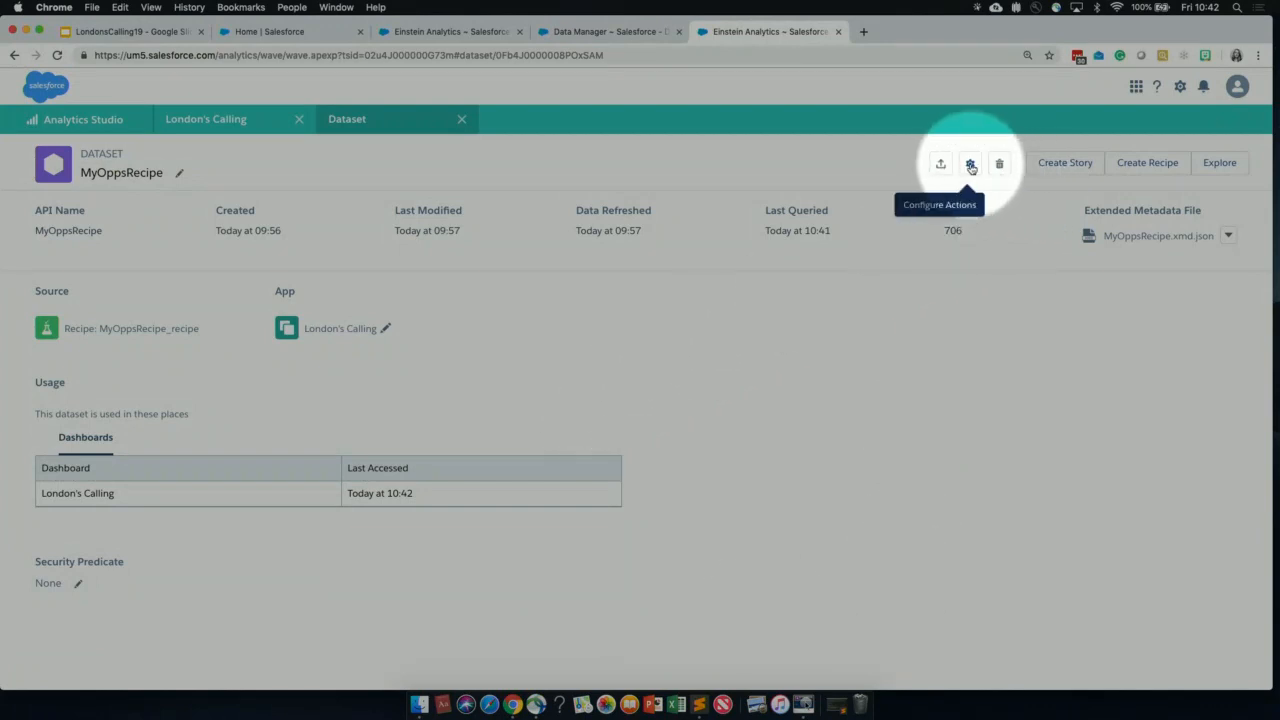
key("F1")
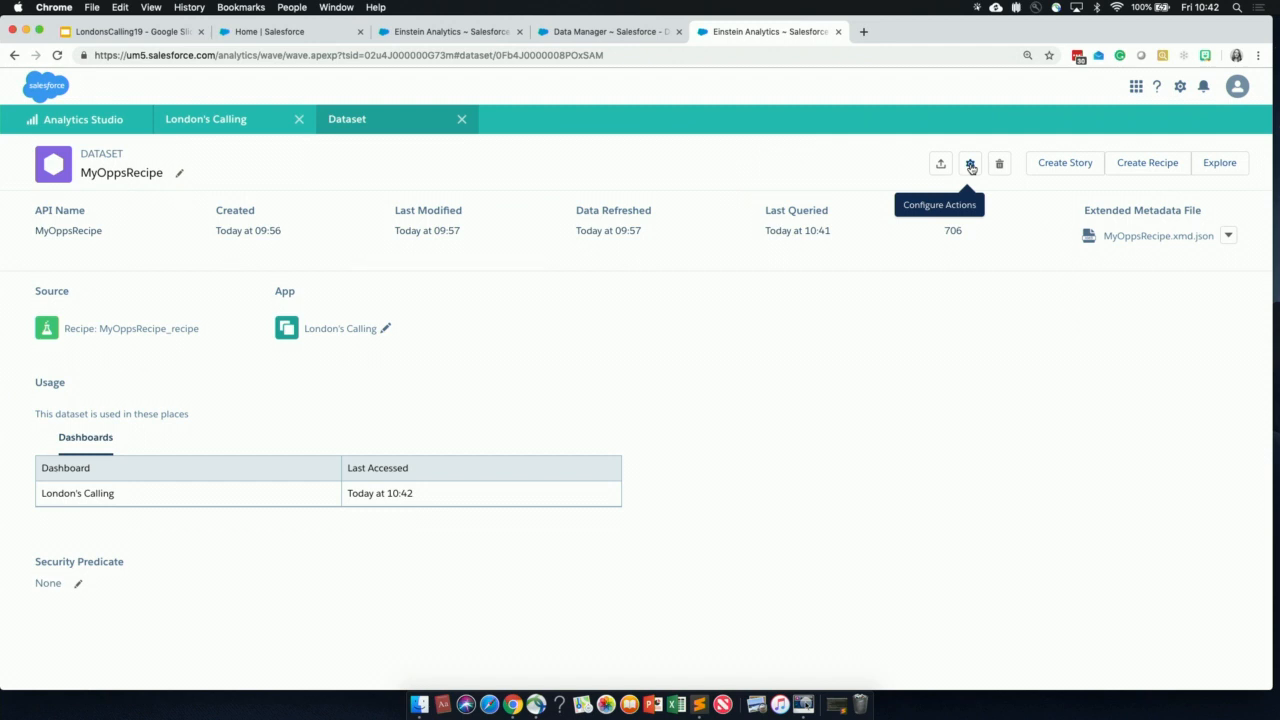
left_click(970, 165)
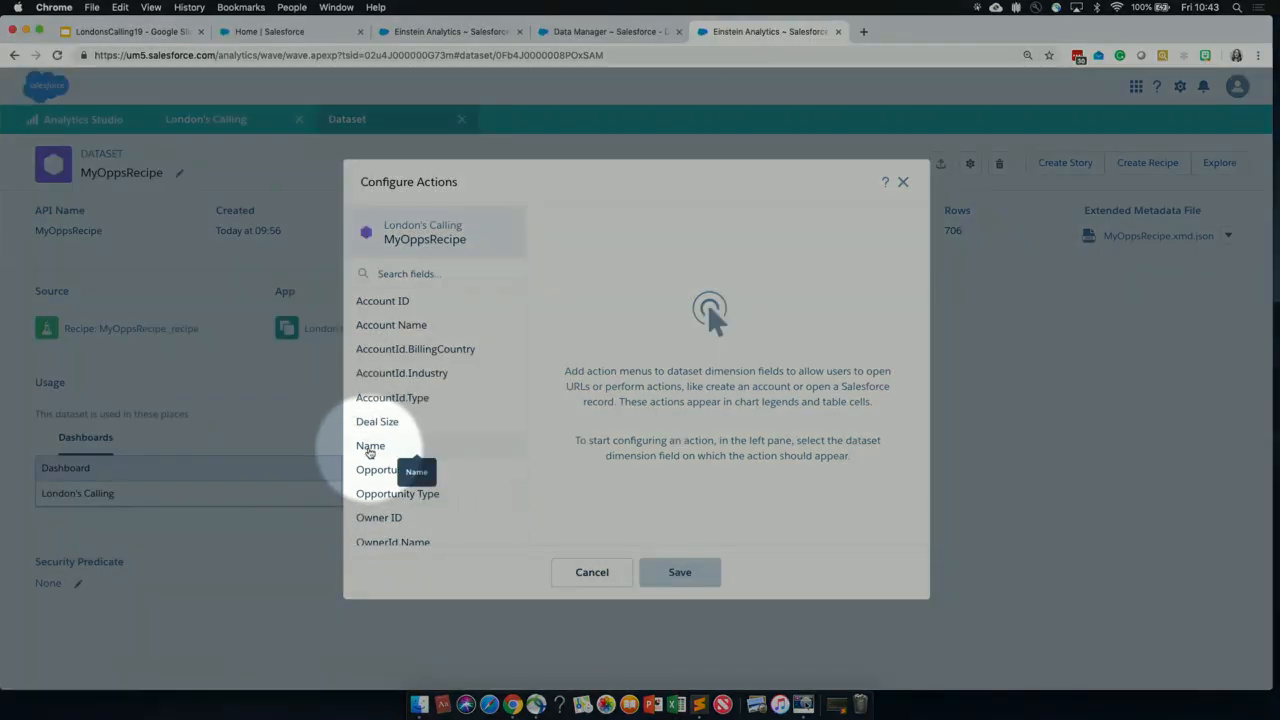
left_click(369, 451)
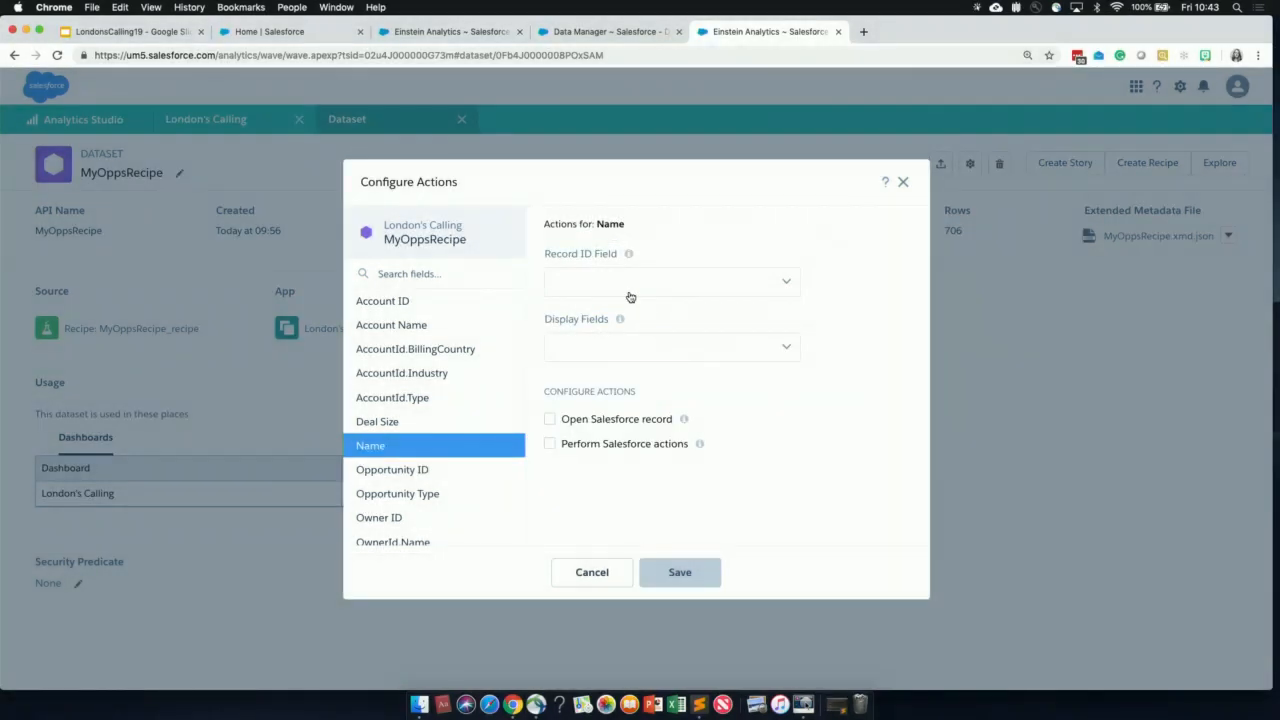
left_click(630, 297)
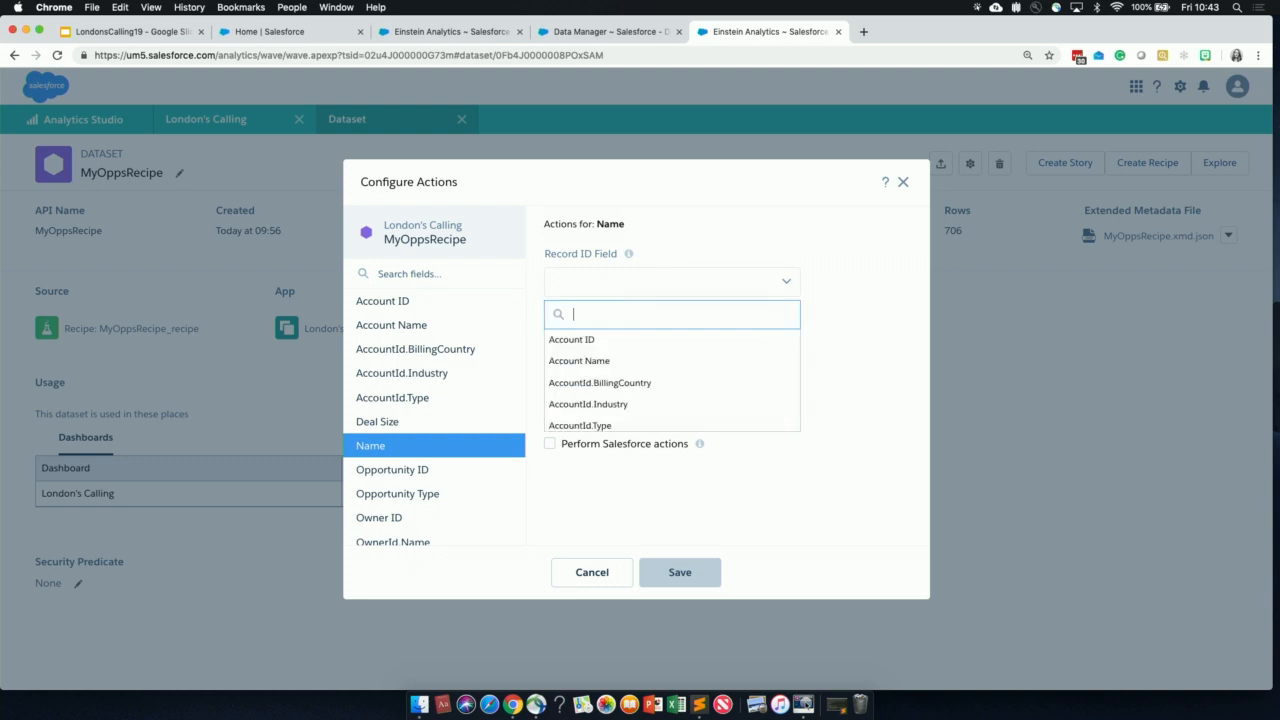
type("opp")
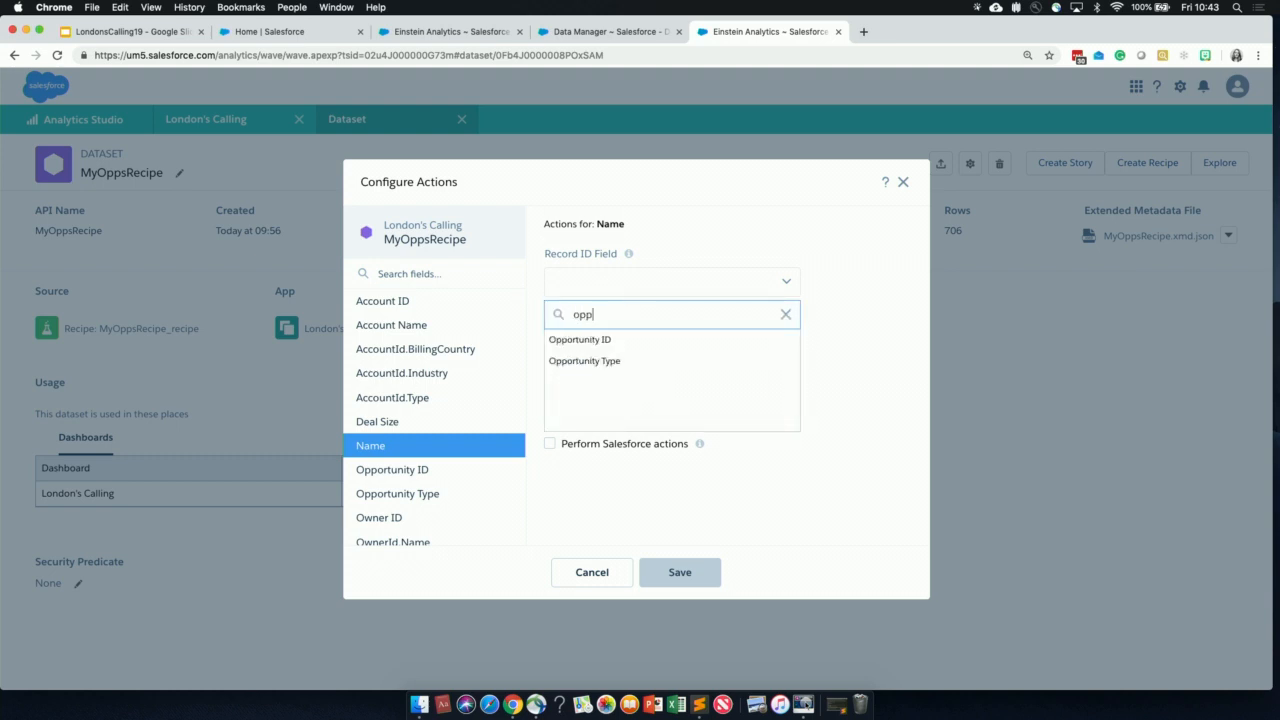
left_click(620, 345)
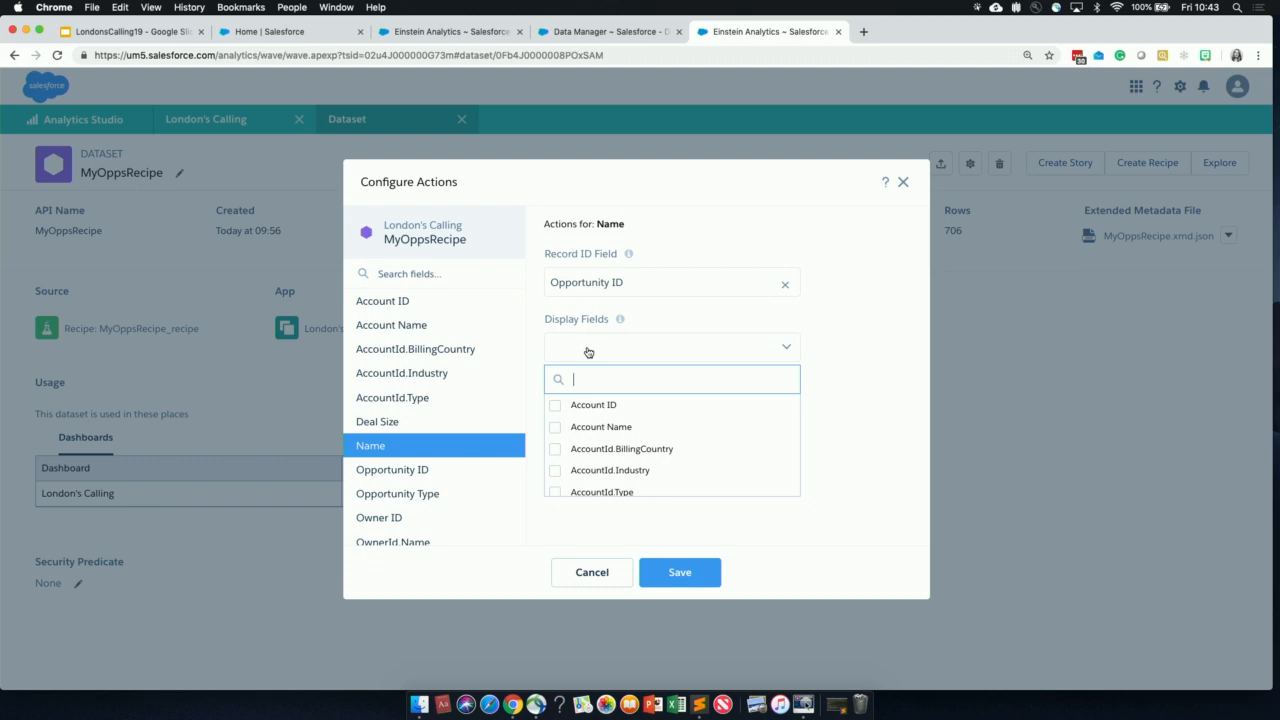
Enable opening the Salesforce record and performing all Salesforce actions for the Name field, and save the action settings
left_click(847, 370)
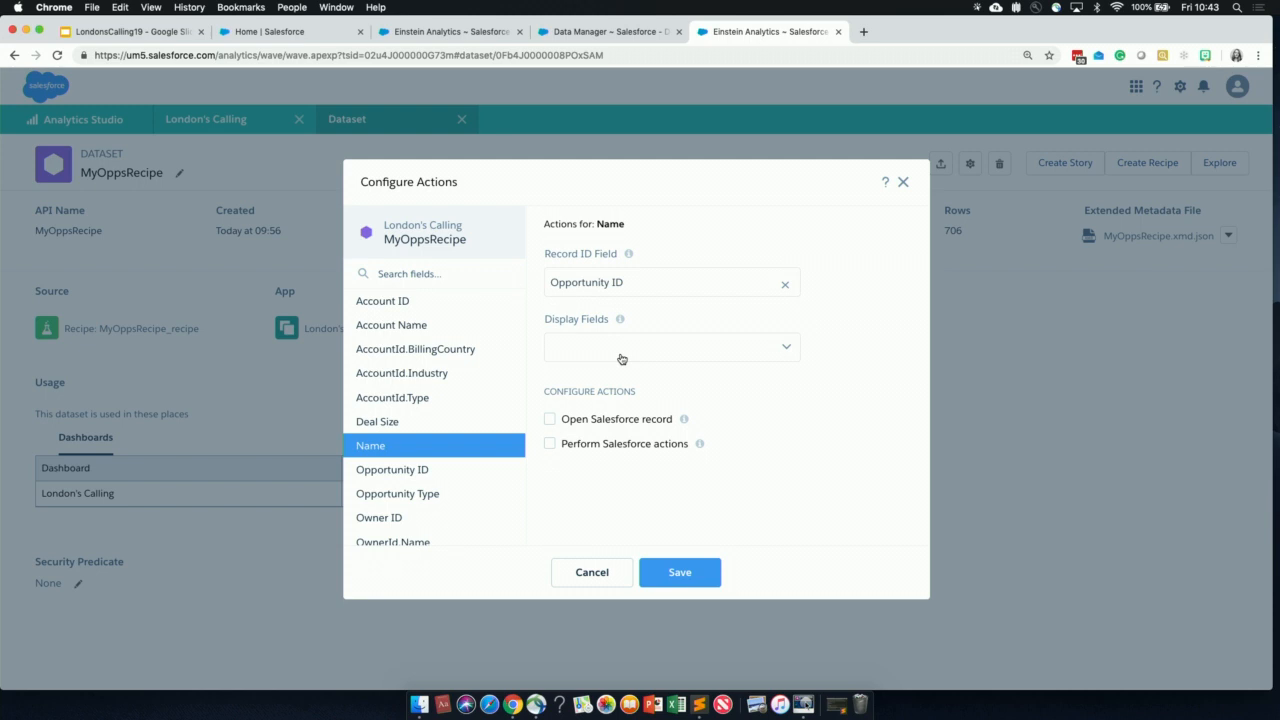
key("F1")
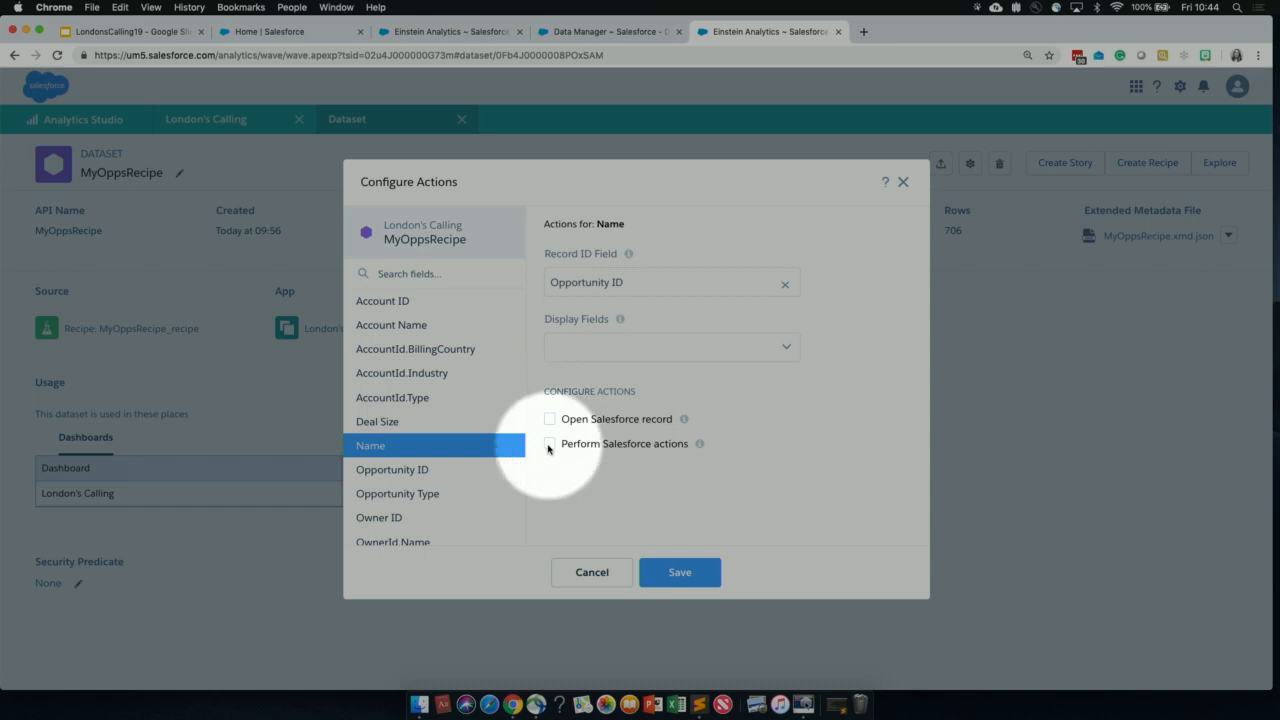
key("F1")
left_click(549, 444)
left_click(549, 420)
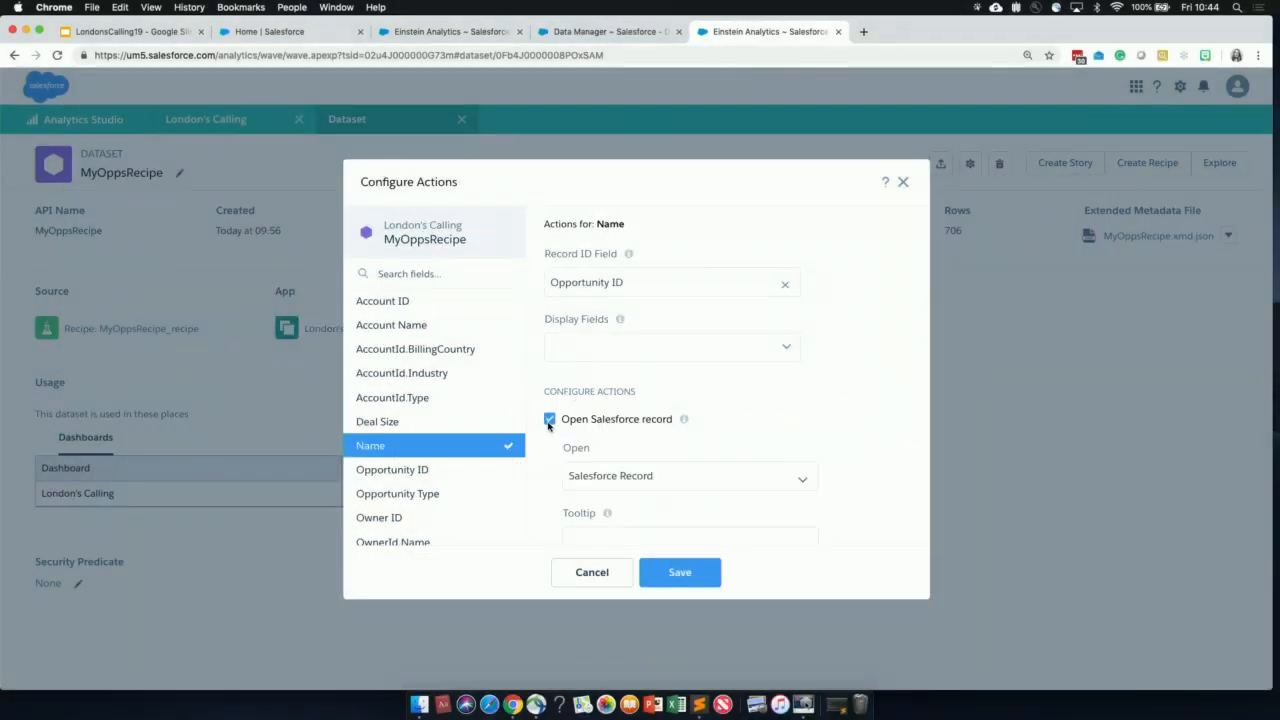
scroll(730, 420, "down", 2)
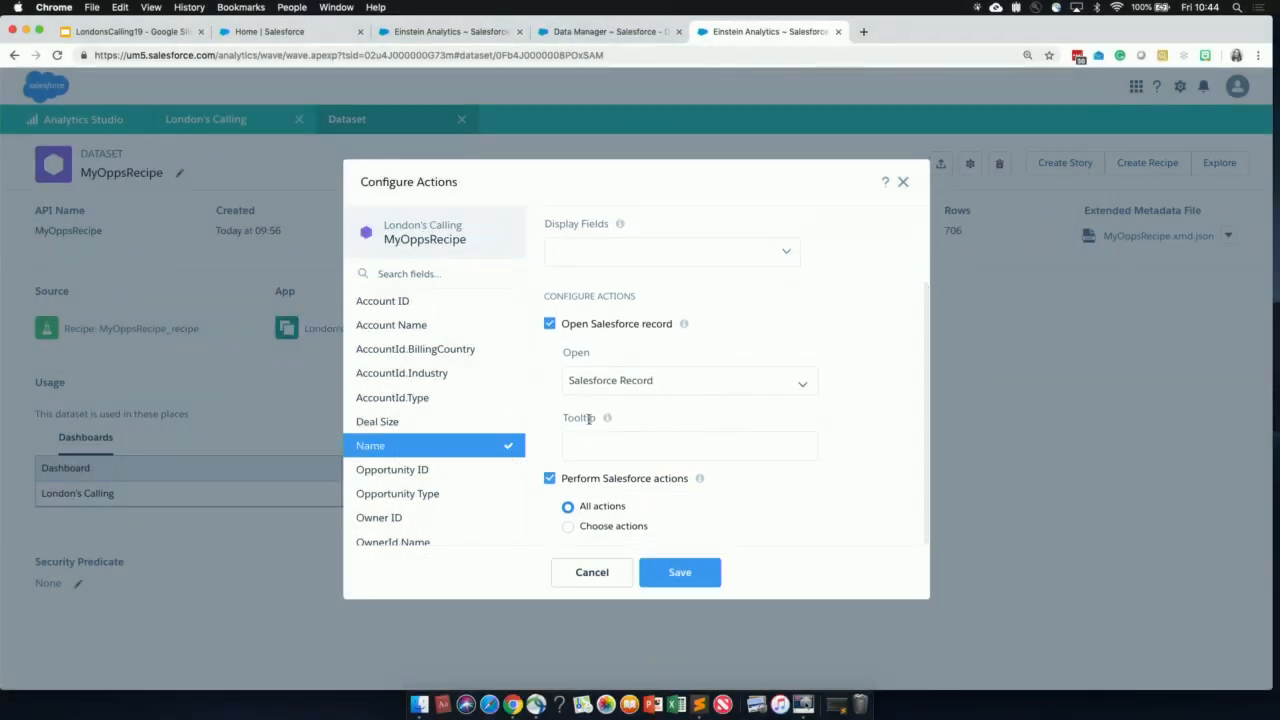
scroll(636, 362, "up", 1)
scroll(636, 362, "up", 1)
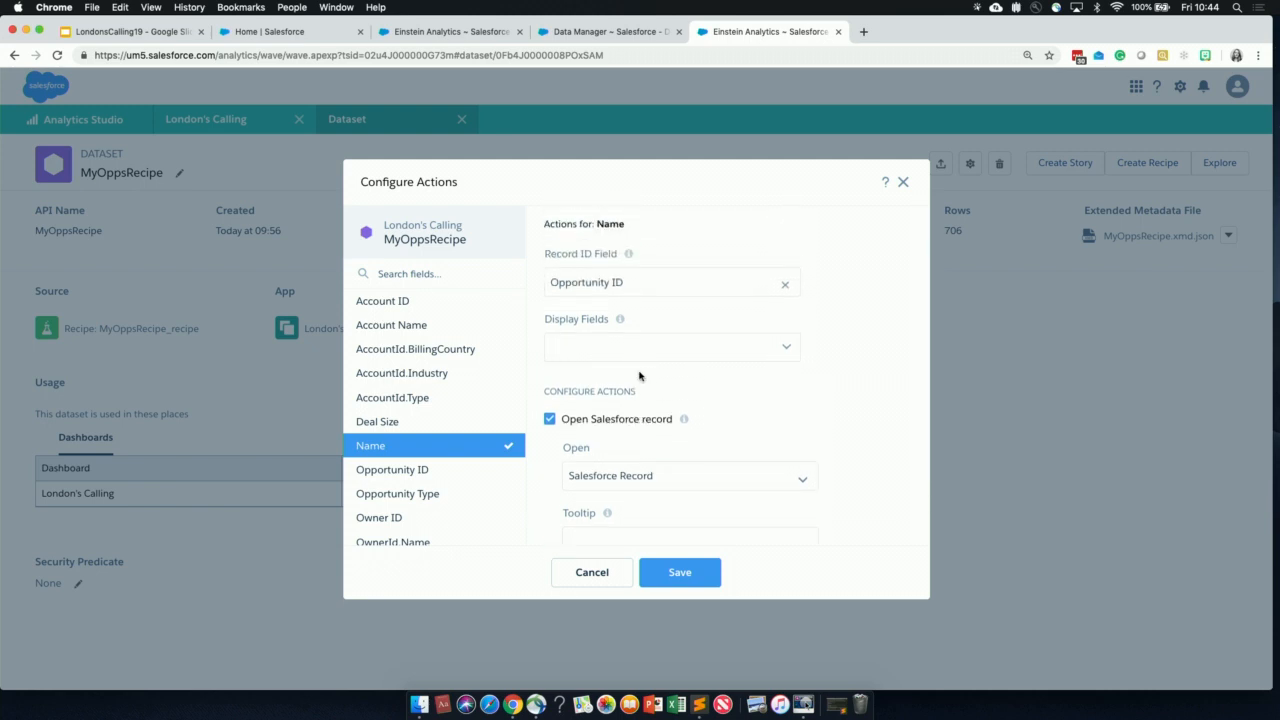
left_click(686, 576)
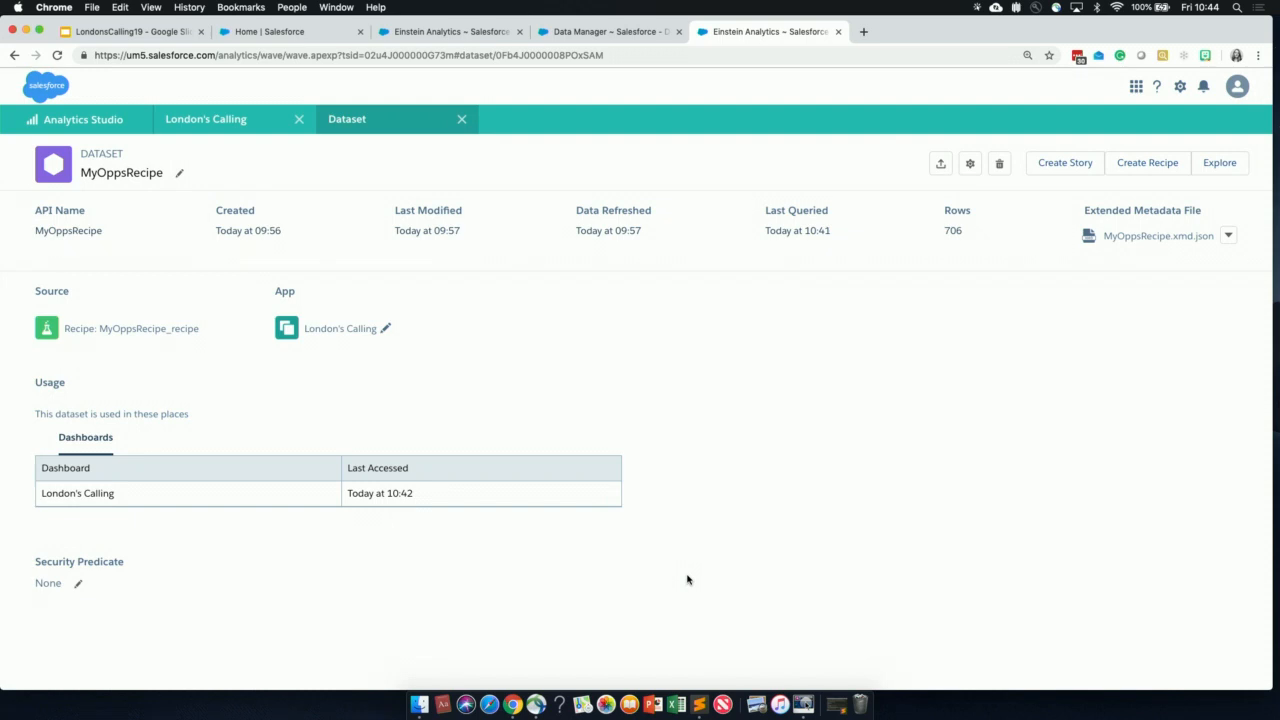
Return to the London's Calling dashboard and reload the browser page
key("F1")
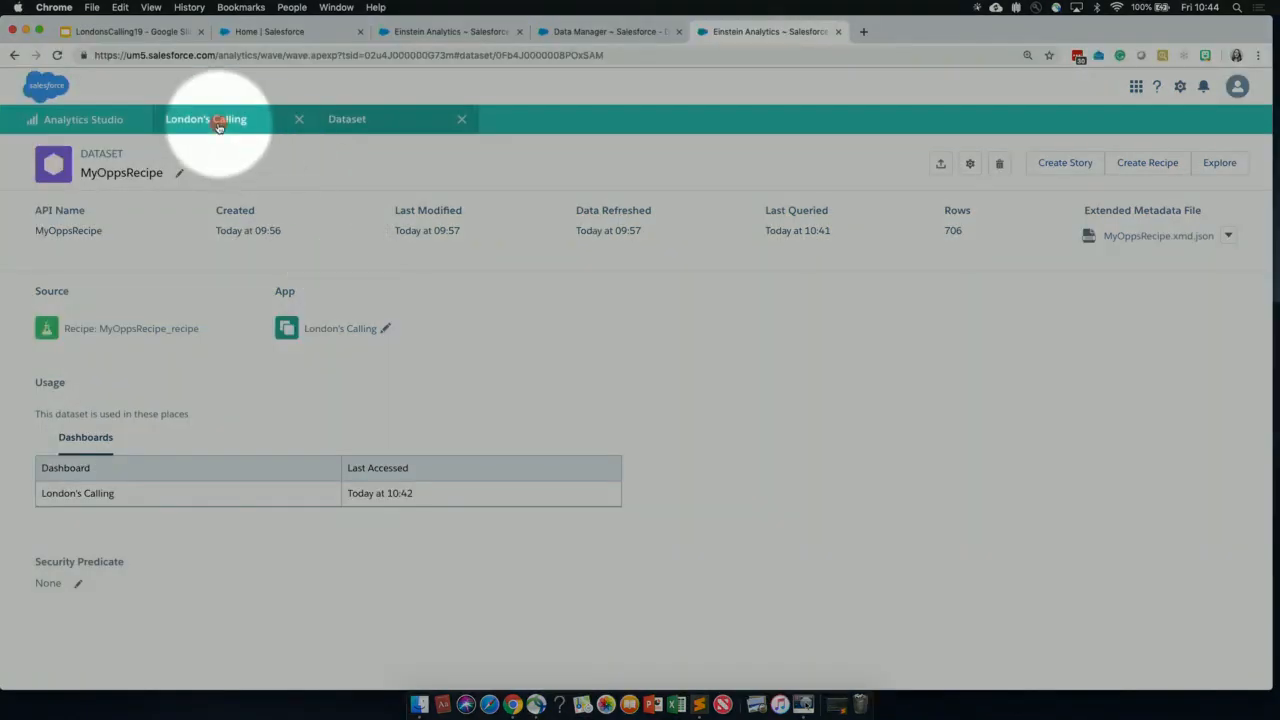
left_click(212, 123)
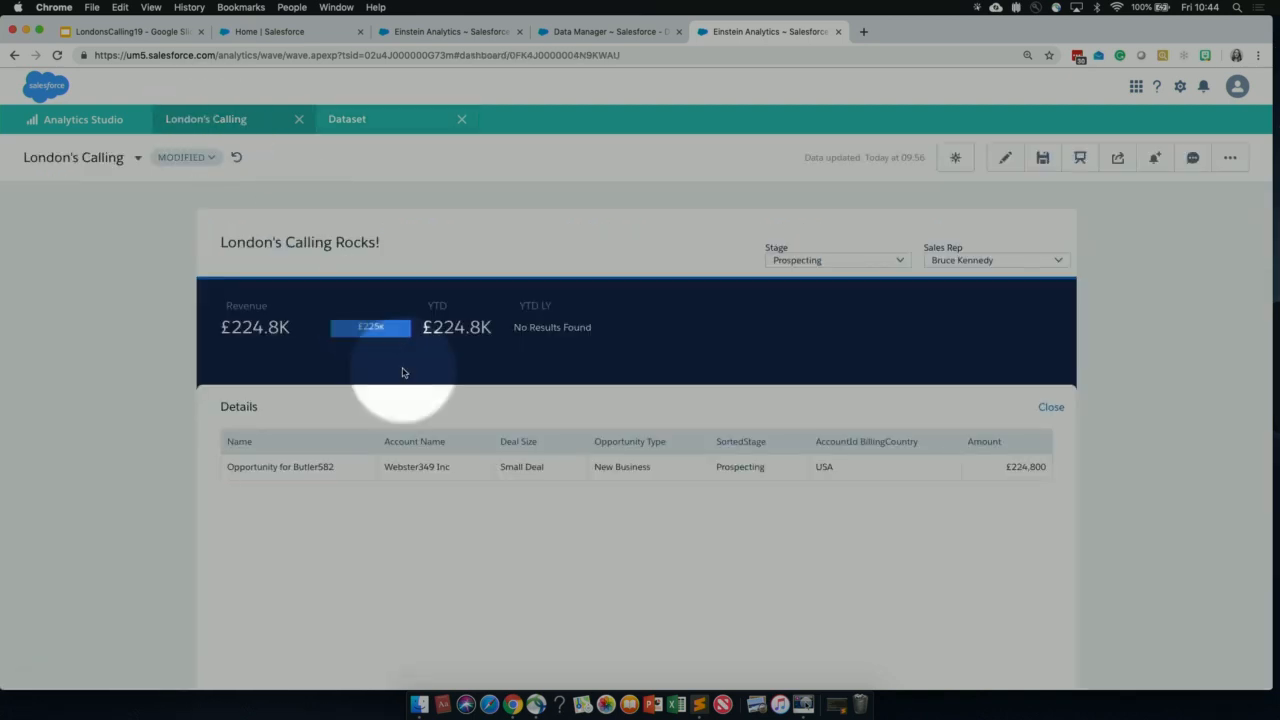
key("F1")
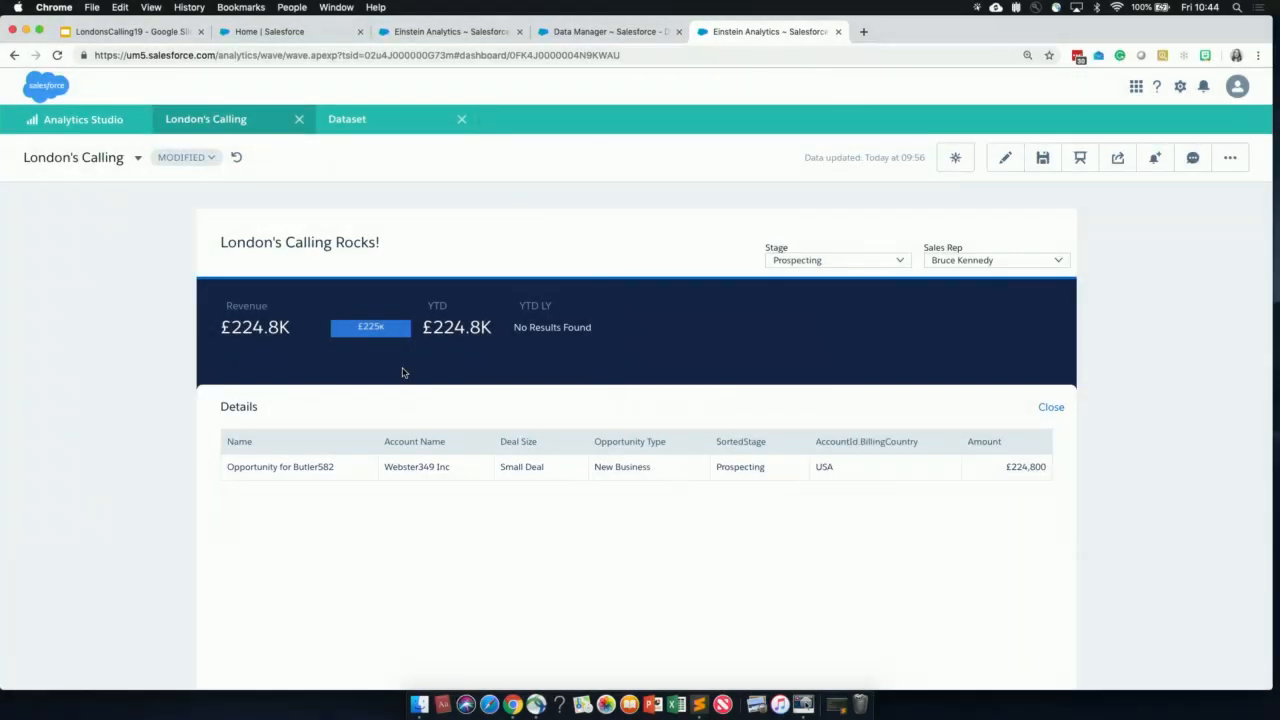
key("super+s")
key("F1")
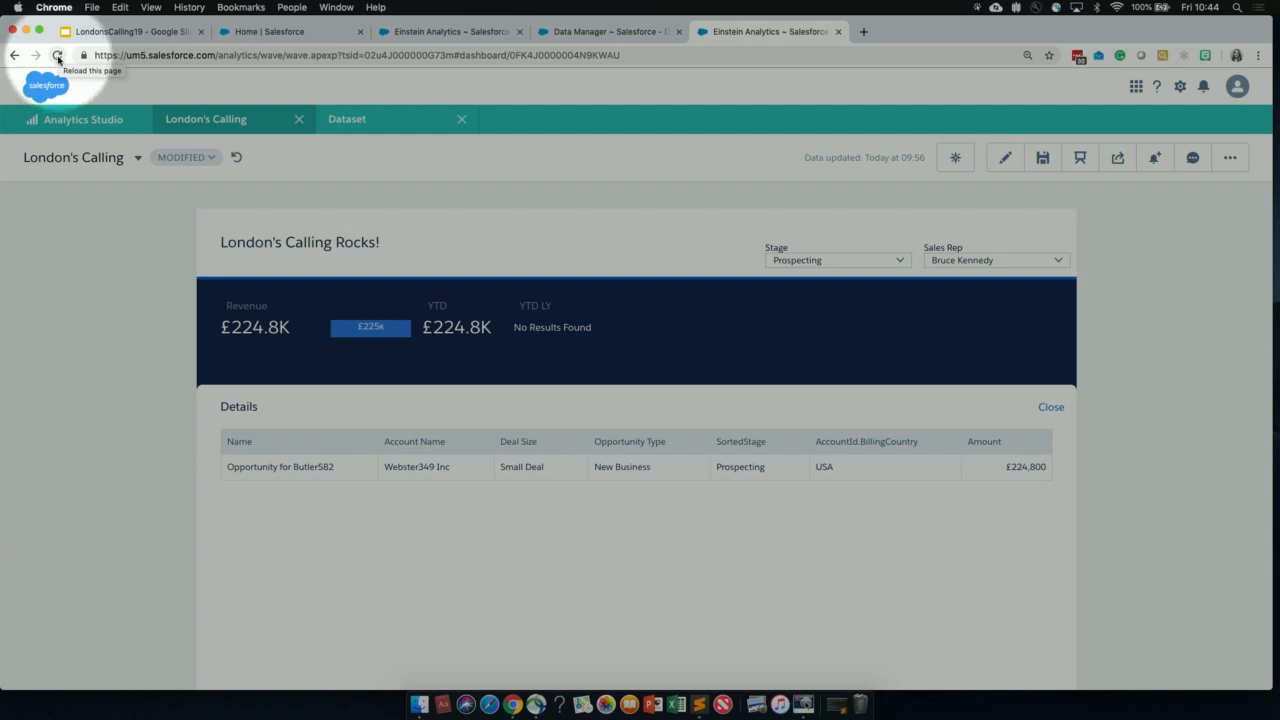
key("F1")
left_click(58, 56)
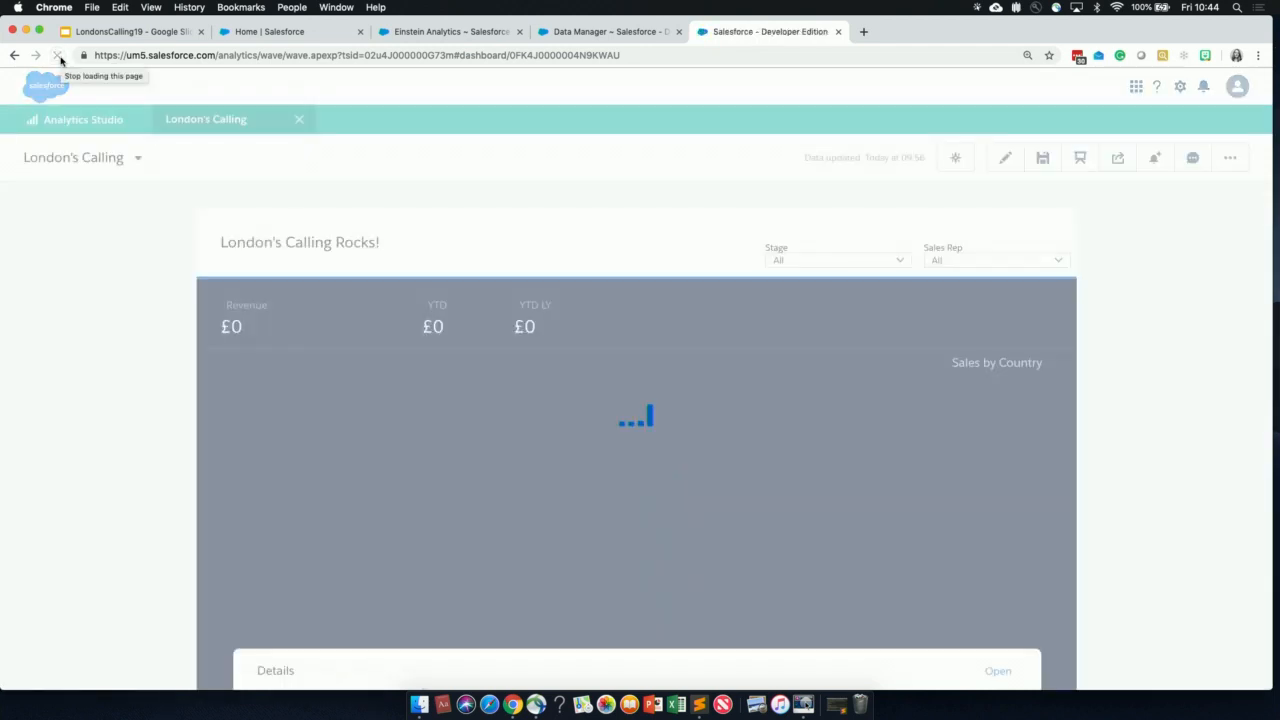
Check the action menu of the first opportunity name in the Details table and close it without choosing an action
scroll(194, 303, "down", 5)
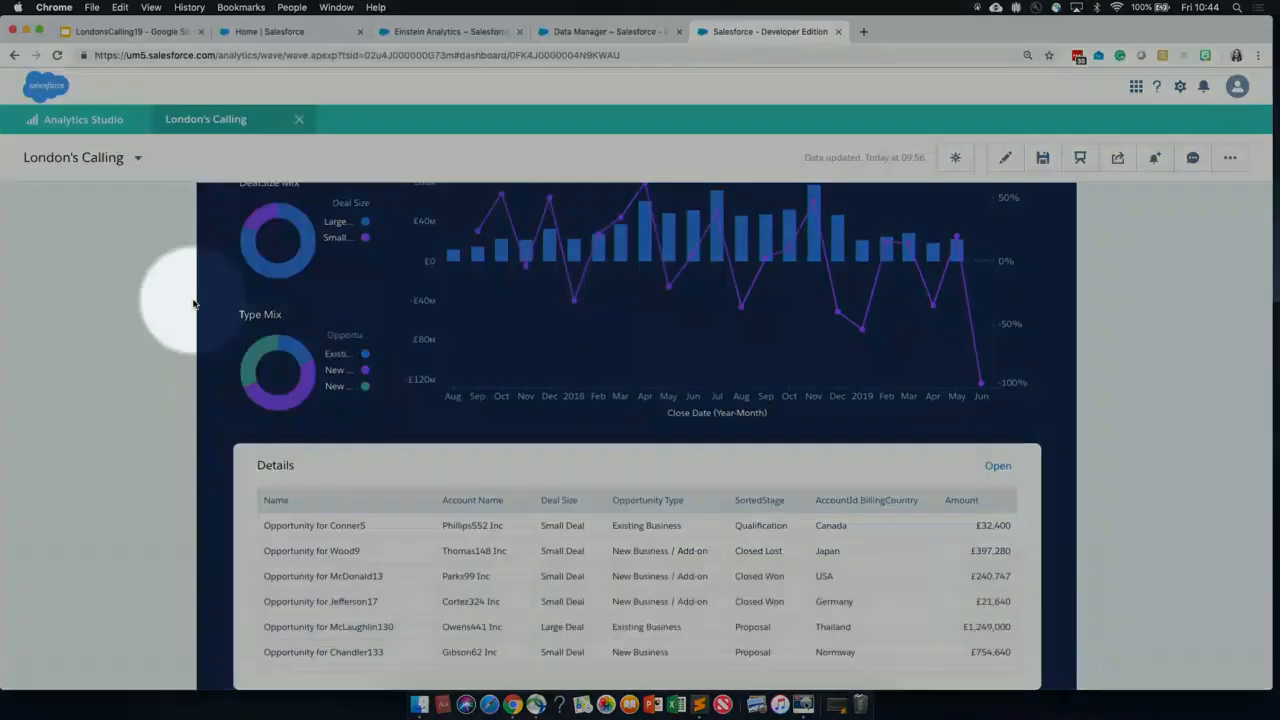
left_click(426, 526)
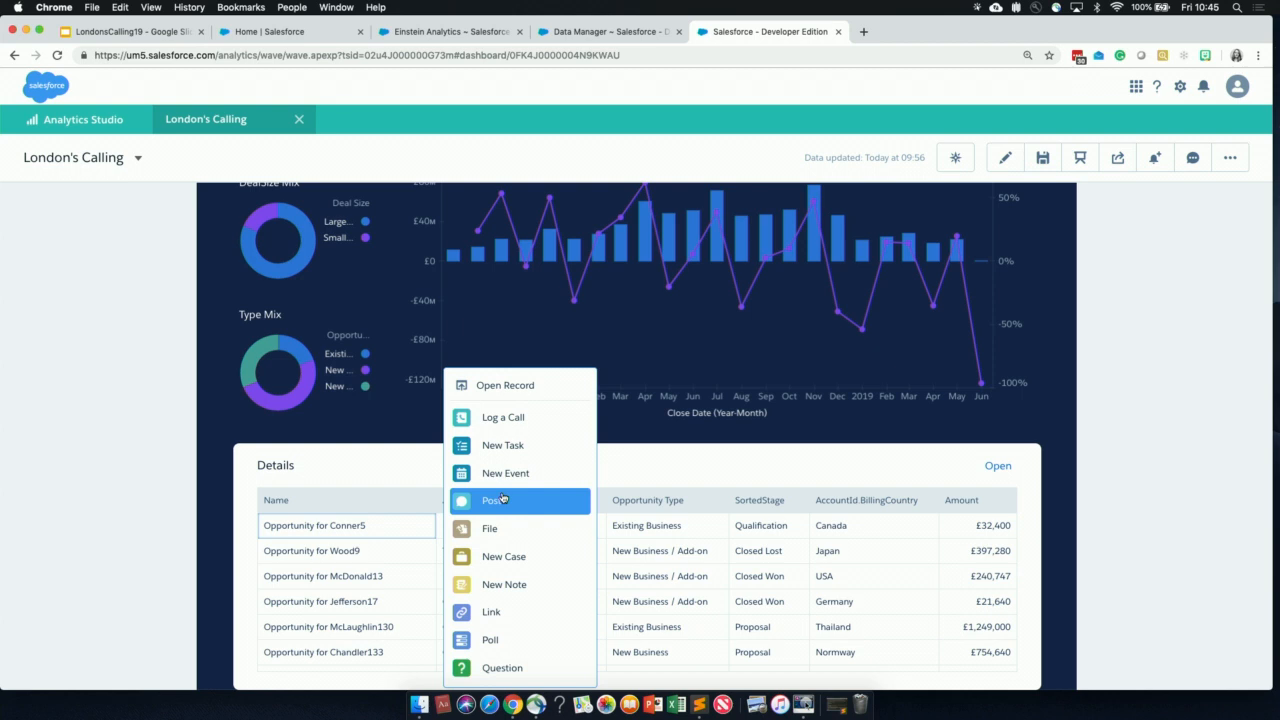
left_click(136, 405)
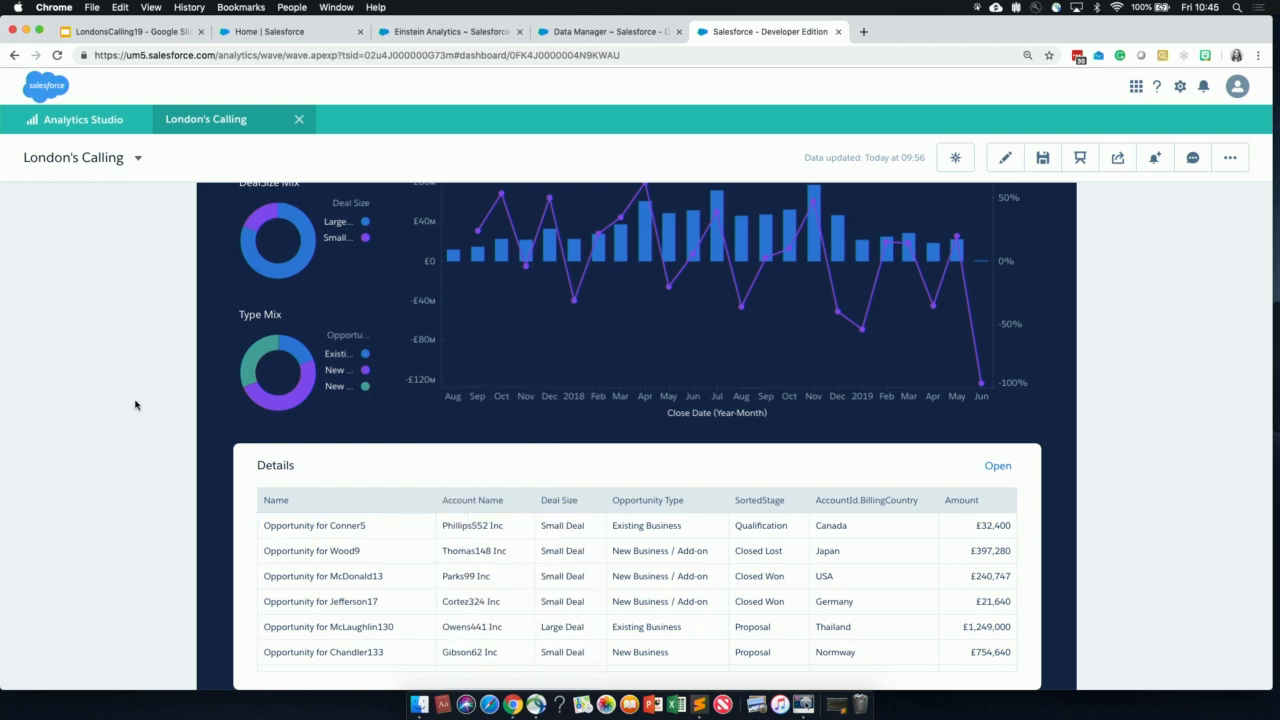
Open the London's Calling dashboard for editing in the Dashboard Designer
mouse_move(300, 333)
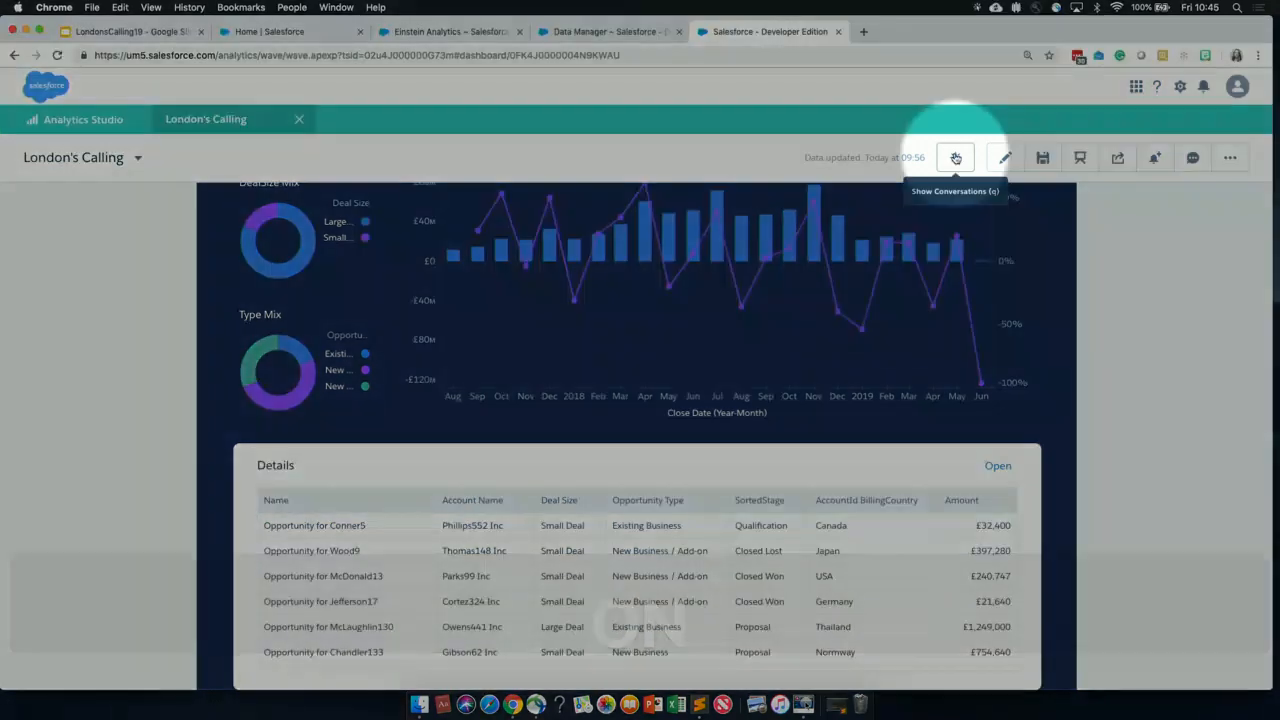
left_click(1006, 162)
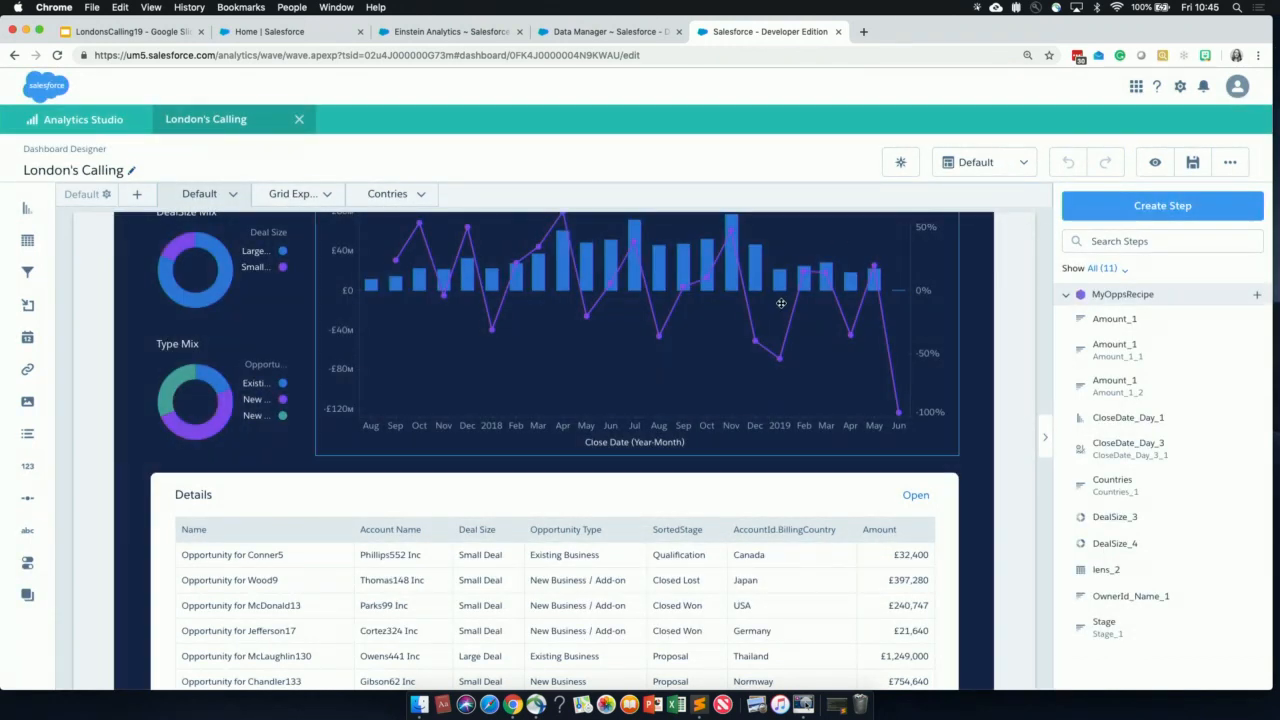
scroll(613, 405, "up", 5)
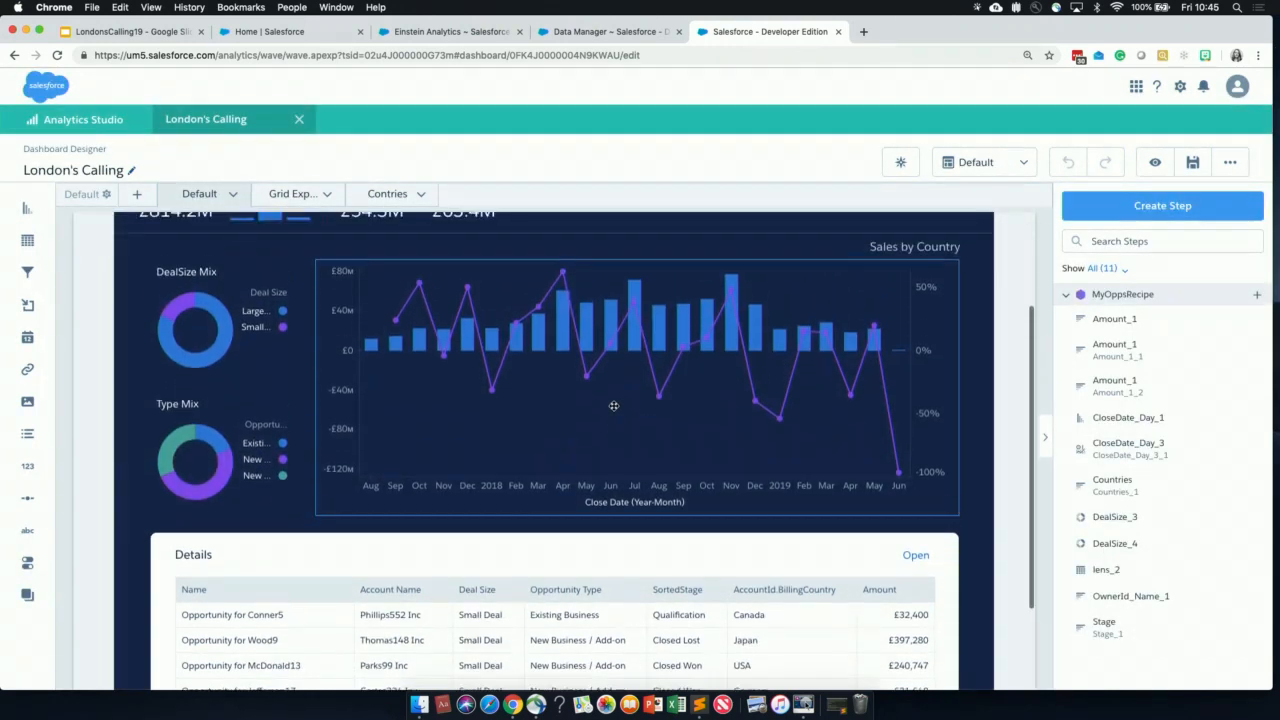
scroll(613, 405, "up", 2)
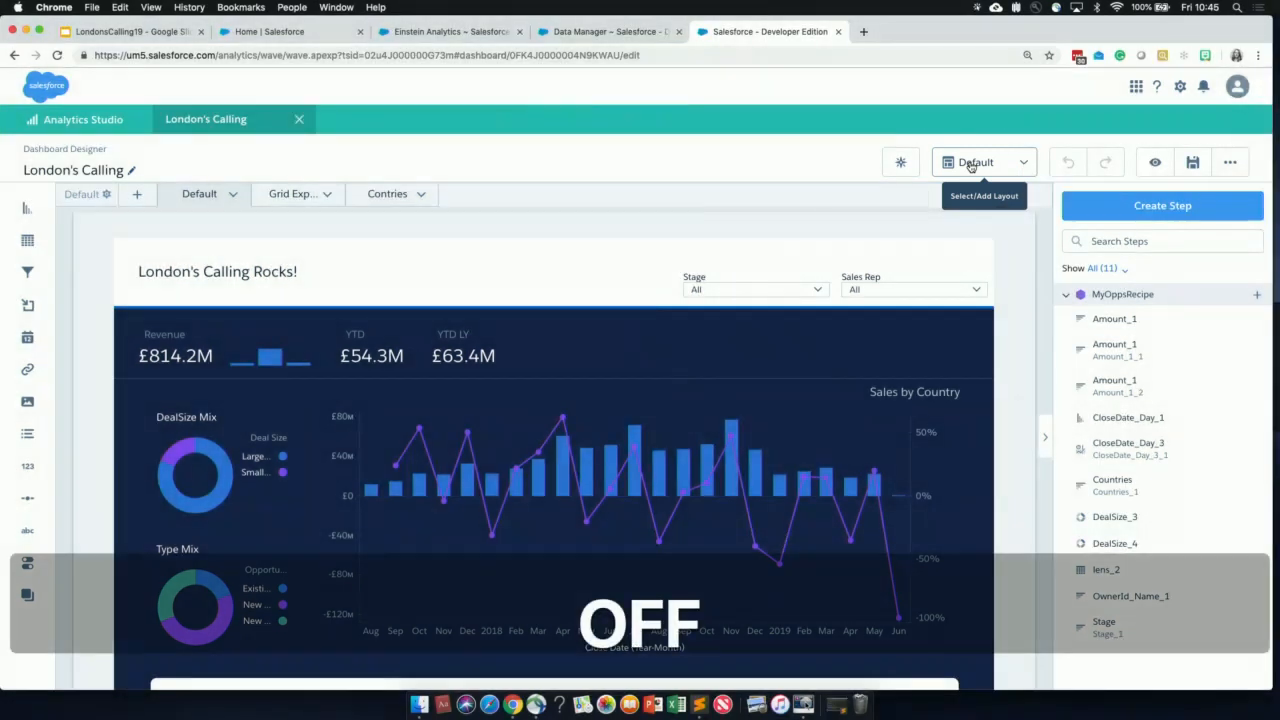
Review the dashboard's Mobile layout from its widgets down to the Details table, and view the tablet layout
left_click(970, 166)
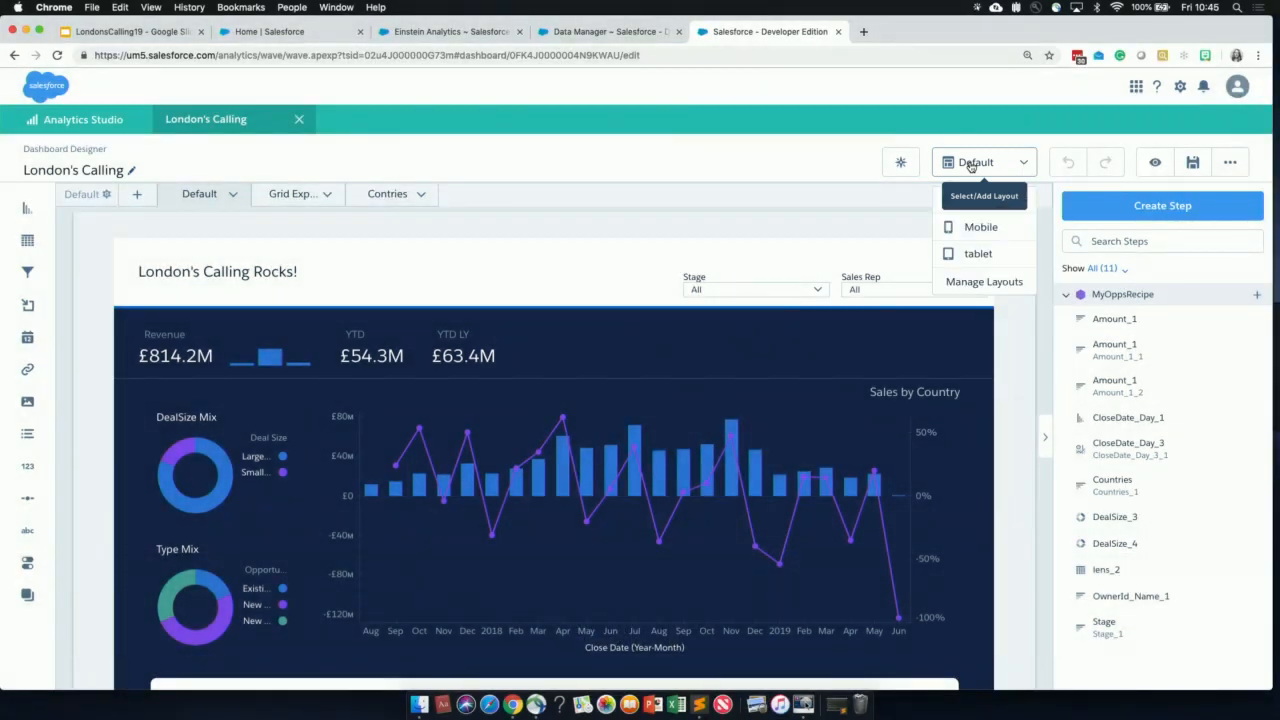
left_click(980, 227)
scroll(728, 588, "down", 10)
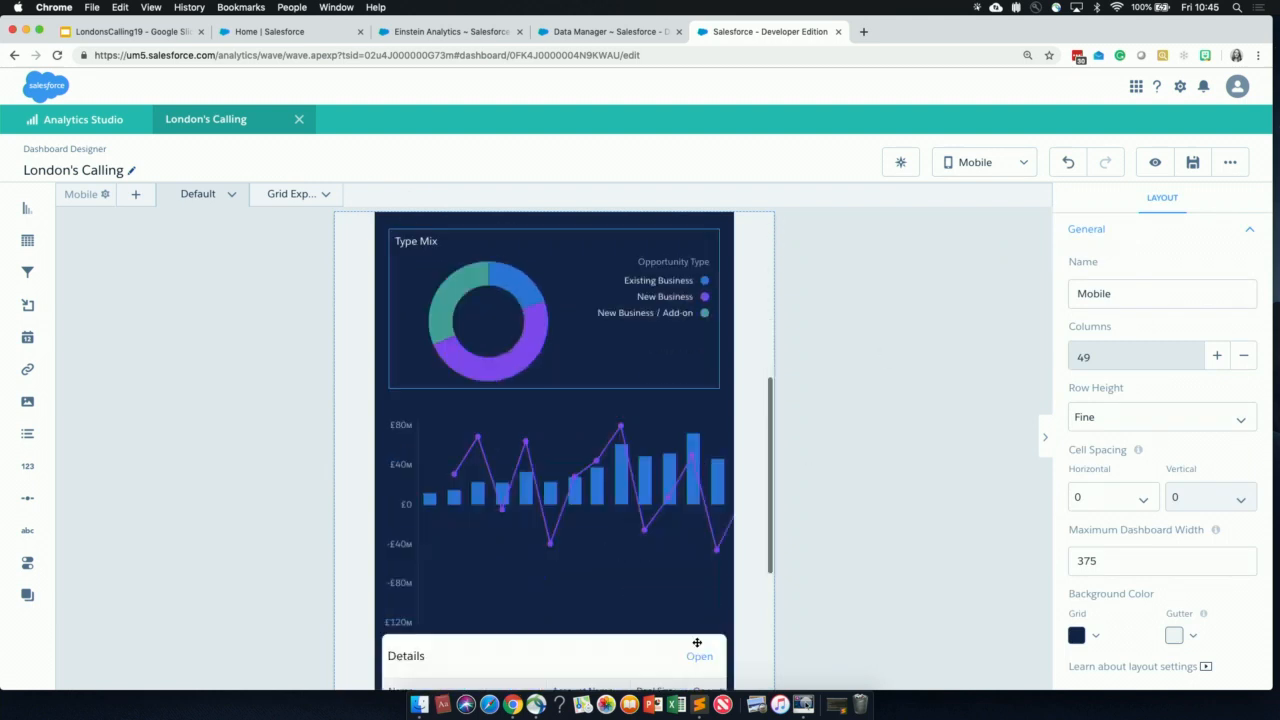
scroll(697, 642, "up", 5)
scroll(697, 642, "up", 3)
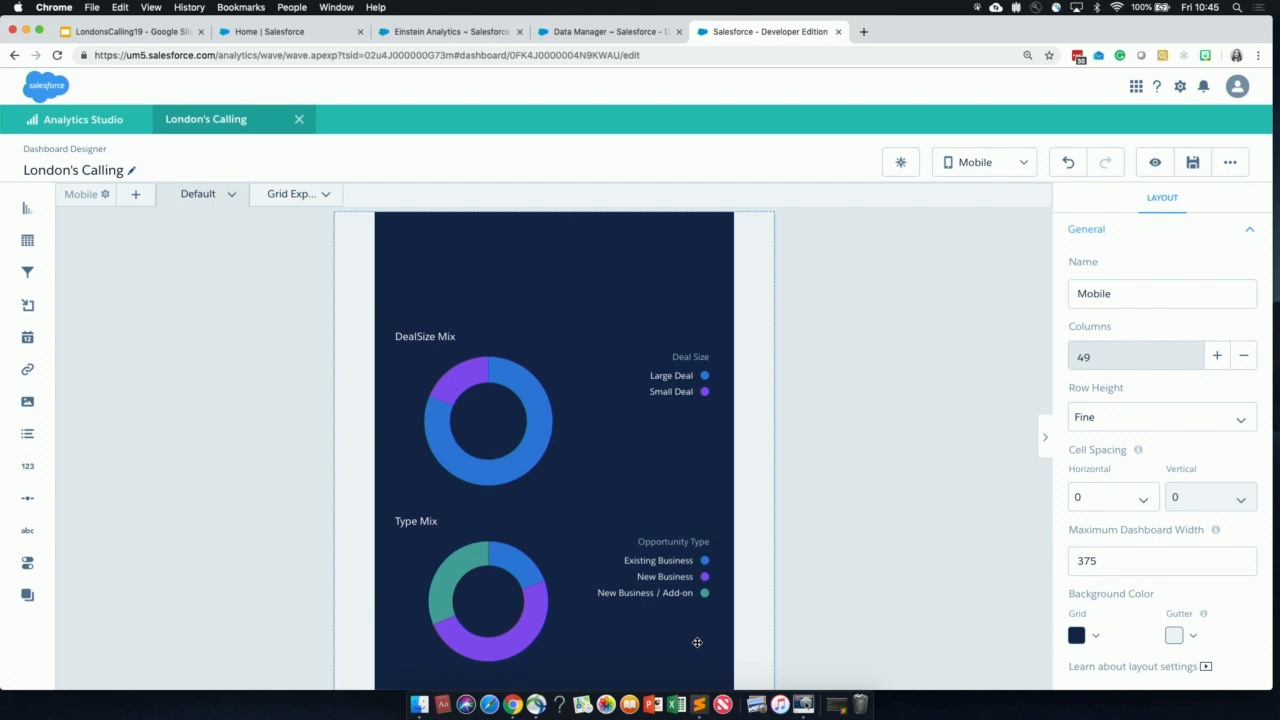
scroll(697, 642, "up", 2)
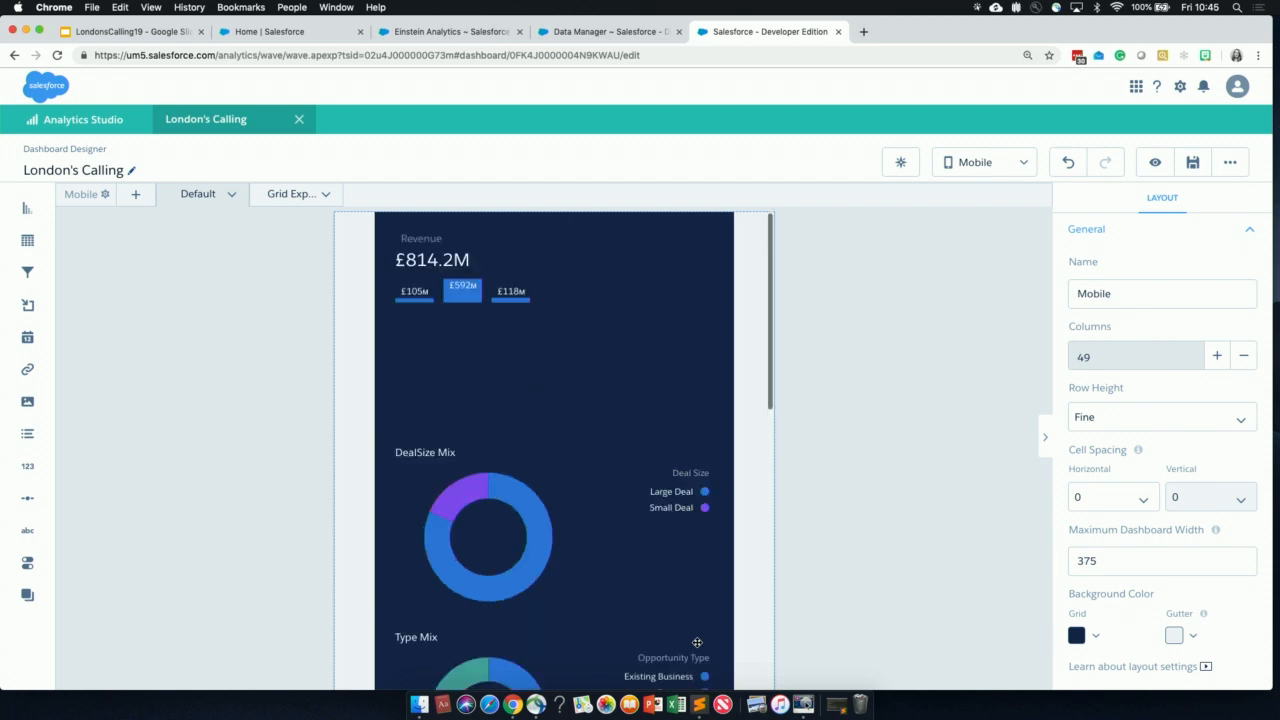
left_click(1017, 172)
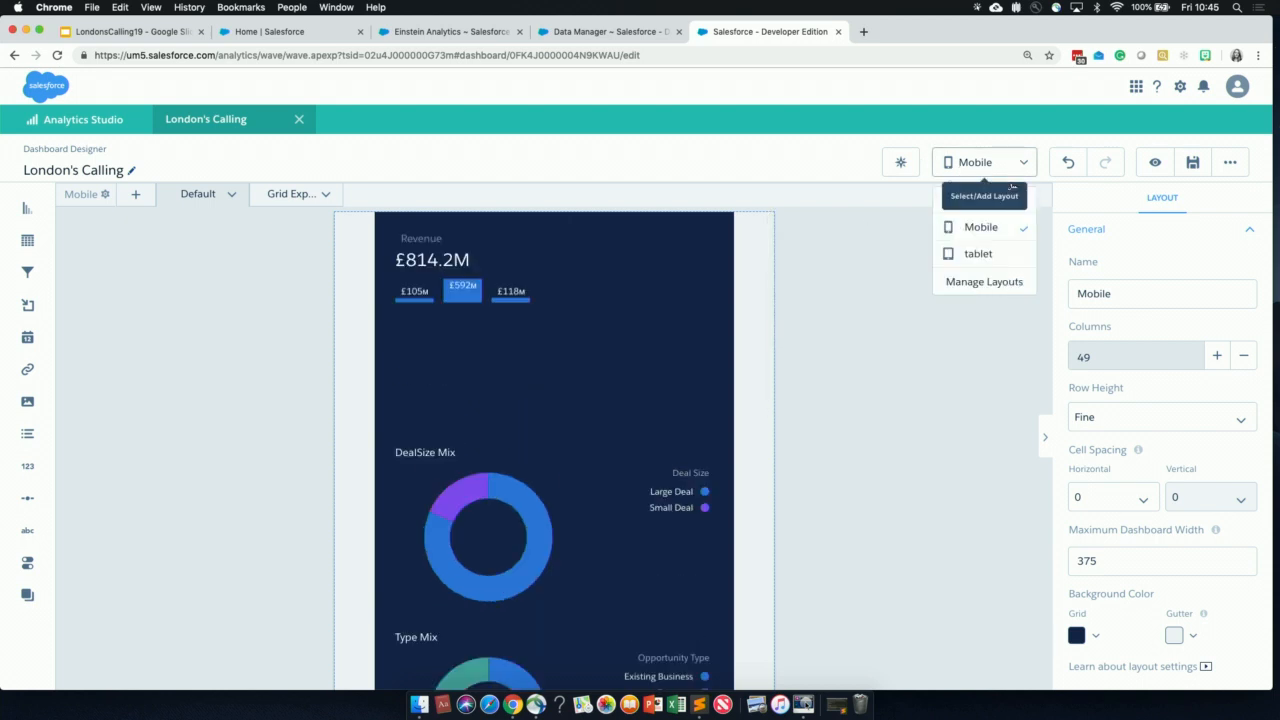
left_click(1002, 262)
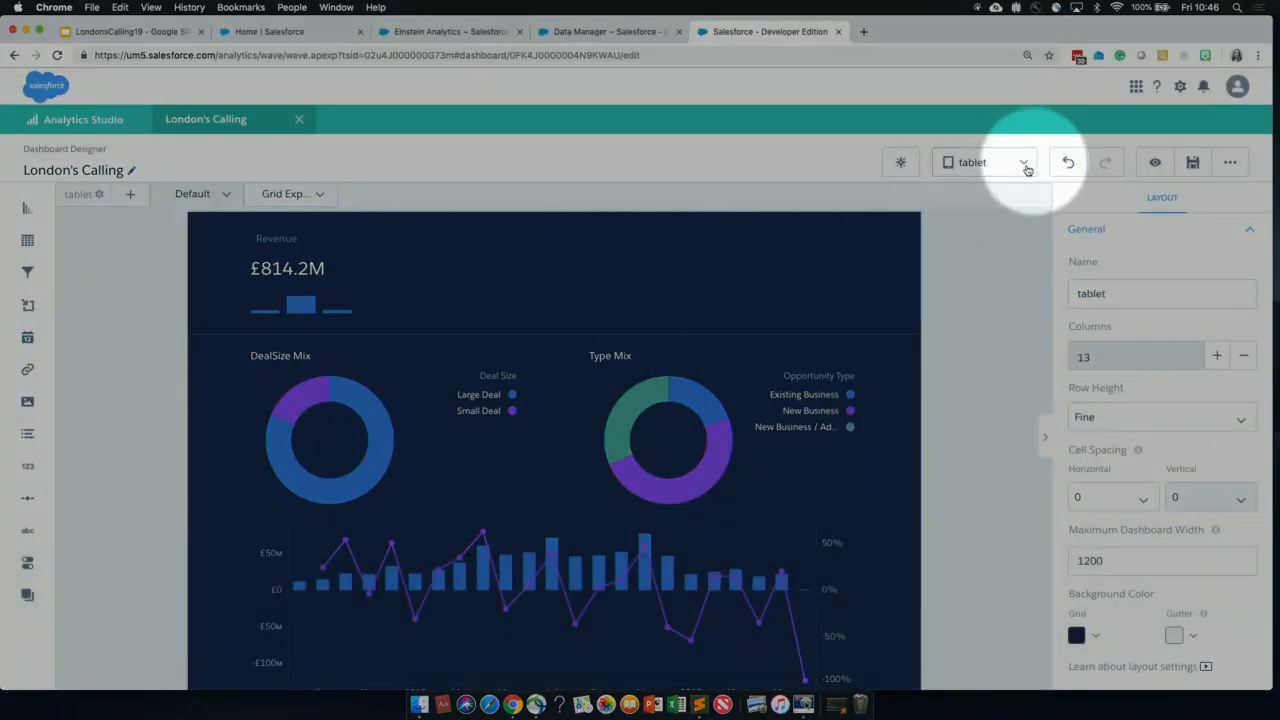
Check the layout management dialog without changing anything and return to the Default layout
left_click(1025, 165)
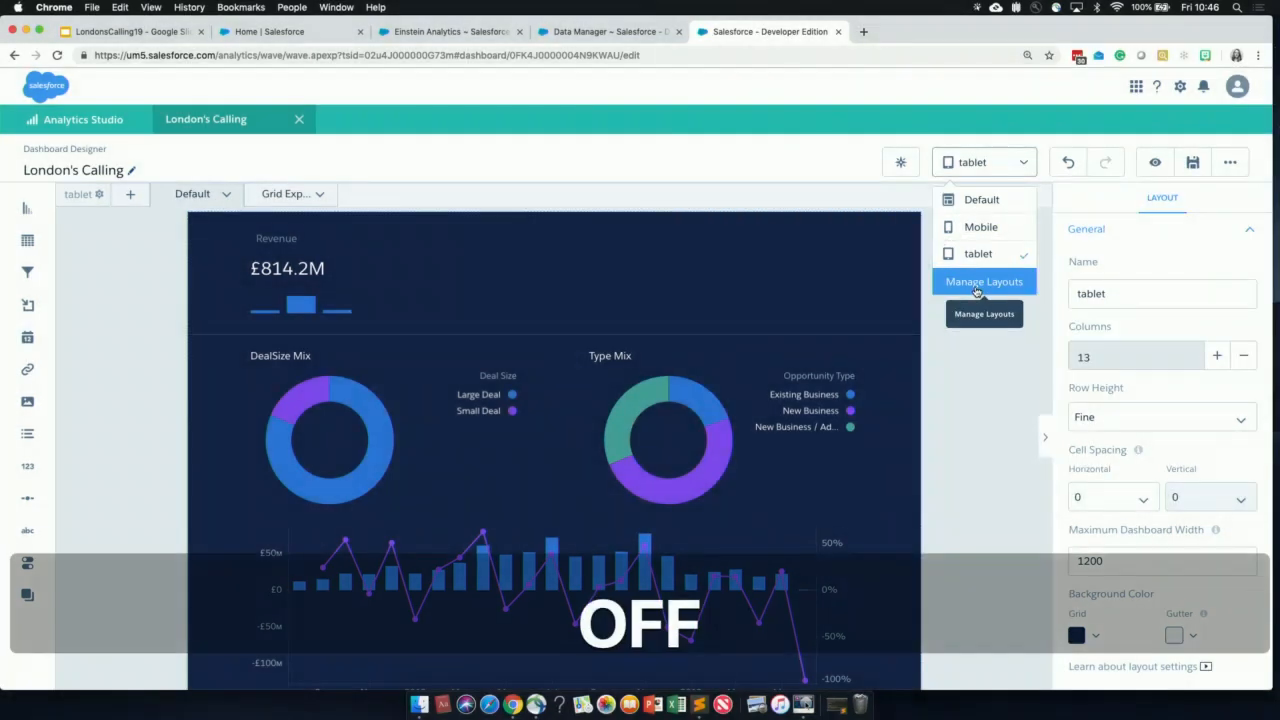
left_click(975, 288)
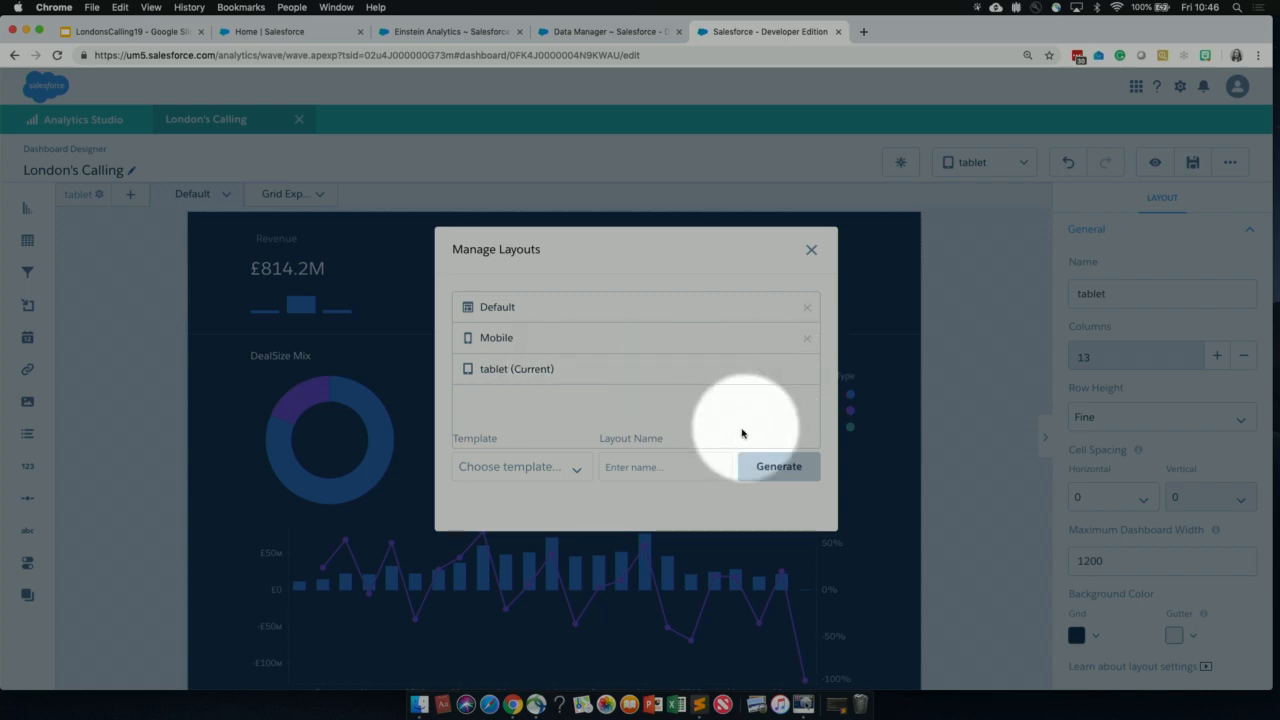
left_click(811, 250)
left_click(966, 165)
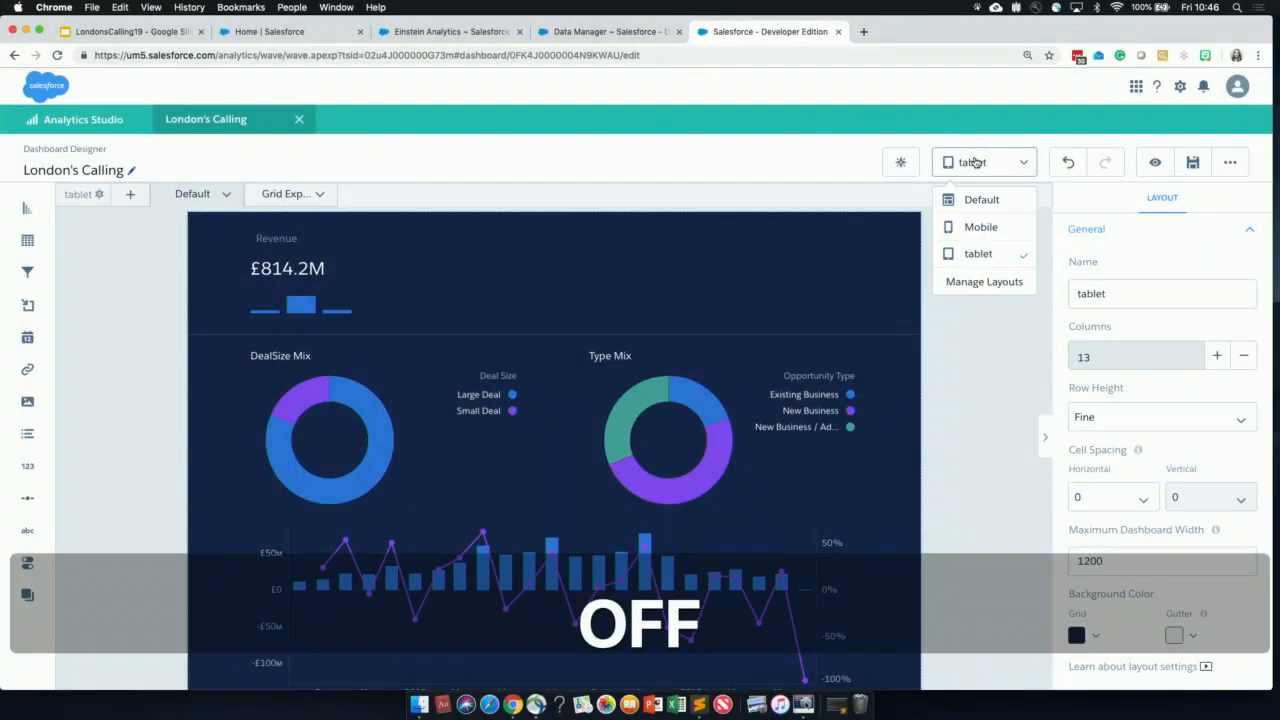
left_click(971, 199)
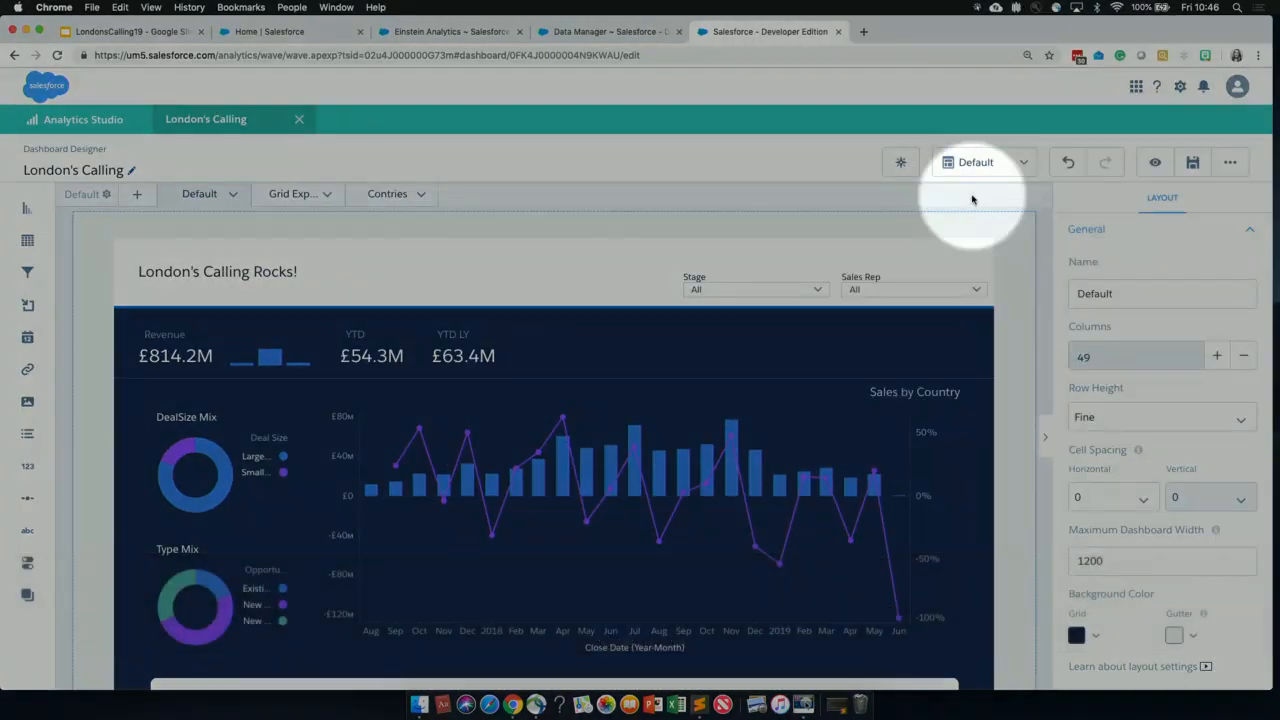
Delete the tablet layout from the dashboard and save the dashboard
left_click(1023, 163)
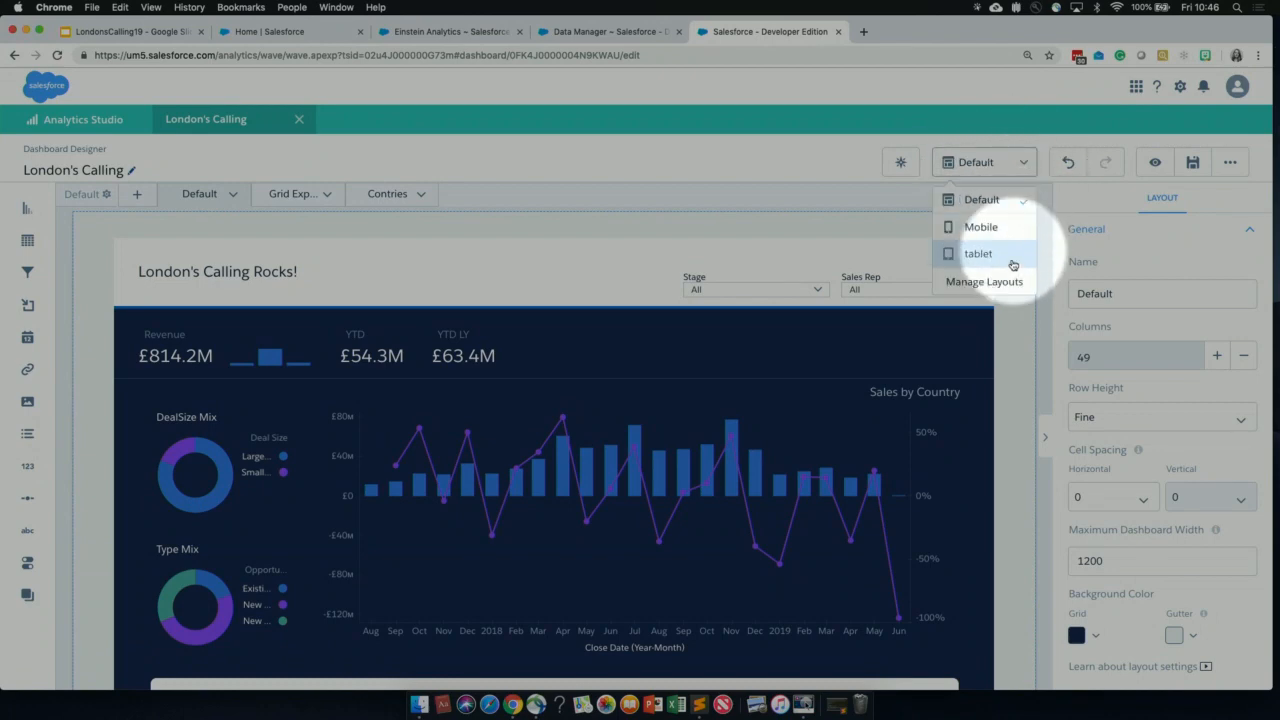
left_click(1013, 284)
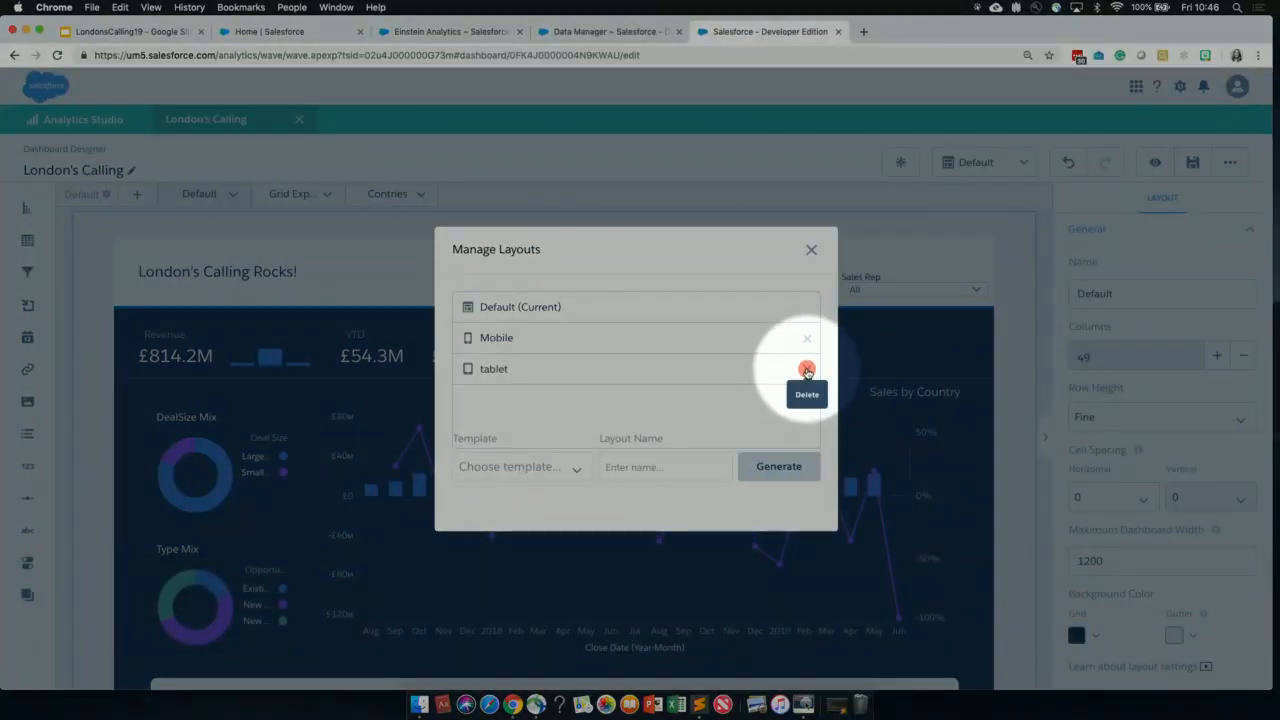
left_click(806, 371)
left_click(683, 436)
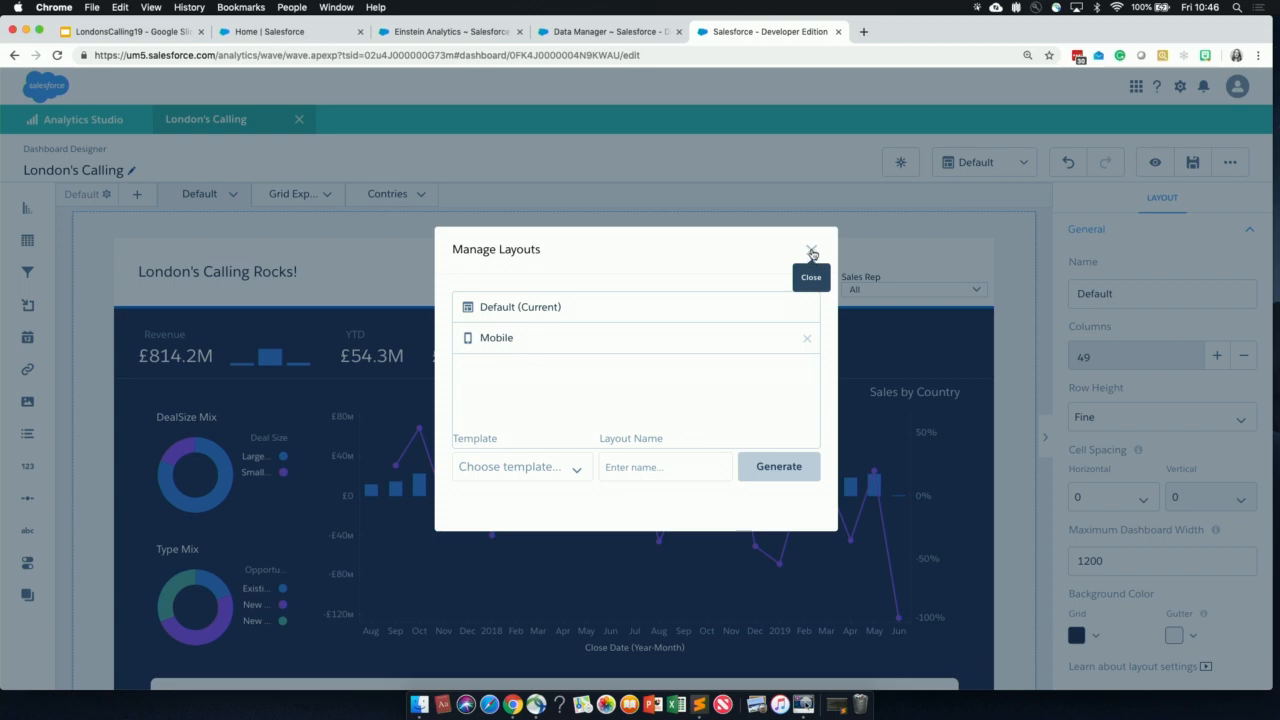
left_click(811, 251)
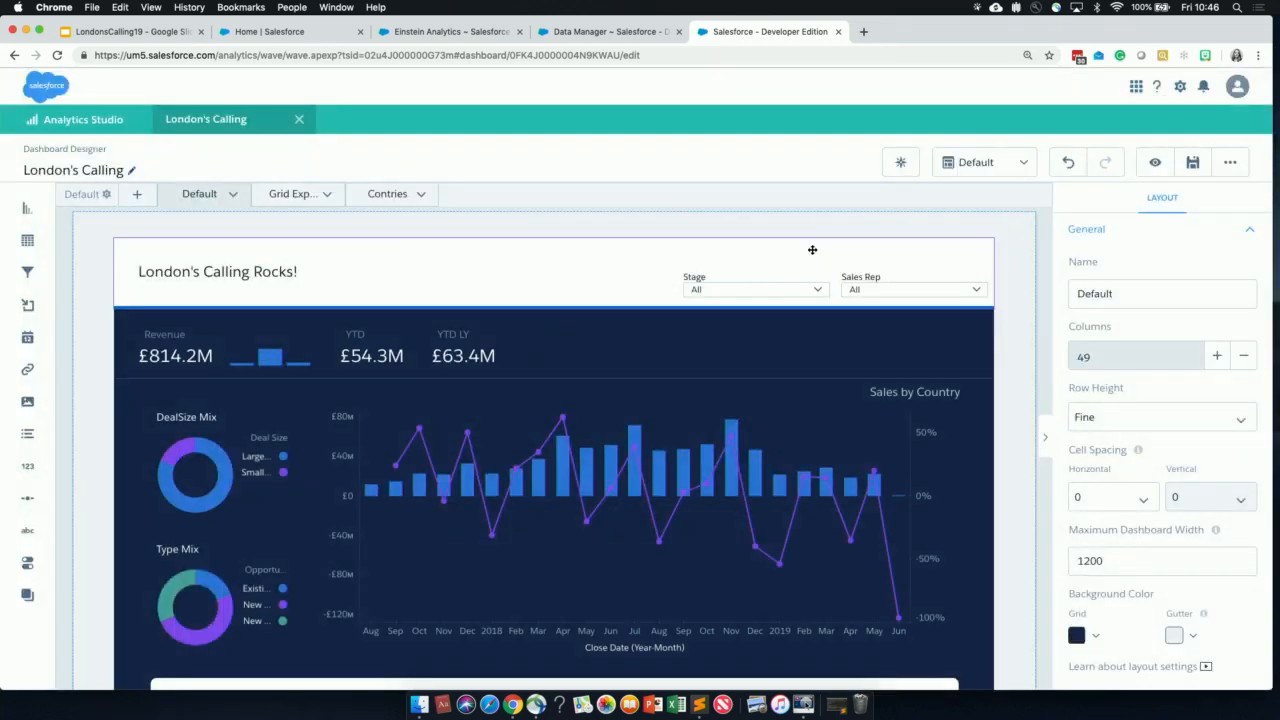
key("super+s")
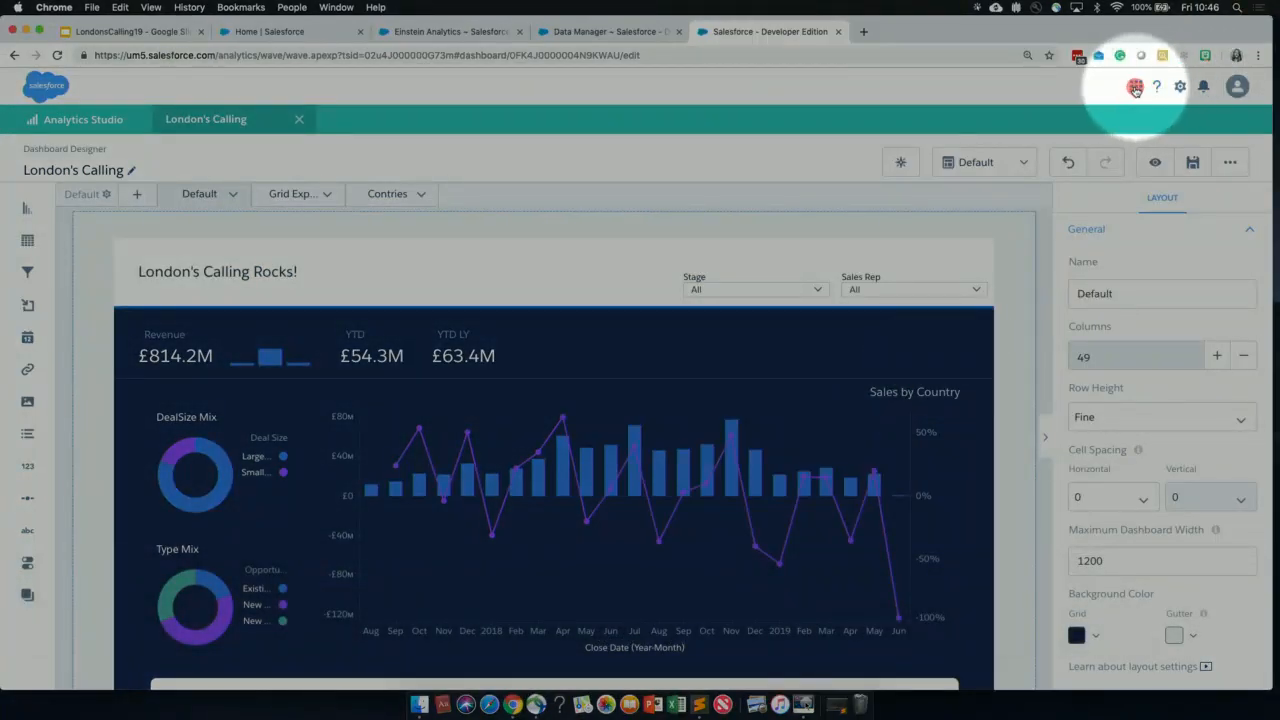
Switch to the Salesforce Service app and open its home page for editing in Lightning App Builder
left_click(1135, 89)
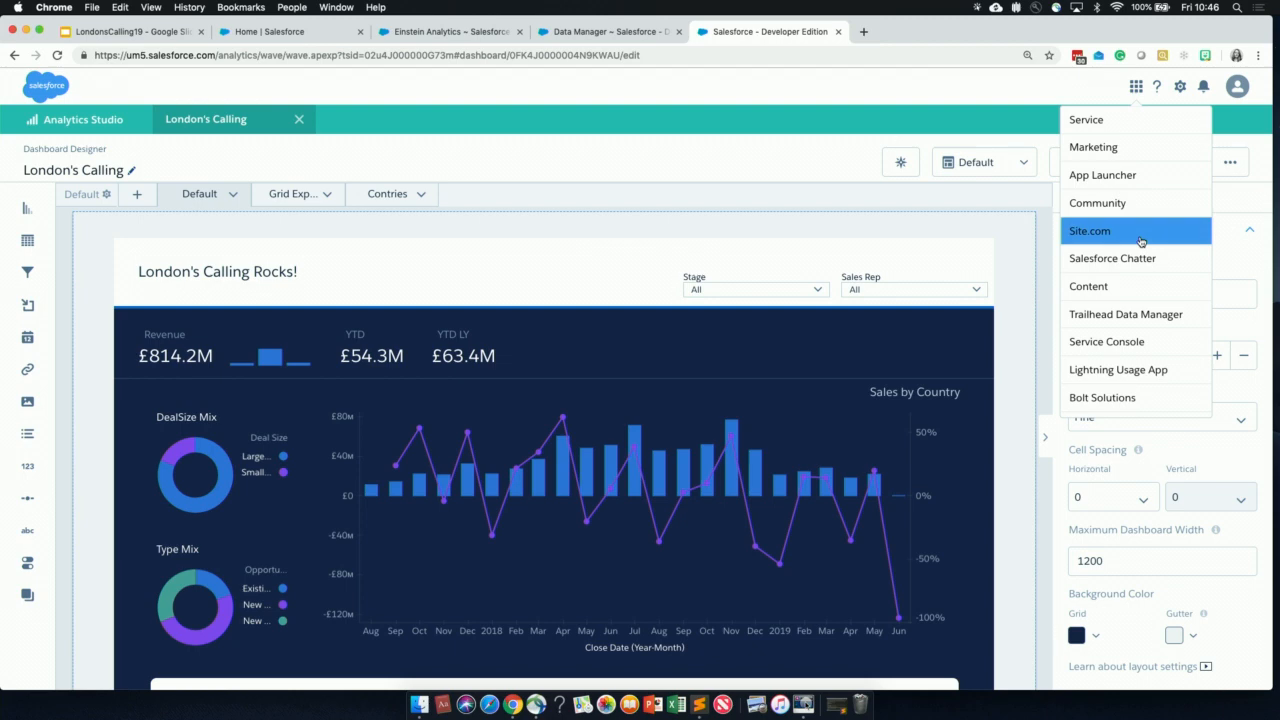
left_click(1103, 121)
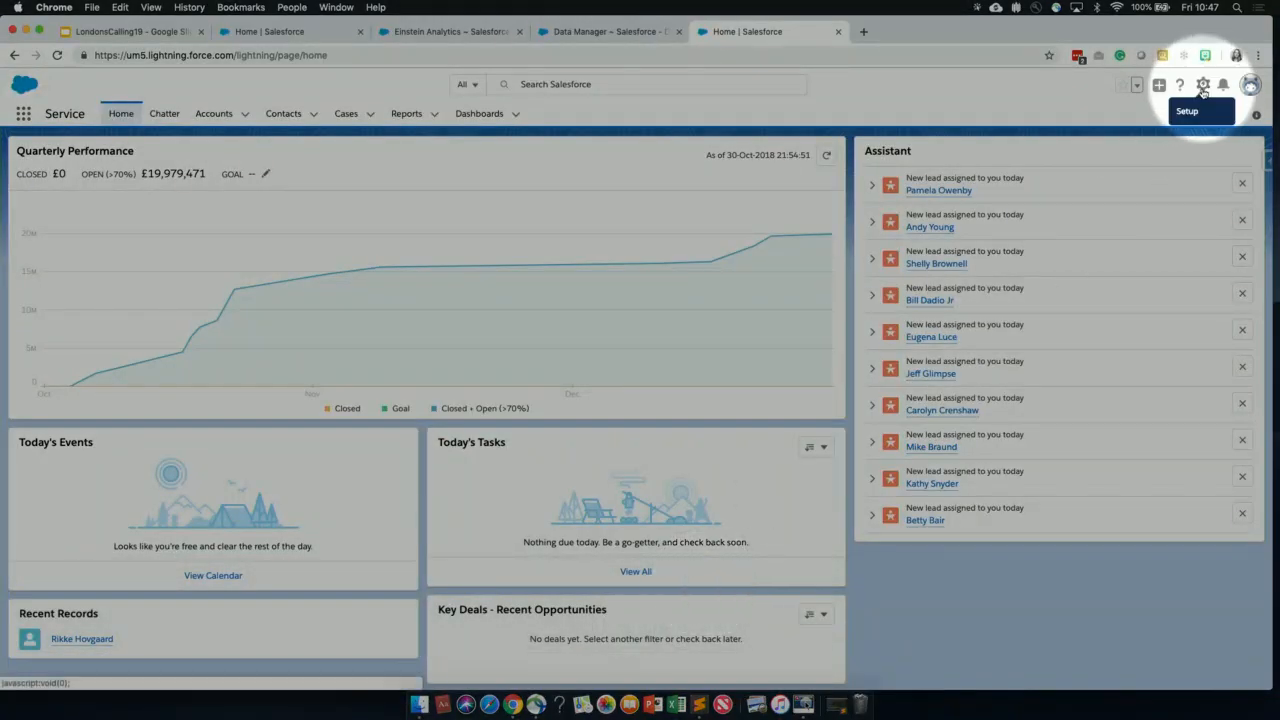
left_click(1203, 88)
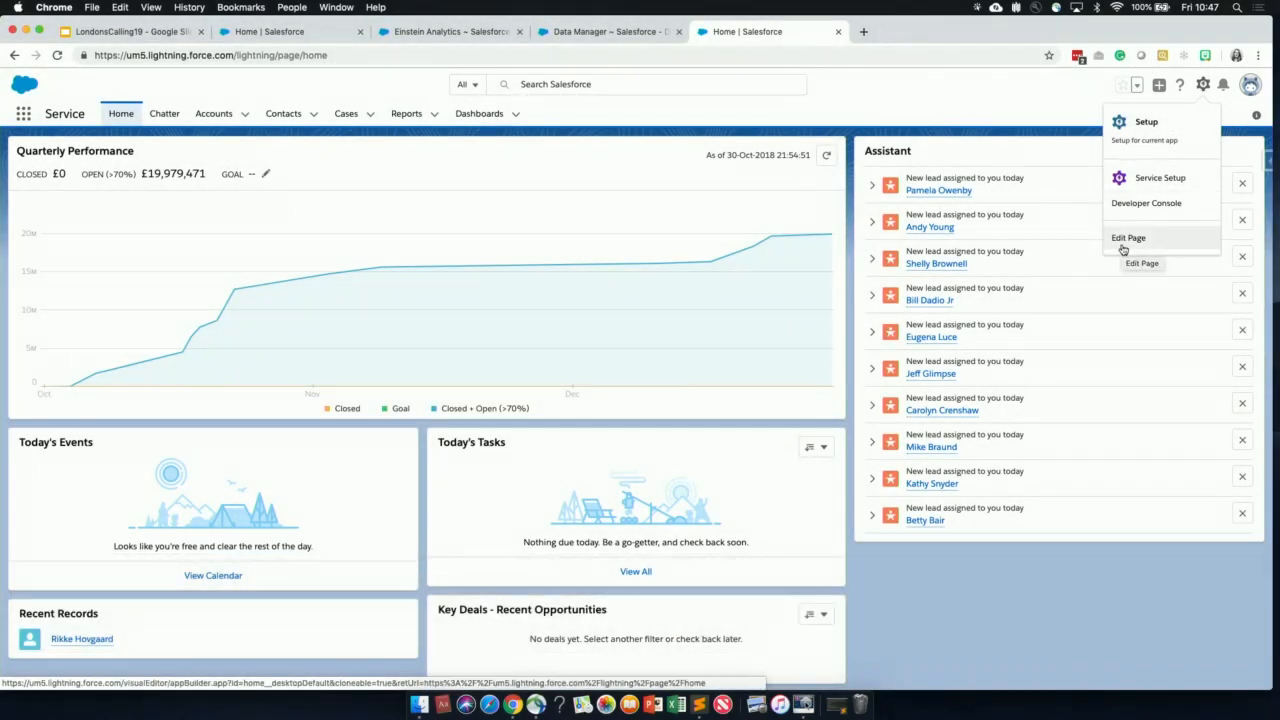
left_click(1122, 246)
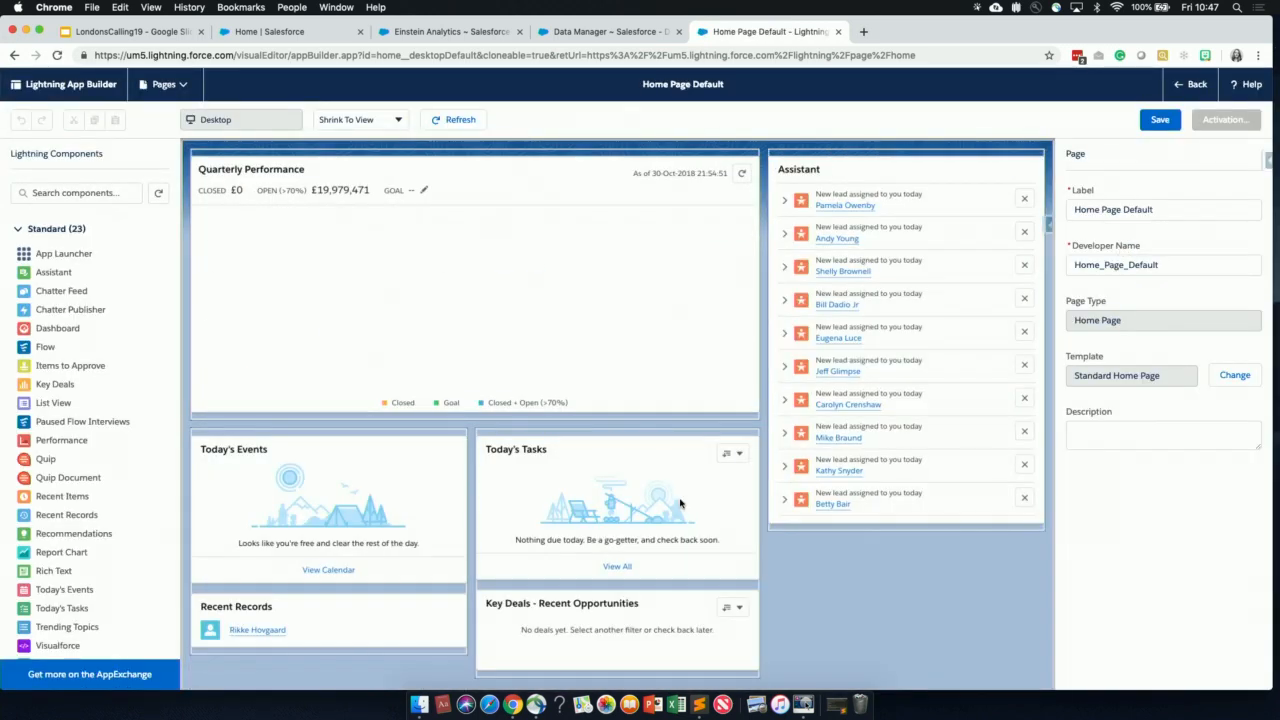
Move Today's Tasks and Today's Events below the Assistant component, and remove the Key Deals and Recent Records components
scroll(680, 502, "down", 1)
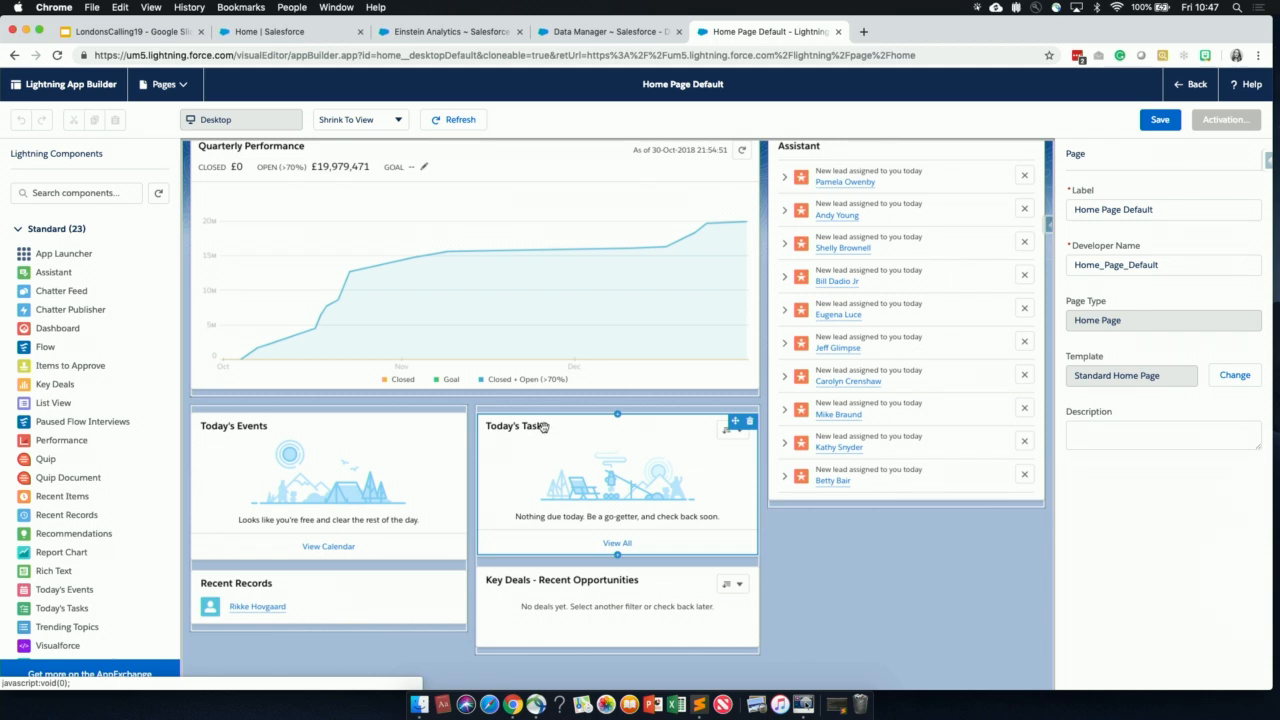
left_click_drag(543, 426, 840, 520)
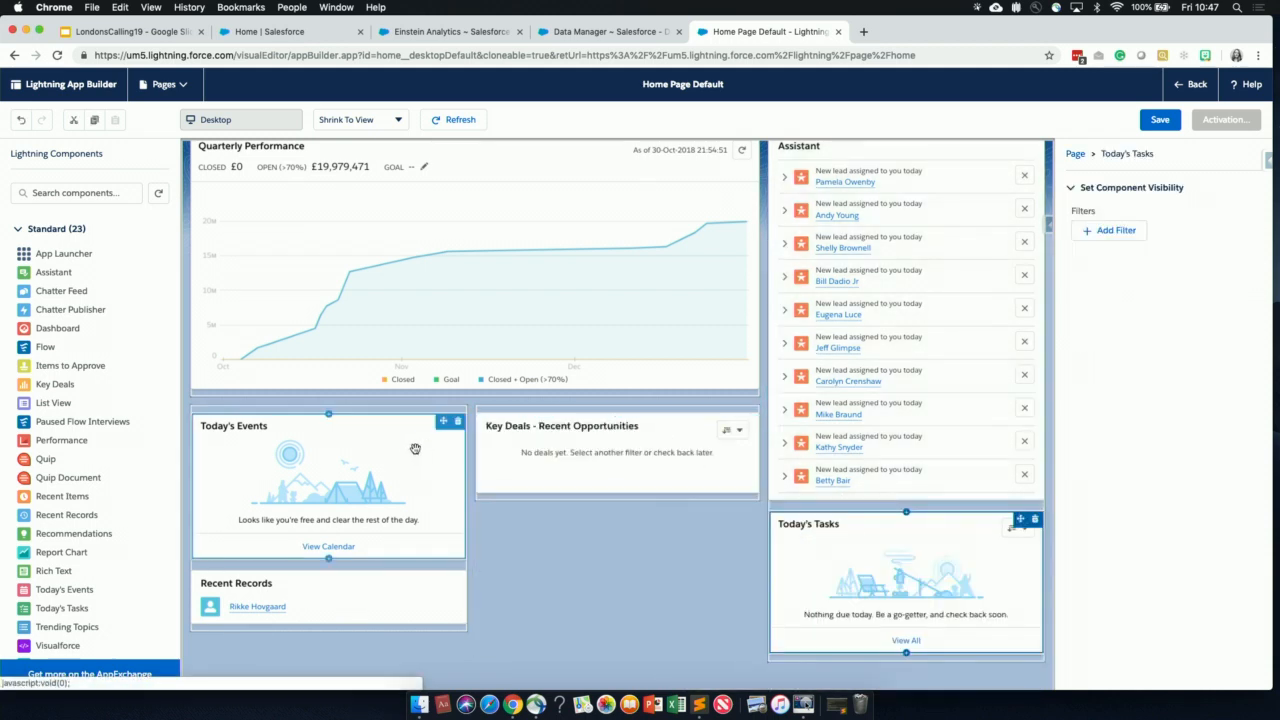
left_click_drag(415, 448, 990, 637)
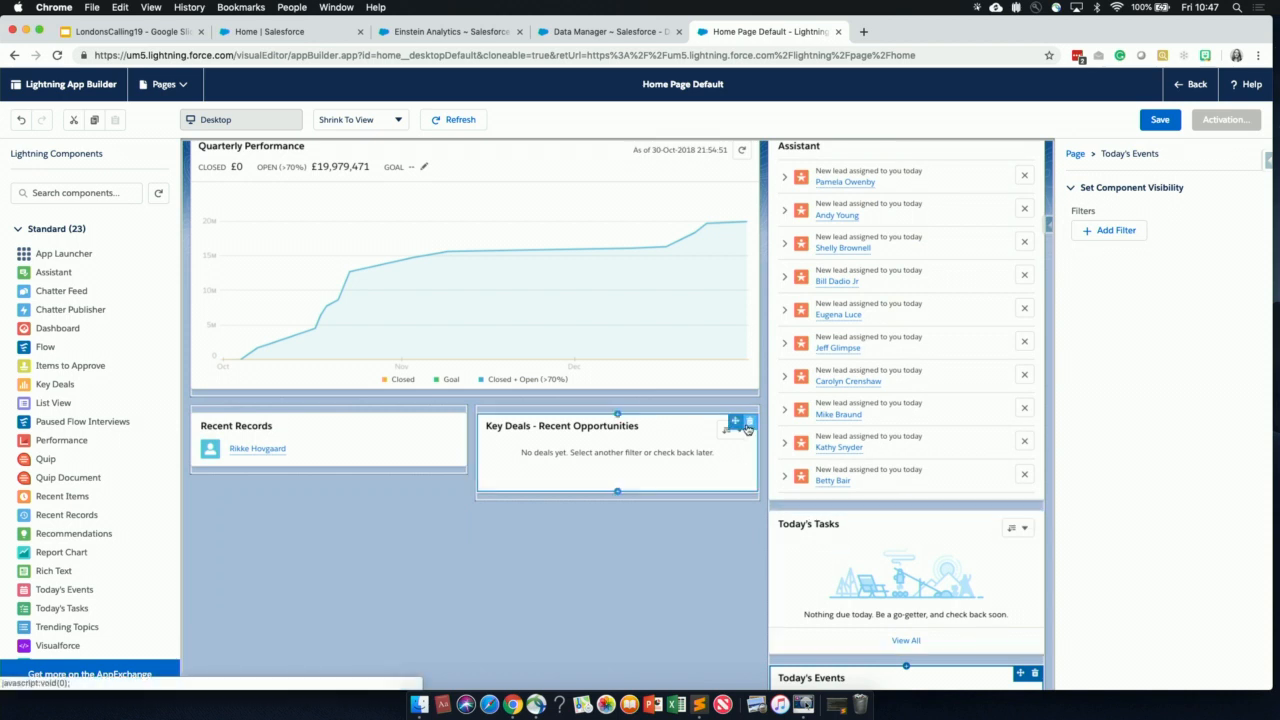
left_click(749, 422)
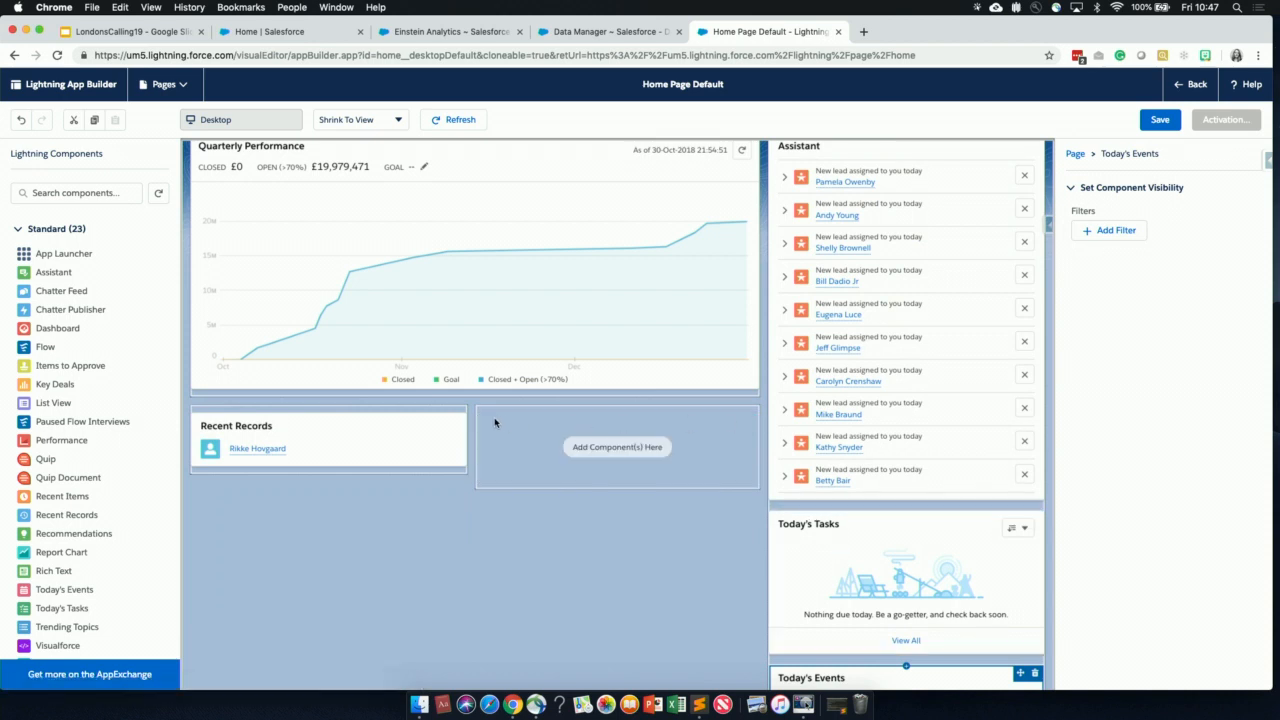
left_click(455, 421)
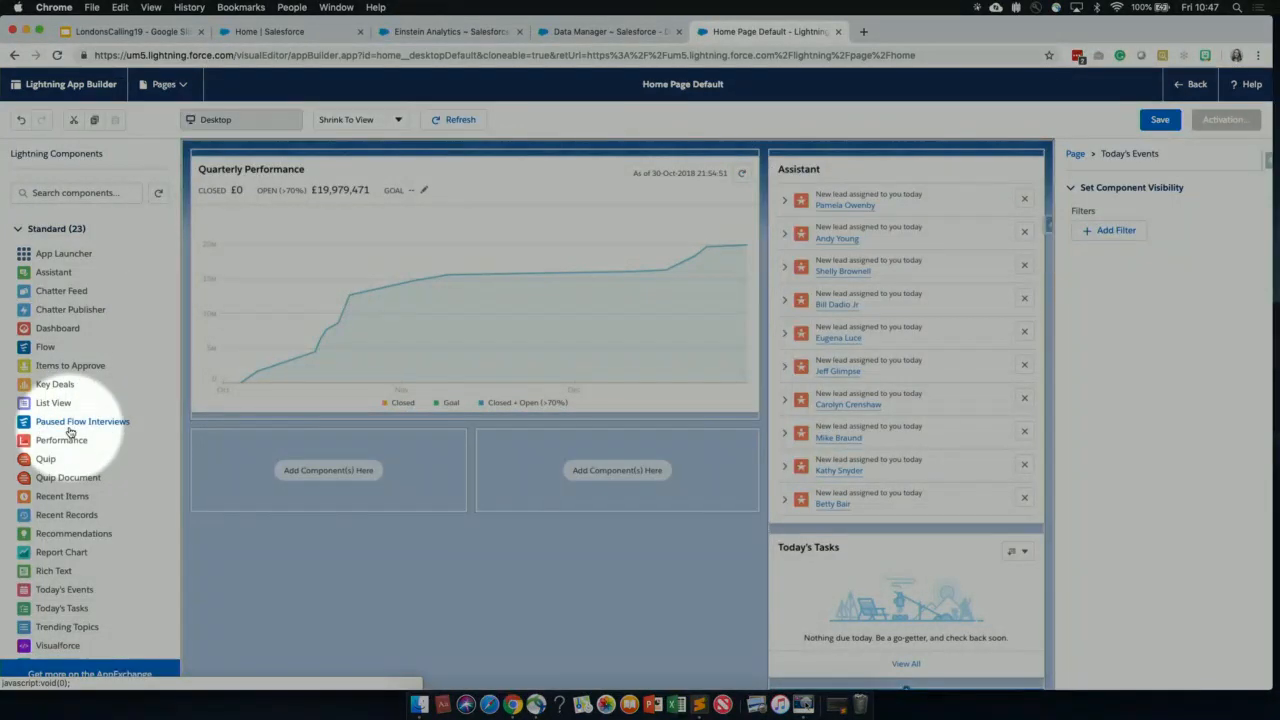
Add a Wave Dashboard component above Quarterly Performance, keeping London's Calling as its dashboard
scroll(70, 432, "down", 3)
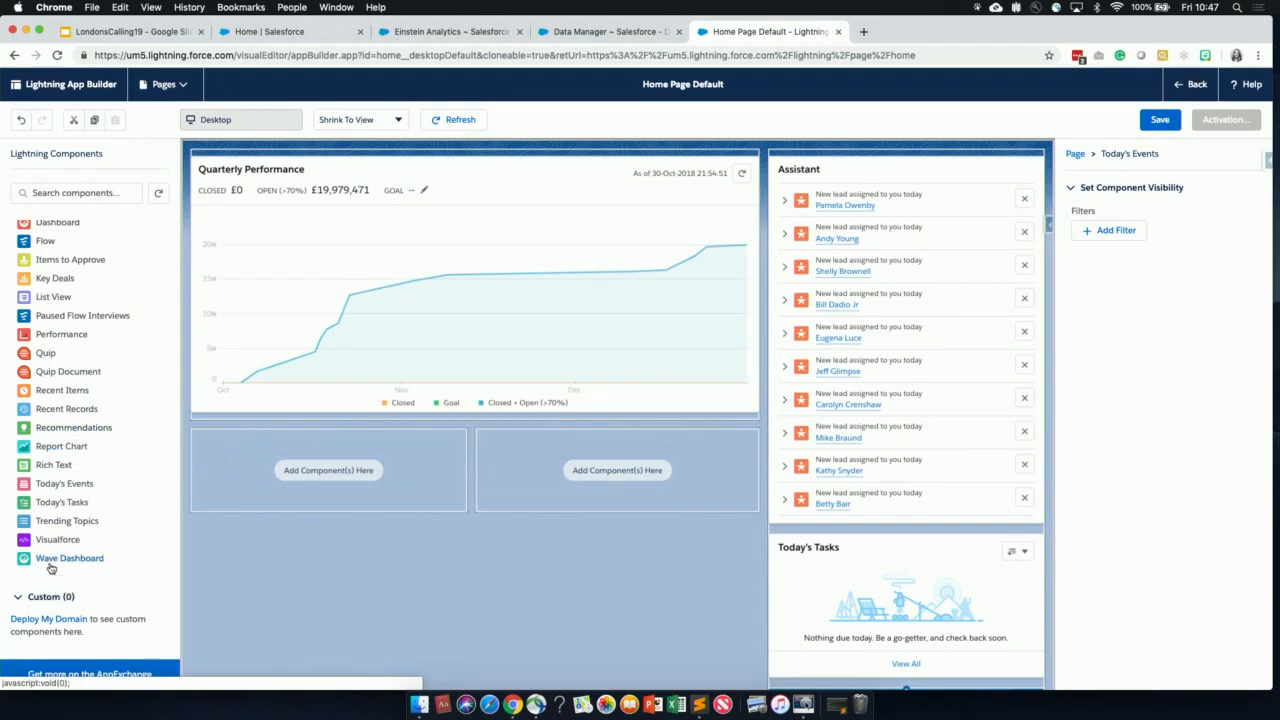
left_click_drag(50, 568, 348, 163)
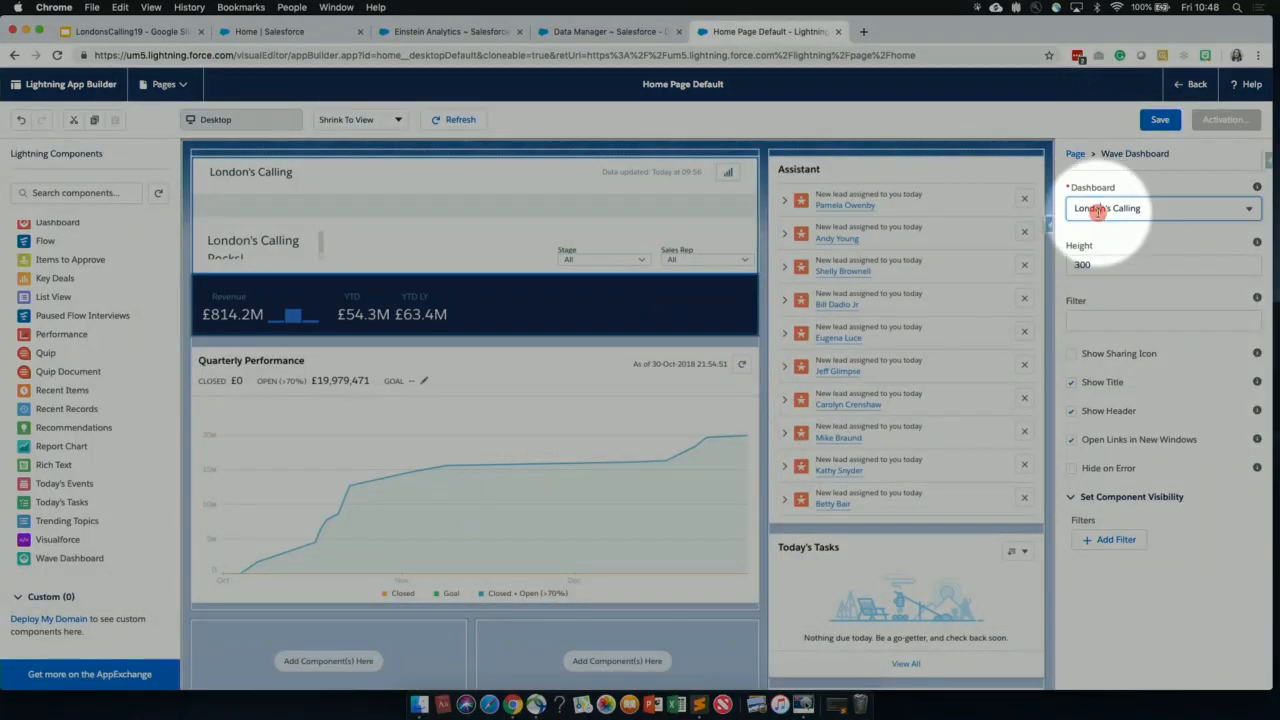
left_click(1098, 211)
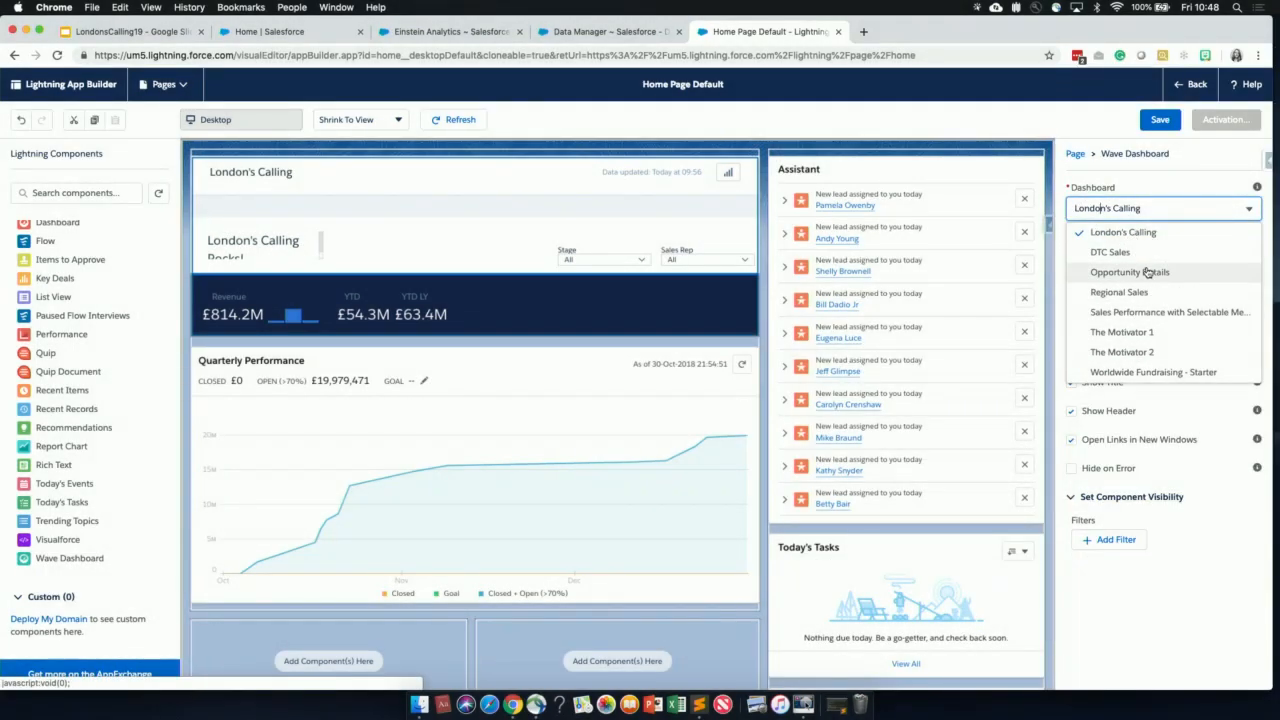
left_click(1169, 183)
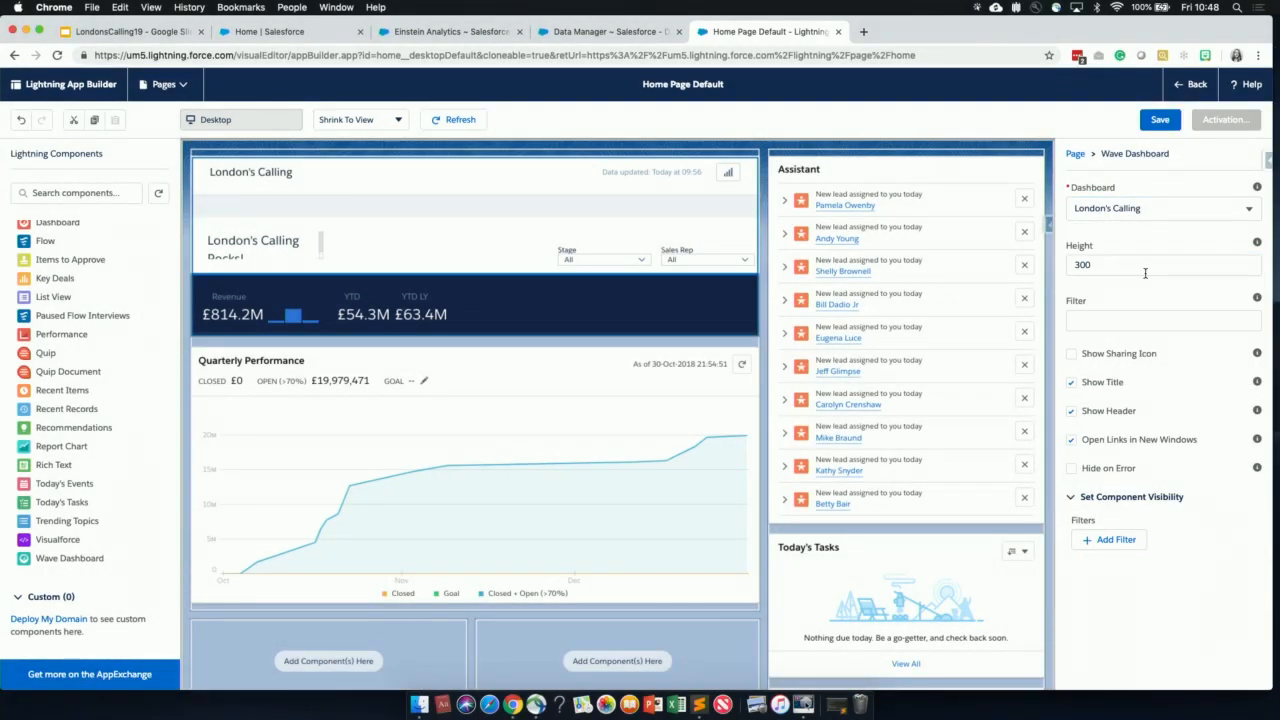
Set the Wave Dashboard component's height to 1000 and turn off its title
left_click(1127, 268)
key("BackSpace")
key("BackSpace")
key("BackSpace")
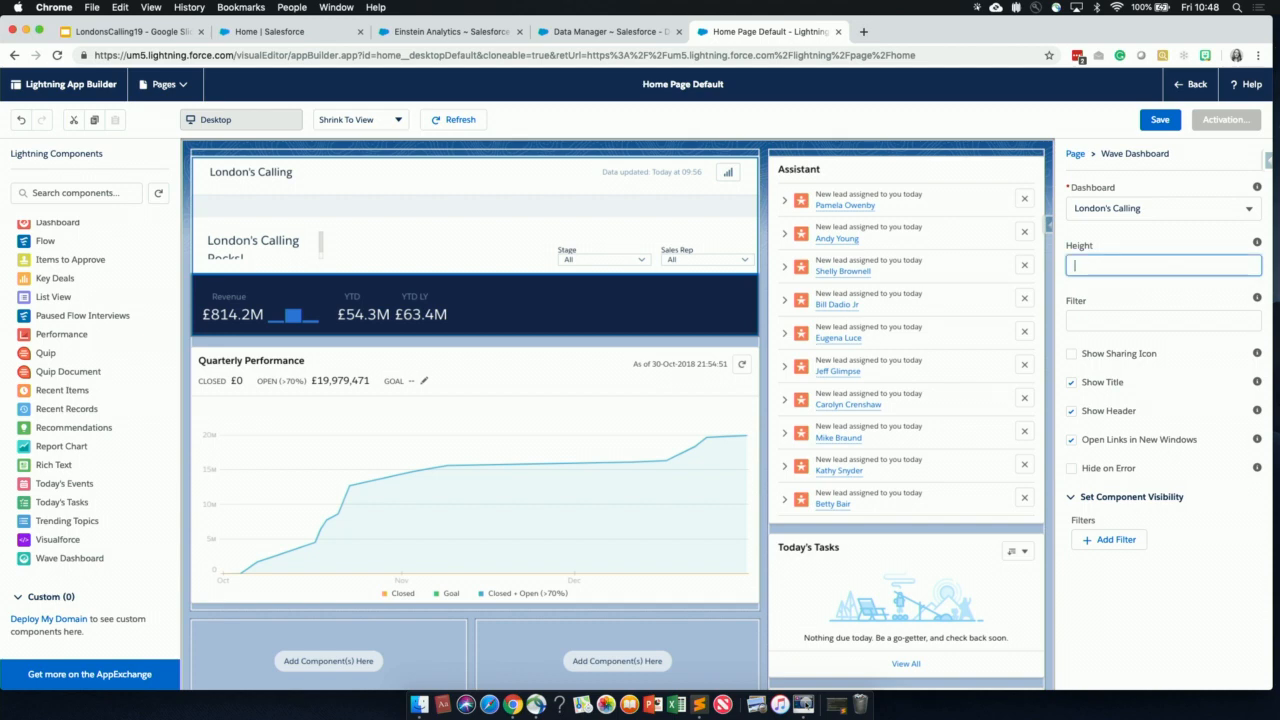
left_click(1149, 243)
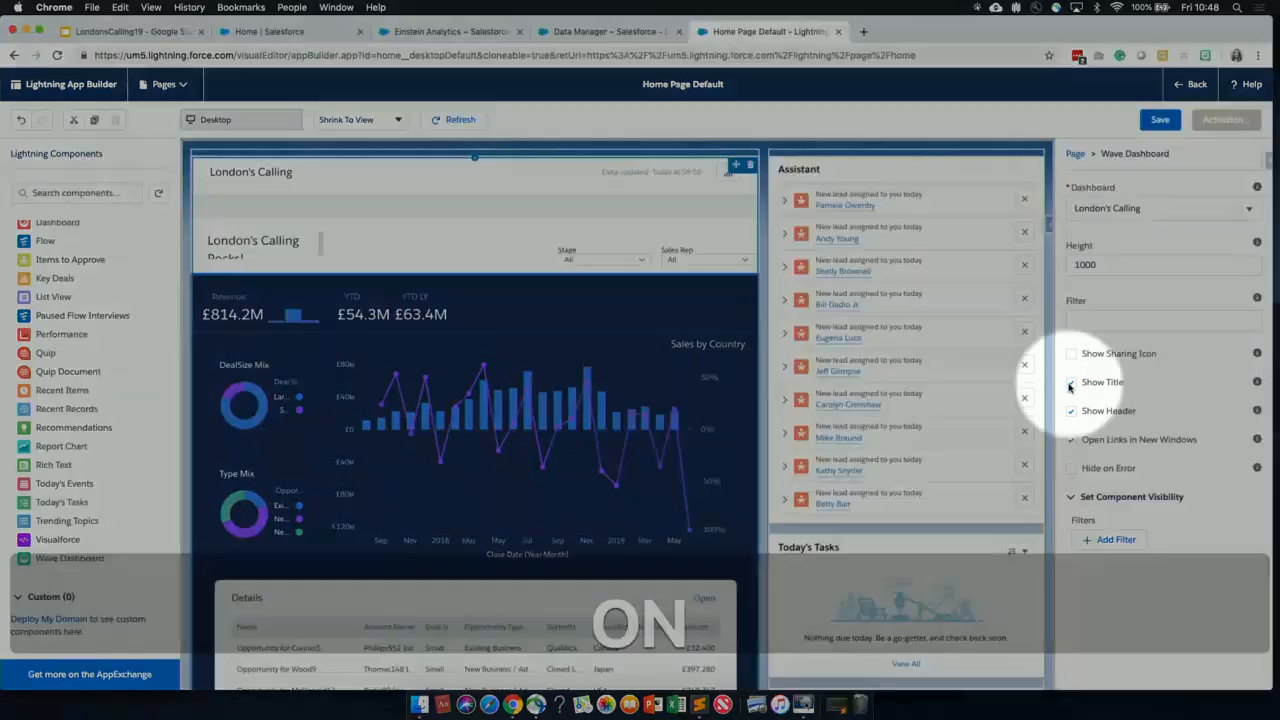
left_click(1070, 384)
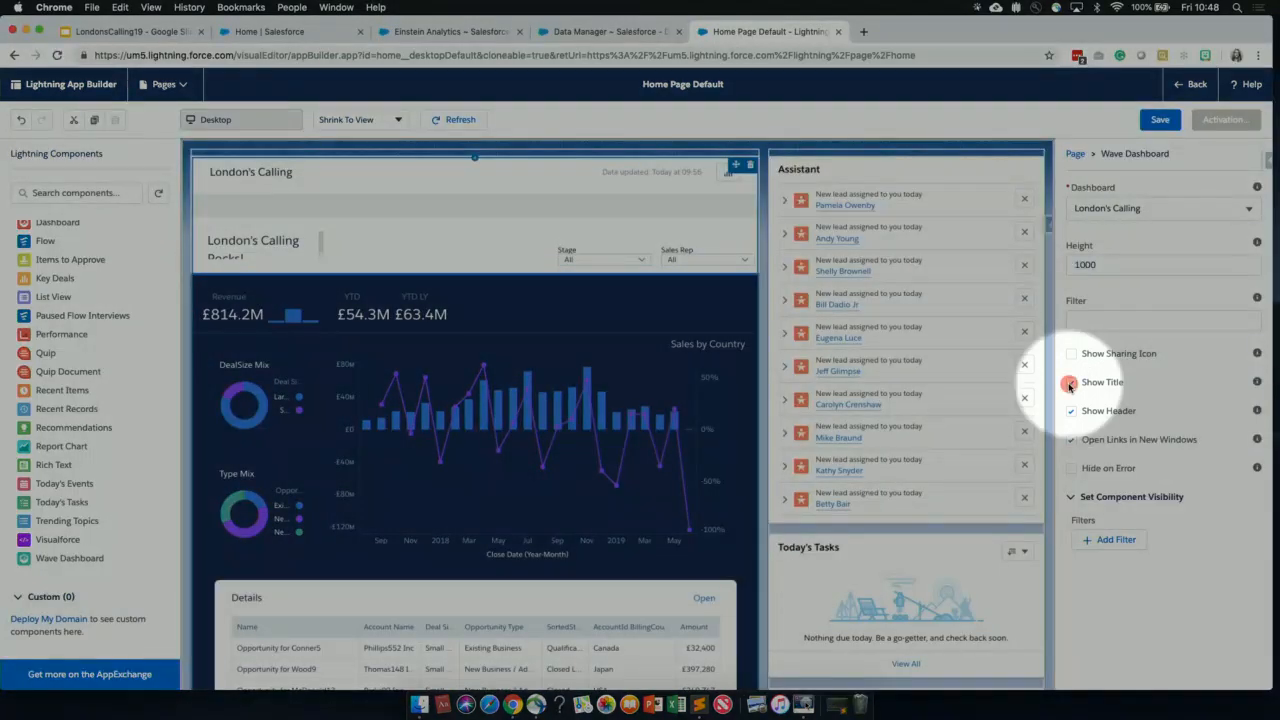
Turn off the Wave Dashboard component's header and the opening of links in new windows
left_click(1071, 412)
left_click(1071, 439)
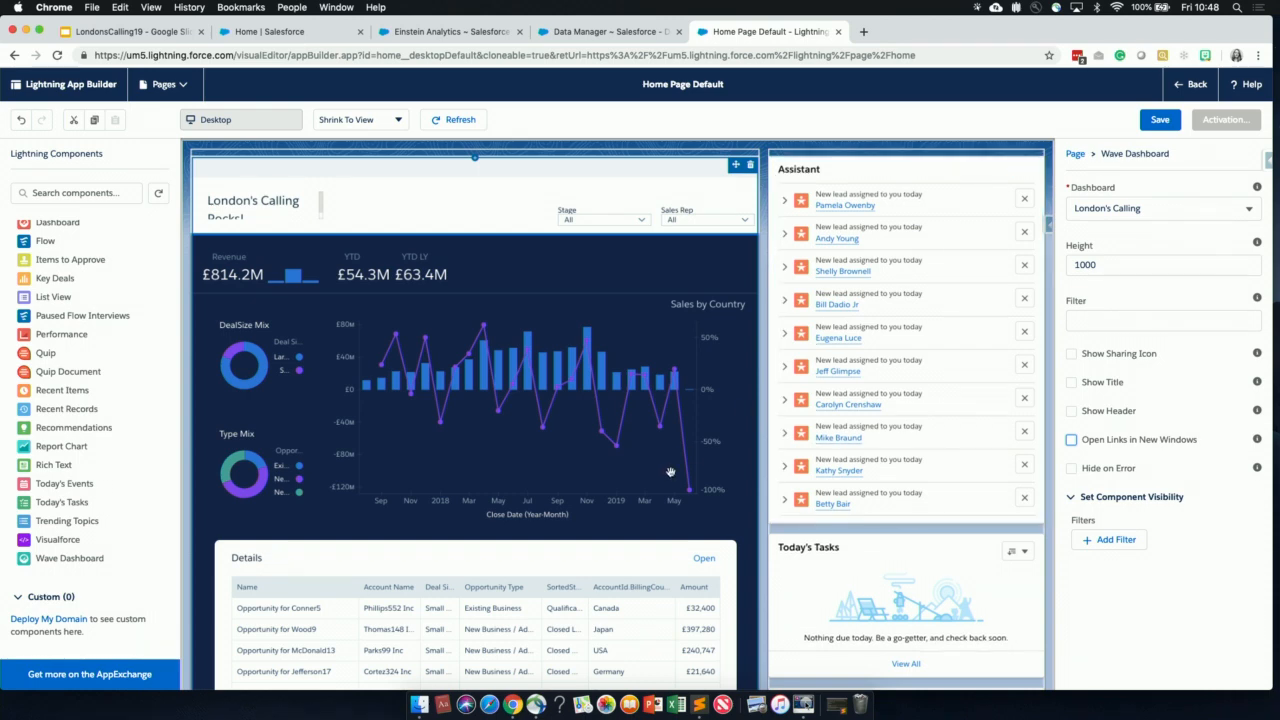
scroll(550, 526, "down", 3)
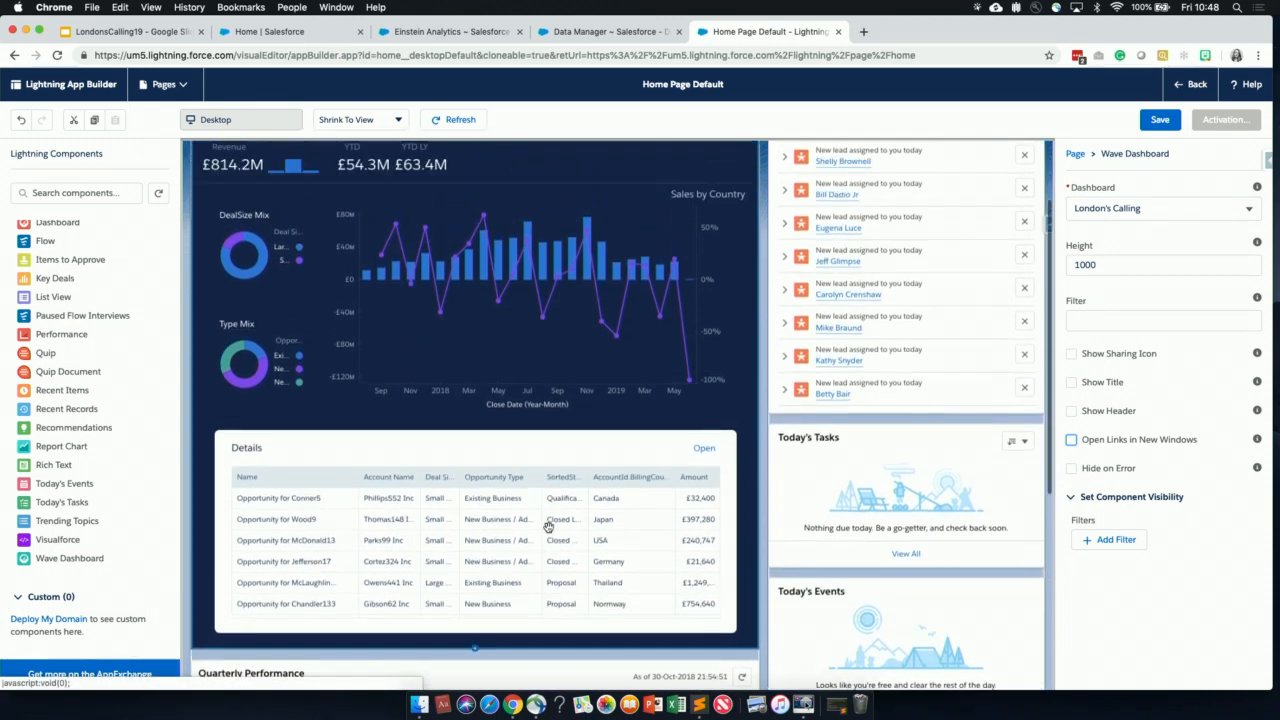
scroll(548, 527, "up", 3)
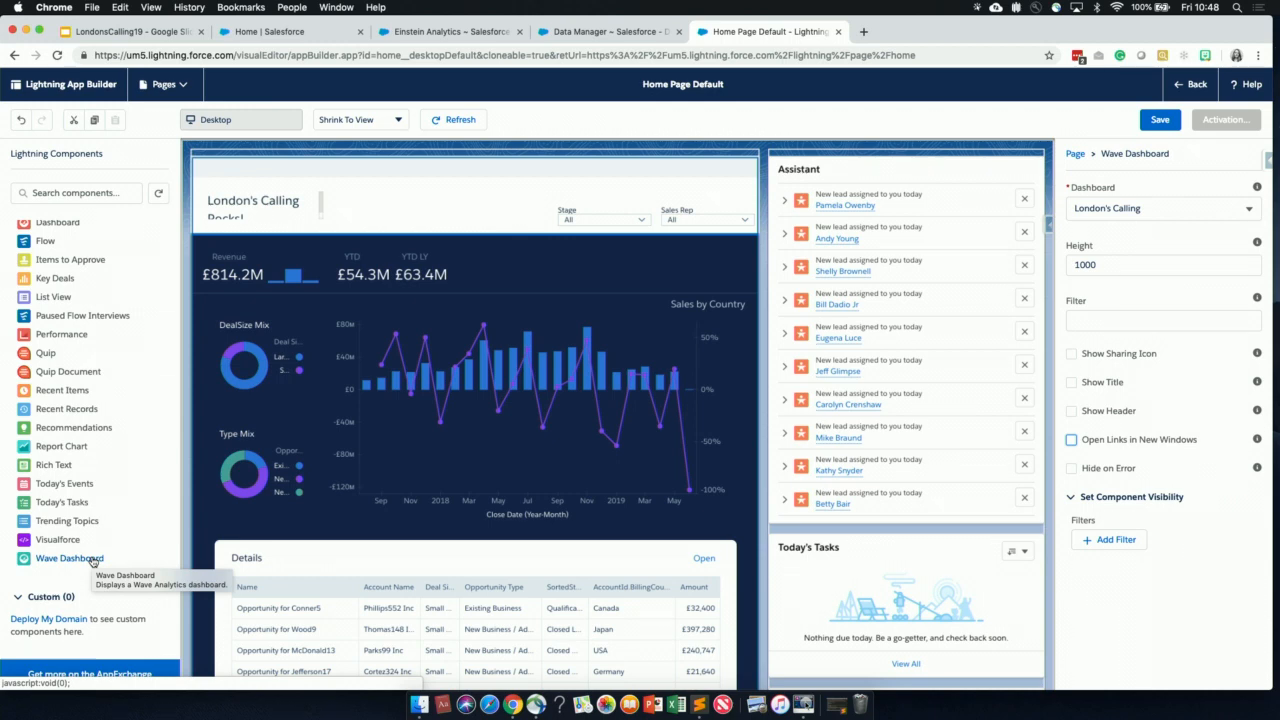
Remove the Quarterly Performance component below the embedded dashboard
scroll(340, 510, "down", 8)
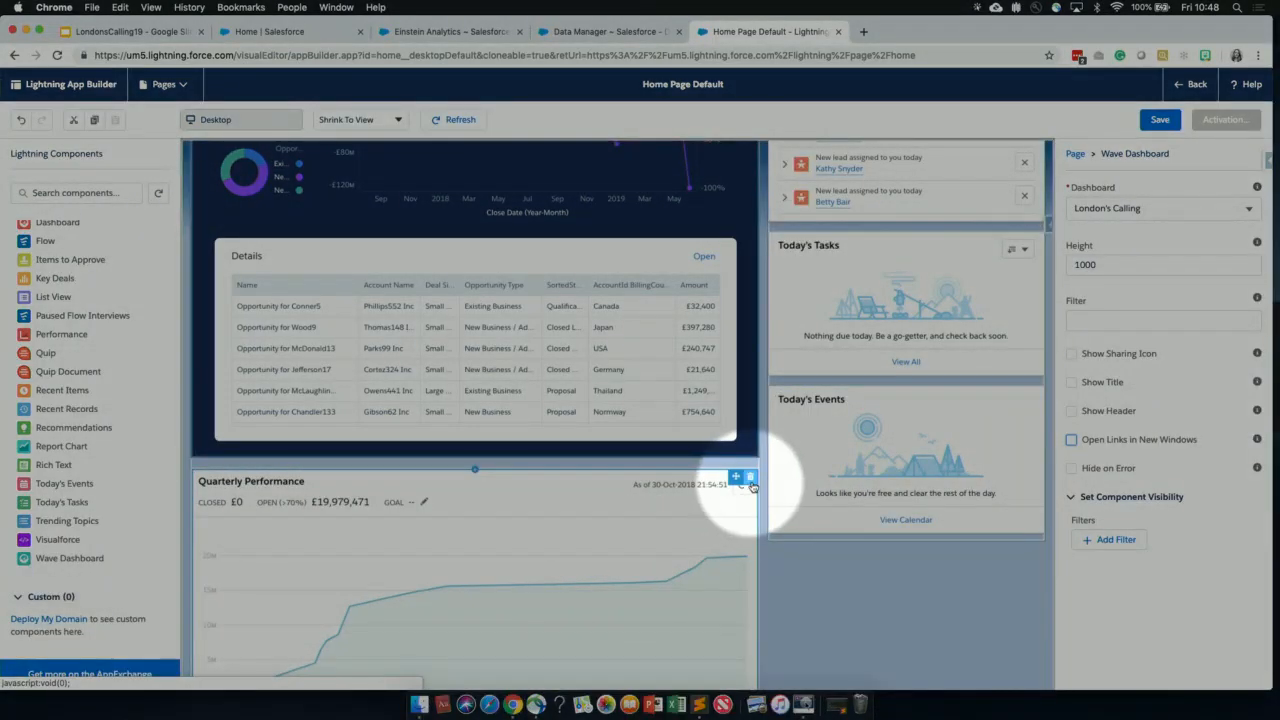
left_click(751, 484)
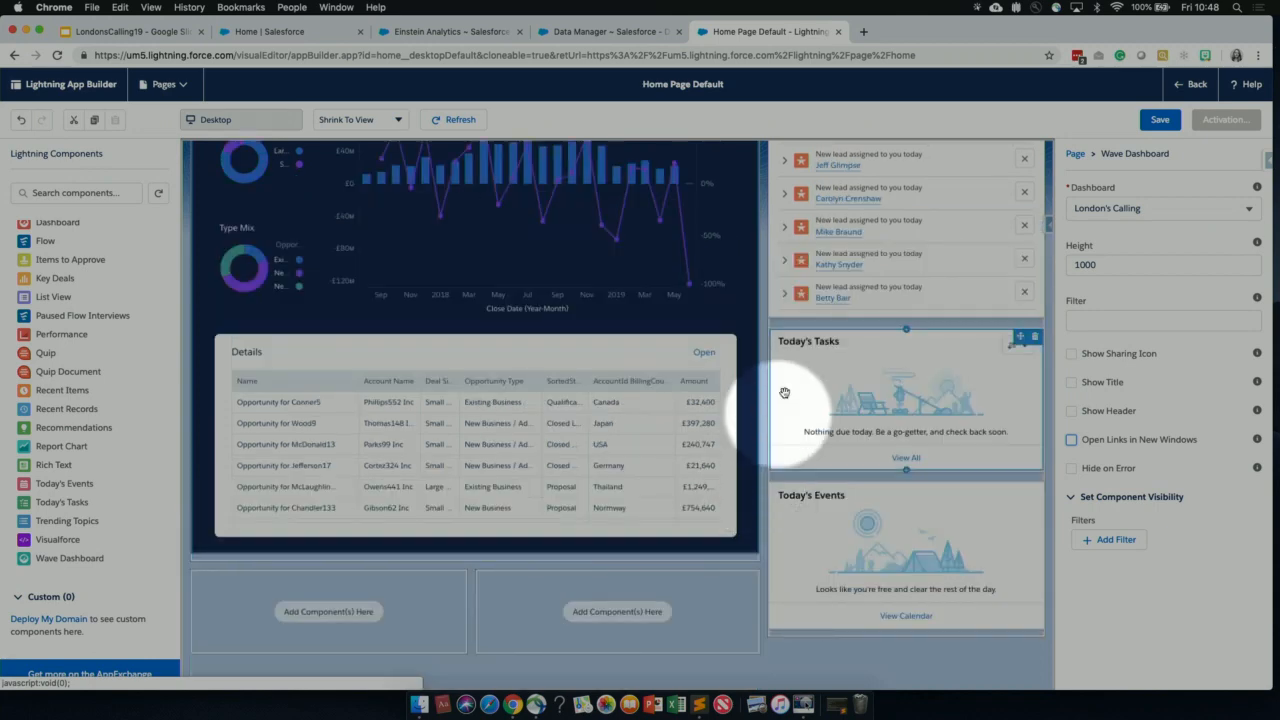
scroll(786, 388, "up", 5)
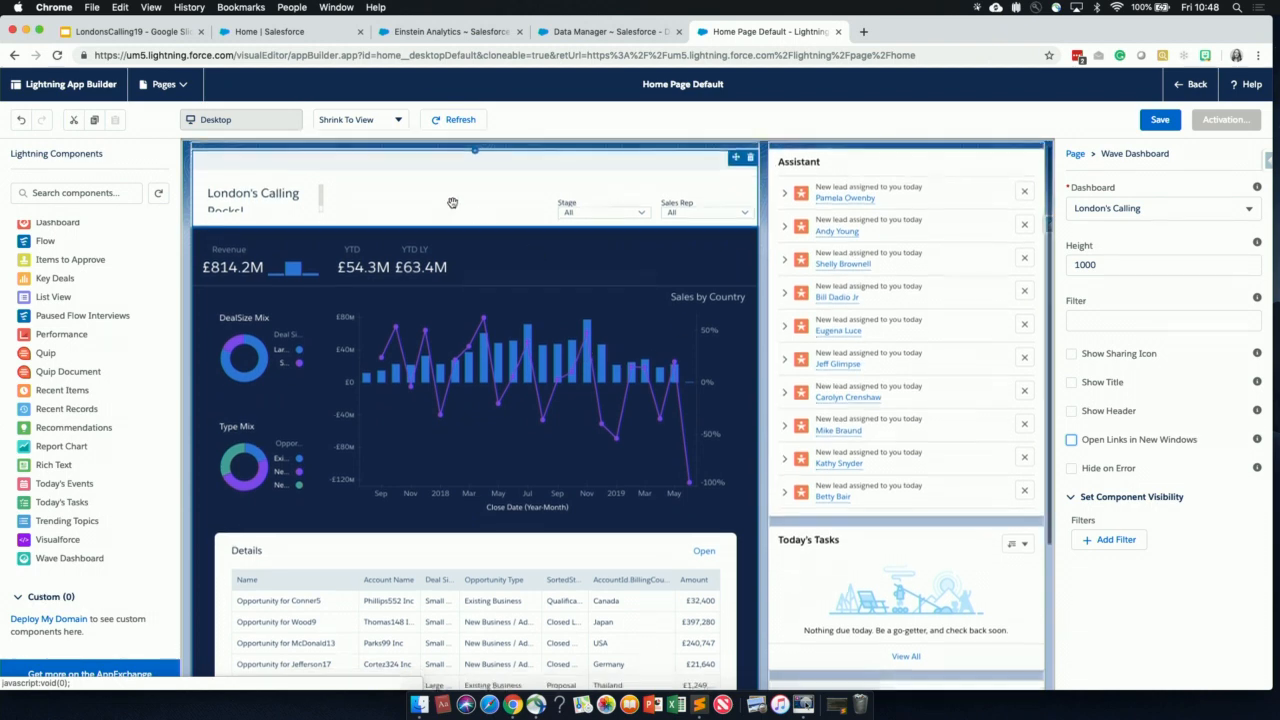
Save the home page and activate it as the org default
left_click(1160, 120)
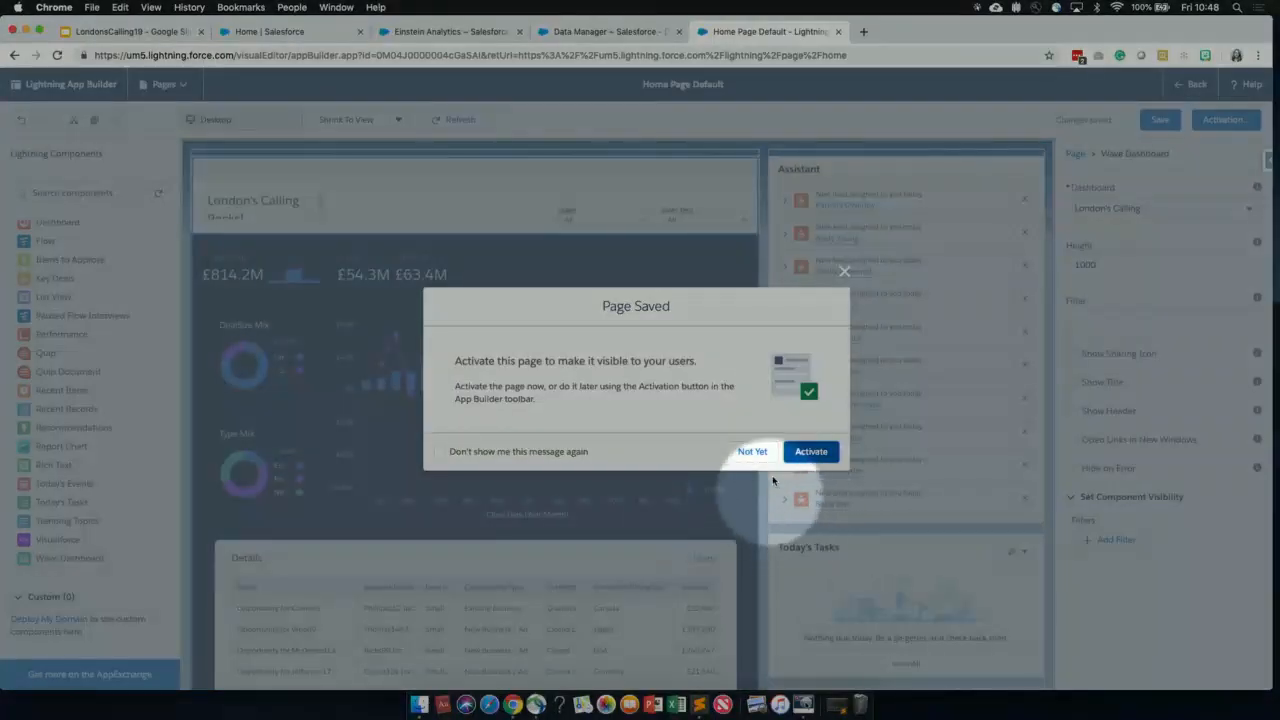
left_click(814, 453)
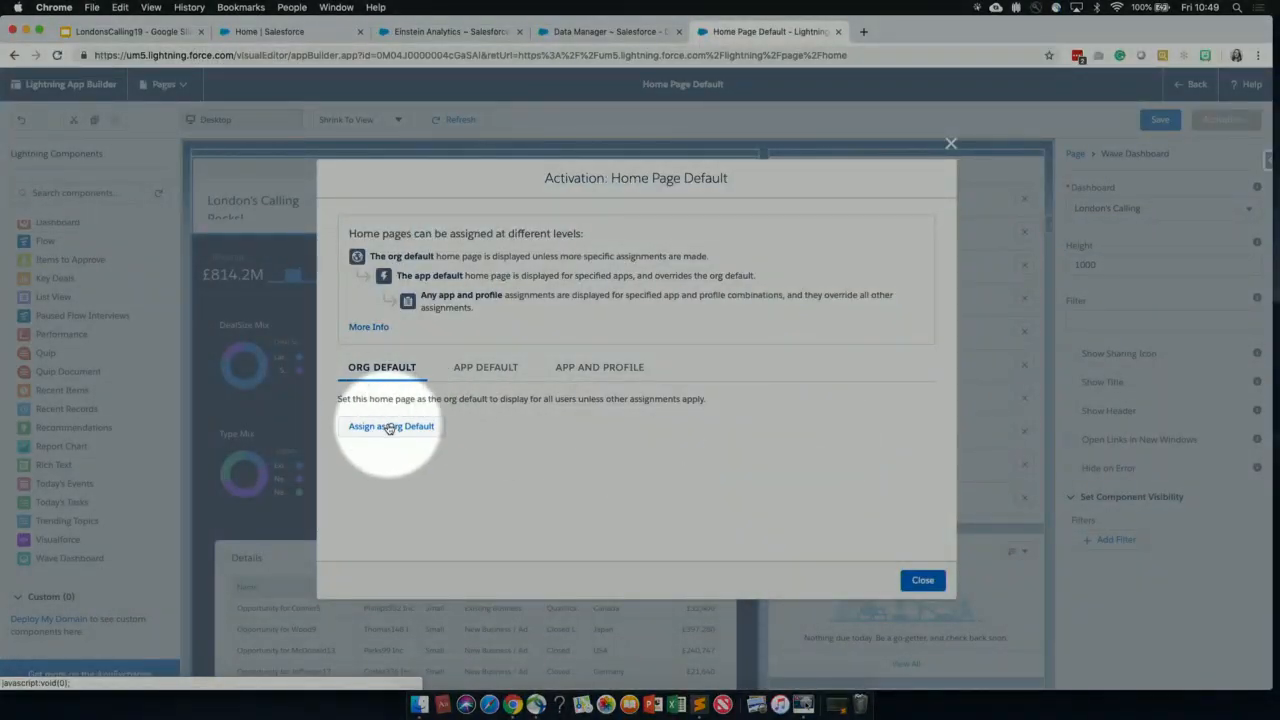
left_click(390, 427)
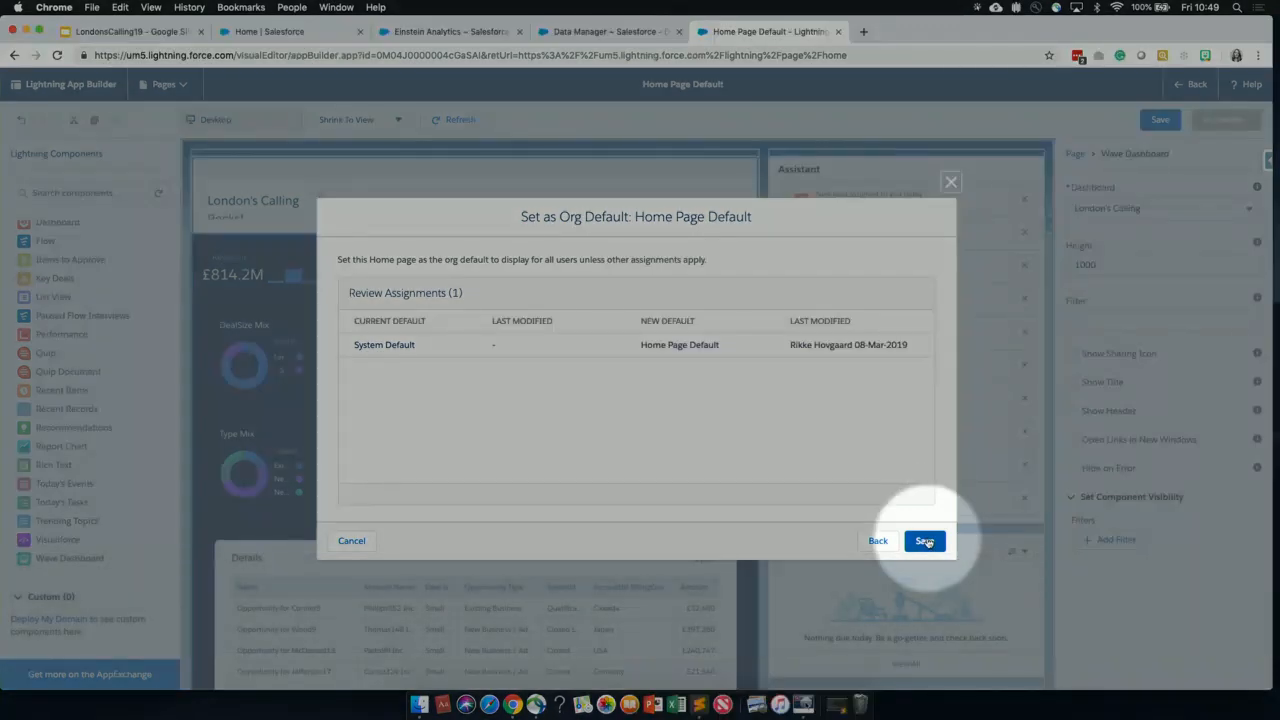
left_click(925, 541)
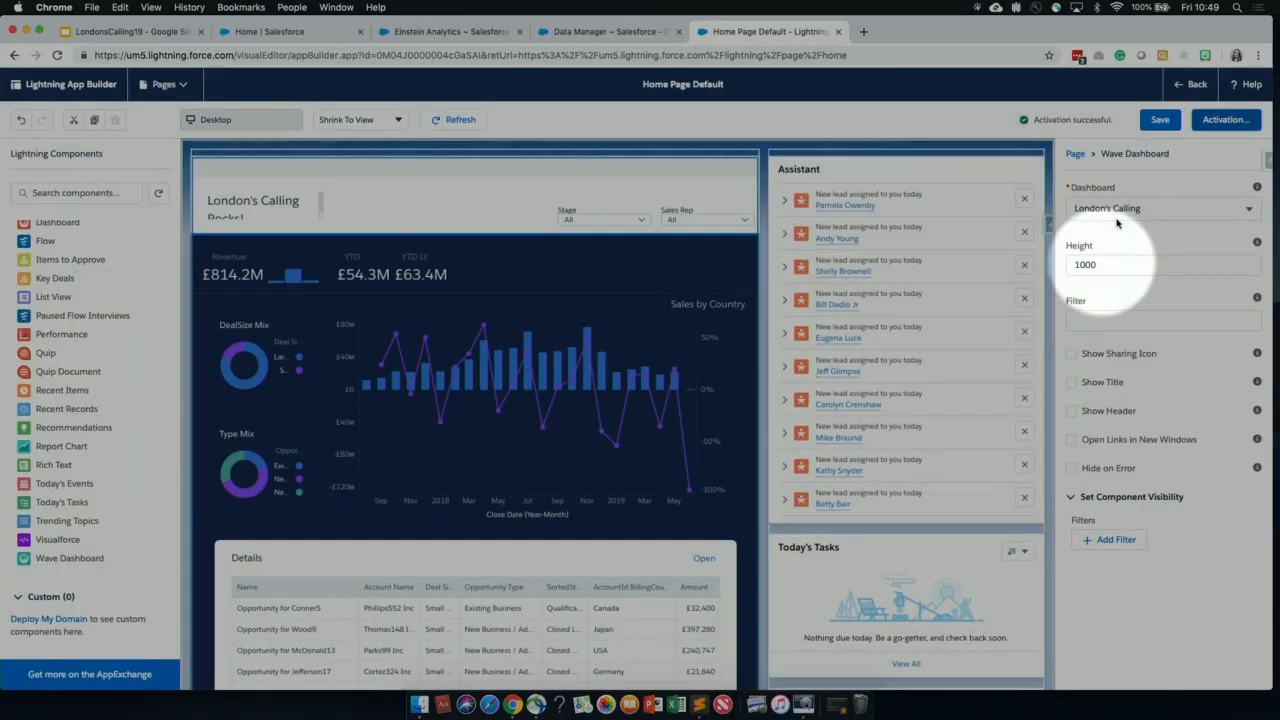
Save the page again, return to the Service app's home page and reload it
left_click(1157, 124)
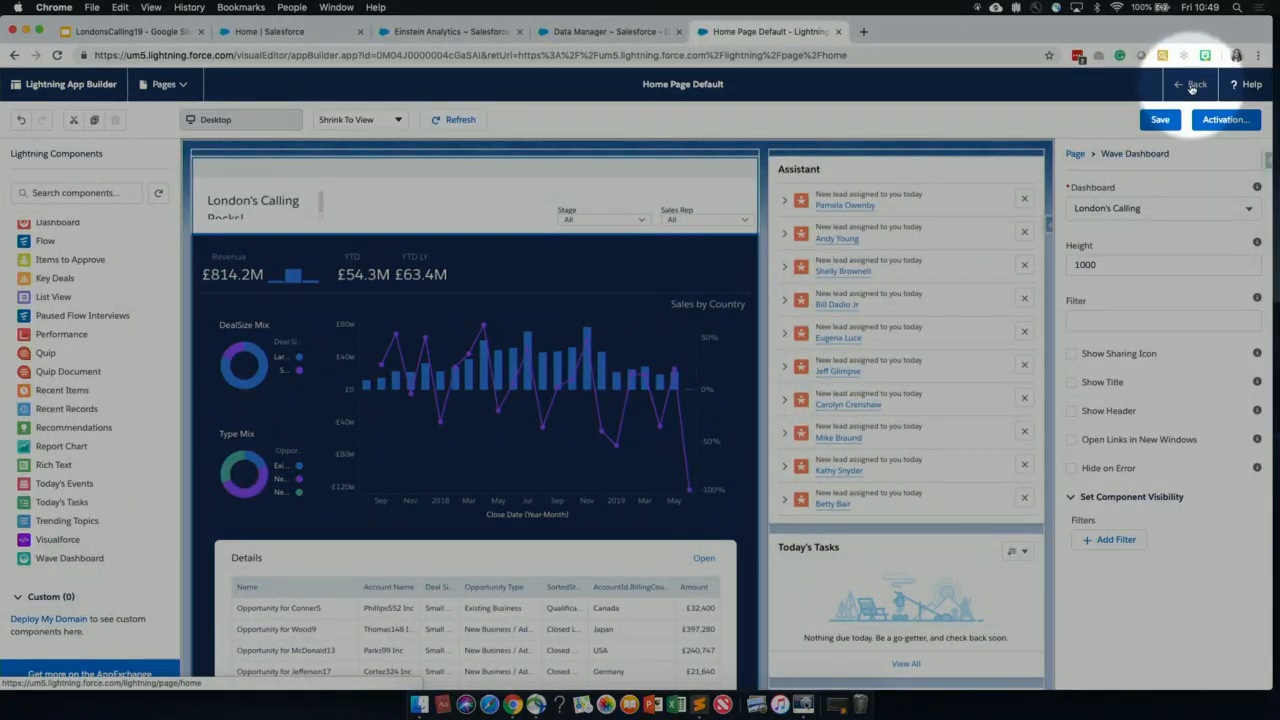
left_click(1192, 86)
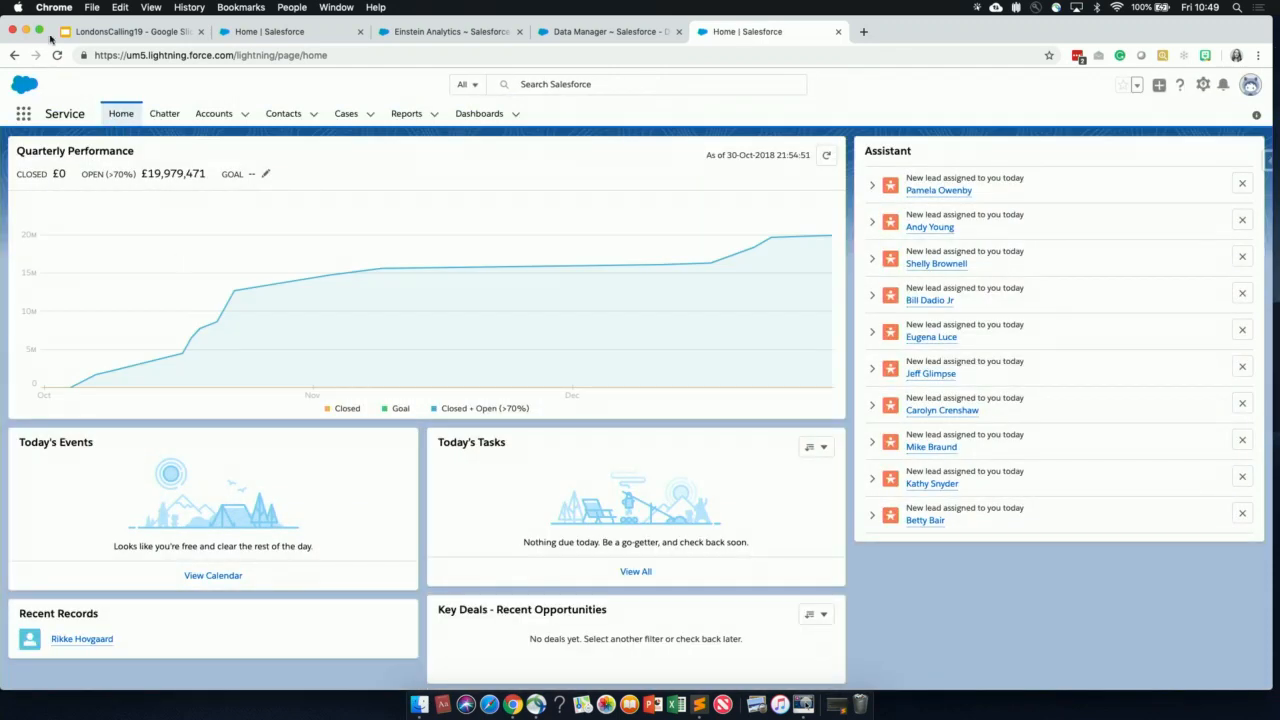
left_click(57, 55)
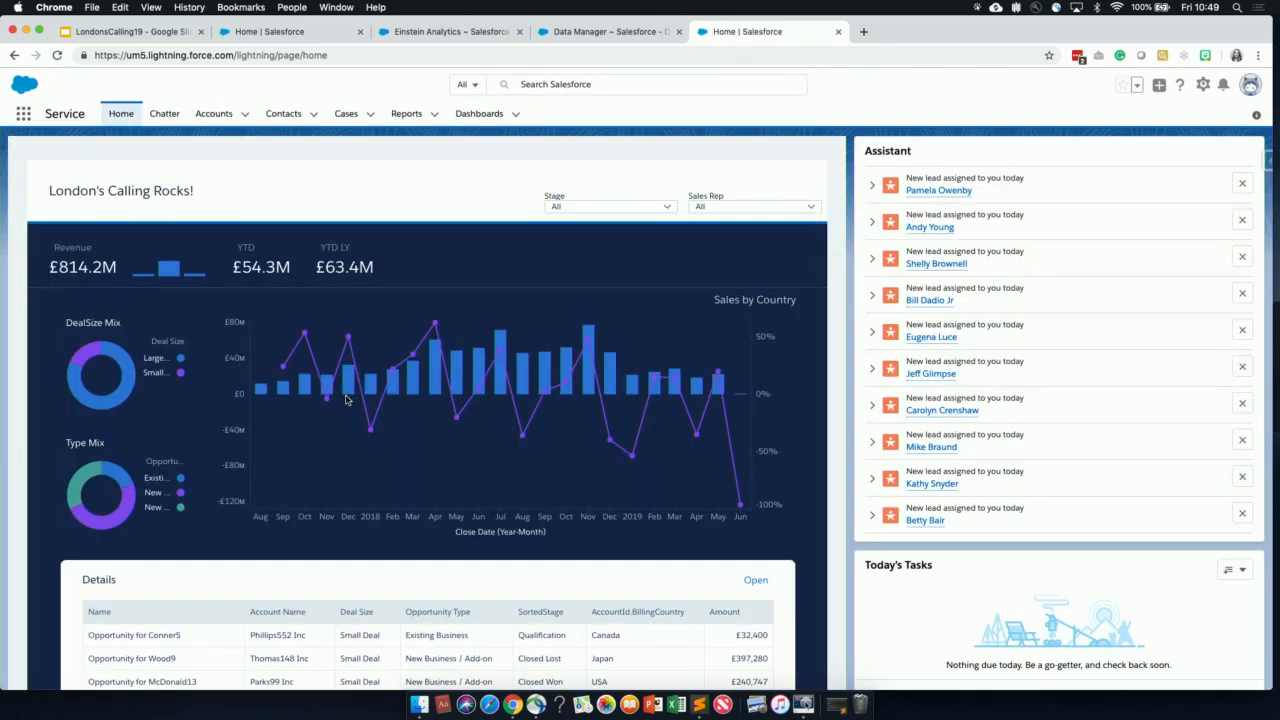
Test the embedded dashboard by filtering on the October 2018 bar in Sales by Country, and clear the selection
scroll(347, 399, "down", 3)
scroll(347, 399, "up", 3)
left_click(566, 378)
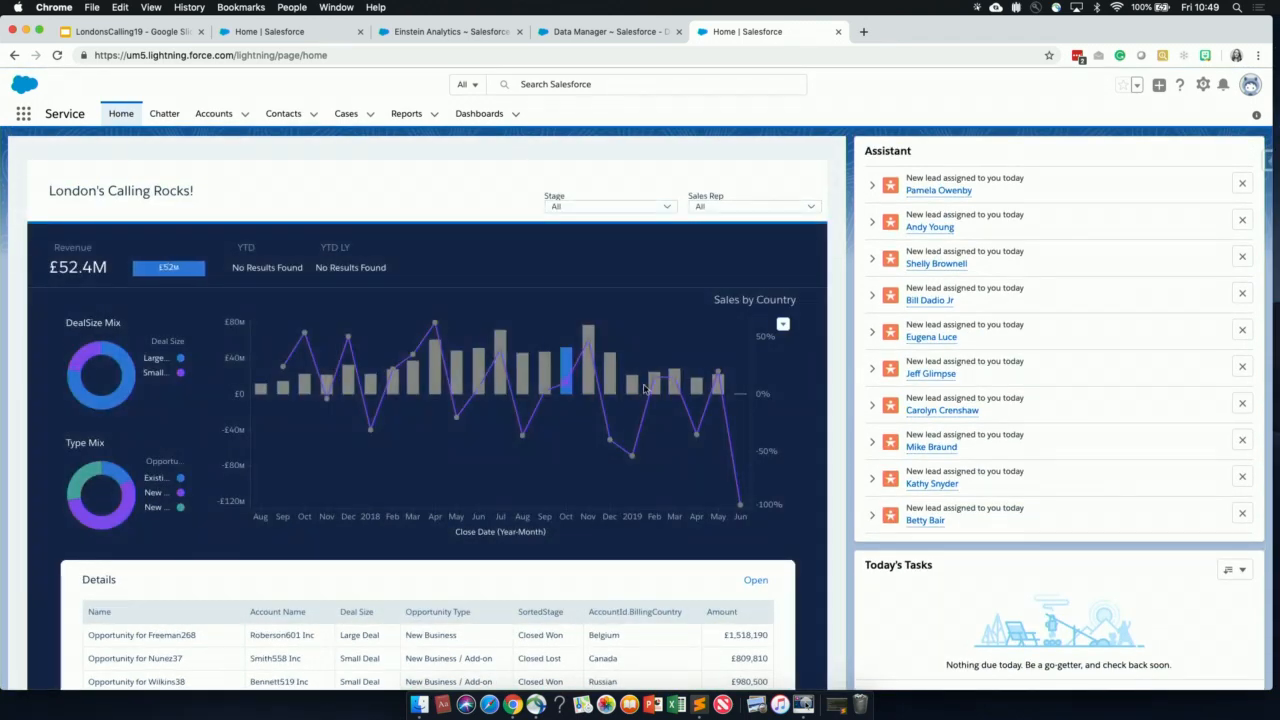
left_click(645, 388)
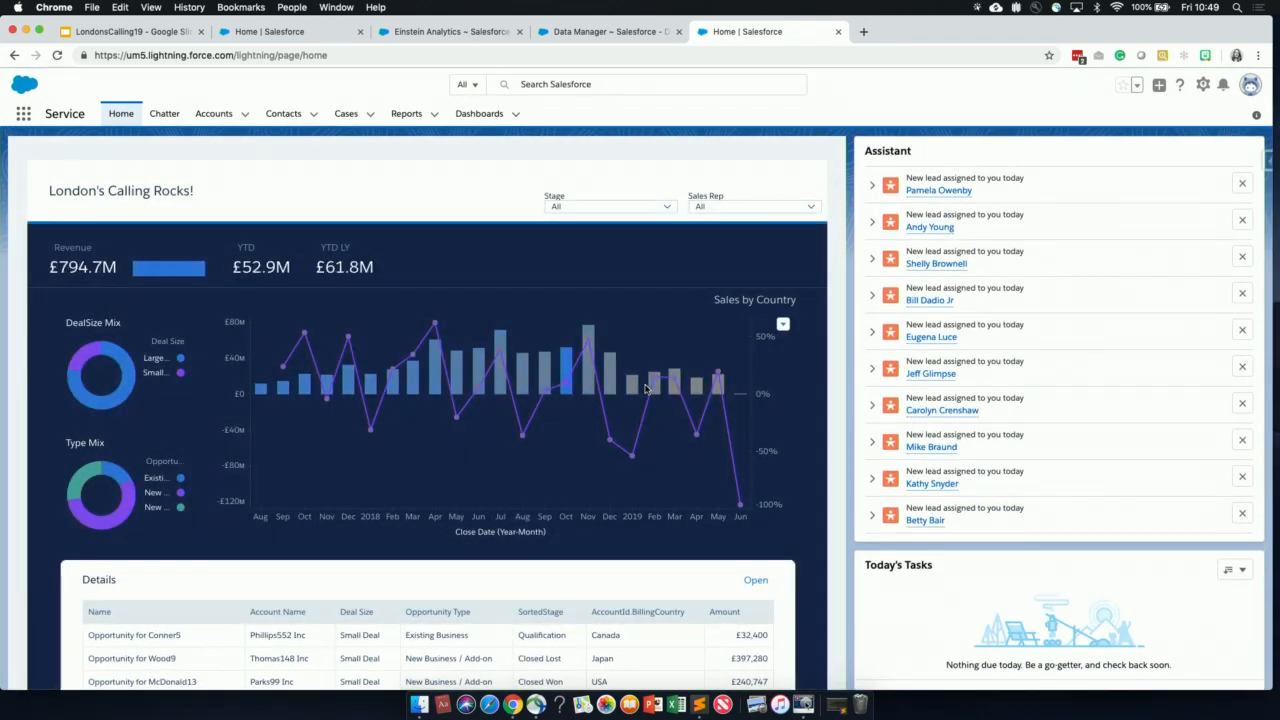
Expand the dashboard's Details table and check the record actions available for the first opportunity
left_click(757, 584)
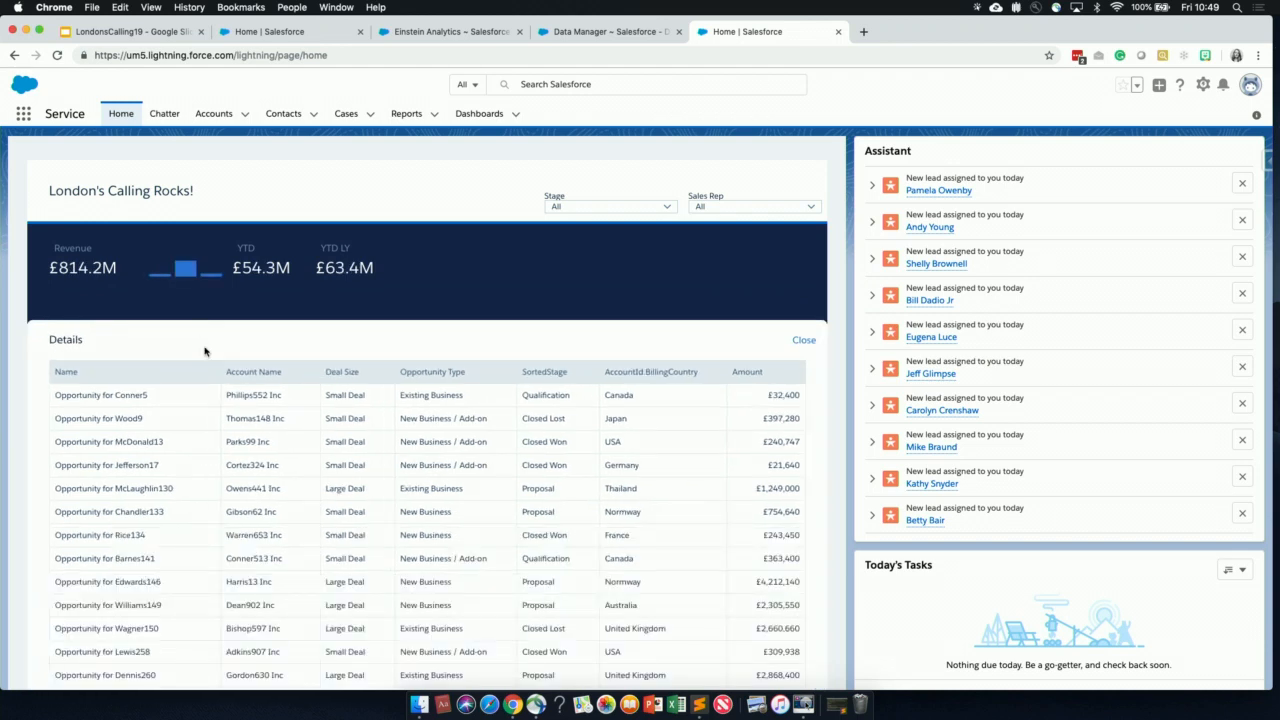
left_click(212, 399)
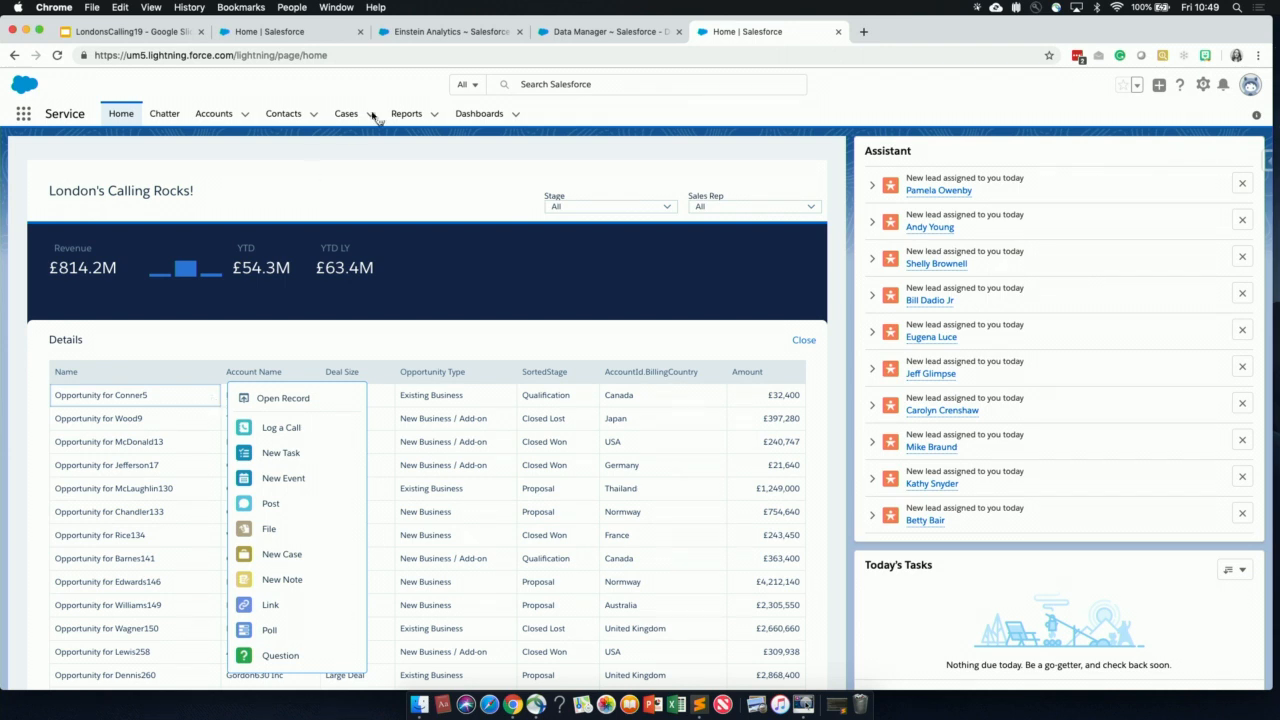
left_click(392, 165)
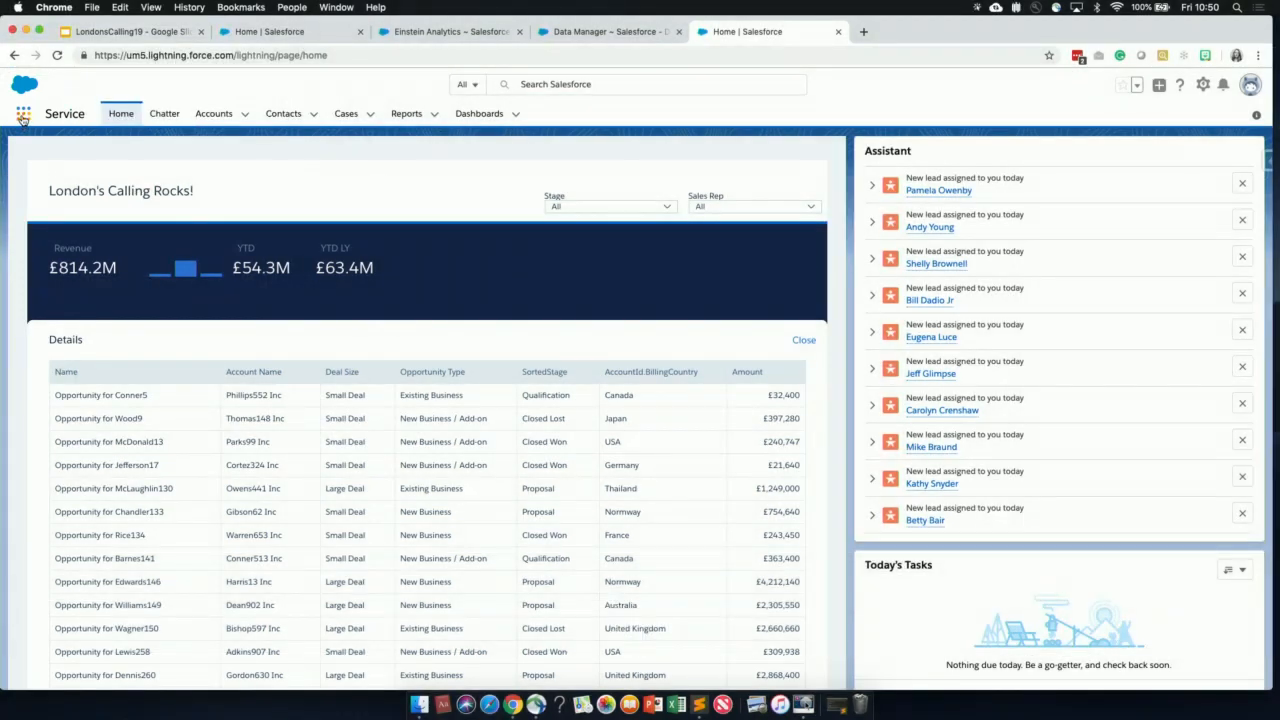
Switch to Analytics Studio and open its Data Manager
left_click(23, 116)
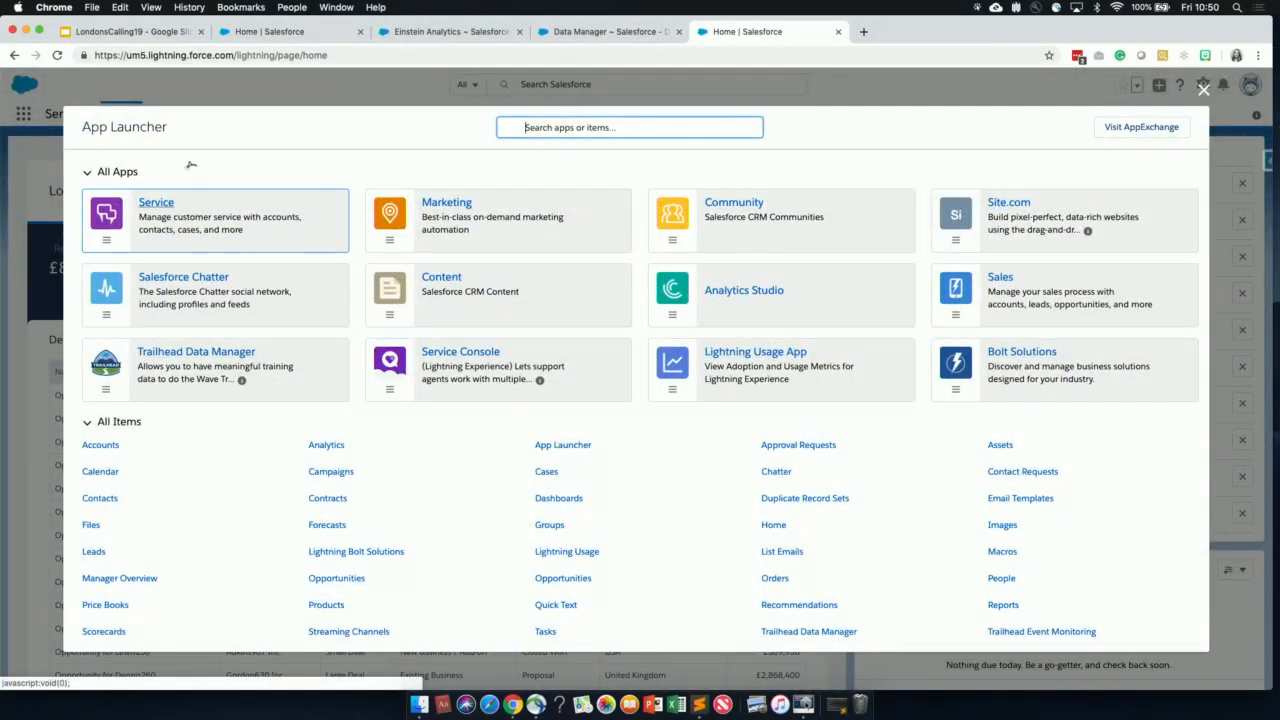
left_click(757, 315)
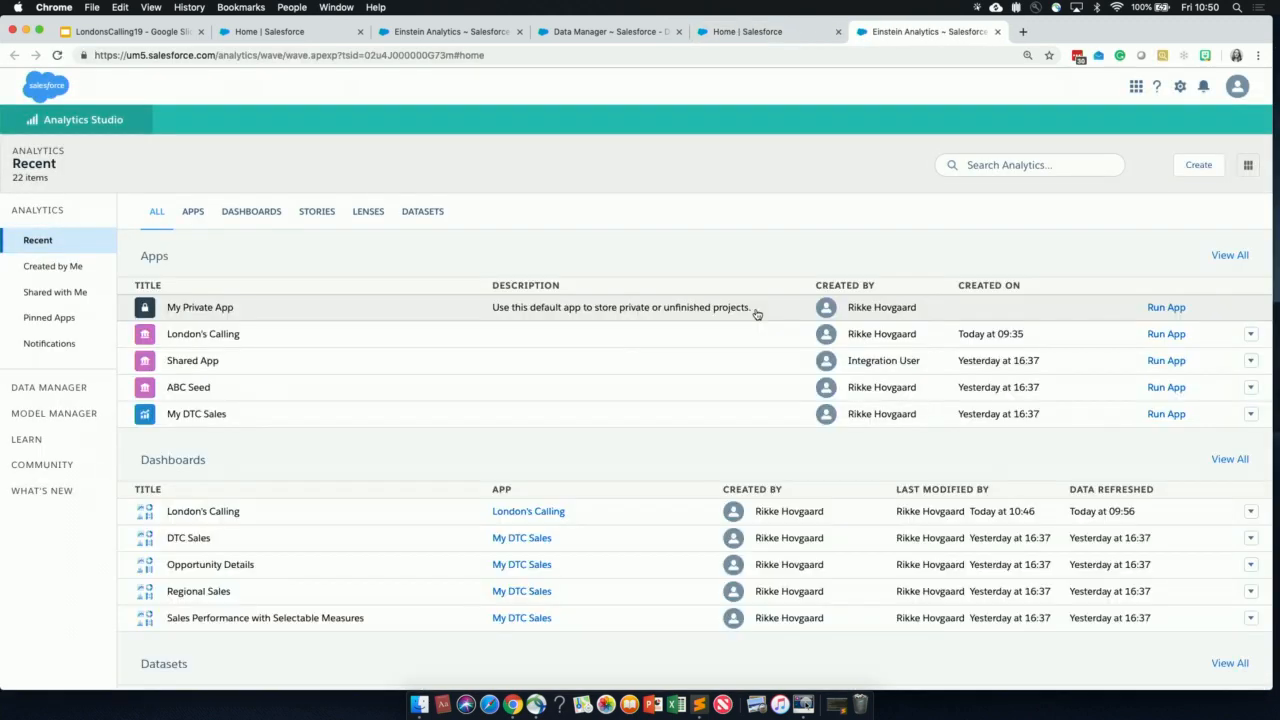
key("F1")
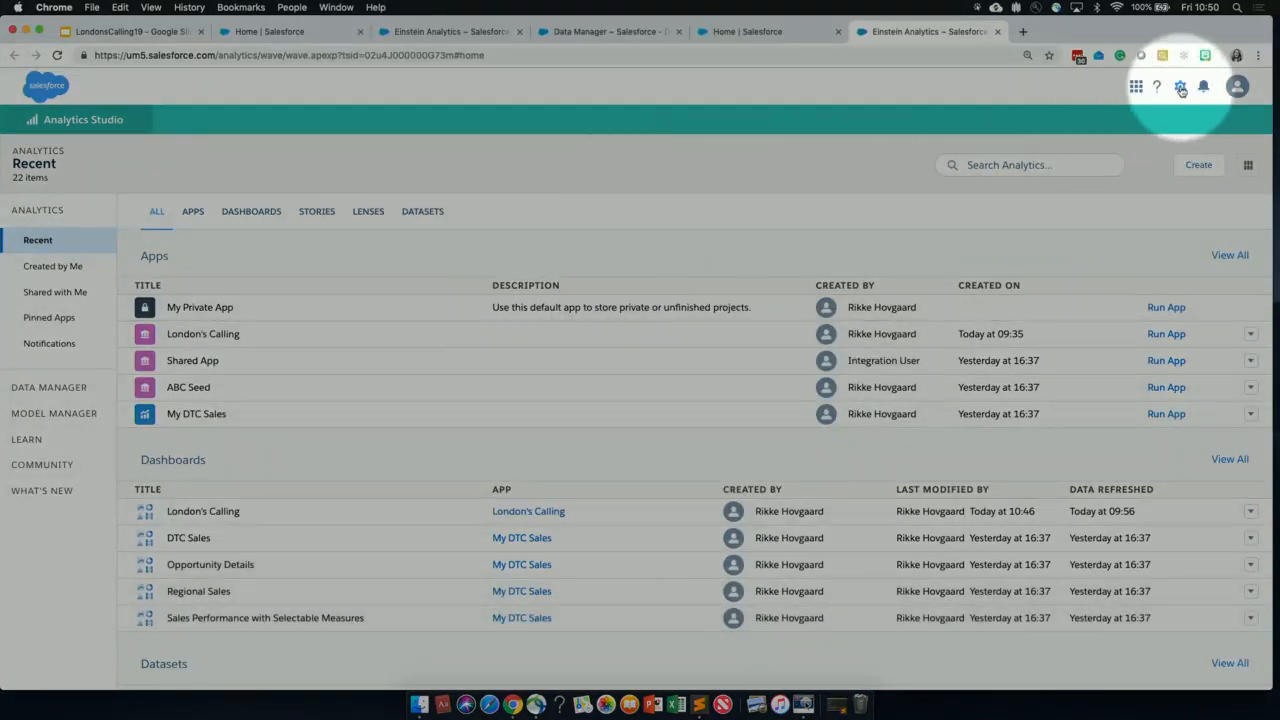
key("F1")
key("F1")
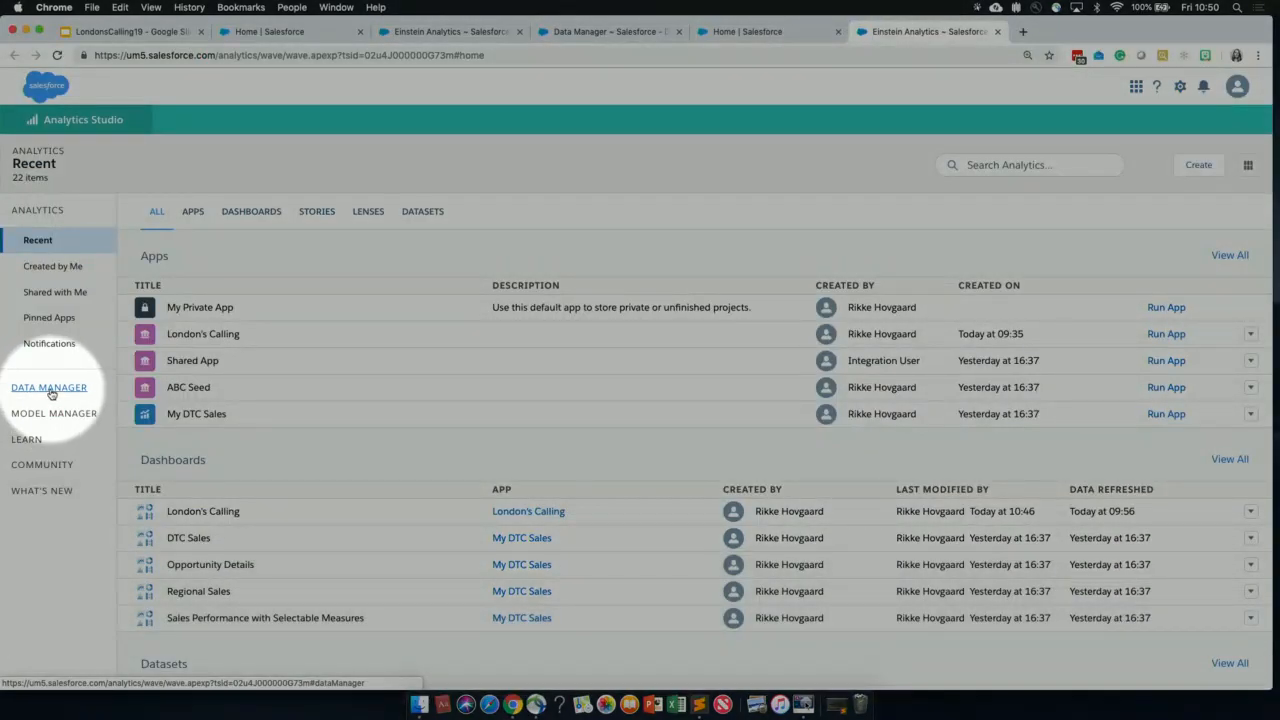
left_click(50, 390)
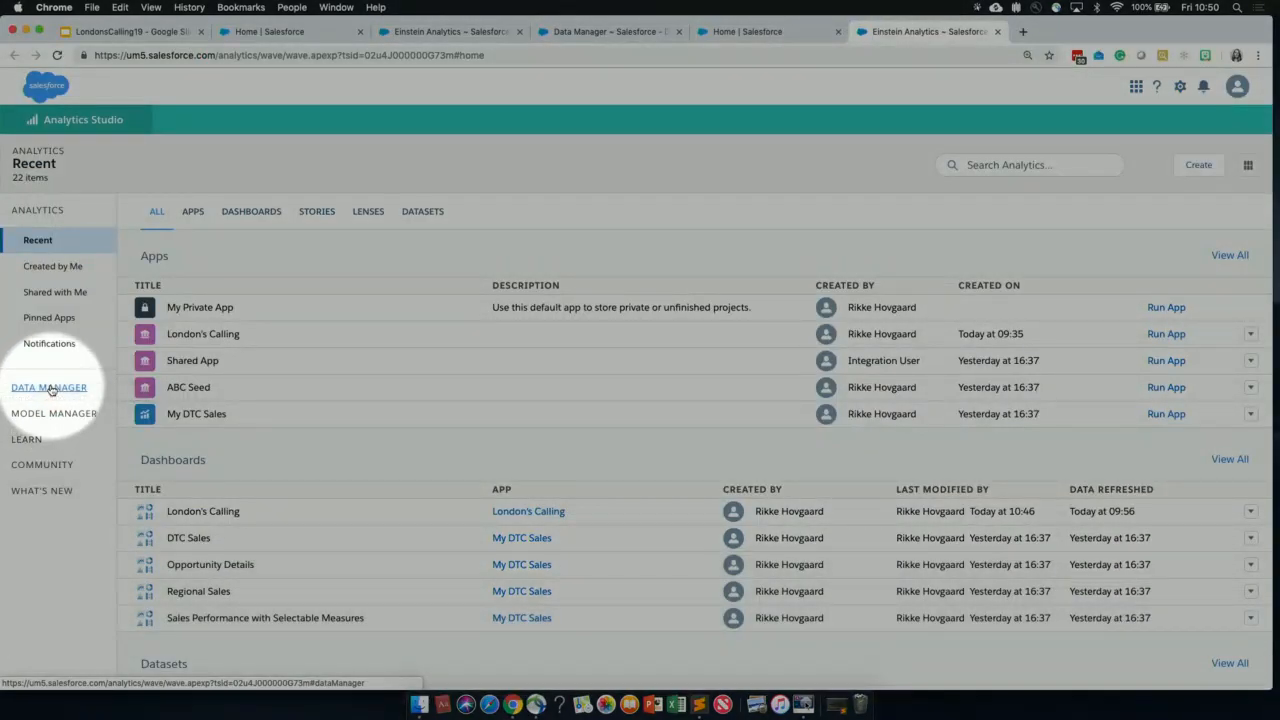
key("F1")
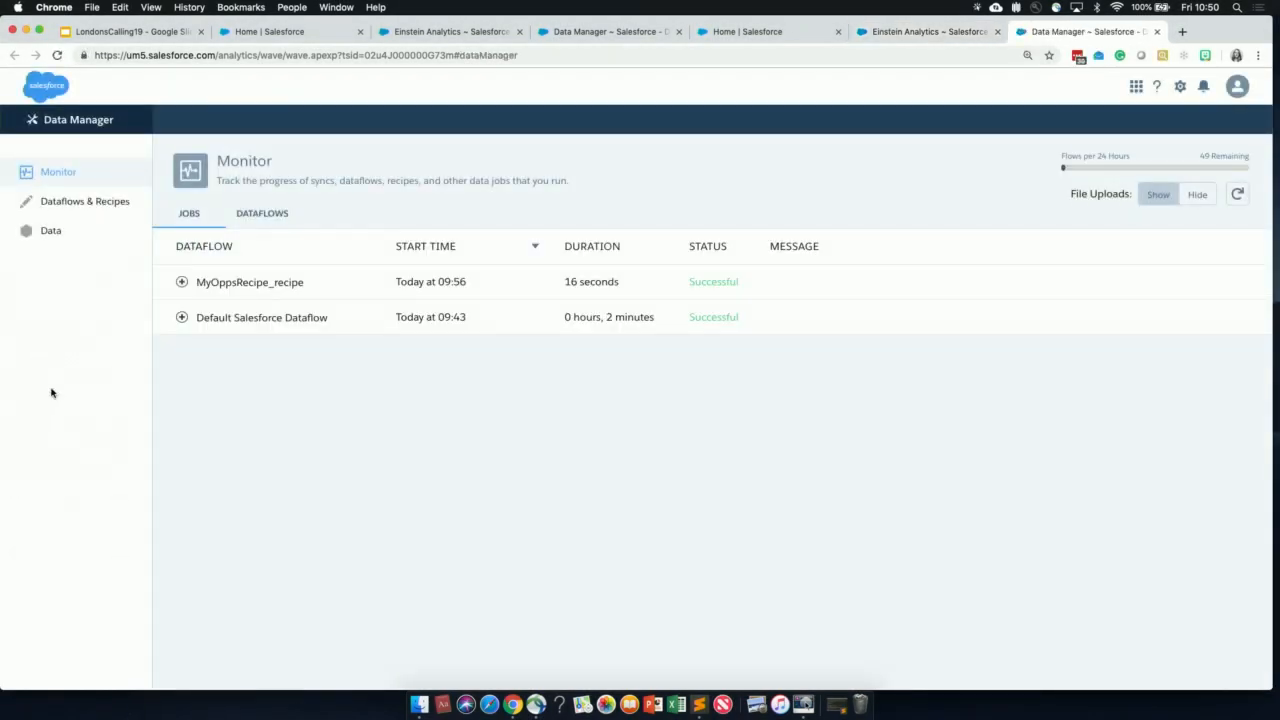
key("F1")
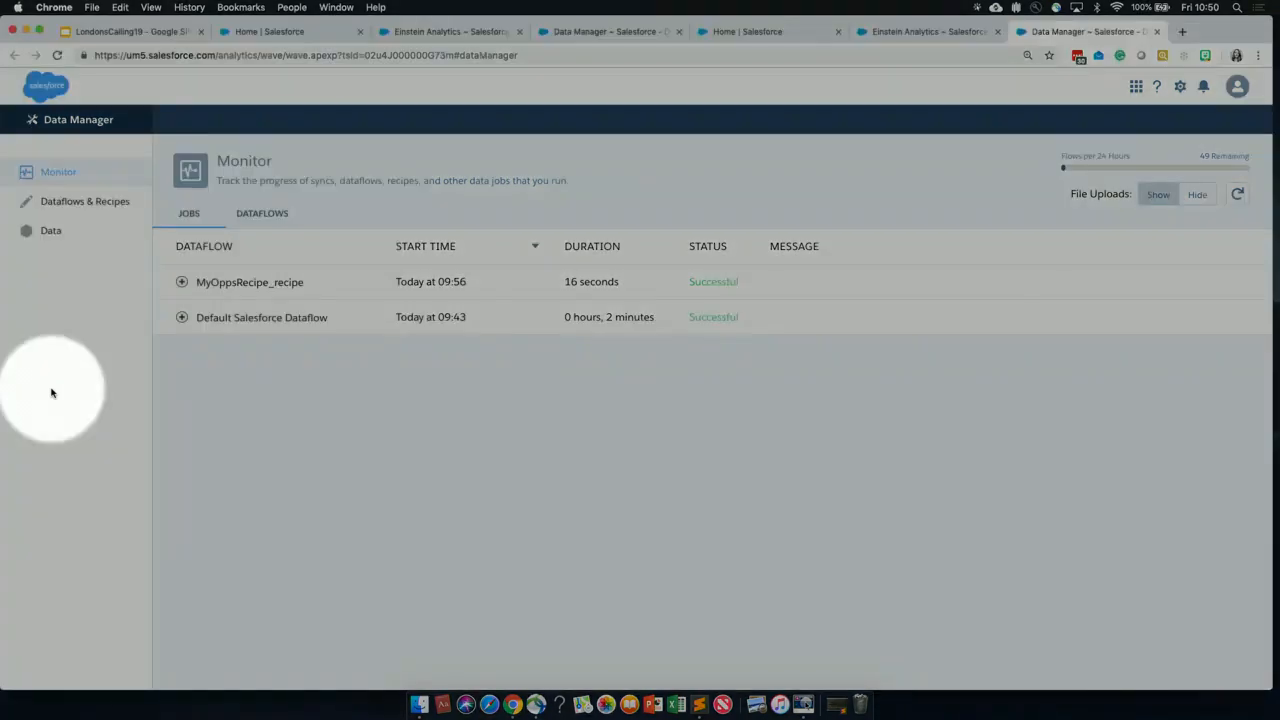
Open the Default Salesforce Dataflow for editing
left_click(80, 205)
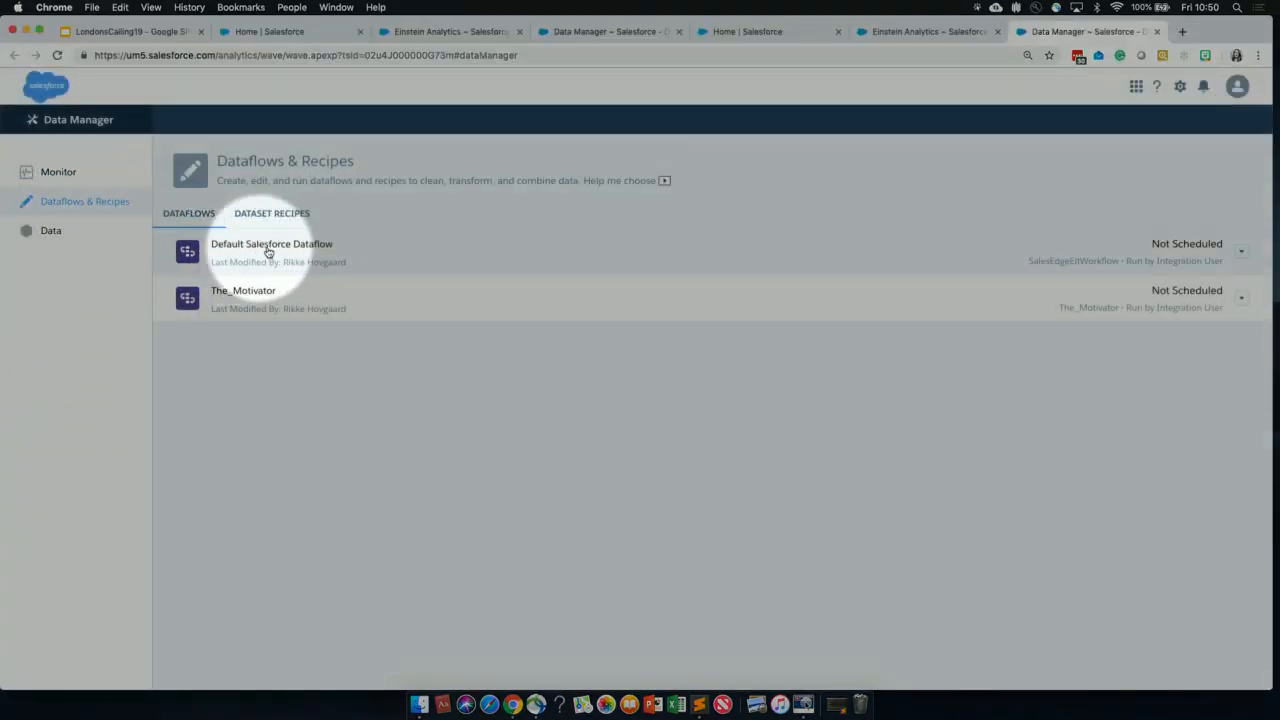
key("F1")
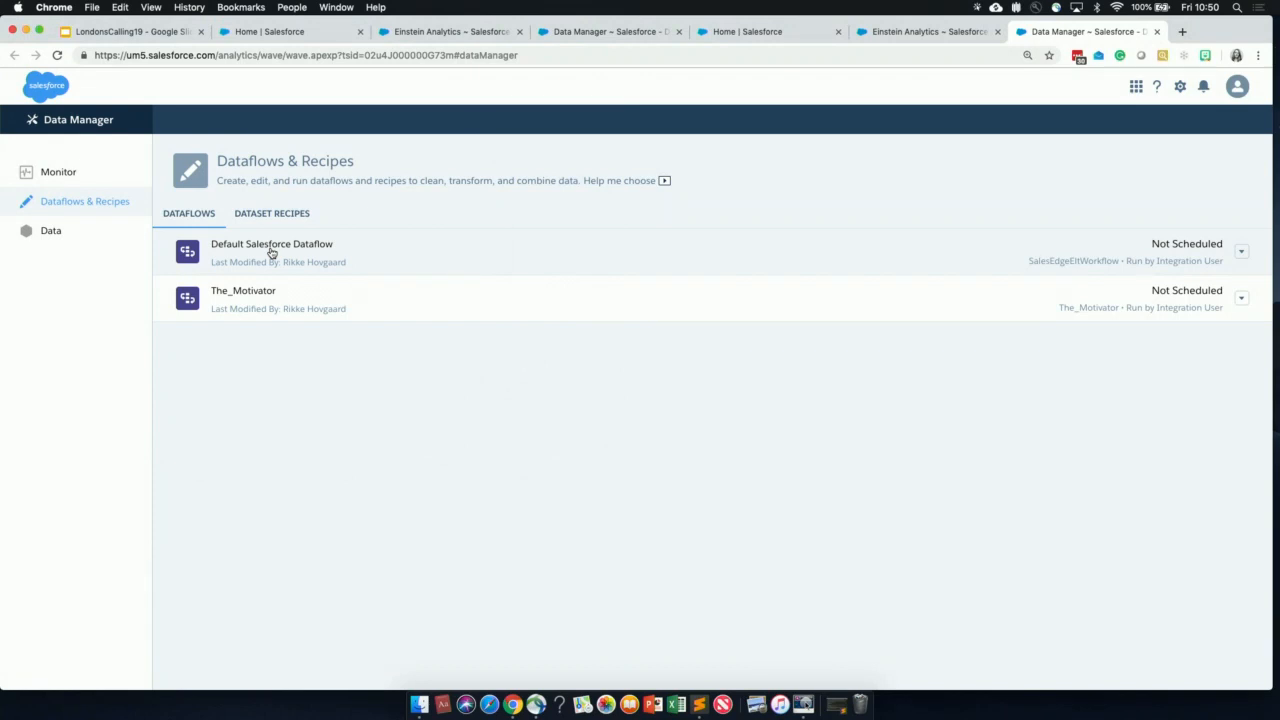
left_click(271, 250)
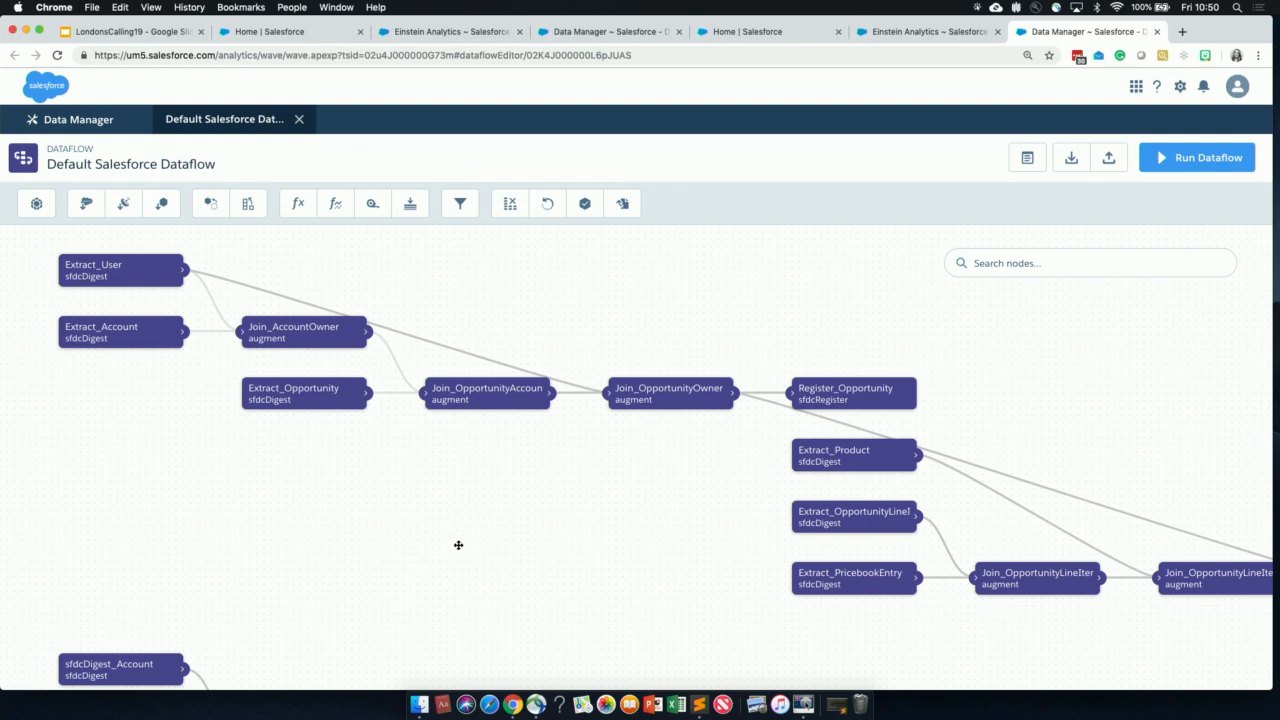
Start a computeExpression node named CE with augment_User from the MyOpps branch as its source
scroll(458, 545, "down", 4)
scroll(583, 437, "down", 2)
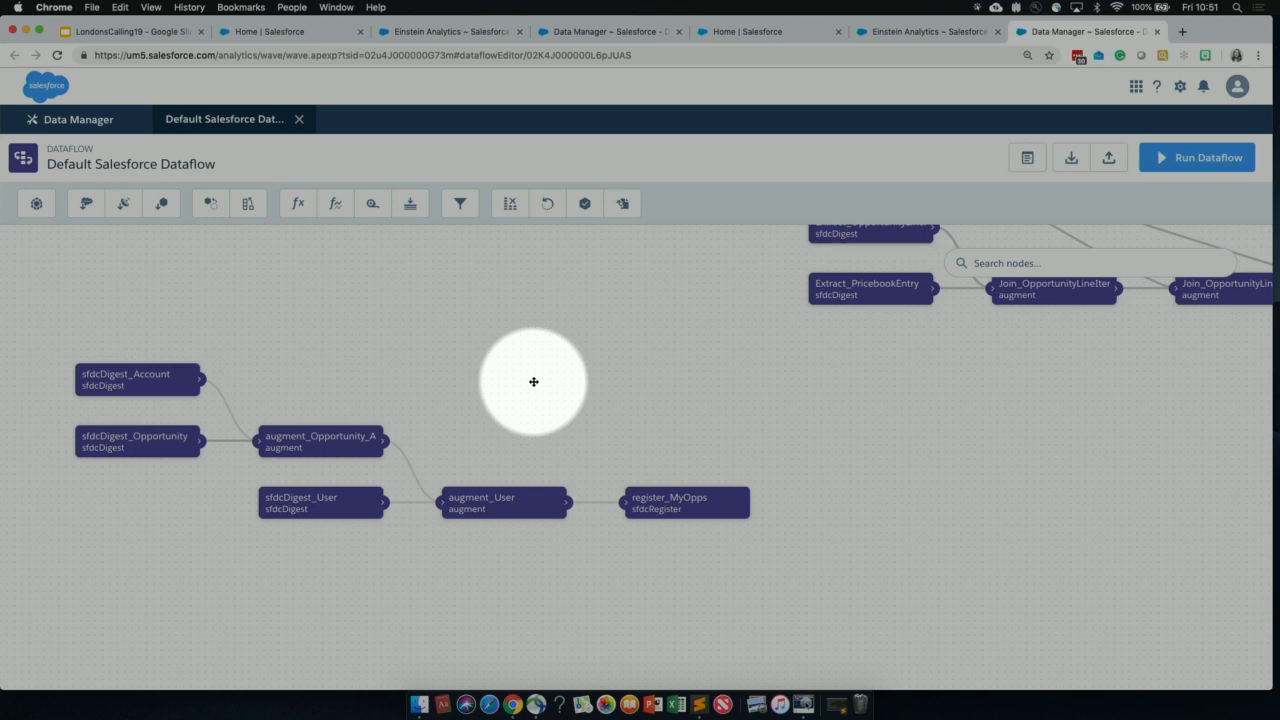
key("F1")
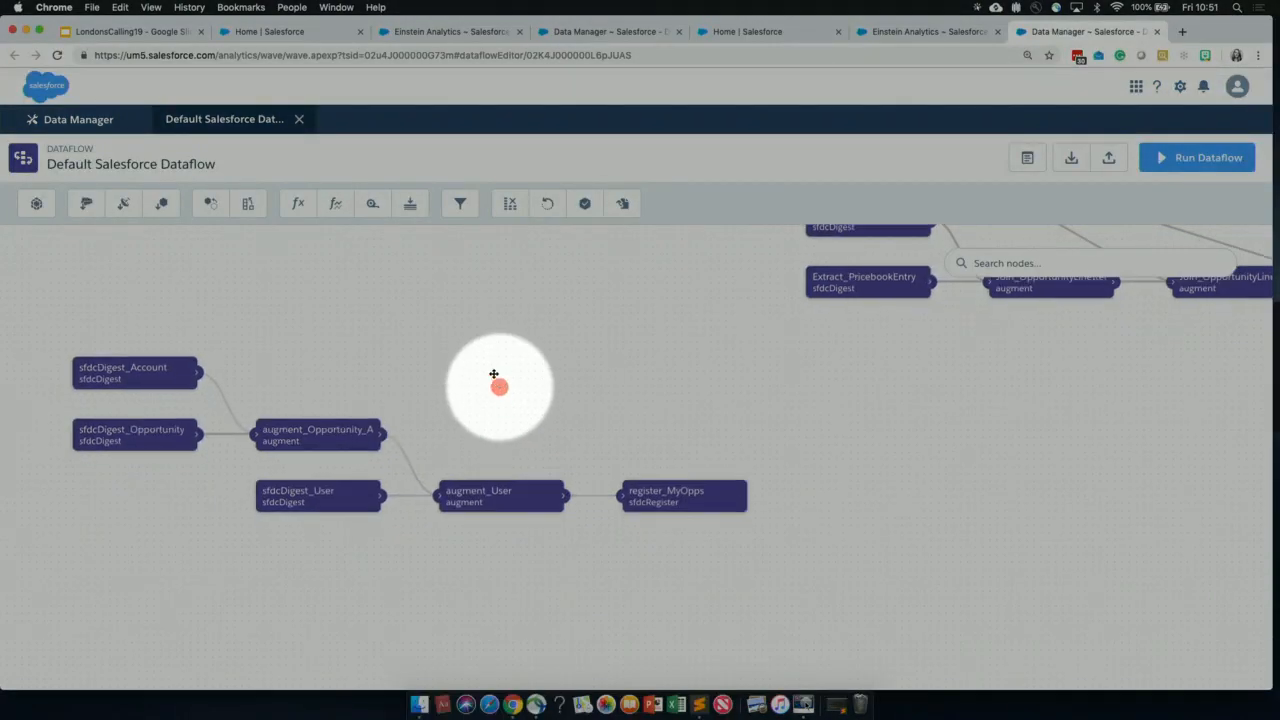
left_click_drag(497, 380, 479, 316)
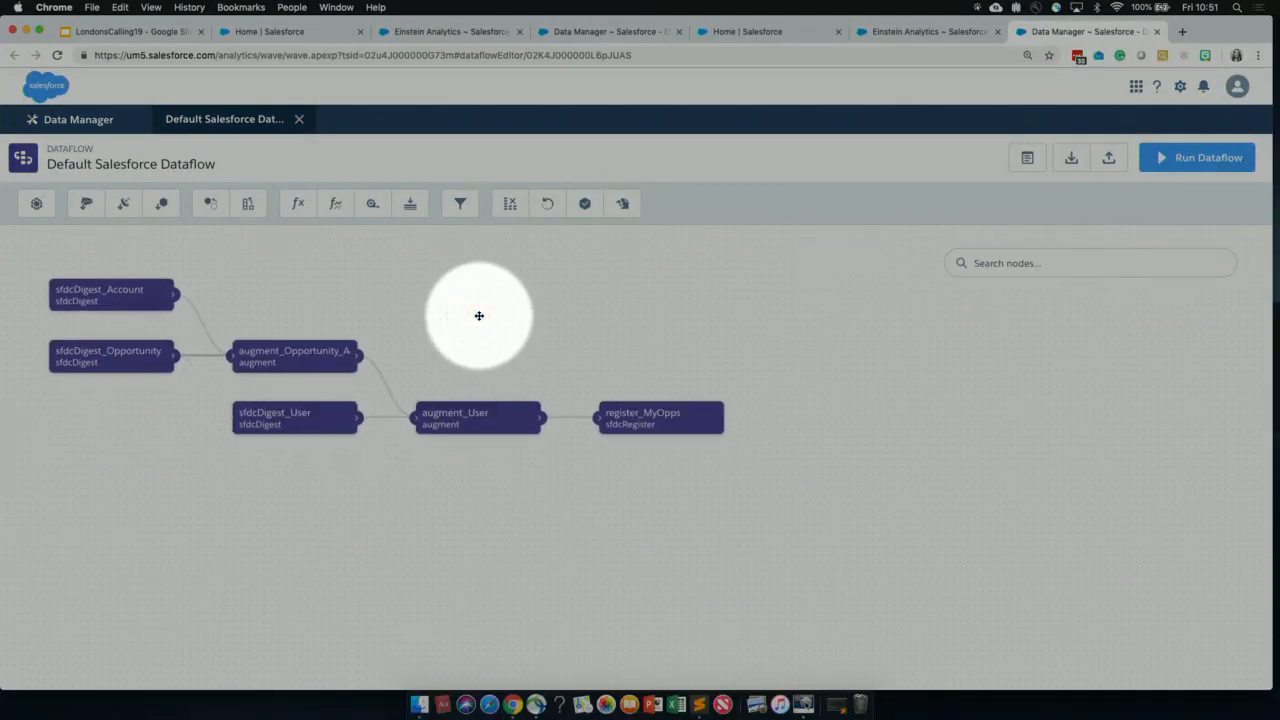
key("F1")
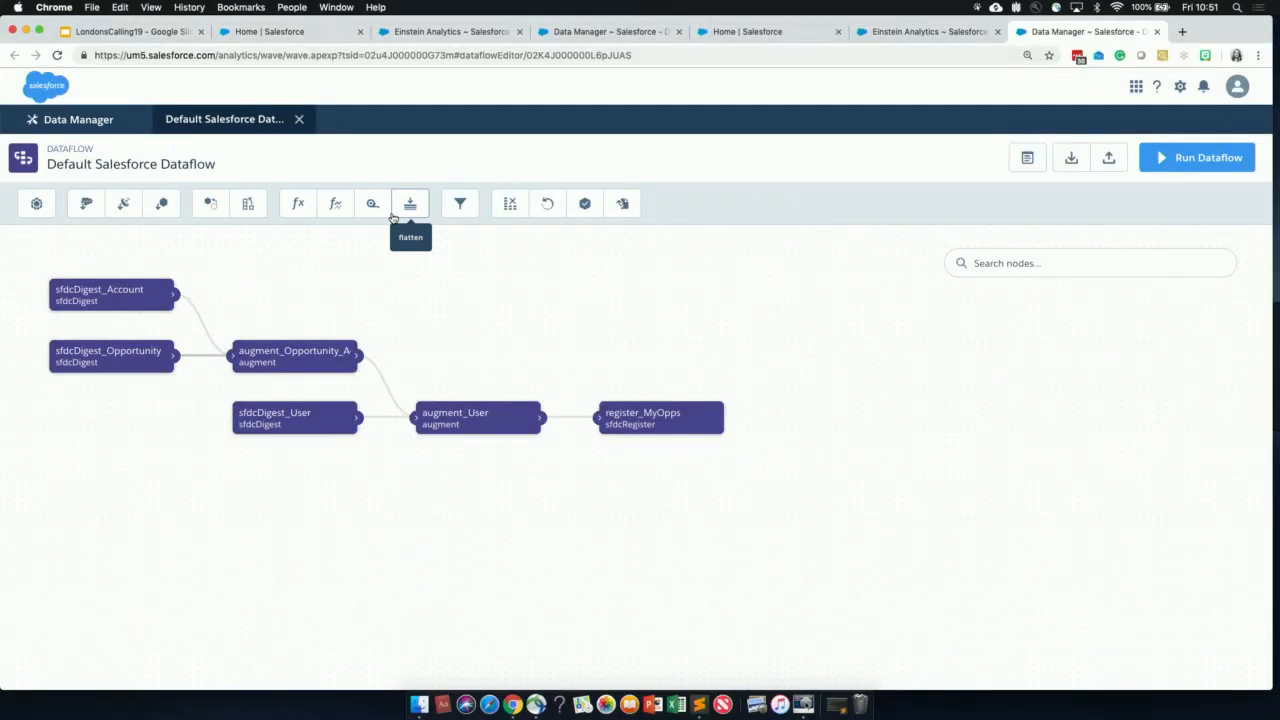
key("F1")
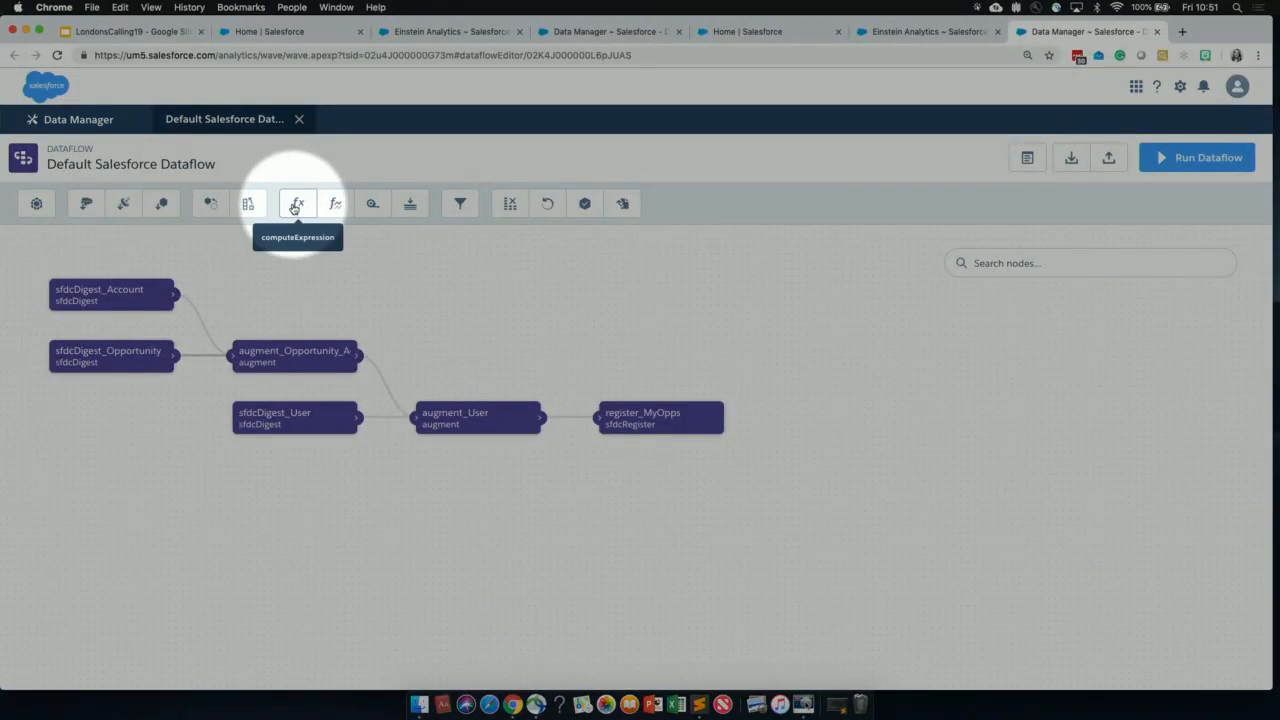
key("F1")
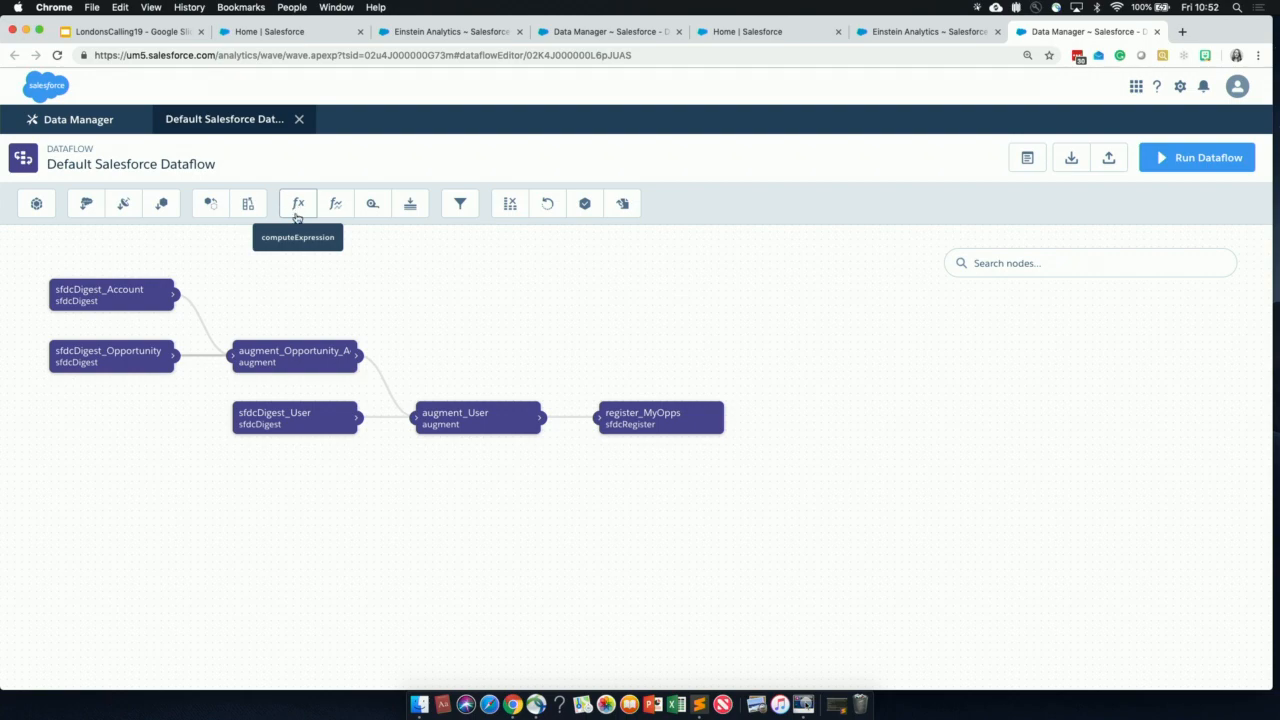
left_click(297, 204)
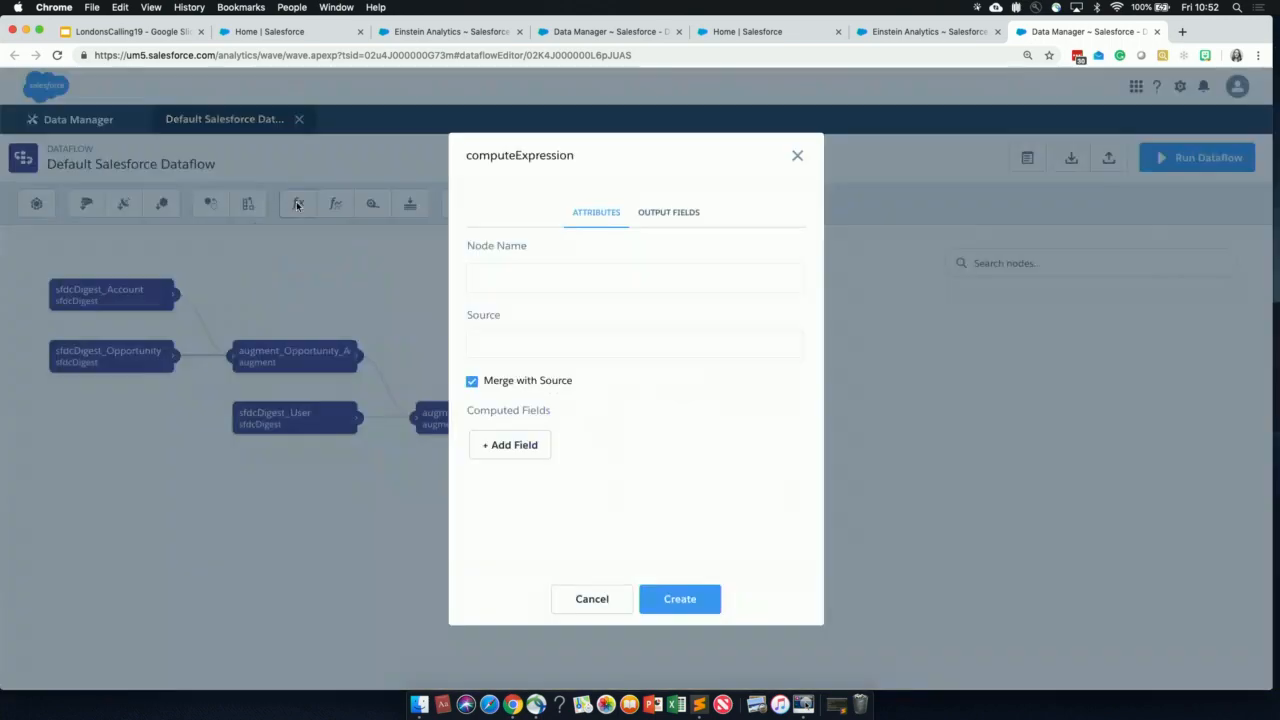
left_click(497, 277)
type("Ce")
key("BackSpace")
type("E")
left_click(515, 346)
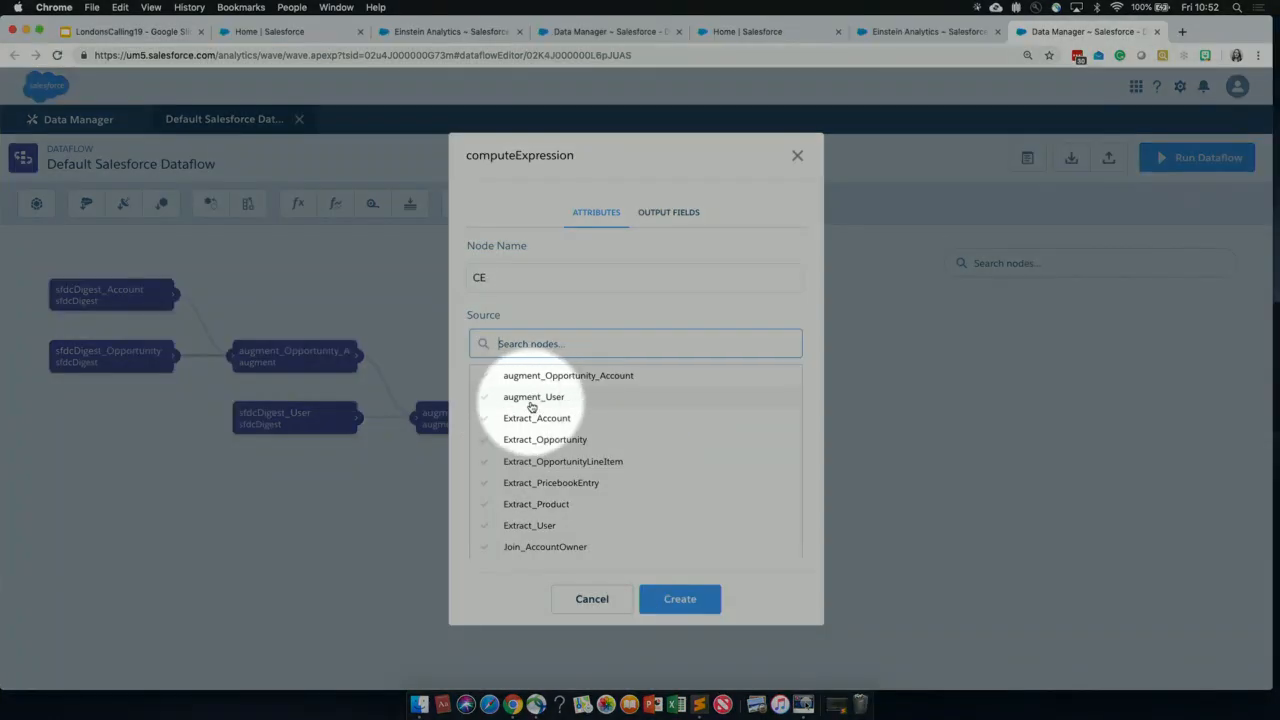
left_click(531, 397)
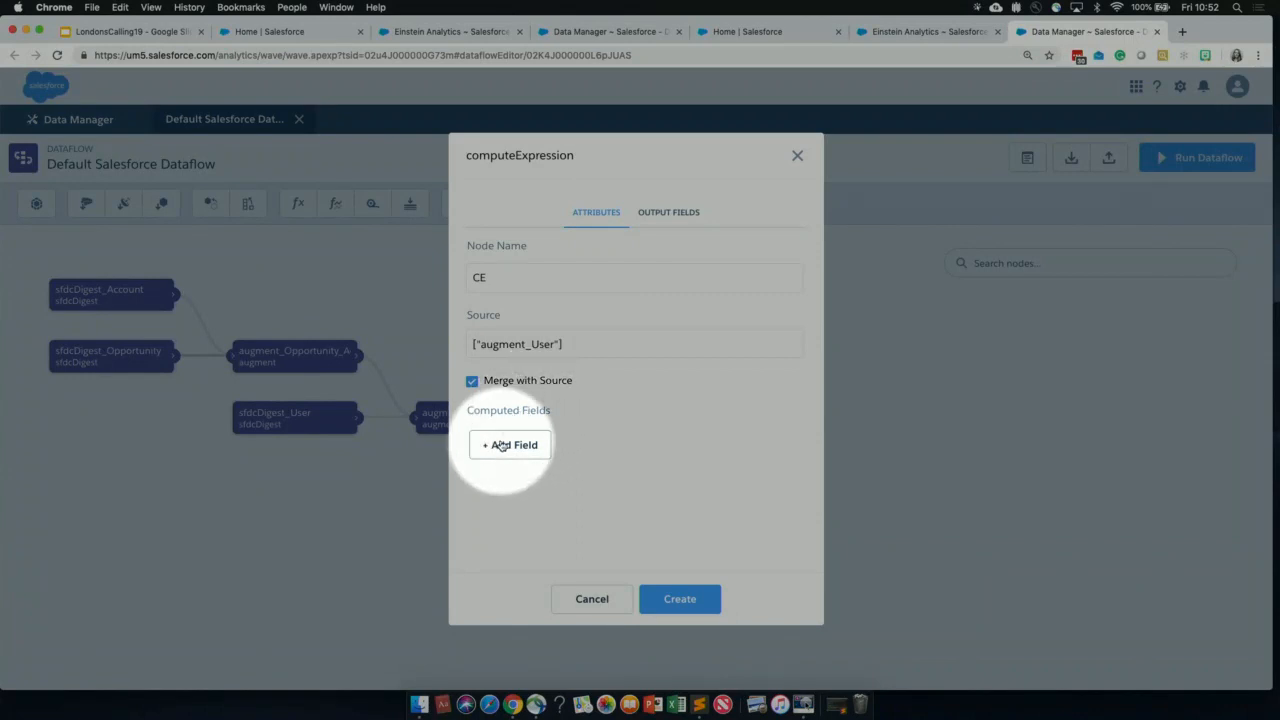
Add a computed field to the CE node and name it DealSizeDF
left_click(510, 446)
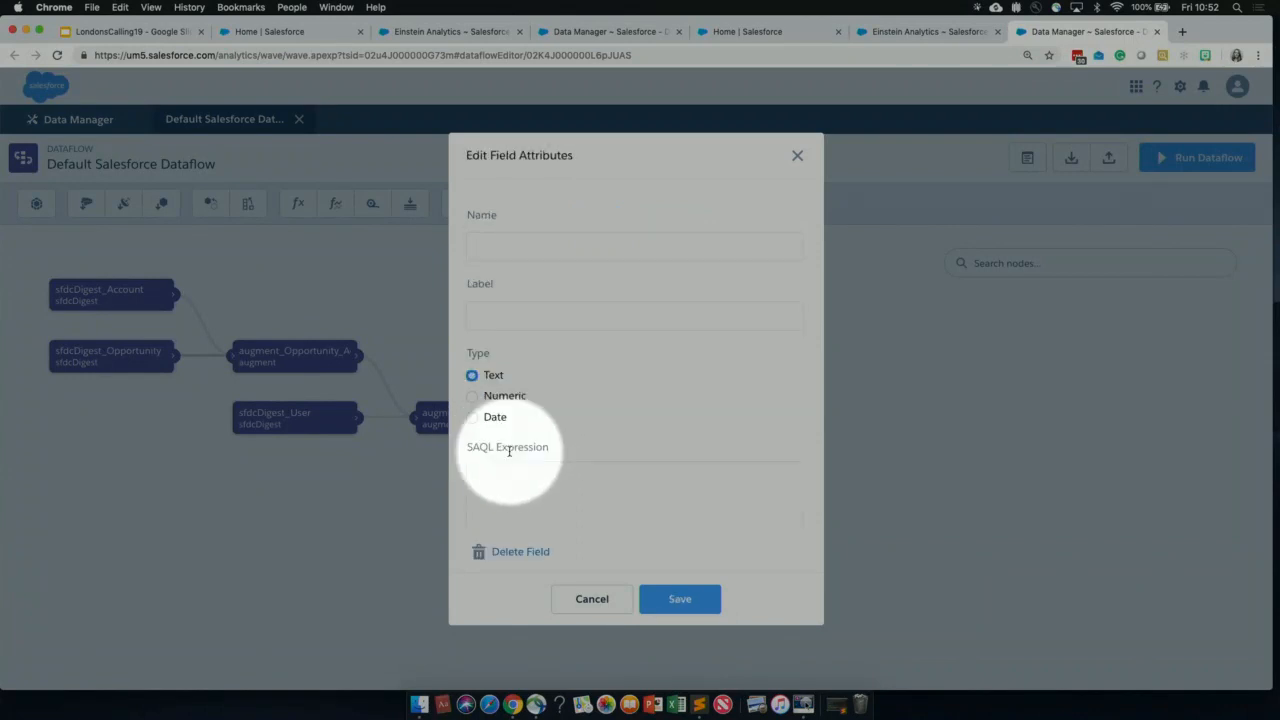
left_click(521, 252)
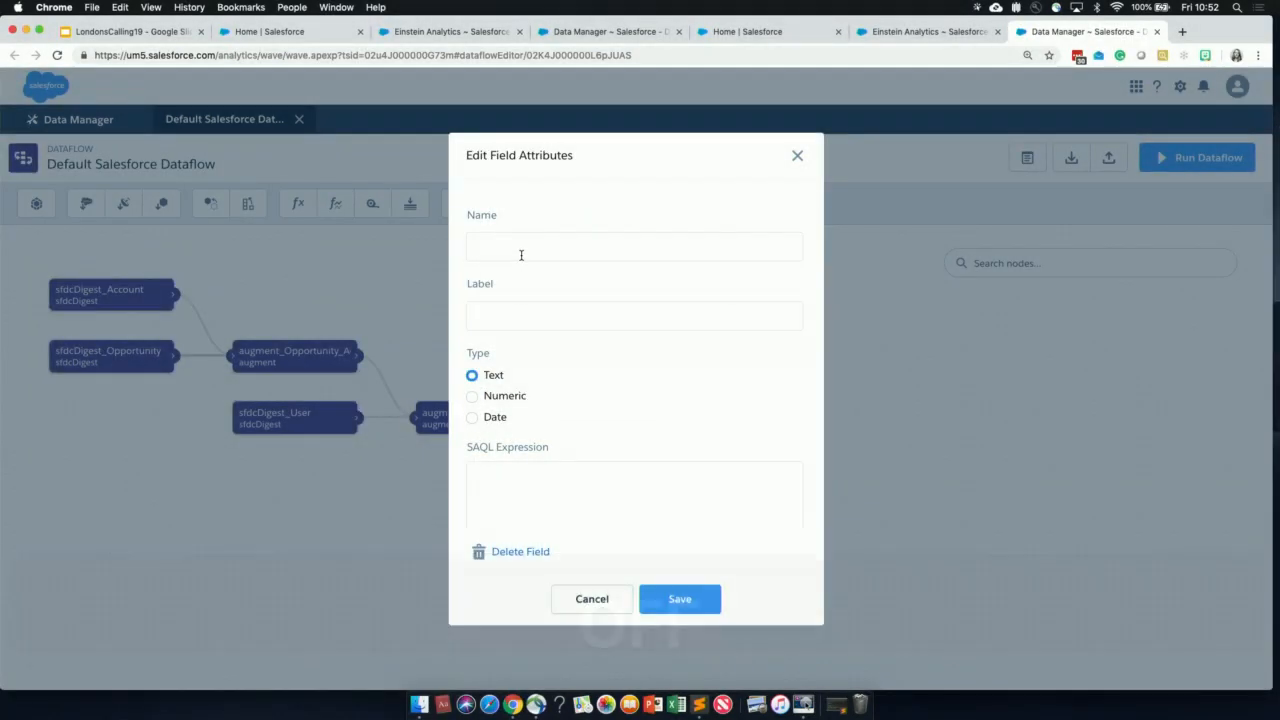
type("DealSizeDF")
scroll(488, 461, "down", 1)
scroll(488, 461, "down", 1)
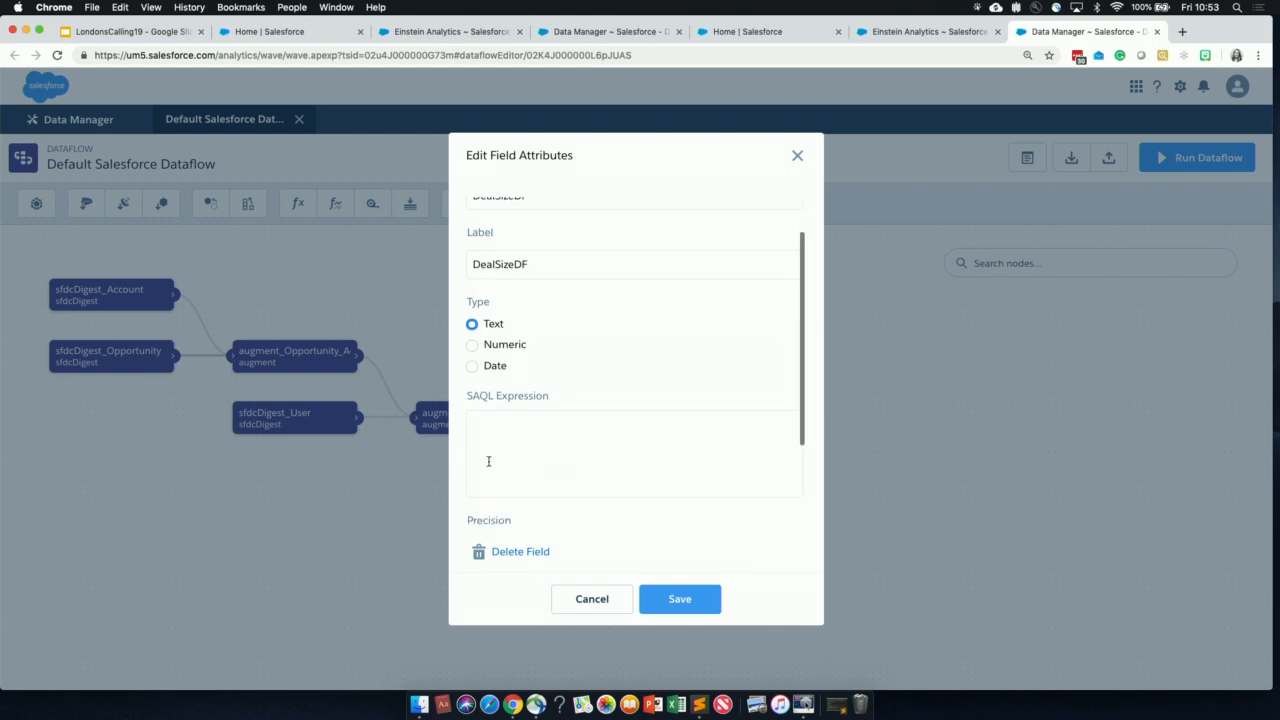
Give DealSizeDF the SAQL expression case when 'Amount' < 1000000 then "Small Deal" else "Large Deal" end, save it and create the node
left_click(488, 461)
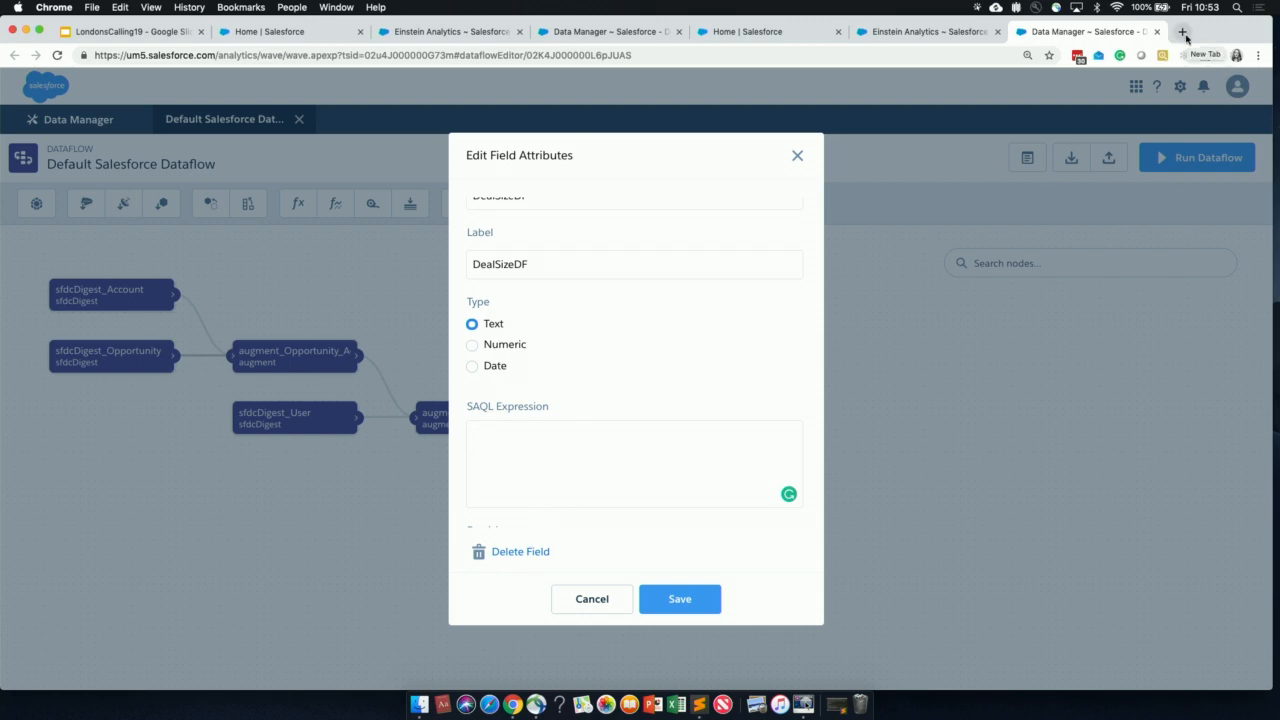
type("case")
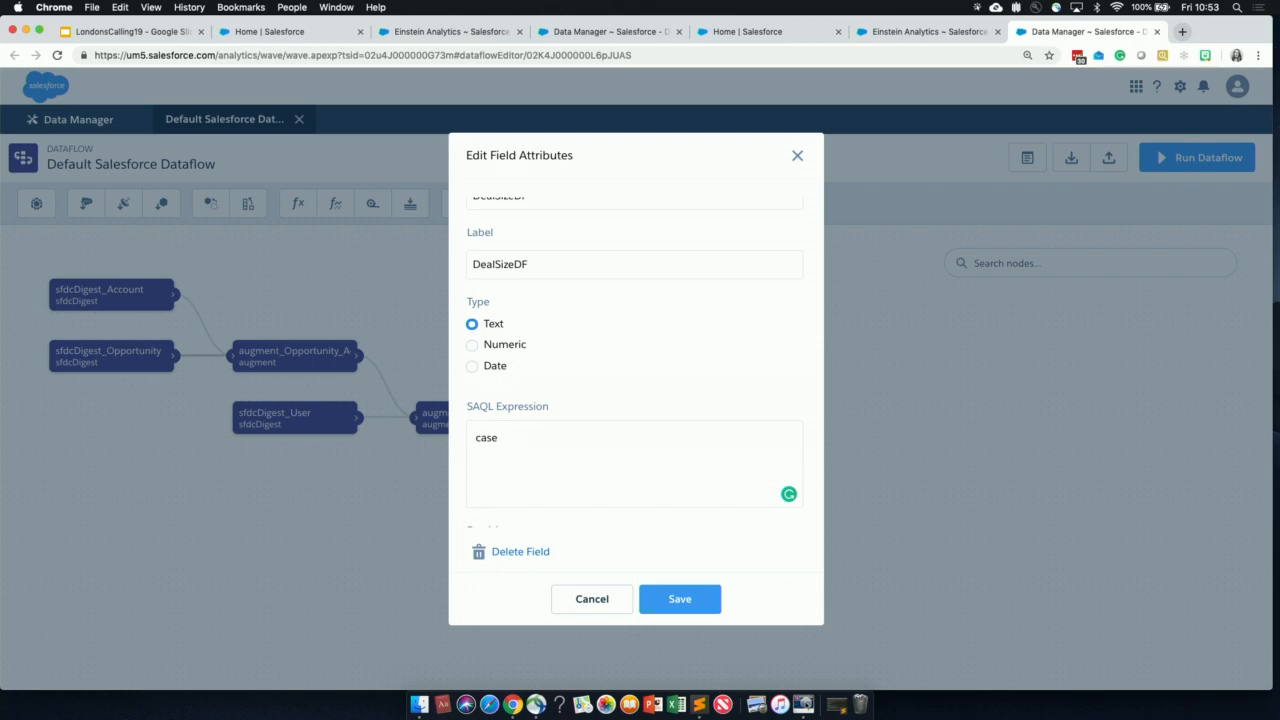
type("when")
type("'Amount")
type("' ,")
key("BackSpace")
type("< 1000000")
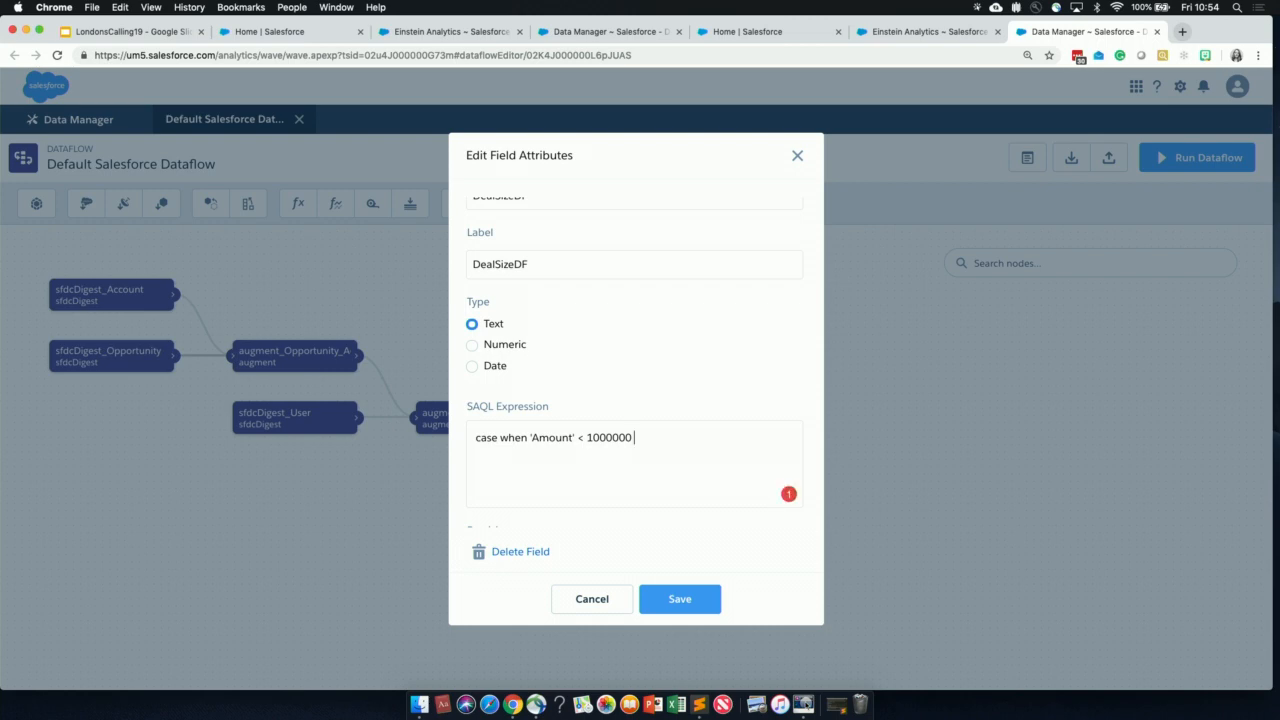
type(" then \"Small Deal\" else \"")
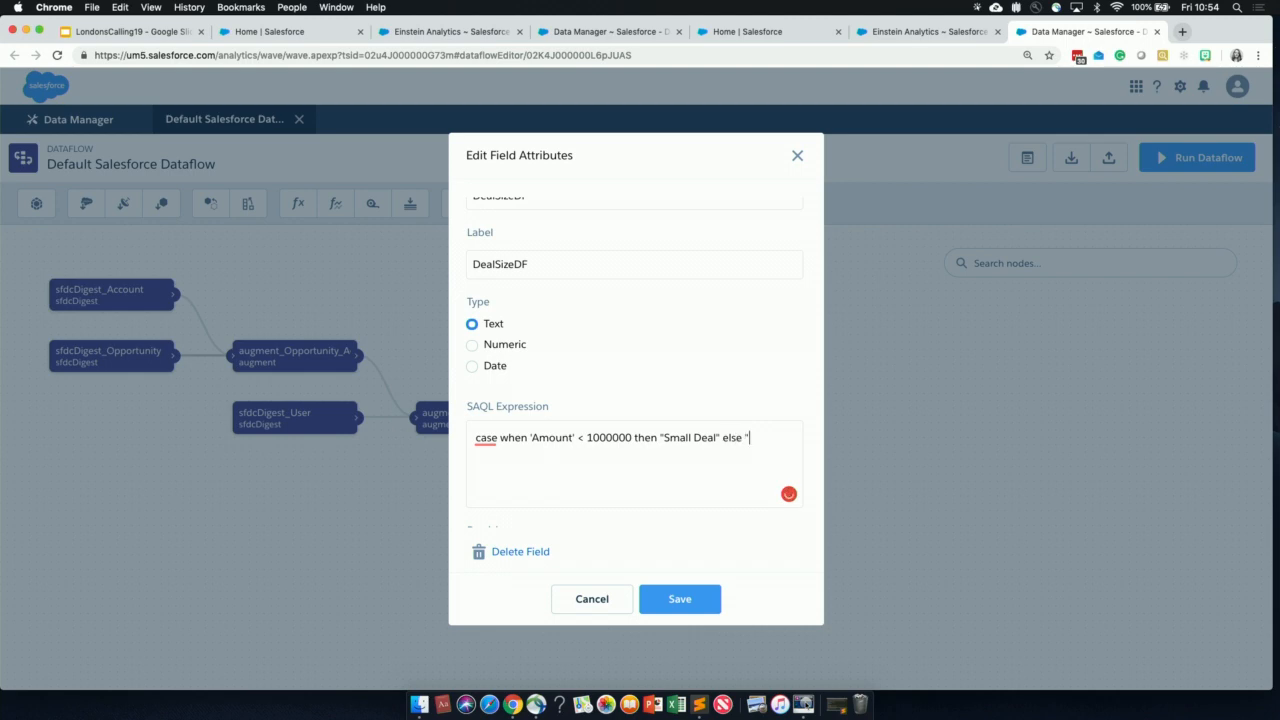
type("Large Deal\" end")
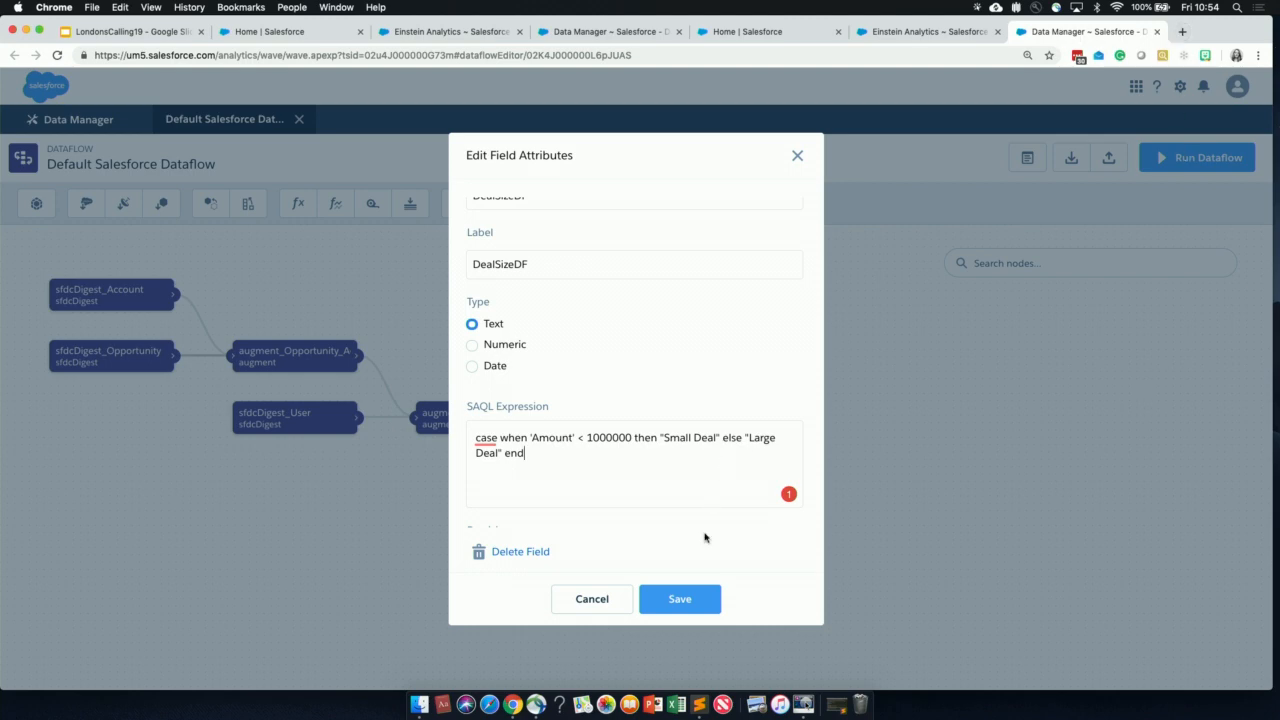
left_click(680, 600)
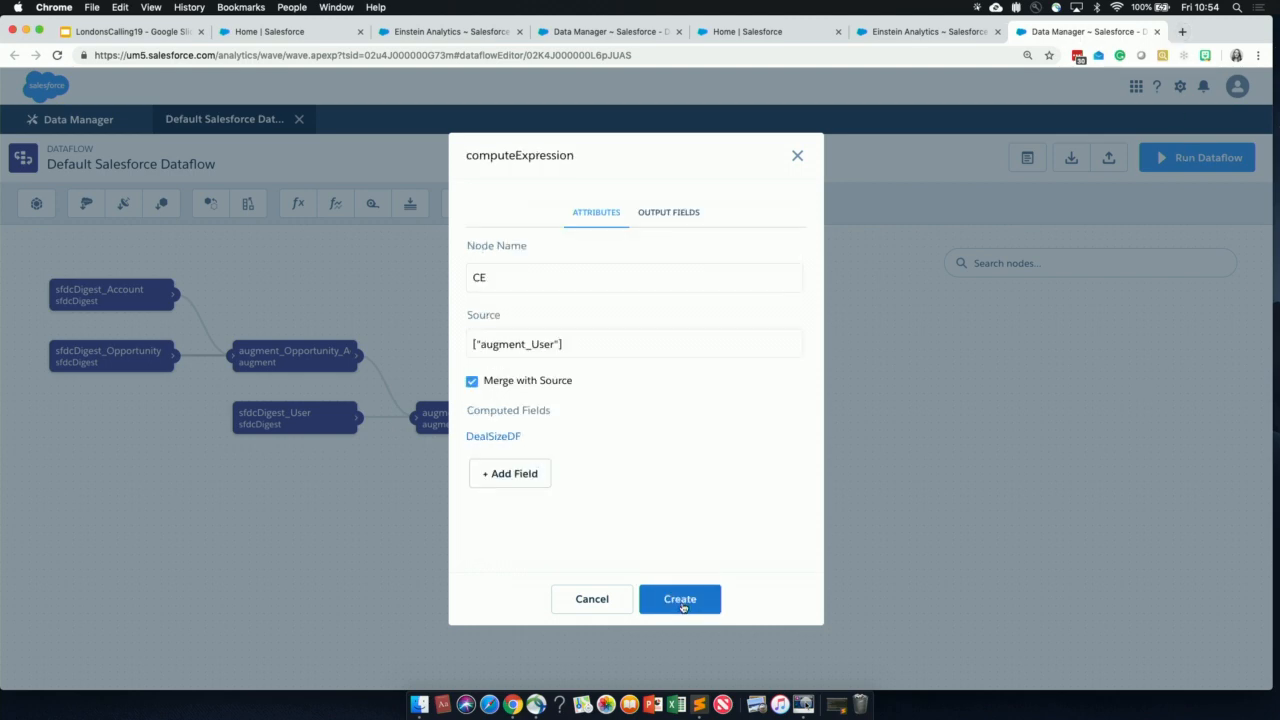
left_click(681, 602)
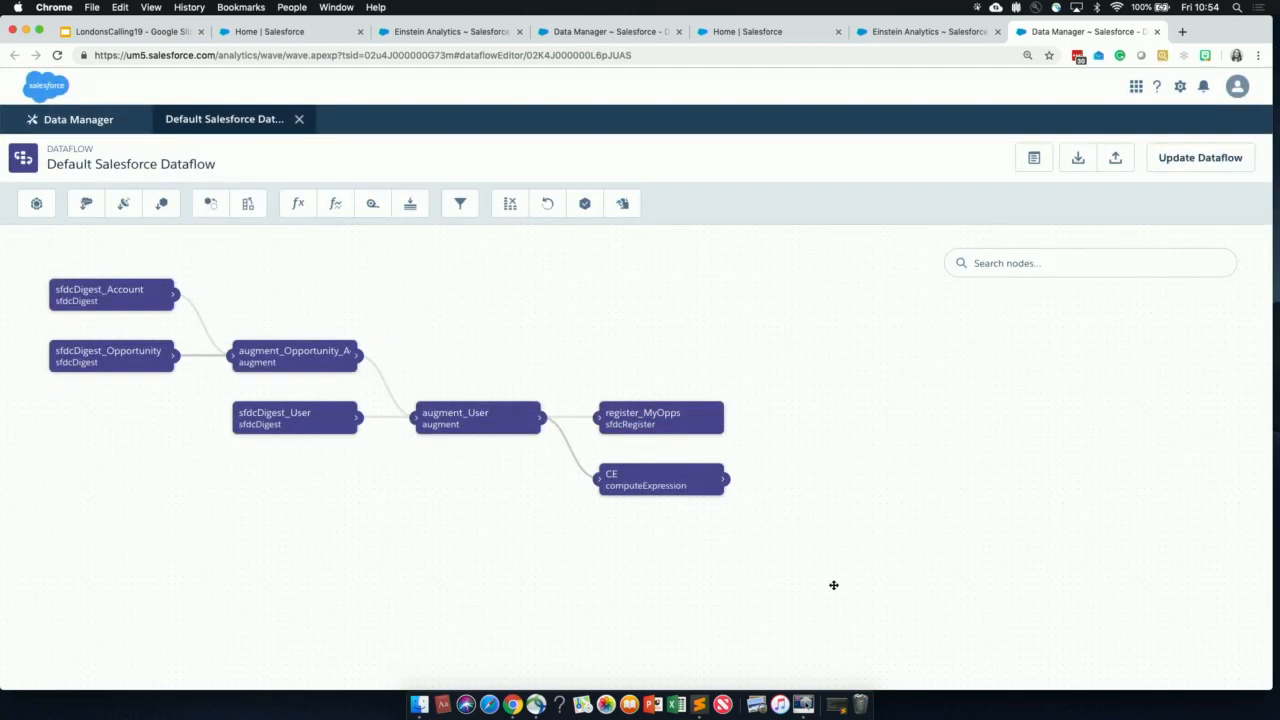
Connect the CE node's output to register_MyOpps and place the register node after CE in the flow
key("F1")
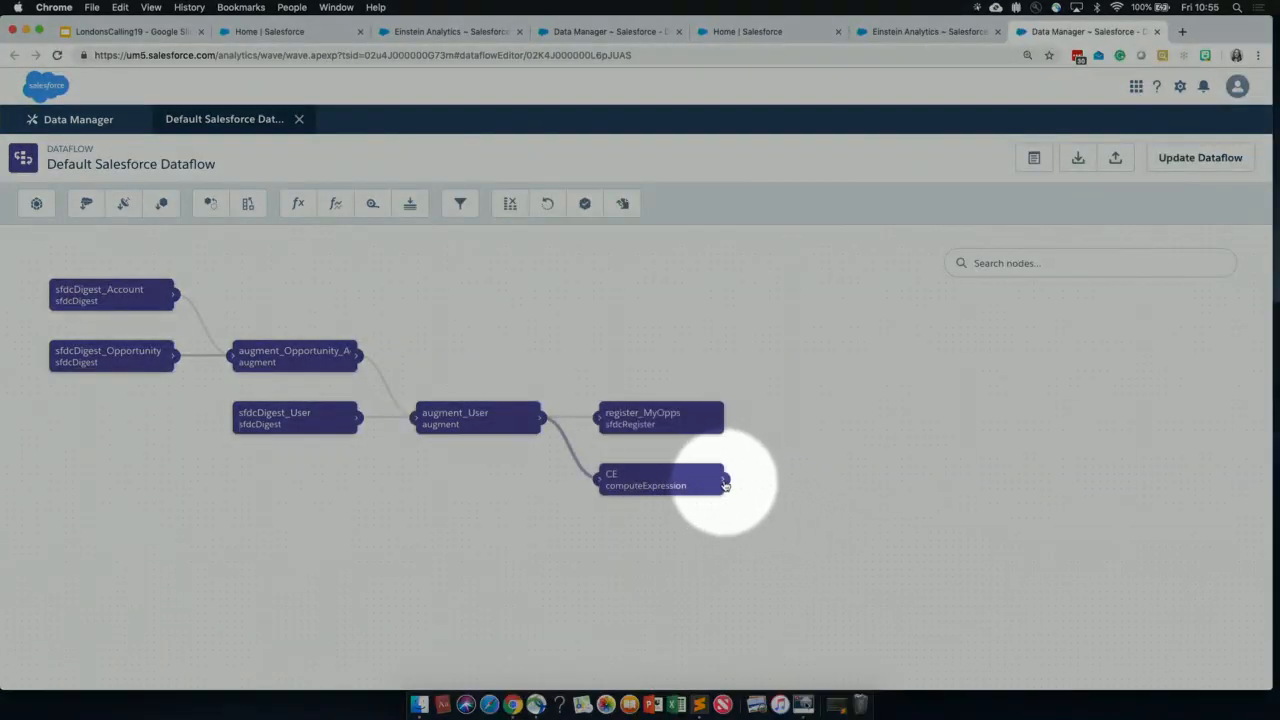
key("F1")
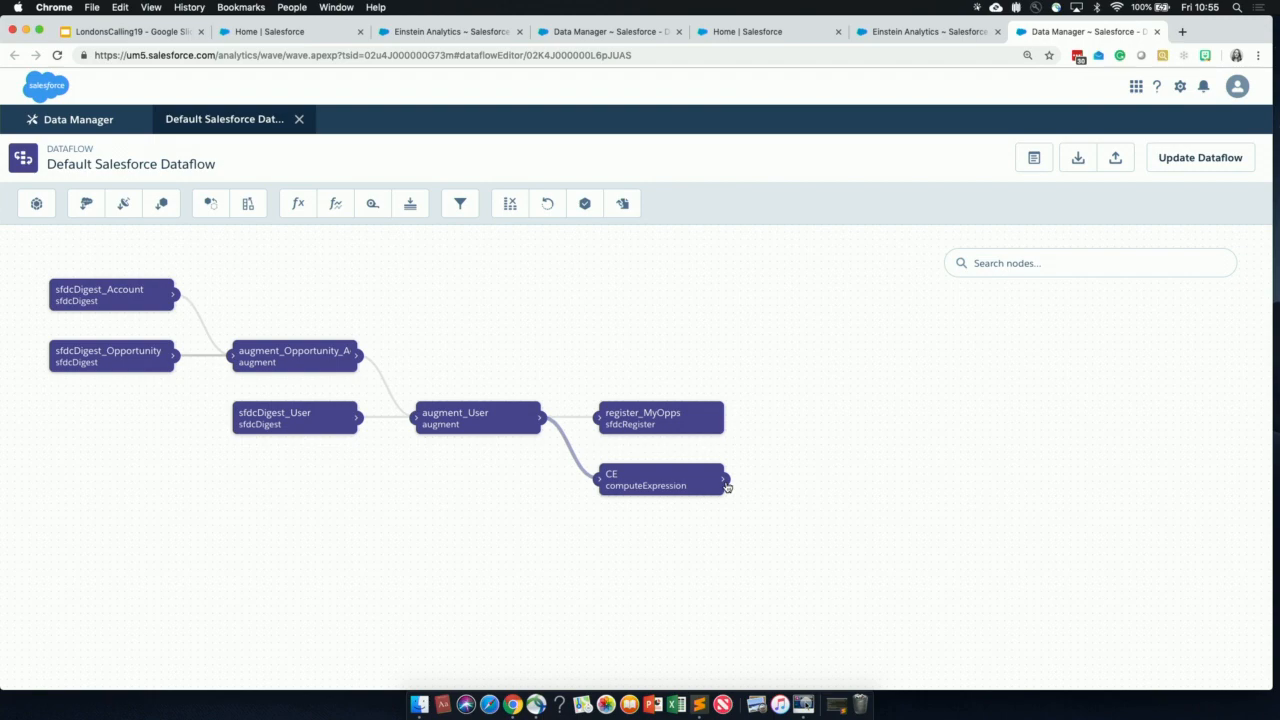
left_click_drag(727, 484, 648, 412)
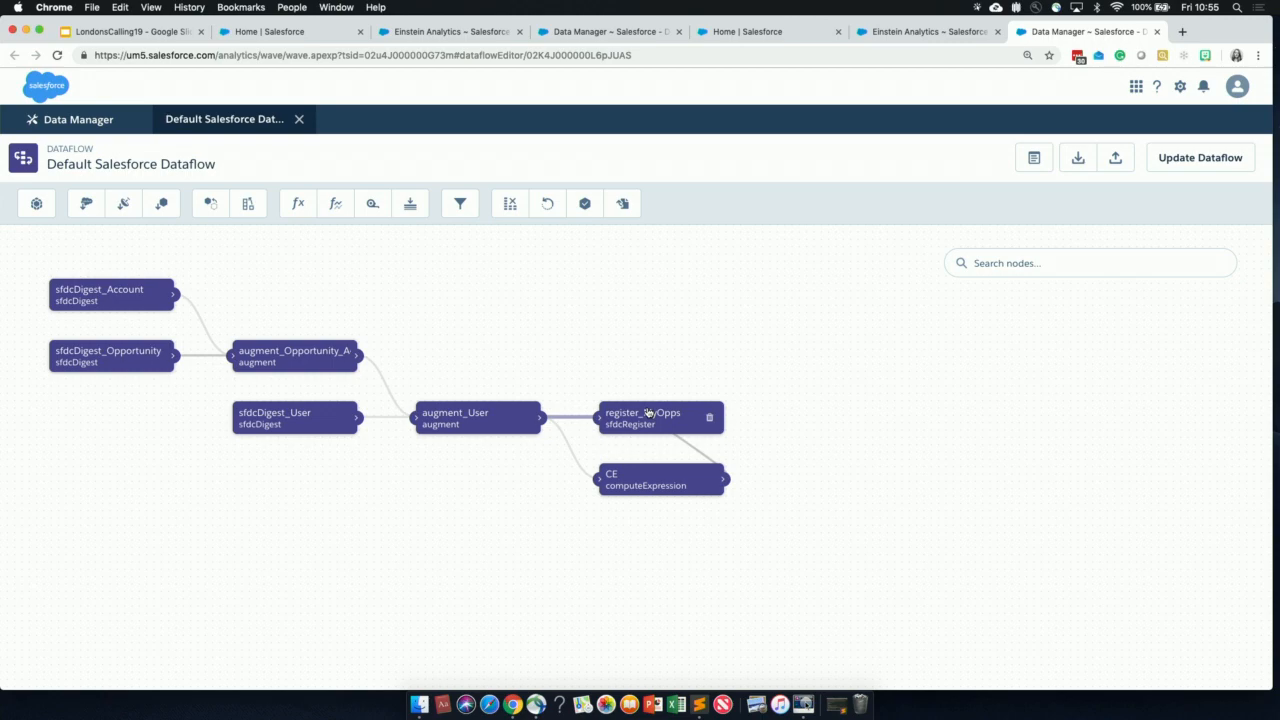
left_click_drag(666, 424, 818, 441)
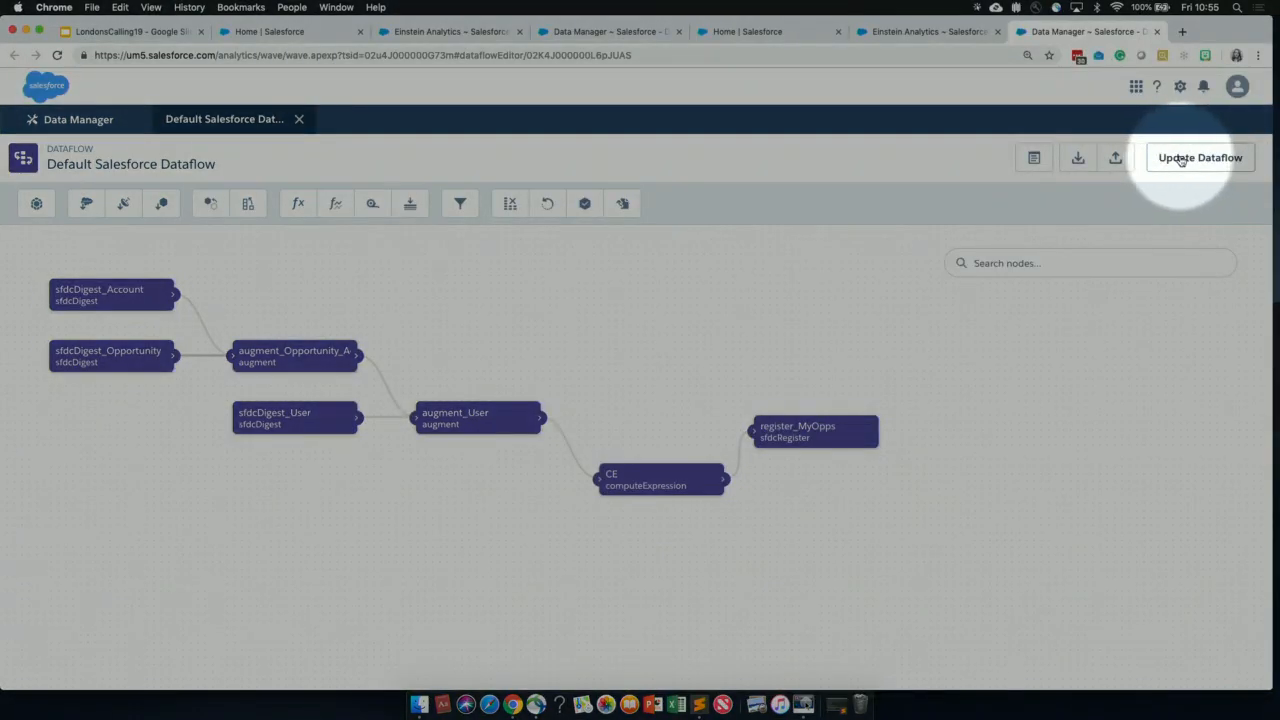
Update the Default Salesforce Dataflow, run it and go to the data monitor
left_click(1186, 163)
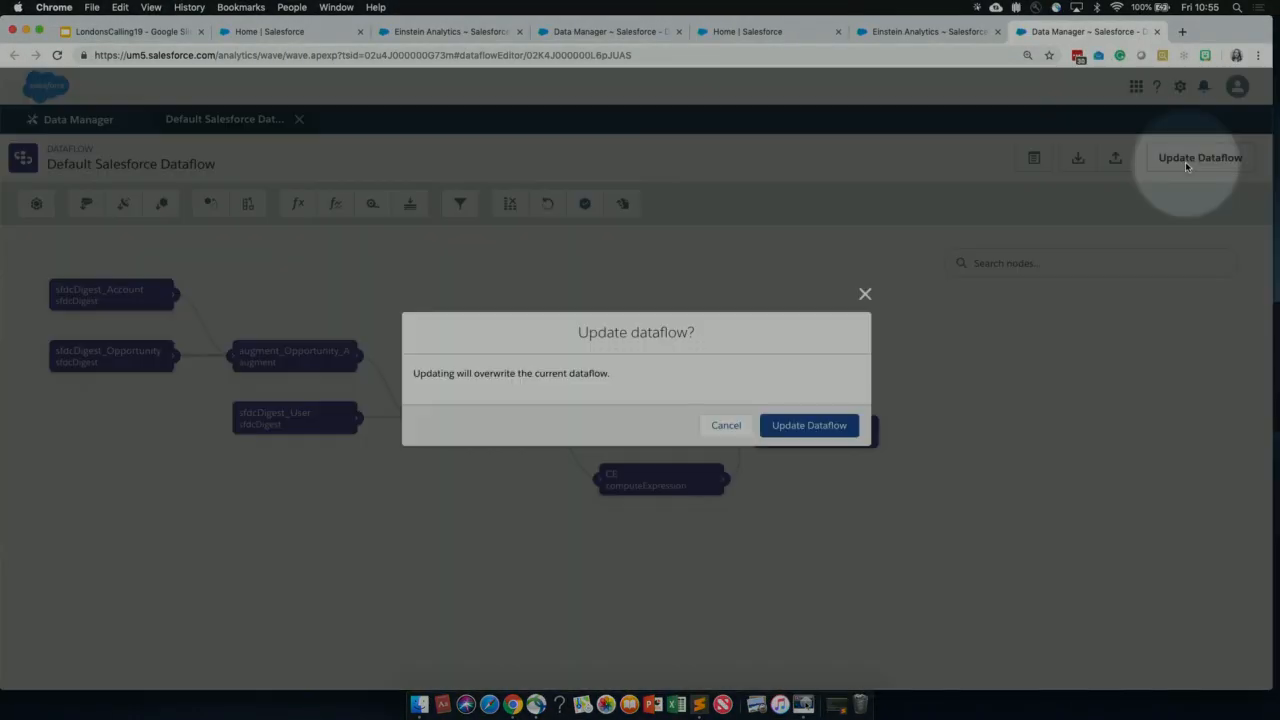
left_click(795, 426)
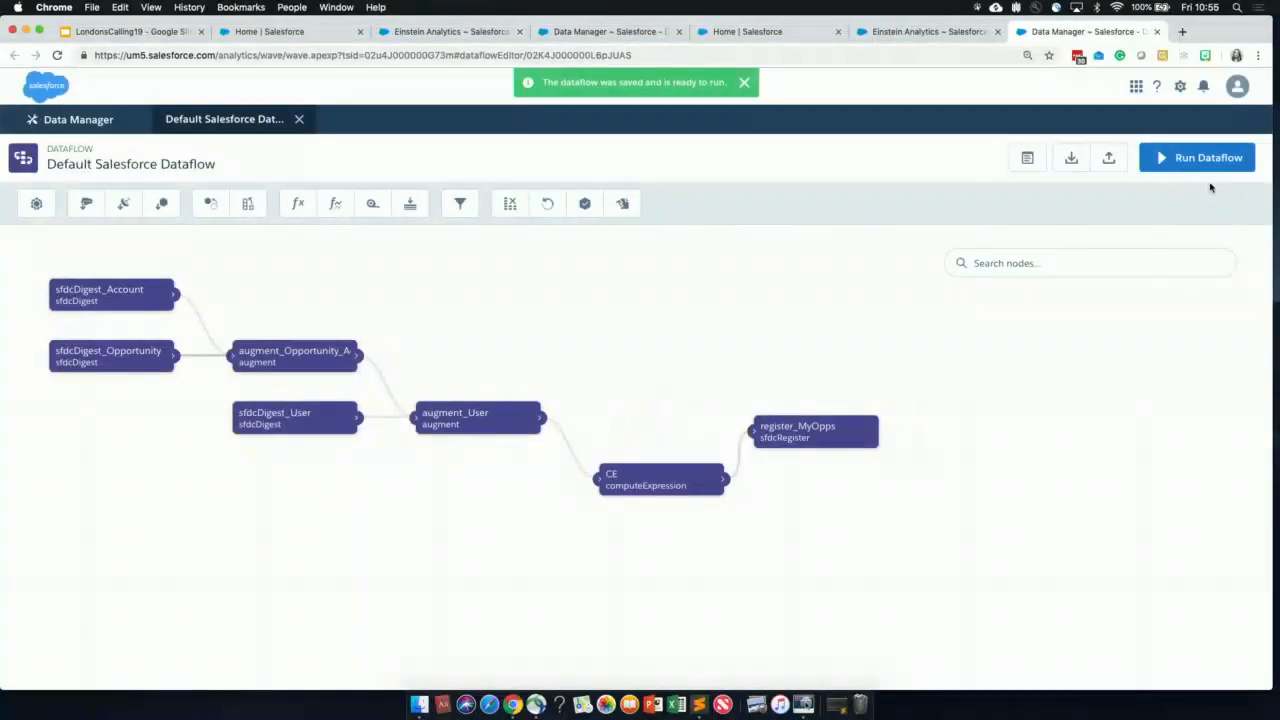
left_click(1206, 170)
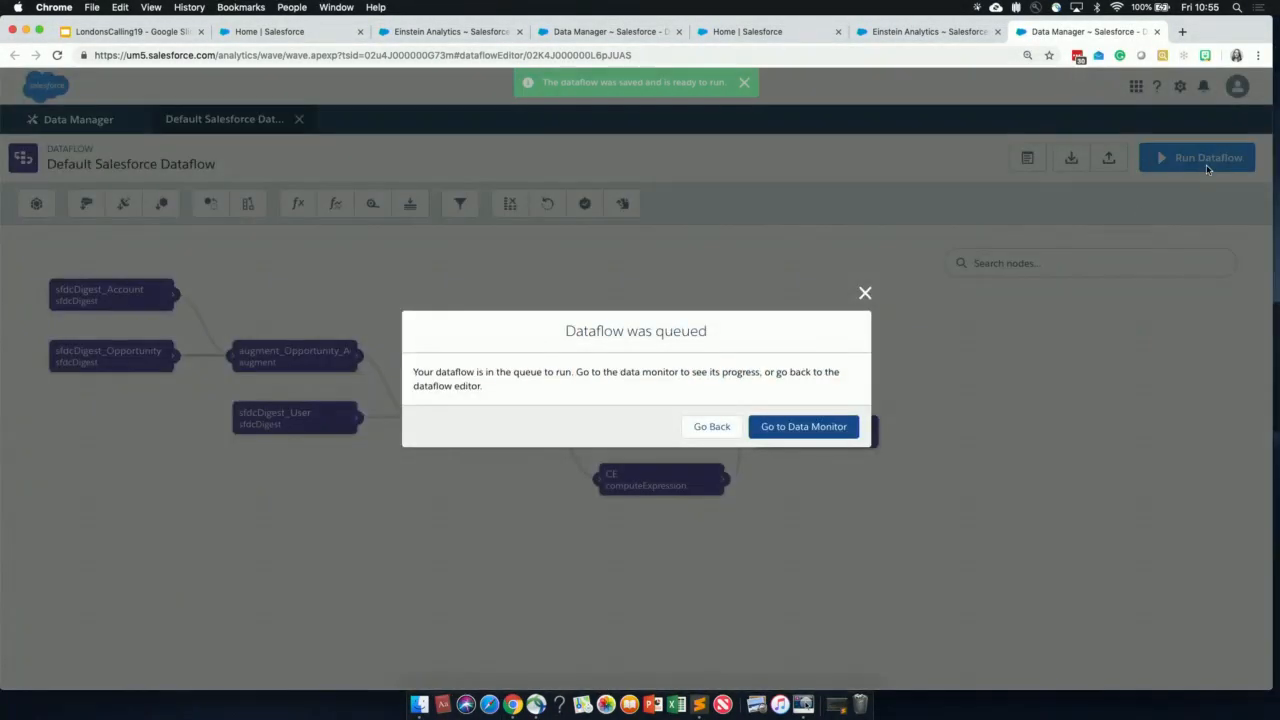
left_click(829, 429)
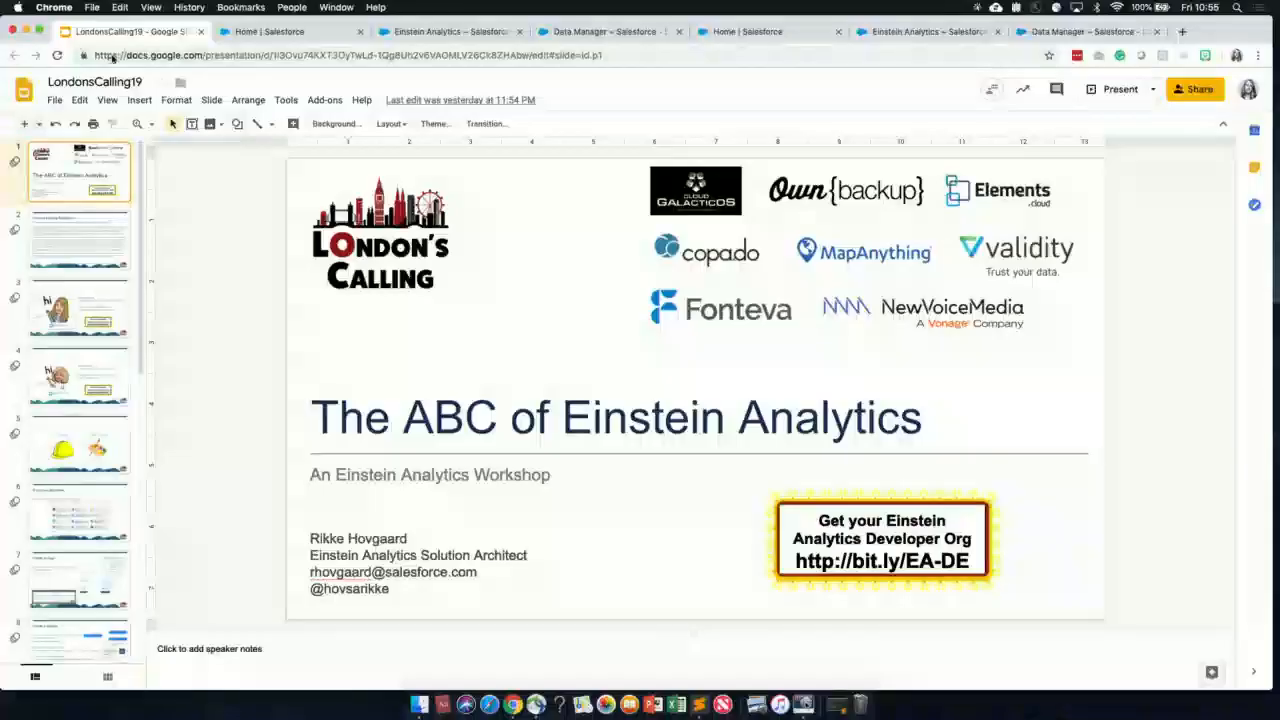
Switch to the LondonsCalling19 Google Slides deck and present slide 16 with the London's Calling resources link
scroll(85, 527, "down", 2)
scroll(85, 527, "down", 10)
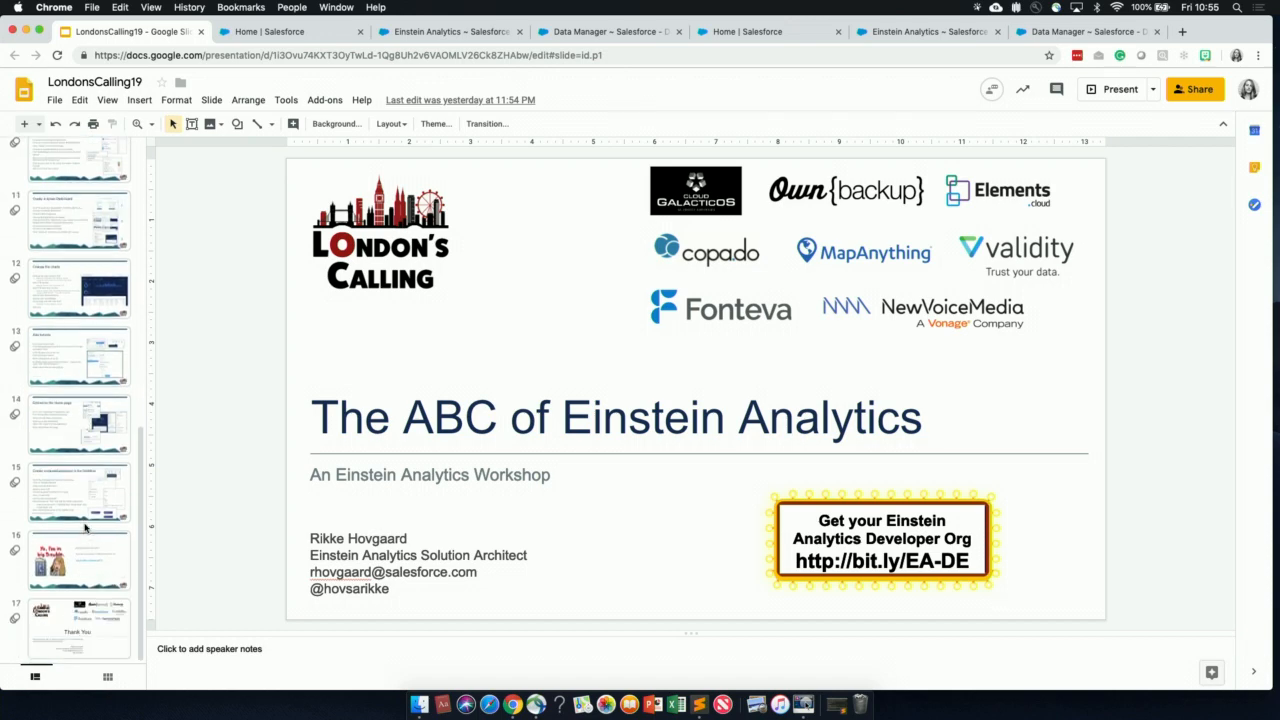
left_click(87, 565)
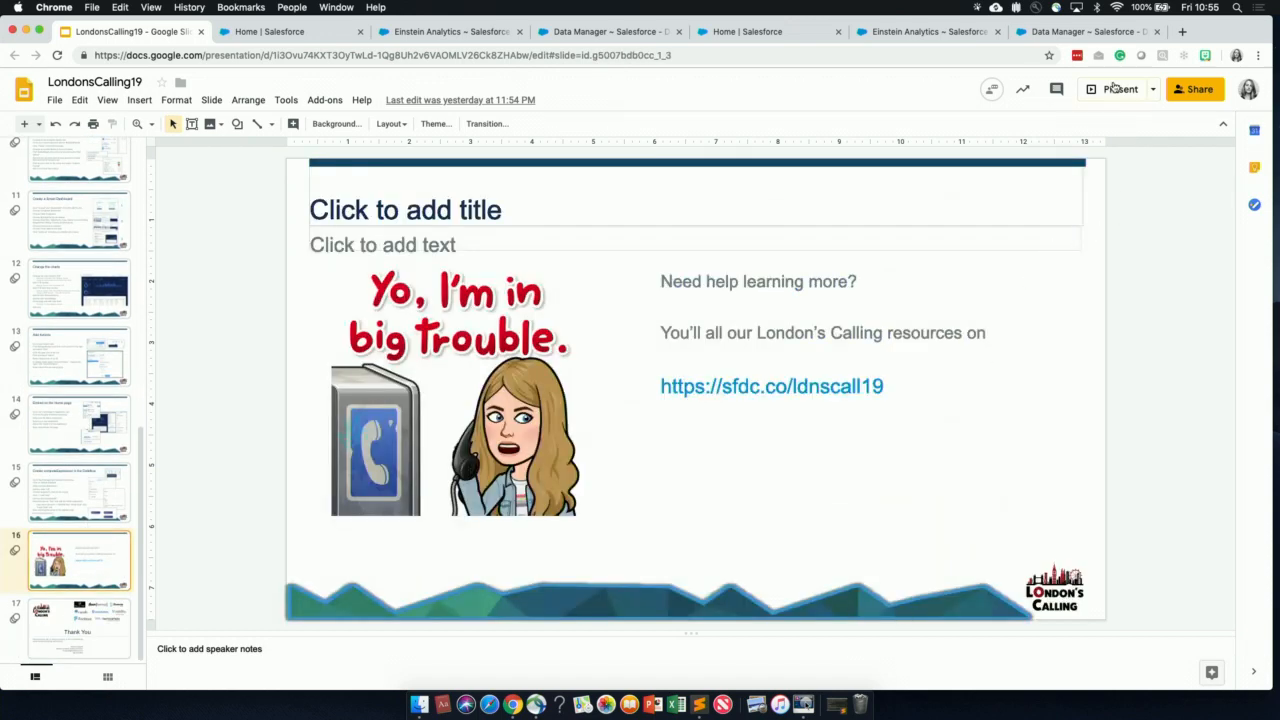
left_click(1115, 88)
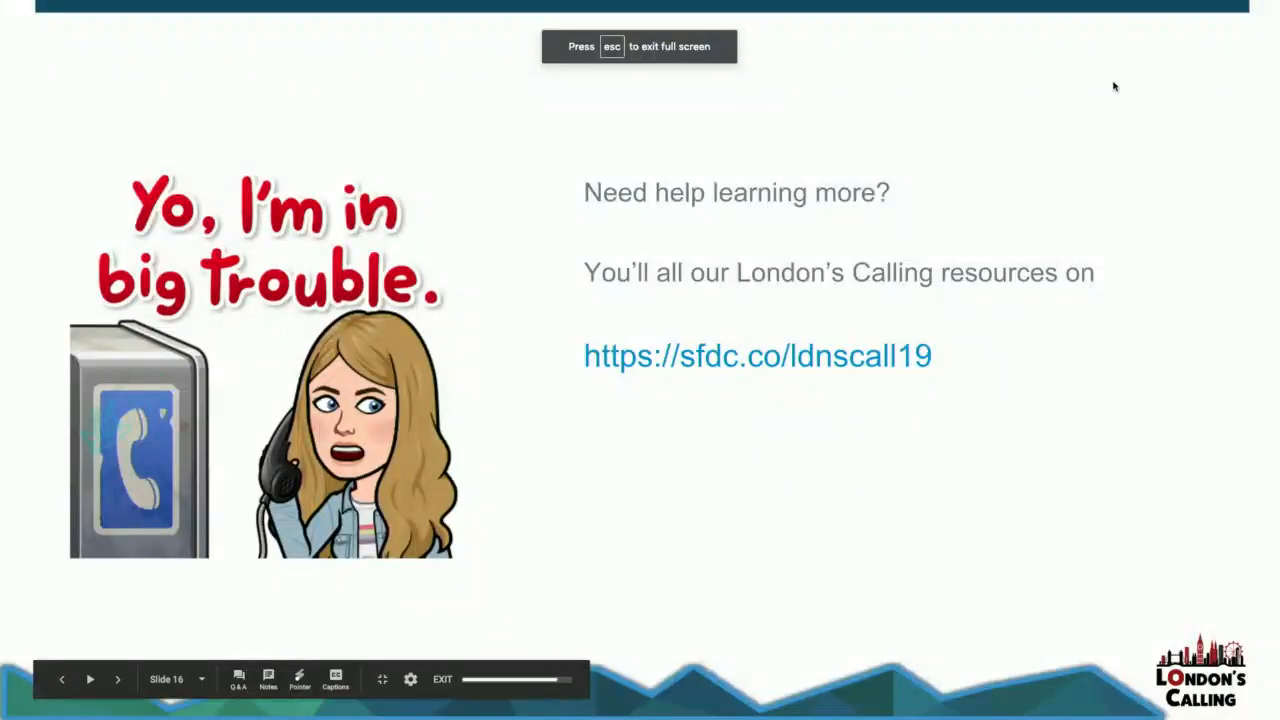